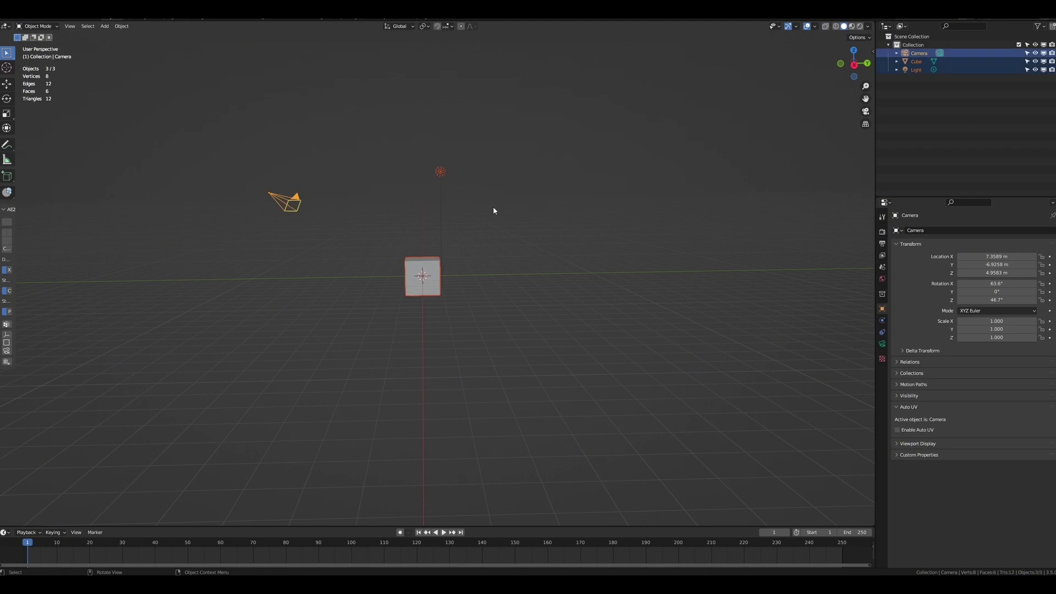
# - Delete the default camera, cube and light from the scene
pyautogui.press('x')
pyautogui.click(412, 257)
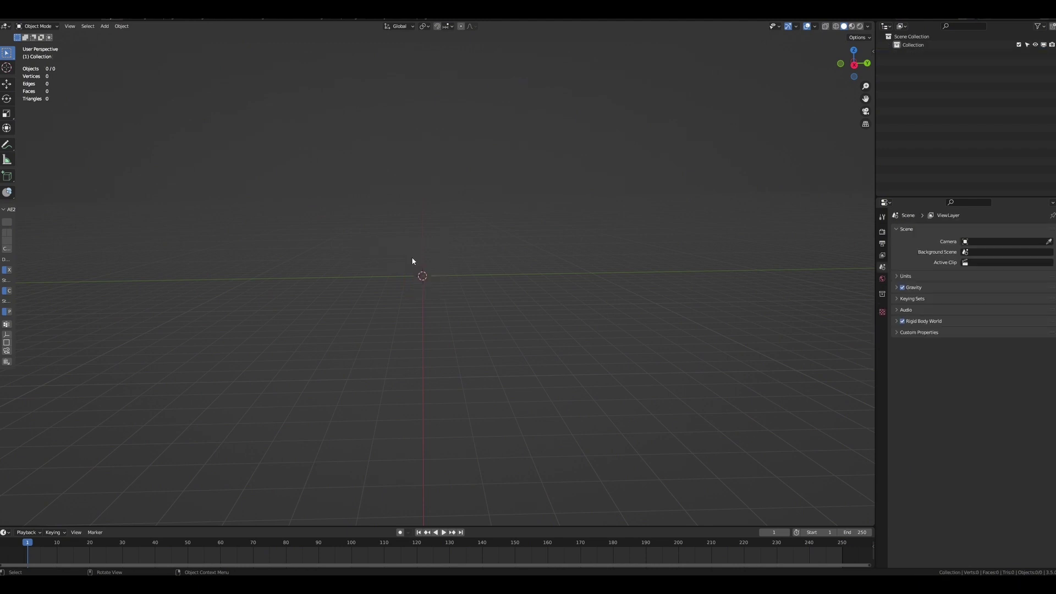
pyautogui.moveTo(502, 219); pyautogui.dragTo(552, 240, button='middle')
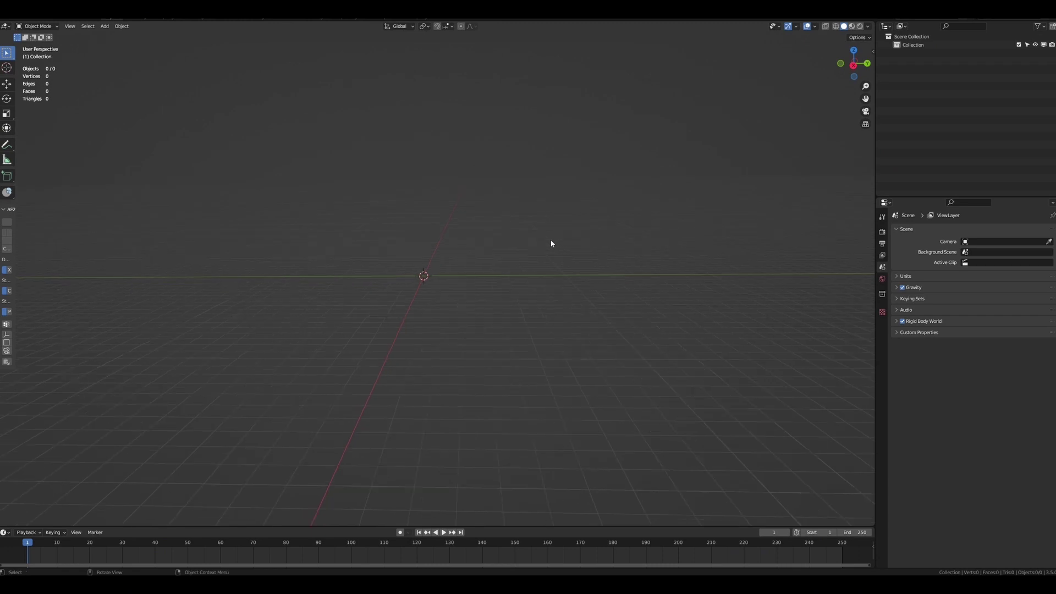
pyautogui.press('n')
pyautogui.moveTo(615, 243); pyautogui.dragTo(506, 286, button='middle')
pyautogui.moveTo(515, 229); pyautogui.dragTo(510, 224, button='middle')
pyautogui.press('a')
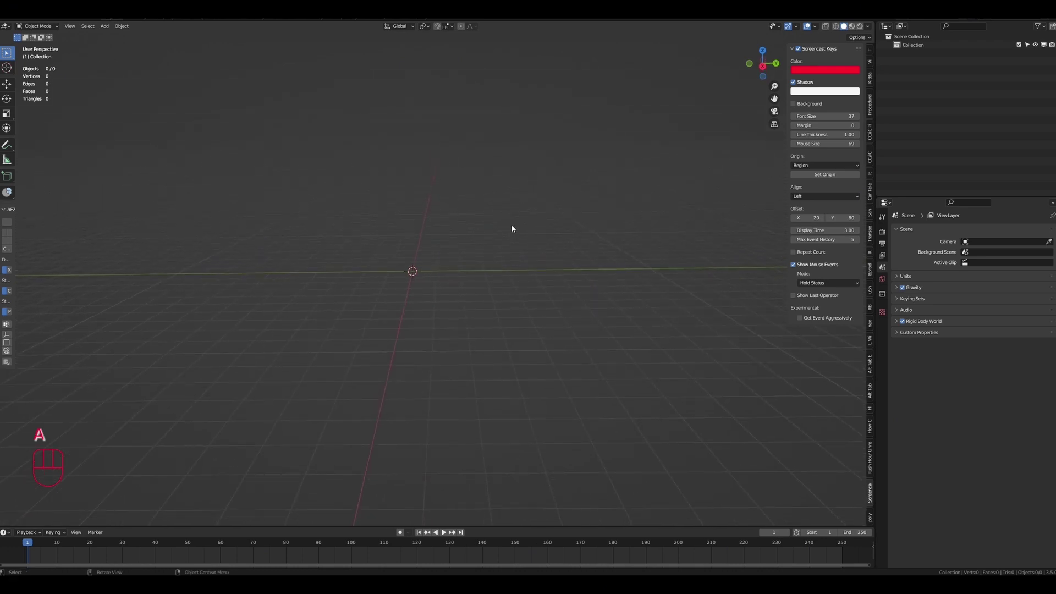
pyautogui.press('x')
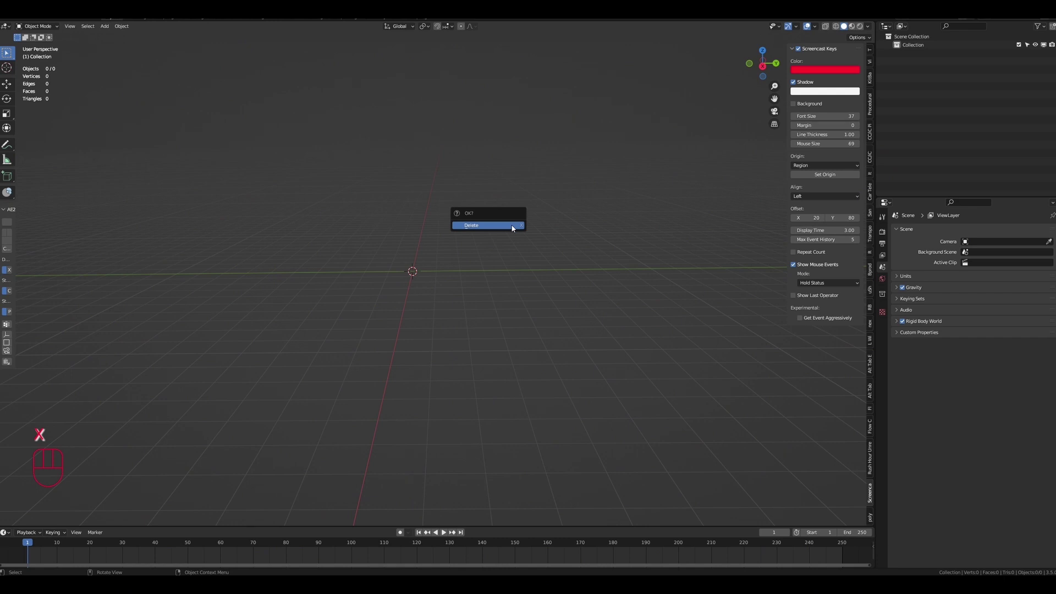
pyautogui.click(512, 225)
pyautogui.moveTo(523, 233); pyautogui.dragTo(547, 316, button='middle')
pyautogui.middleClick(509, 252)
pyautogui.scroll(7, 546, 315)
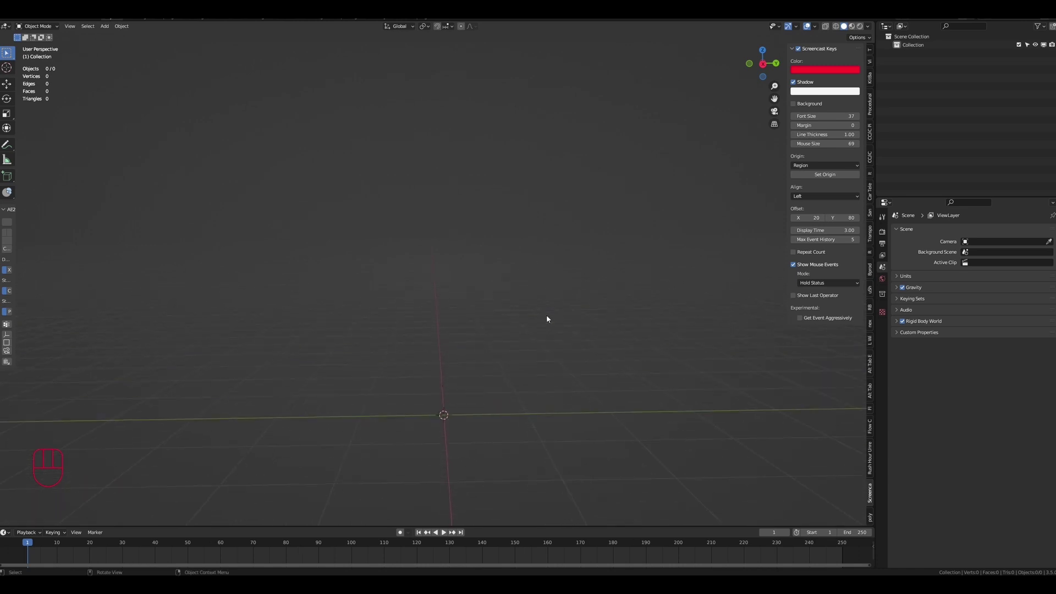
pyautogui.scroll(-9, 546, 313)
pyautogui.keyDown('ctrl'); pyautogui.moveTo(547, 315); pyautogui.dragTo(583, 270, button='middle'); pyautogui.keyUp('ctrl')
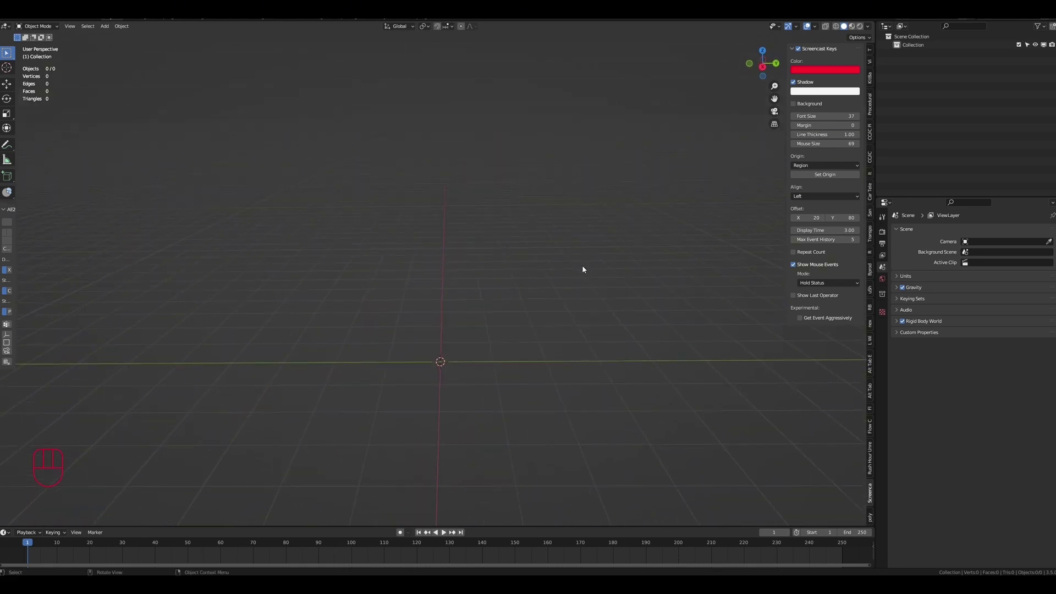
pyautogui.press('n')
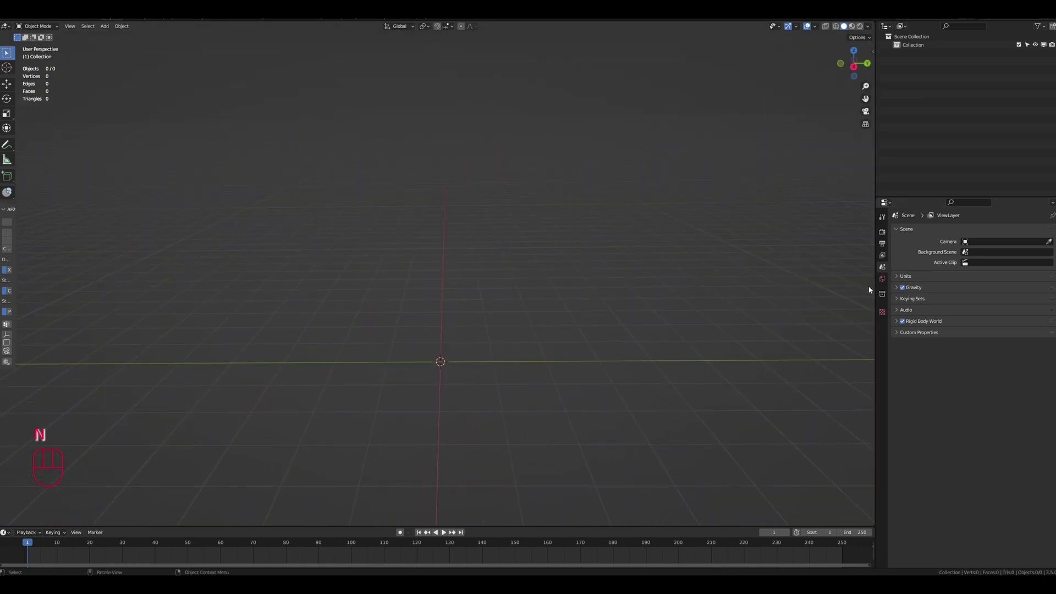
pyautogui.press('n')
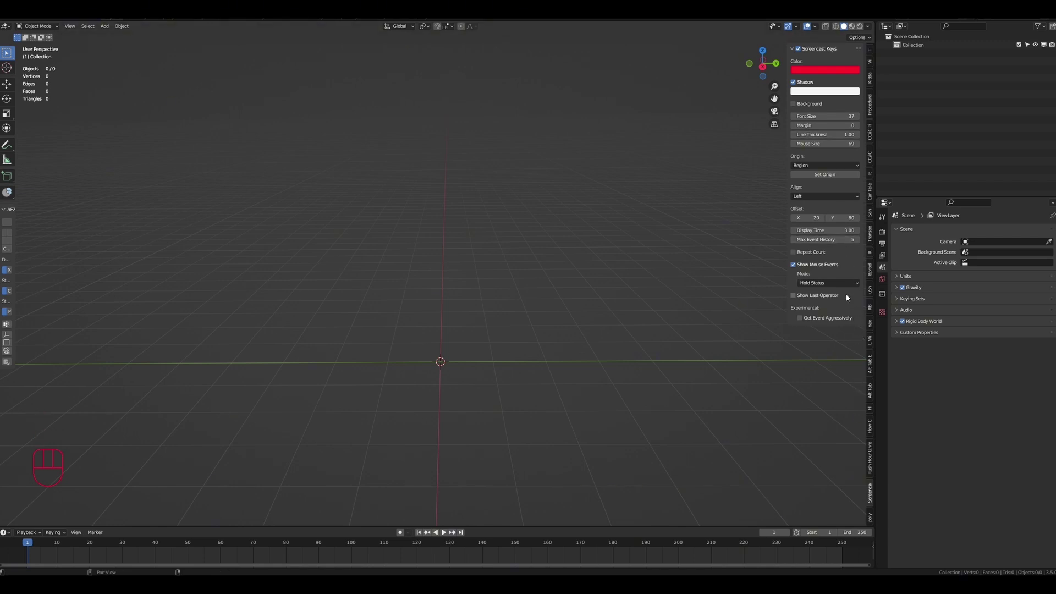
pyautogui.press('n')
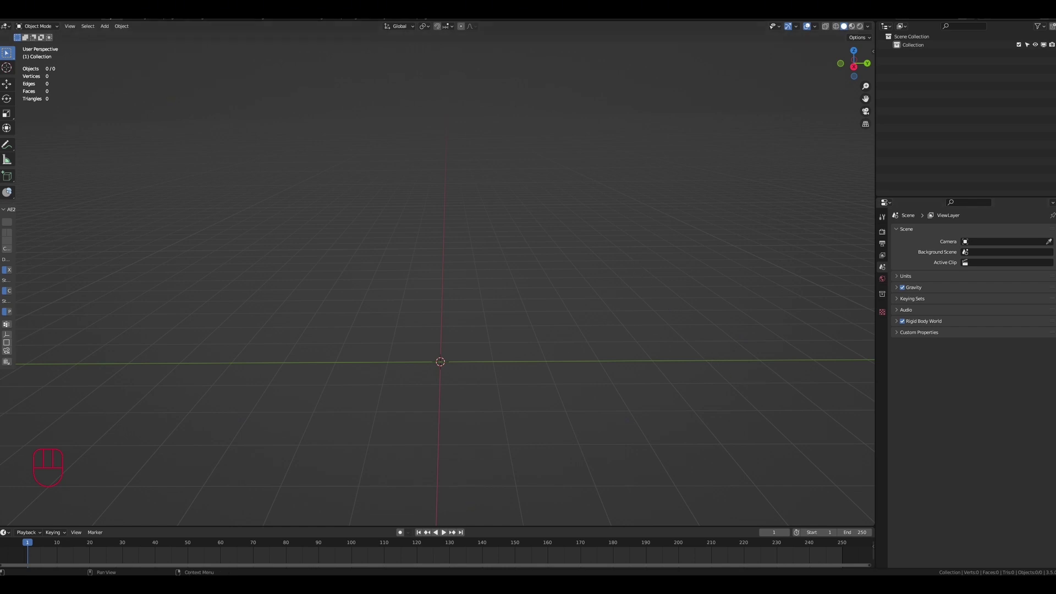
pyautogui.rightClick(923, 585)
pyautogui.click(912, 566)
pyautogui.moveTo(585, 235); pyautogui.dragTo(645, 258, button='middle')
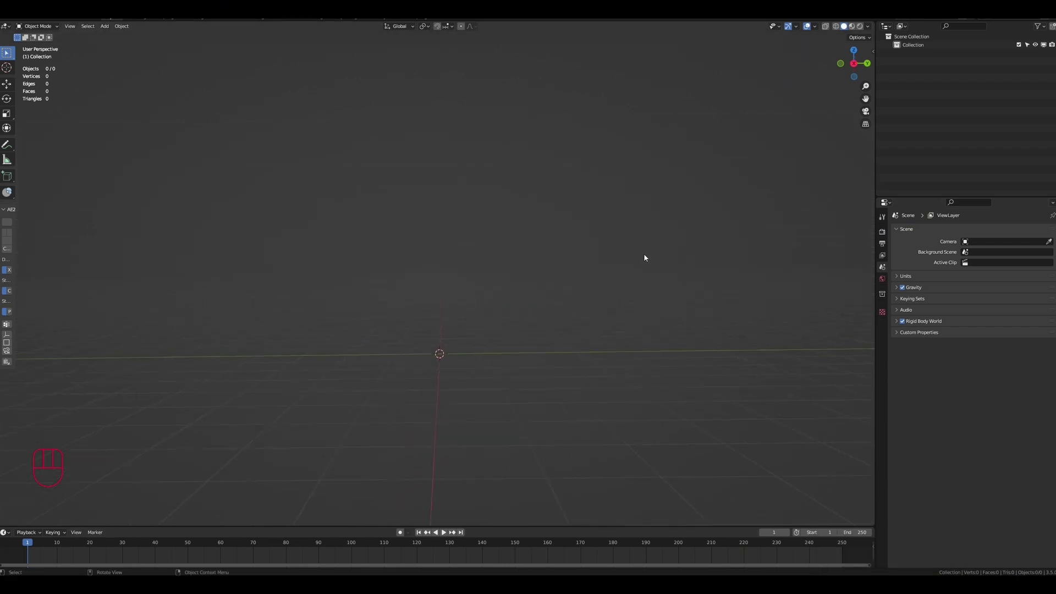
# - Spawn the Porsche 911 2017 from traffiq's sports cars category with lights support and the make-editable option enabled
pyautogui.press('n')
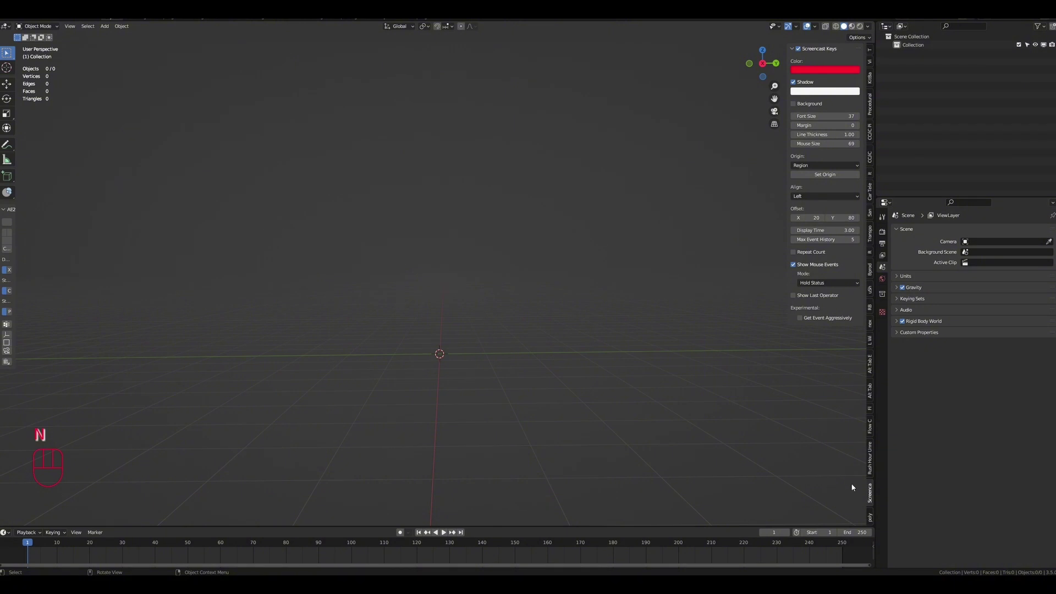
pyautogui.click(870, 517)
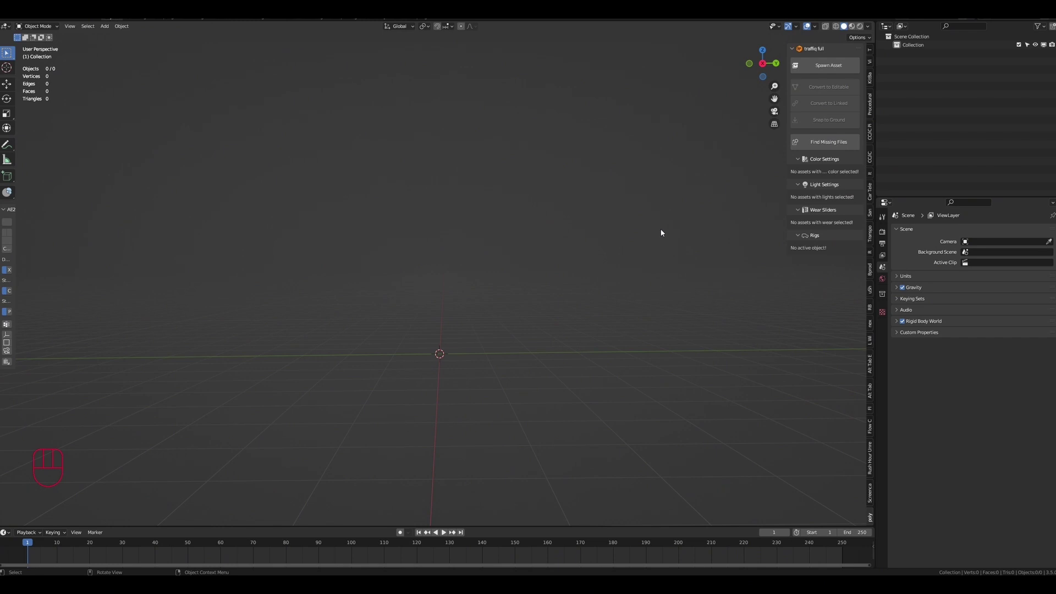
pyautogui.moveTo(650, 248)
pyautogui.mouseDown(button='middle')
pyautogui.moveTo(645, 256)
pyautogui.moveTo(648, 242)
pyautogui.mouseUp(button='middle')
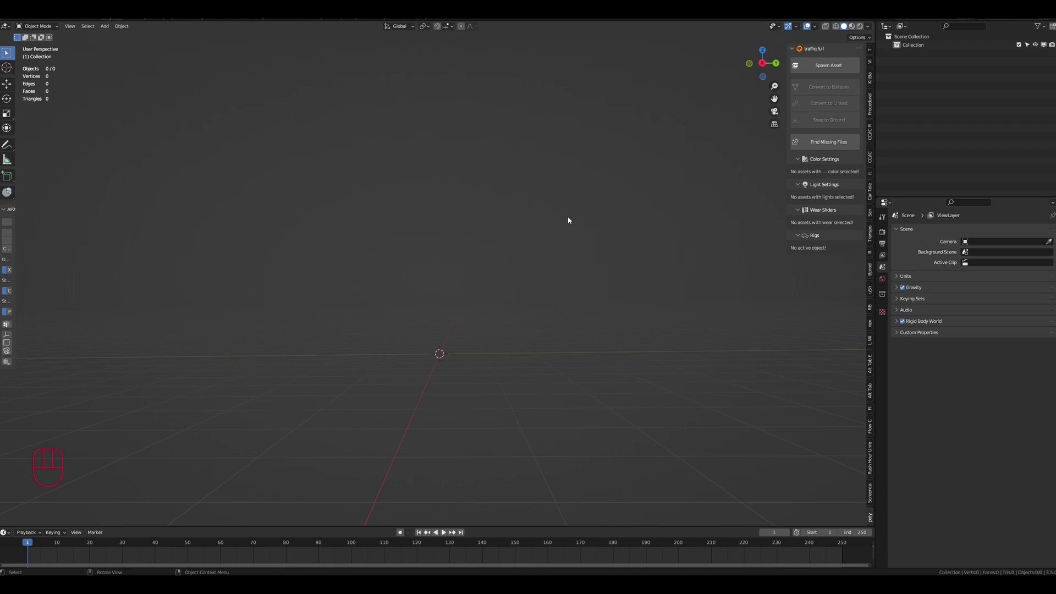
pyautogui.click(821, 66)
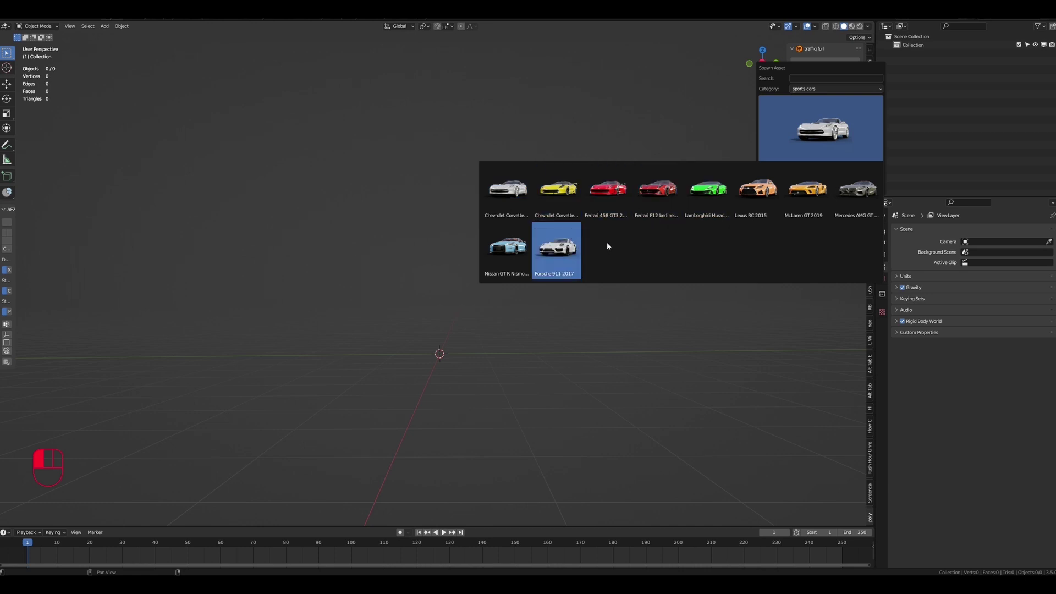
pyautogui.click(560, 249)
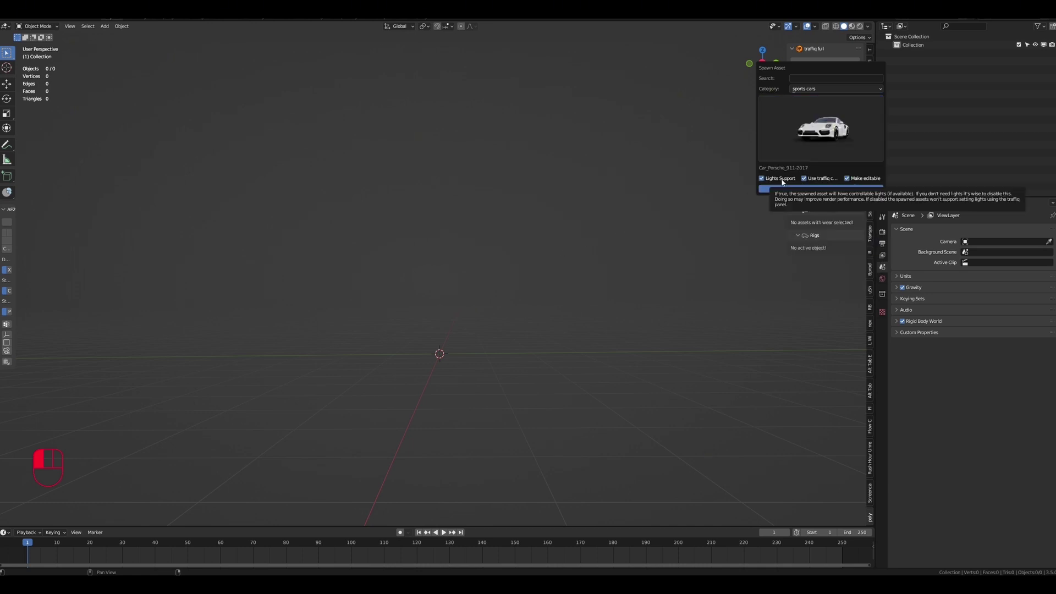
pyautogui.click(846, 189)
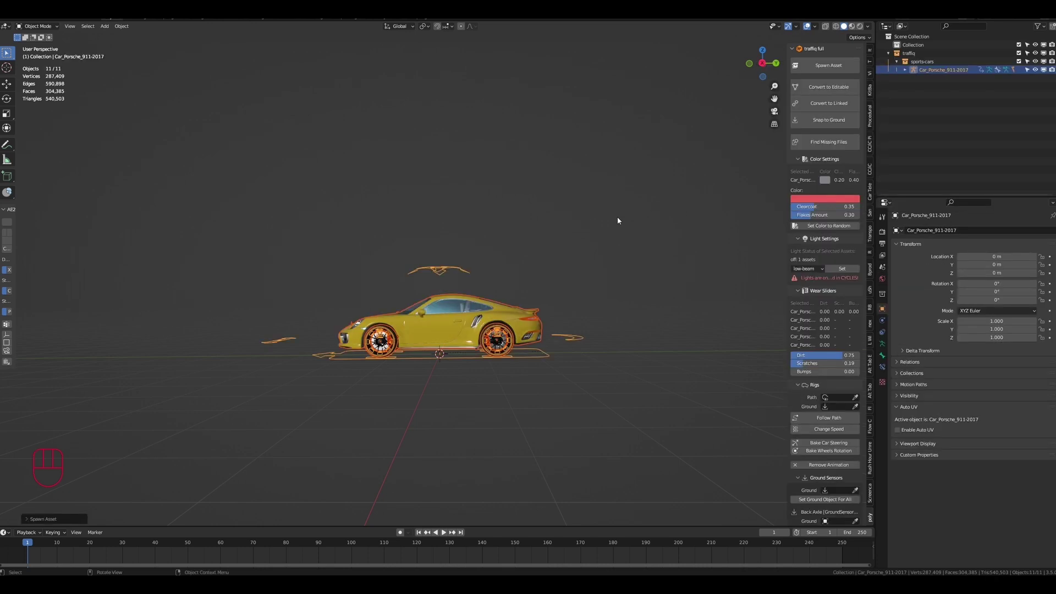
# - Switch the Porsche's armature from its pose to Rest Position
pyautogui.moveTo(482, 374)
pyautogui.mouseDown(button='middle')
pyautogui.moveTo(572, 384)
pyautogui.moveTo(476, 383)
pyautogui.moveTo(486, 373)
pyautogui.moveTo(460, 361)
pyautogui.moveTo(473, 361)
pyautogui.mouseUp(button='middle')
pyautogui.scroll(3, 483, 371)
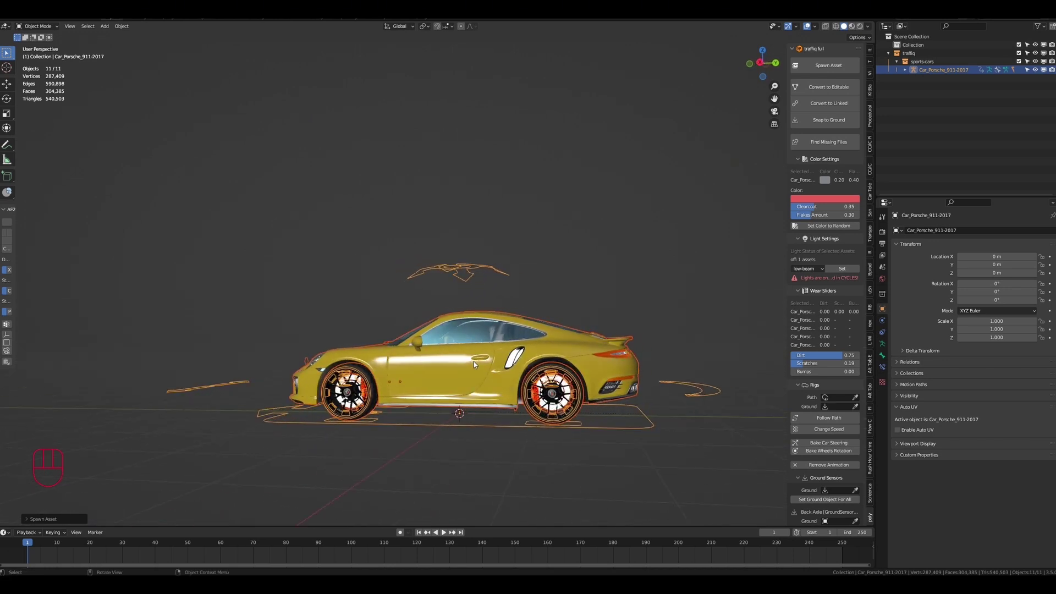
pyautogui.click(905, 70)
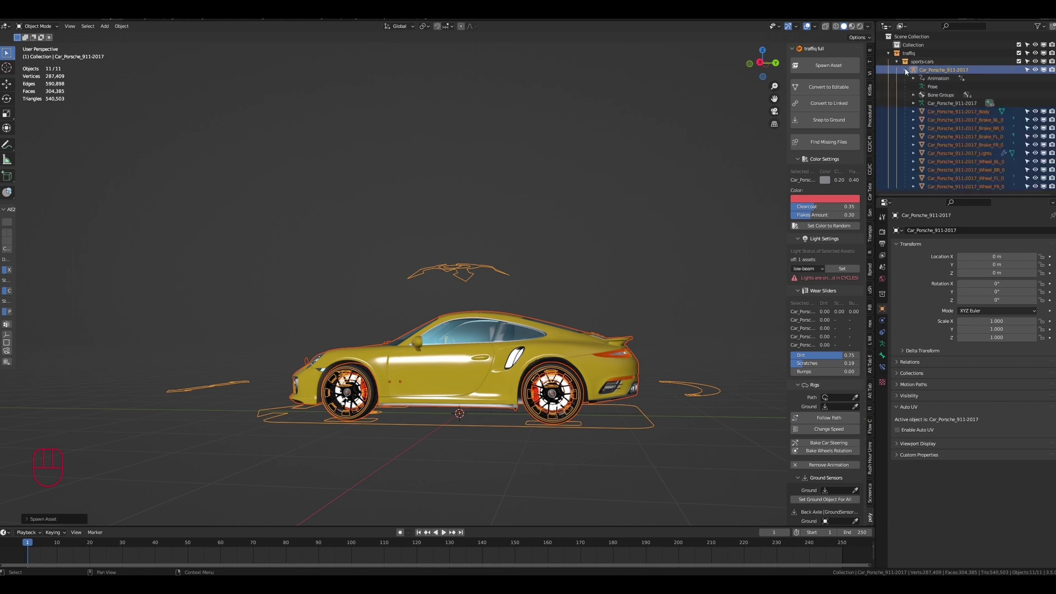
pyautogui.click(935, 86)
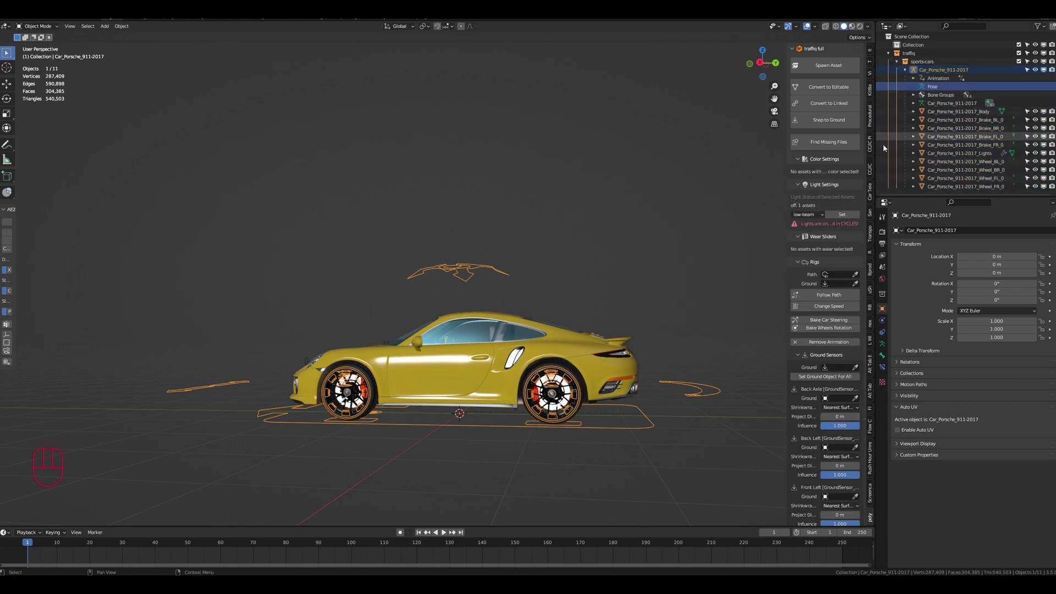
pyautogui.click(882, 343)
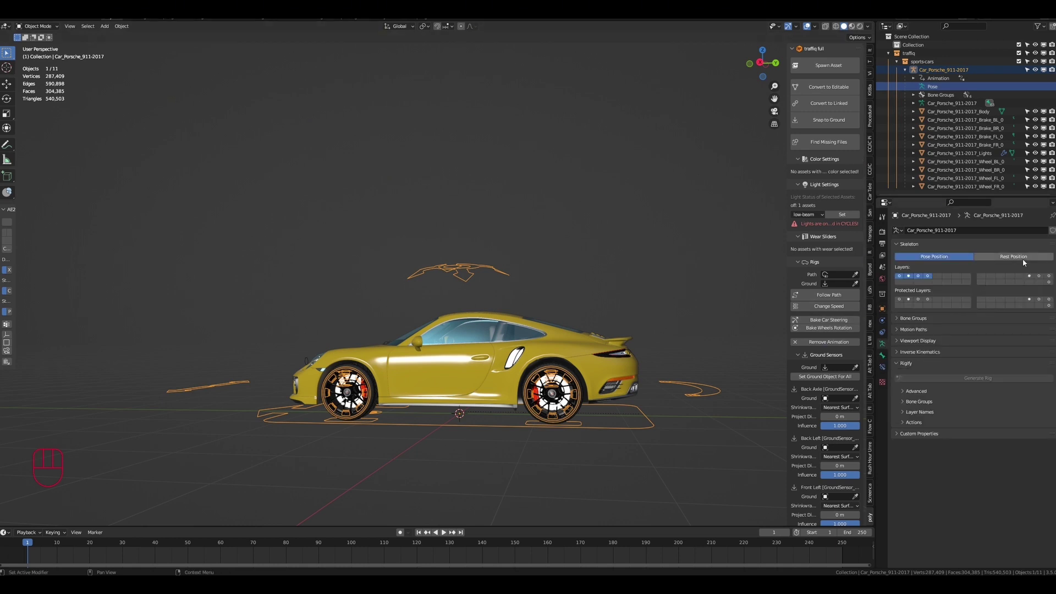
pyautogui.click(1013, 257)
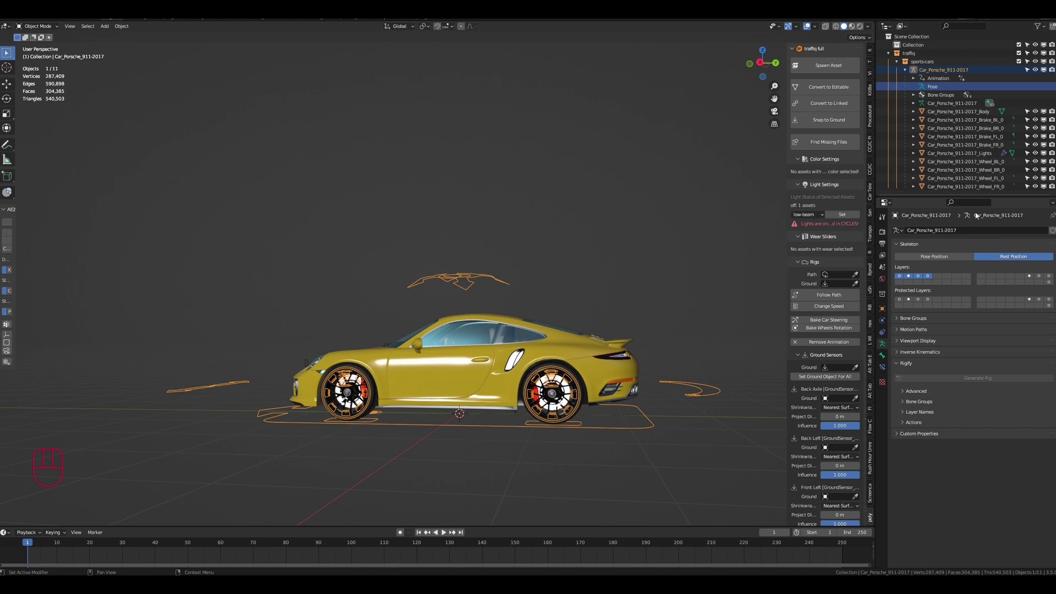
# - Set the car armature's Z rotation to 90° so the car lies along the X axis
pyautogui.click(869, 51)
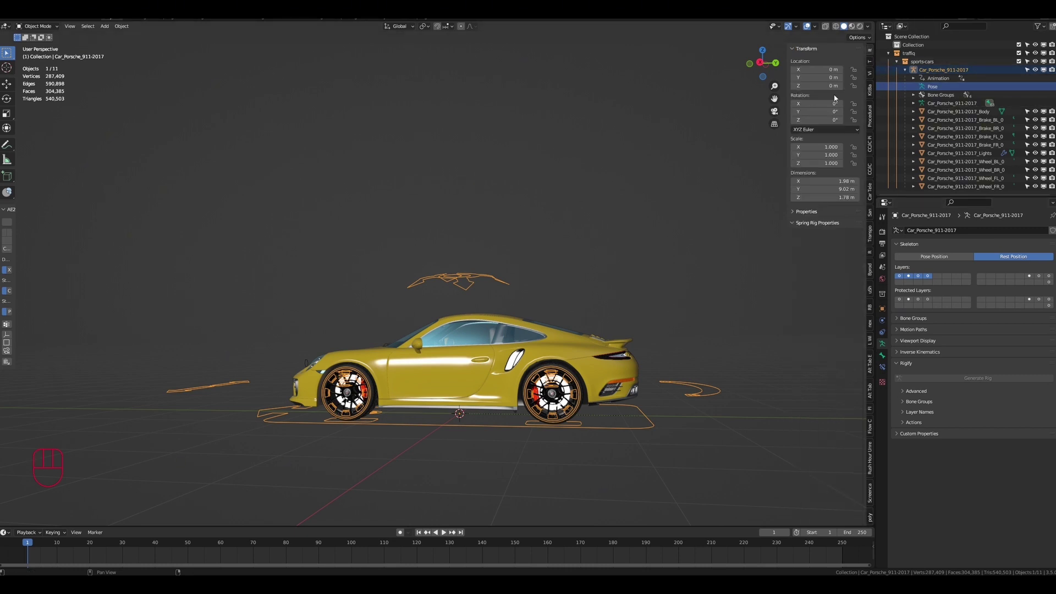
pyautogui.click(835, 119)
pyautogui.write('90')
pyautogui.press('Return')
pyautogui.moveTo(750, 239); pyautogui.dragTo(596, 293, button='middle')
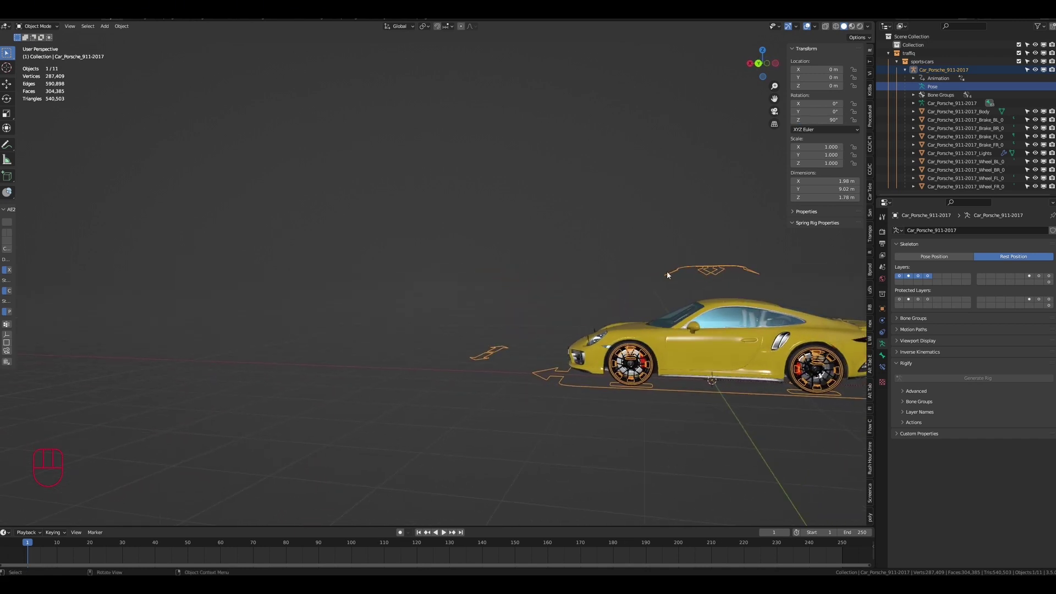
pyautogui.click(750, 65)
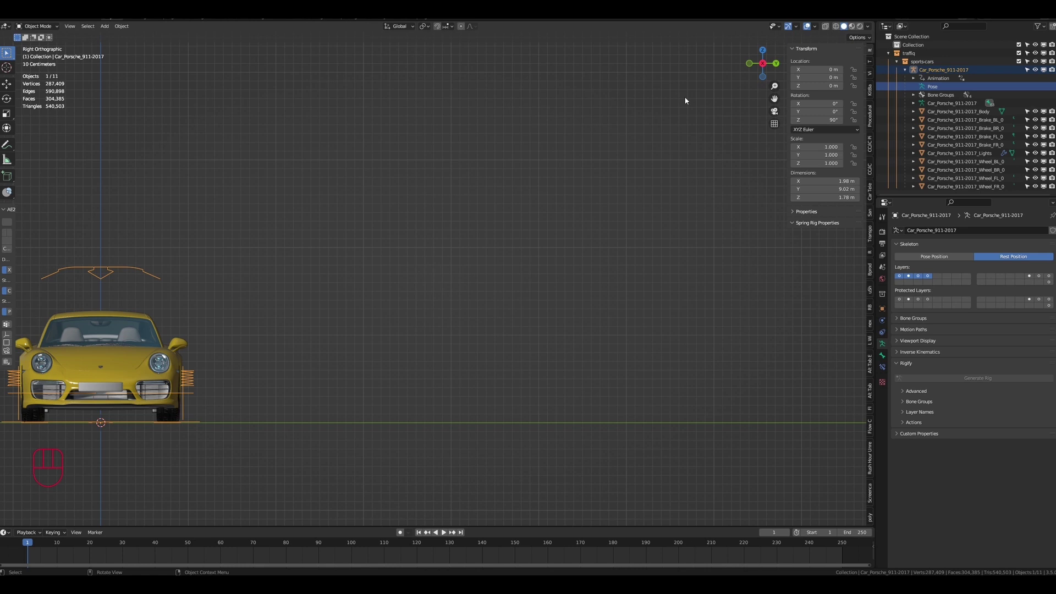
pyautogui.click(776, 64)
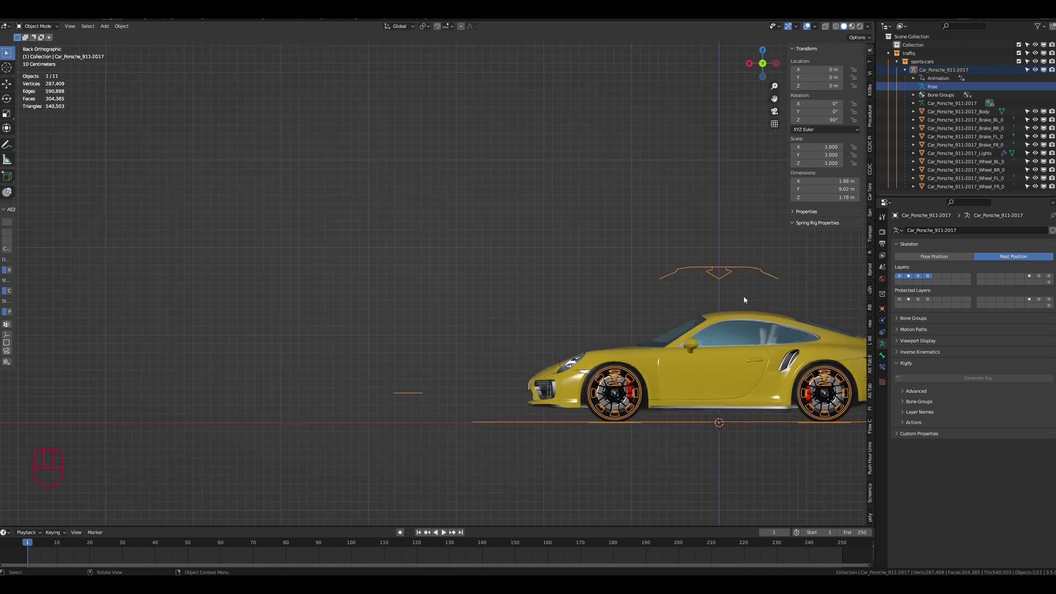
pyautogui.keyDown('shift'); pyautogui.moveTo(748, 280); pyautogui.dragTo(513, 256, button='middle'); pyautogui.keyUp('shift')
pyautogui.scroll(-2, 595, 252)
pyautogui.scroll(2, 595, 252)
pyautogui.moveTo(608, 241)
pyautogui.keyDown('shift'); pyautogui.mouseDown(button='middle')
pyautogui.moveTo(602, 274)
pyautogui.moveTo(618, 249)
pyautogui.mouseUp(button='middle'); pyautogui.keyUp('shift')
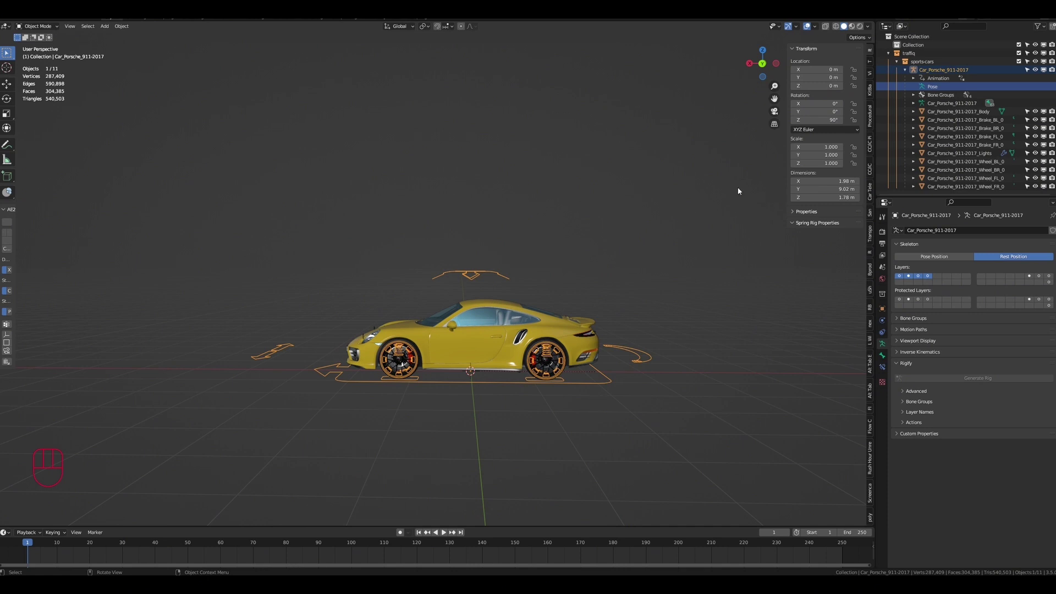
# - Select all objects of the car and make their object and data single user
pyautogui.click(944, 52)
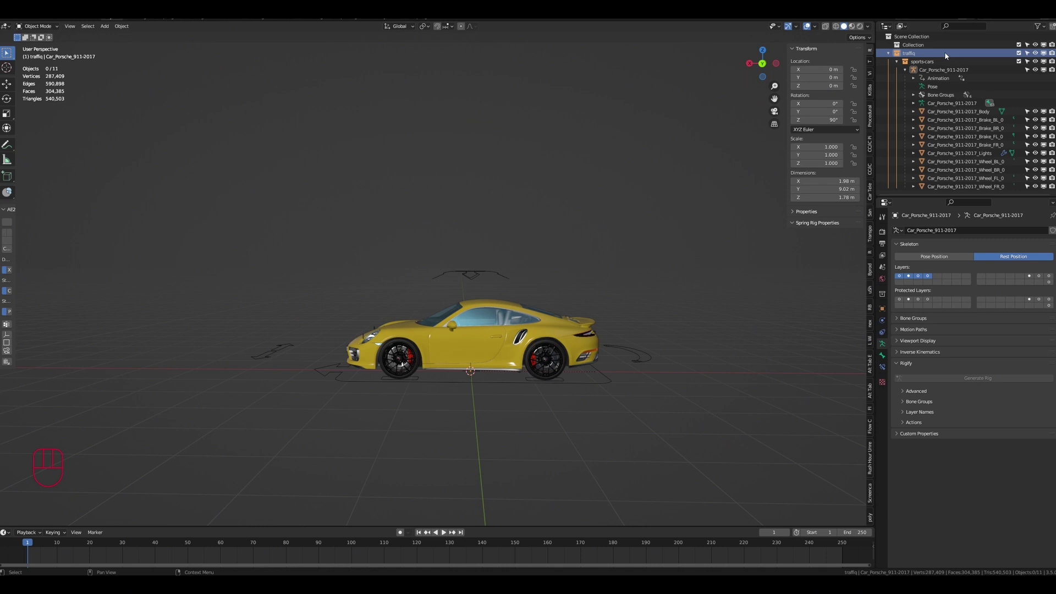
pyautogui.press('a')
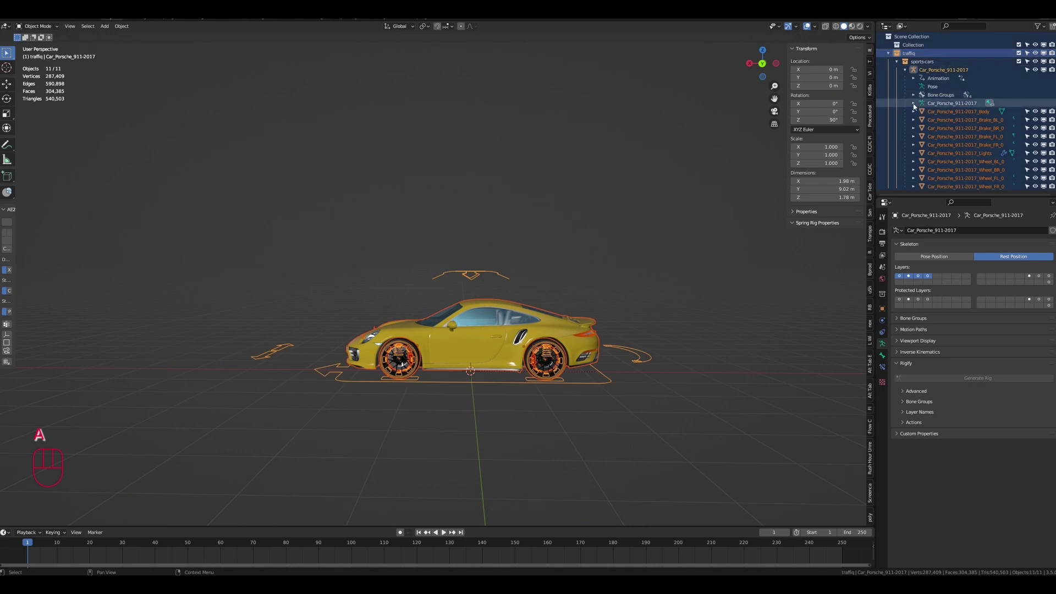
pyautogui.click(914, 112)
pyautogui.click(913, 112)
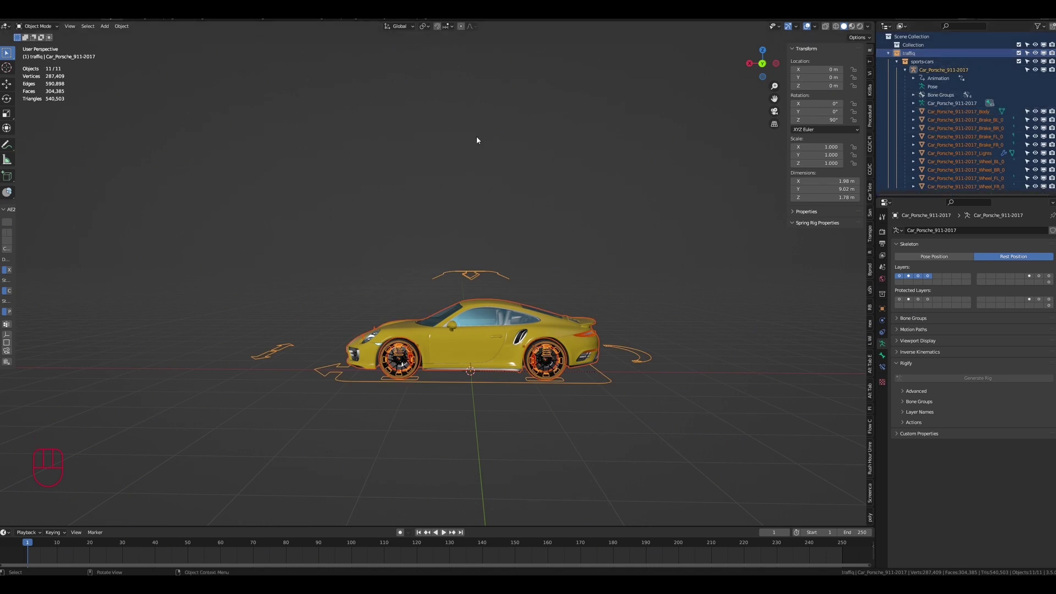
pyautogui.click(121, 26)
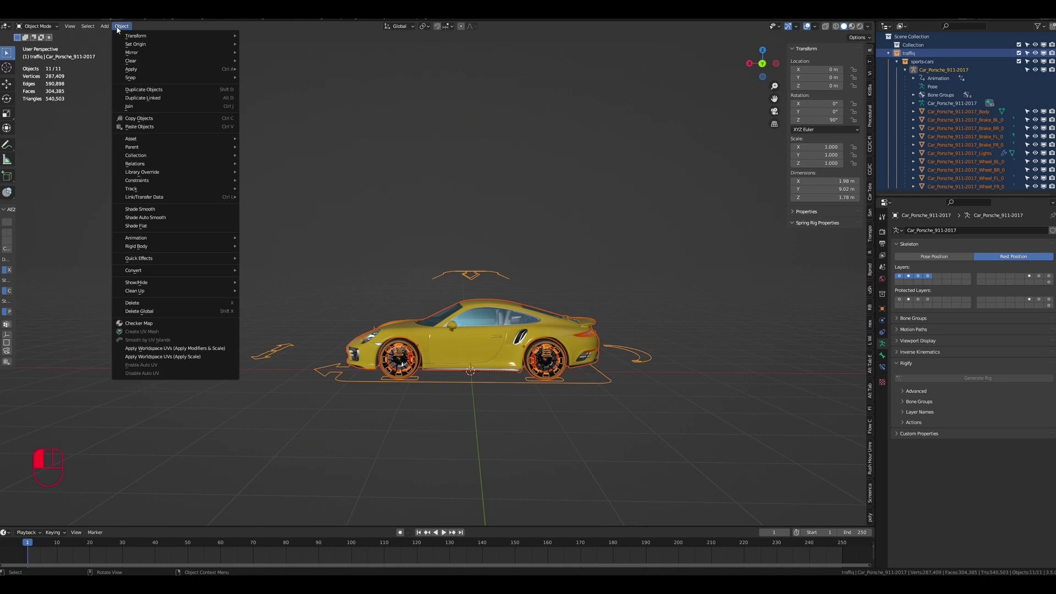
pyautogui.moveTo(142, 164)
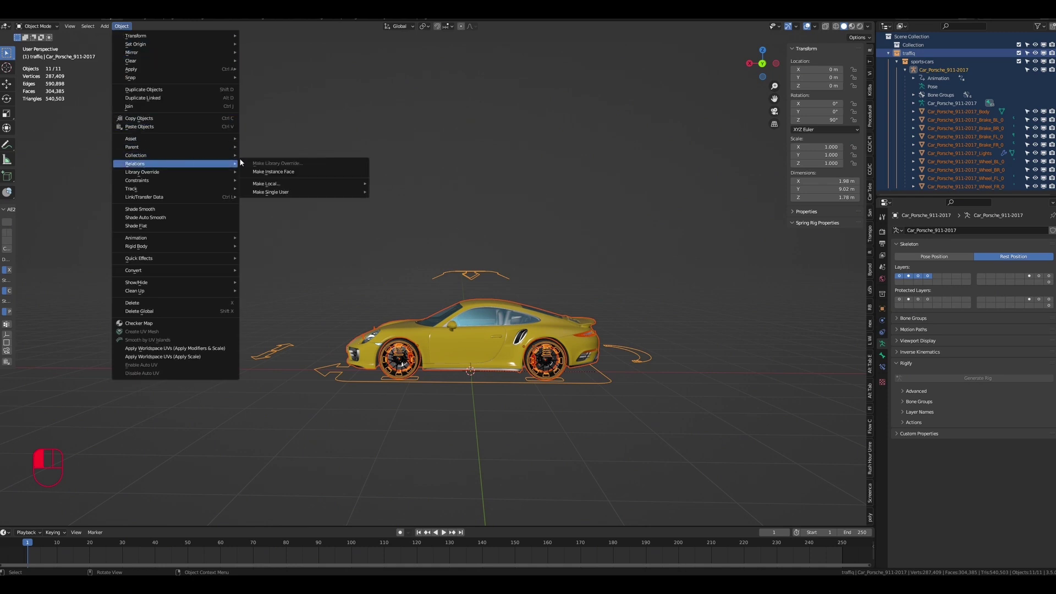
pyautogui.moveTo(265, 193)
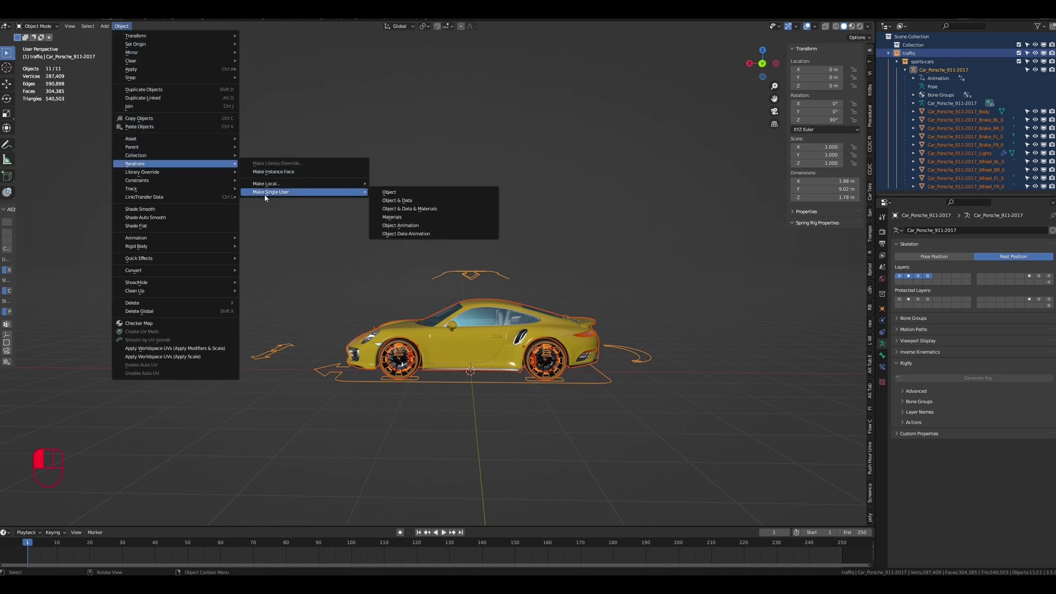
pyautogui.click(394, 201)
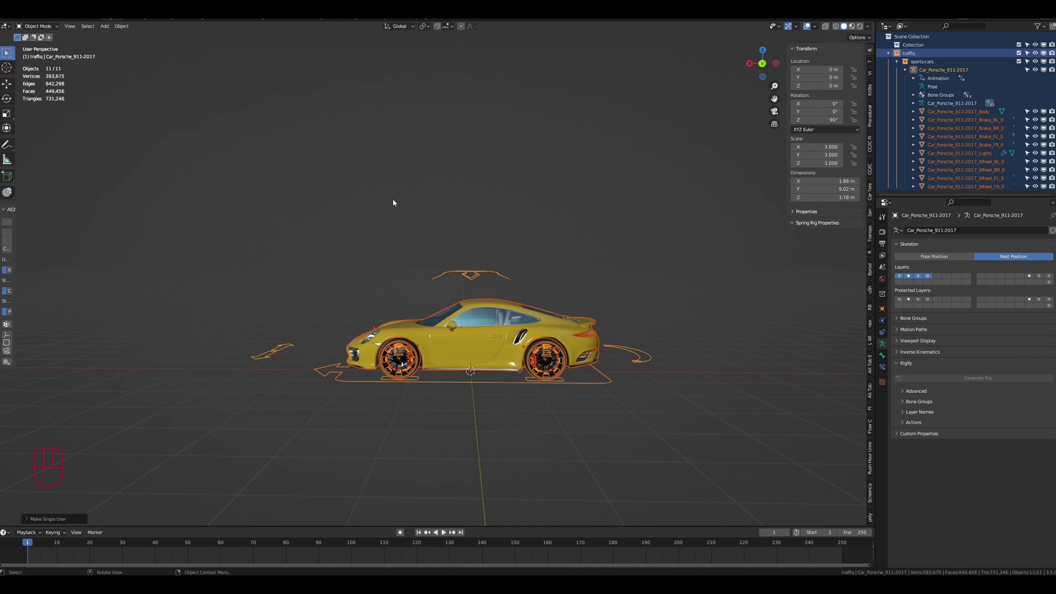
# - Examine how the car is divided by selecting the front wheel, armature, body and rear wheel individually
pyautogui.click(496, 236)
pyautogui.click(413, 357)
pyautogui.click(412, 356)
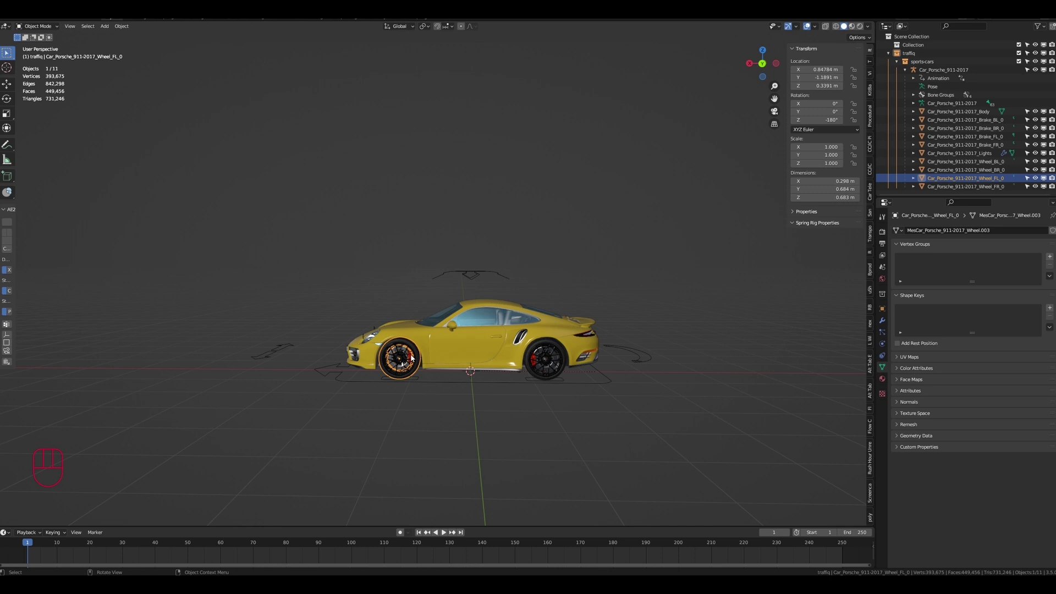
pyautogui.click(551, 348)
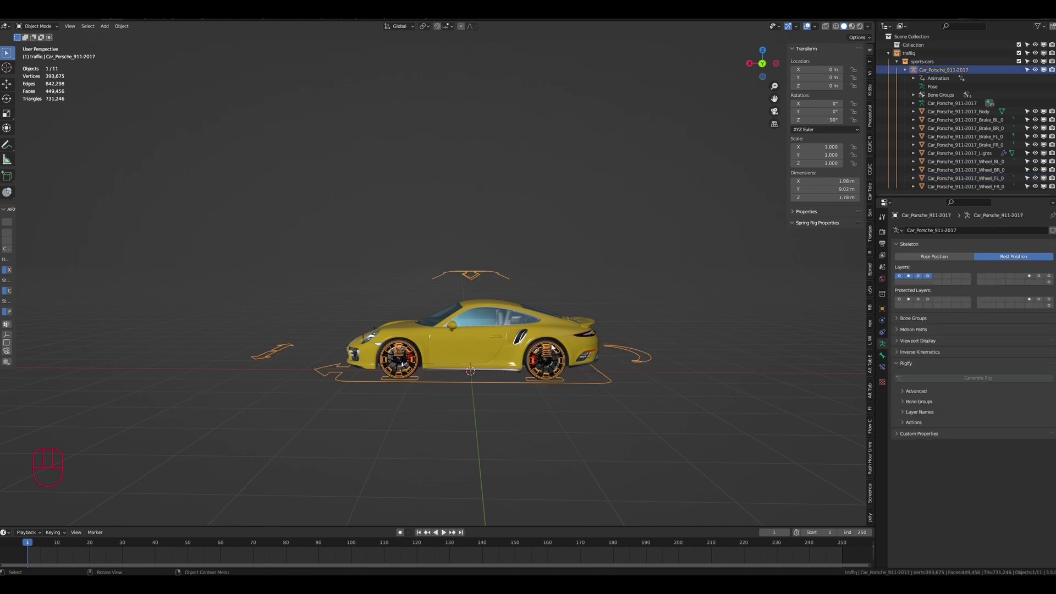
pyautogui.click(553, 346)
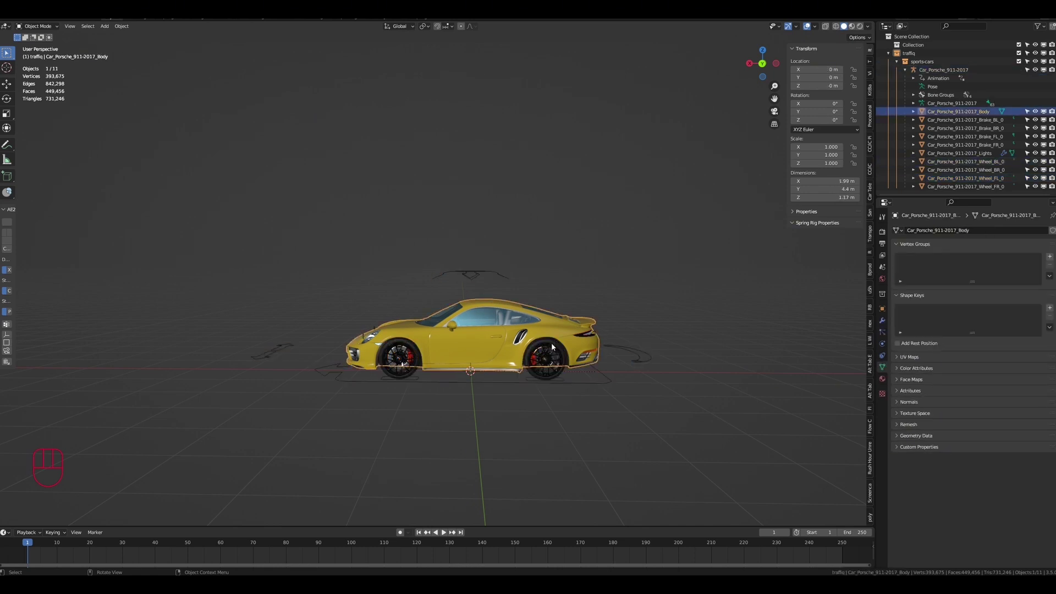
pyautogui.click(548, 375)
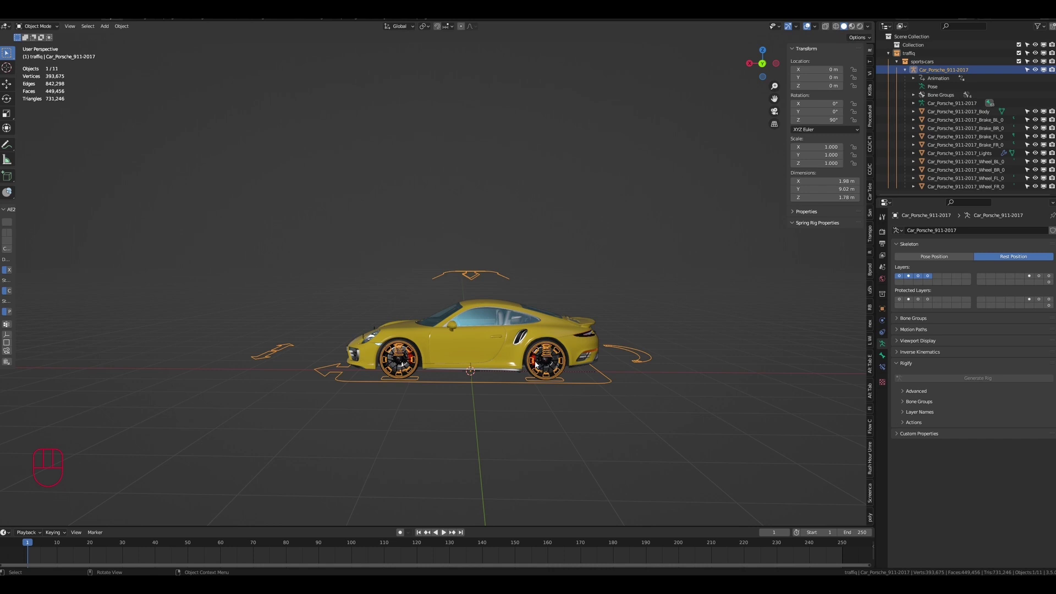
pyautogui.click(536, 364)
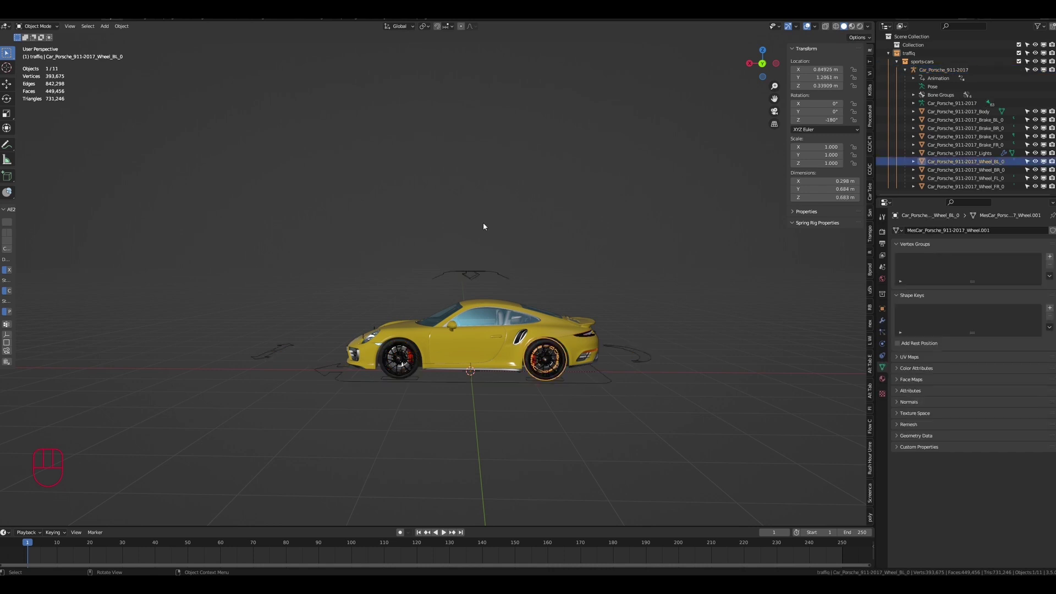
pyautogui.click(488, 150)
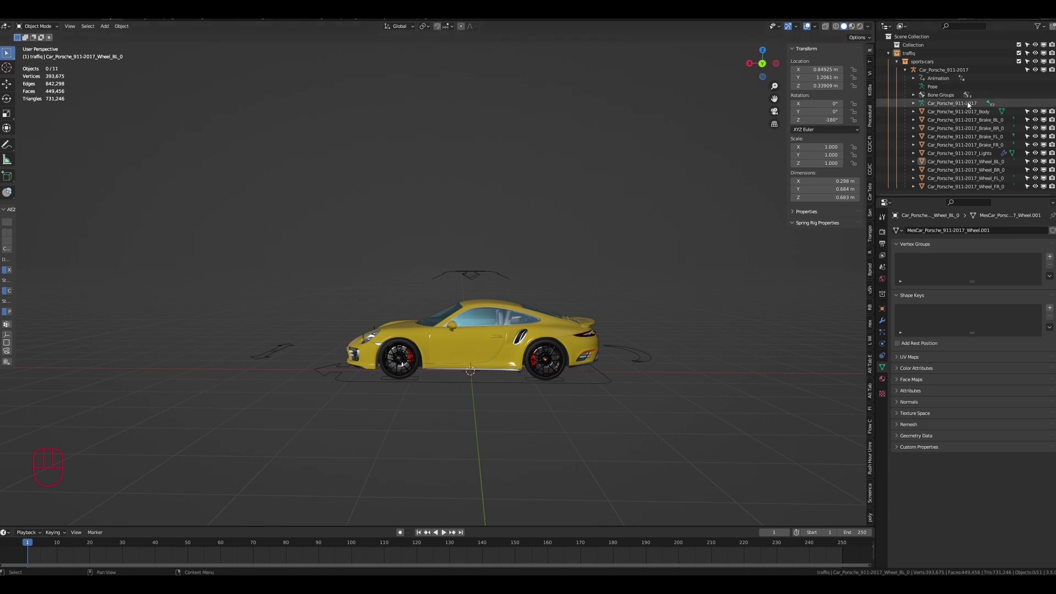
# - Clear the parent of all the car's objects while keeping their transformation
pyautogui.press('a')
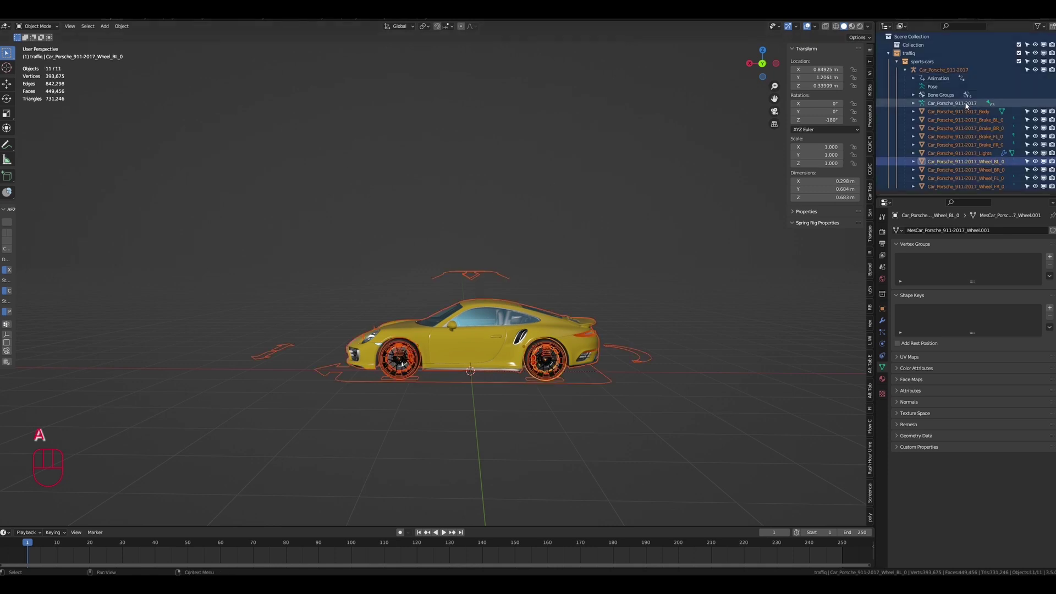
pyautogui.click(122, 31)
pyautogui.click(139, 157)
pyautogui.moveTo(135, 147)
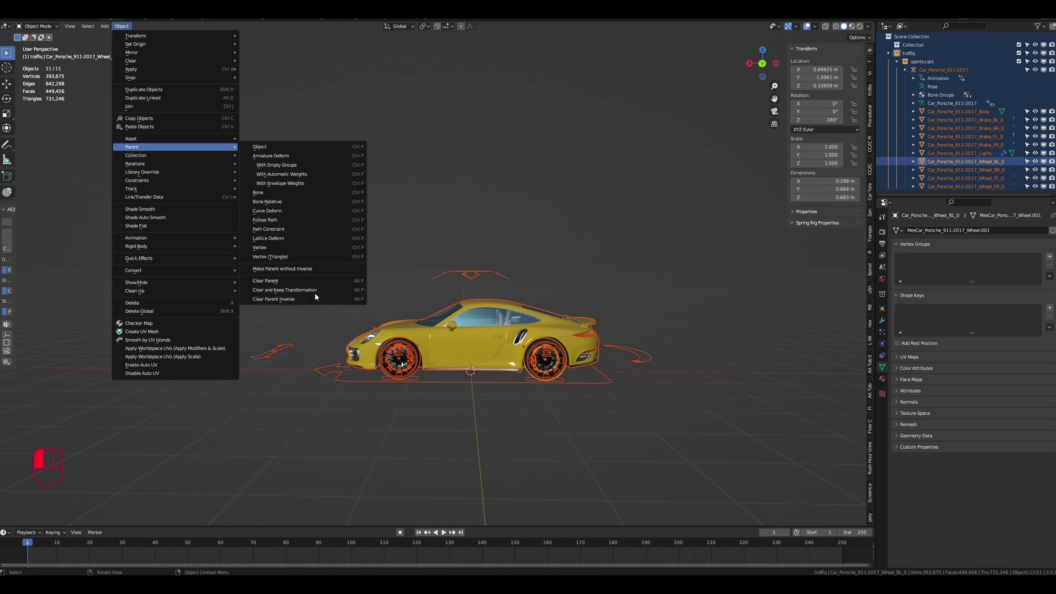
pyautogui.click(297, 289)
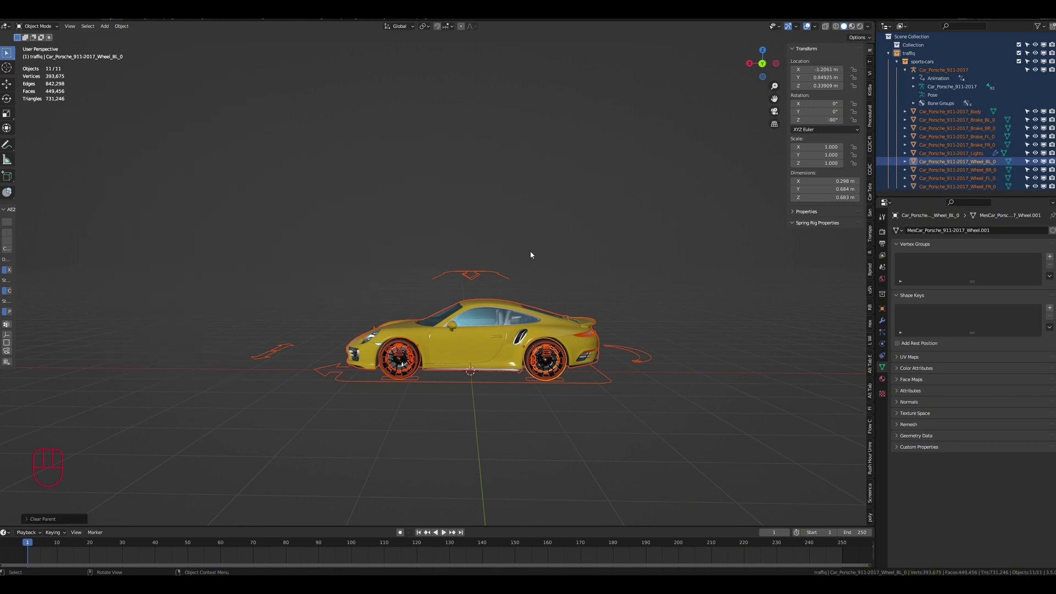
# - Apply all transforms to the unparented car objects and clear the selection
pyautogui.click(121, 26)
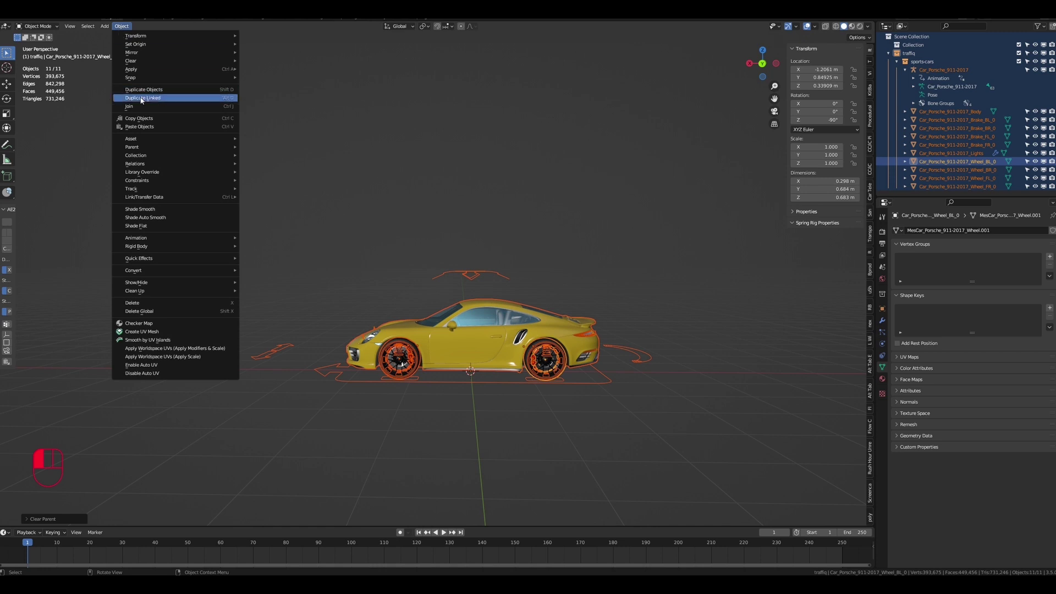
pyautogui.moveTo(137, 69)
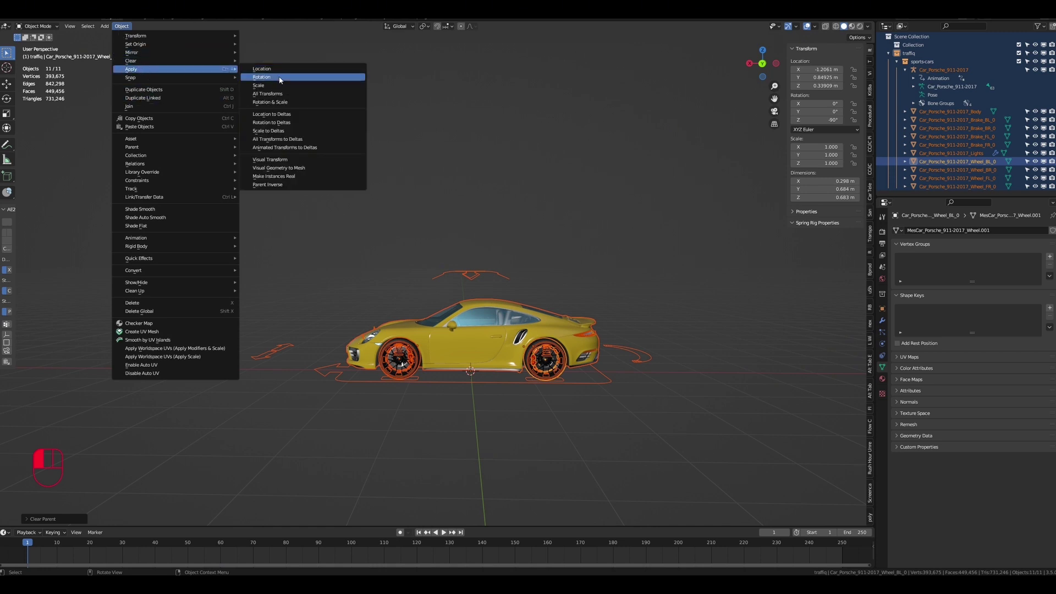
pyautogui.click(278, 94)
pyautogui.click(618, 163)
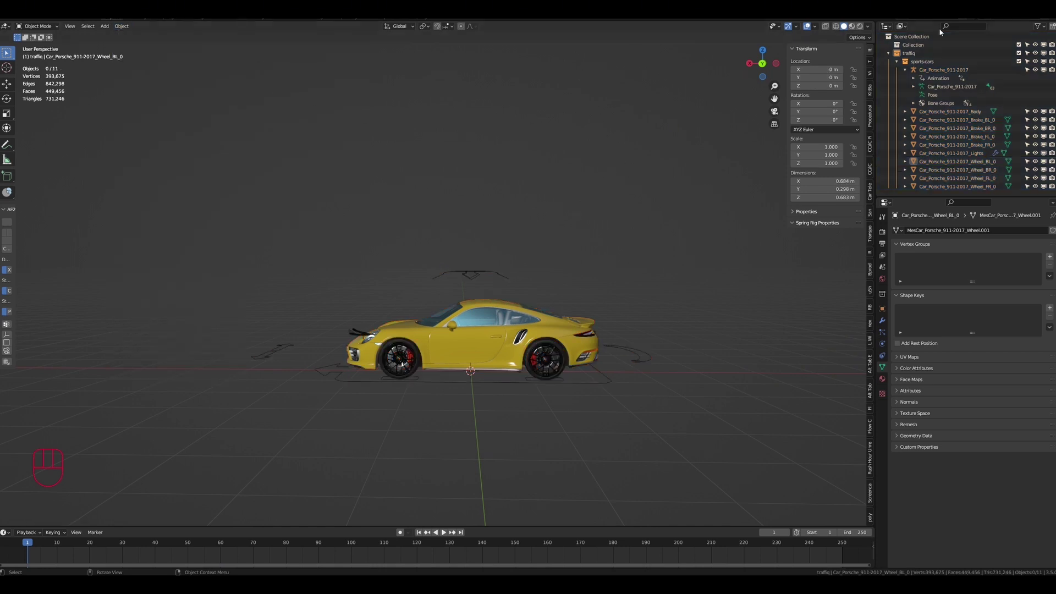
# - Delete the Porsche's armature and its separate lights object, keeping the body, brake and wheel meshes
pyautogui.click(933, 95)
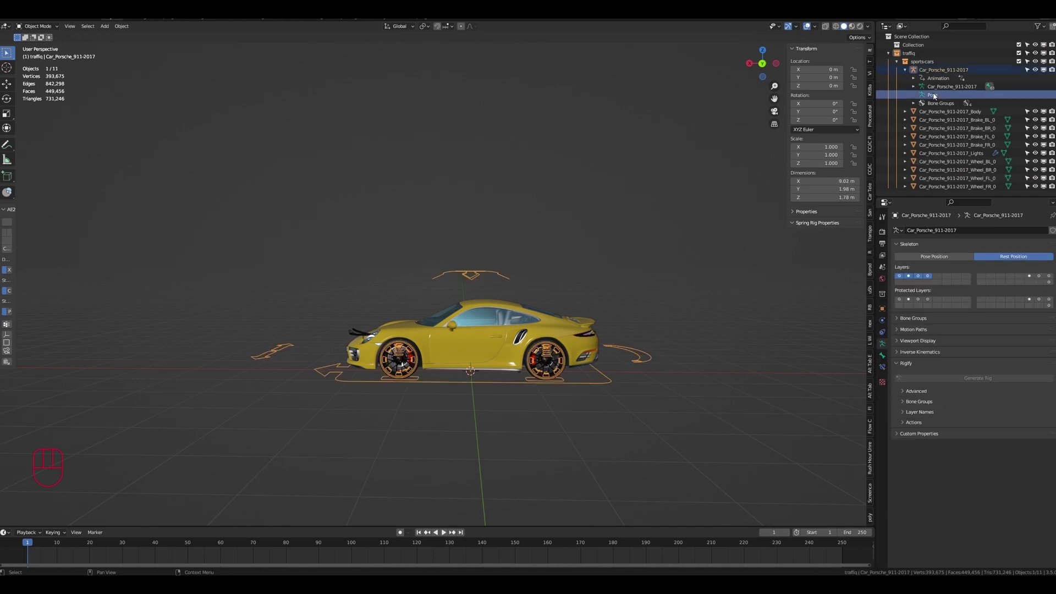
pyautogui.press('x')
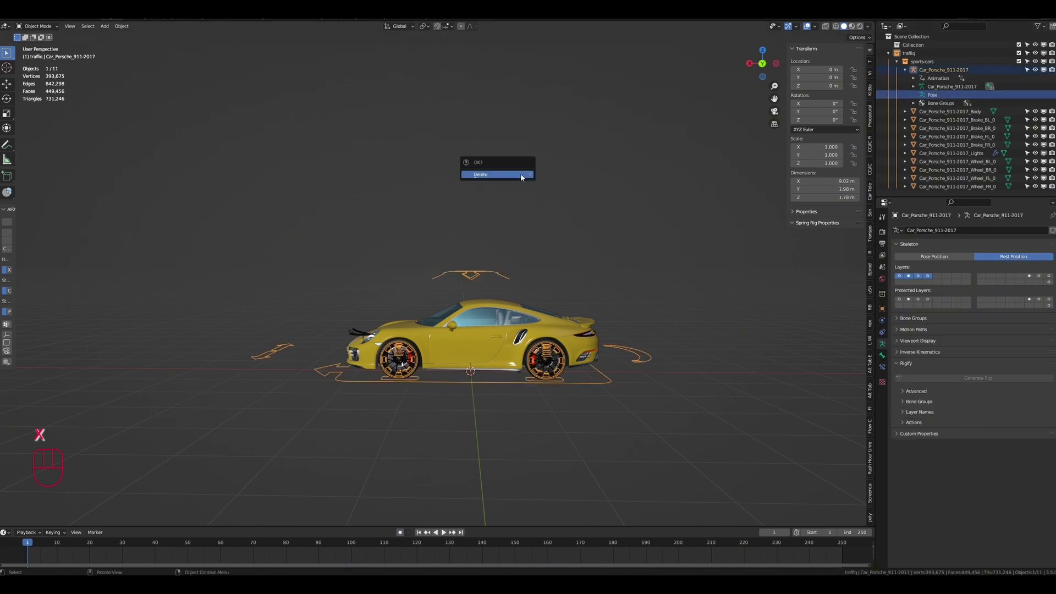
pyautogui.click(508, 176)
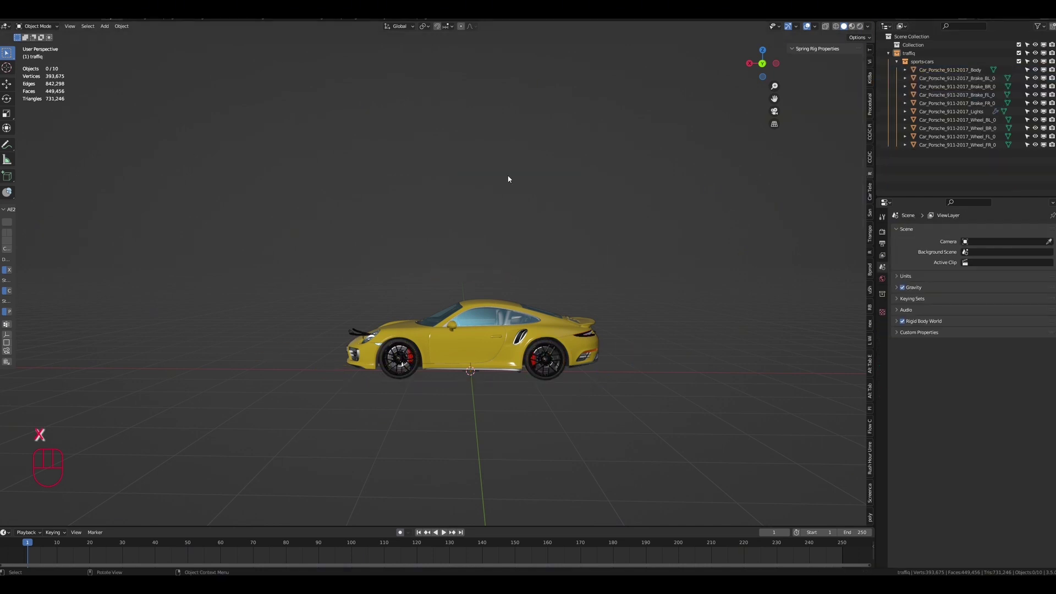
pyautogui.click(355, 335)
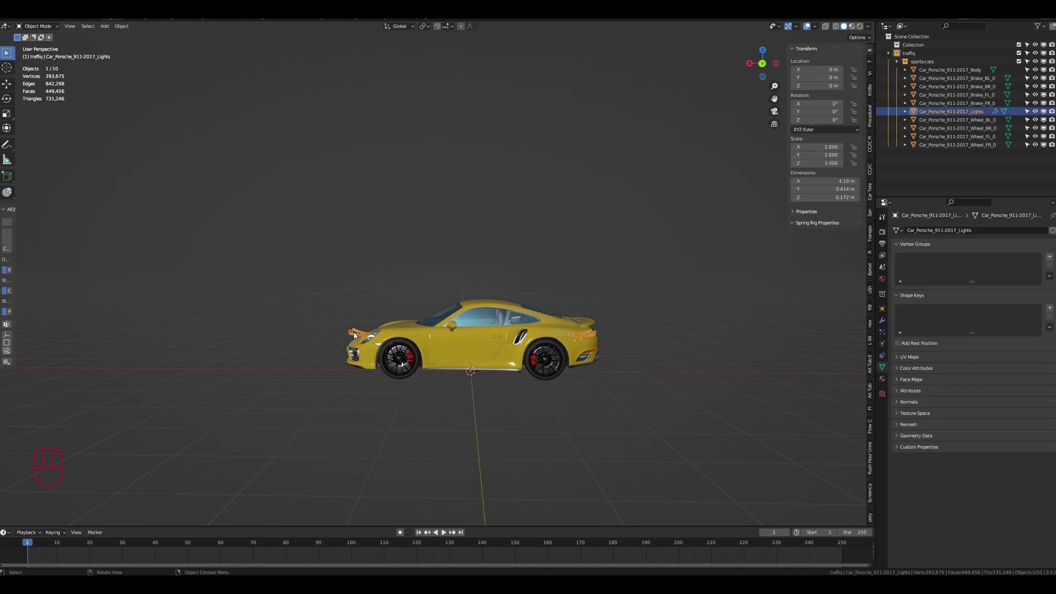
pyautogui.press('x')
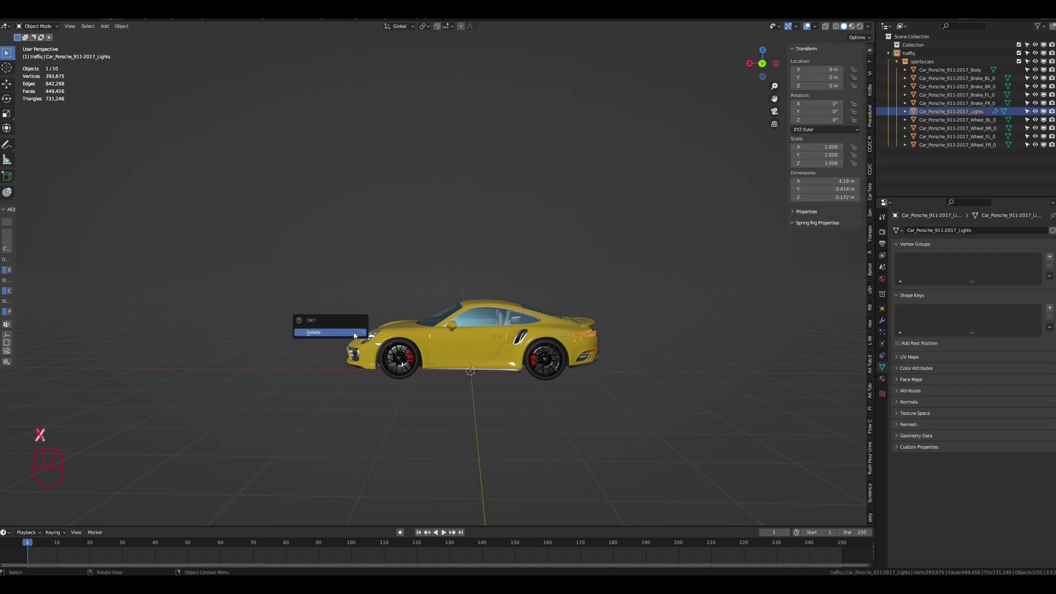
pyautogui.click(355, 334)
pyautogui.moveTo(366, 309); pyautogui.dragTo(418, 309, button='middle')
pyautogui.click(332, 278)
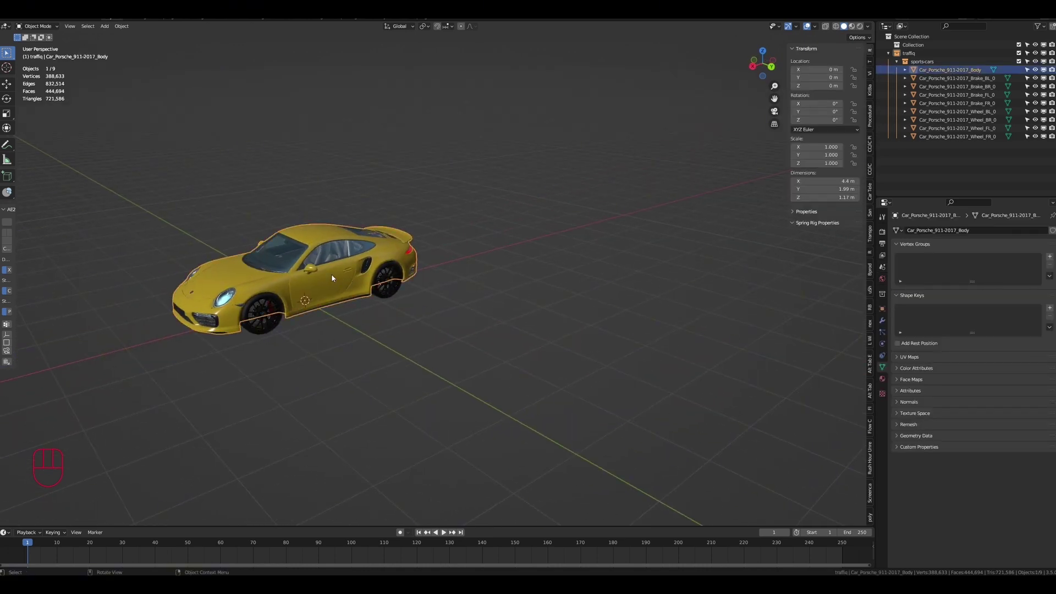
pyautogui.scroll(-10, 246, 172)
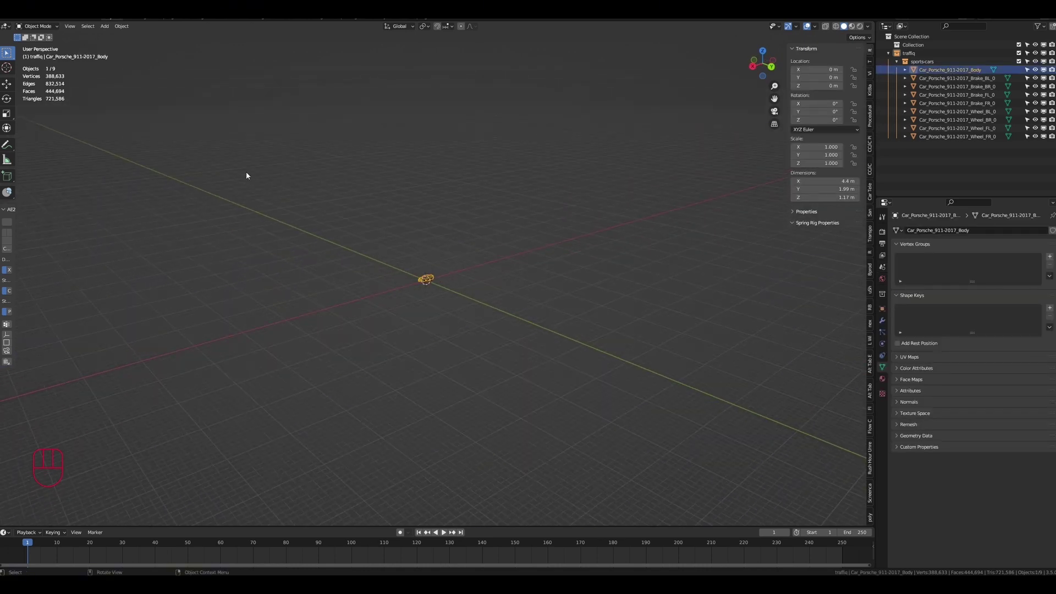
pyautogui.scroll(-2, 246, 172)
pyautogui.press('KP_Decimal')
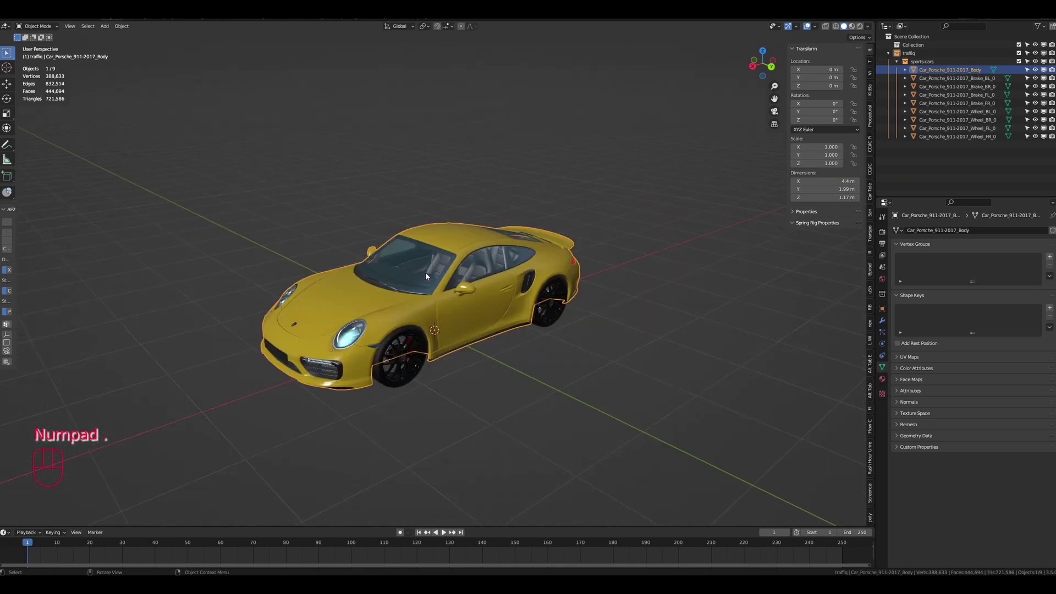
pyautogui.moveTo(548, 268); pyautogui.dragTo(530, 251, button='middle')
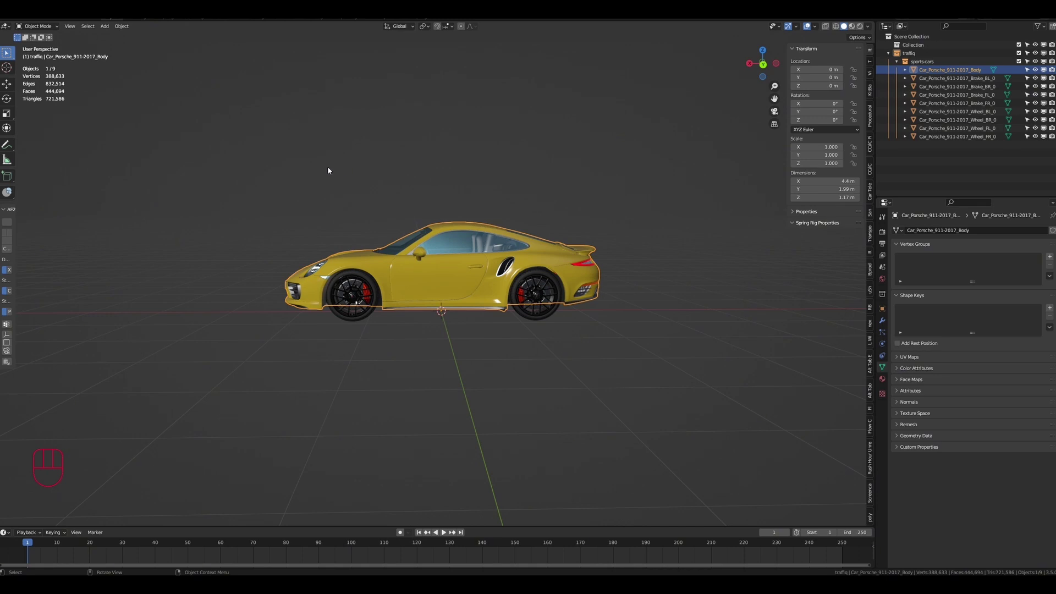
# - Put all the remaining car meshes into Edit Mode together and select their entire geometry
pyautogui.press('a')
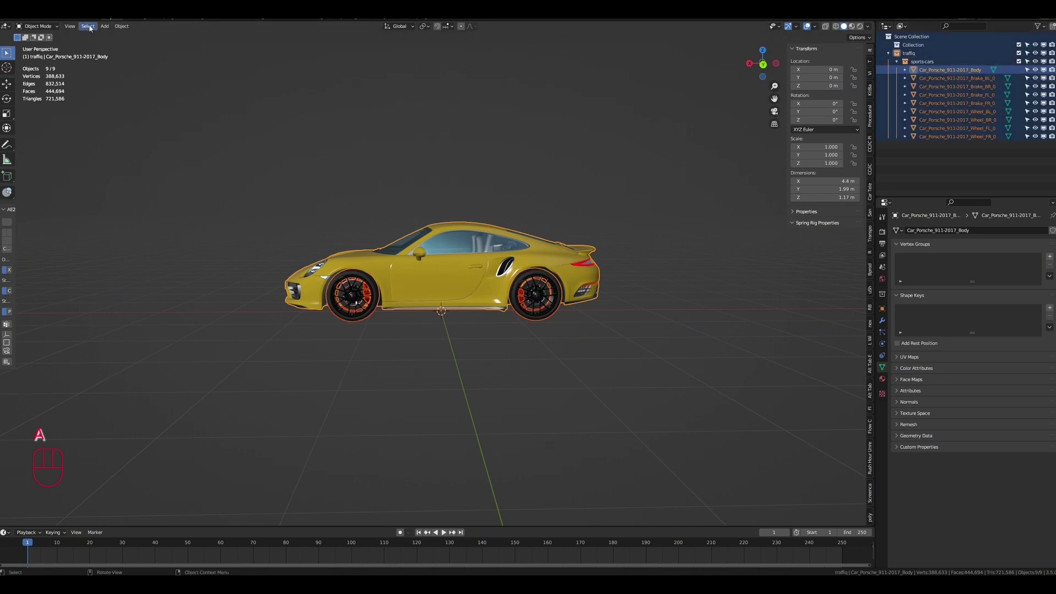
pyautogui.click(54, 27)
pyautogui.press('Tab')
pyautogui.moveTo(462, 225); pyautogui.dragTo(414, 214, button='middle')
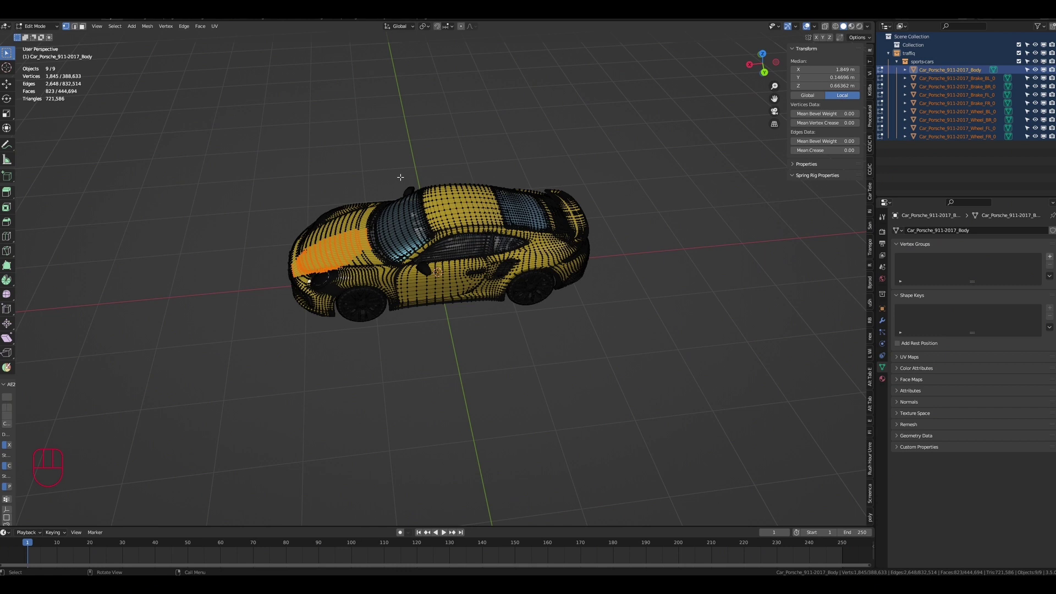
pyautogui.press('a')
pyautogui.moveTo(401, 177); pyautogui.dragTo(400, 135, button='middle')
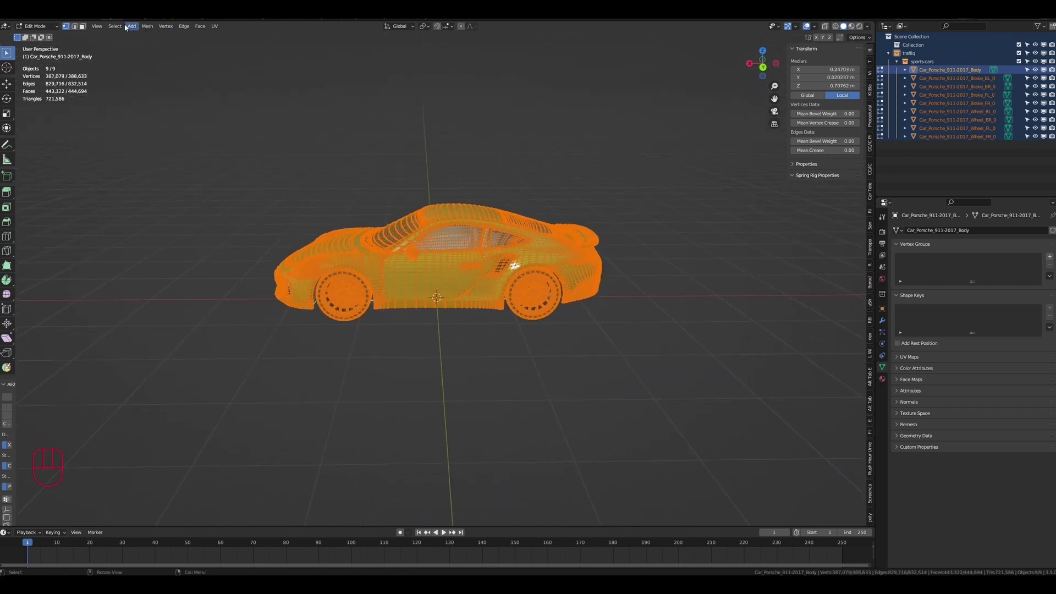
# - Delete loose geometry from the car meshes using vertex selection mode, and return to Object Mode
pyautogui.click(67, 29)
pyautogui.click(82, 27)
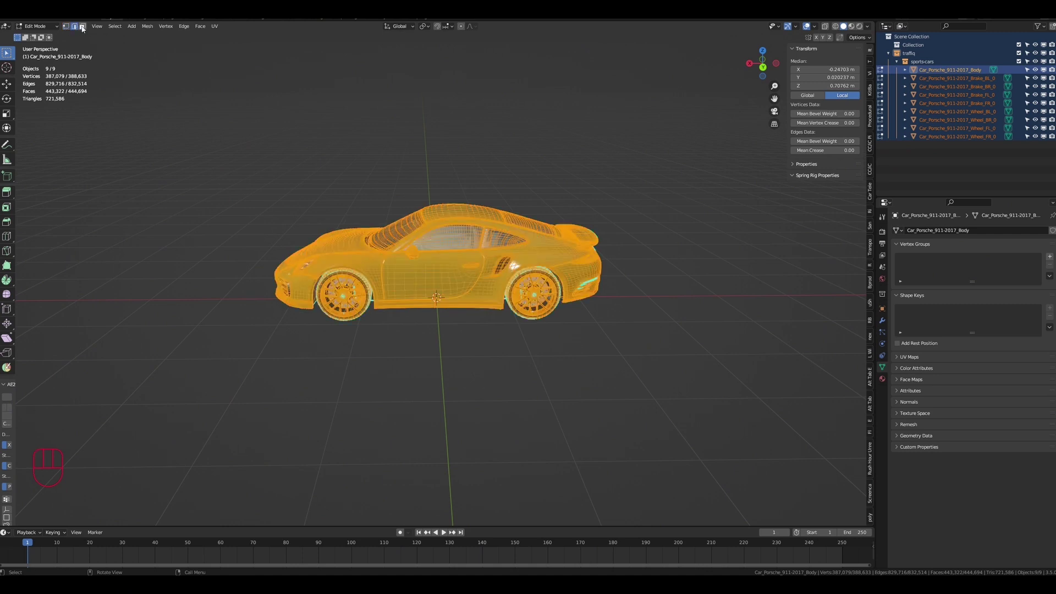
pyautogui.click(66, 26)
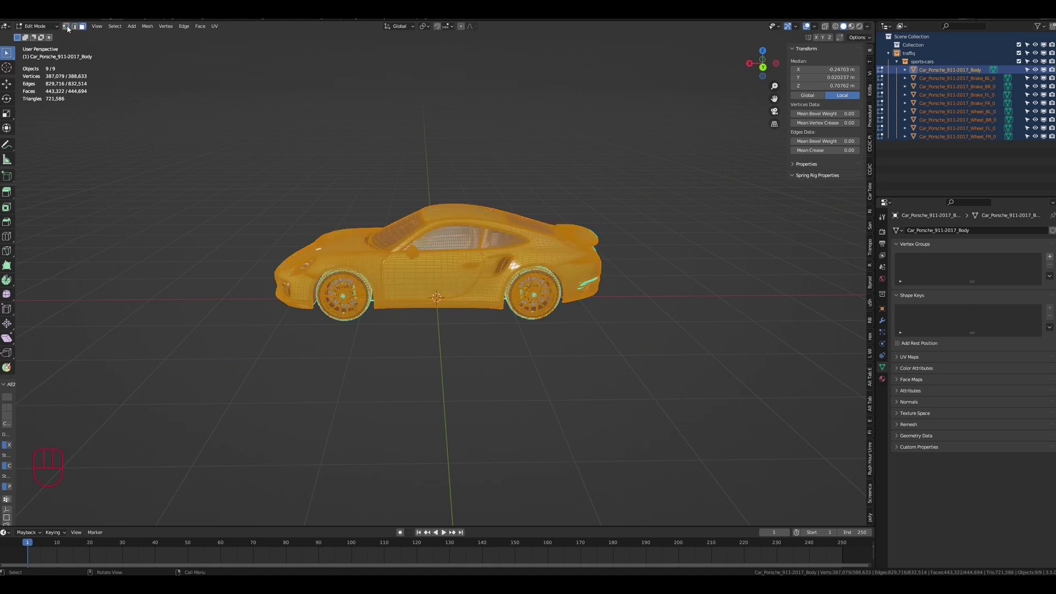
pyautogui.click(147, 26)
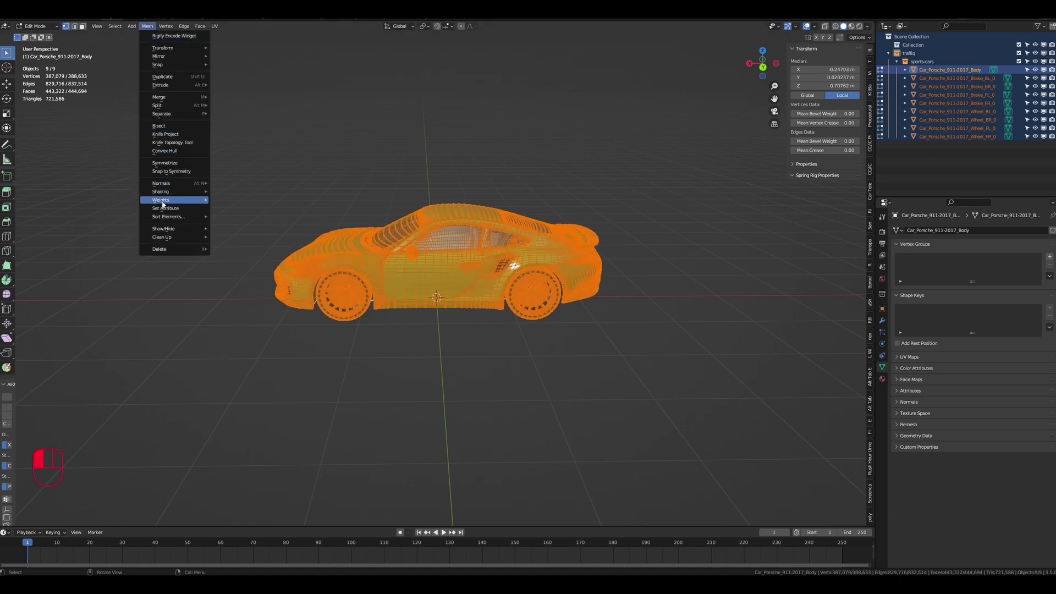
pyautogui.moveTo(161, 238)
pyautogui.click(236, 236)
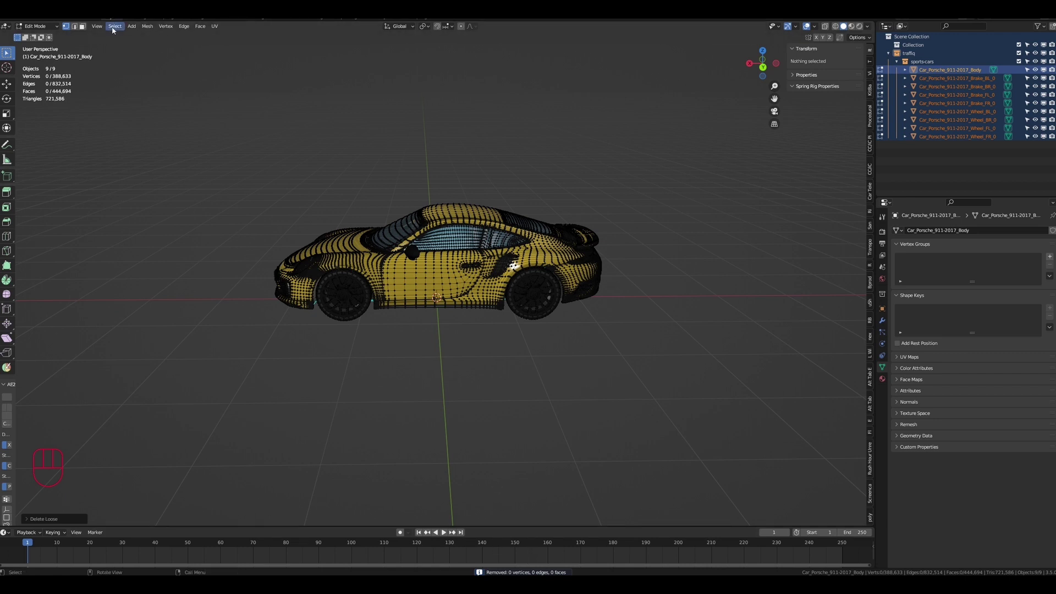
pyautogui.press('a')
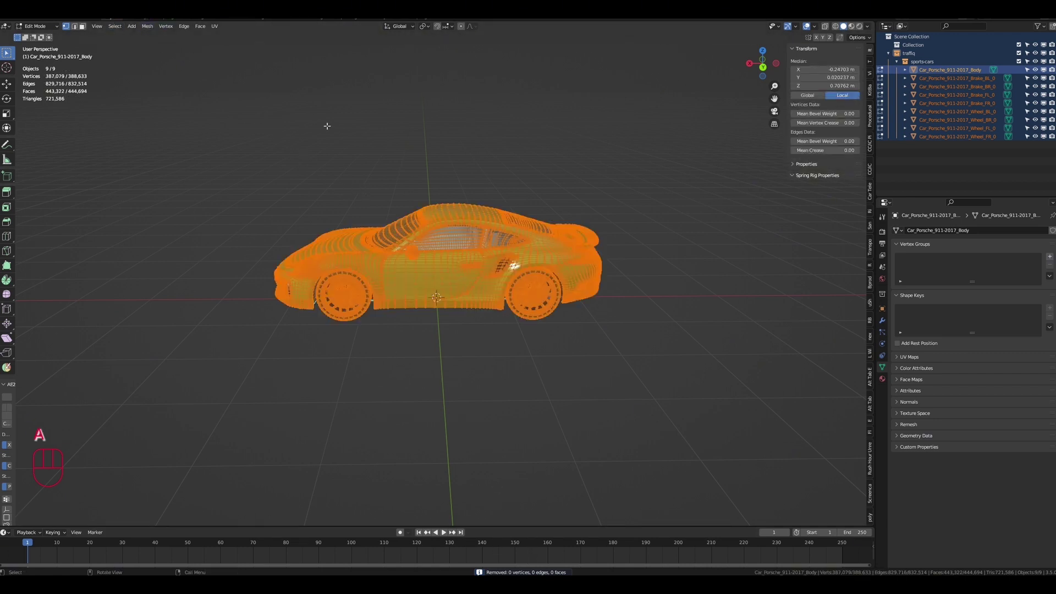
pyautogui.press('a')
pyautogui.click(54, 26)
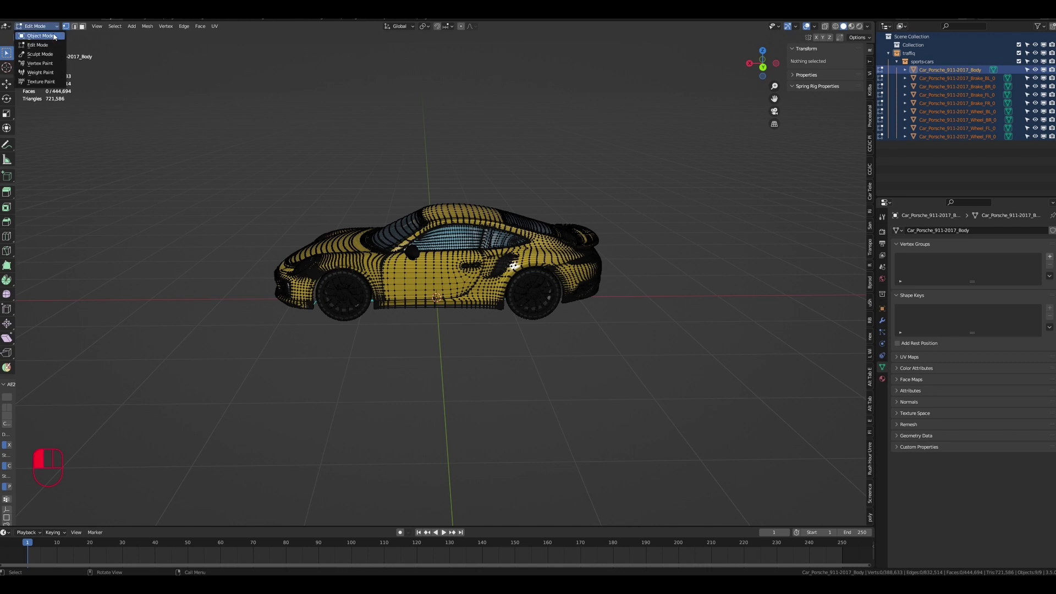
pyautogui.click(54, 36)
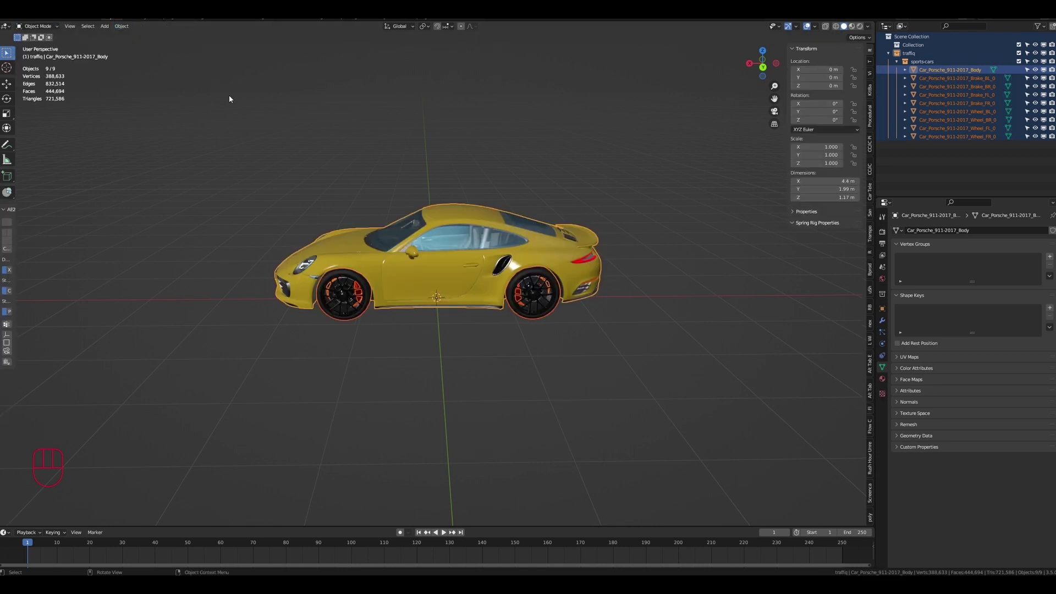
# - Remove the unused material slots from all car objects and deselect everything
pyautogui.press('a')
pyautogui.click(122, 26)
pyautogui.moveTo(156, 276)
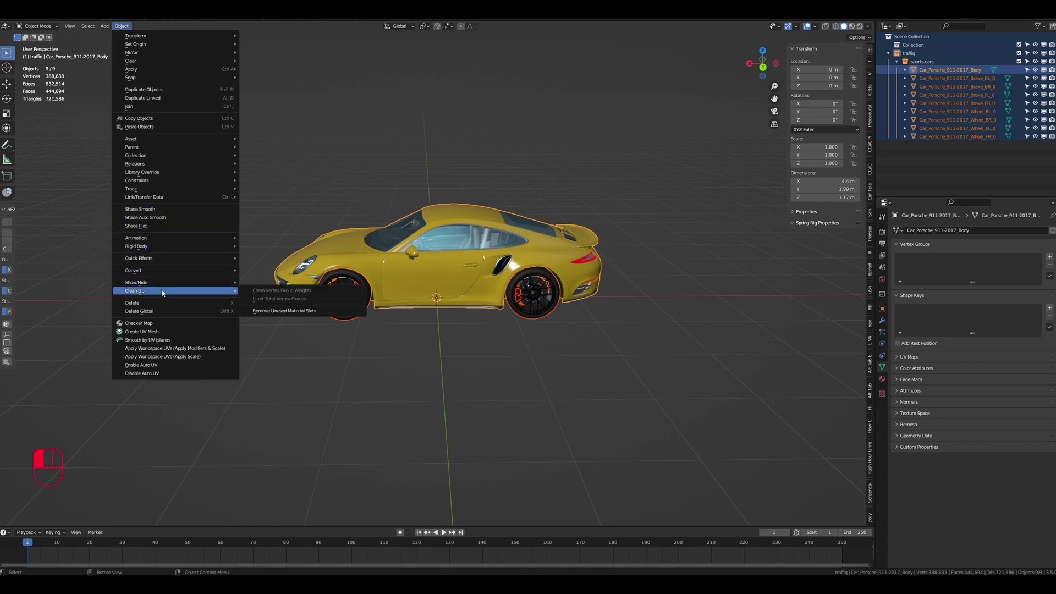
pyautogui.click(290, 313)
pyautogui.moveTo(398, 149); pyautogui.dragTo(430, 130, button='middle')
pyautogui.click(436, 131)
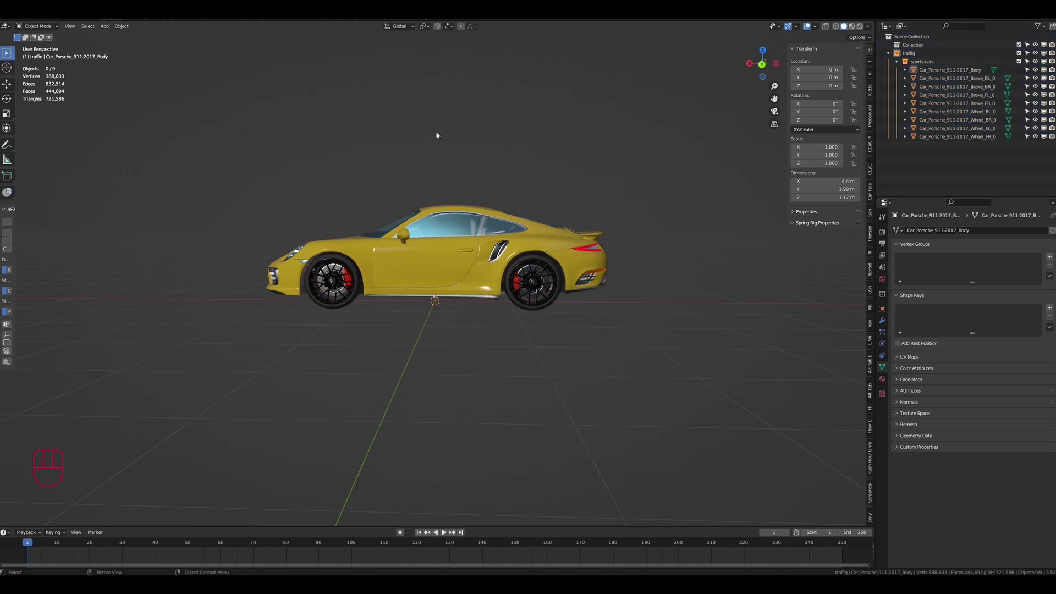
# - Open the Rush Hour Vehicle Prep tools and look over the advanced vehicle prep options
pyautogui.click(869, 460)
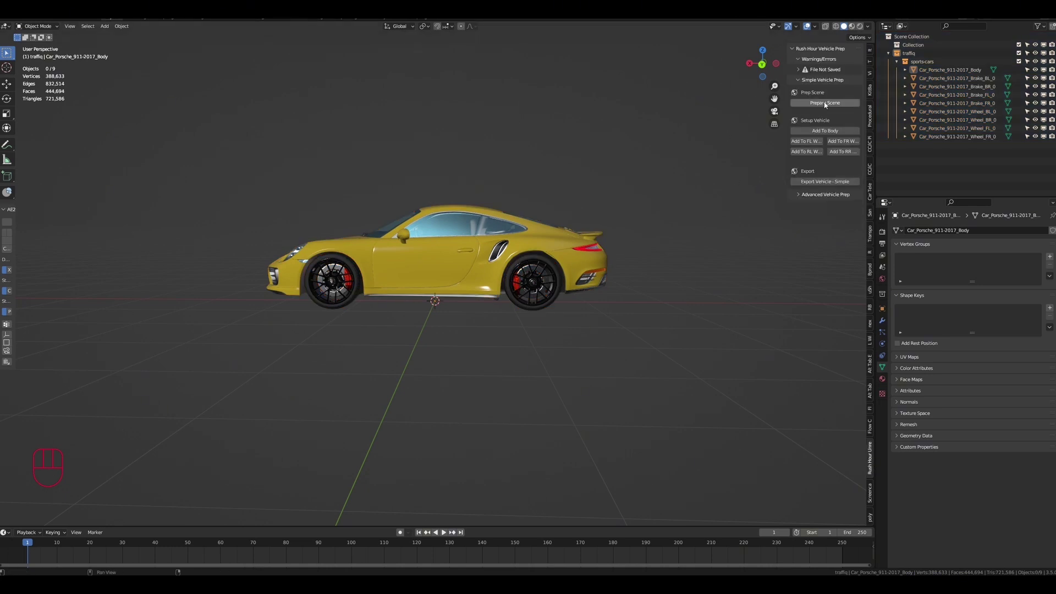
pyautogui.click(798, 196)
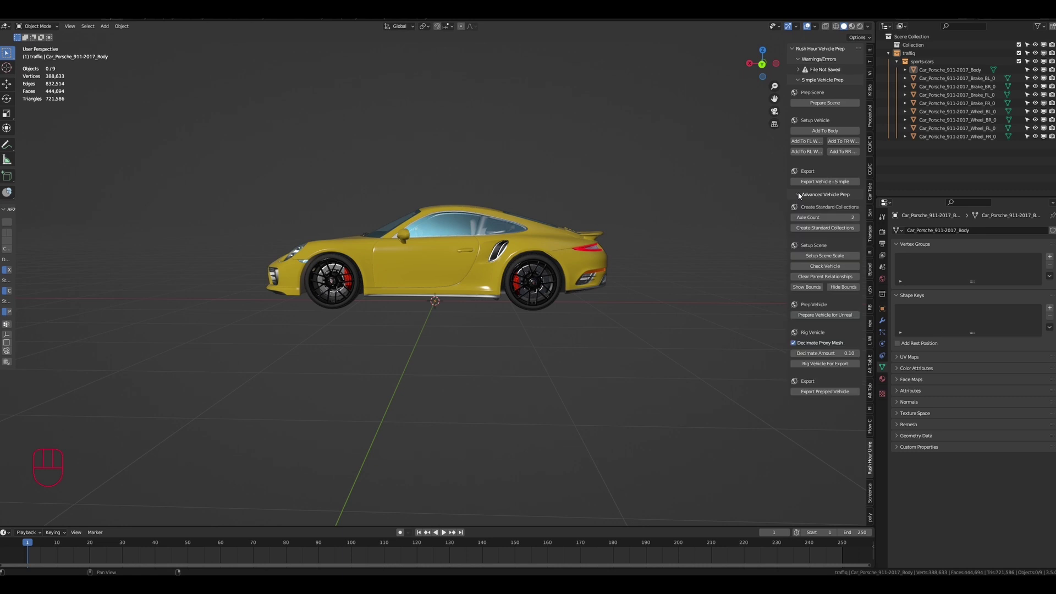
pyautogui.click(799, 195)
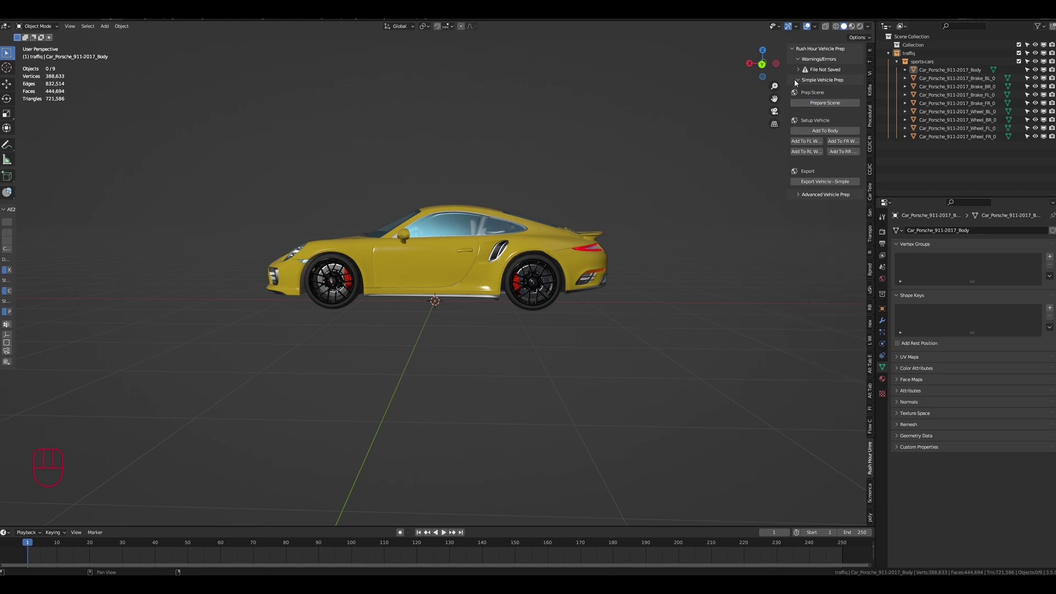
# - Inspect the car's body, rear-left wheel and front-left wheel as separate objects
pyautogui.moveTo(549, 168); pyautogui.dragTo(558, 190, button='middle')
pyautogui.click(539, 258)
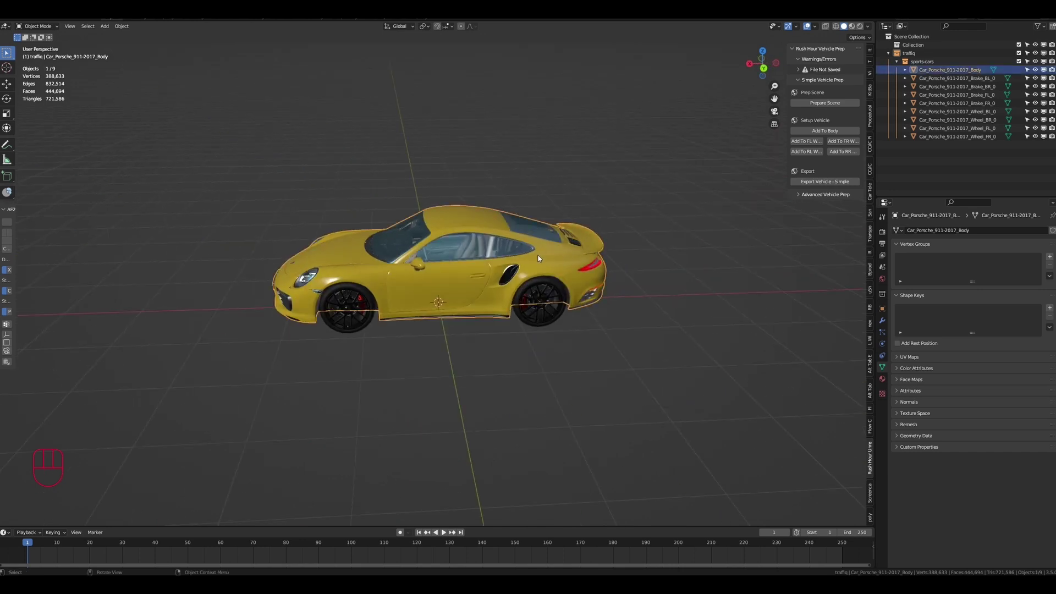
pyautogui.click(545, 299)
pyautogui.click(381, 314)
pyautogui.moveTo(680, 171); pyautogui.dragTo(660, 198, button='middle')
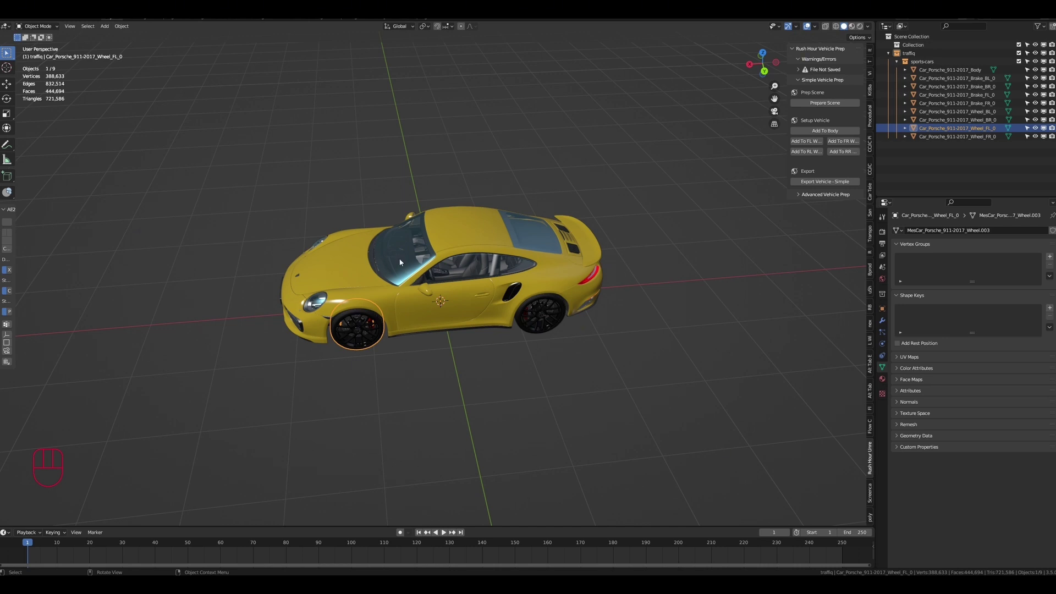
pyautogui.moveTo(726, 196); pyautogui.dragTo(720, 170, button='middle')
pyautogui.moveTo(670, 193); pyautogui.dragTo(642, 197, button='middle')
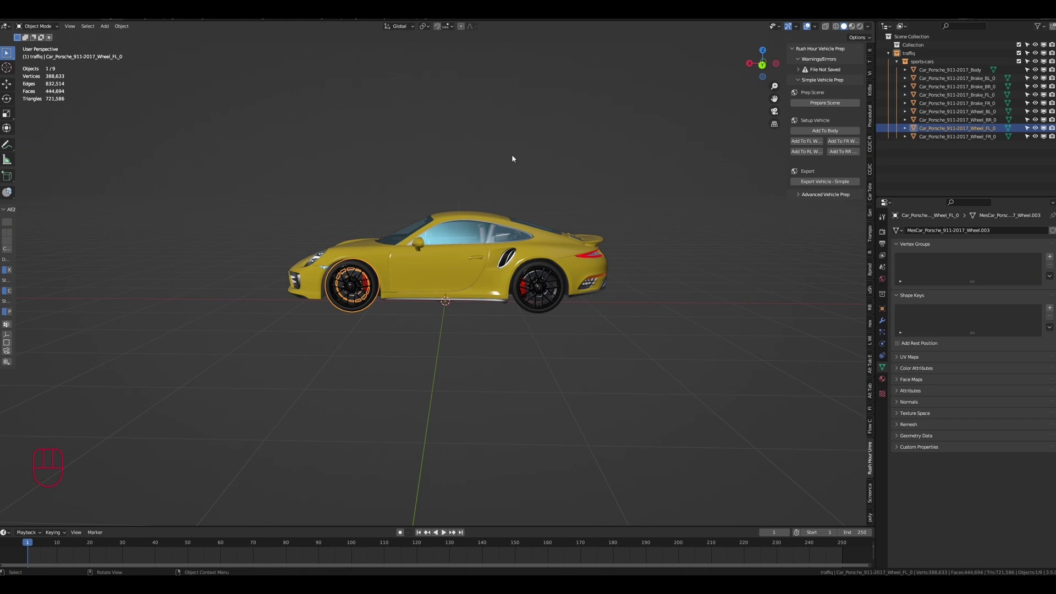
# - Save the scene as porsche_tutorial.blend in the projectfiles folder
pyautogui.click(16, 23)
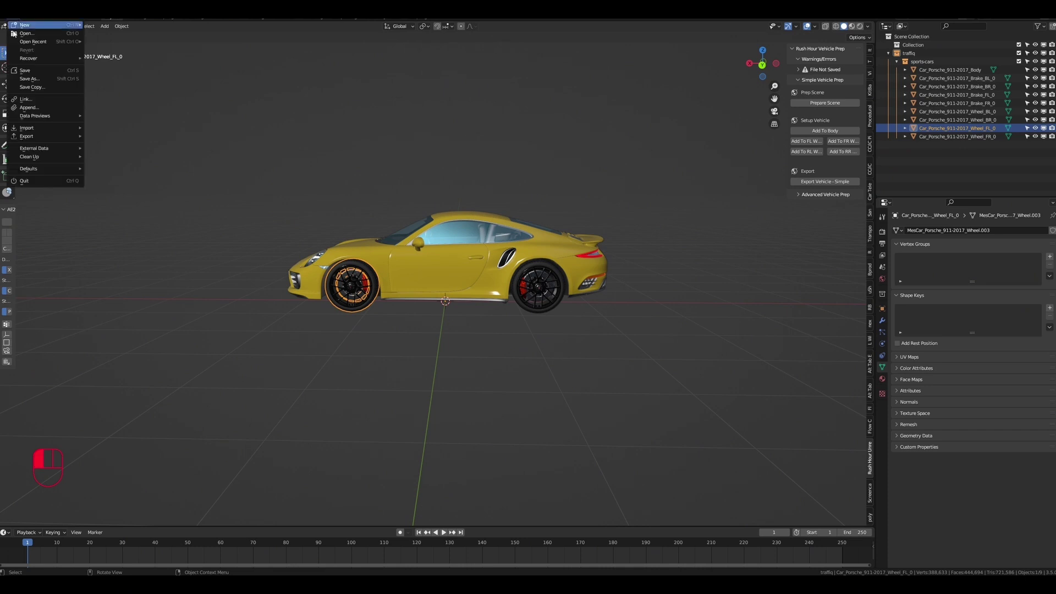
pyautogui.click(28, 79)
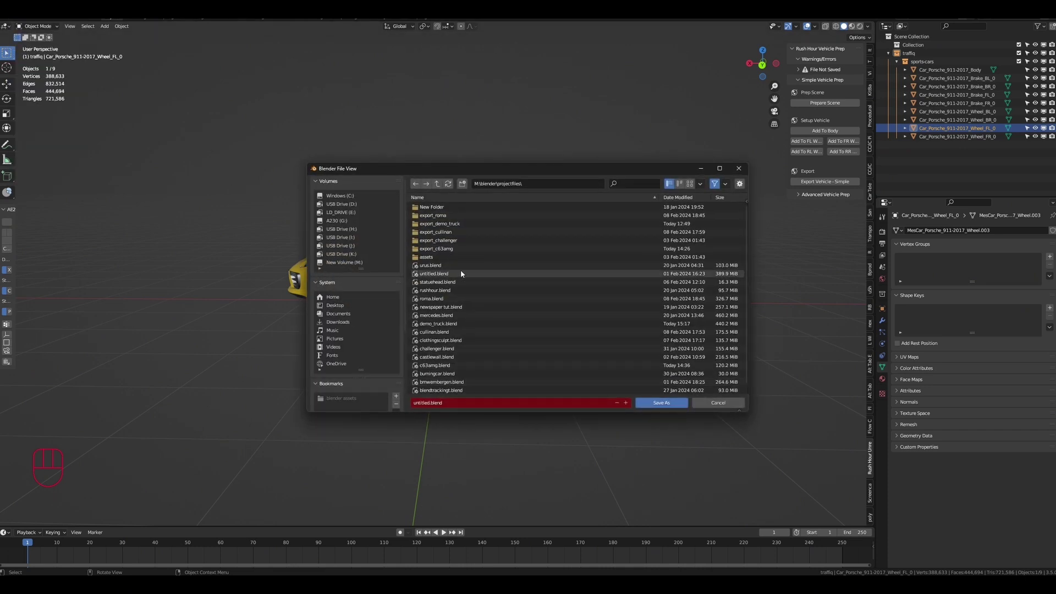
pyautogui.click(444, 401)
pyautogui.write('porsc')
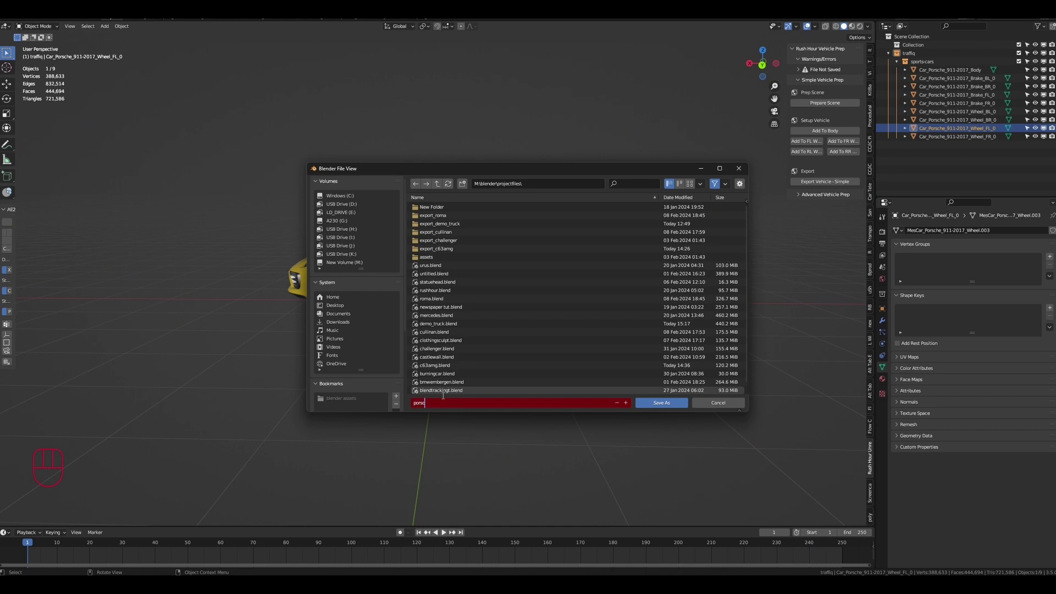
pyautogui.write('he_tutorial')
pyautogui.click(643, 406)
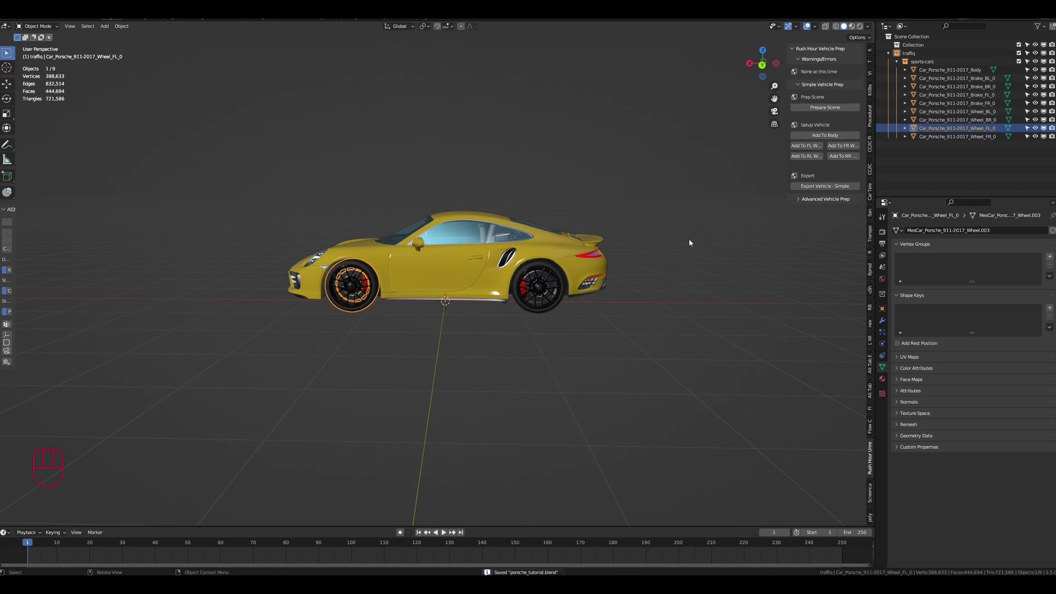
# - Deselect everything, prepare the scene with the simple vehicle prep tools and review the created vehicle collections
pyautogui.click(598, 188)
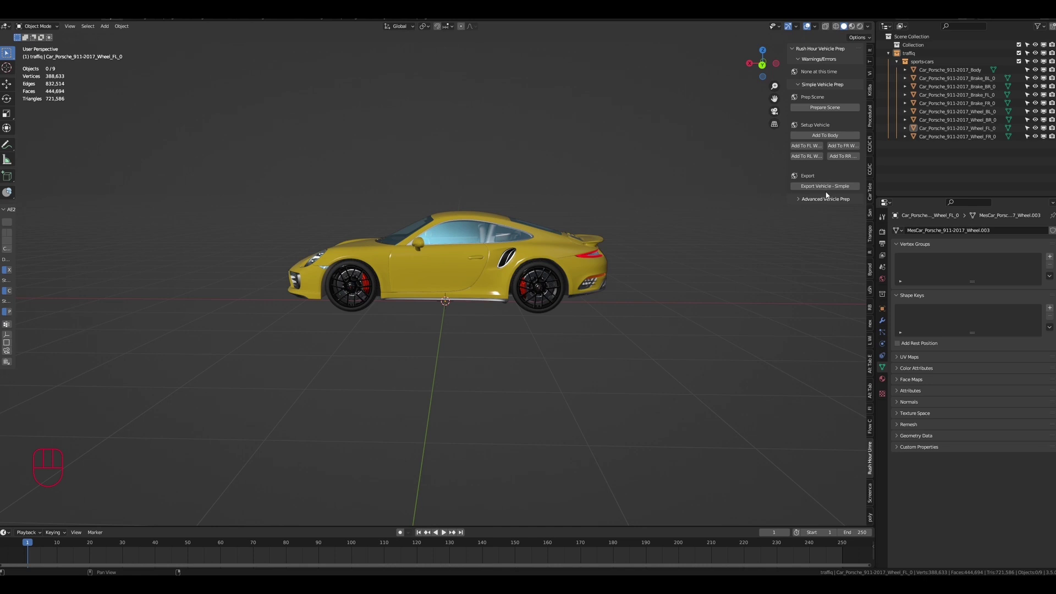
pyautogui.click(829, 108)
pyautogui.scroll(-3, 940, 102)
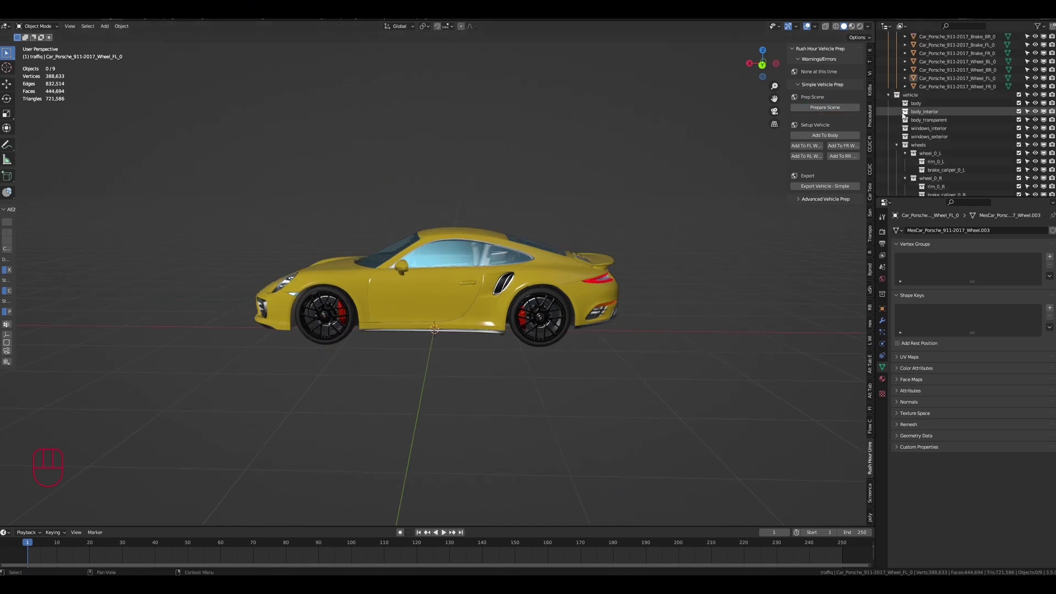
pyautogui.scroll(3, 940, 102)
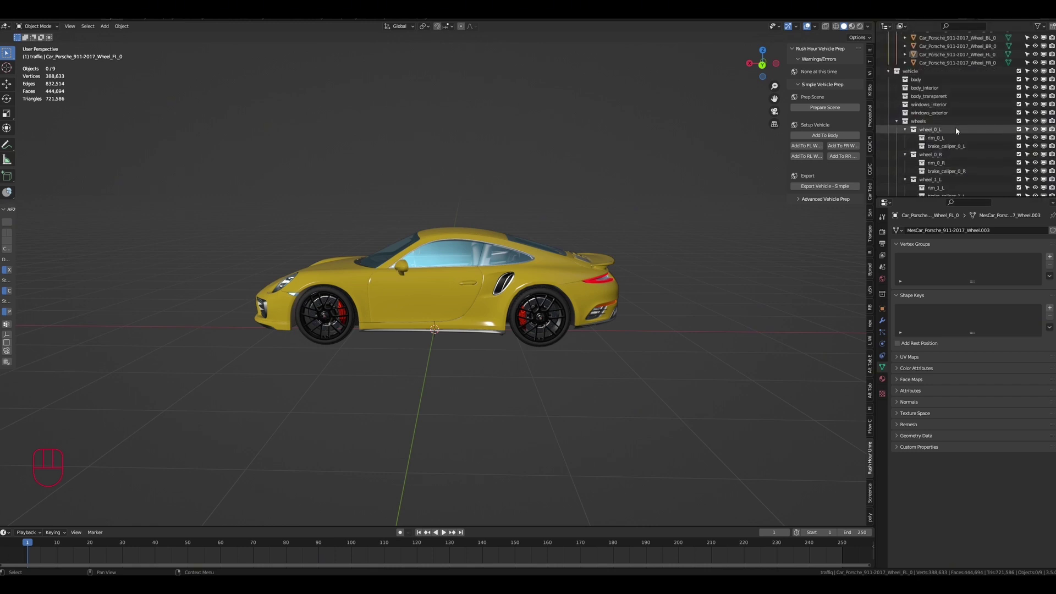
pyautogui.scroll(3, 971, 128)
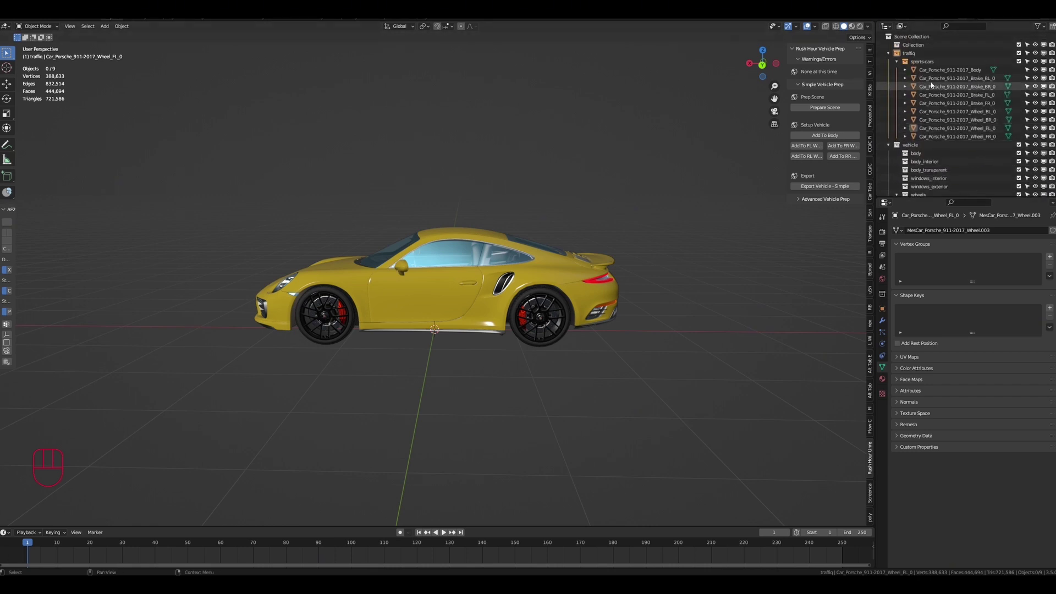
# - Assign the Porsche body mesh to the vehicle's body collection and hide it in the viewport
pyautogui.click(951, 70)
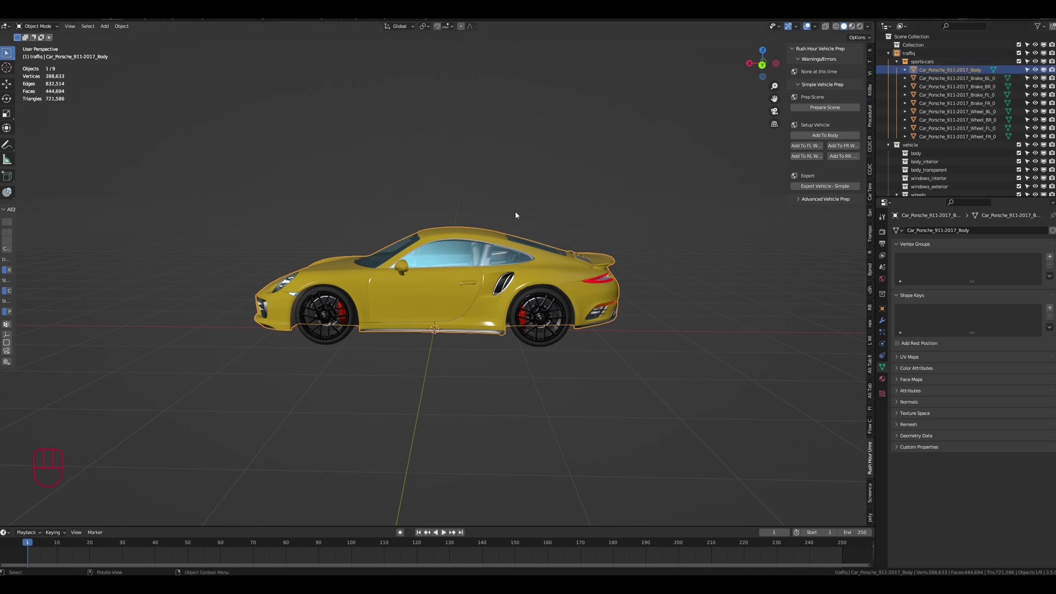
pyautogui.click(840, 136)
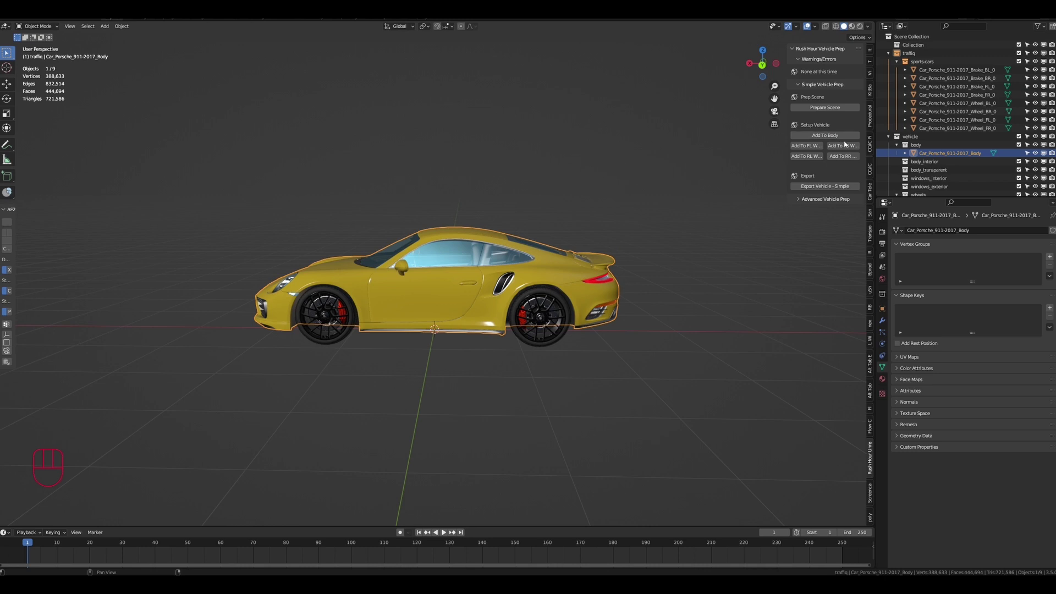
pyautogui.click(1035, 153)
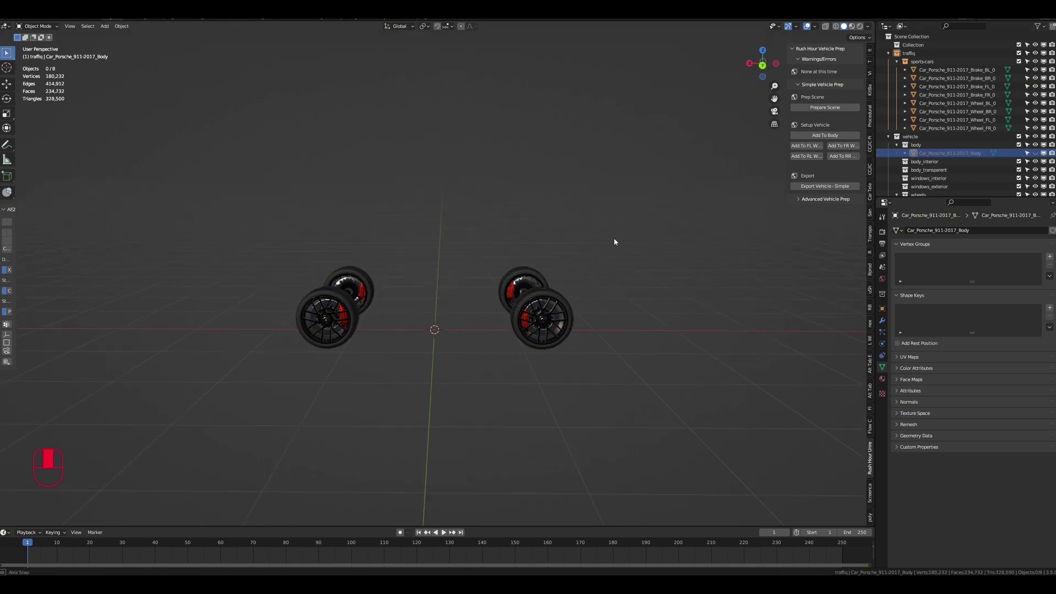
# - Assign the front-left wheel and brake to the front-left wheel collection, and hide the body and wheel_0_L collections
pyautogui.moveTo(613, 238); pyautogui.dragTo(566, 258, button='middle')
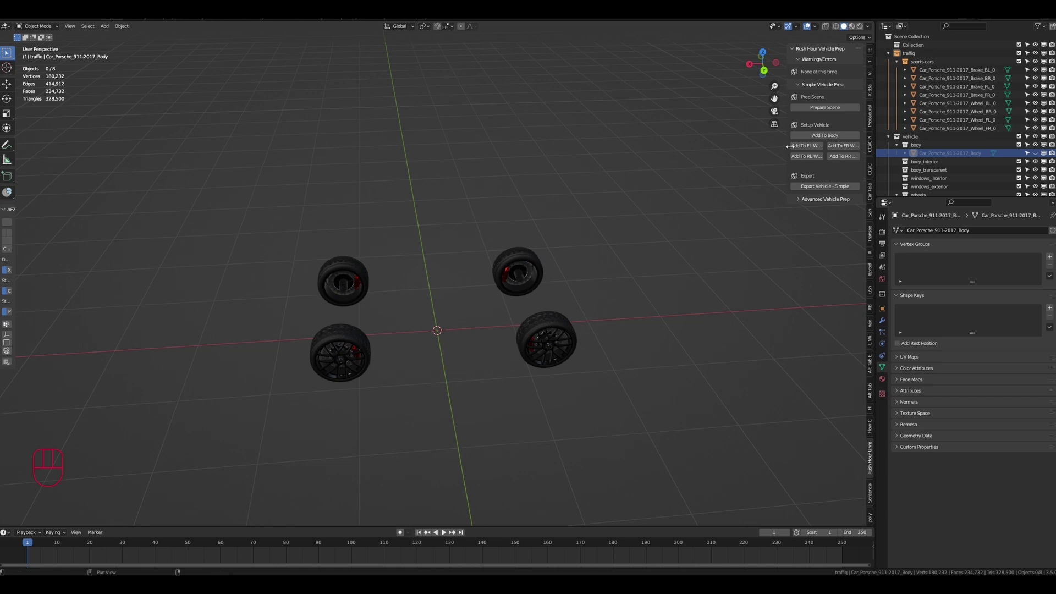
pyautogui.moveTo(294, 389); pyautogui.dragTo(391, 338)
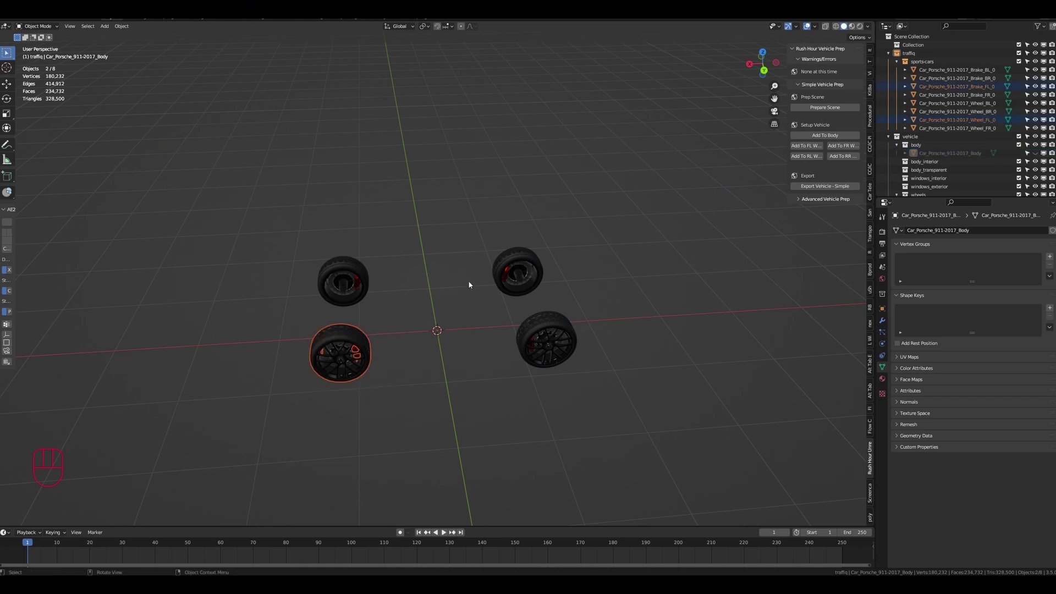
pyautogui.click(806, 145)
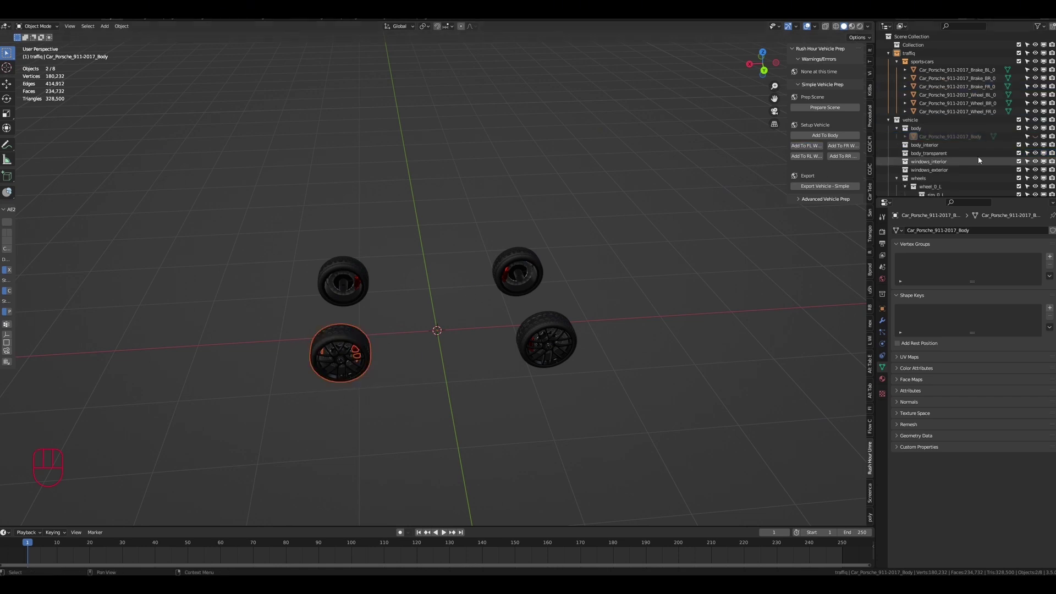
pyautogui.click(1035, 137)
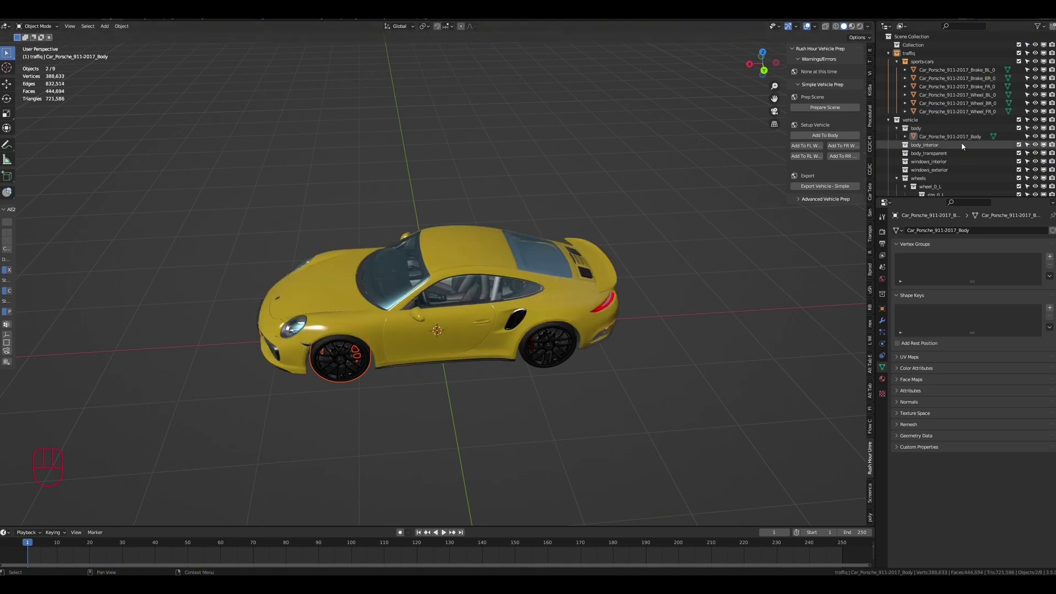
pyautogui.click(1035, 136)
pyautogui.scroll(-2, 1035, 149)
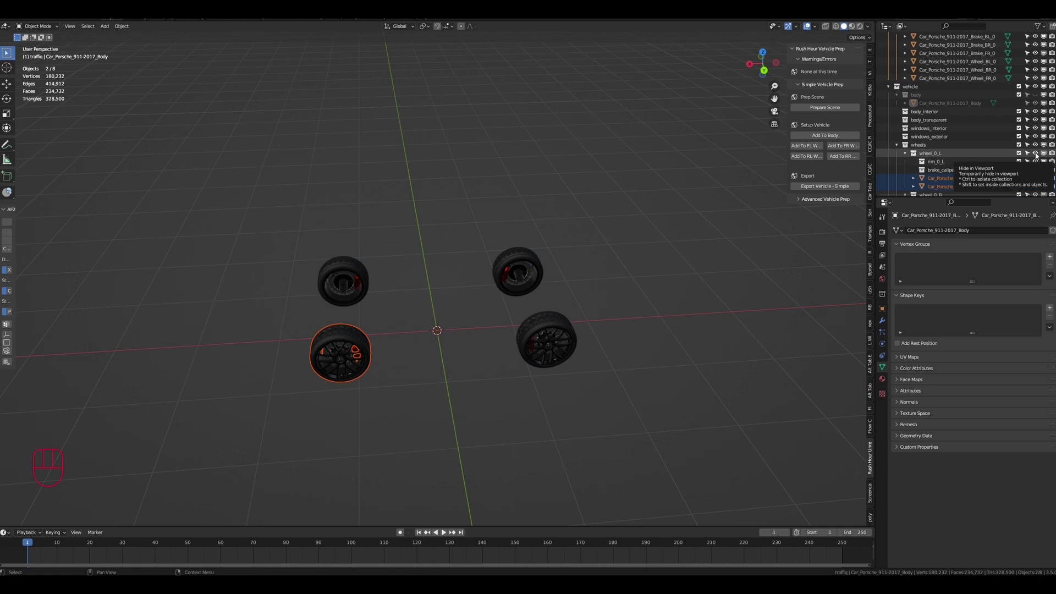
pyautogui.click(1035, 153)
# - Assign the front-right wheel and brake to the front-right wheel collection and hide wheel_0_R
pyautogui.click(366, 286)
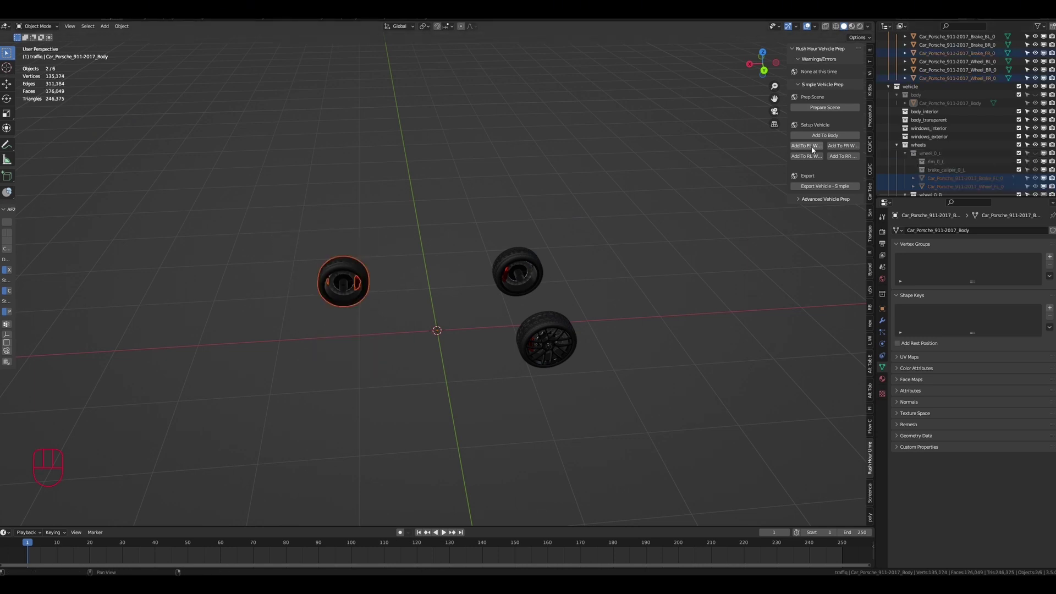
pyautogui.click(842, 146)
pyautogui.scroll(-3, 946, 141)
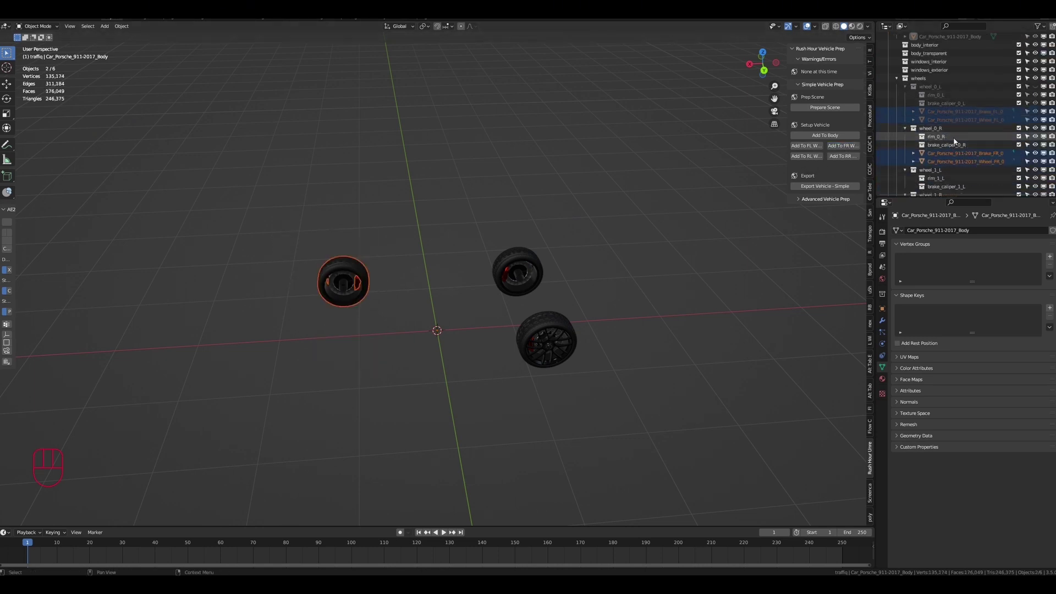
pyautogui.click(1034, 128)
# - Assign the rear-left wheel and brake to the rear-left wheel collection and hide wheel_1_L
pyautogui.click(550, 319)
pyautogui.click(805, 158)
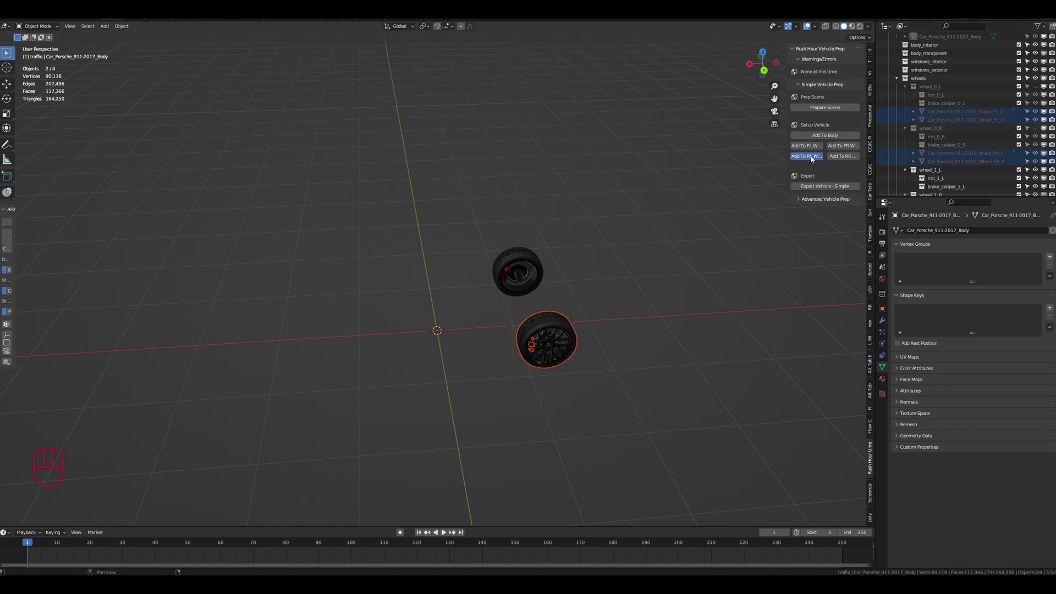
pyautogui.click(1035, 169)
# - Assign the rear-right wheel and brake to the rear-right wheel collection
pyautogui.click(515, 258)
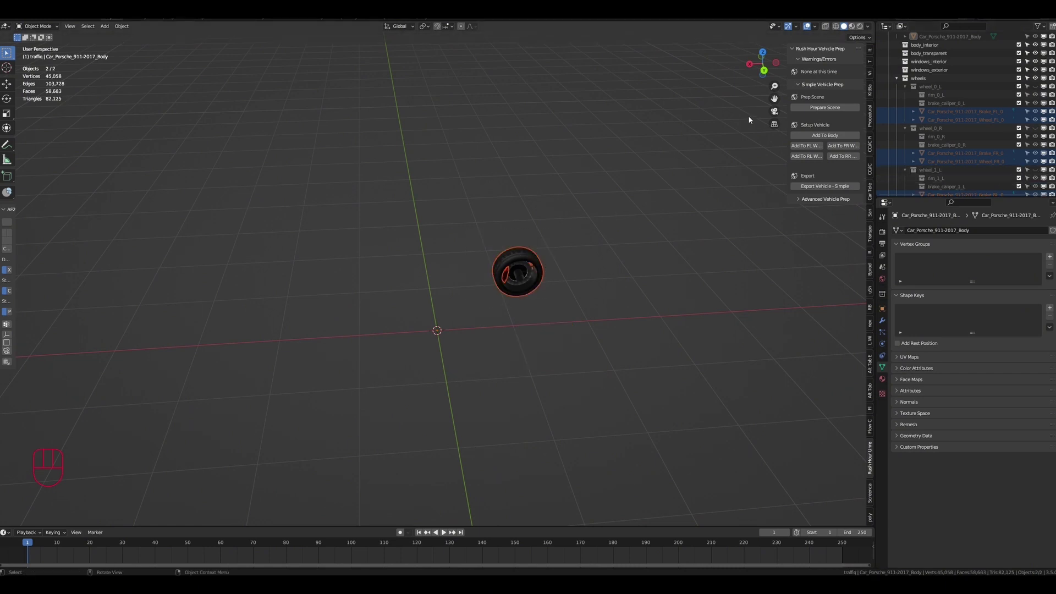
pyautogui.click(841, 156)
pyautogui.scroll(-3, 934, 138)
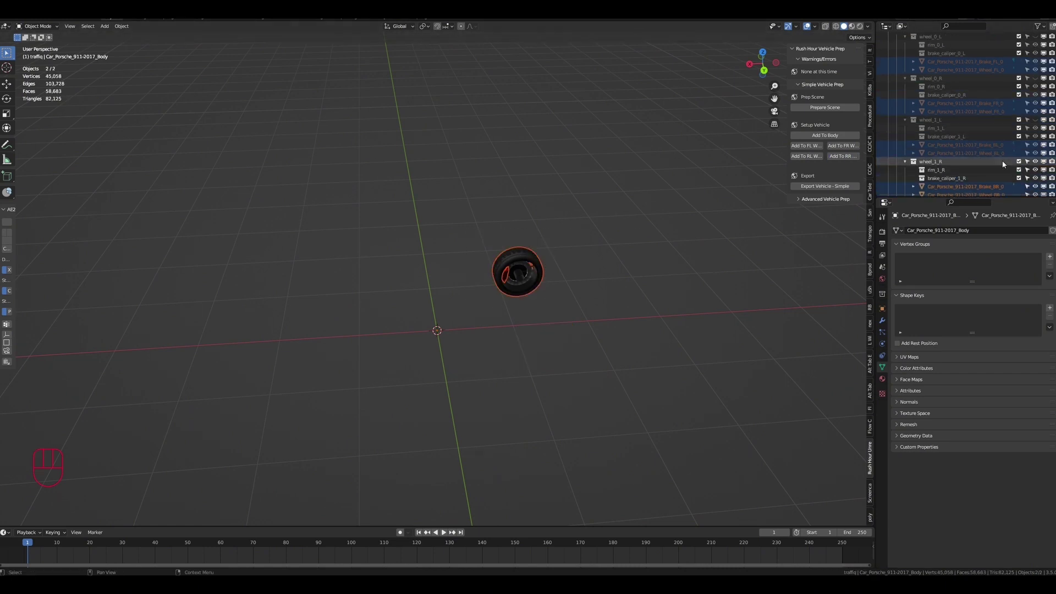
pyautogui.scroll(-1, 938, 169)
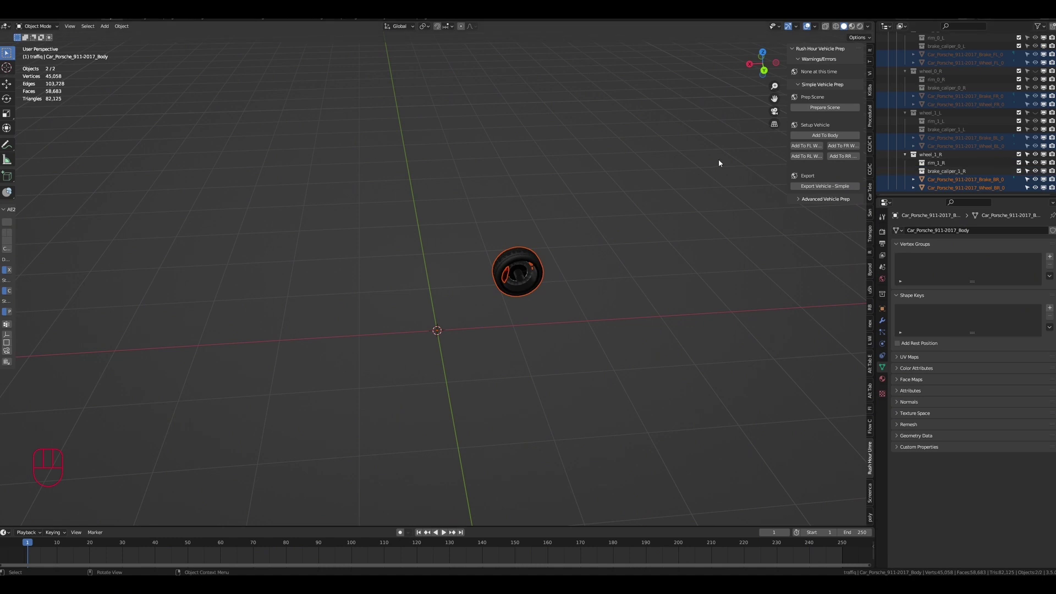
# - Move the rear-right brake object into the brake_caliper_1_R collection and frame it in the viewport
pyautogui.click(954, 179)
pyautogui.moveTo(955, 182); pyautogui.dragTo(953, 171)
pyautogui.moveTo(457, 336); pyautogui.dragTo(600, 319, button='middle')
pyautogui.press('KP_Decimal')
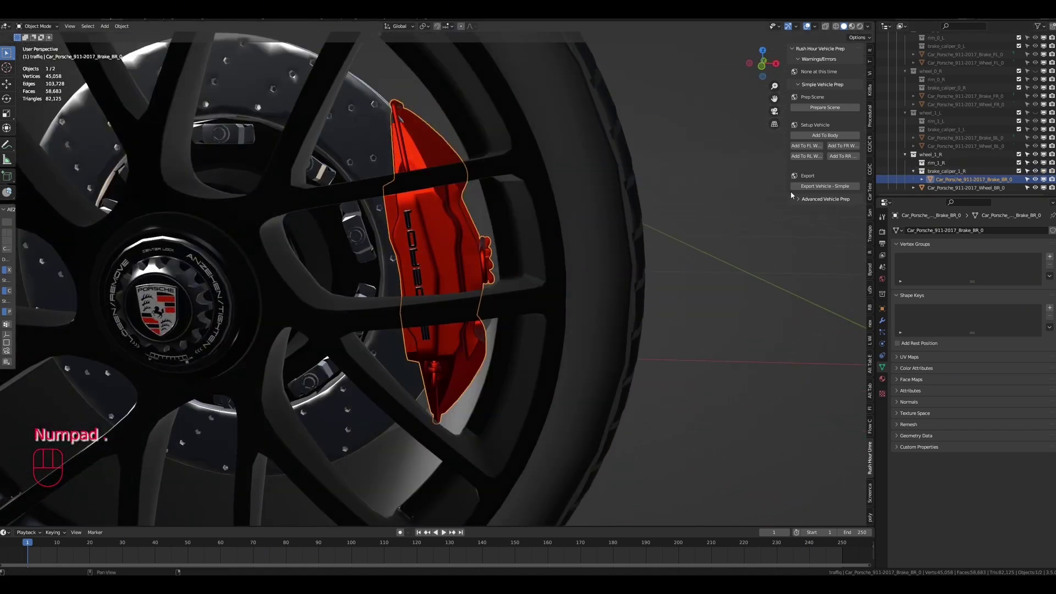
# - Switch the rear-right brake's visibility off and on repeatedly to check which parts of the wheel it contains
pyautogui.click(1032, 180)
pyautogui.click(1035, 179)
pyautogui.click(1034, 179)
pyautogui.click(1034, 179)
pyautogui.click(1035, 179)
pyautogui.click(1034, 179)
pyautogui.click(1034, 179)
pyautogui.click(1034, 180)
pyautogui.click(1035, 179)
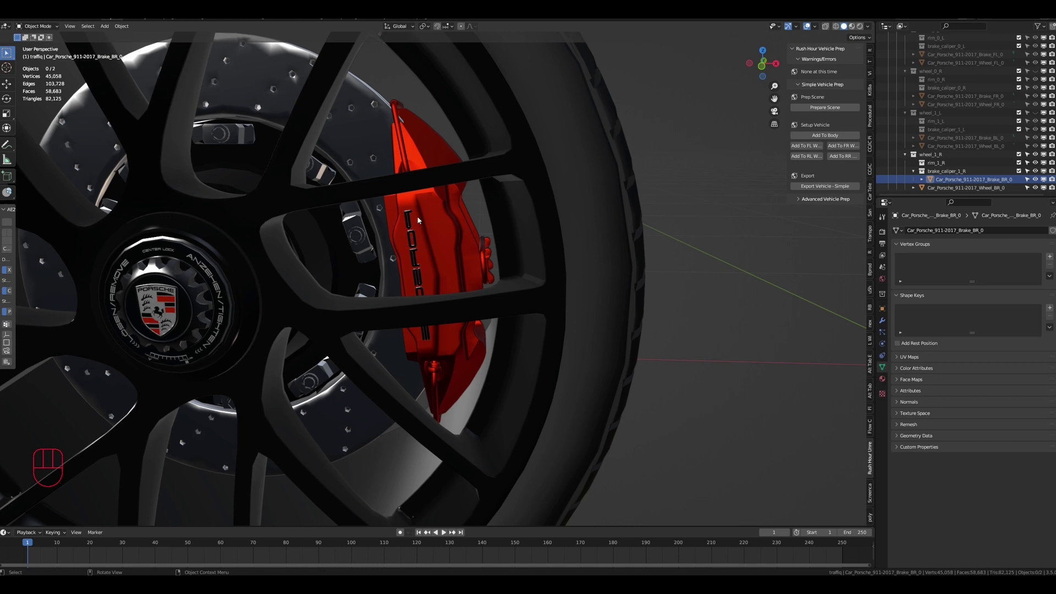
# - Move the rear-left, front-right and front-left brake objects into their matching brake_caliper collections
pyautogui.click(967, 136)
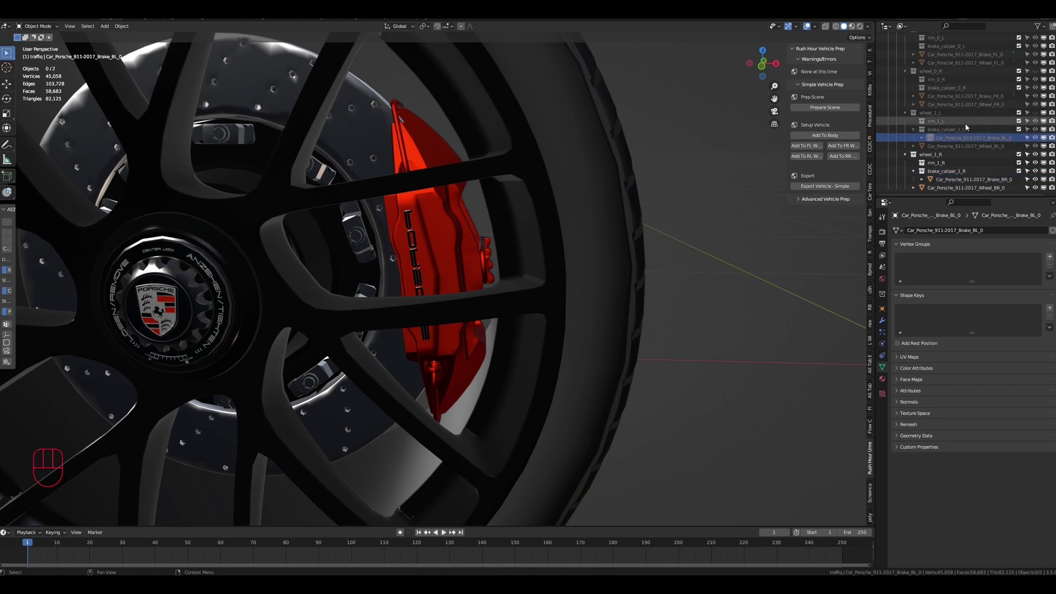
pyautogui.moveTo(970, 101); pyautogui.dragTo(977, 48)
pyautogui.scroll(3, 971, 74)
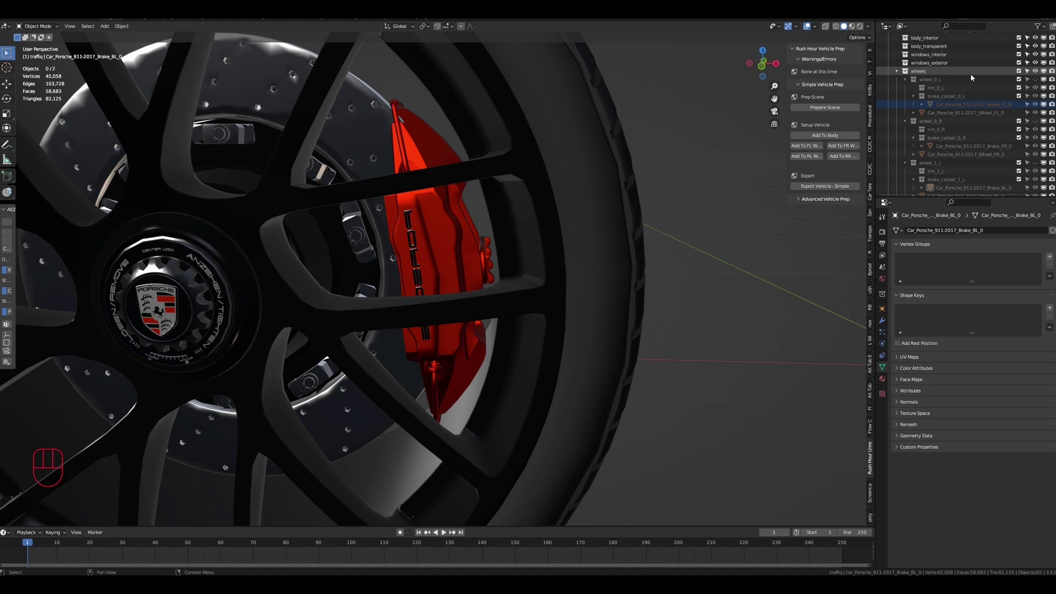
# - Make the hidden wheel collections and the body collection visible again
pyautogui.moveTo(1035, 76); pyautogui.dragTo(1035, 163)
pyautogui.click(1035, 163)
pyautogui.scroll(-3, 1035, 157)
pyautogui.scroll(7, 1028, 155)
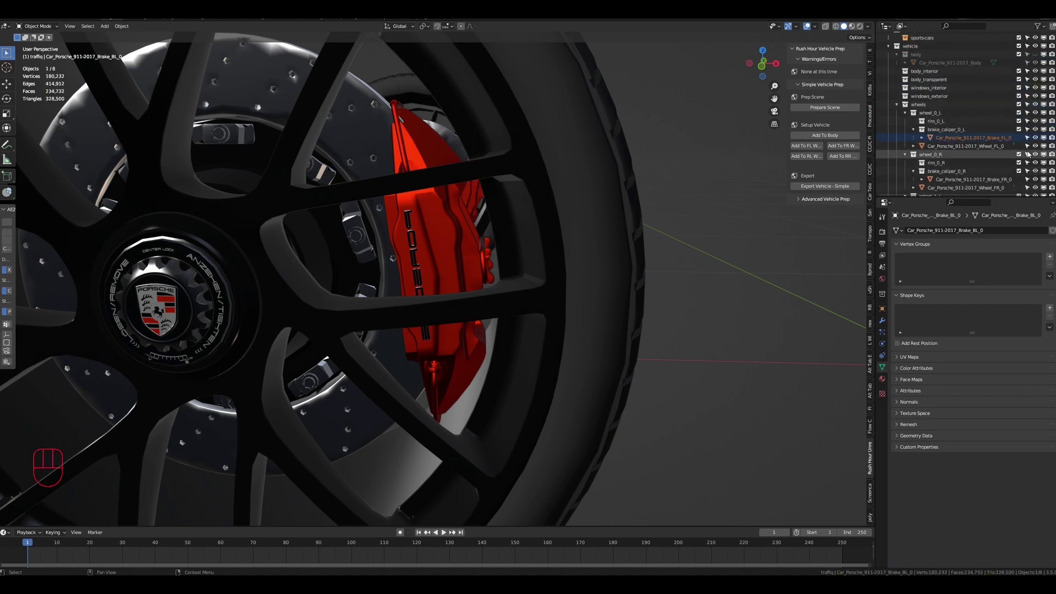
pyautogui.click(1035, 79)
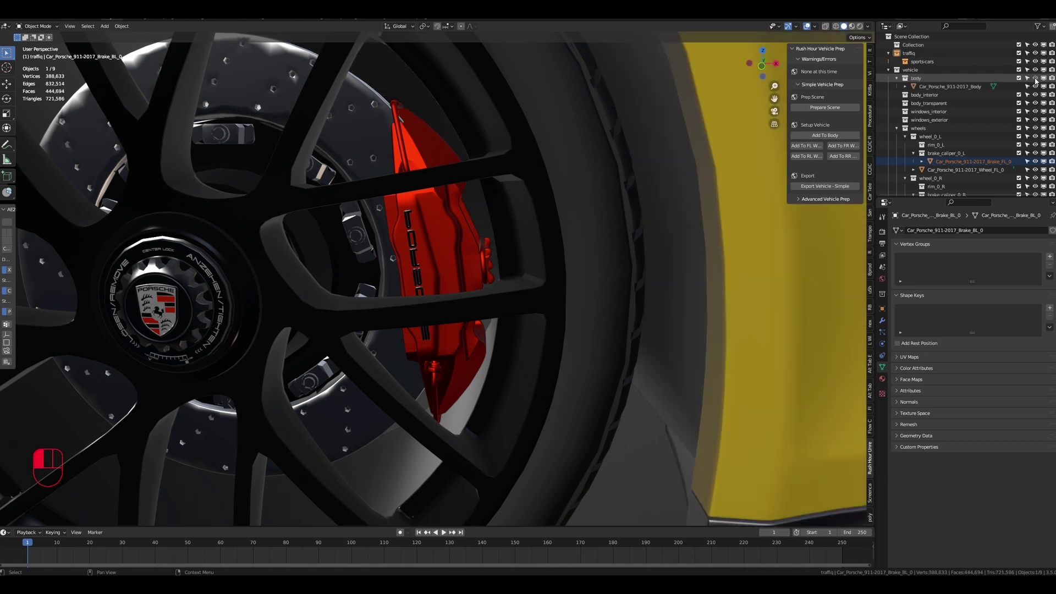
# - Bring the whole car into view and expand the Advanced Vehicle Prep options
pyautogui.scroll(-5, 649, 177)
pyautogui.scroll(-6, 648, 177)
pyautogui.moveTo(649, 177); pyautogui.dragTo(799, 206, button='middle')
pyautogui.click(798, 199)
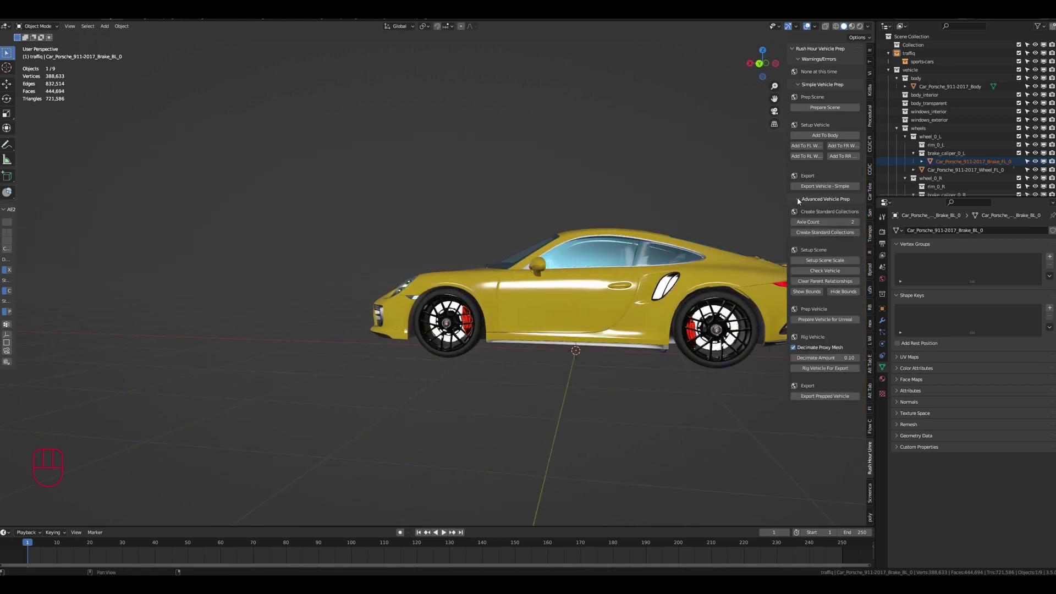
# - Collapse the Advanced Vehicle Prep options and export the prepared car with Export Vehicle - Simple
pyautogui.click(825, 260)
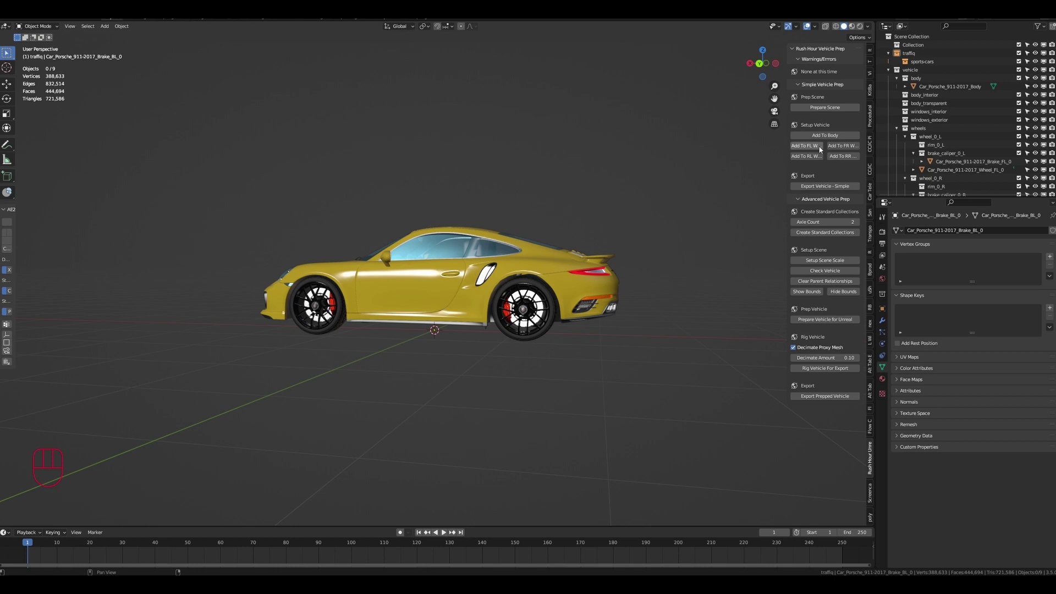
pyautogui.click(797, 201)
pyautogui.click(825, 189)
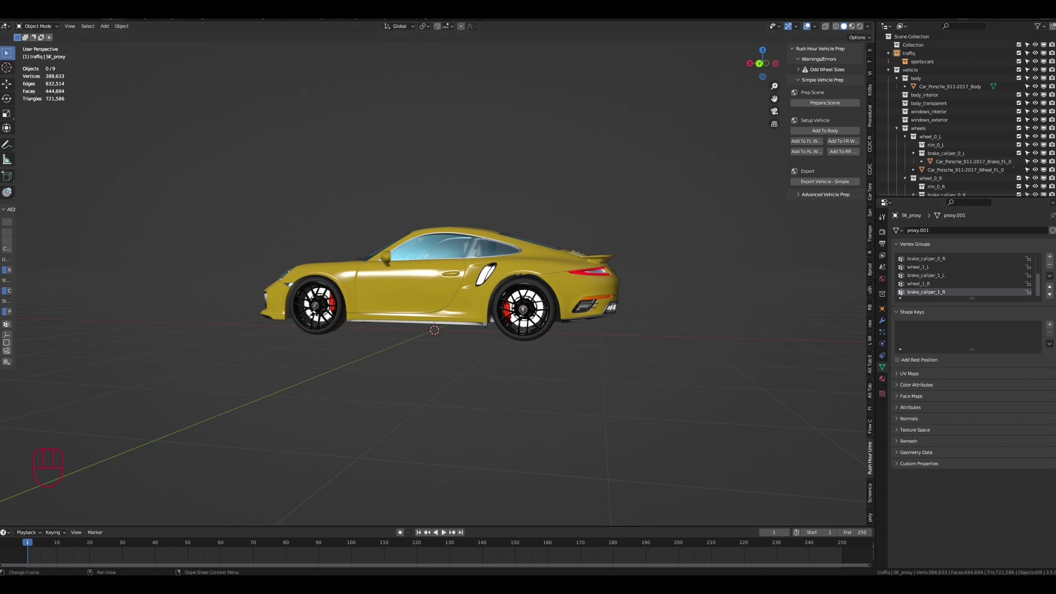
# - Switch to File Explorer and open the export_porsche_tutorial folder under blender\projectfiles on New Volume (M:) to examine the exported files
pyautogui.hotkey('alt', 'Tab')
pyautogui.moveTo(873, 104); pyautogui.dragTo(490, 65)
pyautogui.click(82, 421)
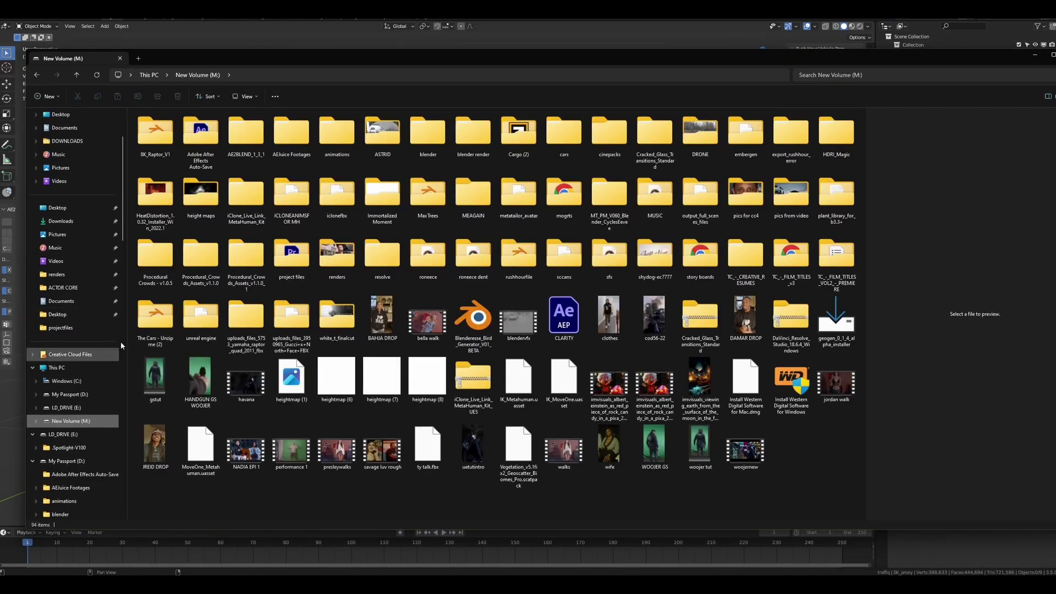
pyautogui.doubleClick(427, 134)
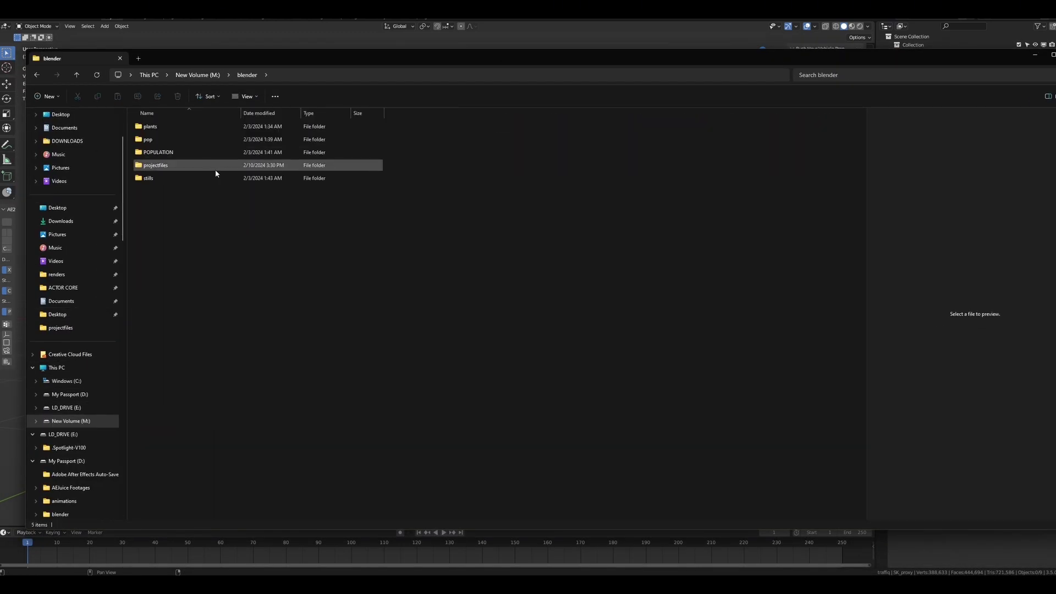
pyautogui.doubleClick(187, 169)
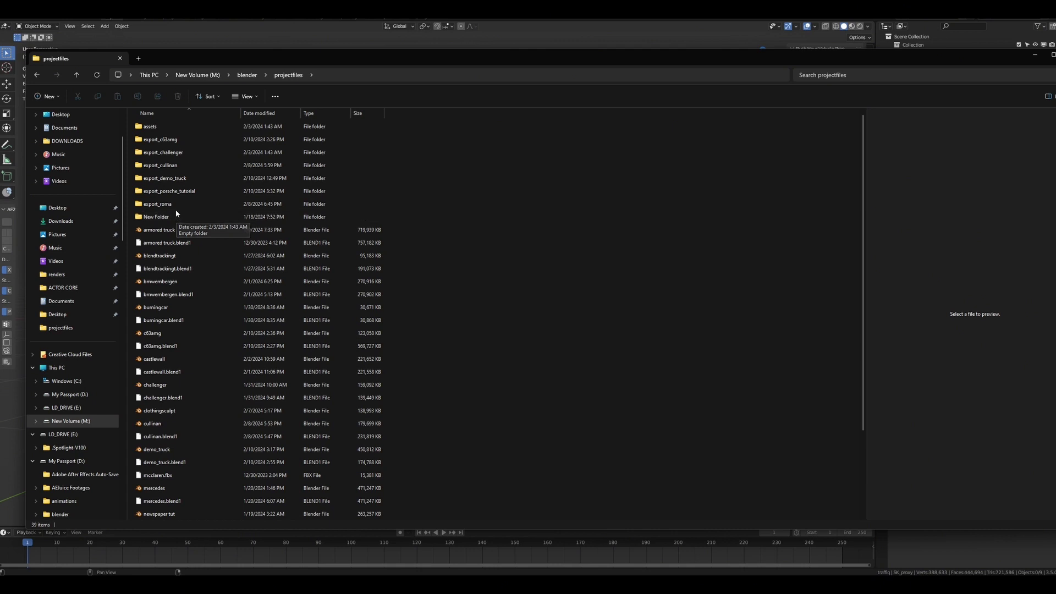
pyautogui.doubleClick(176, 193)
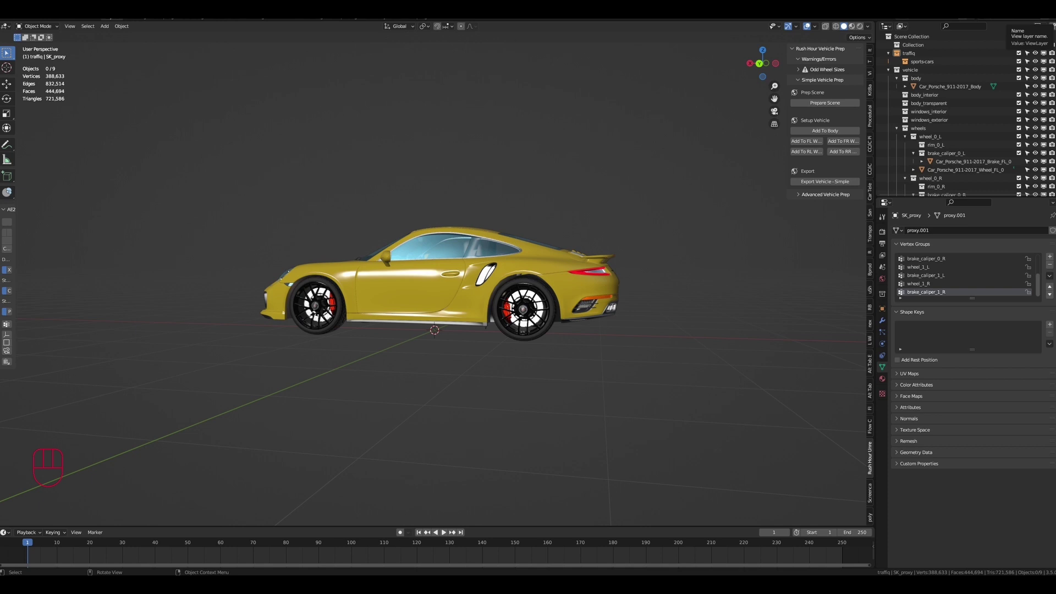
# - Close the porsche_tutorial.blend session in Blender without saving the changes
pyautogui.click(1046, 7)
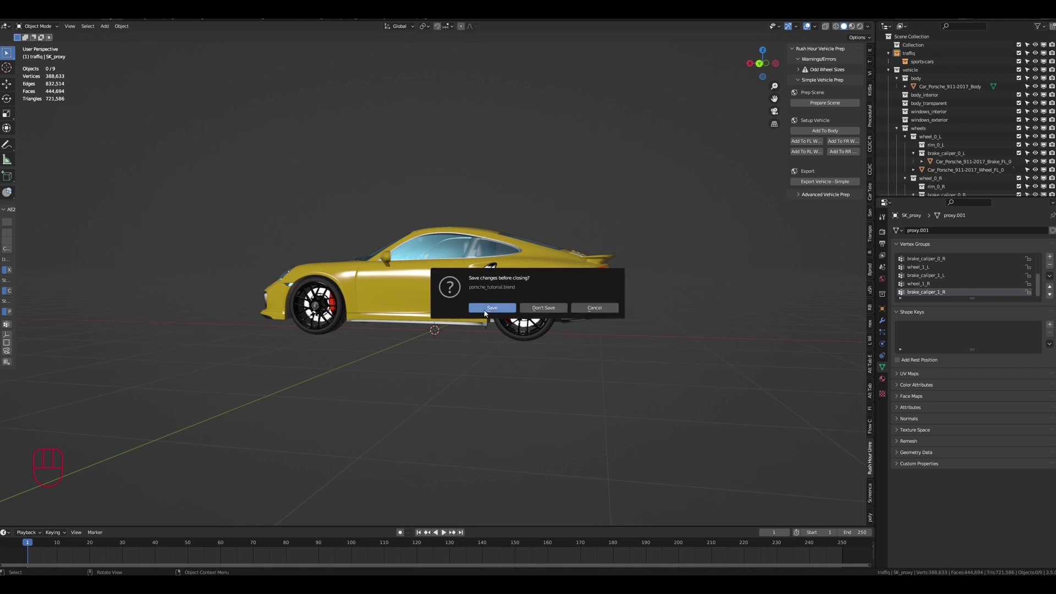
pyautogui.click(537, 308)
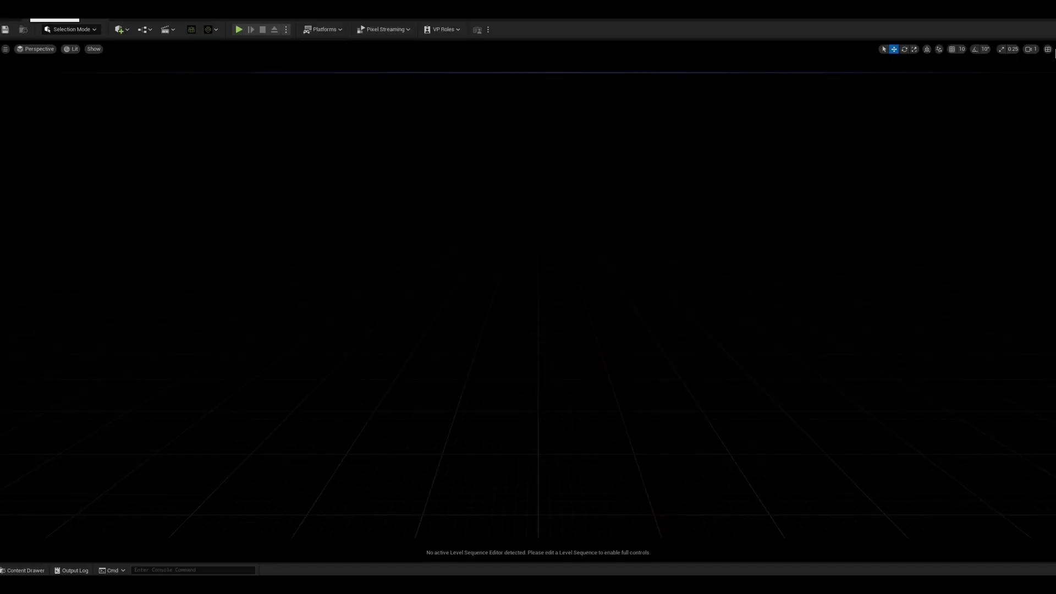
# - In Unreal Engine, check that the Rush Hour - Vehicle Animator plugin is enabled among the installed Animation plugins, and close the plugin window
pyautogui.click(57, 21)
pyautogui.click(69, 131)
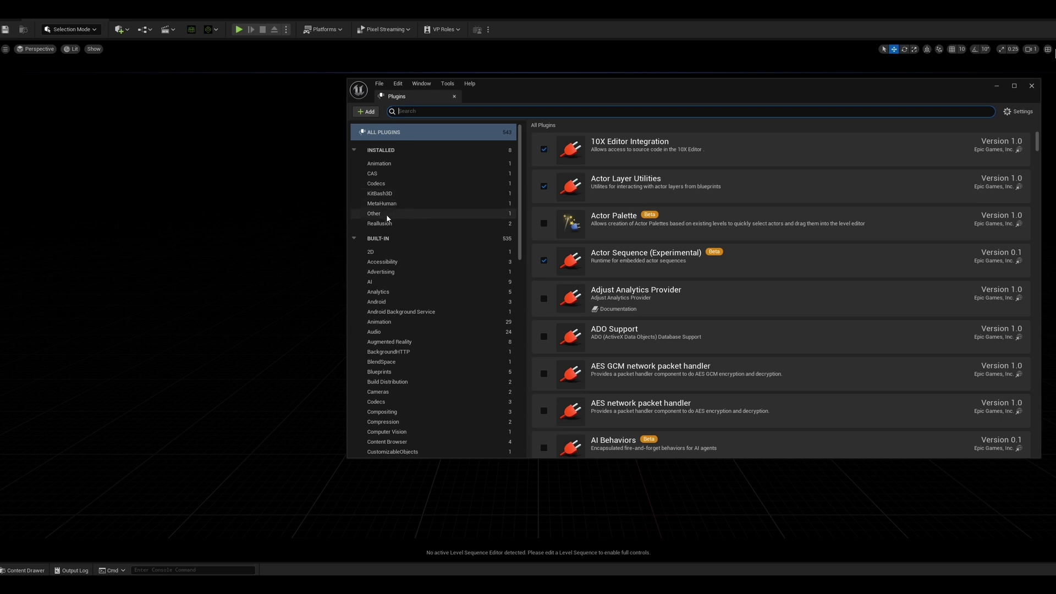
pyautogui.click(390, 165)
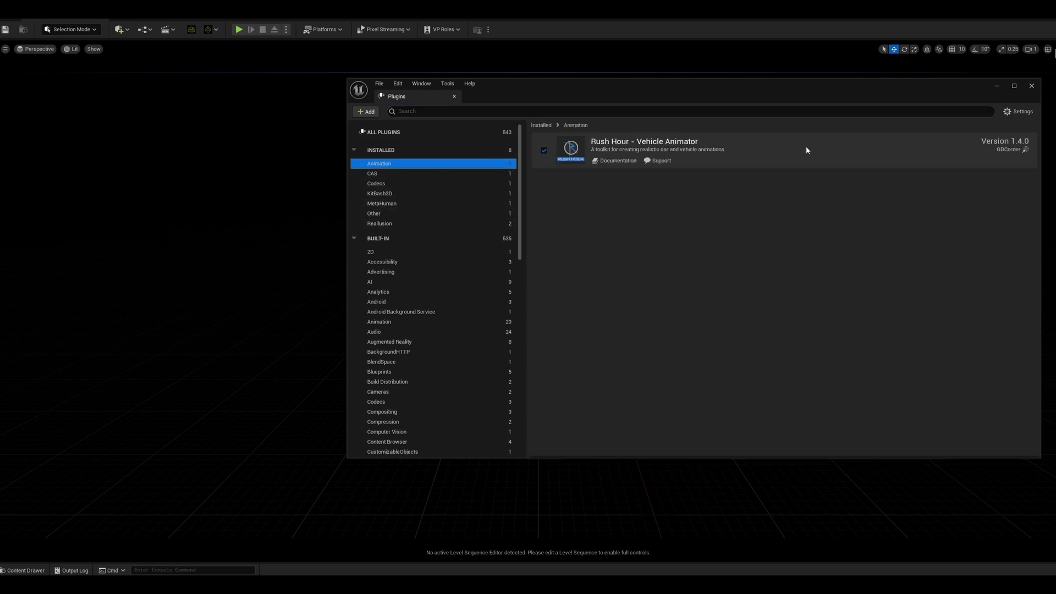
pyautogui.click(1032, 87)
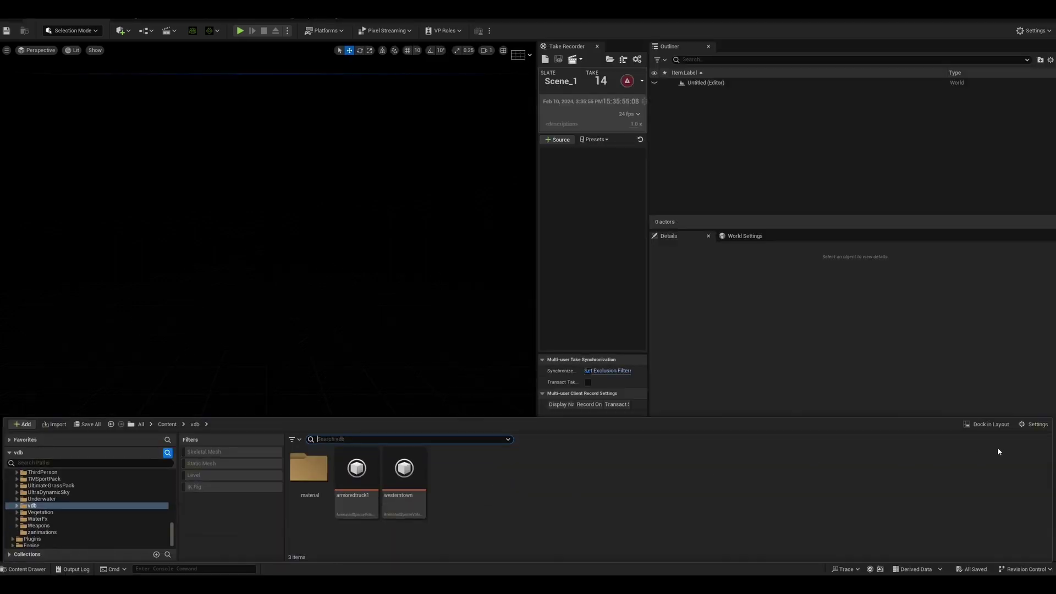
# - Check the content browser's display settings for engine and plugin content, and look into the ImportedVehicles folder
pyautogui.click(1035, 424)
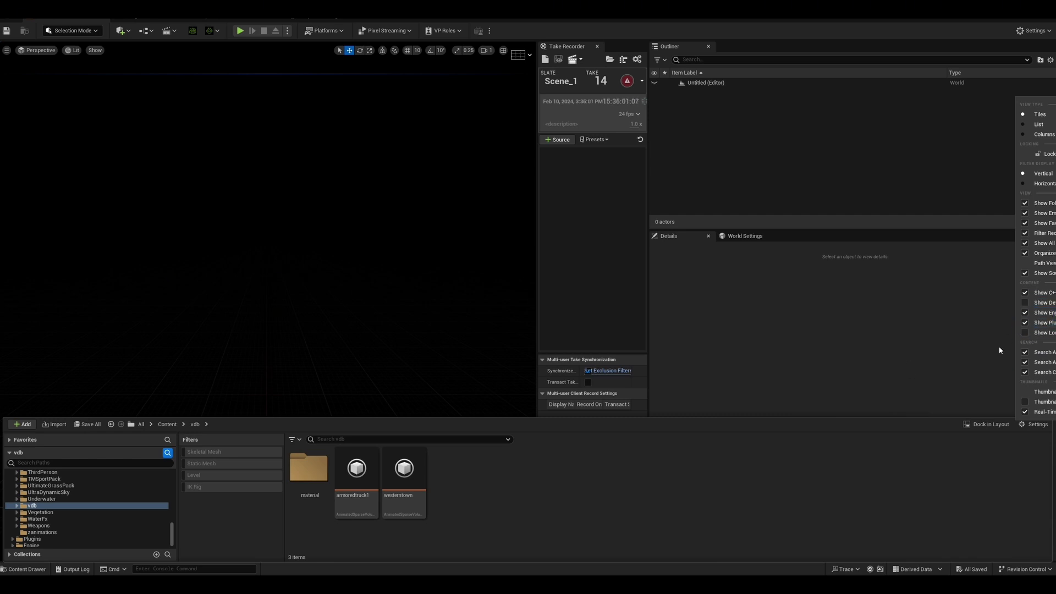
pyautogui.click(673, 512)
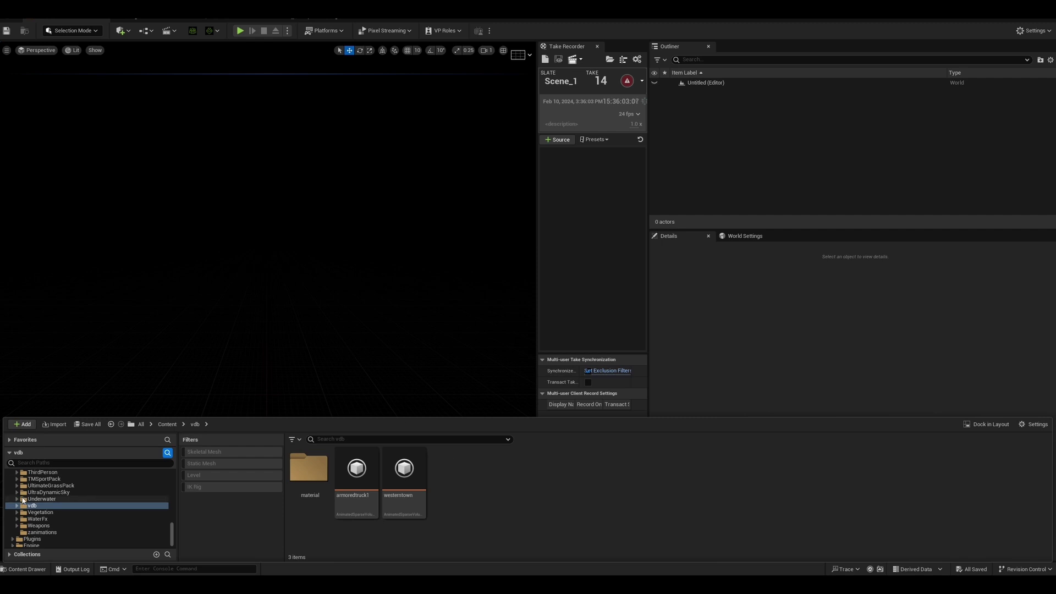
pyautogui.scroll(5, 83, 508)
pyautogui.scroll(-2, 86, 506)
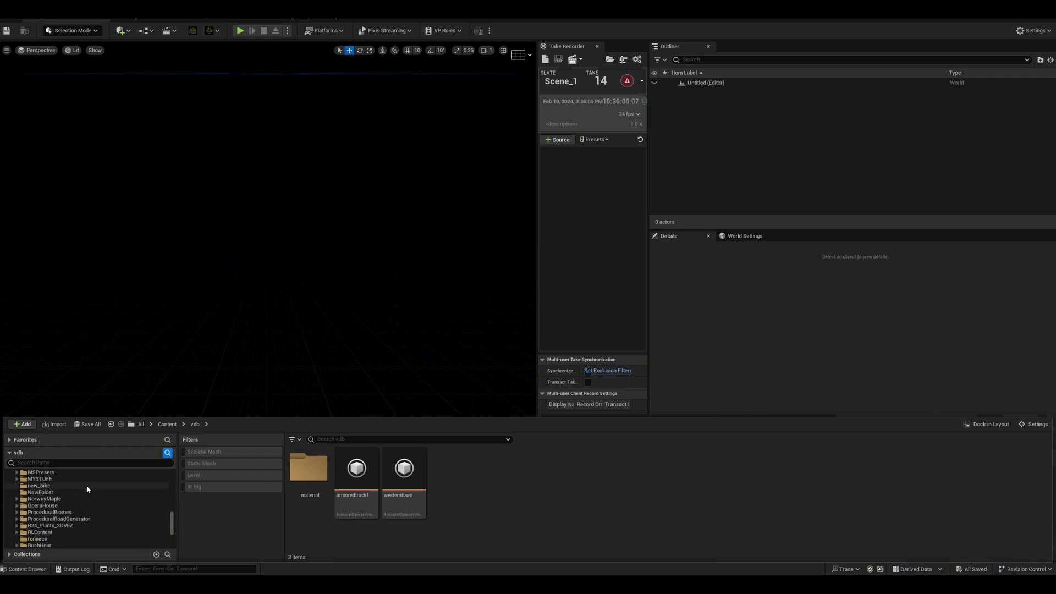
pyautogui.scroll(7, 88, 501)
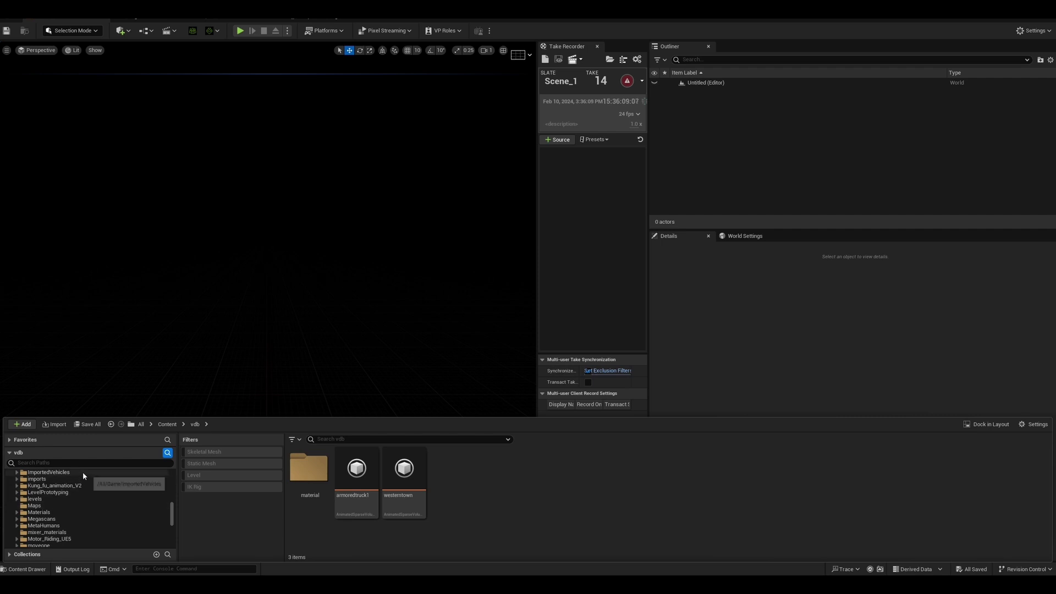
pyautogui.click(83, 472)
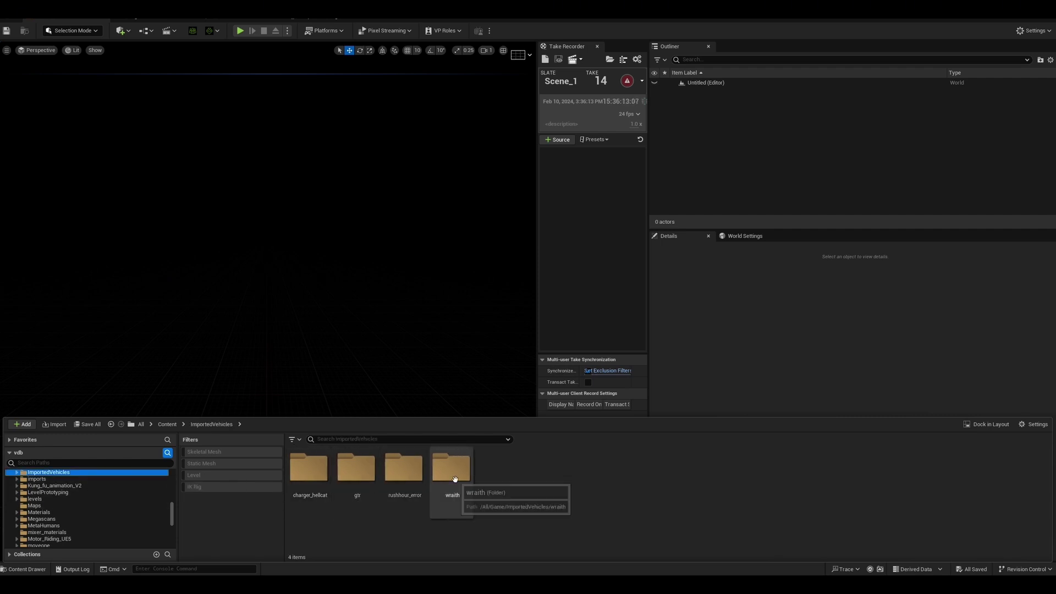
# - Expand the Engine folder and its Plugins subfolder in the content tree to look for the Rush Hour content
pyautogui.click(164, 506)
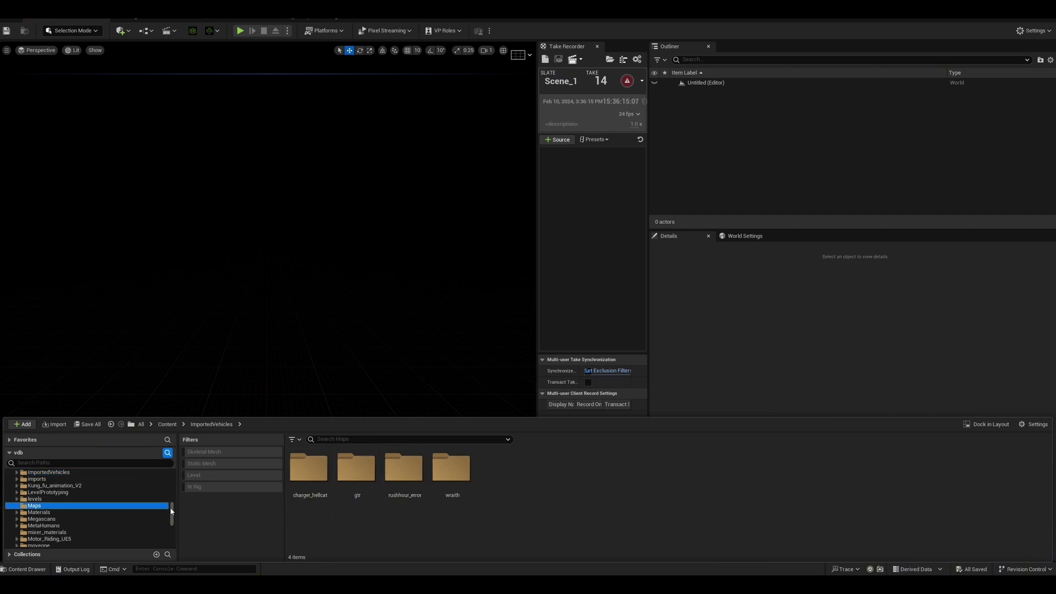
pyautogui.scroll(-5, 165, 523)
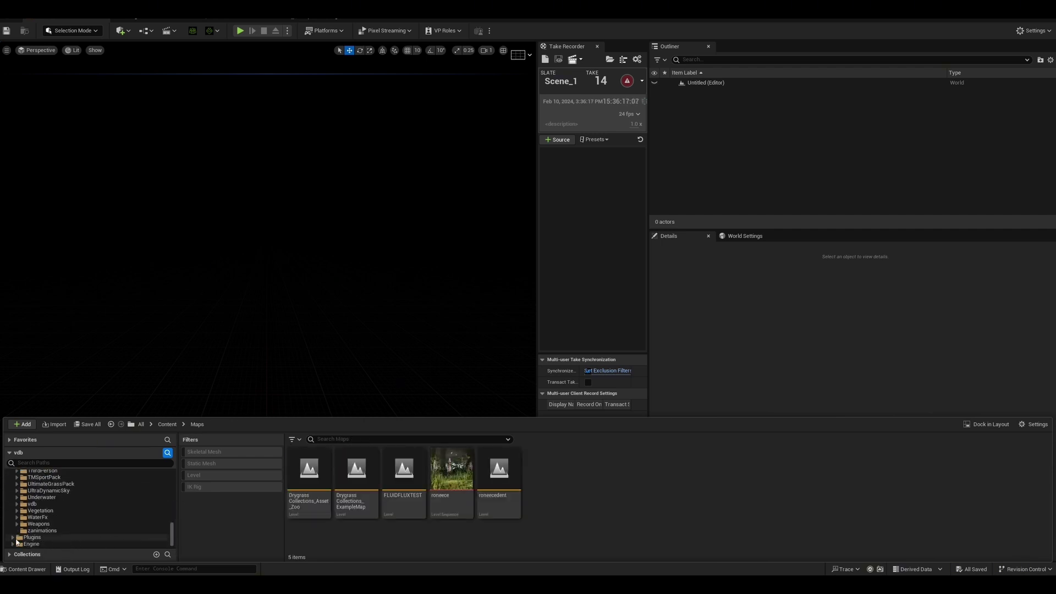
pyautogui.click(13, 543)
pyautogui.scroll(-2, 103, 521)
pyautogui.click(17, 543)
pyautogui.scroll(-4, 103, 506)
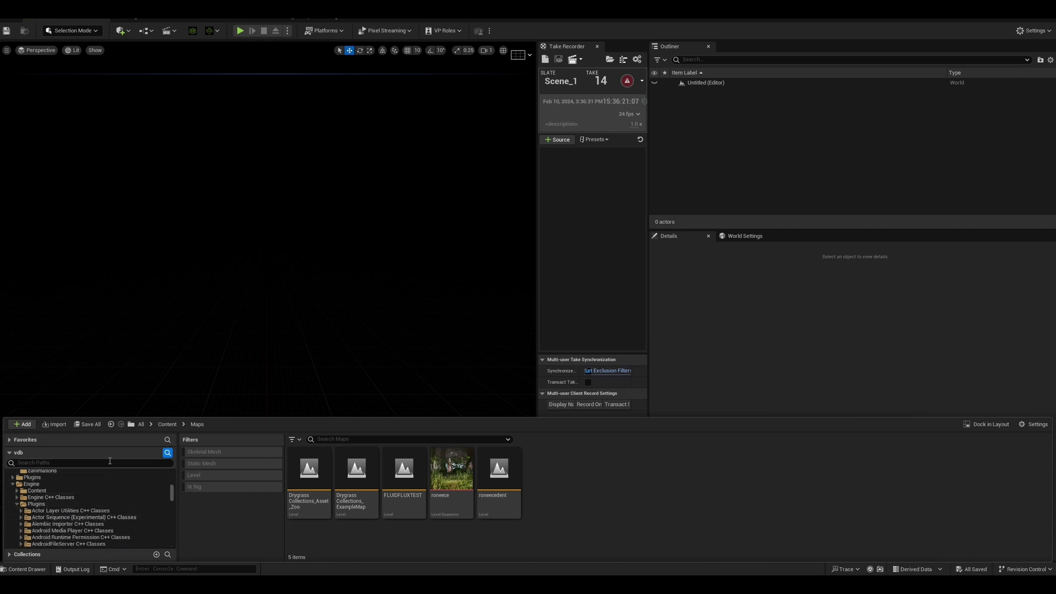
# - Search the content folder tree for RUSH HOUR and open the Rush Hour - Vehicle Animator Content folder
pyautogui.write('RUSH')
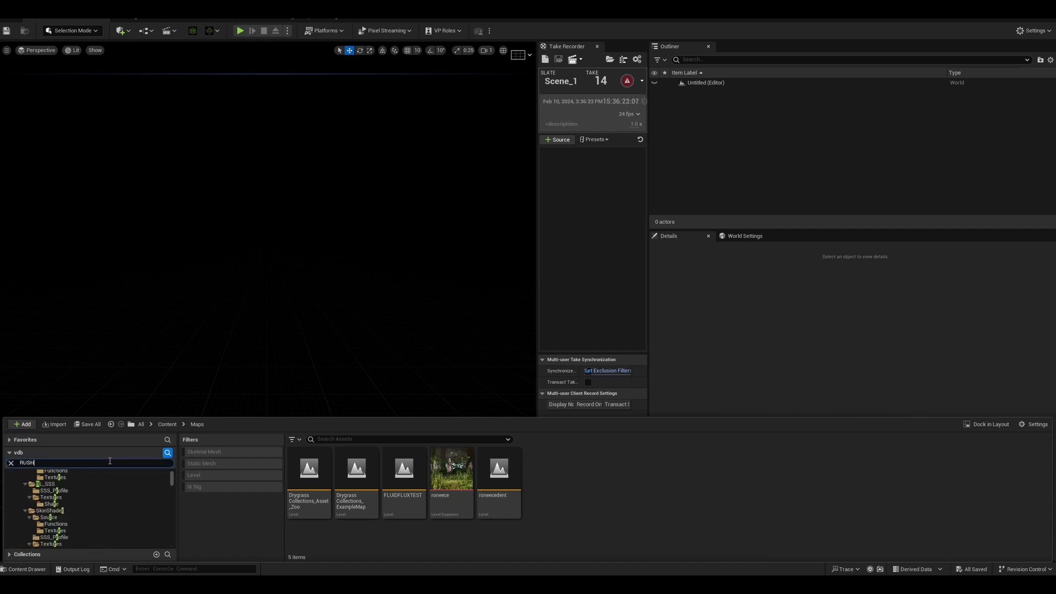
pyautogui.scroll(-5, 107, 504)
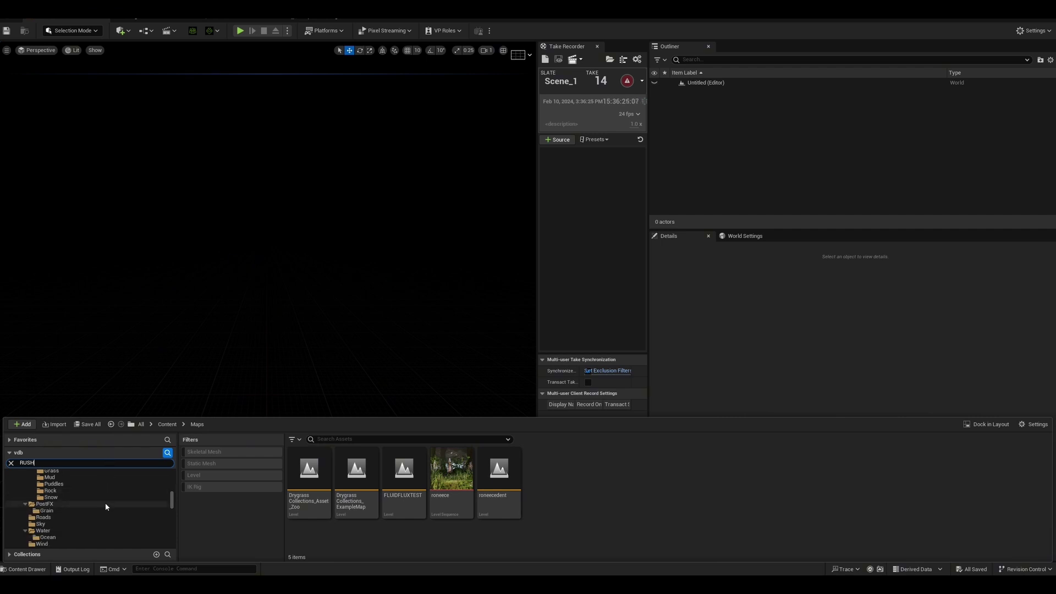
pyautogui.scroll(-2, 104, 506)
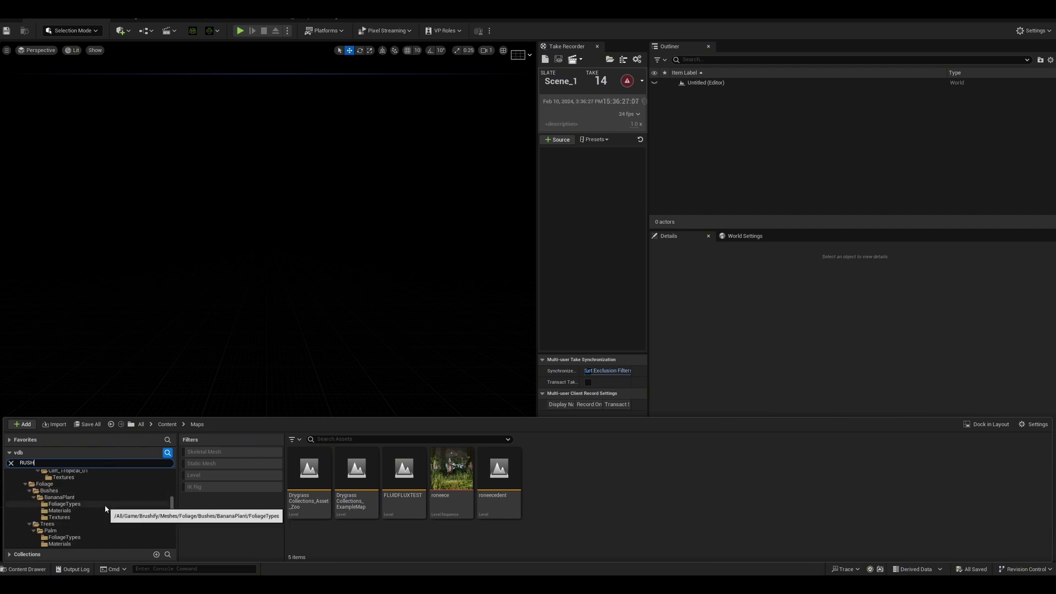
pyautogui.write('HOUR')
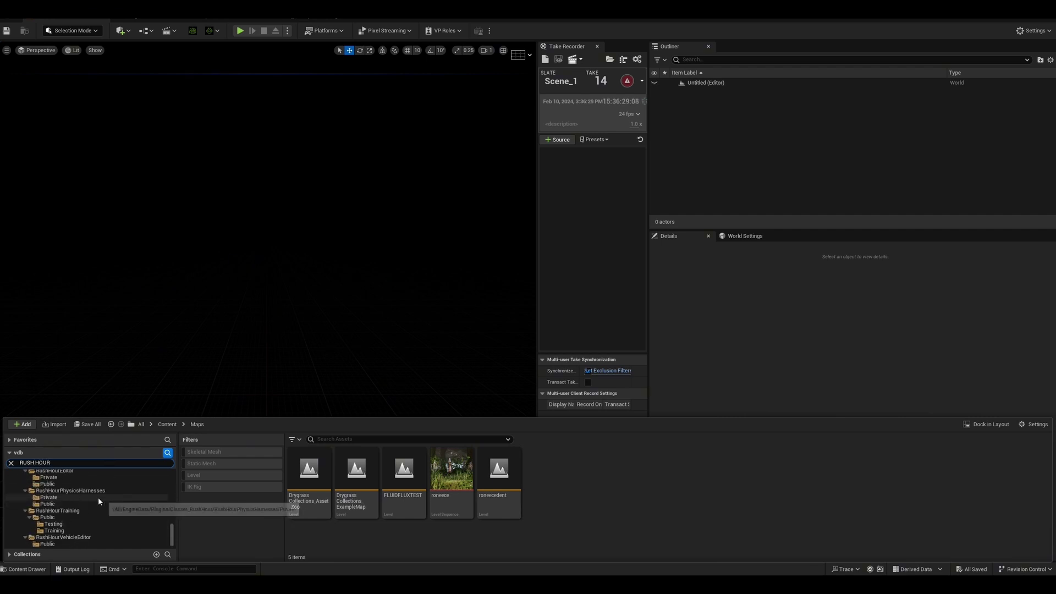
pyautogui.click(43, 505)
pyautogui.click(42, 504)
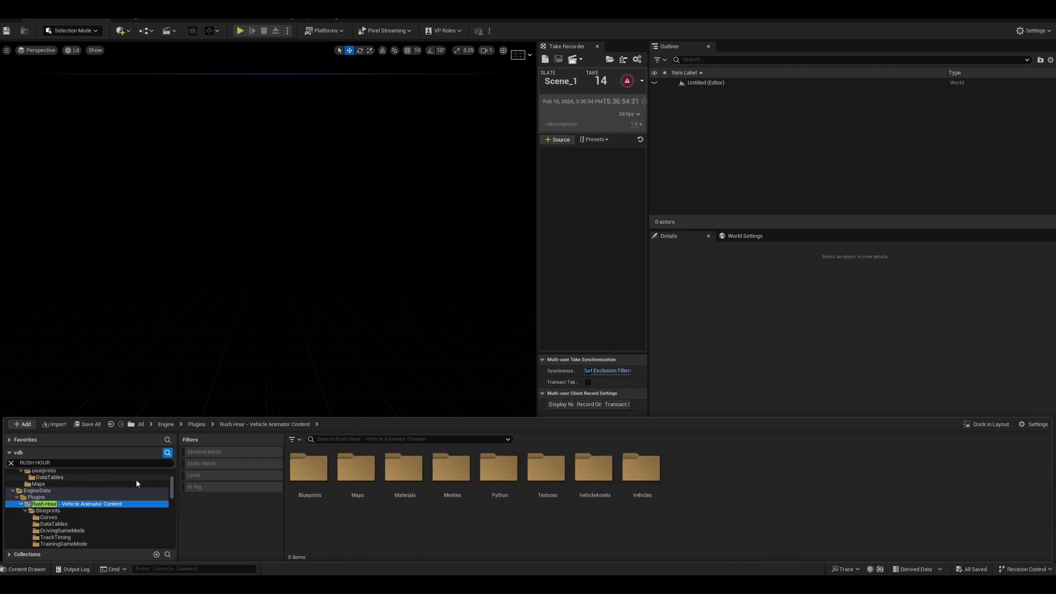
# - Open the plugin's Blueprints folder and run the EUW_RH_VehicleImporter editor utility widget
pyautogui.doubleClick(308, 468)
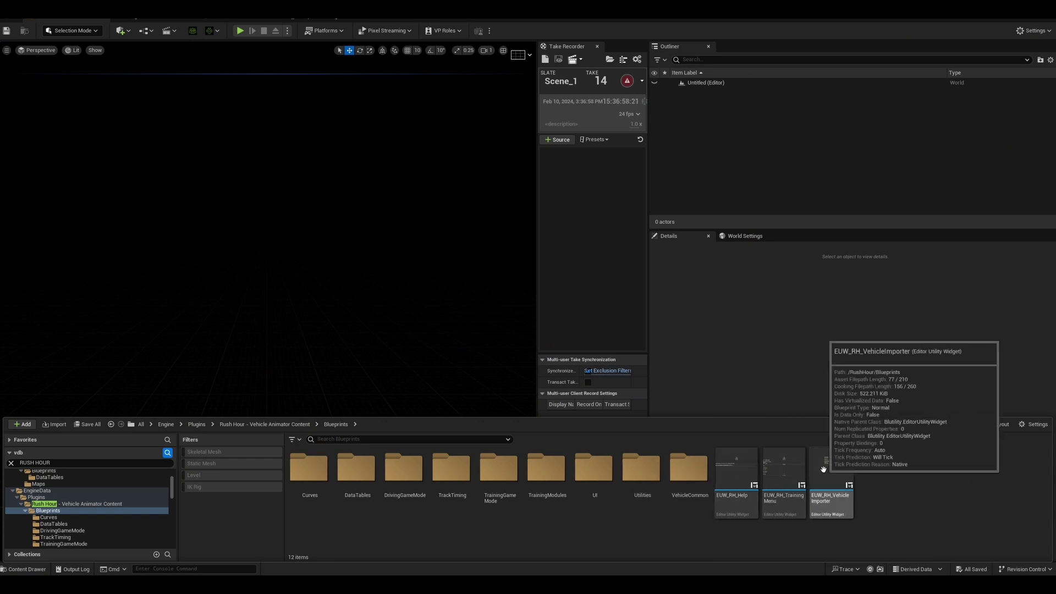
pyautogui.rightClick(823, 469)
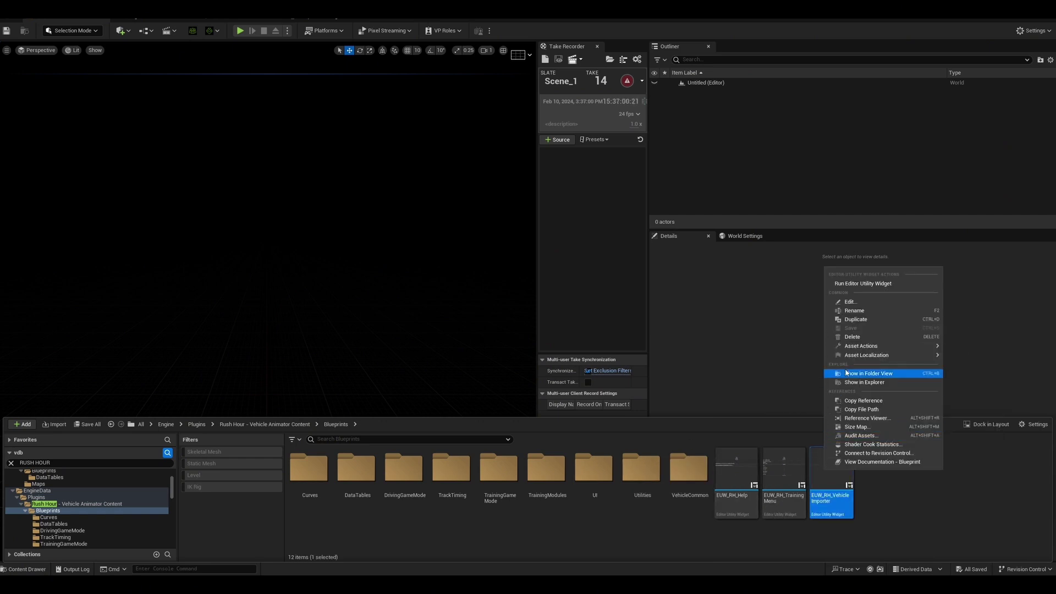
pyautogui.click(870, 284)
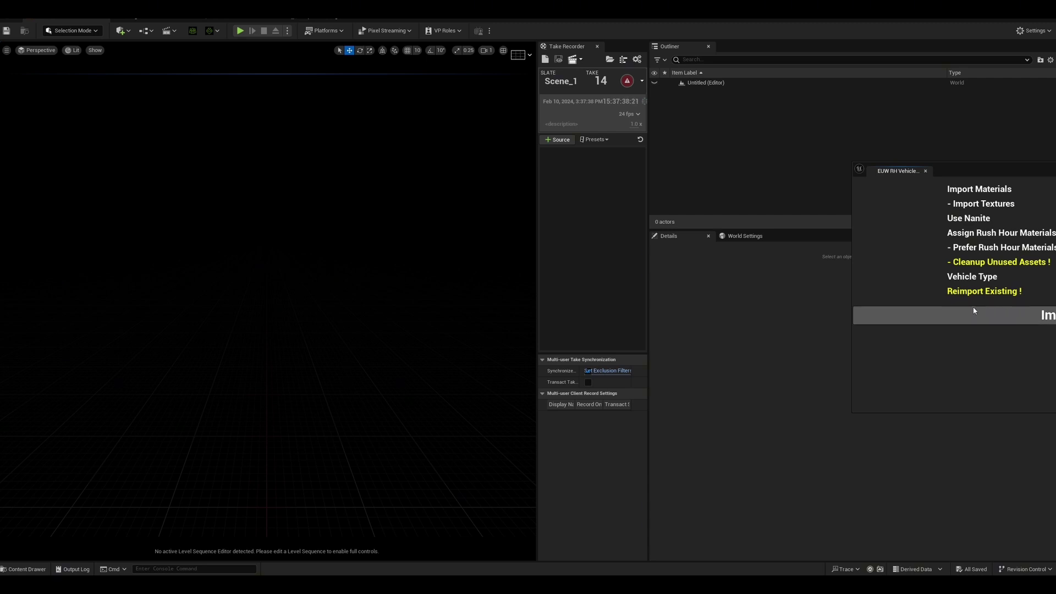
# - Import the vehicle manifest export_porsche_tutorial.json from M:\blender\projectfiles\export_porsche_tutorial and dismiss the Message Log
pyautogui.click(902, 315)
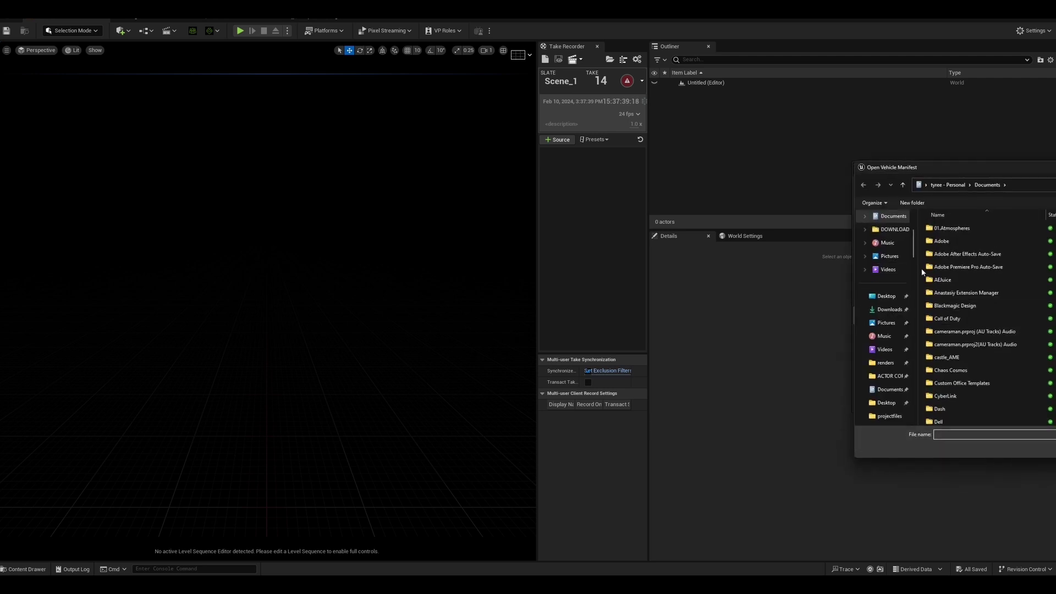
pyautogui.scroll(-4, 887, 384)
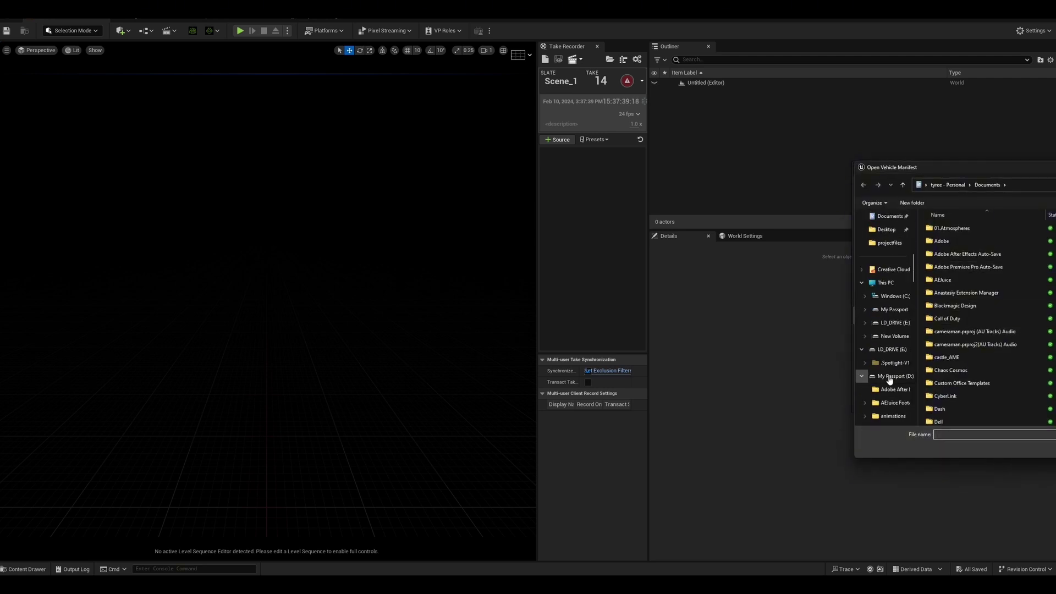
pyautogui.click(894, 336)
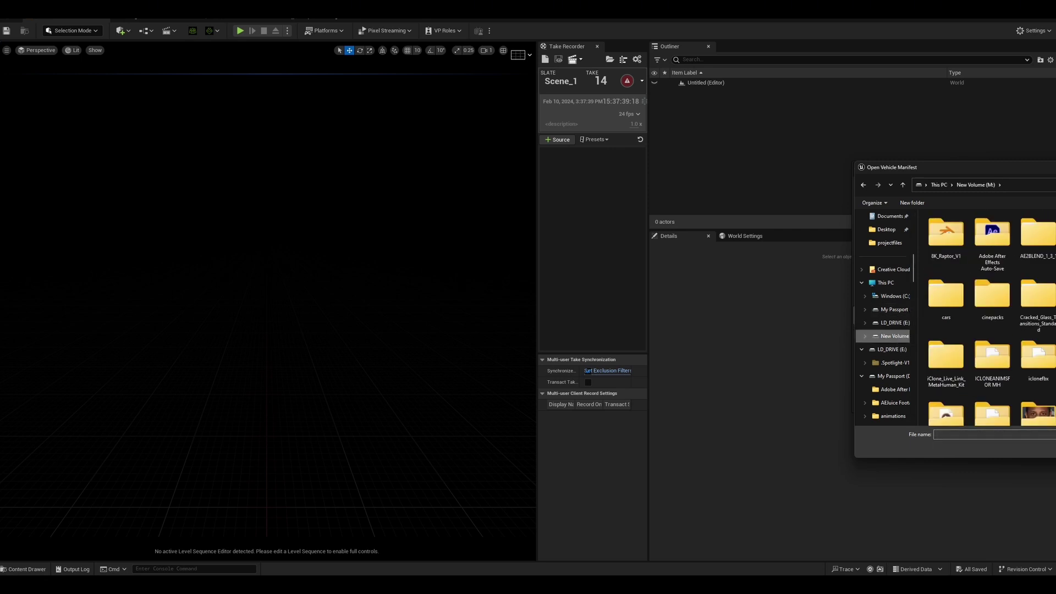
pyautogui.doubleClick(1053, 234)
pyautogui.doubleClick(948, 268)
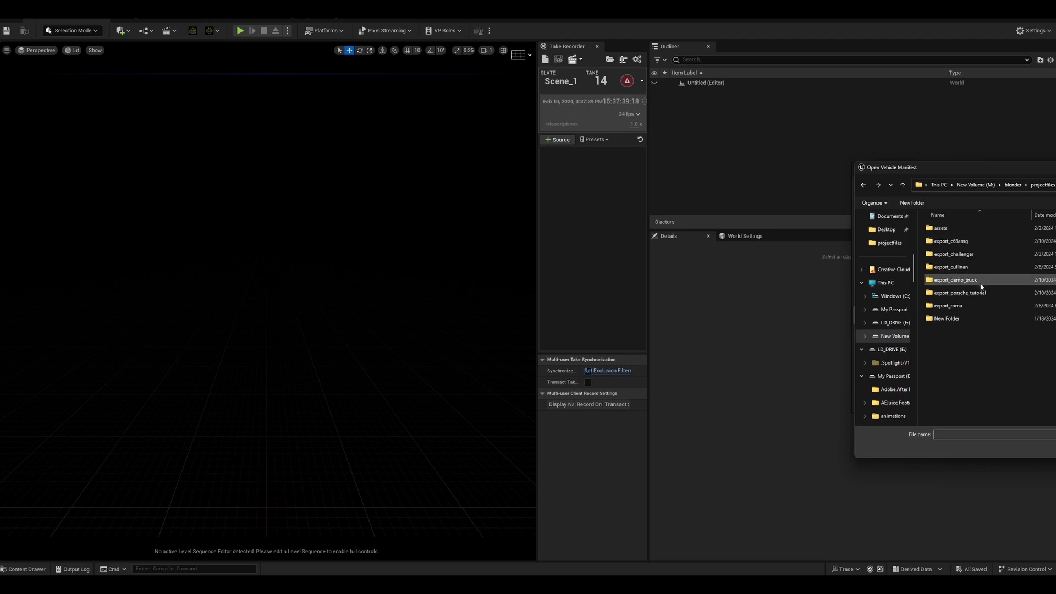
pyautogui.doubleClick(965, 293)
pyautogui.click(967, 231)
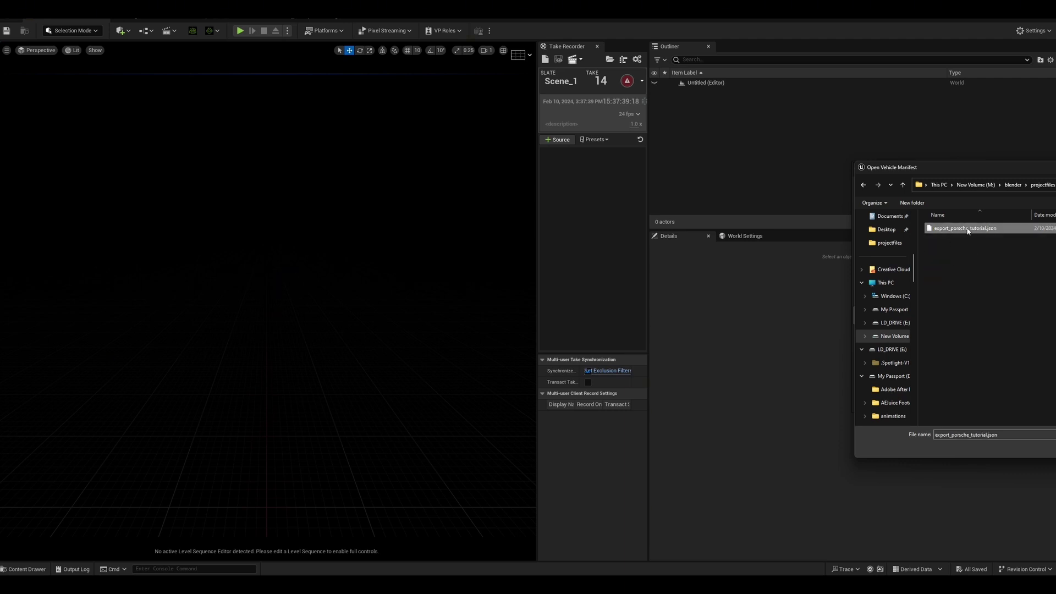
pyautogui.press('Return')
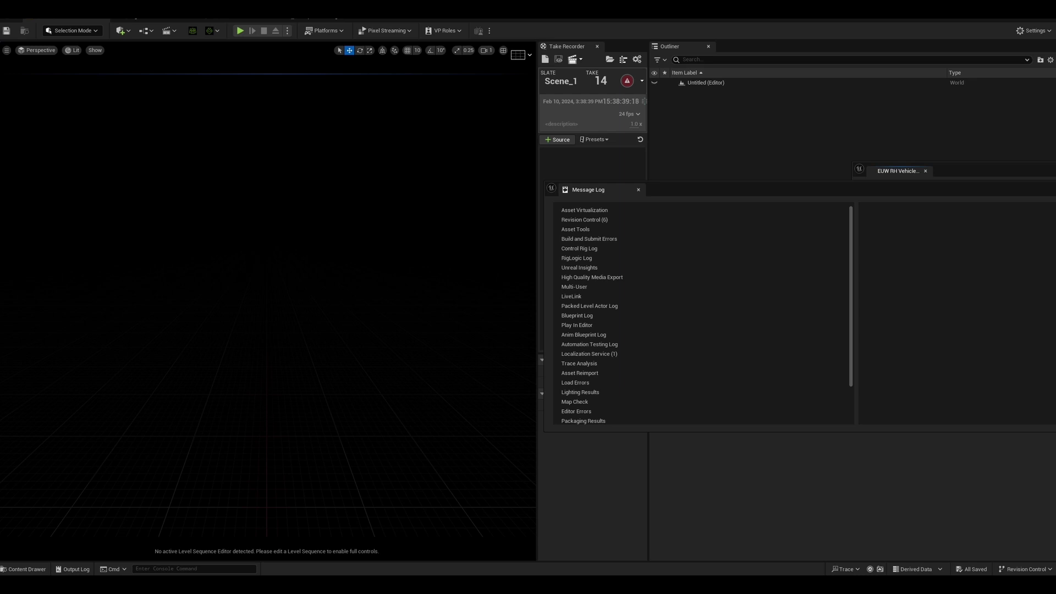
pyautogui.click(1055, 189)
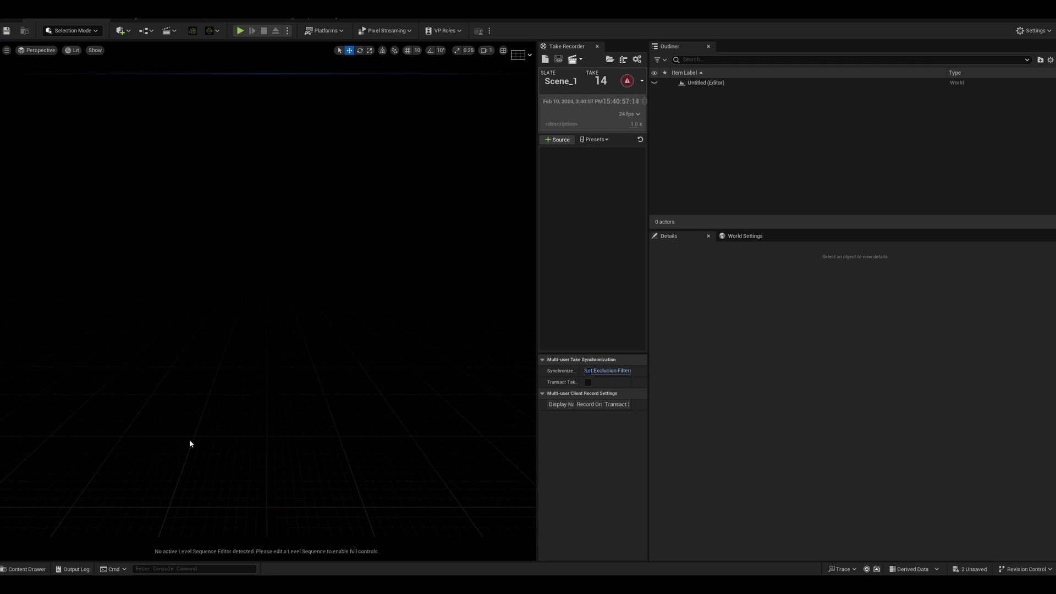
# - Place the Ultra_Dynamic_Sky blueprint from the UltraDynamicSky Blueprints folder into the empty level
pyautogui.click(40, 570)
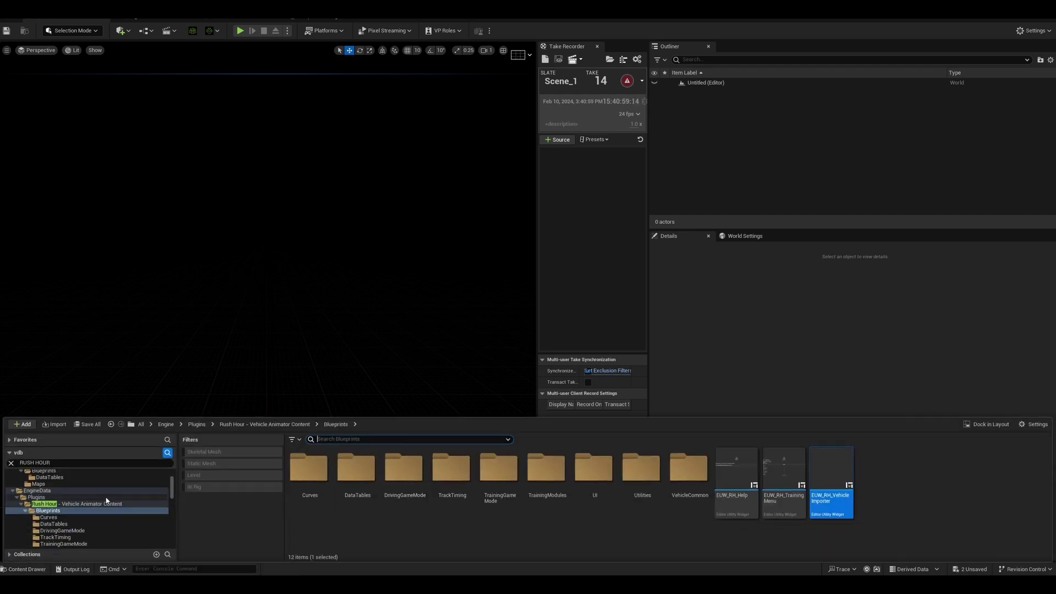
pyautogui.click(301, 220)
pyautogui.hotkey('ctrl', 'space')
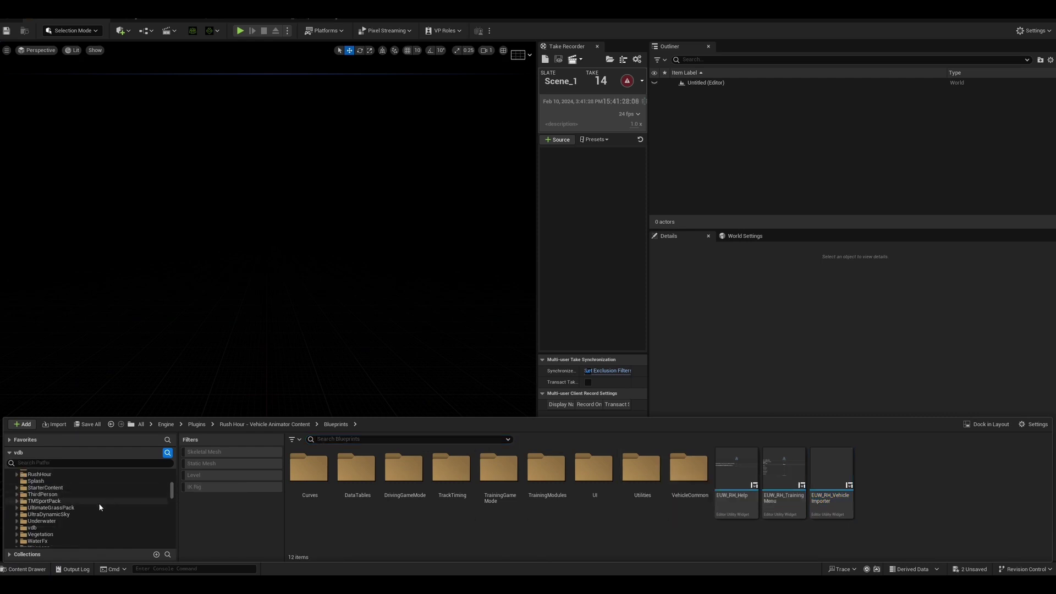
pyautogui.click(66, 515)
pyautogui.click(308, 473)
pyautogui.doubleClick(308, 473)
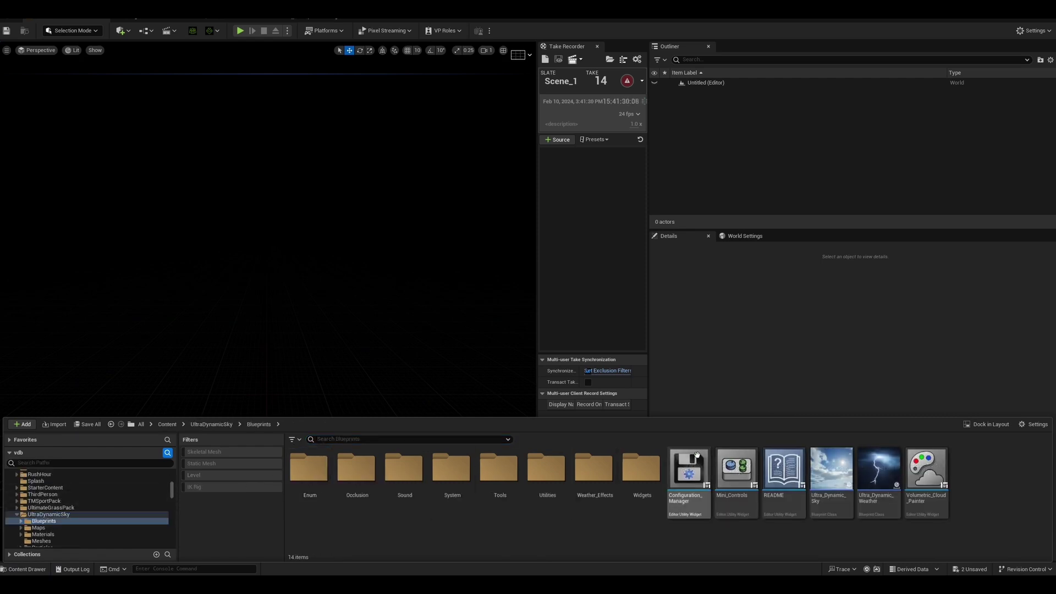
pyautogui.moveTo(827, 470); pyautogui.dragTo(410, 283)
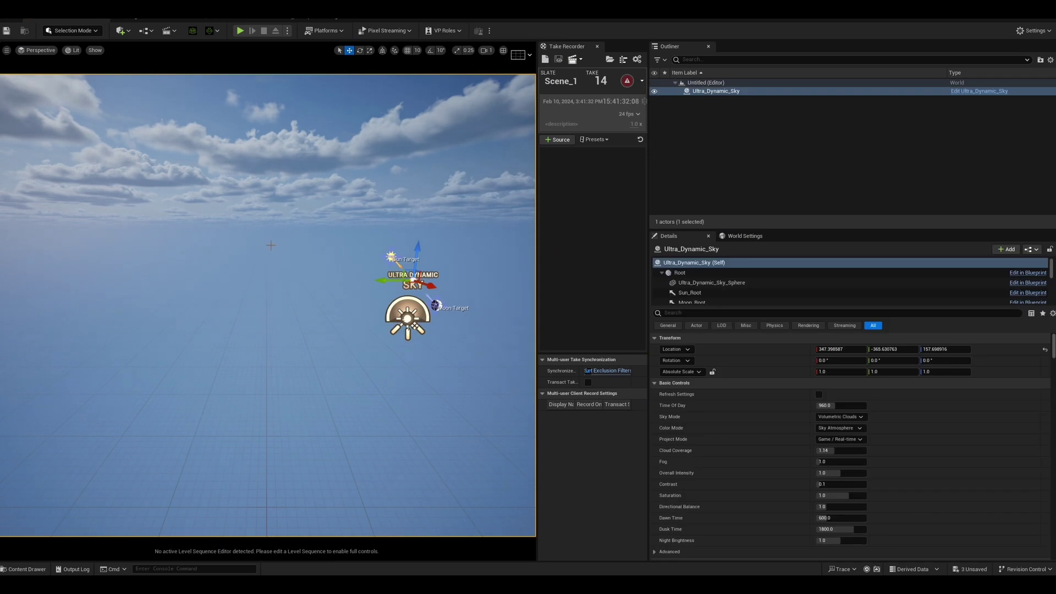
# - Create a new landscape with 2 x 2 components in Landscape mode and return to Selection mode
pyautogui.click(92, 31)
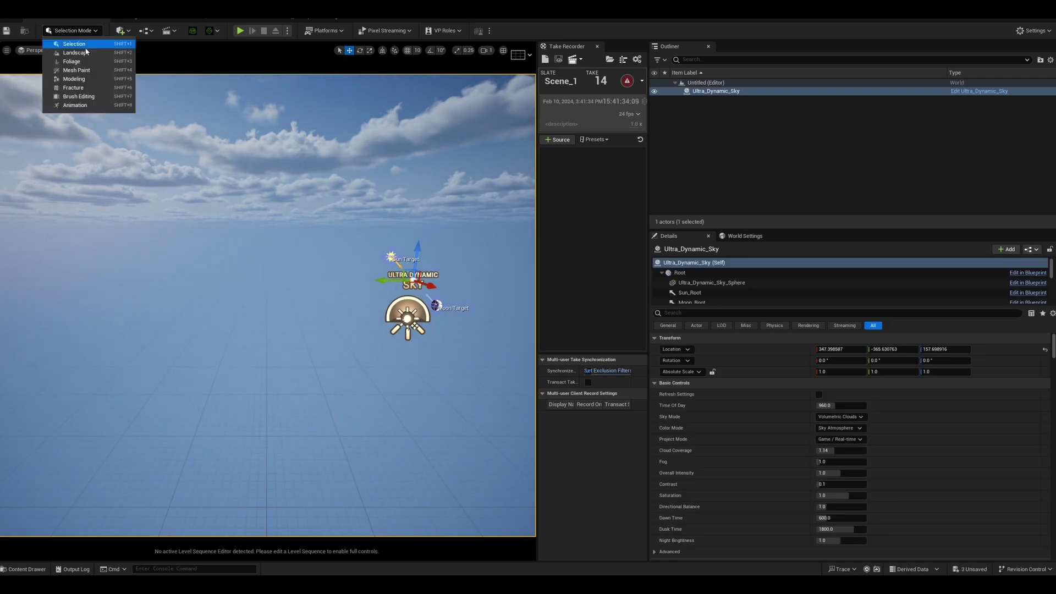
pyautogui.click(66, 49)
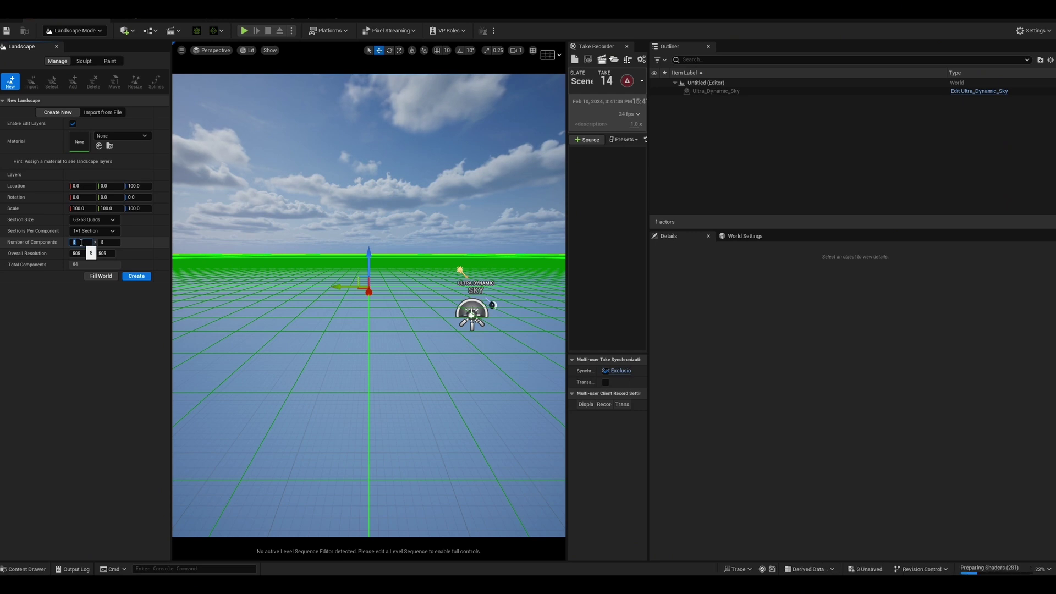
pyautogui.click(105, 242)
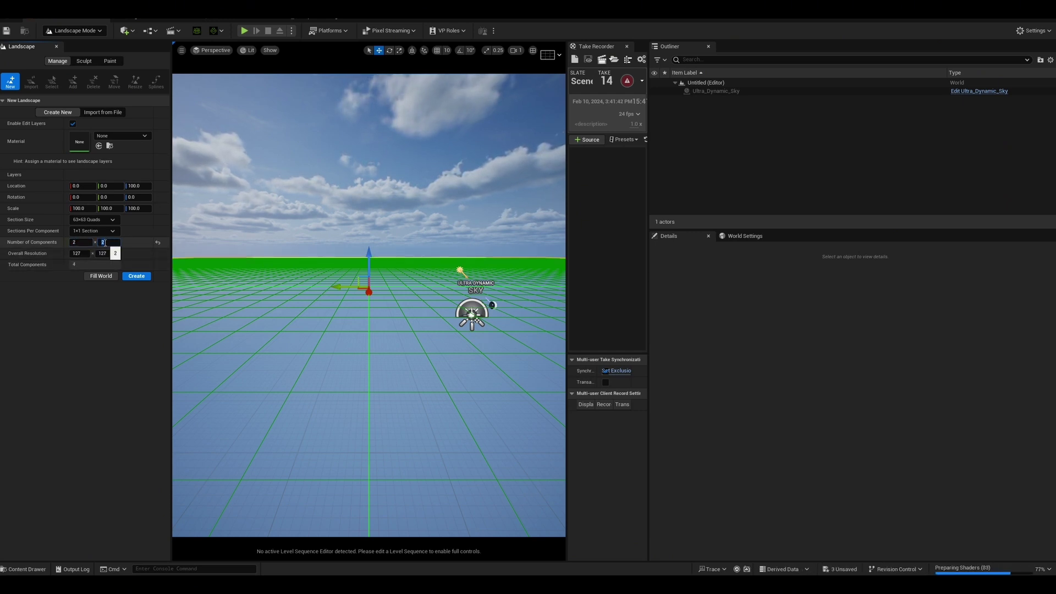
pyautogui.click(136, 276)
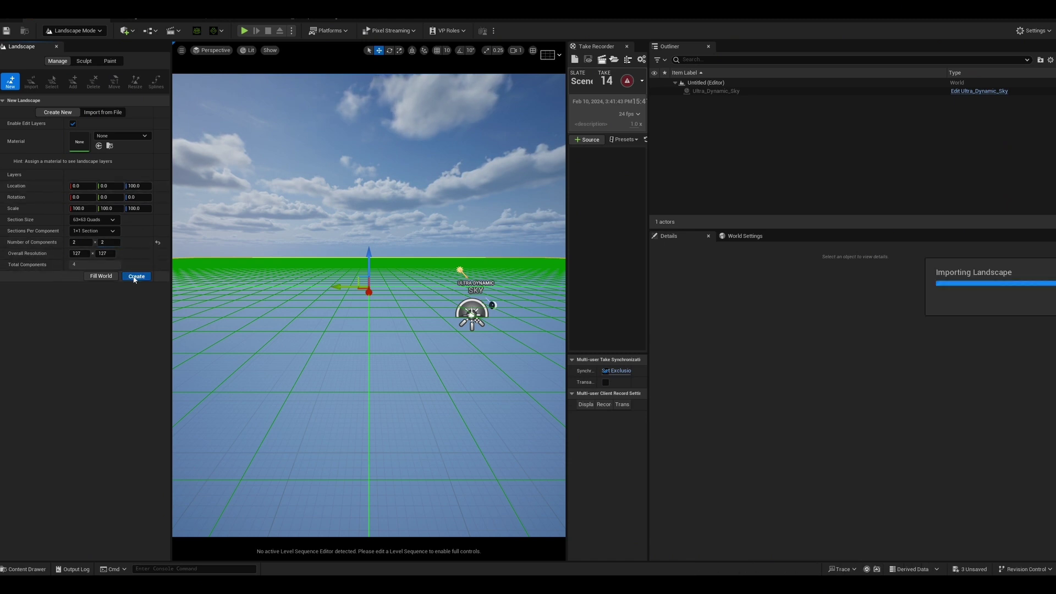
pyautogui.click(88, 31)
pyautogui.click(86, 44)
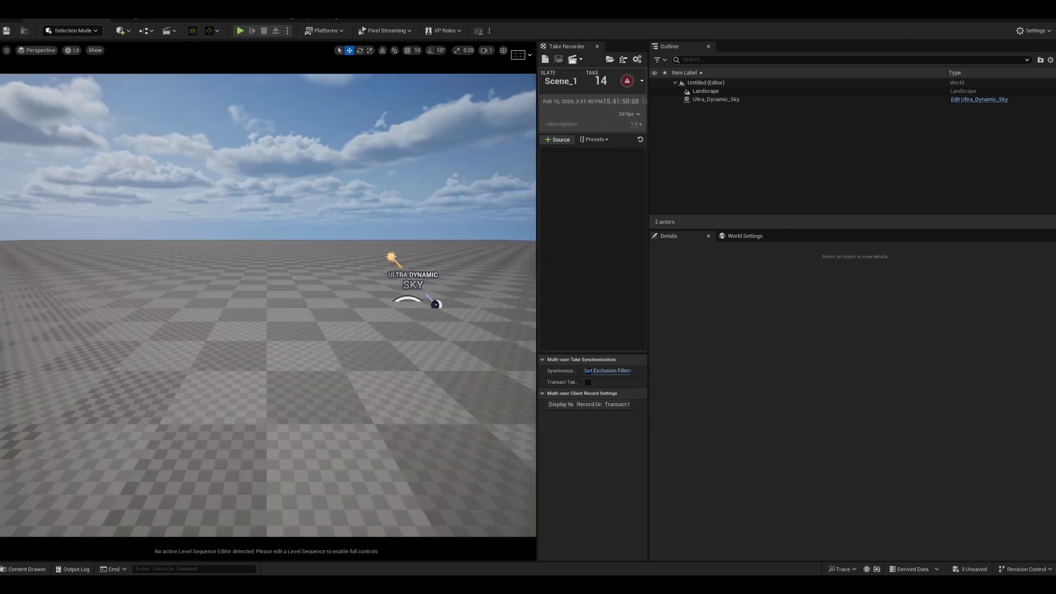
# - Place the BP_porsche_tutorial blueprint from the ImportedVehicles/porsche_tutorial folder onto the landscape
pyautogui.hotkey('ctrl', 'space')
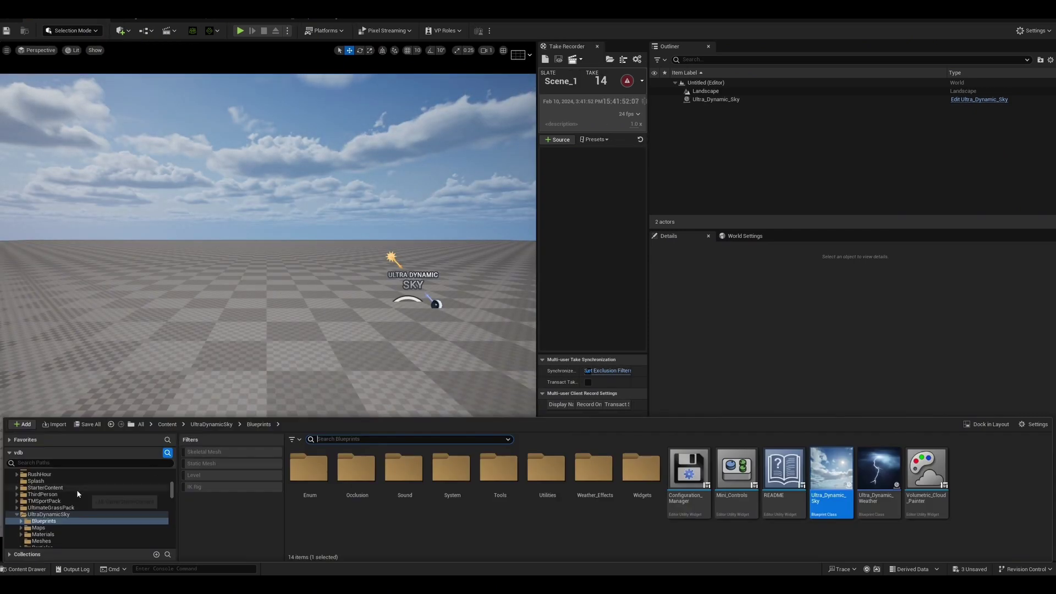
pyautogui.scroll(6, 66, 510)
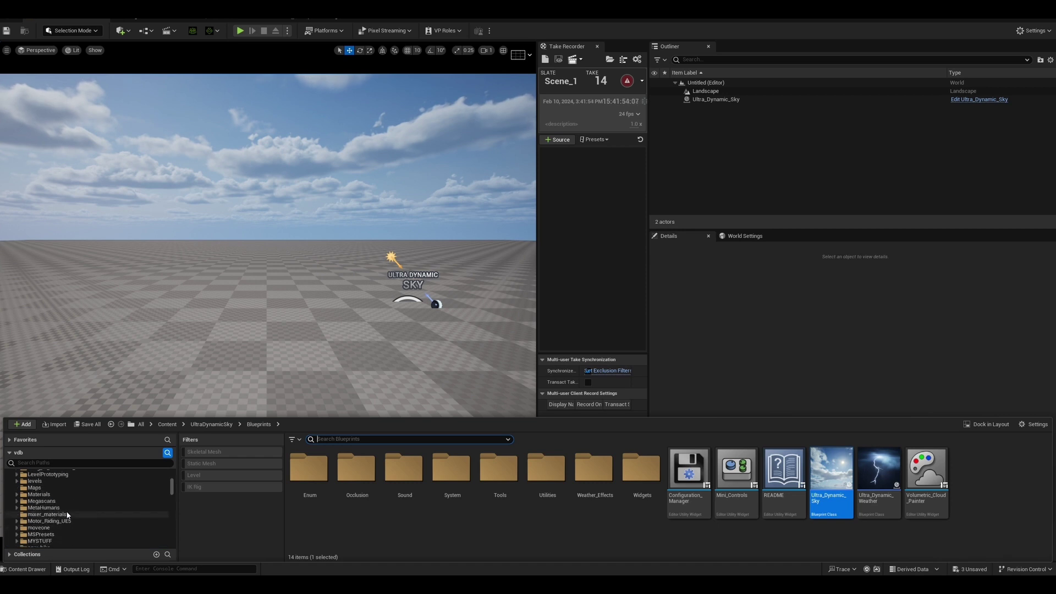
pyautogui.click(52, 521)
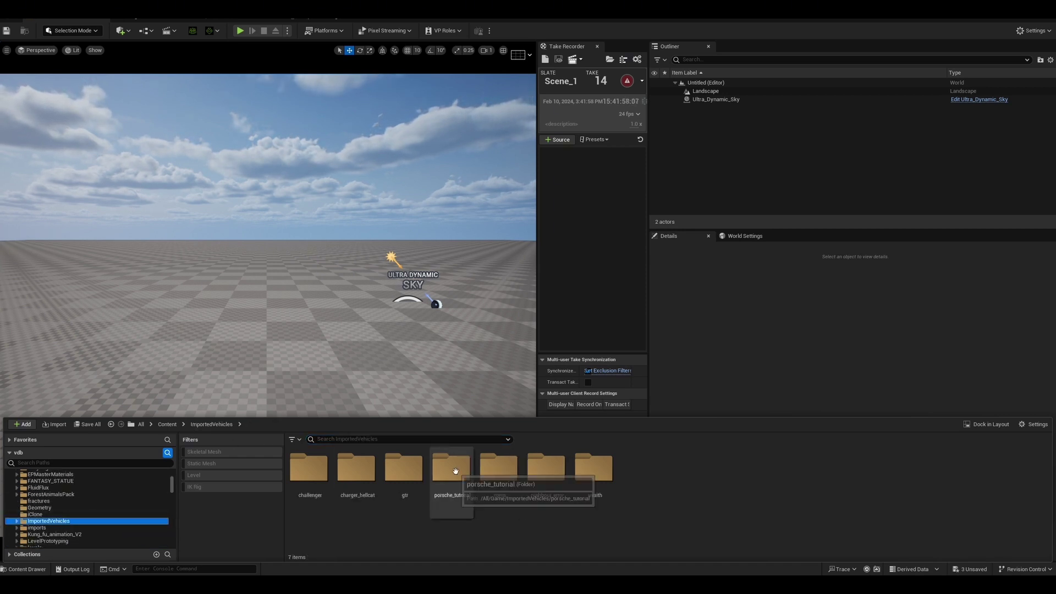
pyautogui.doubleClick(455, 471)
pyautogui.click(494, 510)
pyautogui.moveTo(494, 511); pyautogui.dragTo(370, 380)
# - Disable Nanite on the SM_body-porsche_tutorial mesh in the porsche_tutorial static_meshes folder
pyautogui.hotkey('ctrl', 'space')
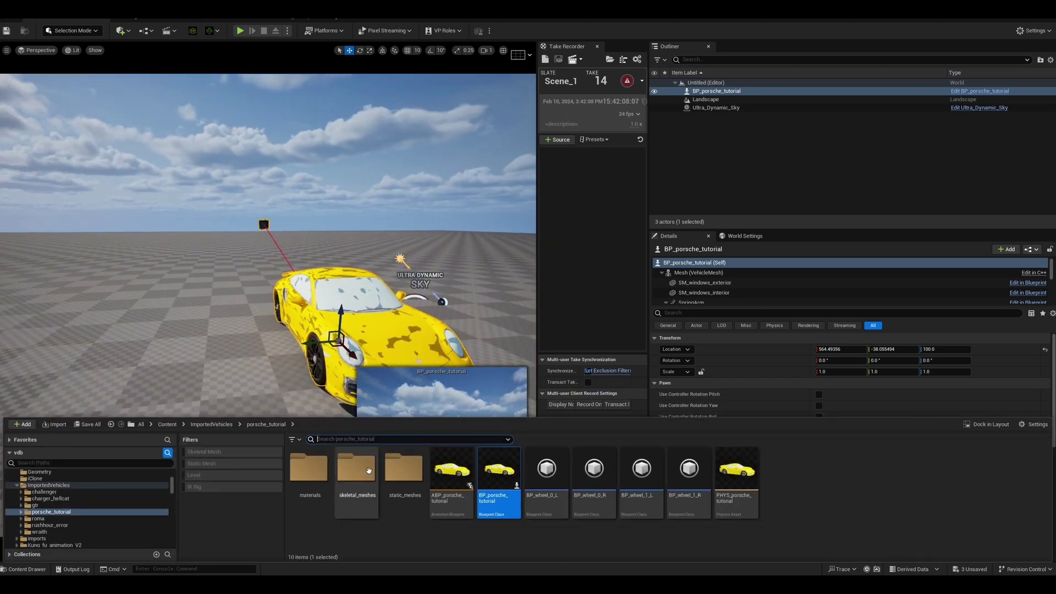
pyautogui.doubleClick(399, 471)
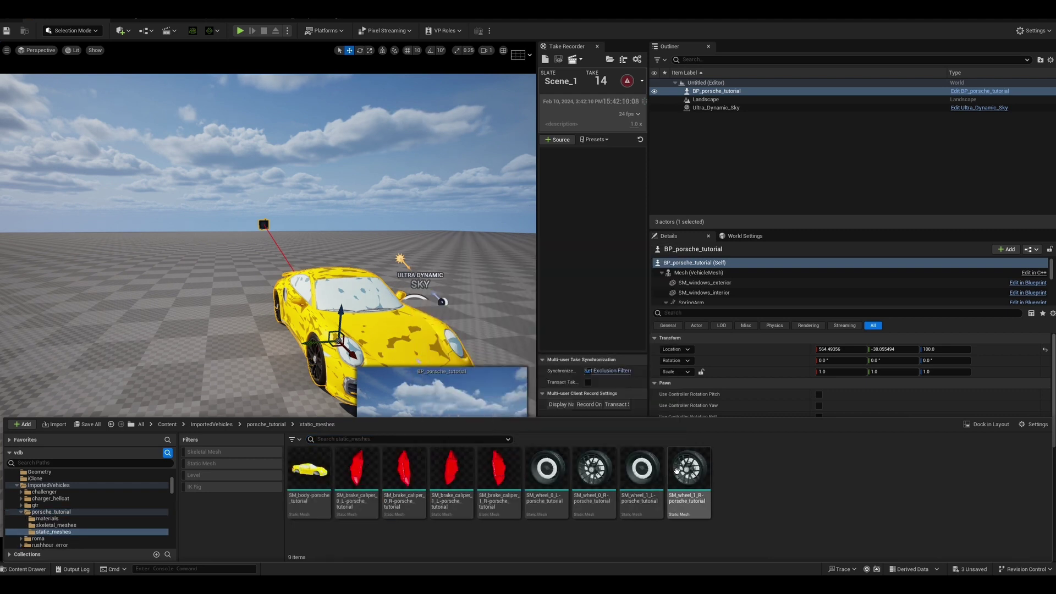
pyautogui.click(320, 477)
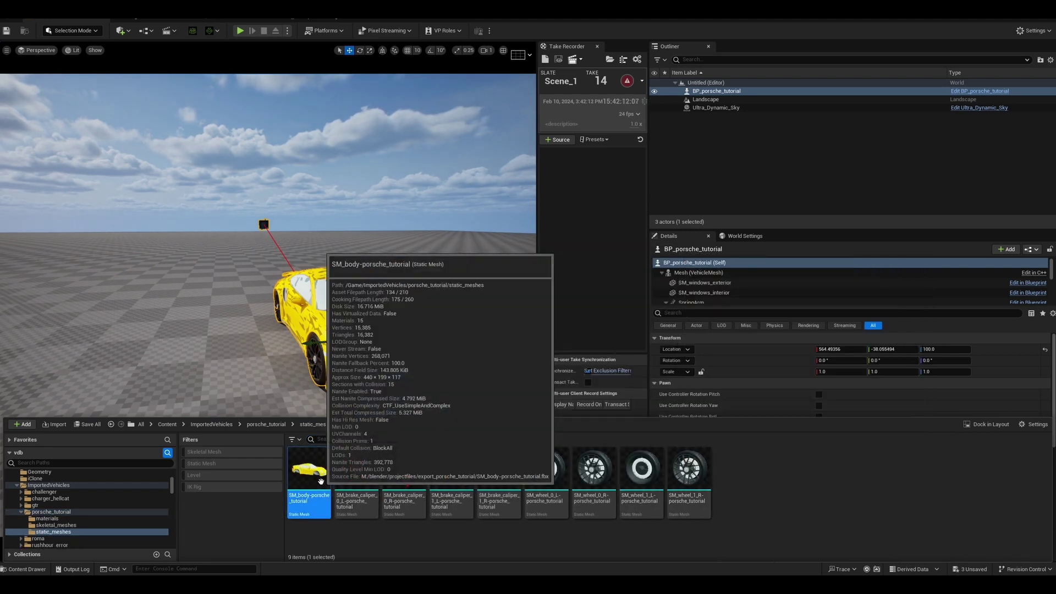
pyautogui.rightClick(320, 478)
pyautogui.moveTo(423, 242)
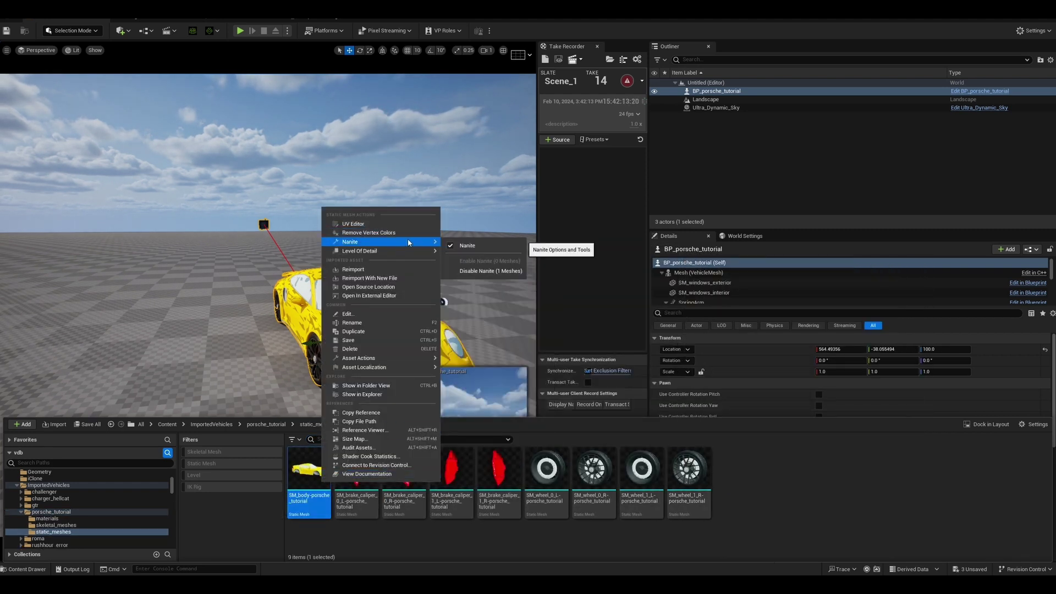
pyautogui.click(479, 271)
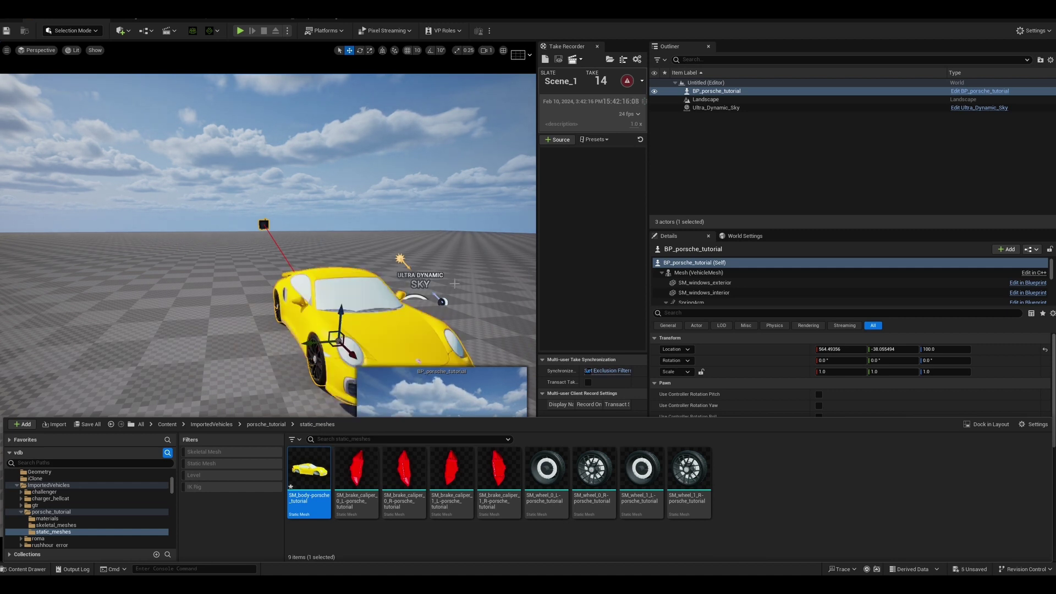
# - Select the placed Porsche on the landscape and frame it in the viewport
pyautogui.press('w')
pyautogui.moveTo(434, 304); pyautogui.dragTo(498, 305, button='right')
pyautogui.click(330, 338)
pyautogui.press('f')
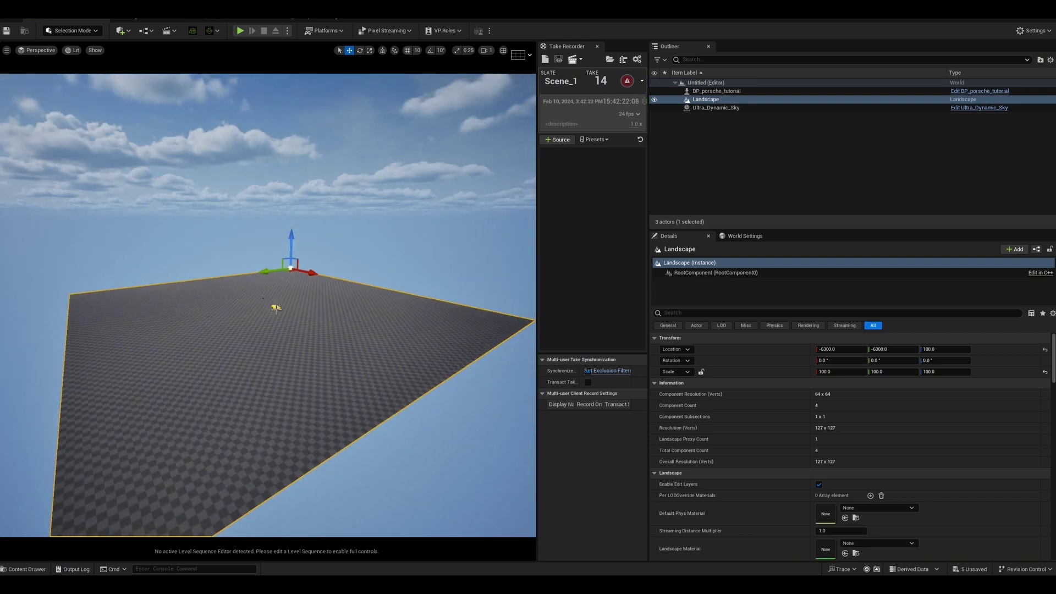
pyautogui.click(276, 308)
pyautogui.press('f')
# - Examine the imported Porsche up close from several angles, including its wheels, brakes, bodywork and front
pyautogui.keyDown('alt'); pyautogui.moveTo(276, 308); pyautogui.dragTo(333, 270); pyautogui.keyUp('alt')
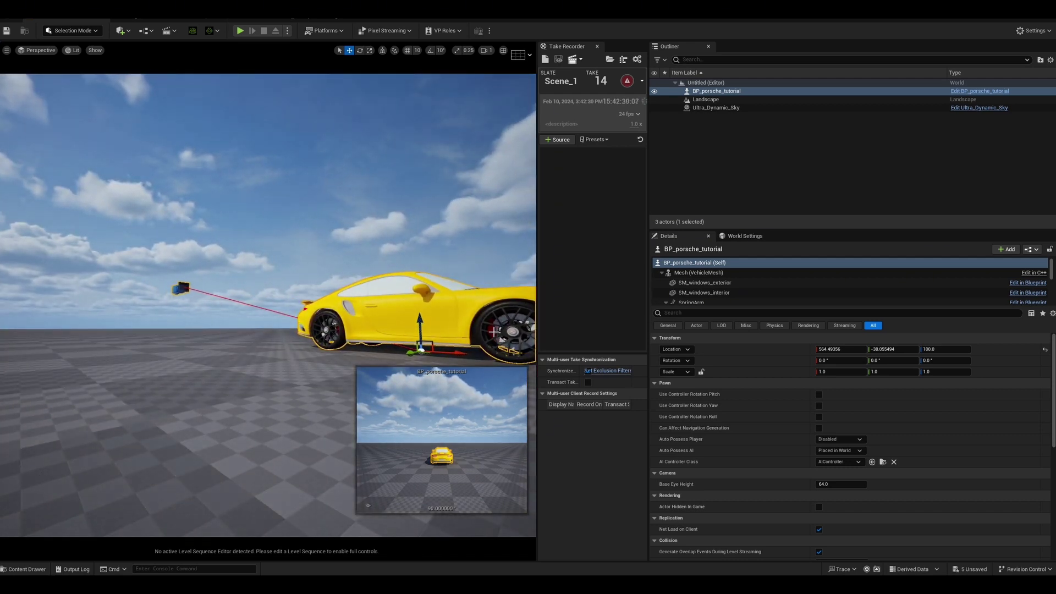
pyautogui.scroll(5, 505, 328)
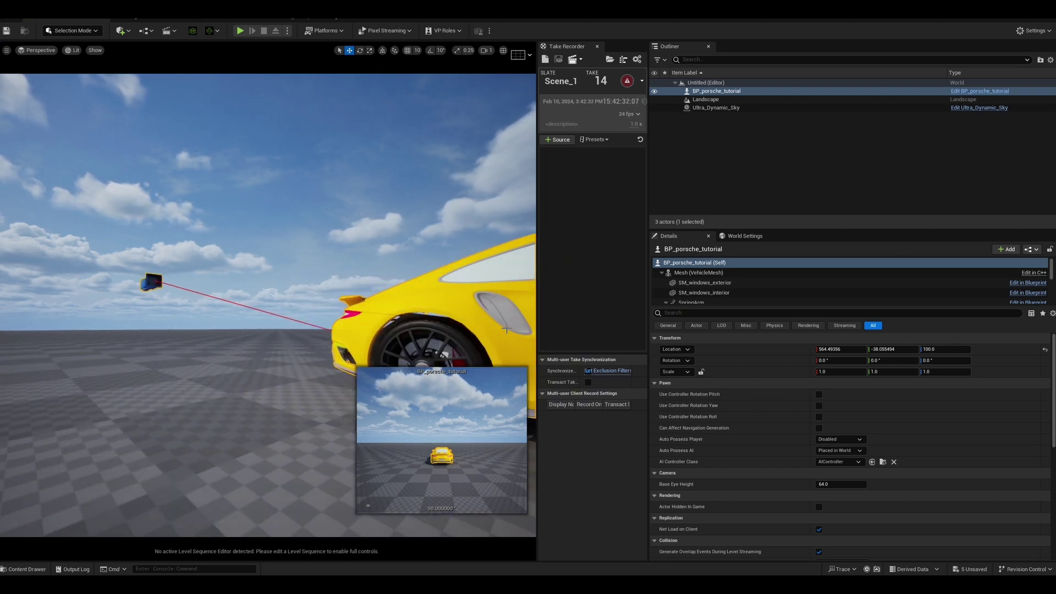
pyautogui.moveTo(503, 328); pyautogui.dragTo(530, 336, button='middle')
pyautogui.scroll(4, 492, 322)
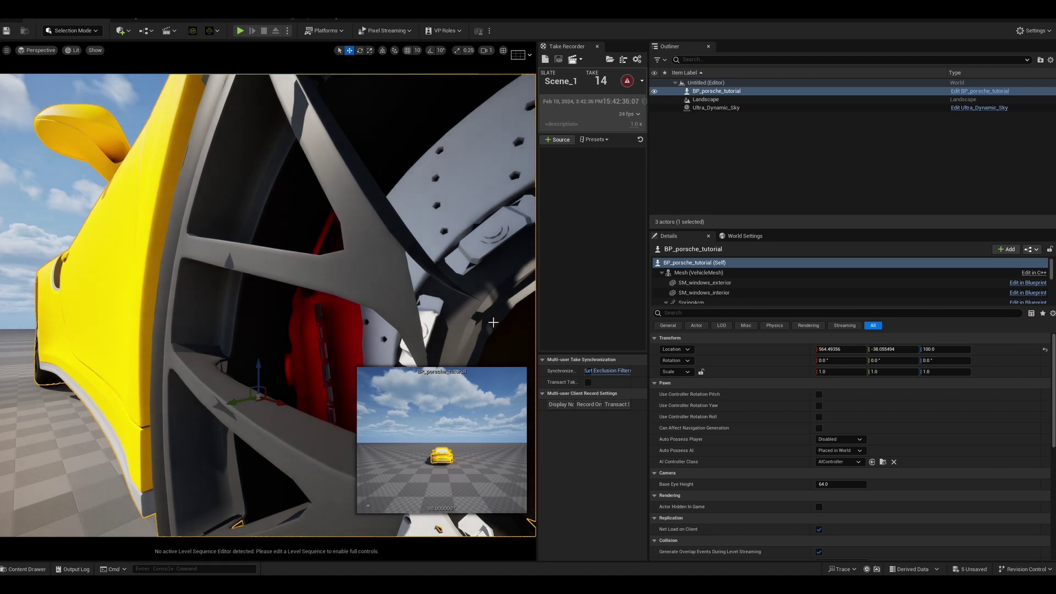
pyautogui.scroll(-5, 488, 325)
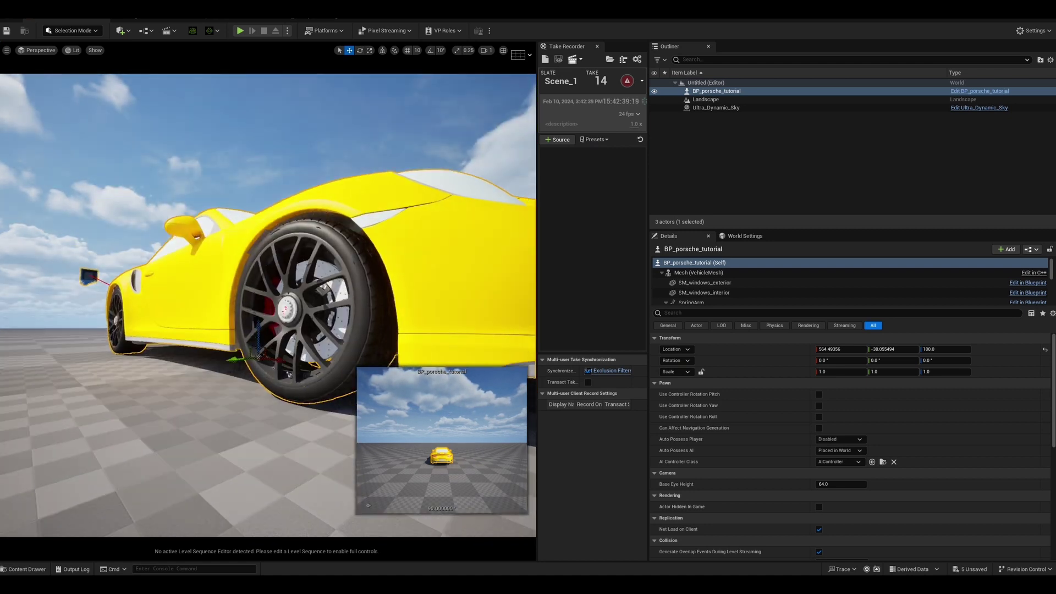
pyautogui.moveTo(426, 317); pyautogui.dragTo(491, 317, button='middle')
pyautogui.moveTo(375, 341); pyautogui.dragTo(375, 312, button='middle')
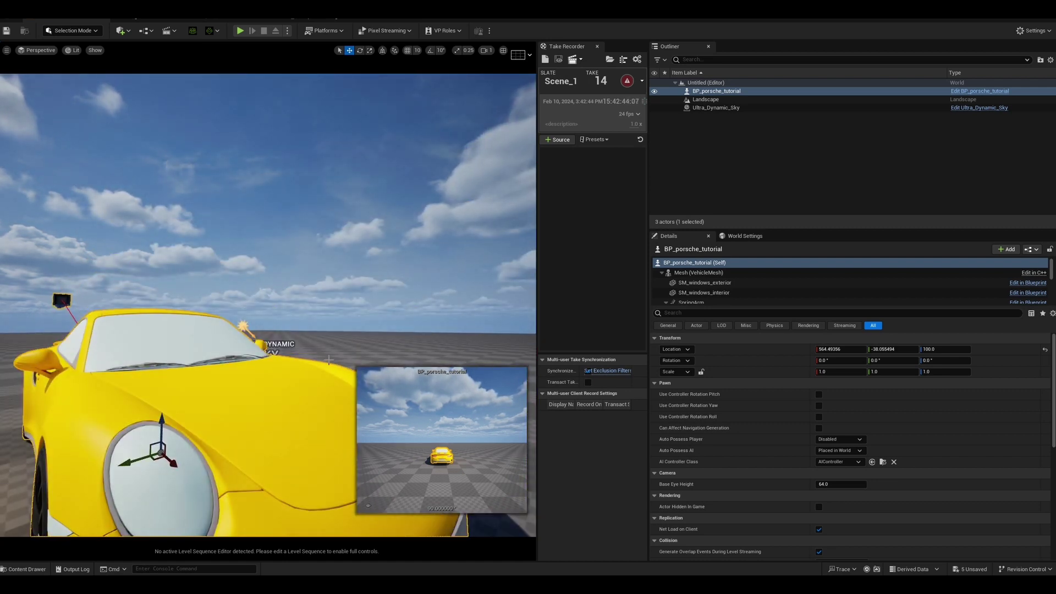
pyautogui.moveTo(329, 359); pyautogui.dragTo(329, 358, button='right')
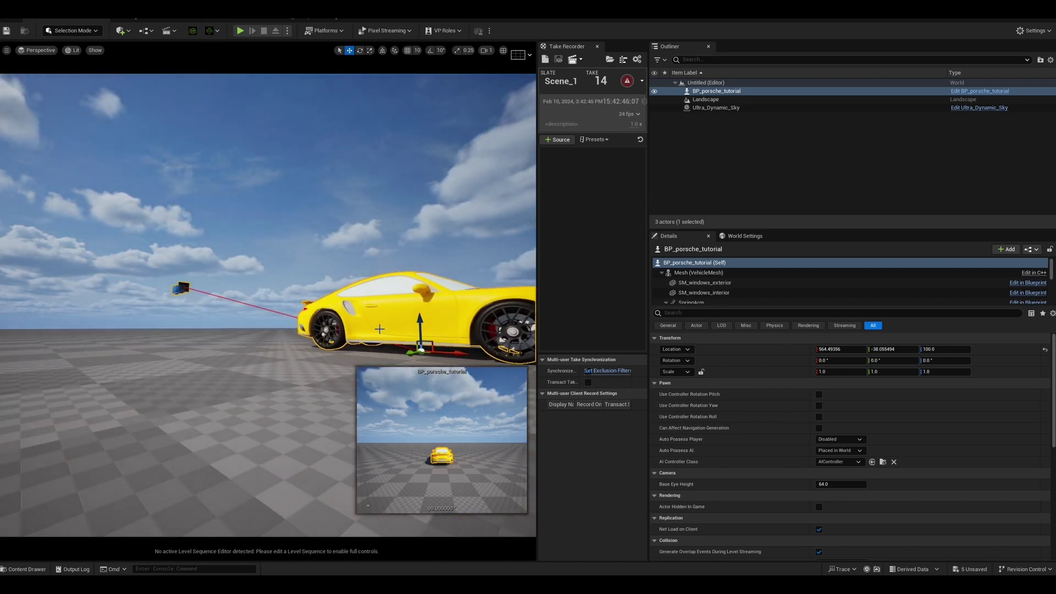
pyautogui.scroll(2, 415, 324)
pyautogui.keyDown('alt'); pyautogui.moveTo(415, 325); pyautogui.dragTo(503, 344); pyautogui.keyUp('alt')
pyautogui.keyDown('alt'); pyautogui.moveTo(386, 333); pyautogui.dragTo(468, 310); pyautogui.keyUp('alt')
pyautogui.scroll(-6, 386, 333)
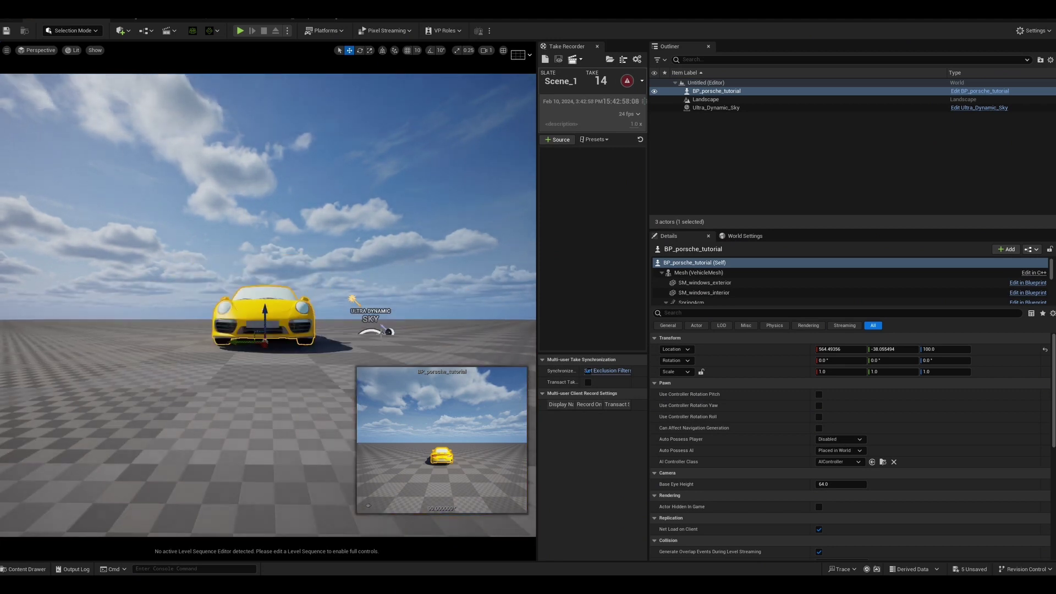
# - Place the BP_challenger blueprint from the ImportedVehicles/challenger folder near the Porsche and snap it down to the ground
pyautogui.hotkey('ctrl', 'space')
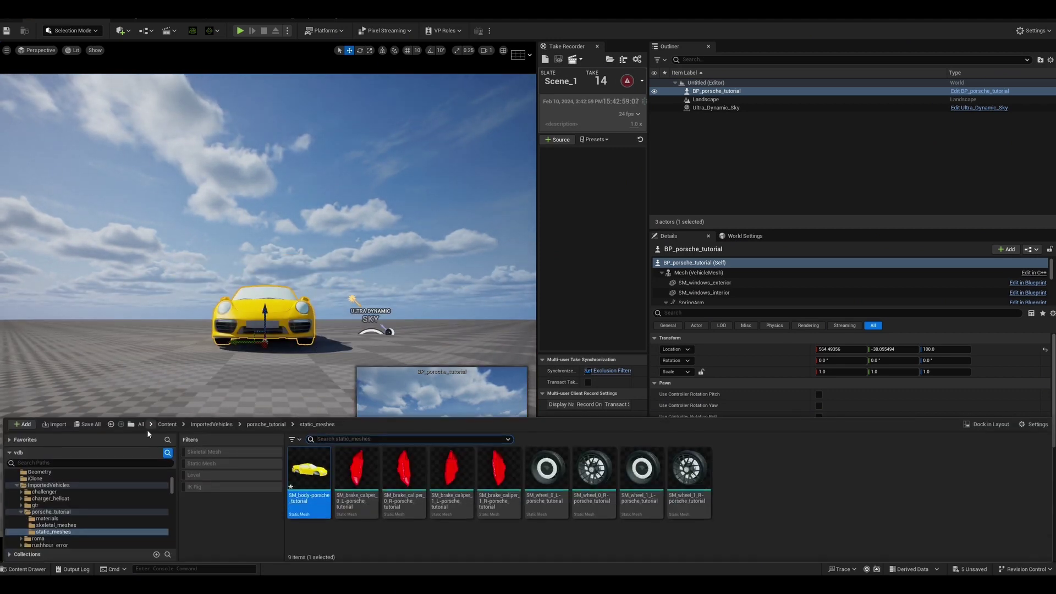
pyautogui.click(44, 491)
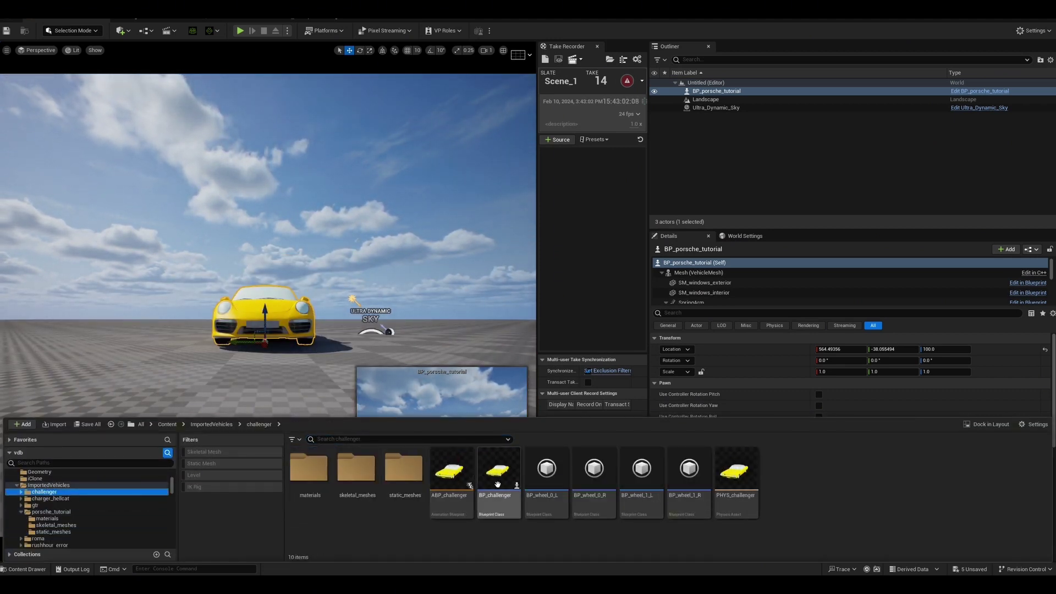
pyautogui.moveTo(497, 482); pyautogui.dragTo(449, 382)
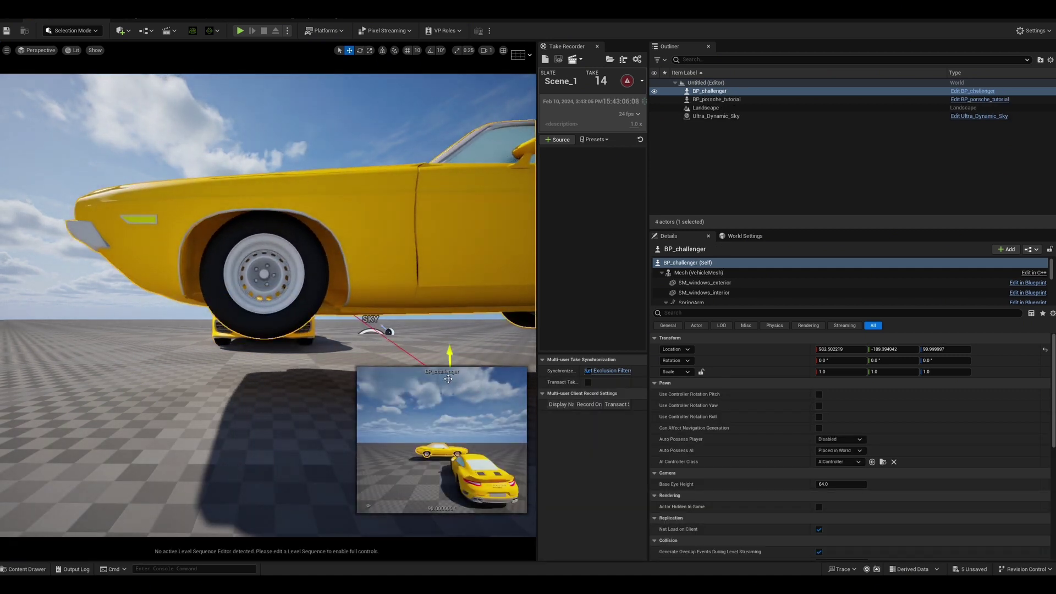
pyautogui.press('End')
# - Disable Nanite on the SM_body-challenger mesh in the challenger static_meshes folder
pyautogui.moveTo(268, 305); pyautogui.dragTo(381, 283, button='middle')
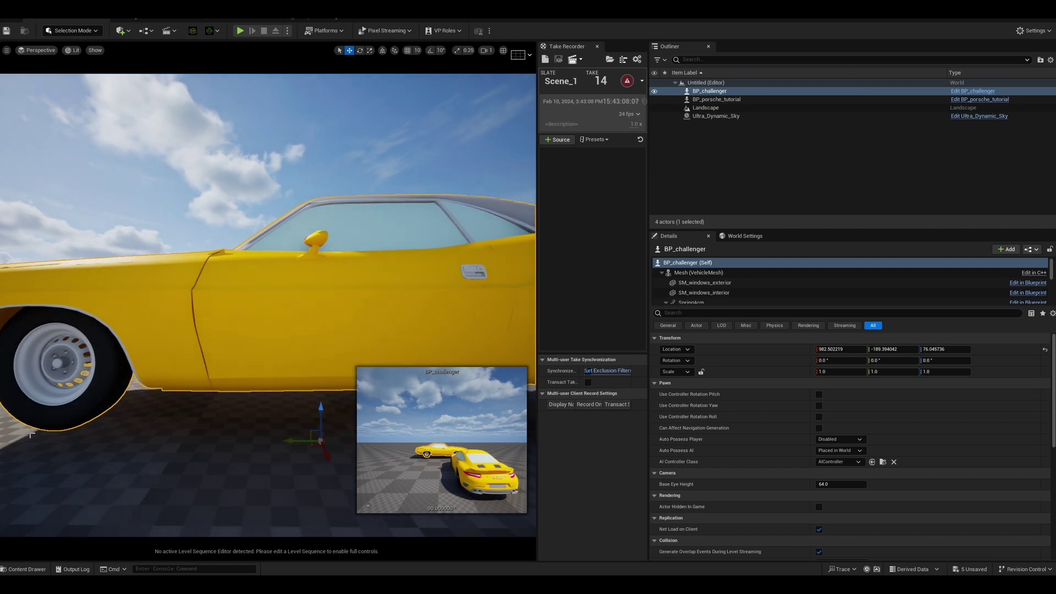
pyautogui.scroll(-3, 19, 433)
pyautogui.keyDown('alt'); pyautogui.moveTo(18, 433); pyautogui.dragTo(880, 390); pyautogui.keyUp('alt')
pyautogui.keyDown('alt'); pyautogui.moveTo(64, 371); pyautogui.dragTo(82, 411); pyautogui.keyUp('alt')
pyautogui.hotkey('ctrl', 'space')
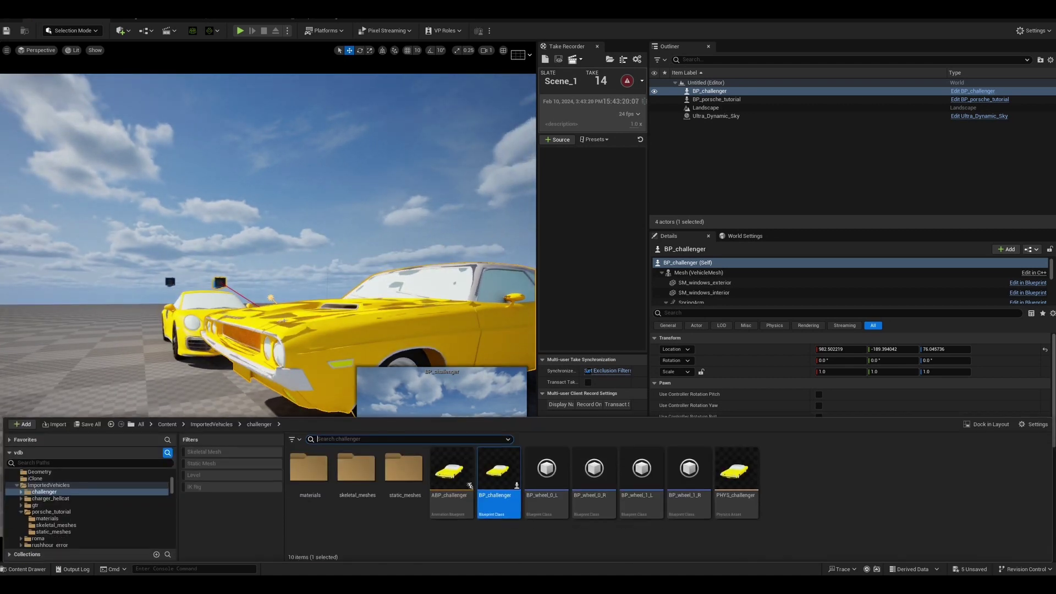
pyautogui.doubleClick(417, 470)
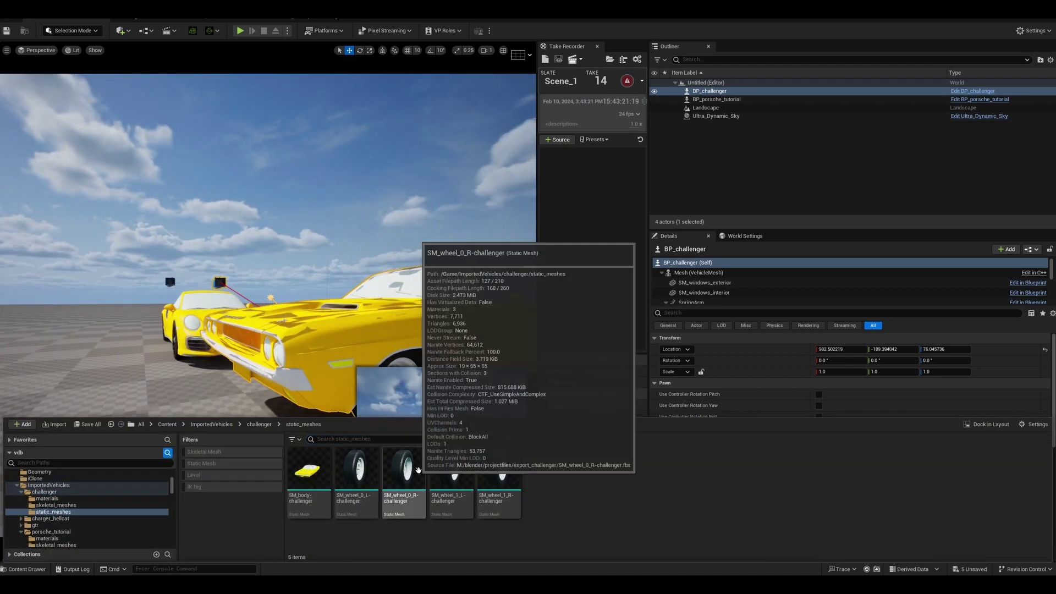
pyautogui.rightClick(309, 472)
pyautogui.moveTo(378, 239)
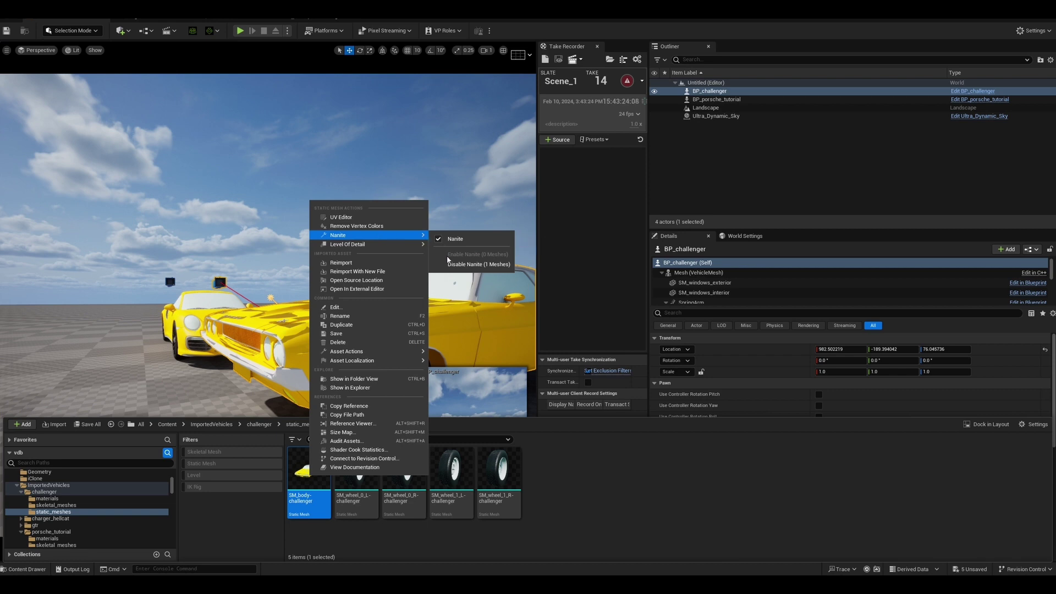
pyautogui.click(478, 264)
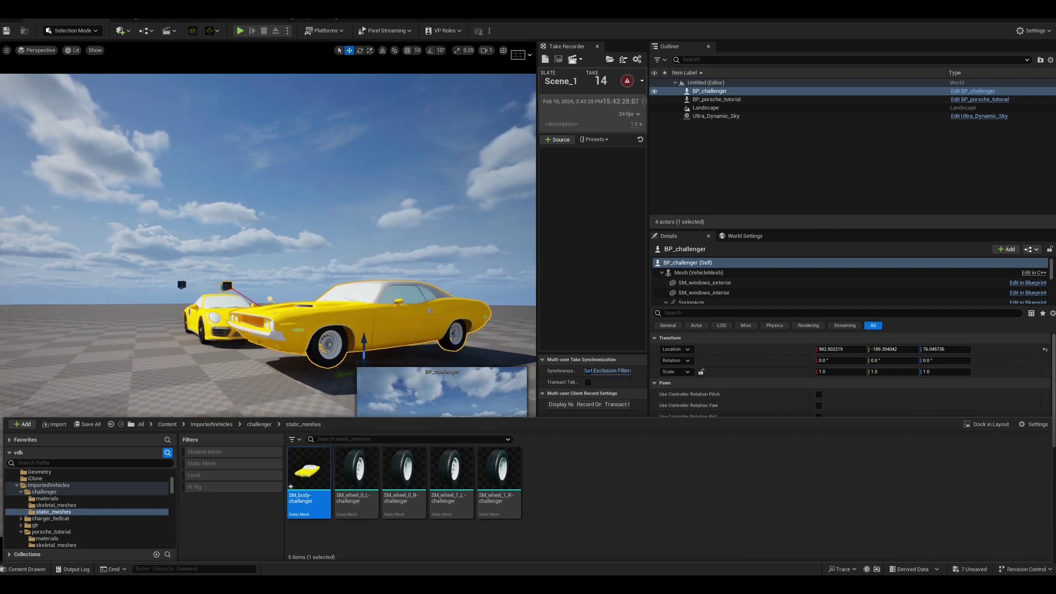
# - Place the BP_roma blueprint from the ImportedVehicles/roma folder on the landscape beside the Porsche and frame it
pyautogui.click(103, 357)
pyautogui.hotkey('ctrl', 'space')
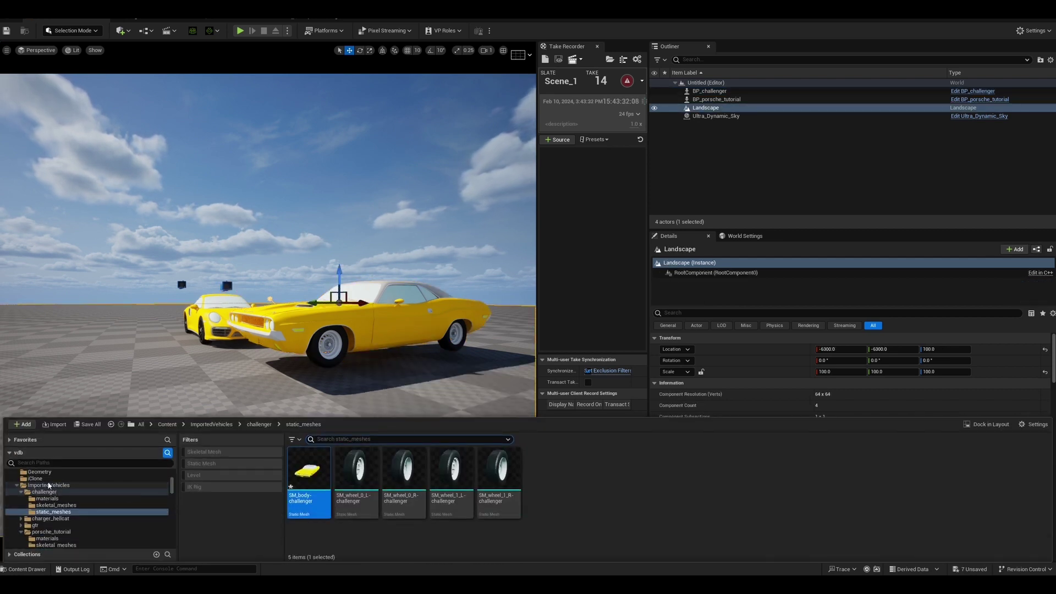
pyautogui.click(49, 486)
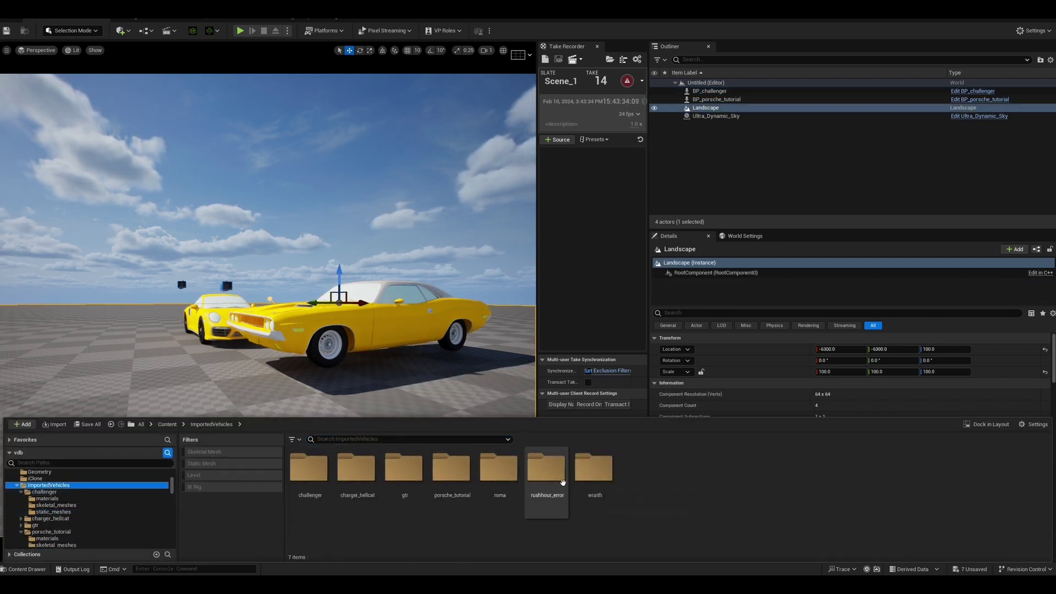
pyautogui.doubleClick(500, 472)
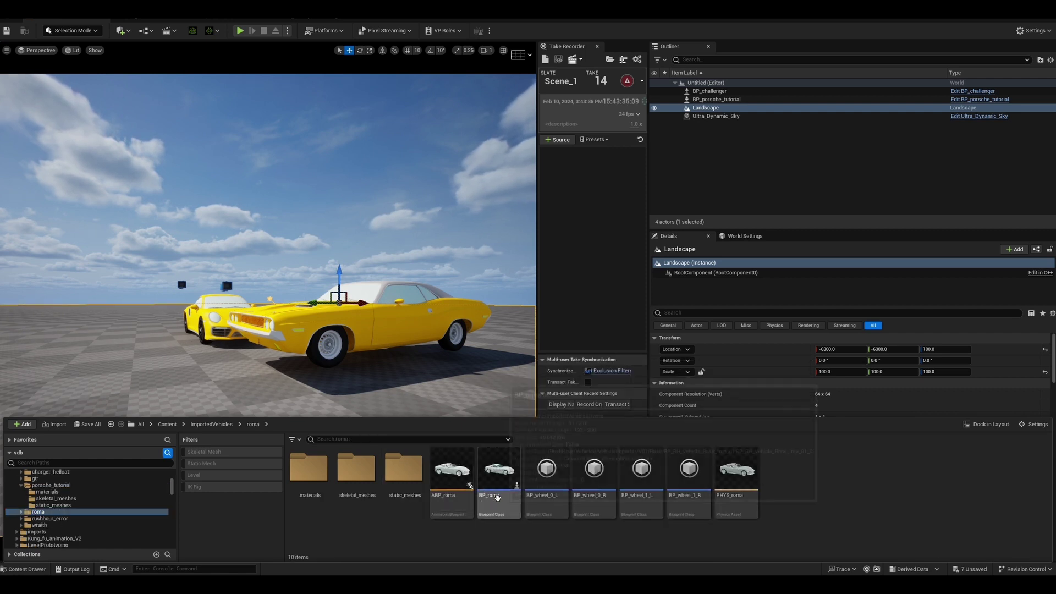
pyautogui.moveTo(499, 474); pyautogui.dragTo(113, 357)
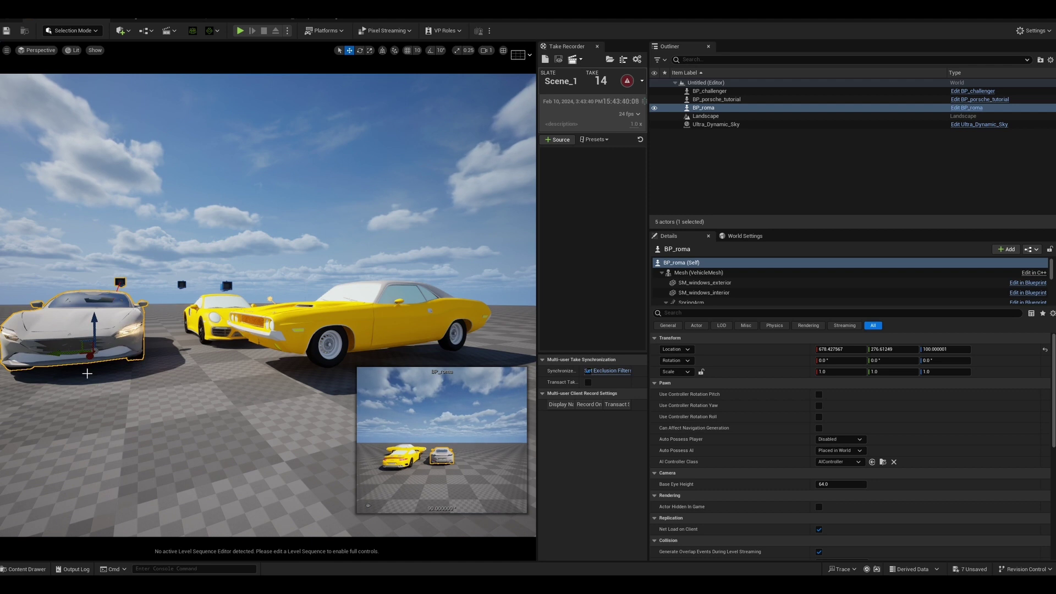
pyautogui.press('f')
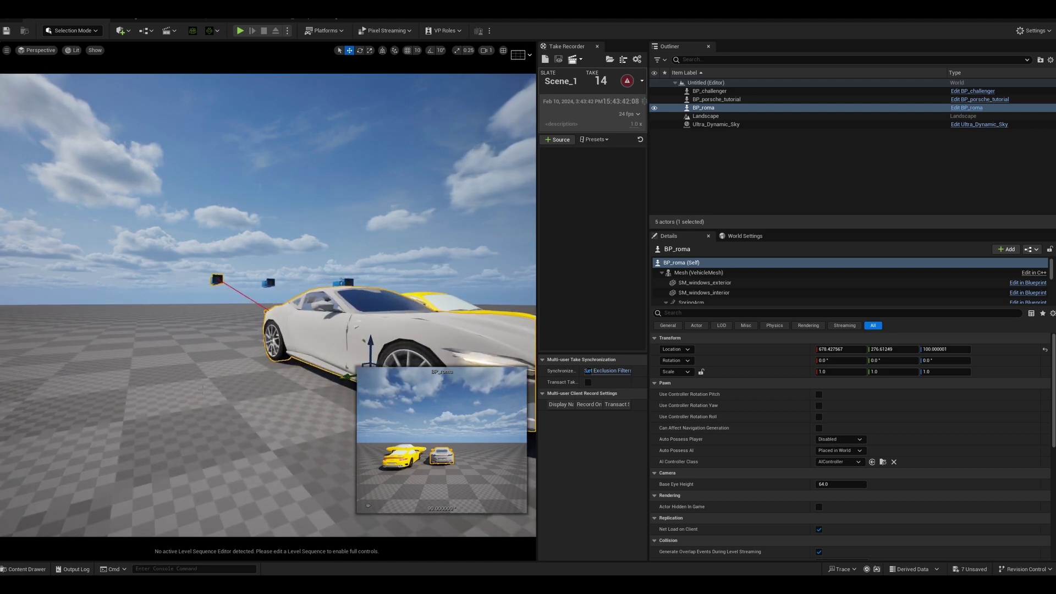
pyautogui.moveTo(268, 305); pyautogui.dragTo(152, 297, button='right')
# - Disable Nanite on all the static meshes in the roma static_meshes folder and check the car in the viewport
pyautogui.hotkey('ctrl', 'space')
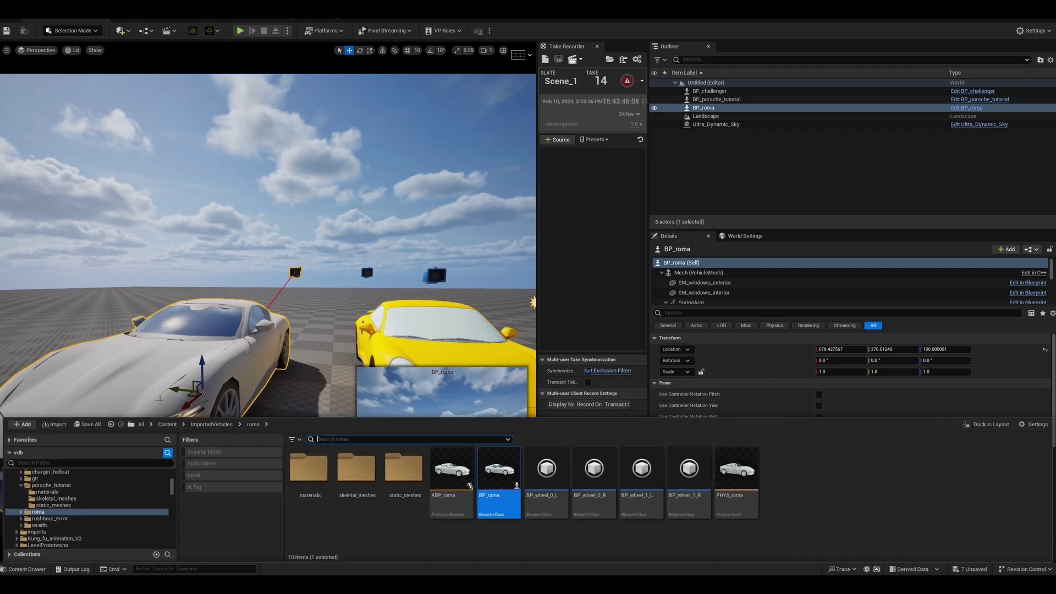
pyautogui.doubleClick(393, 462)
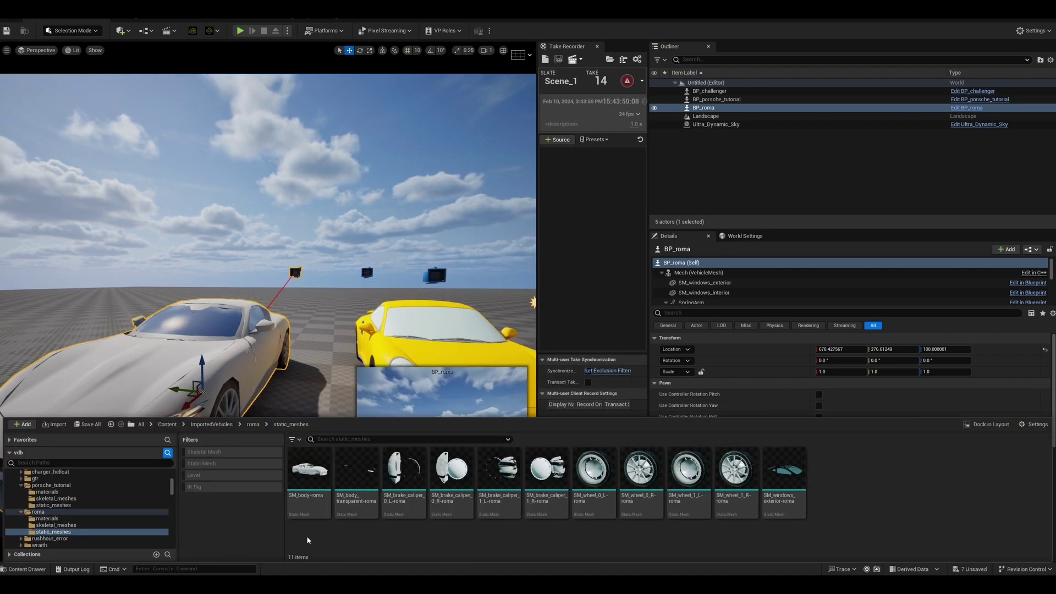
pyautogui.click(783, 473)
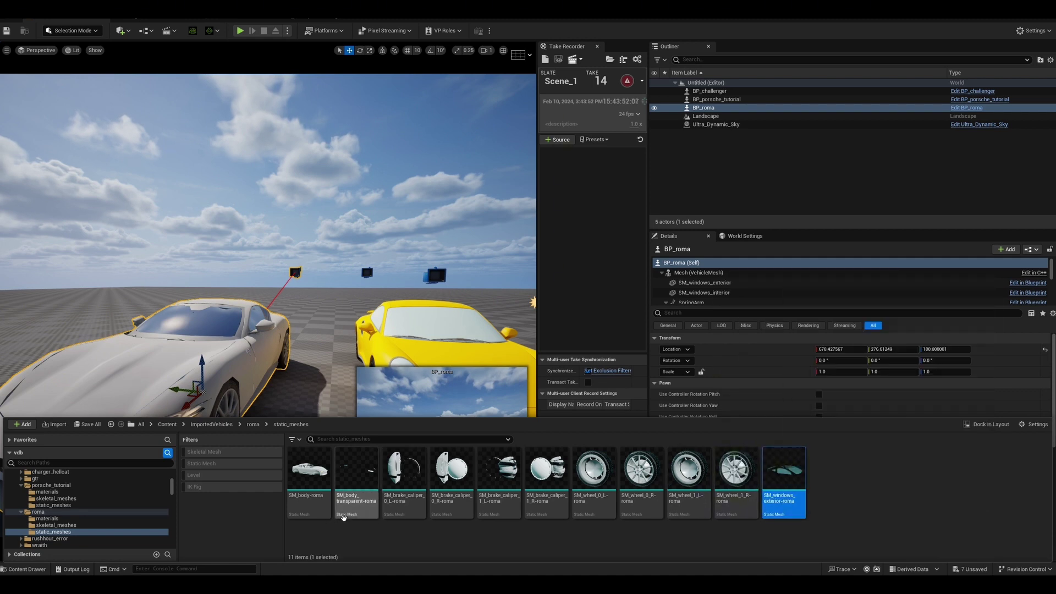
pyautogui.keyDown('shift'); pyautogui.click(310, 485); pyautogui.keyUp('shift')
pyautogui.rightClick(310, 485)
pyautogui.moveTo(352, 282)
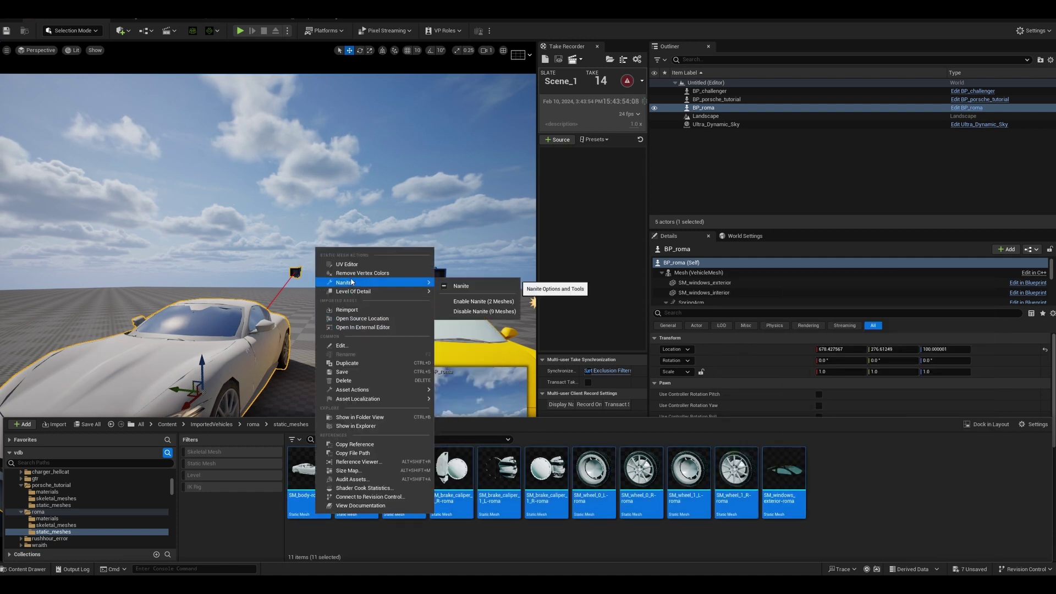
pyautogui.click(481, 302)
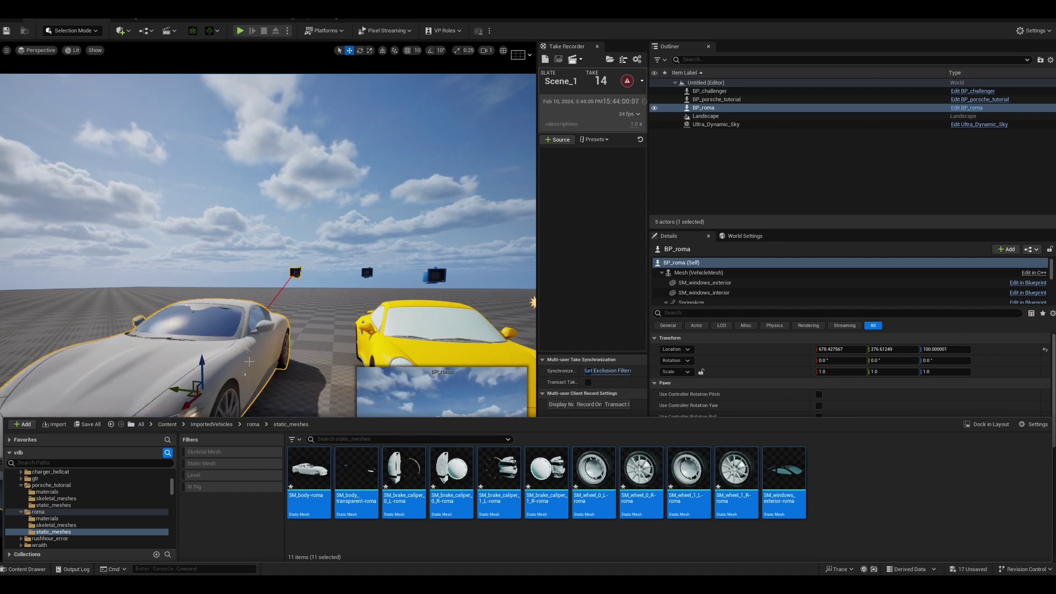
pyautogui.keyDown('alt'); pyautogui.moveTo(267, 305); pyautogui.dragTo(187, 316); pyautogui.keyUp('alt')
pyautogui.keyDown('alt'); pyautogui.moveTo(167, 363); pyautogui.dragTo(198, 373); pyautogui.keyUp('alt')
# - Disable Nanite on all the static meshes in the charger_hellcat static_meshes folder
pyautogui.hotkey('ctrl', 'space')
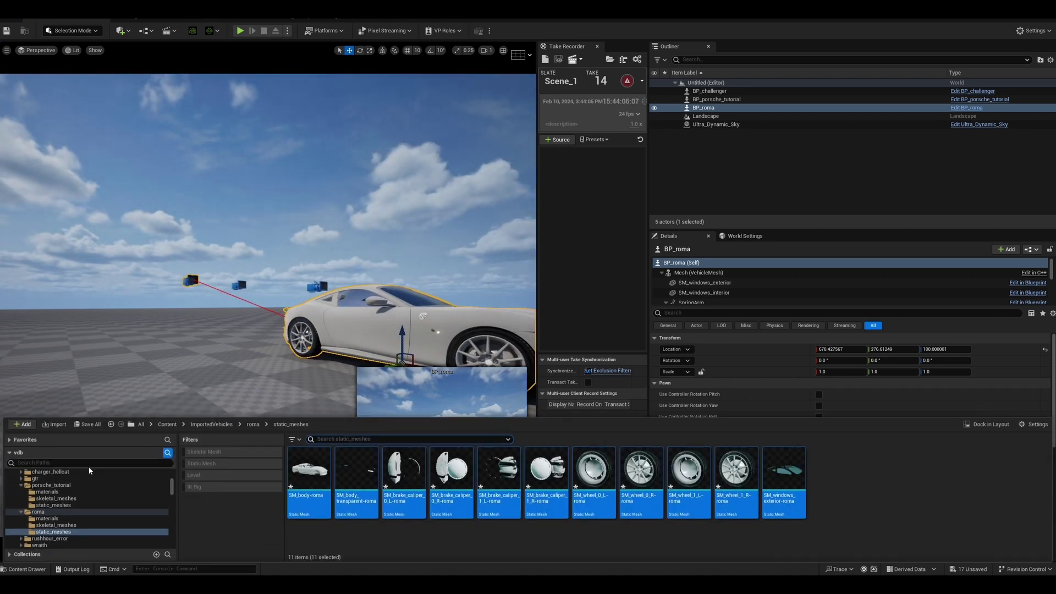
pyautogui.click(50, 471)
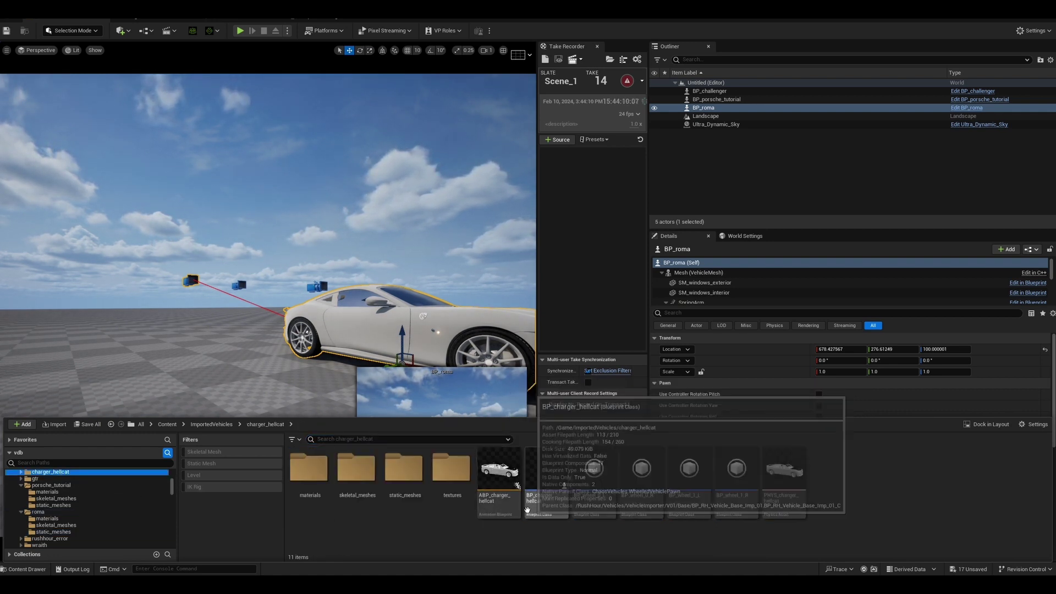
pyautogui.doubleClick(396, 480)
pyautogui.click(308, 471)
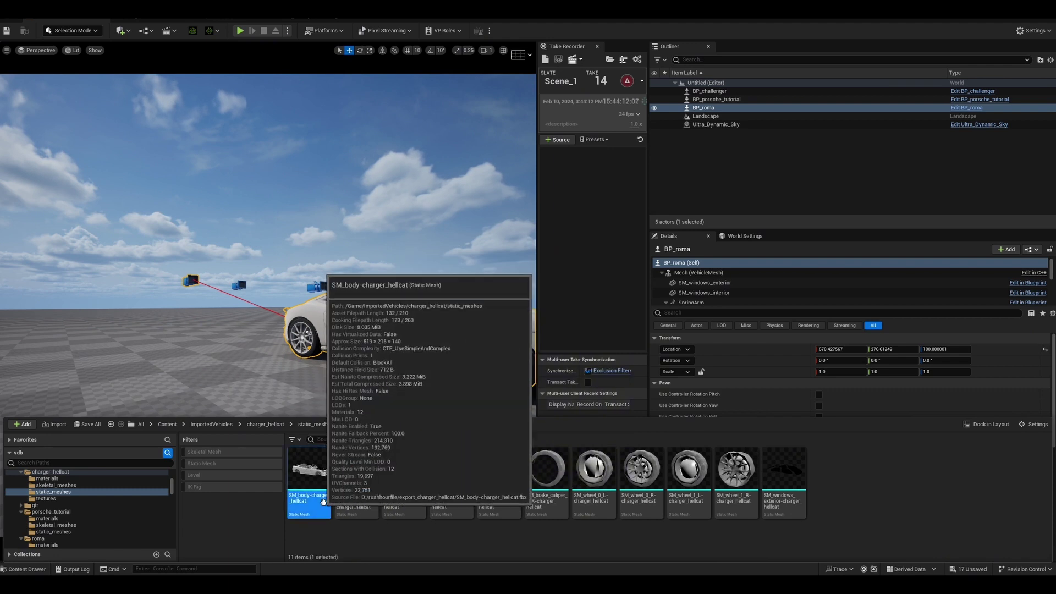
pyautogui.keyDown('shift'); pyautogui.click(784, 479); pyautogui.keyUp('shift')
pyautogui.rightClick(783, 481)
pyautogui.moveTo(818, 276)
pyautogui.click(947, 300)
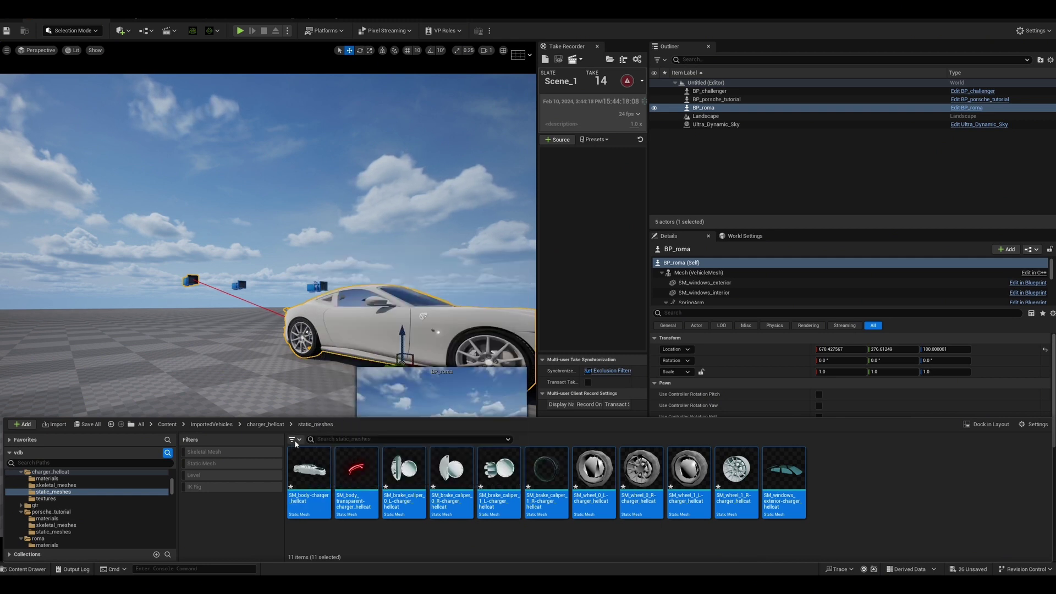
# - Place the BP_charger_hellcat blueprint from the charger_hellcat folder on the landscape beside the Roma
pyautogui.click(48, 478)
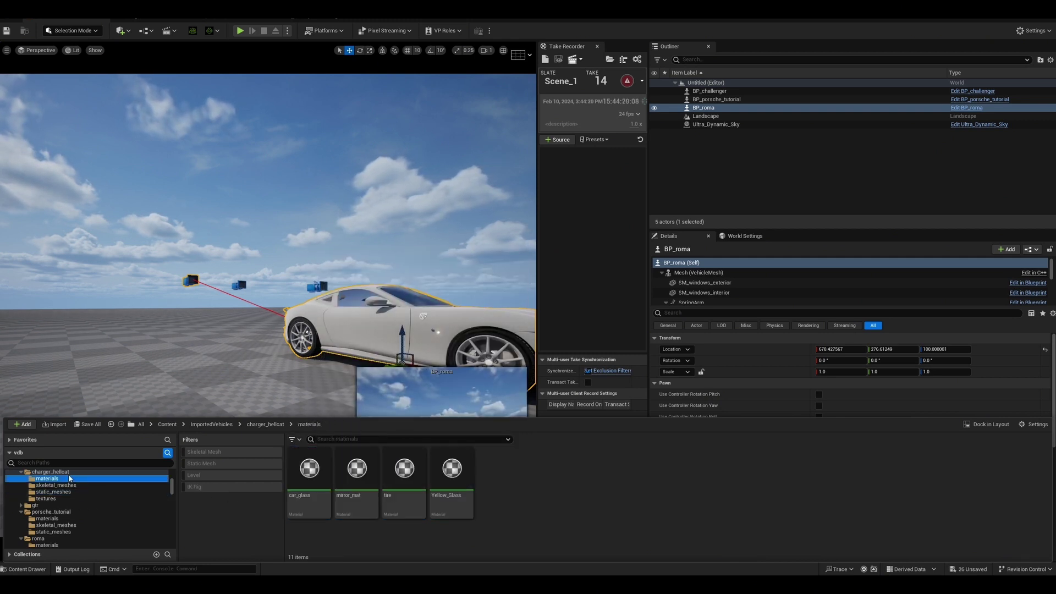
pyautogui.click(110, 472)
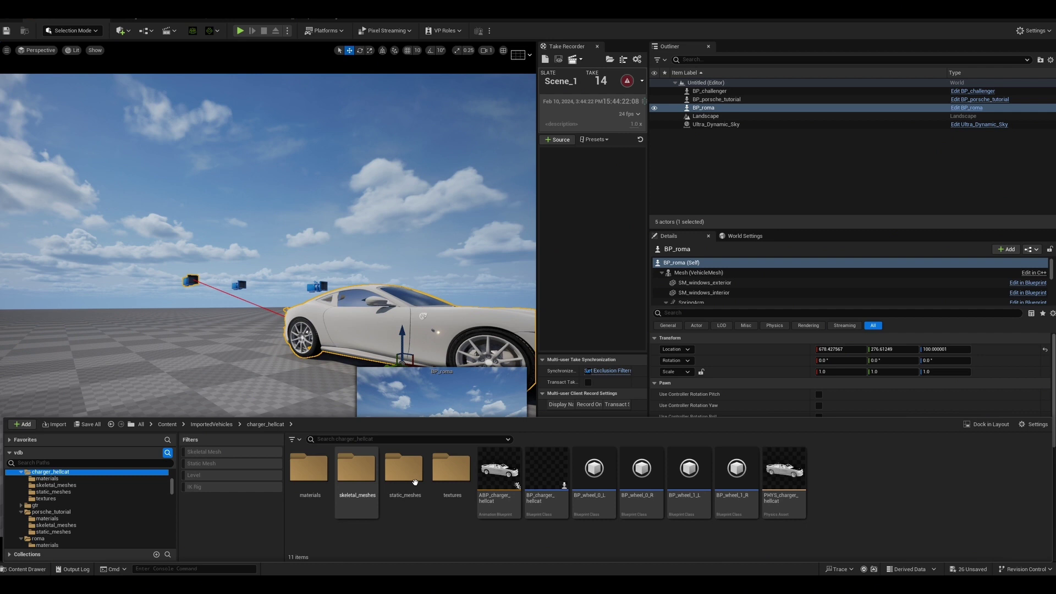
pyautogui.moveTo(546, 507); pyautogui.dragTo(111, 377)
# - Examine the placed Charger Hellcat and the Roma from several angles in the viewport, then clear the selection
pyautogui.moveTo(129, 383); pyautogui.dragTo(416, 402, button='right')
pyautogui.press('a')
pyautogui.press('a')
pyautogui.press('a')
pyautogui.press('a')
pyautogui.press('q')
pyautogui.press('a')
pyautogui.press('d')
pyautogui.press('e')
pyautogui.press('q')
pyautogui.press('d')
pyautogui.press('a')
pyautogui.press('e')
pyautogui.press('s')
pyautogui.press('w')
pyautogui.press('s')
pyautogui.press('s')
pyautogui.moveTo(273, 423); pyautogui.dragTo(253, 410, button='right')
pyautogui.press('a')
pyautogui.press('d')
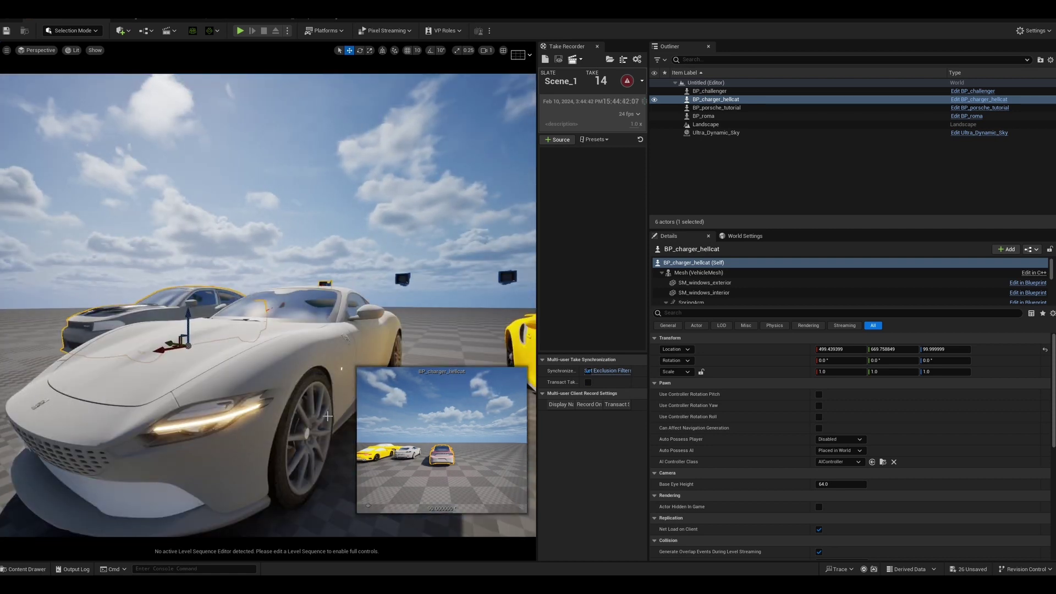
pyautogui.press('Escape')
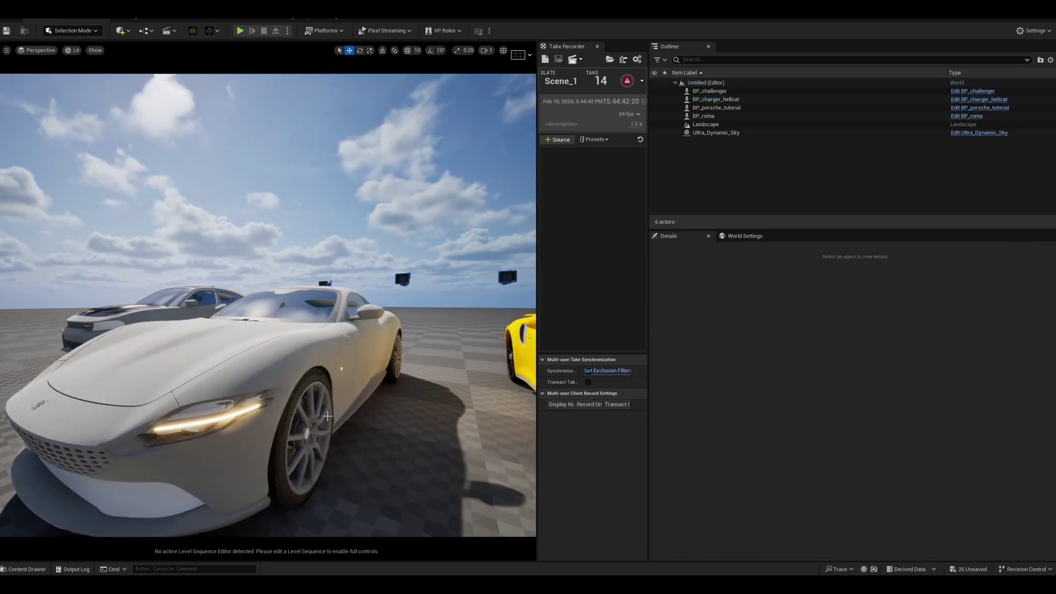
# - Search the content folders for "RUSH HOUR" and open the Blueprints folder of Rush Hour - Vehicle Animator Content
pyautogui.click(25, 568)
pyautogui.scroll(-2, 107, 494)
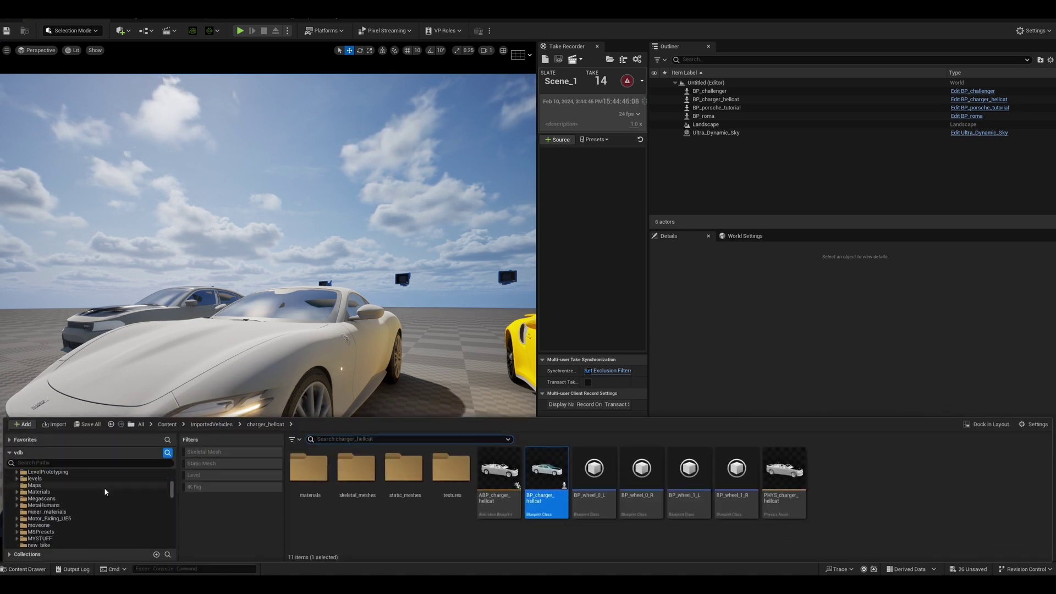
pyautogui.scroll(-5, 106, 491)
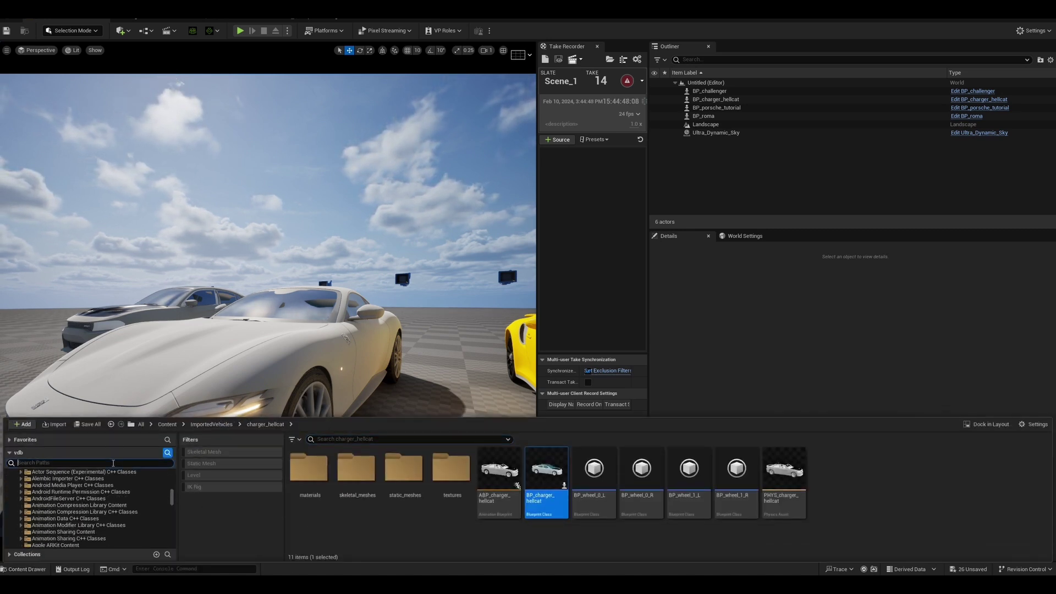
pyautogui.write('RUSH HOUR')
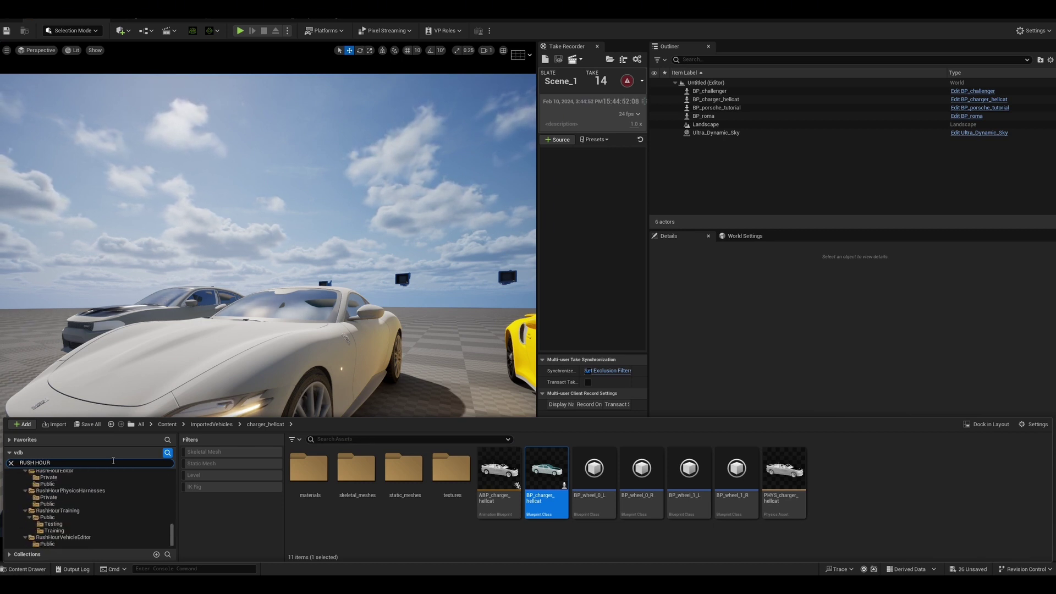
pyautogui.scroll(2, 103, 514)
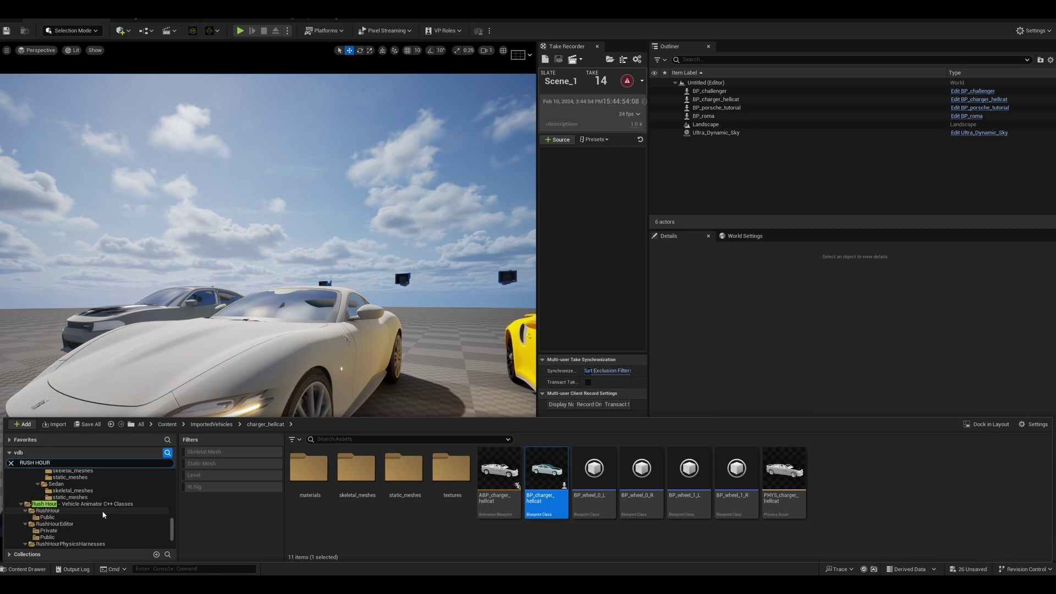
pyautogui.scroll(5, 105, 513)
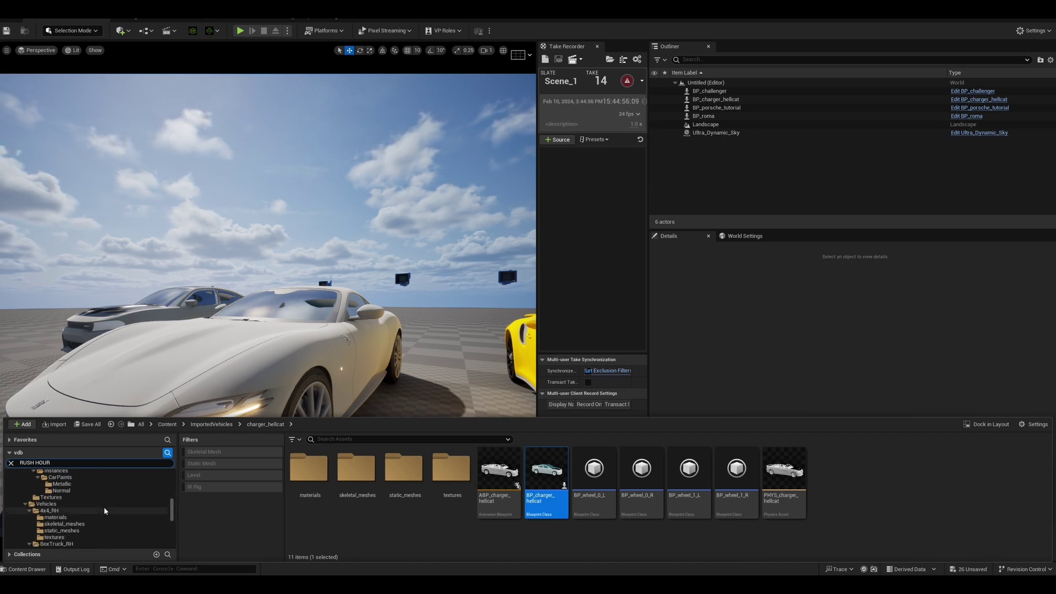
pyautogui.scroll(3, 104, 512)
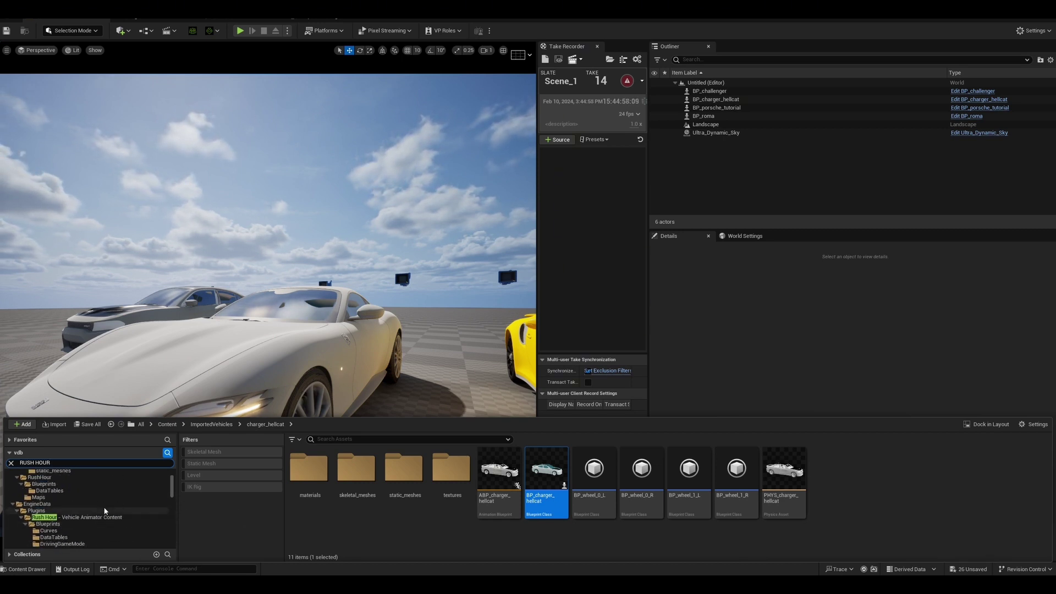
pyautogui.click(78, 517)
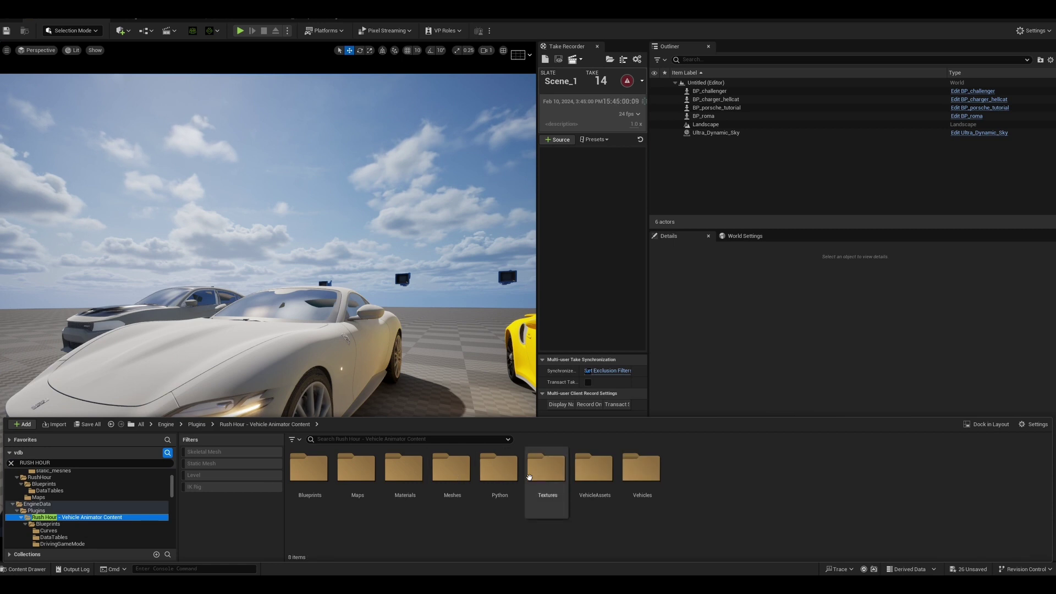
pyautogui.click(320, 479)
pyautogui.doubleClick(320, 479)
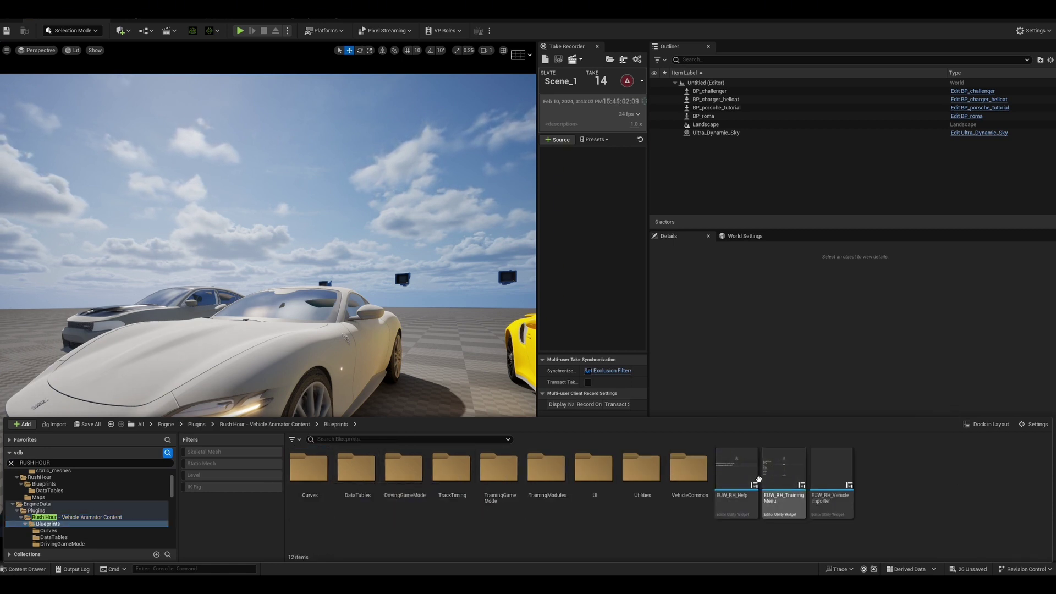
# - Run the EUW_RH_TrainingMenu editor utility widget and load the vehicle training environment
pyautogui.rightClick(771, 500)
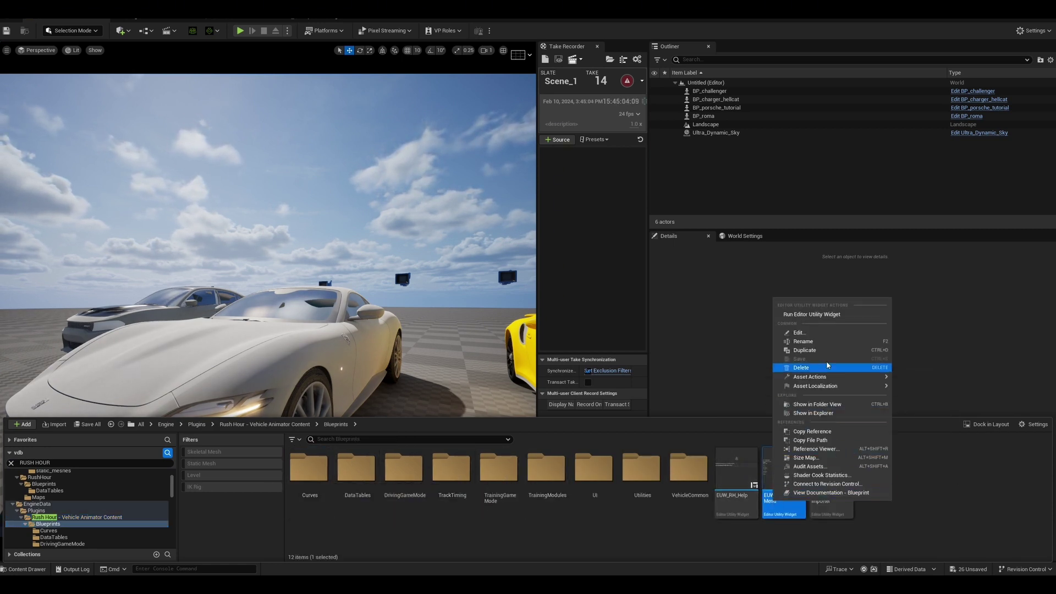
pyautogui.click(832, 314)
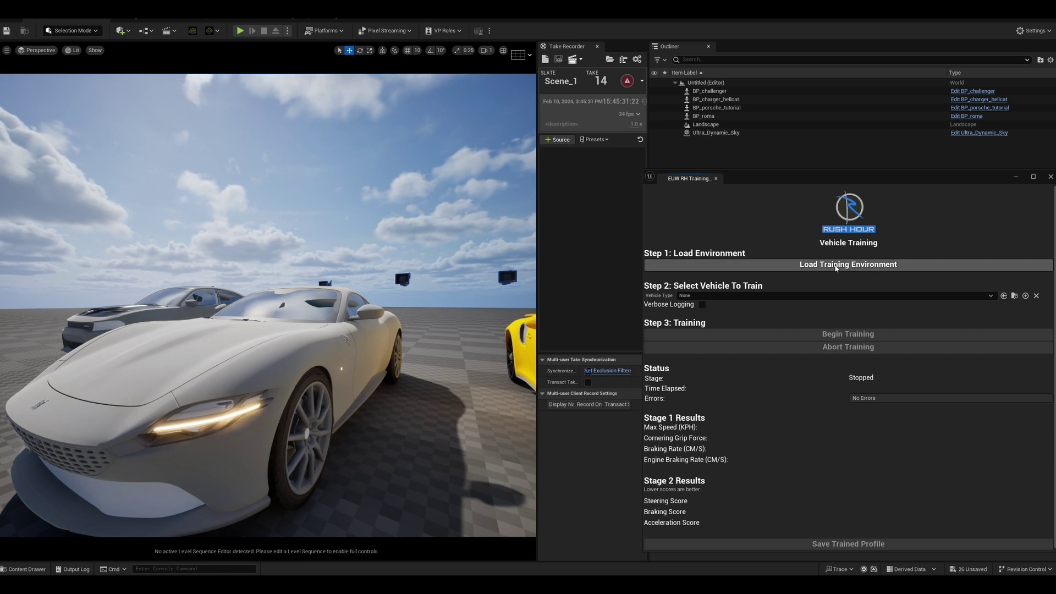
pyautogui.click(835, 265)
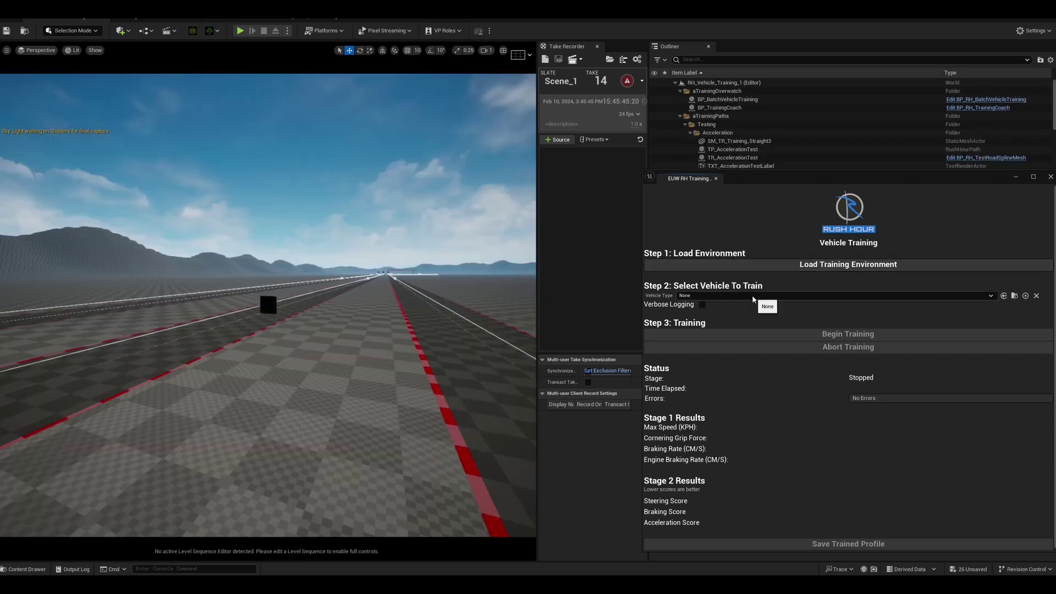
pyautogui.scroll(-6, 390, 314)
pyautogui.moveTo(389, 313); pyautogui.dragTo(335, 318, button='middle')
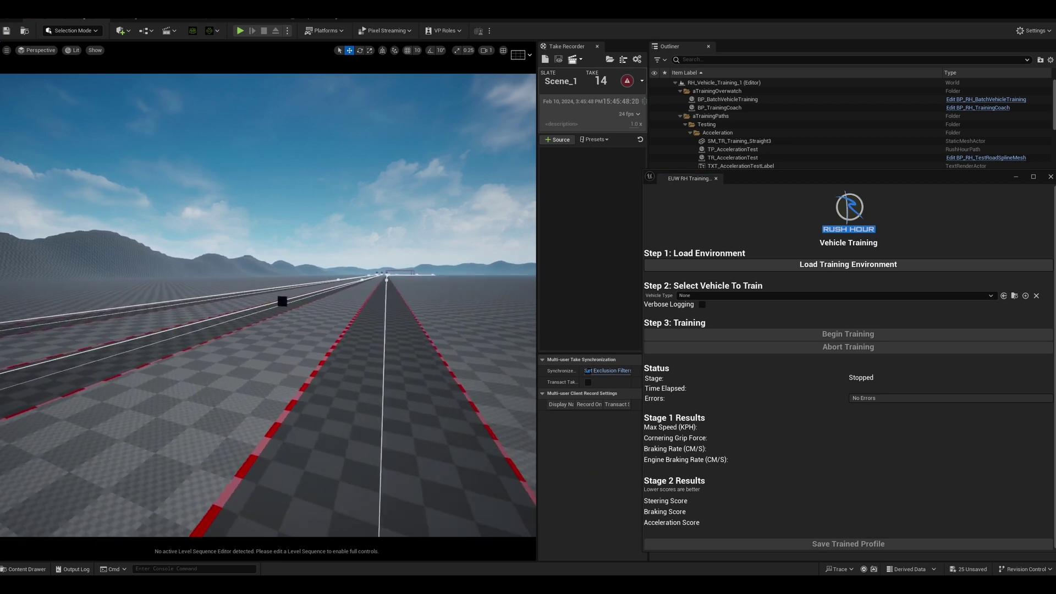
# - Set the vehicle type to BP_porsche_tutorial and begin the training
pyautogui.click(990, 295)
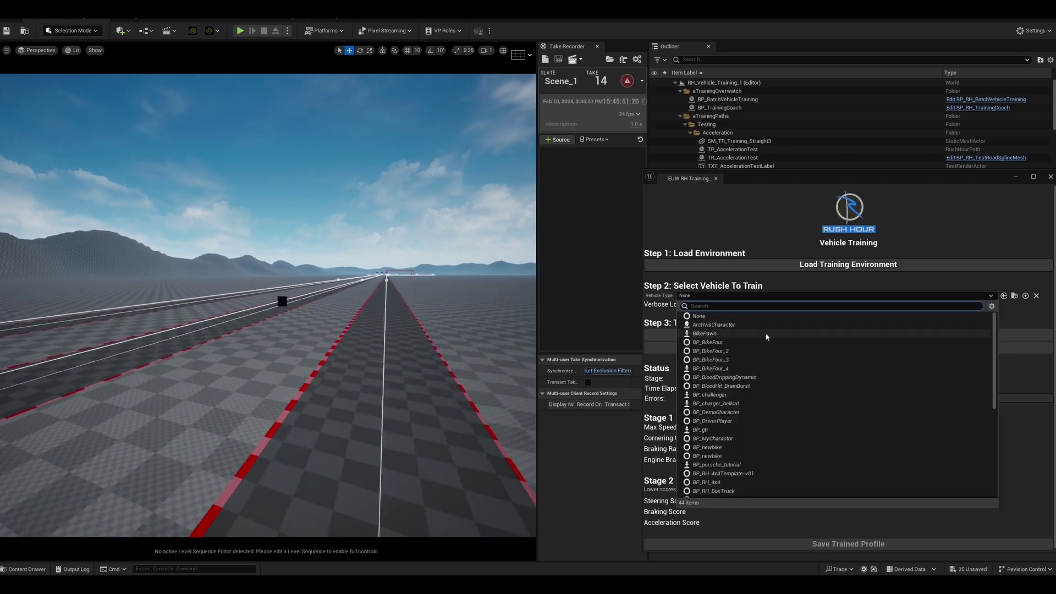
pyautogui.click(737, 464)
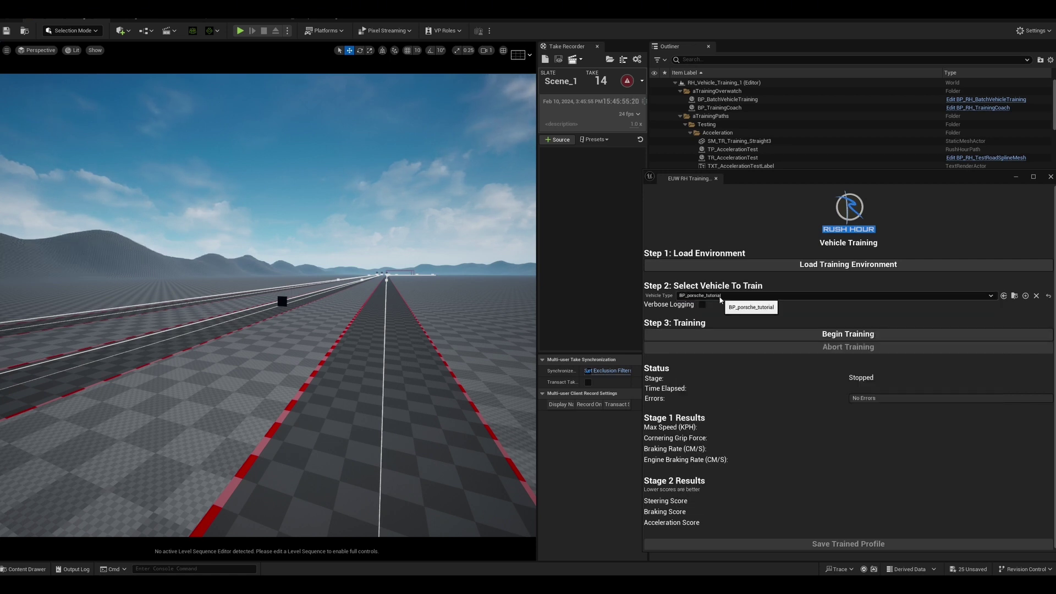
pyautogui.click(870, 333)
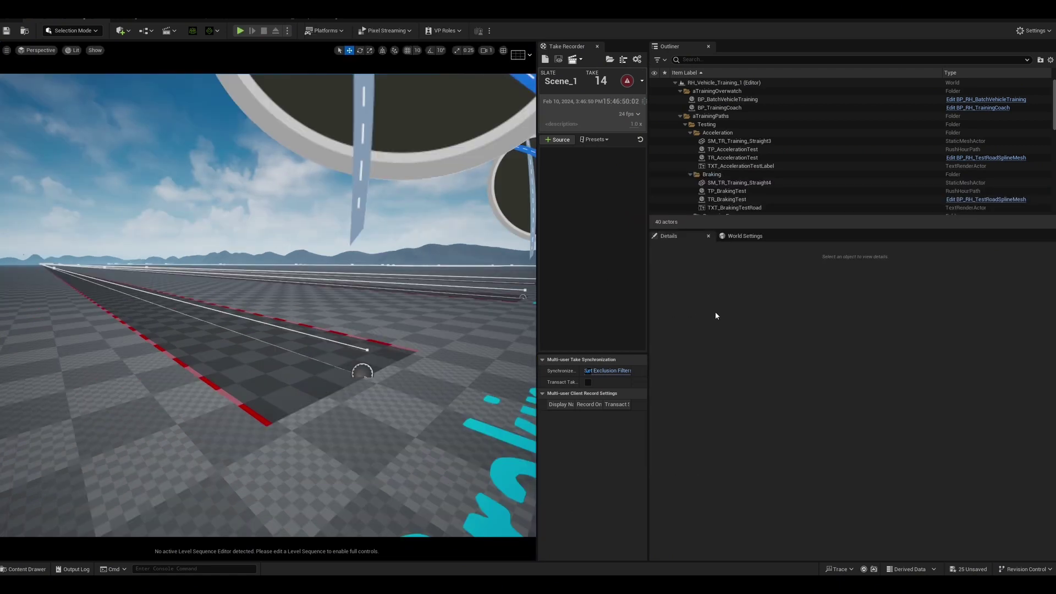
# - Open the PHYS_porsche_tutorial physics asset from the porsche_tutorial folder under ImportedVehicles
pyautogui.click(44, 566)
pyautogui.scroll(3, 85, 490)
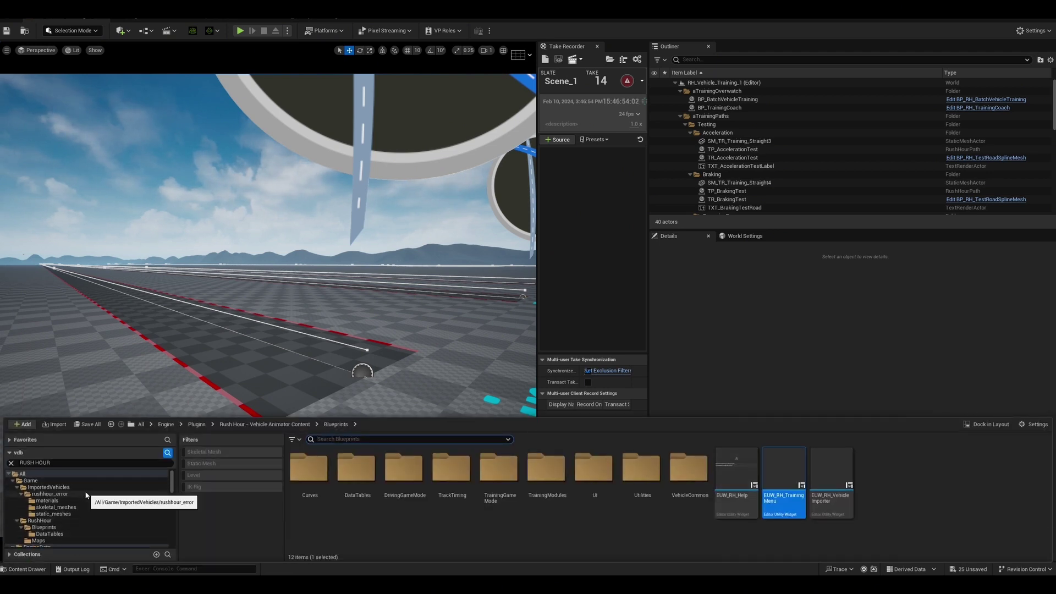
pyautogui.click(87, 488)
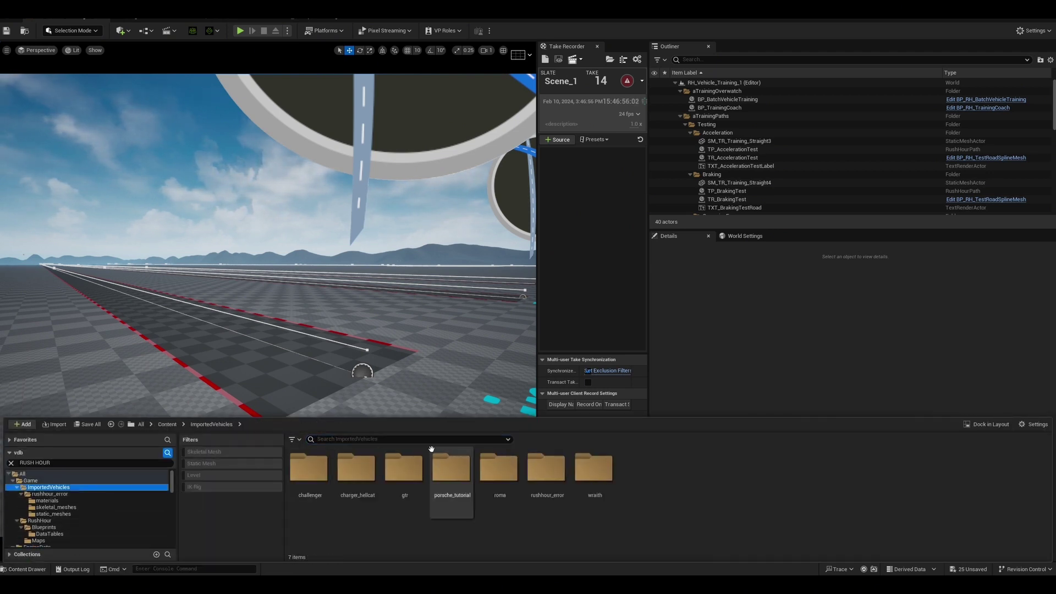
pyautogui.doubleClick(451, 470)
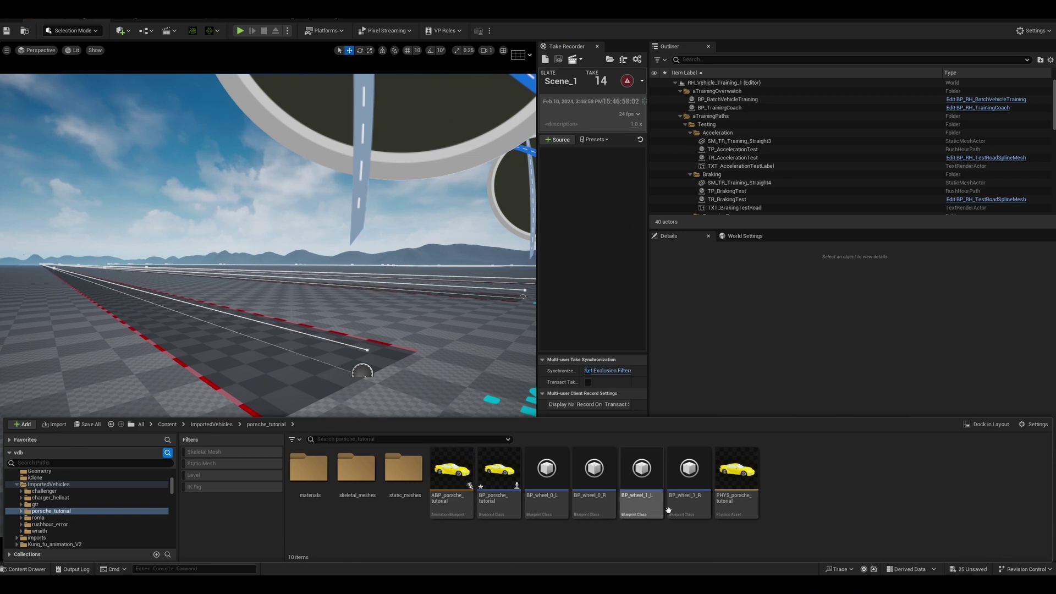
pyautogui.hotkey('ctrl', 'space')
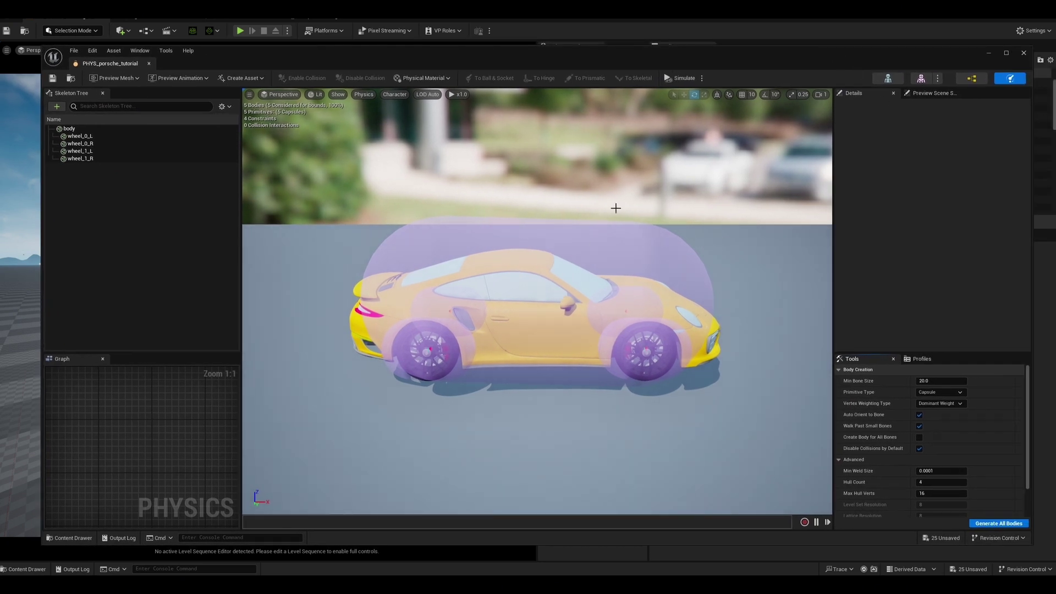
# - Regenerate the body bone's collision as a Single Convex Hull with Max Hull Verts set to 32
pyautogui.click(169, 129)
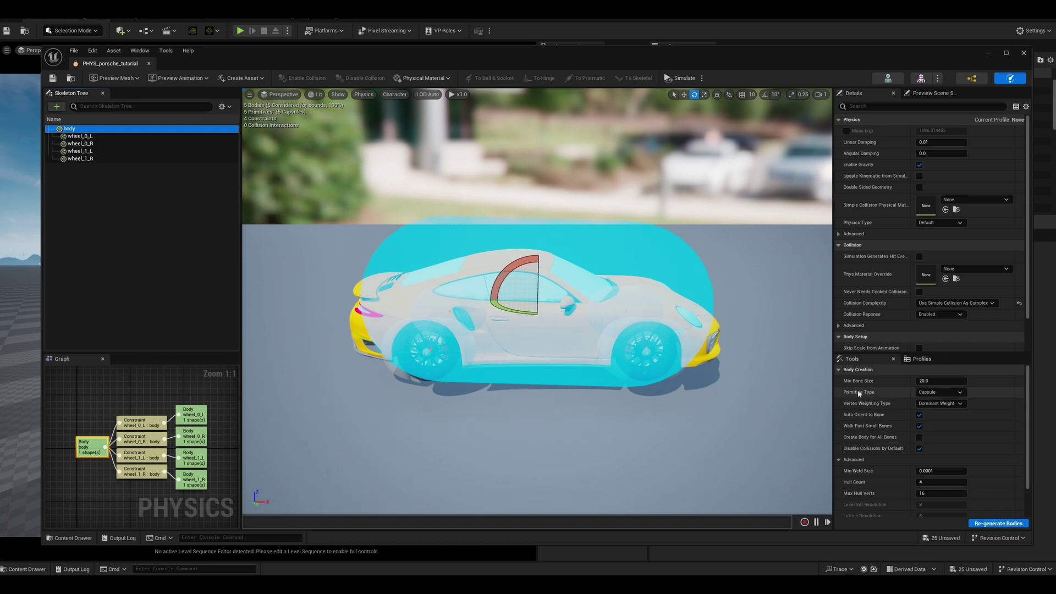
pyautogui.click(957, 392)
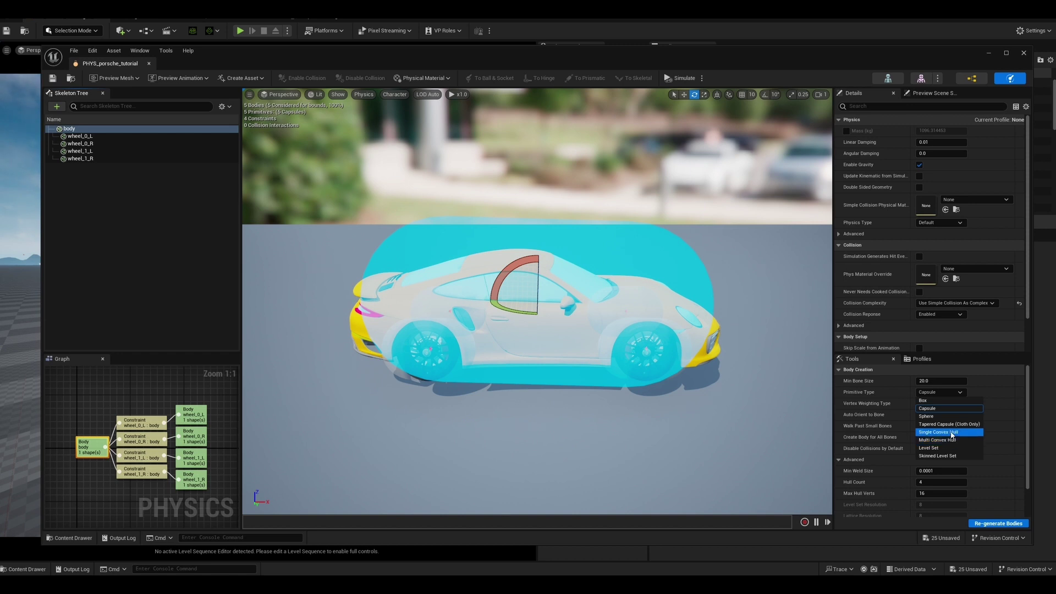
pyautogui.click(952, 433)
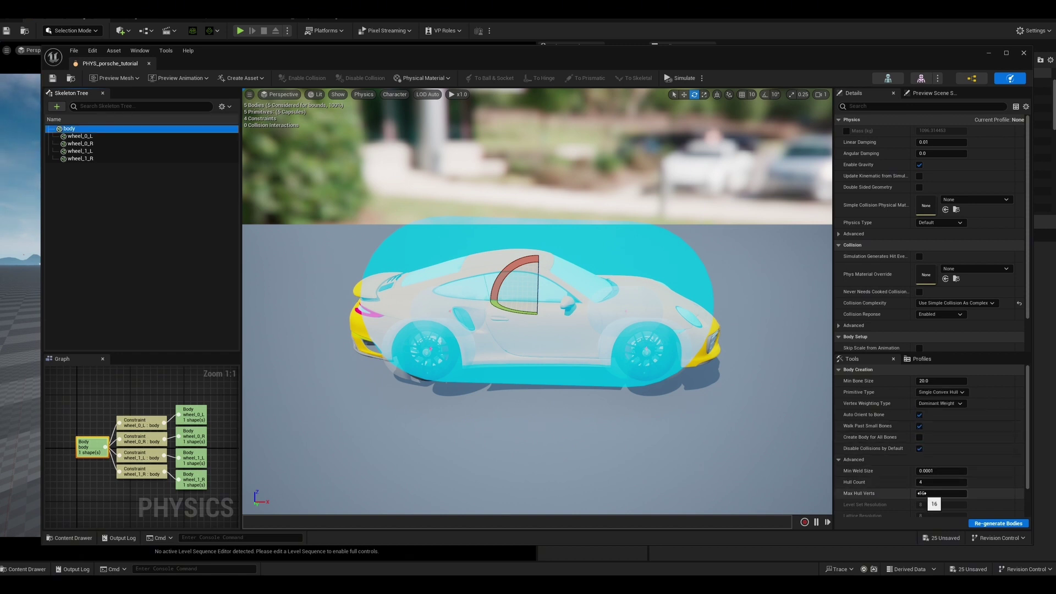
pyautogui.click(922, 493)
pyautogui.write('32')
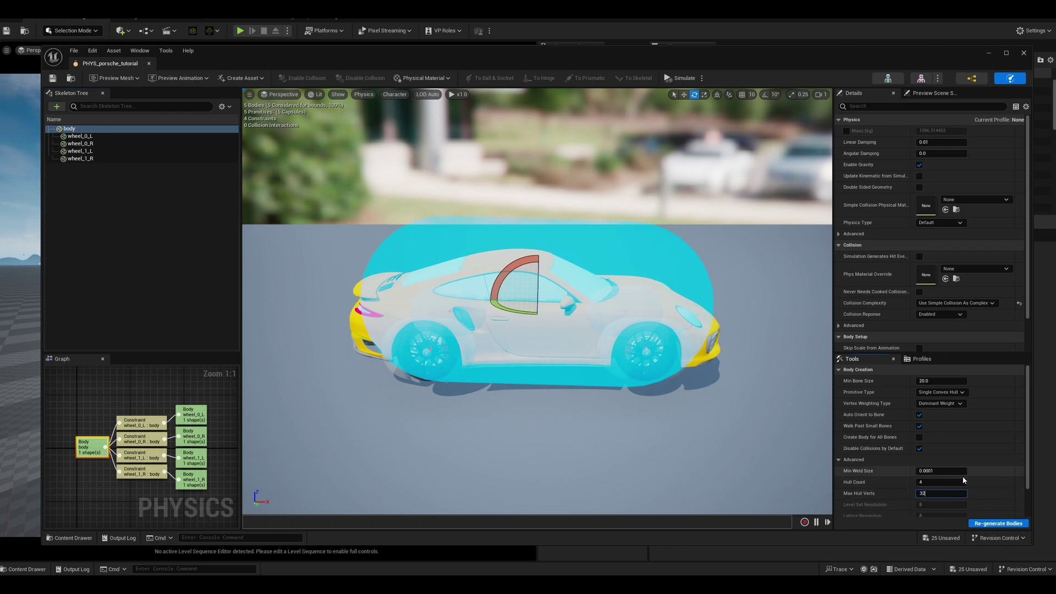
pyautogui.click(993, 524)
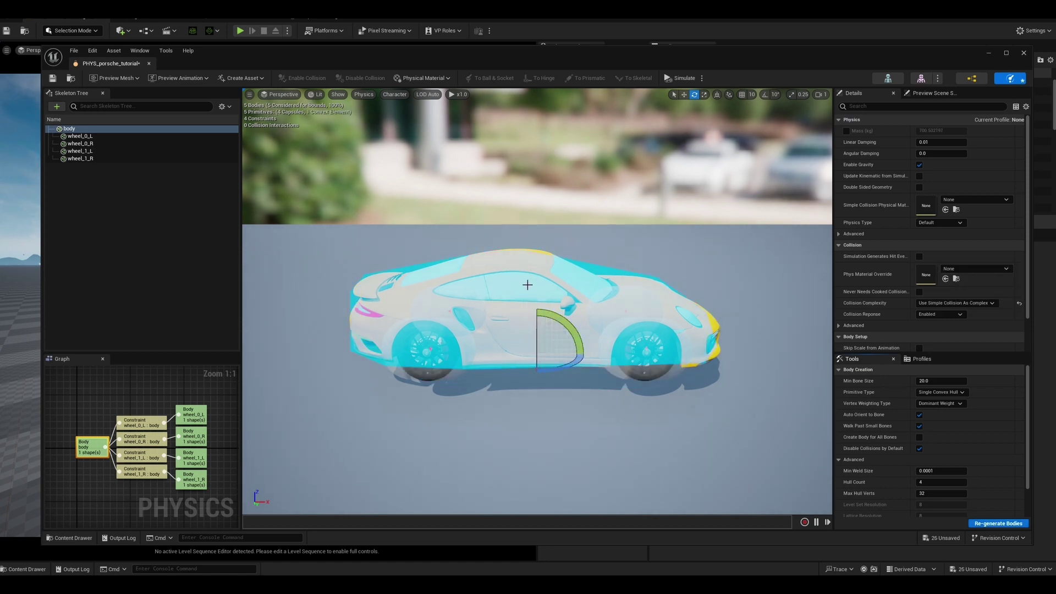
# - Regenerate the collision bodies of all four wheel bones as Sphere primitives, then save and close the physics asset
pyautogui.click(101, 135)
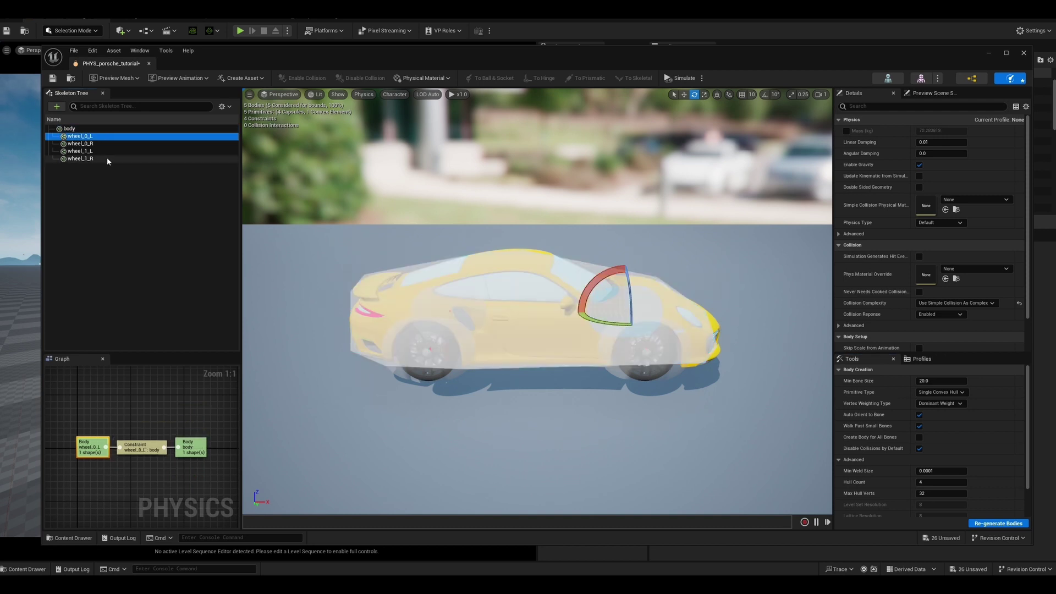
pyautogui.keyDown('shift'); pyautogui.click(107, 158); pyautogui.keyUp('shift')
pyautogui.click(960, 393)
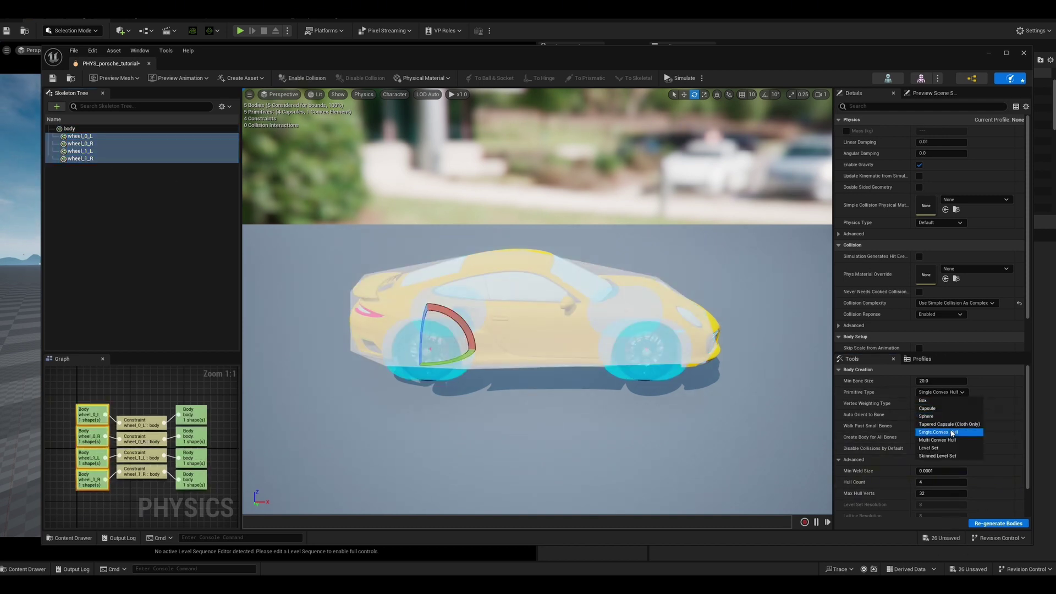
pyautogui.click(948, 418)
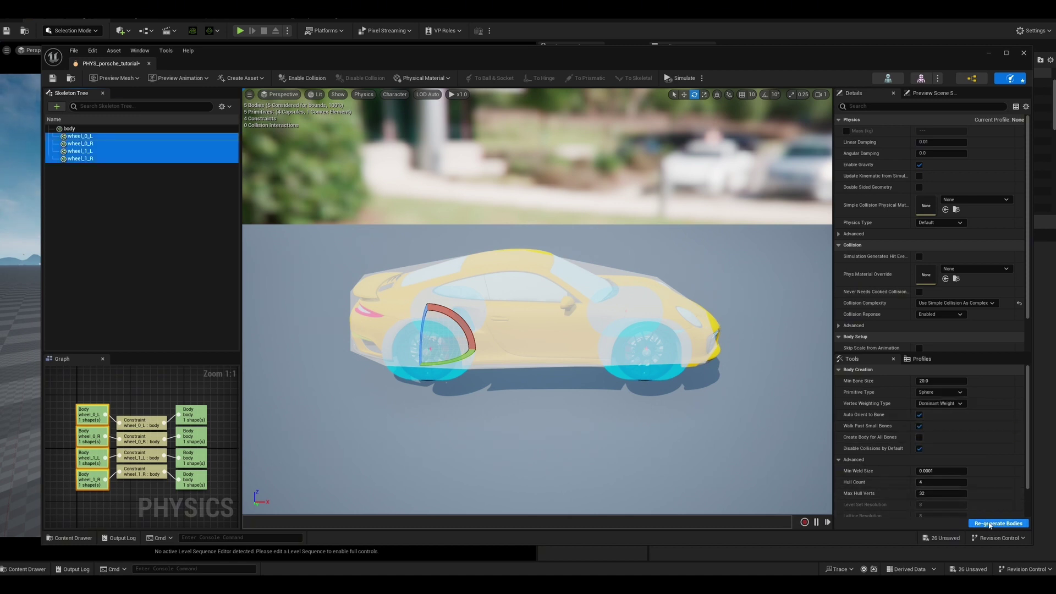
pyautogui.click(988, 523)
pyautogui.moveTo(626, 398); pyautogui.dragTo(624, 395, button='middle')
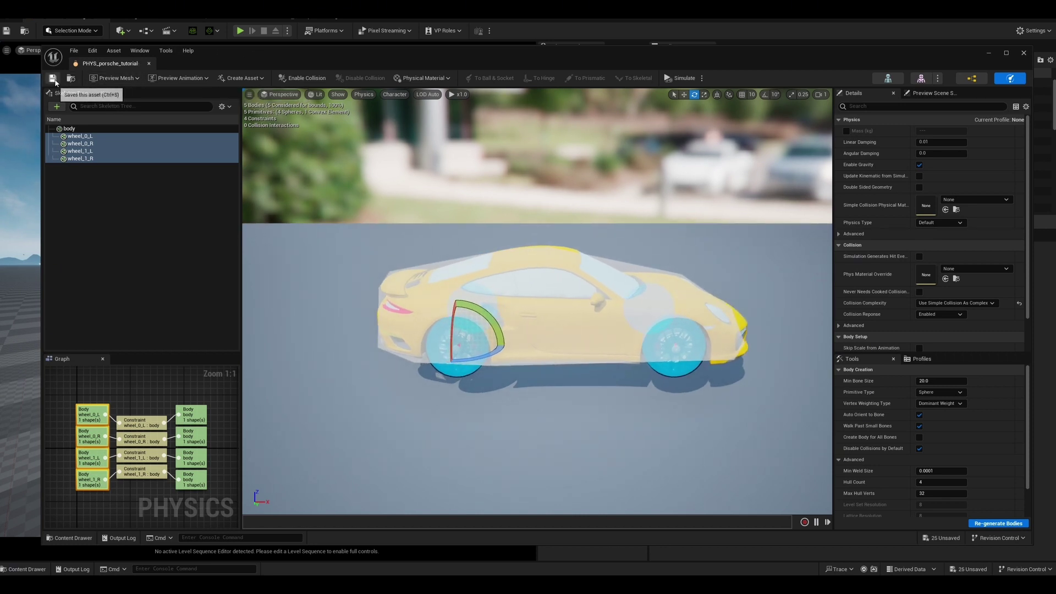
pyautogui.click(1024, 54)
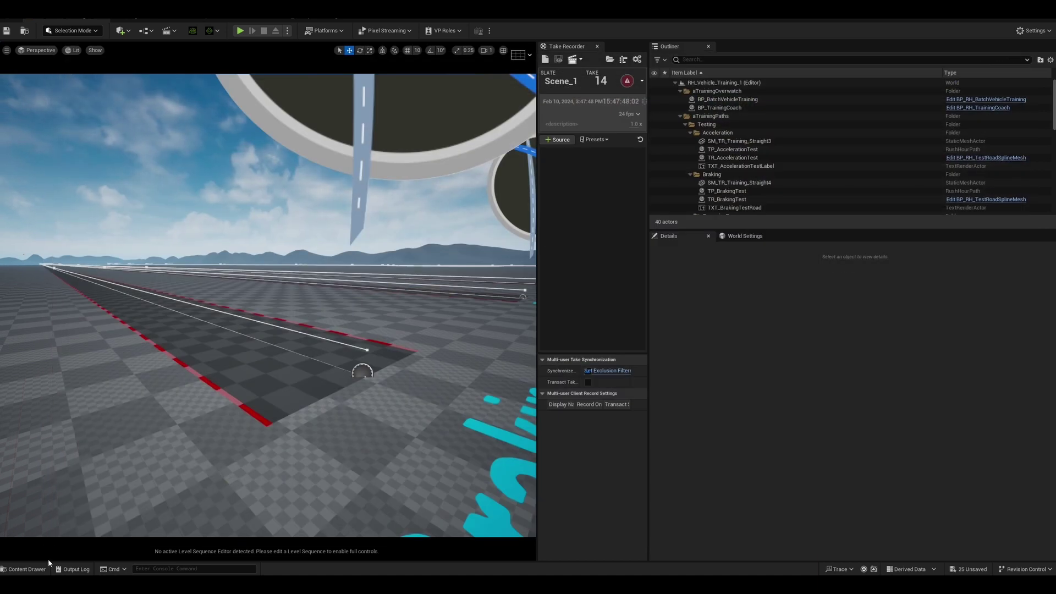
# - Run the EUW_RH_TrainingMenu editor utility widget from the Blueprints folder of Rush Hour - Vehicle Animator Content
pyautogui.click(33, 569)
pyautogui.scroll(-10, 110, 508)
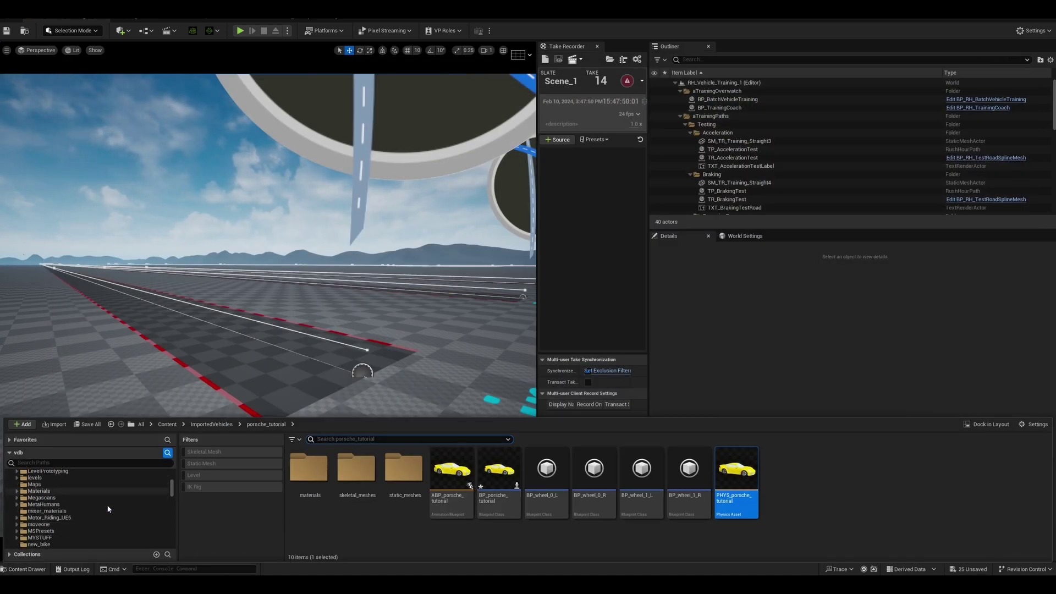
pyautogui.scroll(-10, 115, 507)
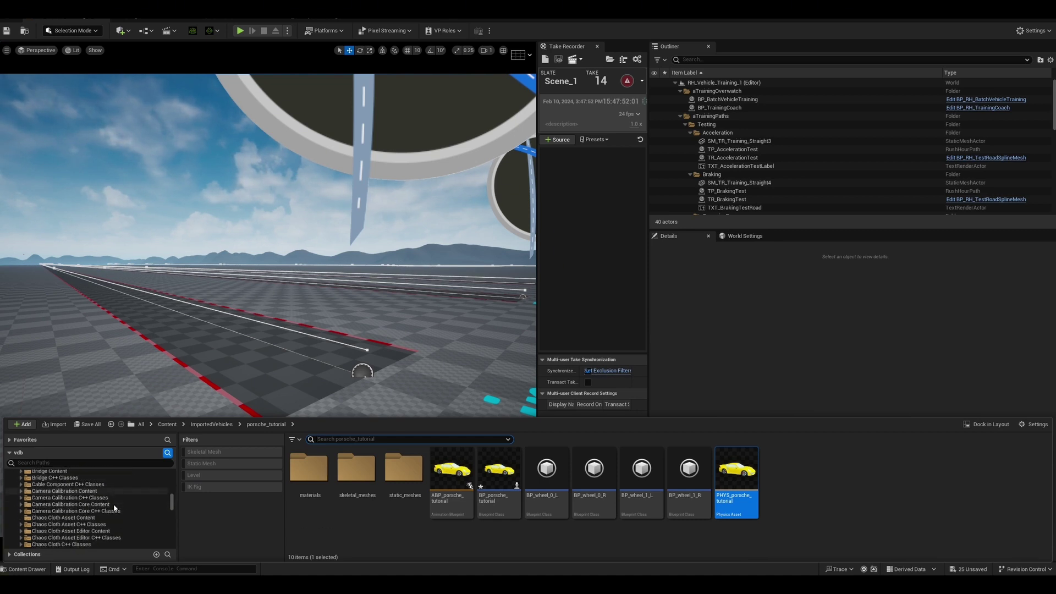
pyautogui.scroll(-10, 115, 508)
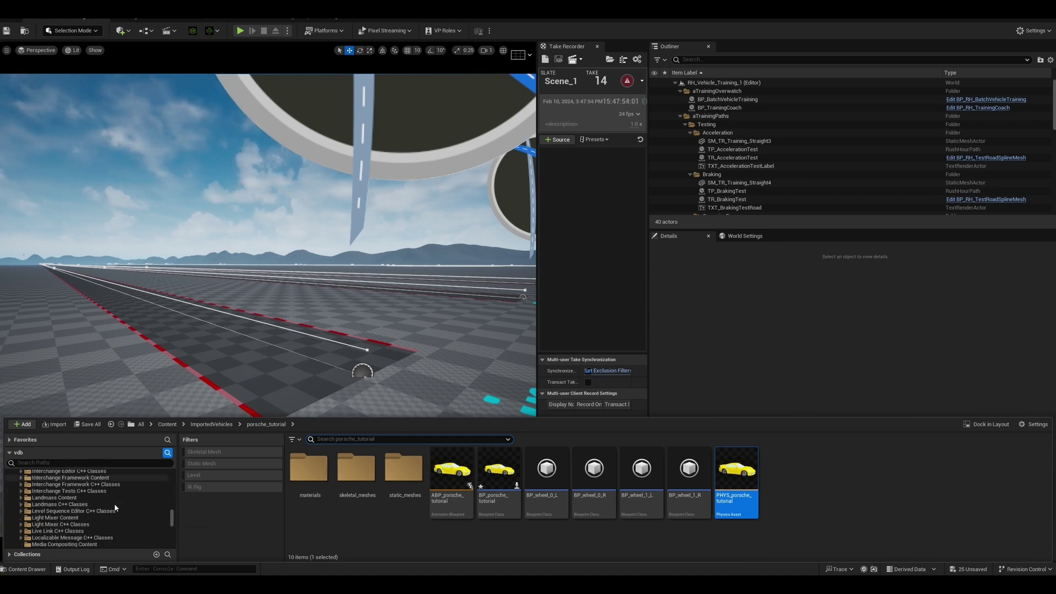
pyautogui.scroll(-5, 116, 509)
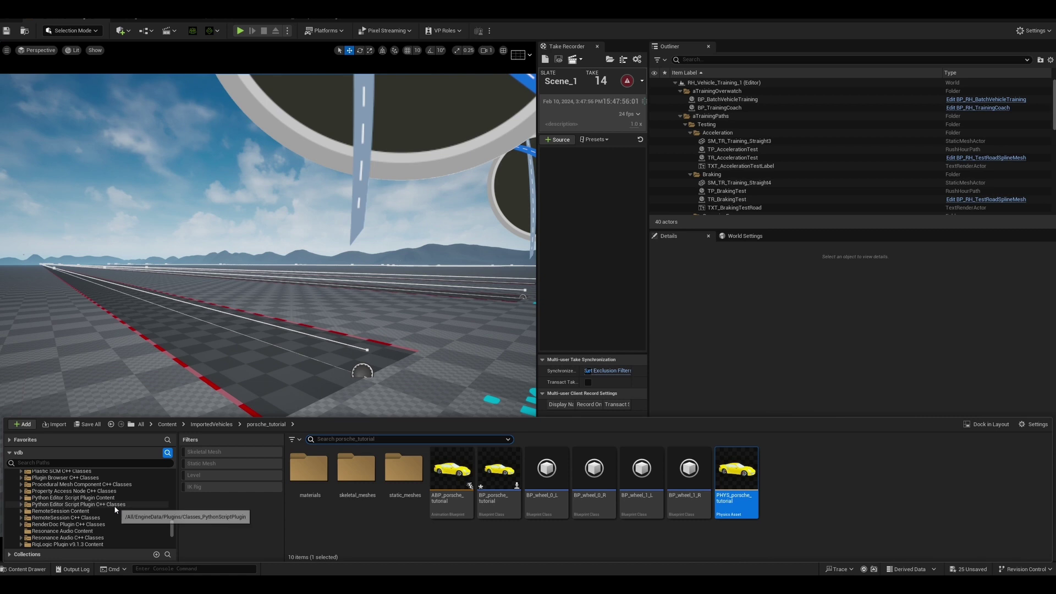
pyautogui.doubleClick(117, 505)
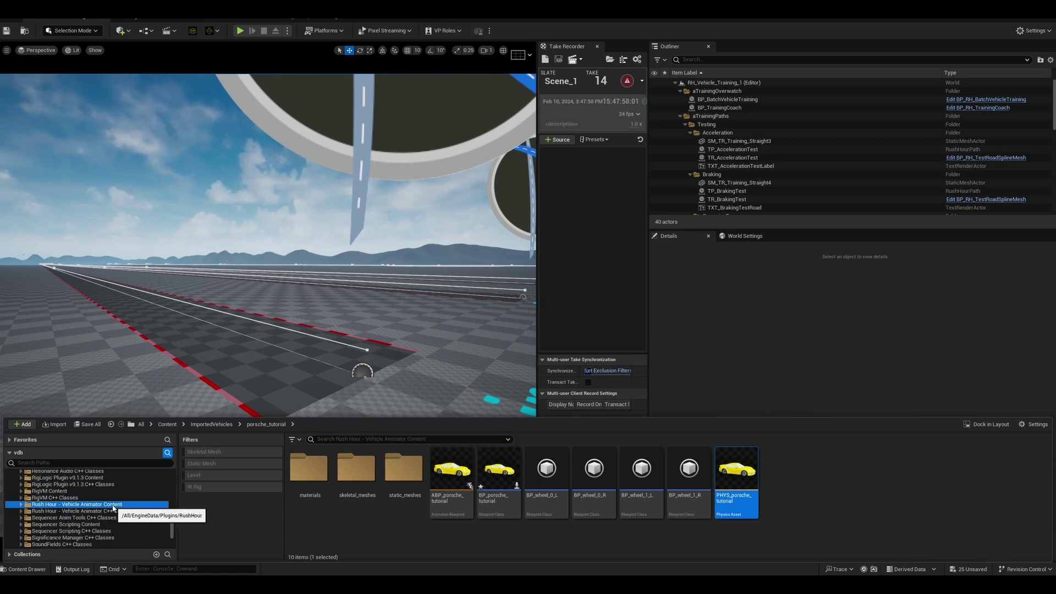
pyautogui.doubleClick(308, 470)
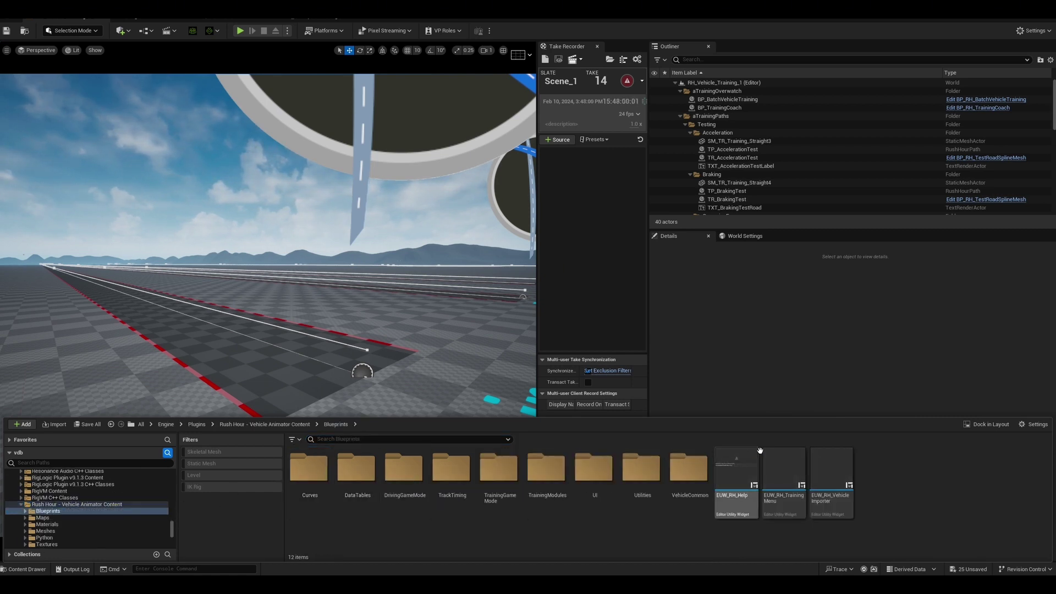
pyautogui.rightClick(789, 504)
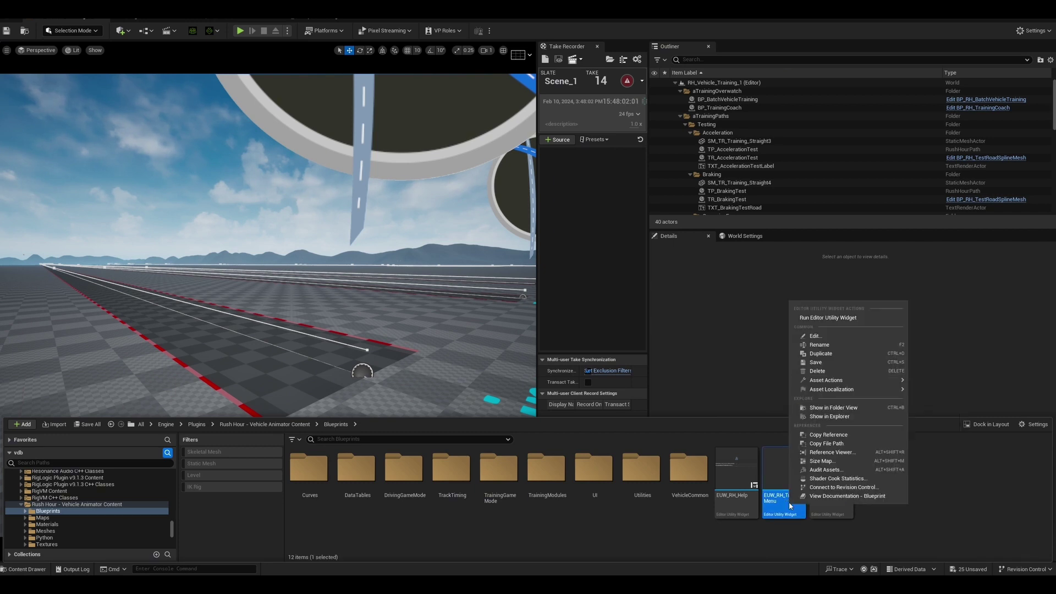
pyautogui.click(822, 317)
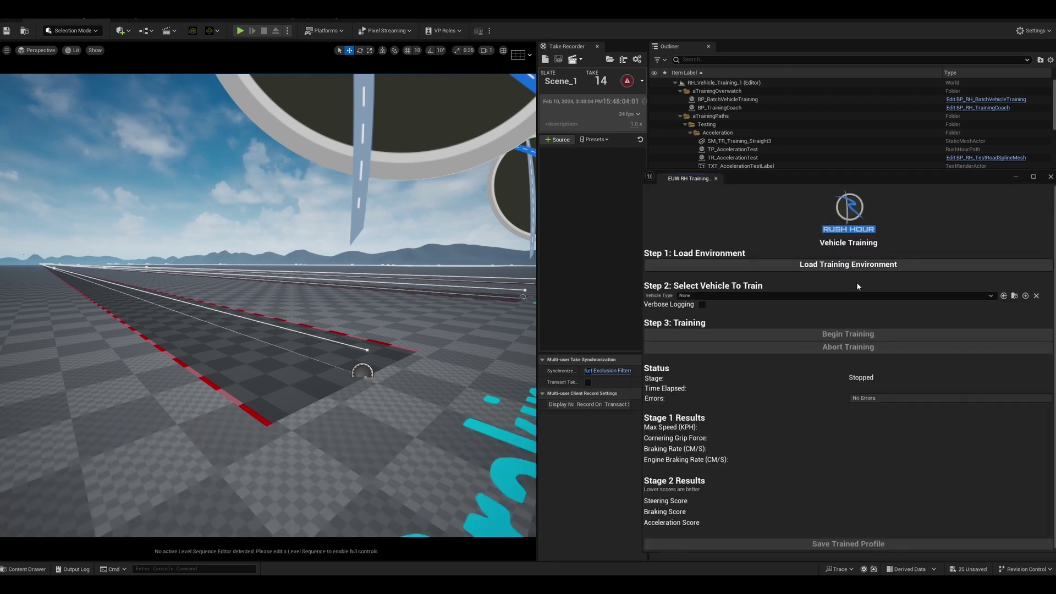
# - Select BP_porsche_tutorial as the vehicle to train and start the training again
pyautogui.click(922, 295)
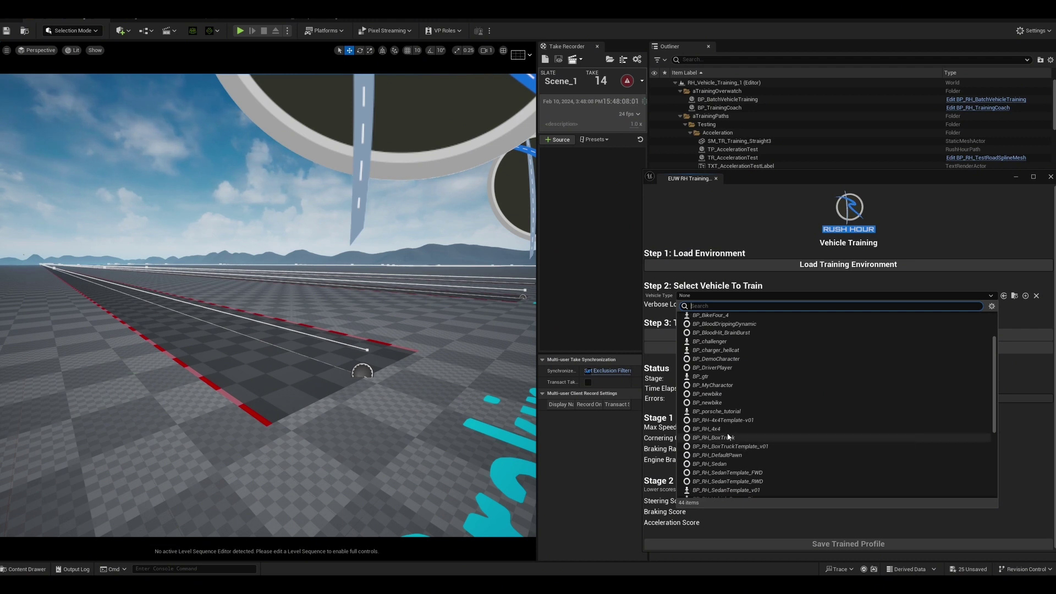
pyautogui.scroll(-3, 756, 406)
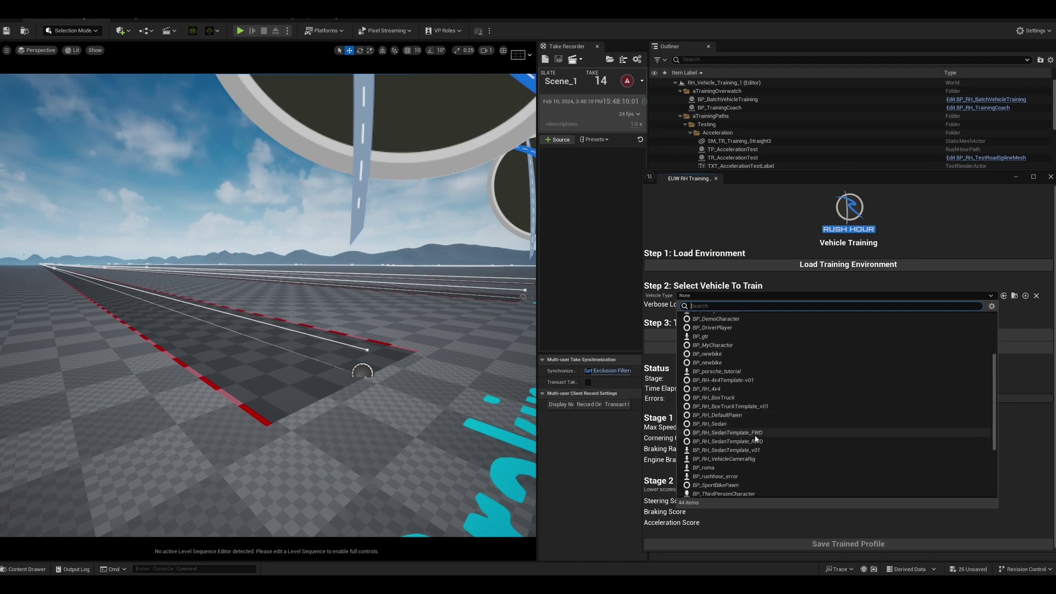
pyautogui.scroll(2, 752, 433)
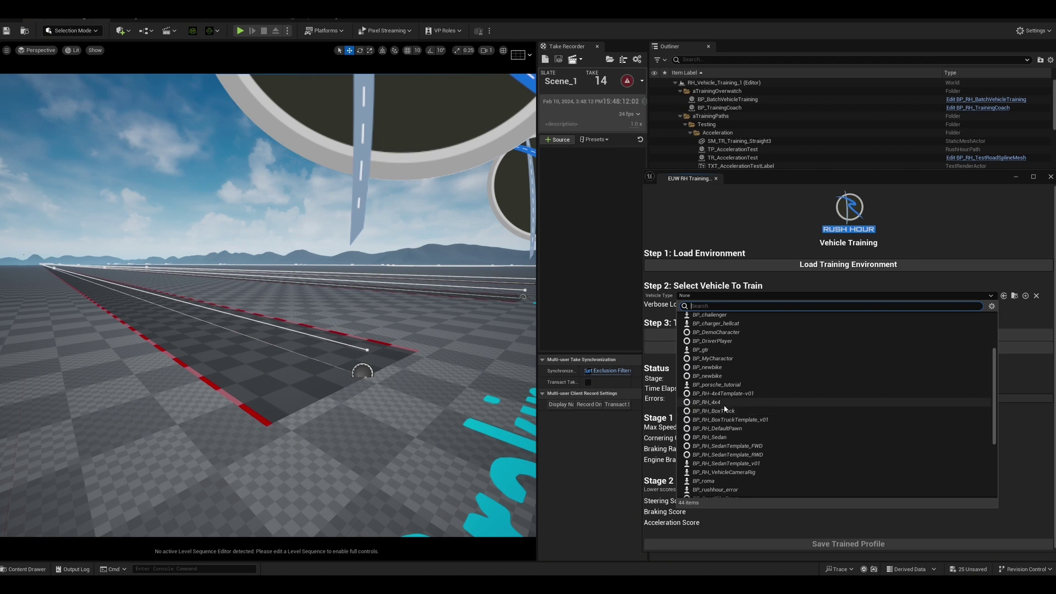
pyautogui.click(721, 385)
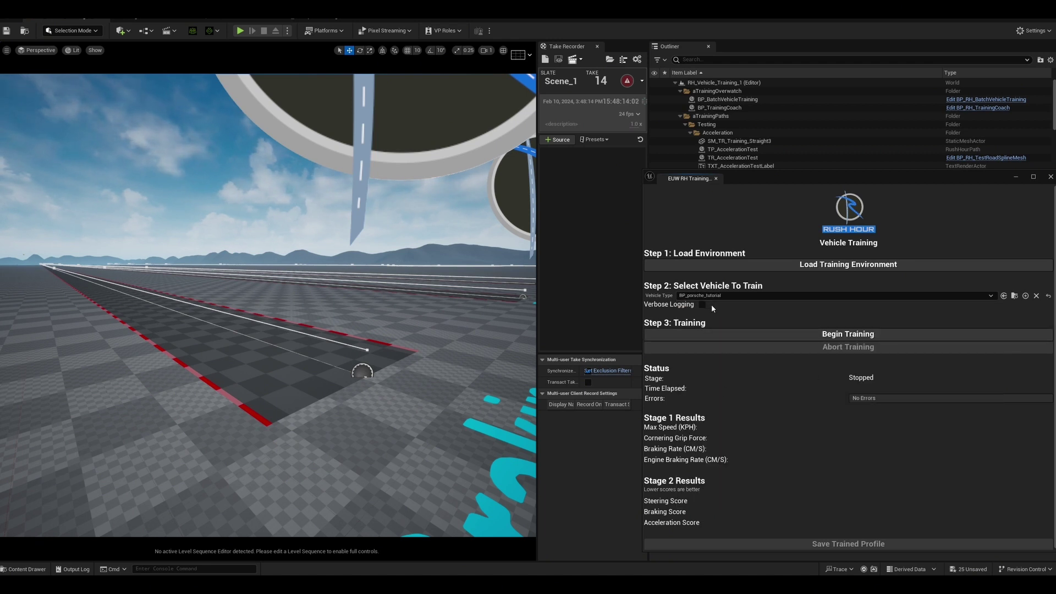
pyautogui.click(742, 334)
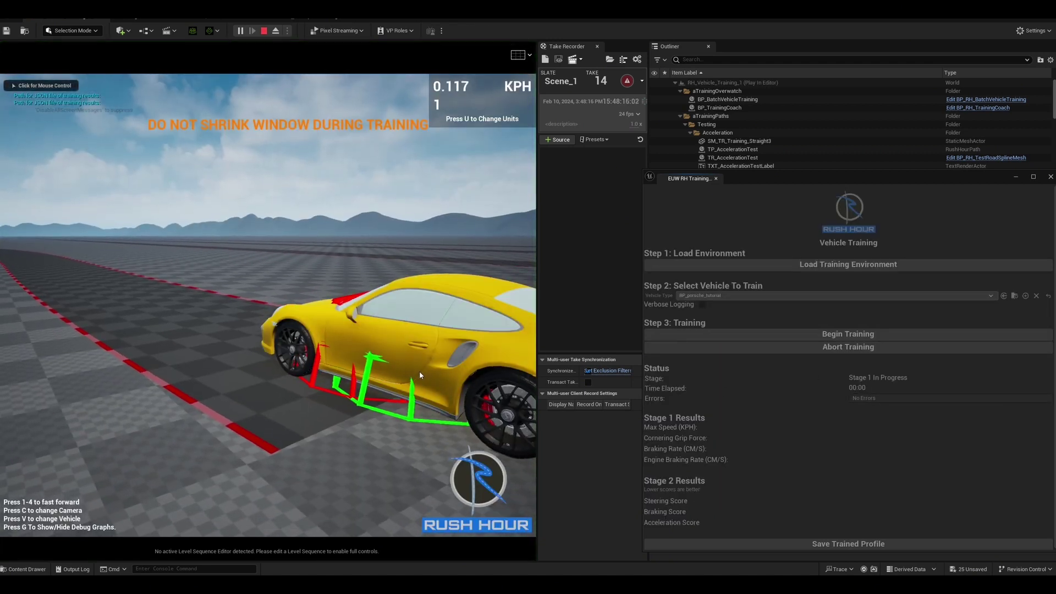
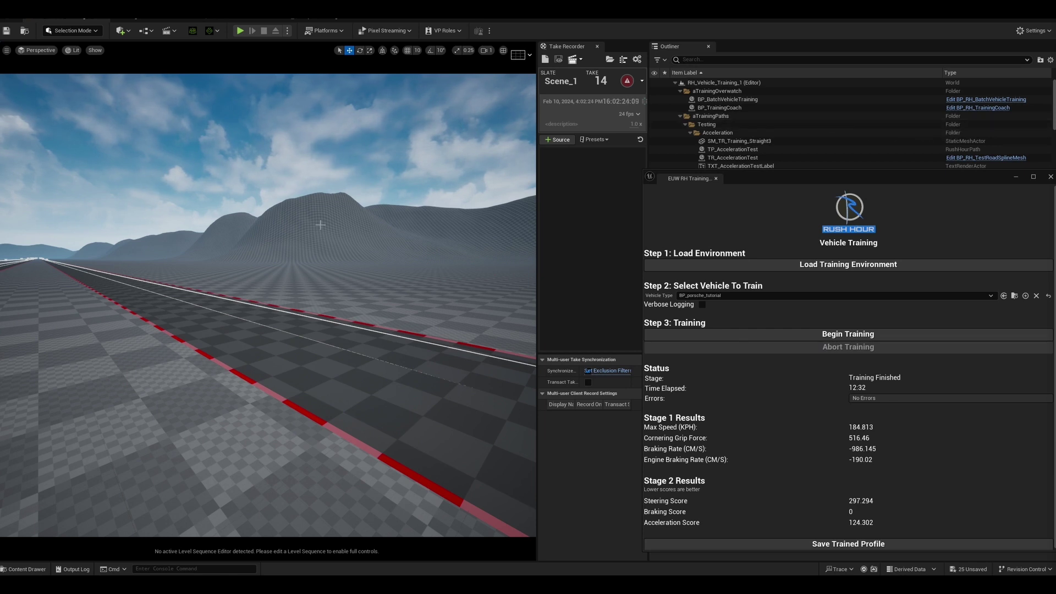
pyautogui.press('a')
pyautogui.moveTo(267, 316); pyautogui.dragTo(268, 317, button='right')
pyautogui.press('d')
pyautogui.scroll(1, 267, 317)
pyautogui.press('a')
pyautogui.moveTo(262, 156); pyautogui.dragTo(262, 157, button='right')
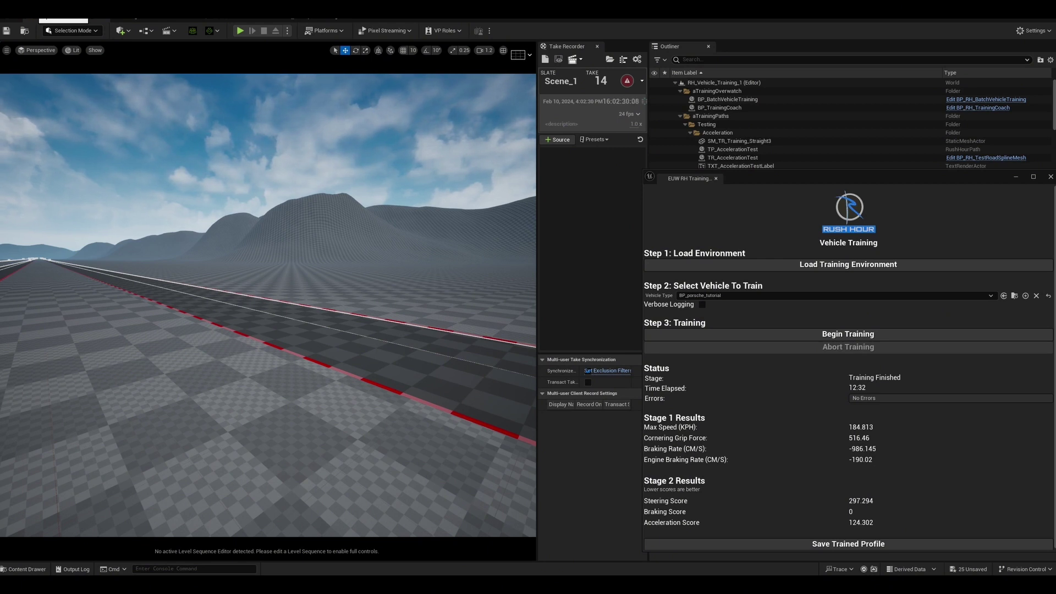
# - Open the ProceduralRoadGenerator content folder, checking its Blueprints subfolder on the way
pyautogui.click(28, 9)
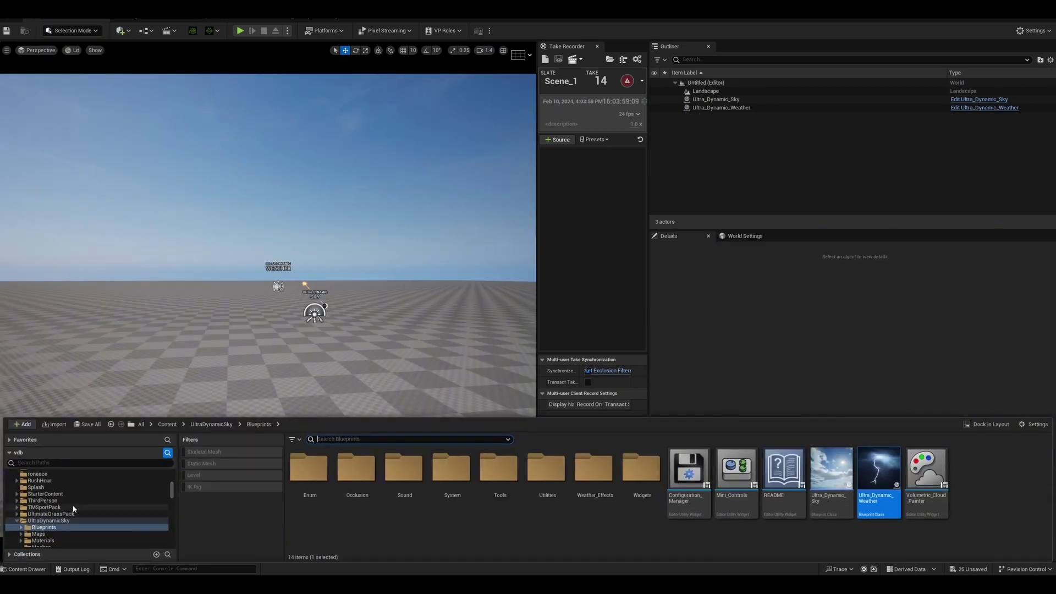
pyautogui.scroll(3, 73, 508)
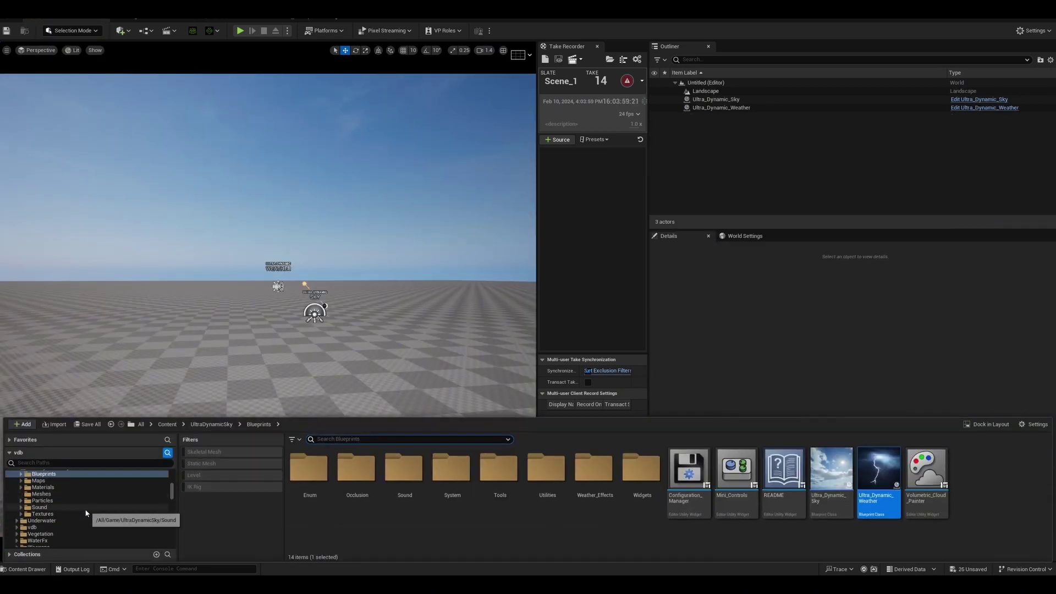
pyautogui.click(107, 507)
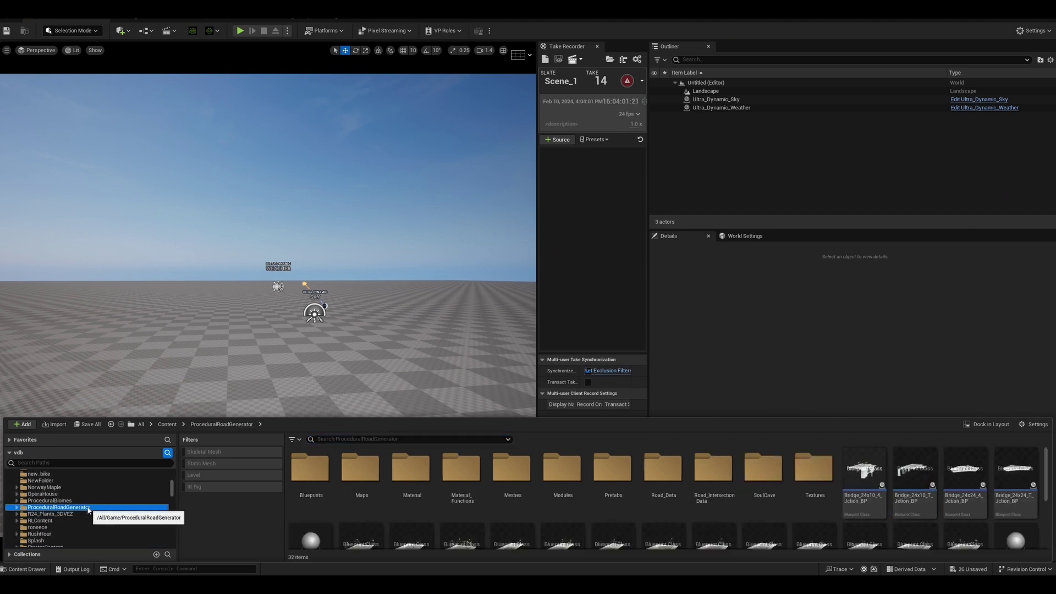
pyautogui.click(309, 469)
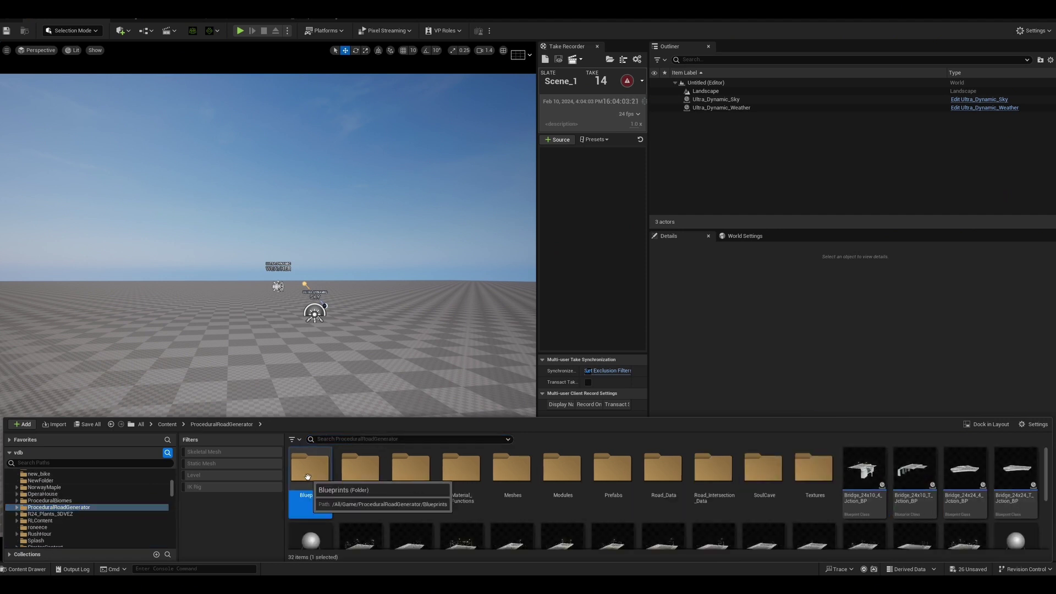
pyautogui.doubleClick(309, 468)
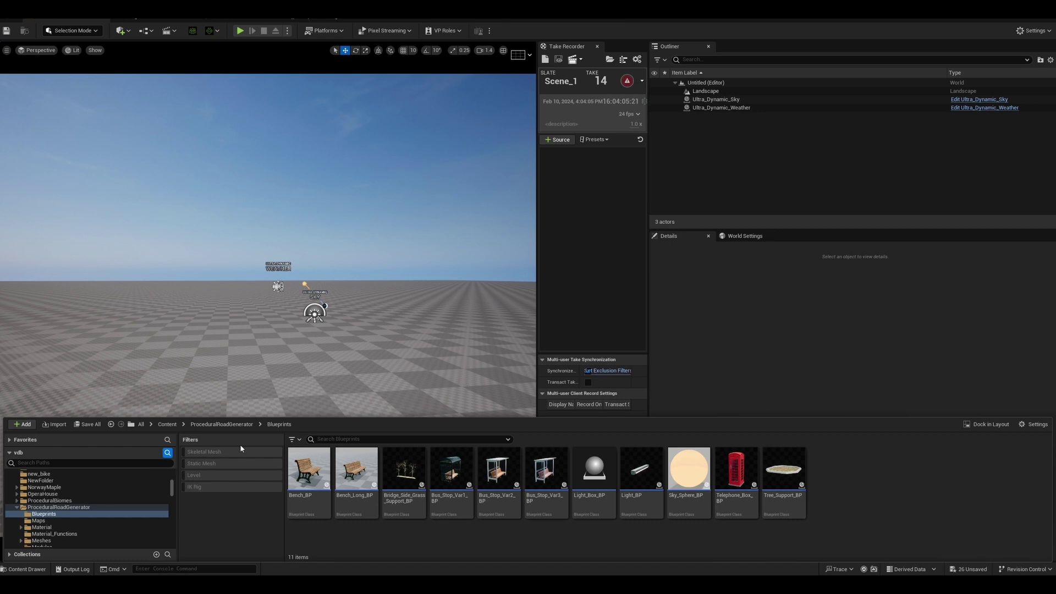
pyautogui.click(235, 425)
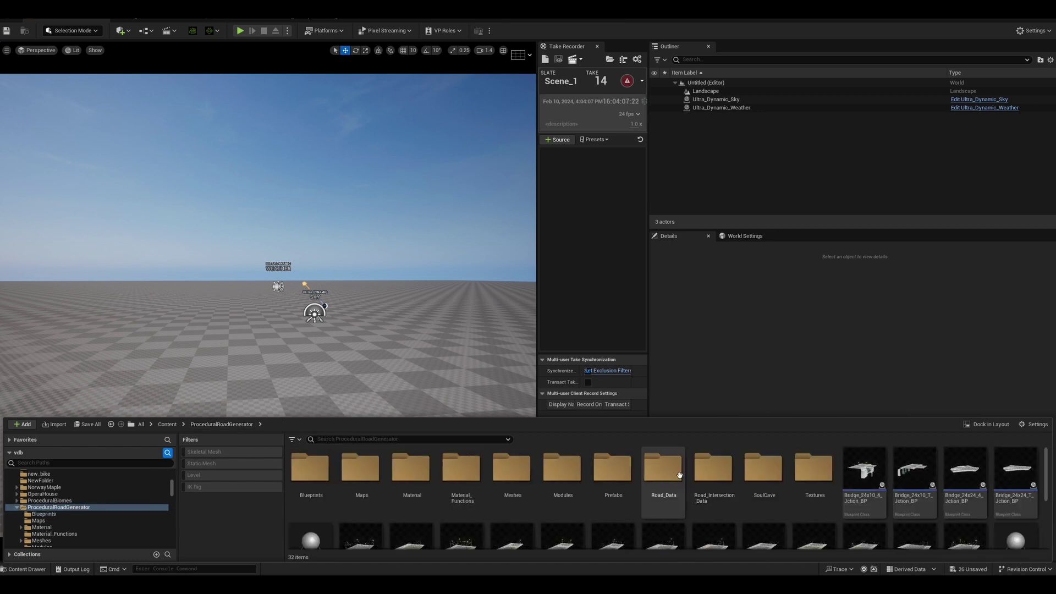
# - Place ProceduralRoadGenerator_BP from the ProceduralRoadGenerator folder onto the landscape
pyautogui.scroll(-3, 671, 483)
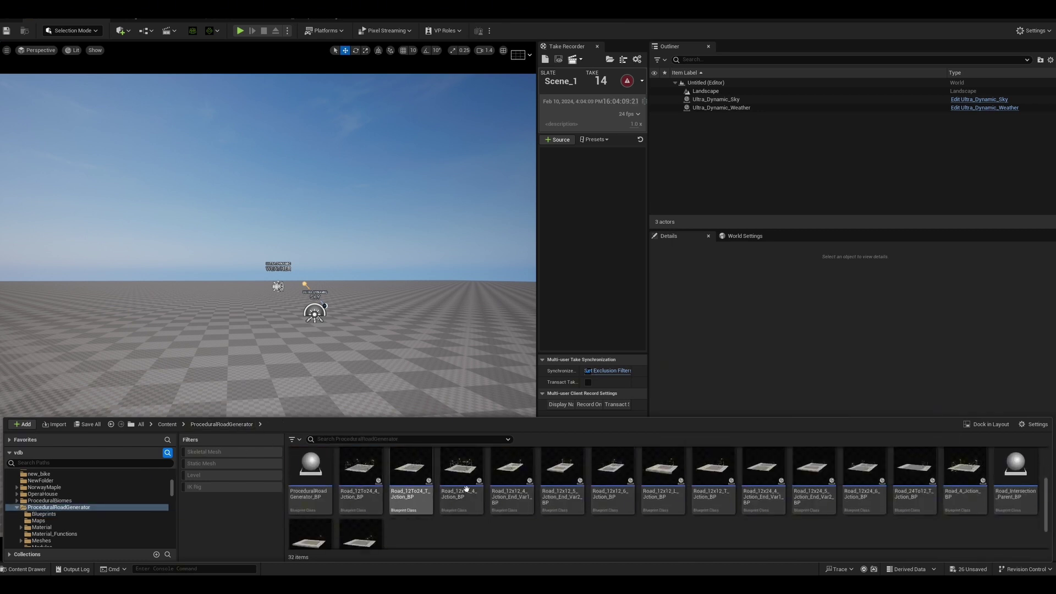
pyautogui.moveTo(582, 484)
pyautogui.scroll(-3, 582, 485)
pyautogui.scroll(2, 582, 485)
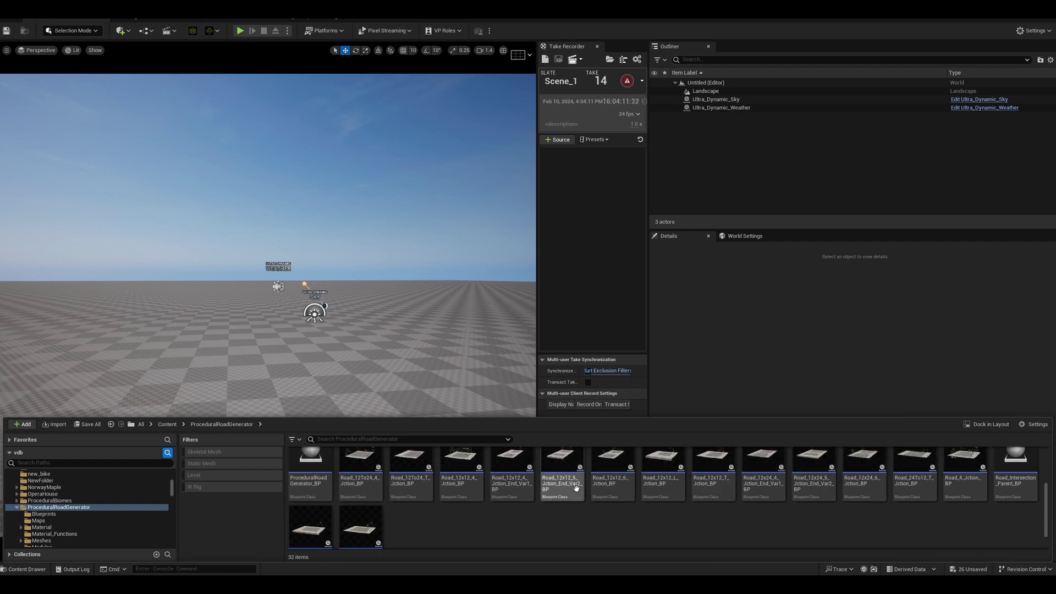
pyautogui.click(307, 454)
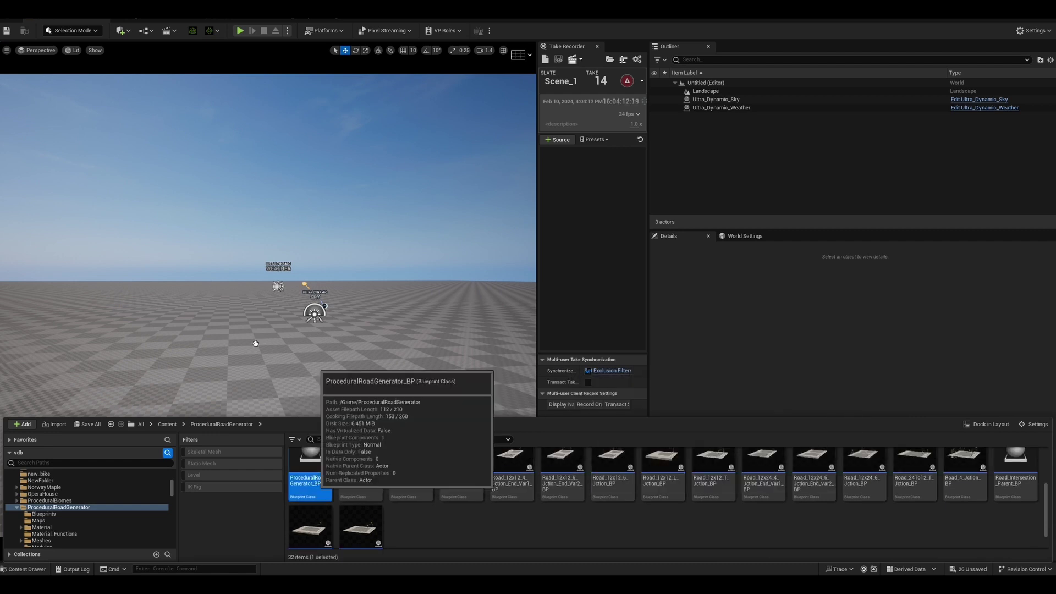
pyautogui.moveTo(255, 344); pyautogui.dragTo(257, 346)
pyautogui.scroll(-5, 287, 343)
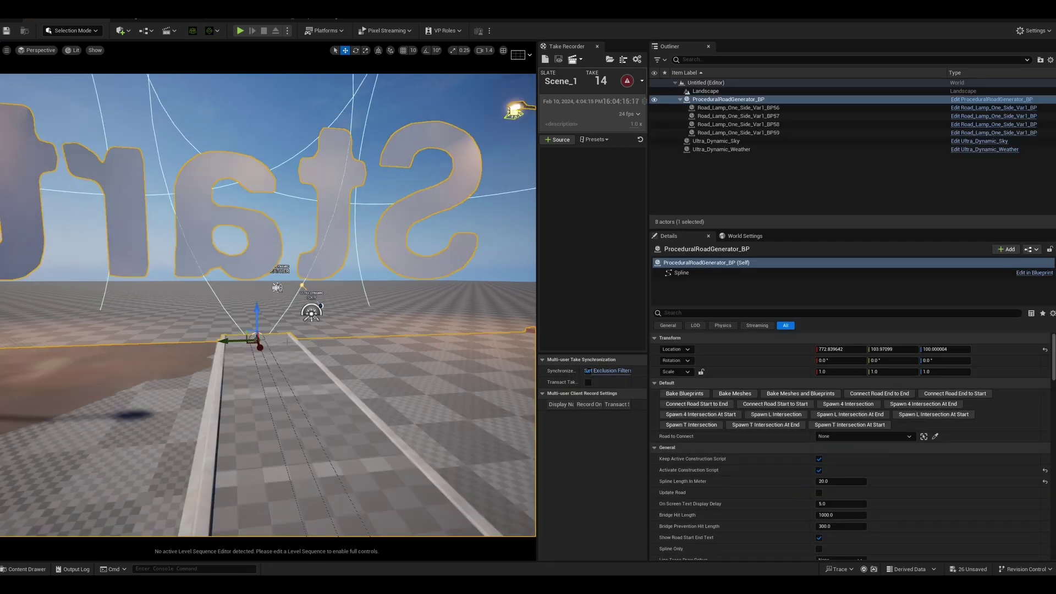
# - Raise the road slightly to a Z location of about 106.86 and move it to the landscape's edge at about X -12509
pyautogui.press('s')
pyautogui.moveTo(287, 343); pyautogui.dragTo(287, 342, button='right')
pyautogui.press('d')
pyautogui.moveTo(287, 342); pyautogui.dragTo(238, 364, button='middle')
pyautogui.keyDown('alt'); pyautogui.moveTo(188, 306); pyautogui.dragTo(467, 374); pyautogui.keyUp('alt')
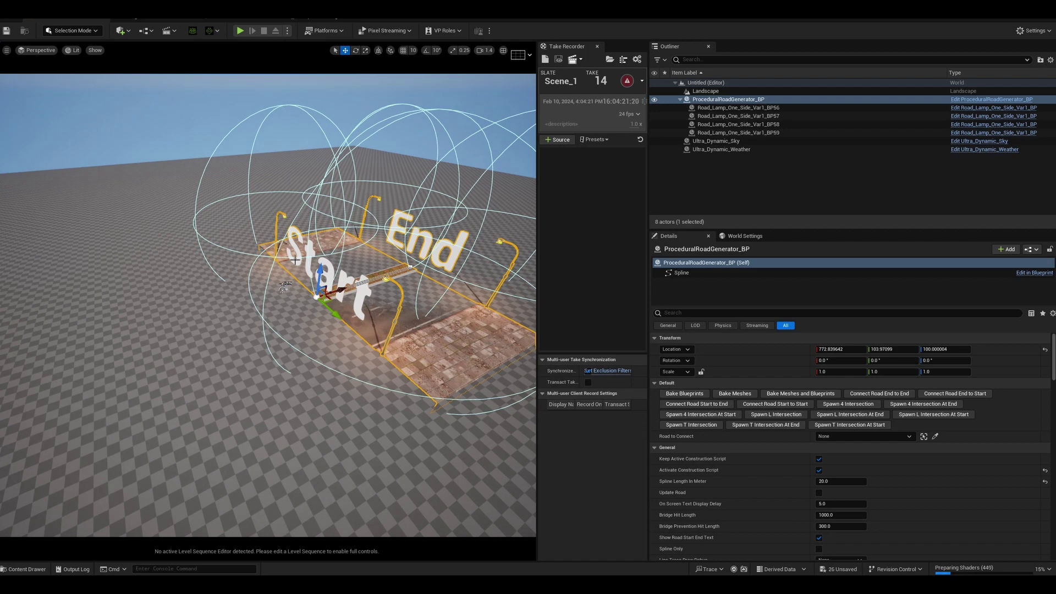
pyautogui.moveTo(319, 268); pyautogui.dragTo(519, 269)
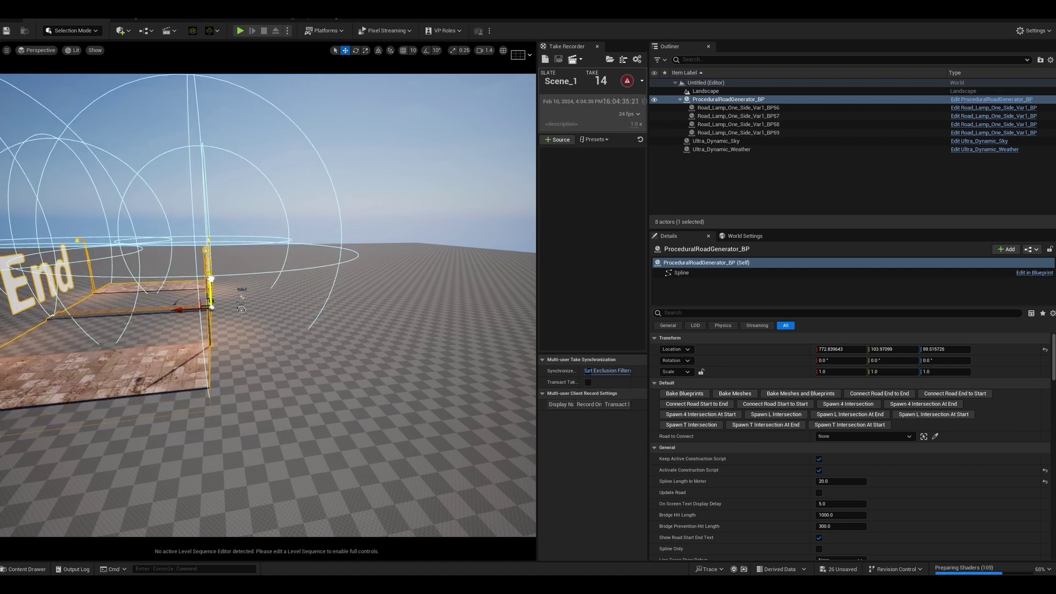
pyautogui.moveTo(268, 305); pyautogui.dragTo(300, 275, button='right')
pyautogui.keyDown('alt'); pyautogui.moveTo(300, 275); pyautogui.dragTo(283, 330); pyautogui.keyUp('alt')
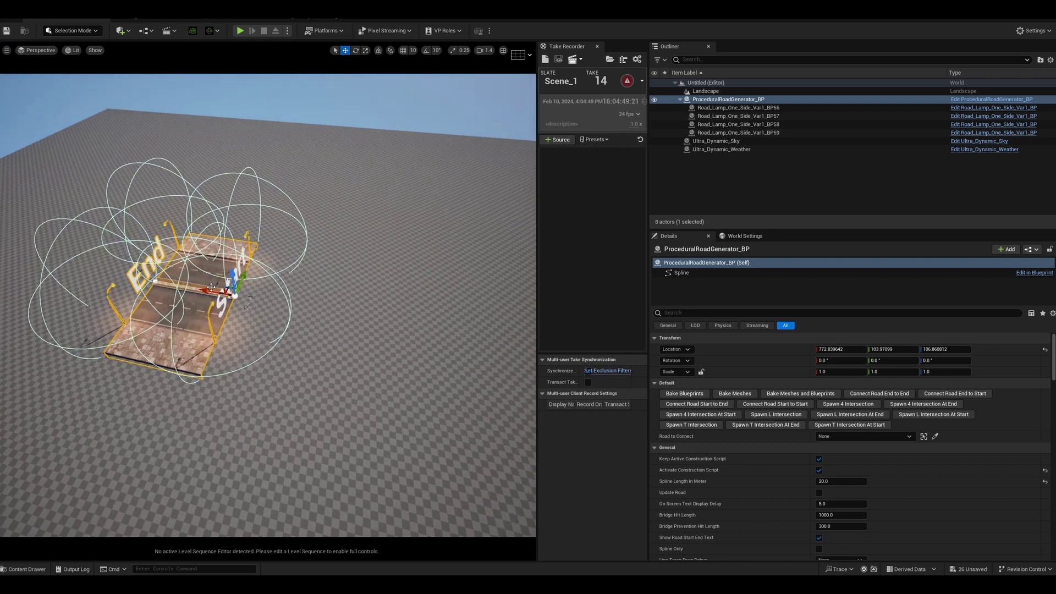
pyautogui.keyDown('shift'); pyautogui.moveTo(347, 316); pyautogui.dragTo(528, 346); pyautogui.keyUp('shift')
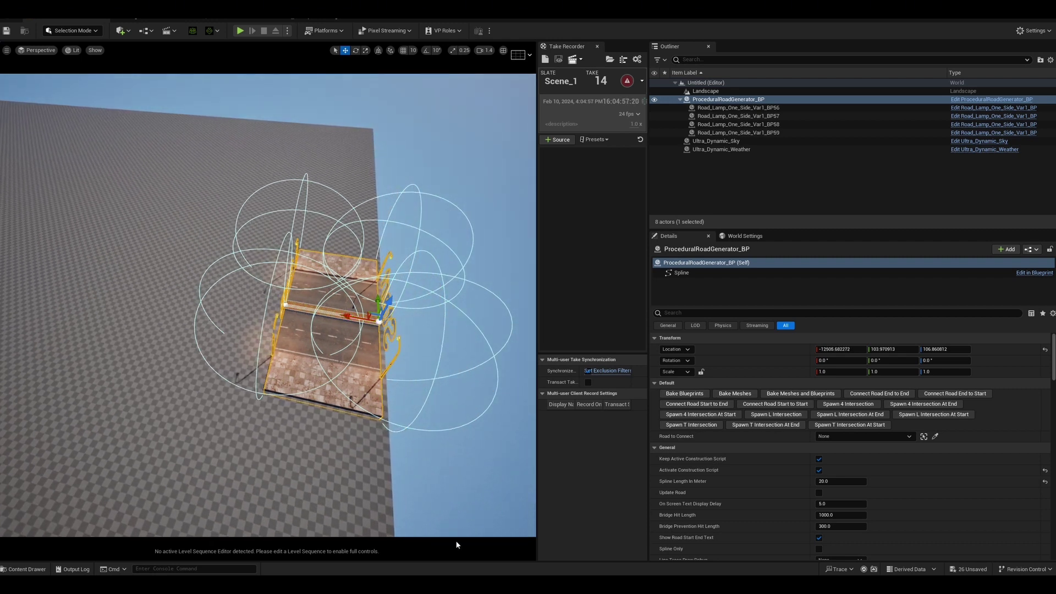
# - Extend the road inward across the landscape from its end spline point to about 78 m, keeping the road selected
pyautogui.scroll(-8, 163, 280)
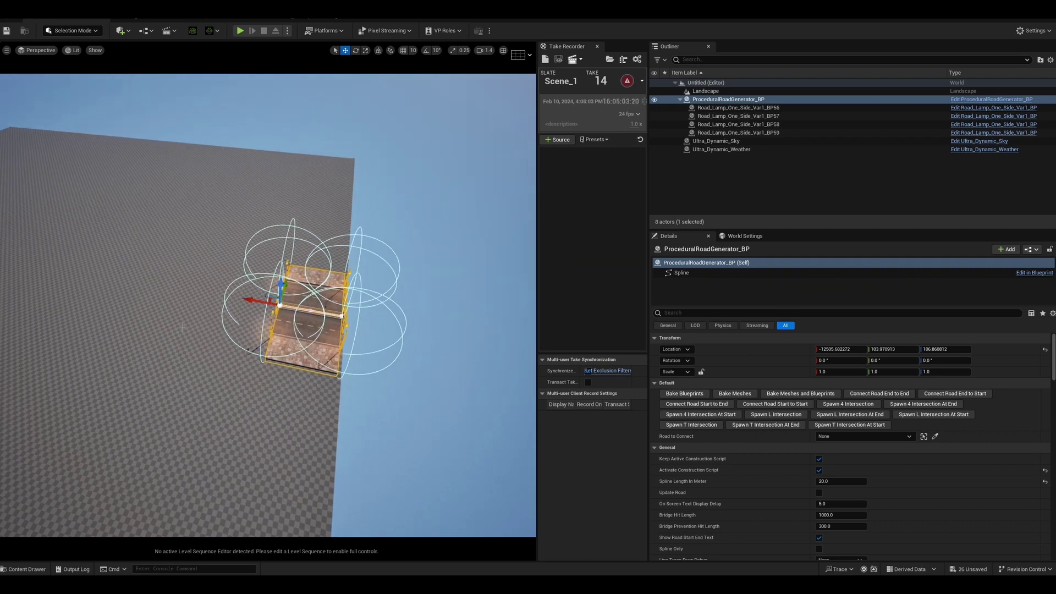
pyautogui.keyDown('alt'); pyautogui.moveTo(281, 305); pyautogui.dragTo(456, 226); pyautogui.keyUp('alt')
pyautogui.keyDown('alt'); pyautogui.moveTo(178, 285); pyautogui.dragTo(27, 335); pyautogui.keyUp('alt')
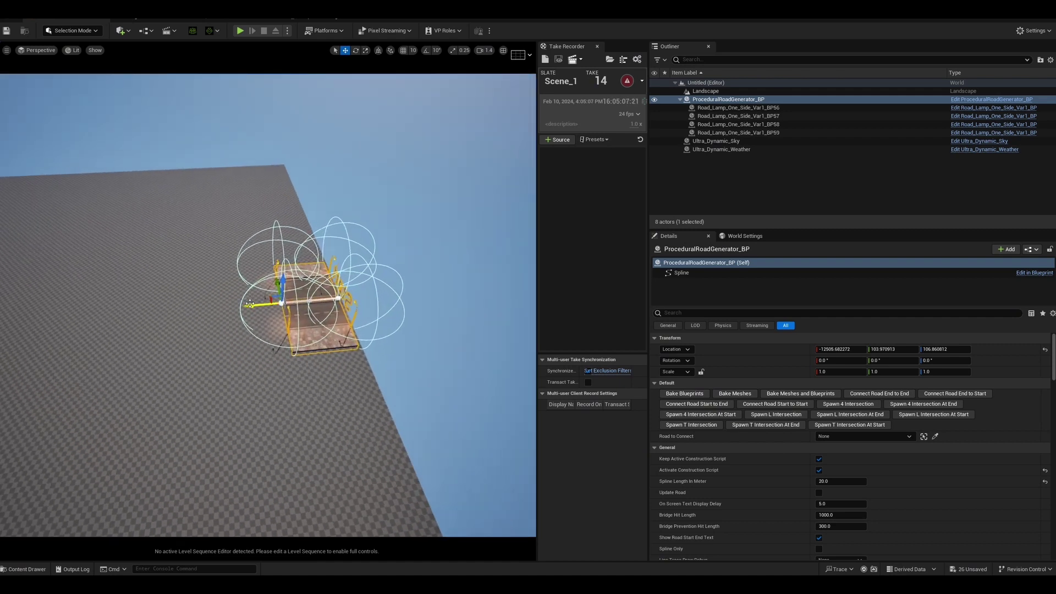
pyautogui.moveTo(82, 299); pyautogui.dragTo(150, 310)
pyautogui.keyDown('alt'); pyautogui.moveTo(80, 317); pyautogui.dragTo(80, 317); pyautogui.keyUp('alt')
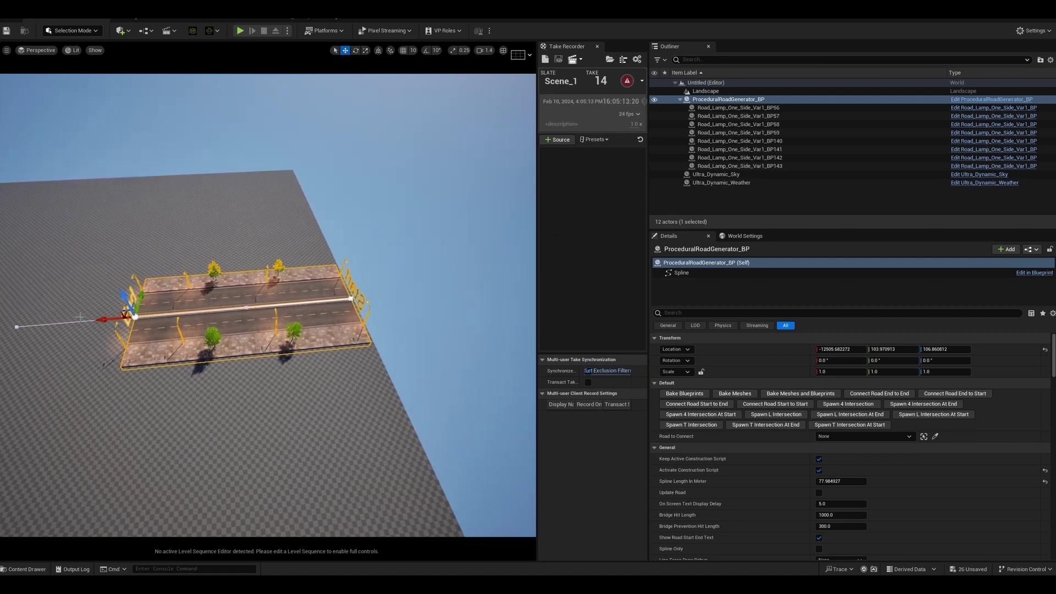
pyautogui.rightClick(95, 313)
pyautogui.press('Escape')
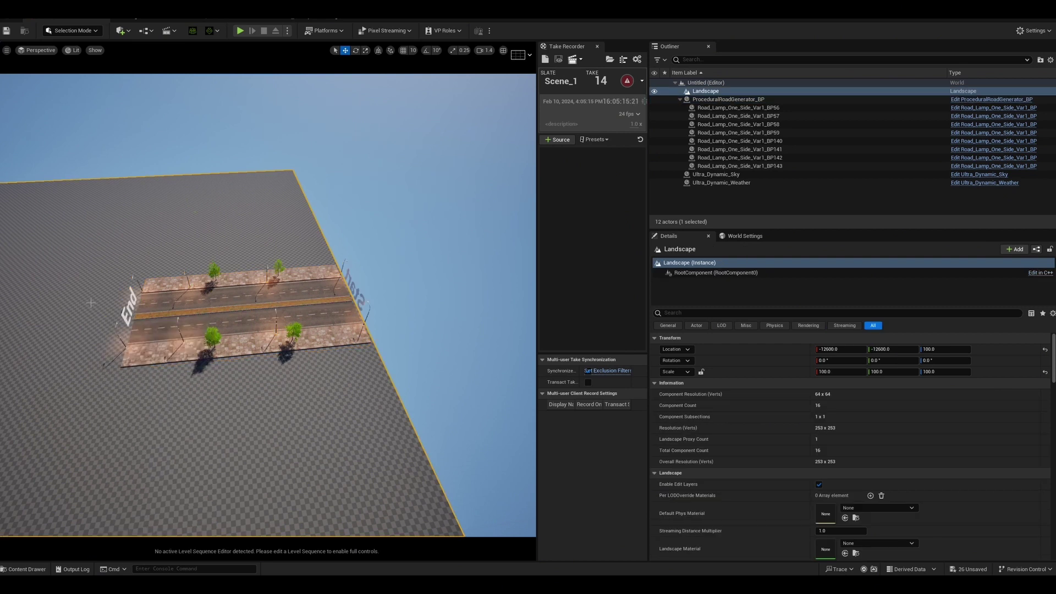
pyautogui.press('a')
pyautogui.moveTo(91, 303); pyautogui.dragTo(91, 303, button='right')
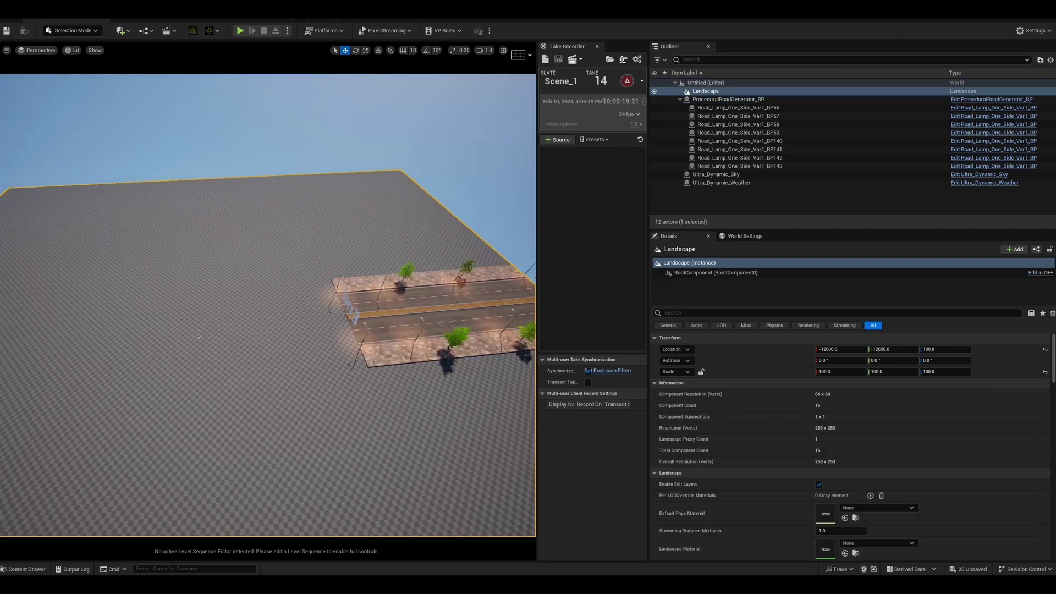
pyautogui.click(351, 316)
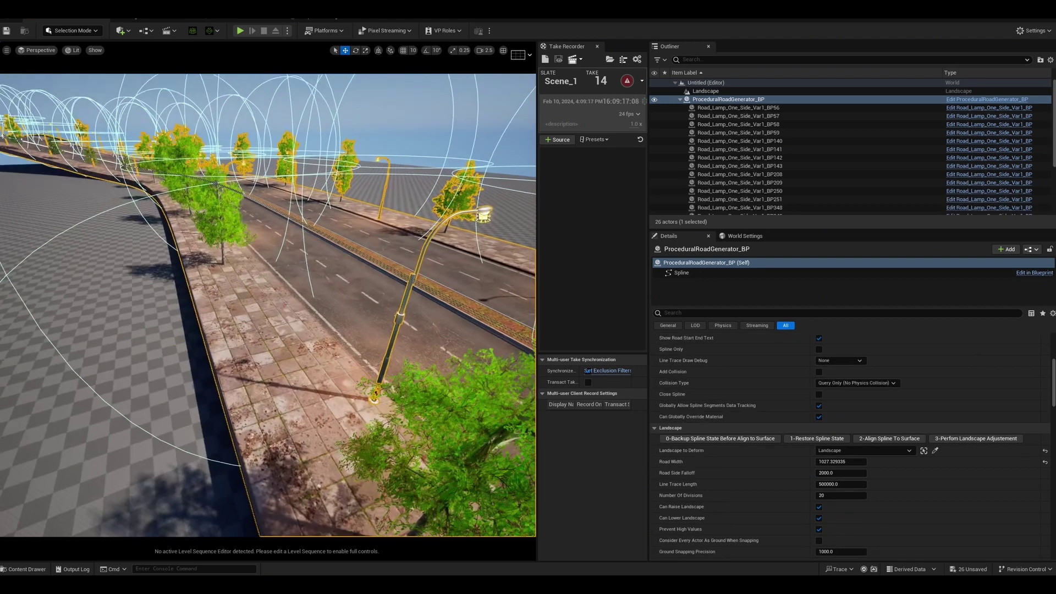
# - Open the Blueprints folder of Rush Hour - Vehicle Animator Content and look through its contents
pyautogui.moveTo(15, 245); pyautogui.dragTo(15, 244, button='right')
pyautogui.hotkey('ctrl', 'space')
pyautogui.scroll(10, 98, 497)
pyautogui.scroll(-15, 98, 498)
pyautogui.scroll(-15, 97, 502)
pyautogui.scroll(-10, 97, 502)
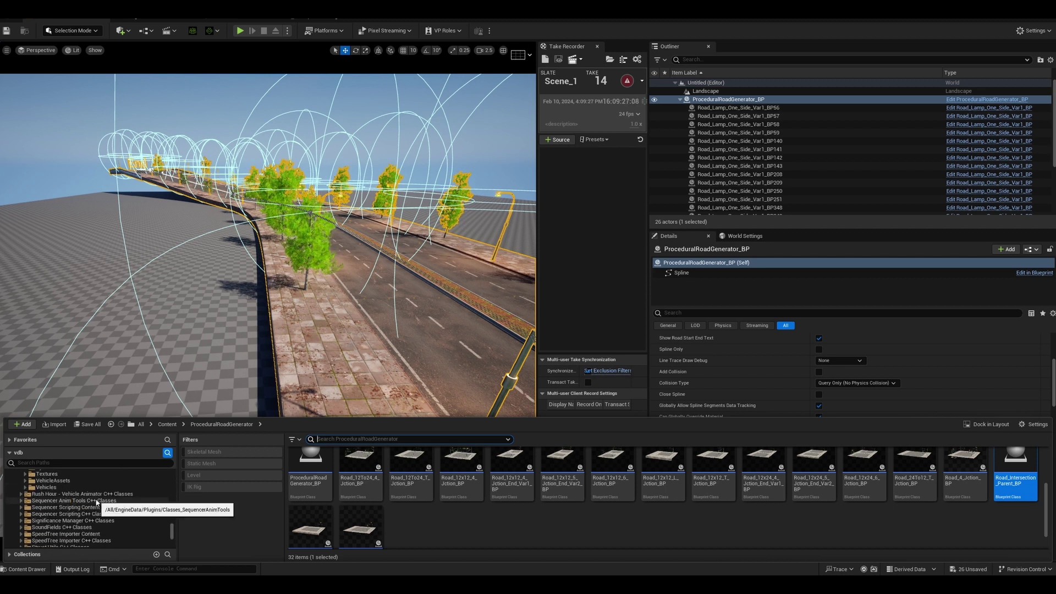
pyautogui.scroll(3, 98, 501)
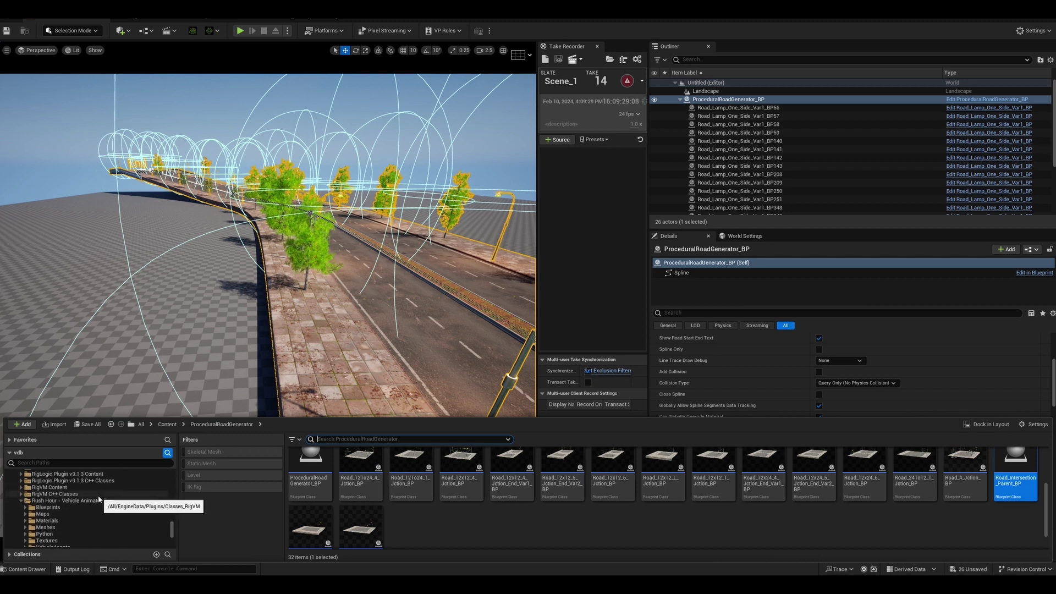
pyautogui.click(97, 501)
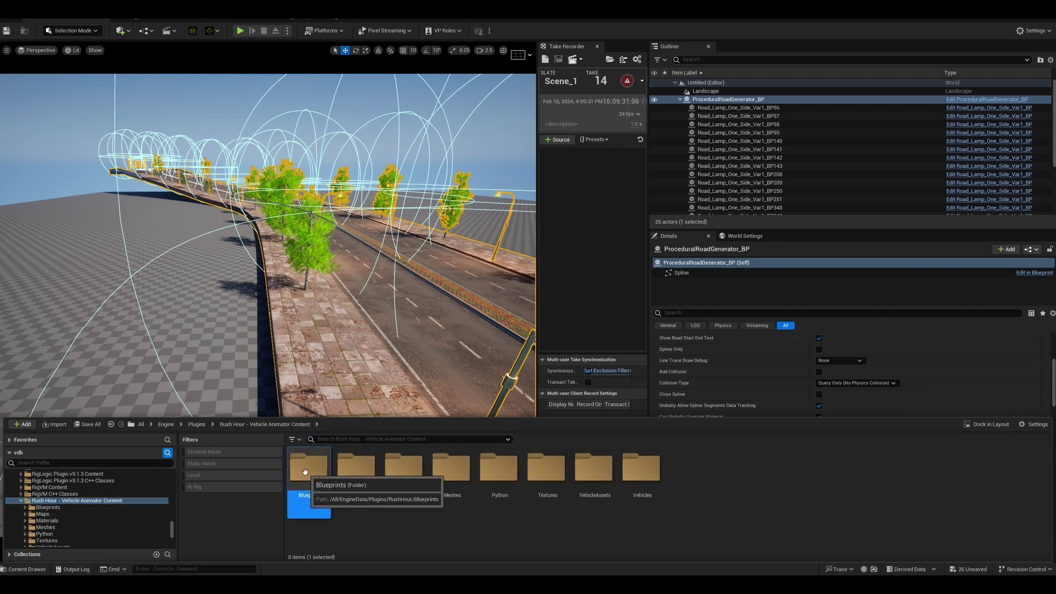
pyautogui.doubleClick(305, 471)
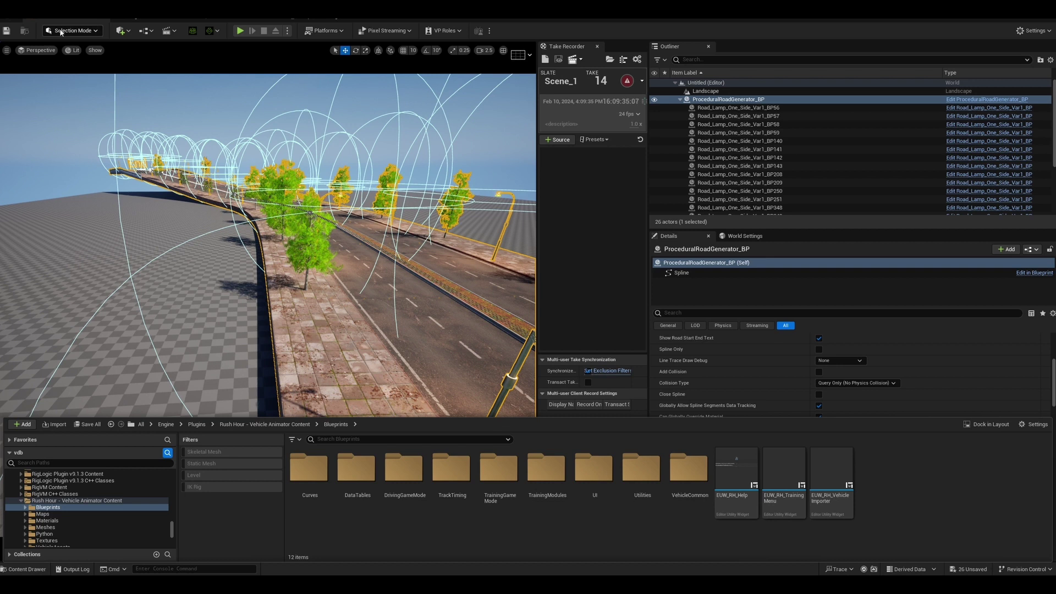
# - Search the placeable actors for RUSHHOUR and place a Rush Hour Path (Vehicle Animation) on the road
pyautogui.click(117, 32)
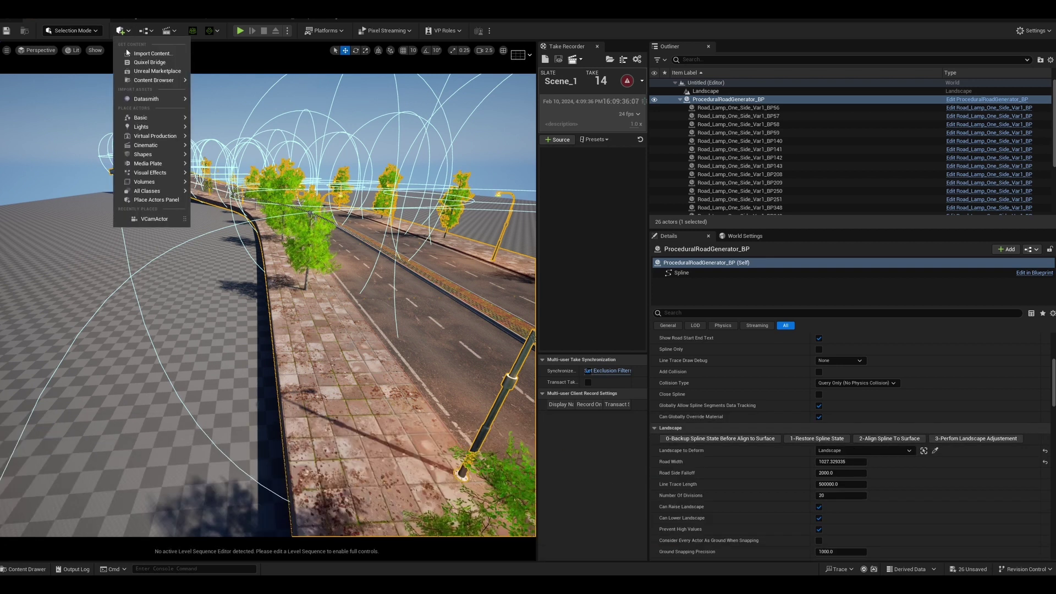
pyautogui.click(159, 199)
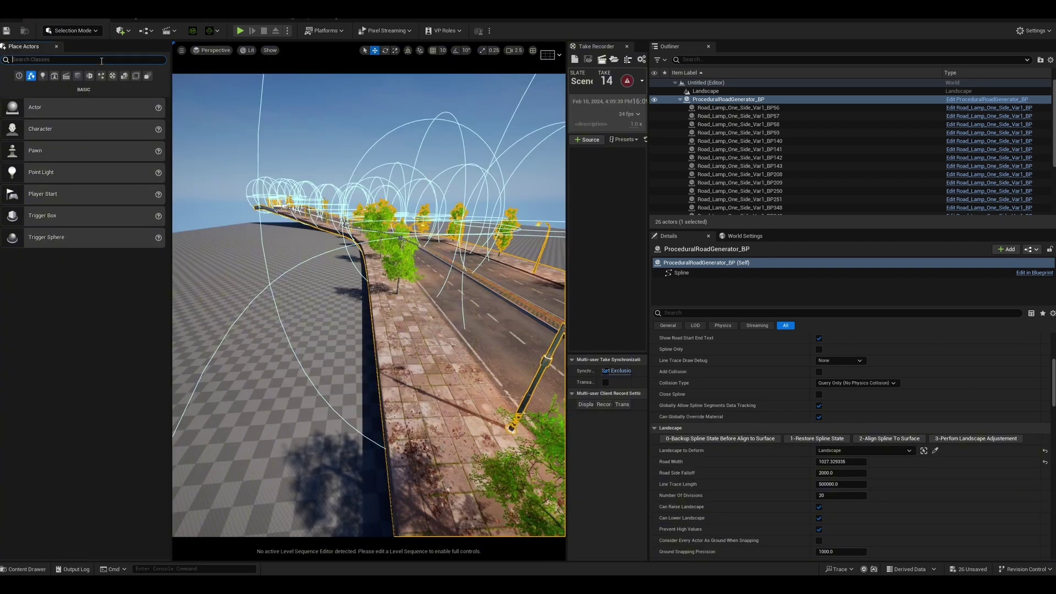
pyautogui.write('RUSH')
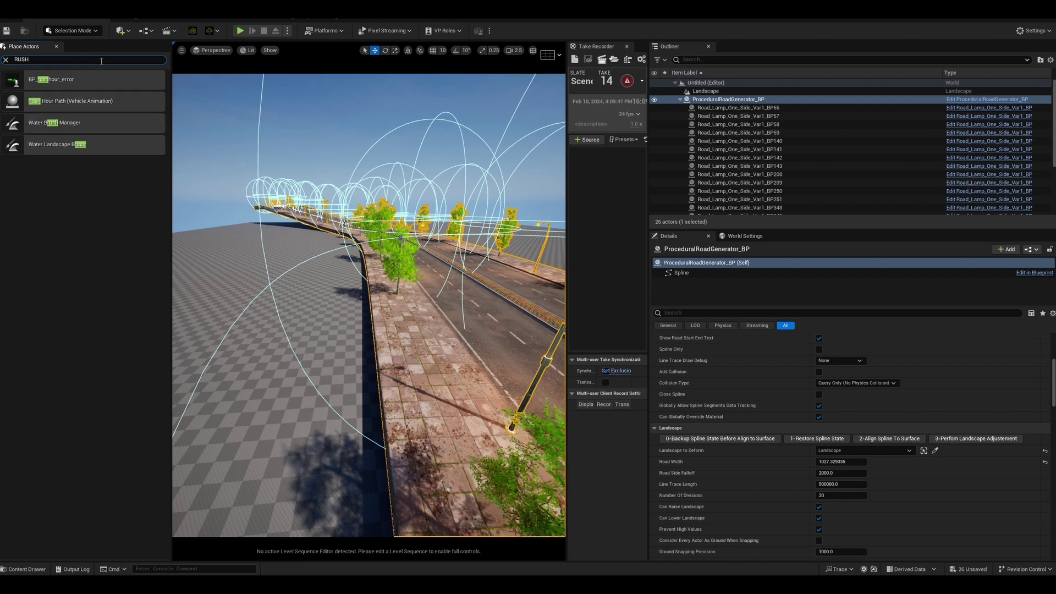
pyautogui.write('HOUR')
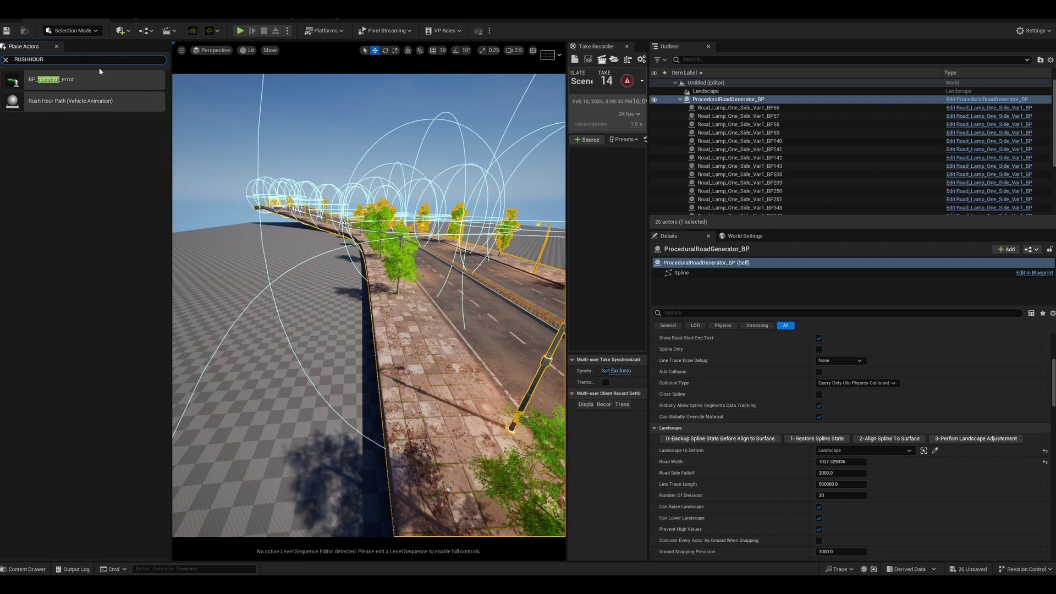
pyautogui.click(61, 102)
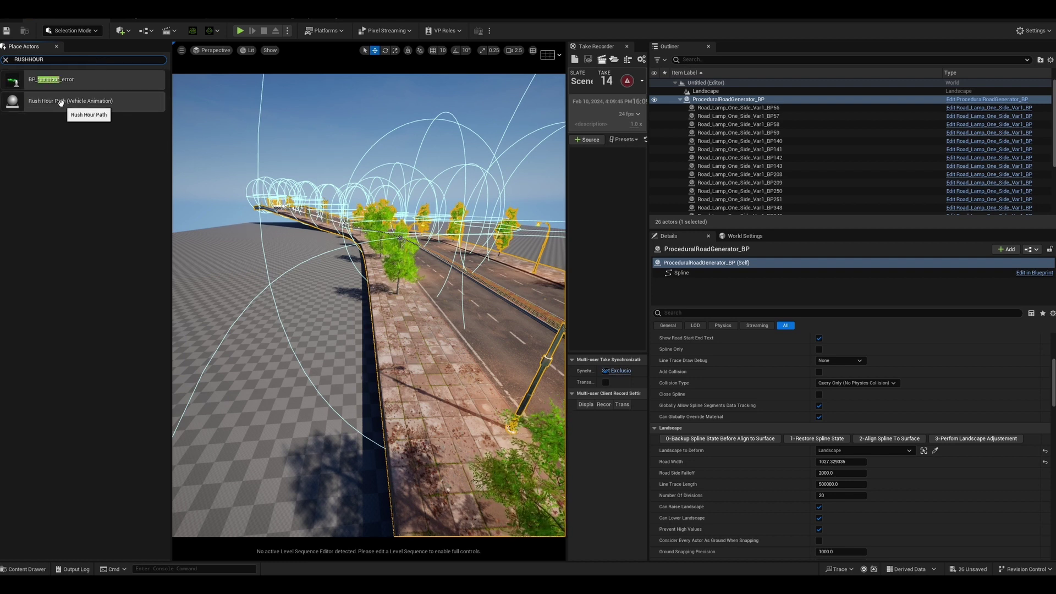
pyautogui.moveTo(61, 102); pyautogui.dragTo(544, 386)
pyautogui.press('f')
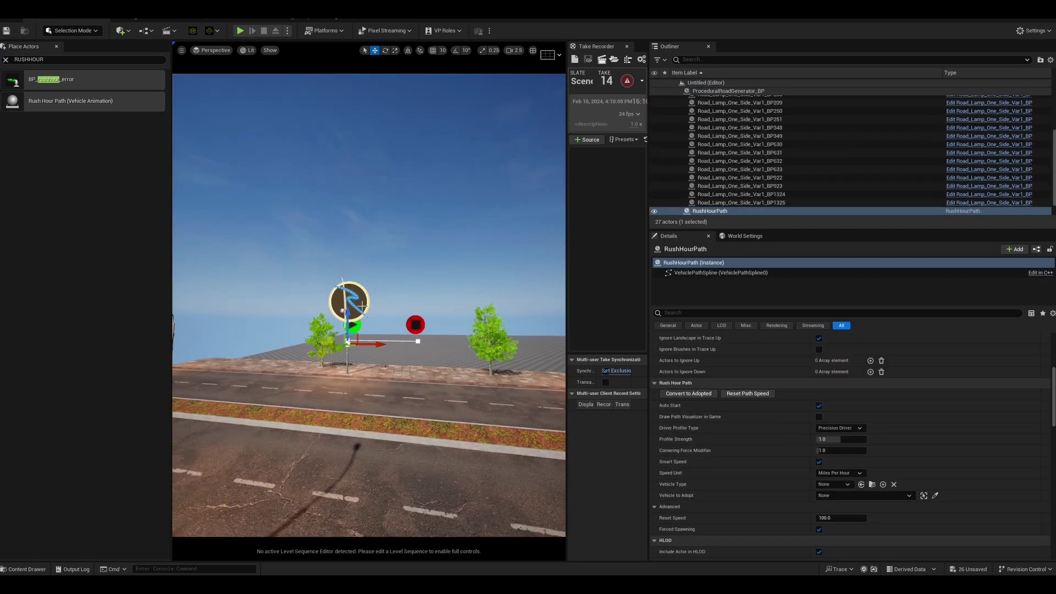
# - Move the Rush Hour path along the road to the lane beside the Start text
pyautogui.moveTo(378, 347); pyautogui.dragTo(235, 345)
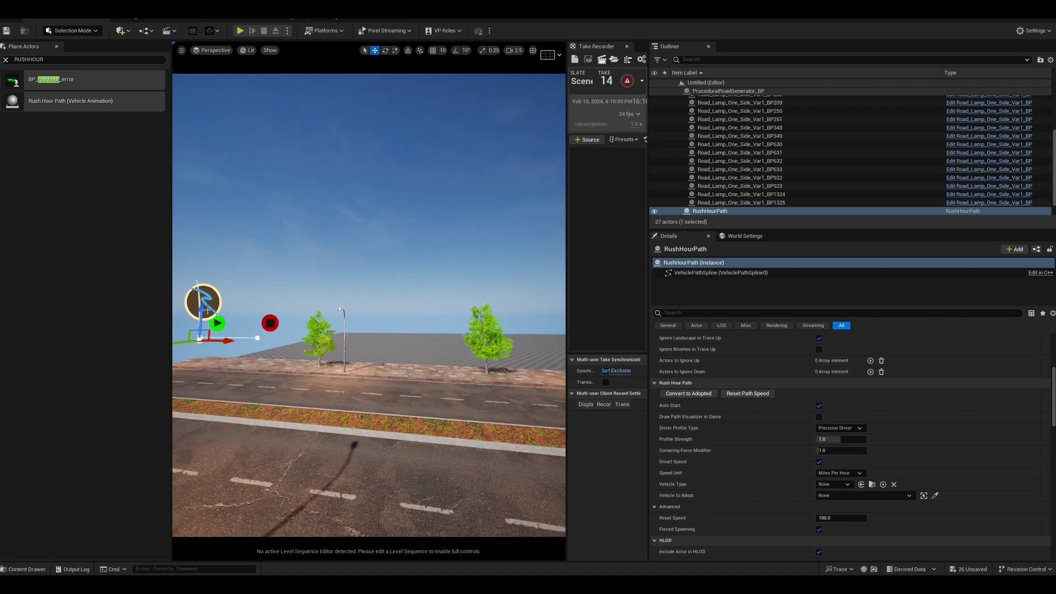
pyautogui.press('f')
pyautogui.keyDown('alt'); pyautogui.moveTo(347, 324); pyautogui.dragTo(324, 350); pyautogui.keyUp('alt')
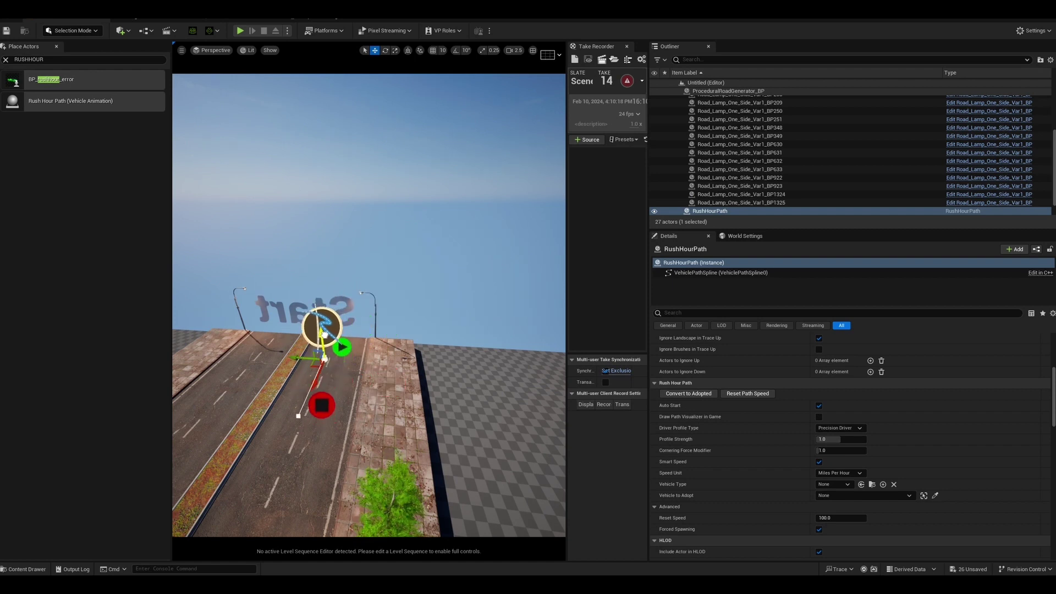
# - Move the Rush Hour path's stop point farther along the lane, up to where the road begins to curve
pyautogui.scroll(-5, 387, 358)
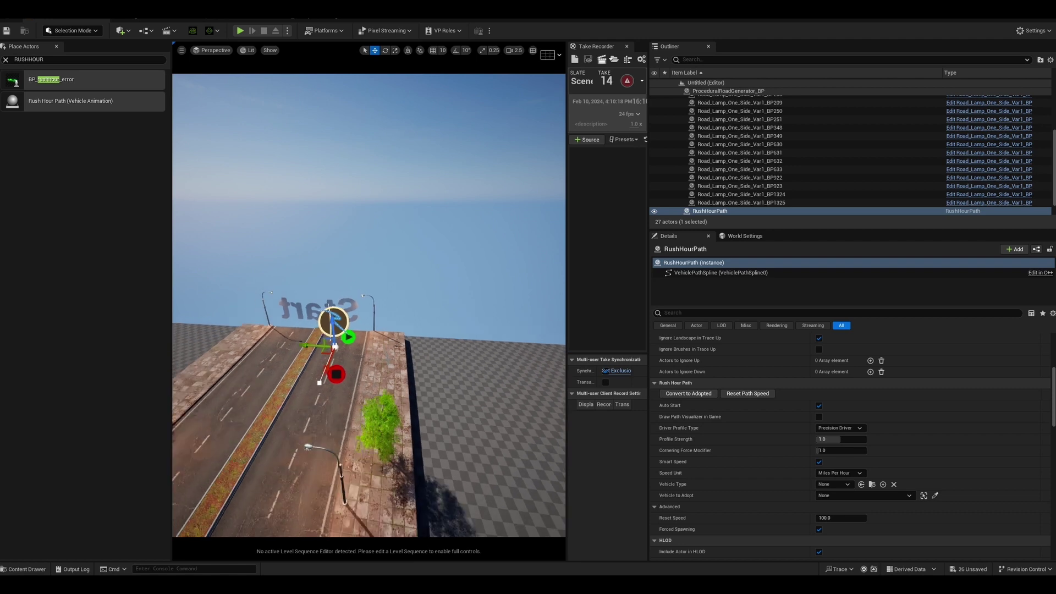
pyautogui.click(325, 375)
pyautogui.moveTo(314, 403); pyautogui.dragTo(277, 497)
pyautogui.moveTo(277, 496); pyautogui.dragTo(112, 523, button='right')
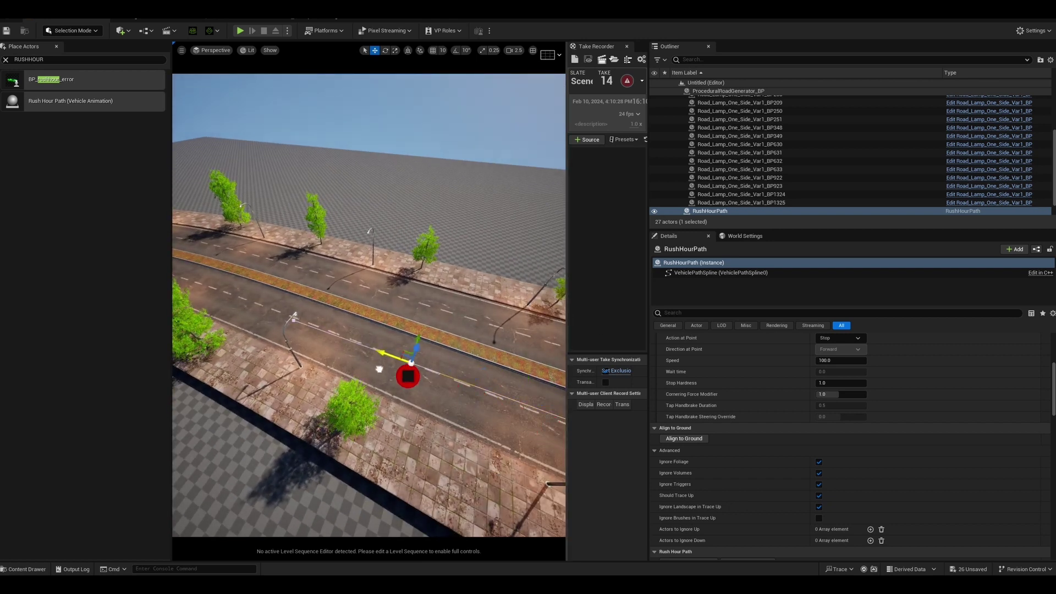
pyautogui.moveTo(227, 300); pyautogui.dragTo(338, 296, button='right')
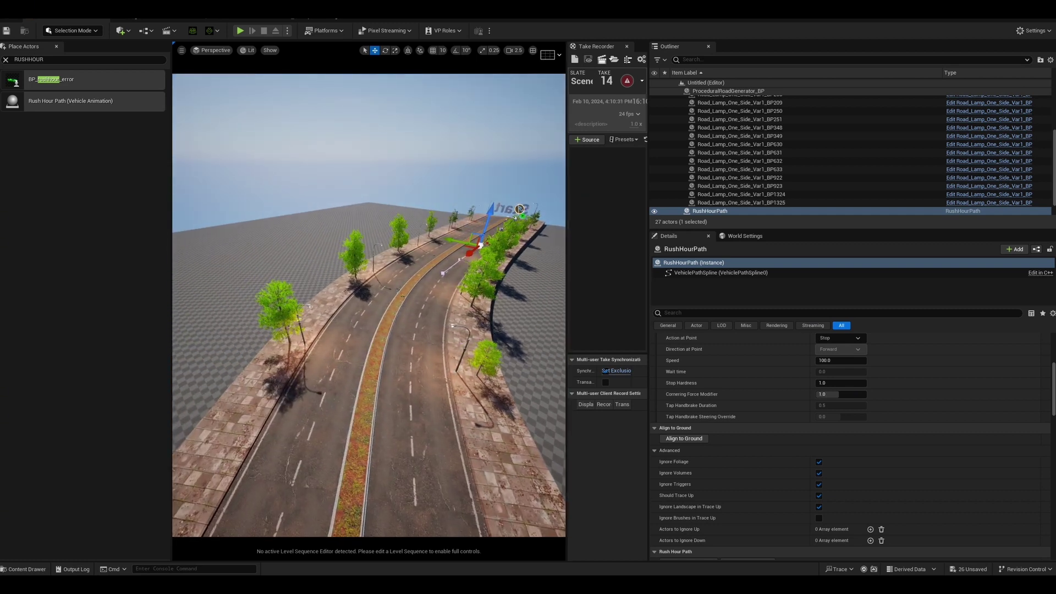
# - Switch the viewport to the top view and frame the whole Rush Hour path on the road
pyautogui.click(209, 50)
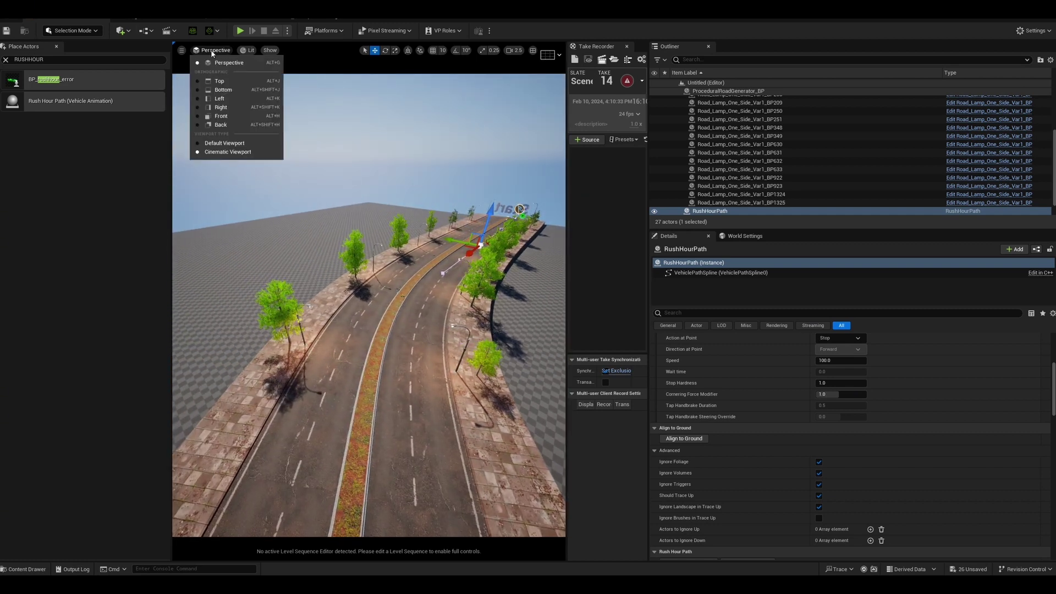
pyautogui.click(217, 81)
pyautogui.scroll(-8, 435, 234)
pyautogui.moveTo(428, 256); pyautogui.dragTo(173, 536, button='right')
pyautogui.moveTo(489, 274); pyautogui.dragTo(564, 151, button='right')
pyautogui.moveTo(220, 440); pyautogui.dragTo(550, 160, button='right')
pyautogui.moveTo(236, 474); pyautogui.dragTo(547, 245, button='right')
pyautogui.moveTo(231, 250); pyautogui.dragTo(563, 264, button='right')
pyautogui.moveTo(356, 242); pyautogui.dragTo(484, 223, button='right')
pyautogui.moveTo(174, 242); pyautogui.dragTo(564, 283, button='right')
pyautogui.scroll(-4, 368, 283)
pyautogui.scroll(-6, 367, 282)
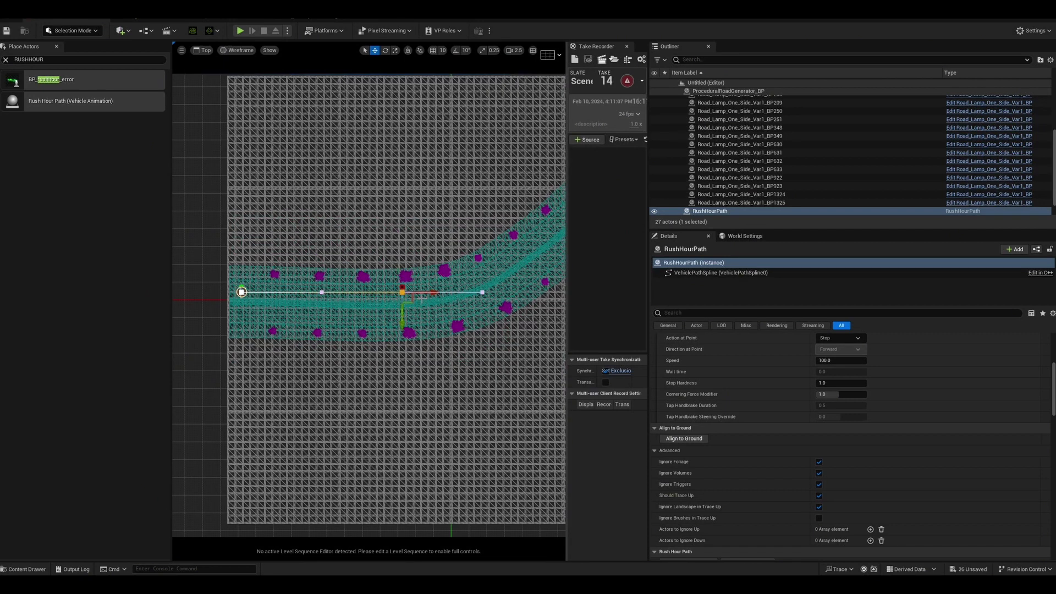
# - Extend the path from its end with a new point in the bend and adjust its tangent to the curve
pyautogui.keyDown('alt'); pyautogui.moveTo(435, 291); pyautogui.dragTo(511, 291); pyautogui.keyUp('alt')
pyautogui.moveTo(477, 326); pyautogui.dragTo(478, 312)
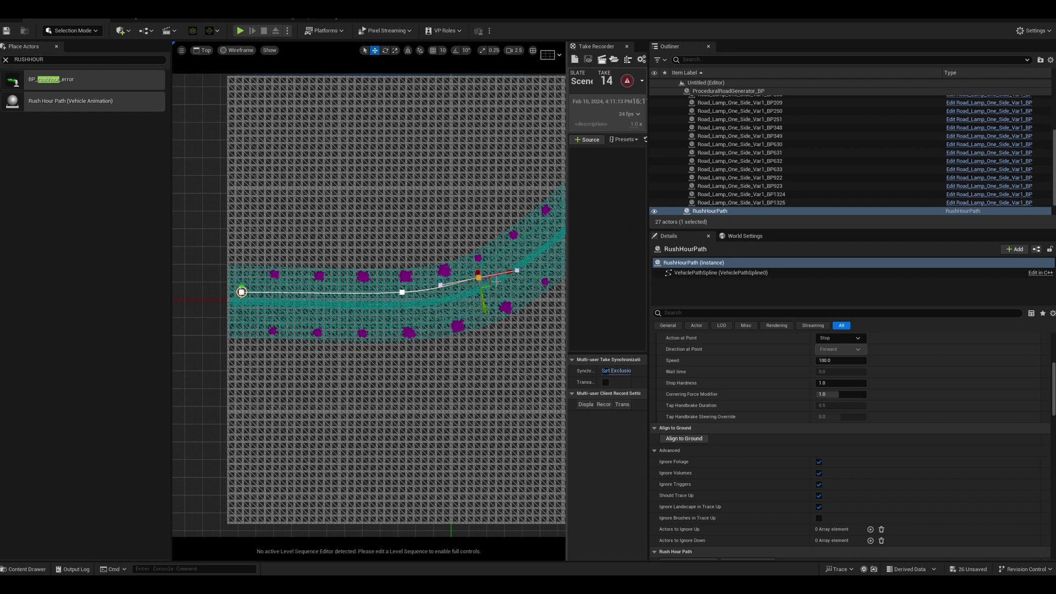
pyautogui.click(517, 270)
pyautogui.moveTo(518, 286); pyautogui.dragTo(516, 272)
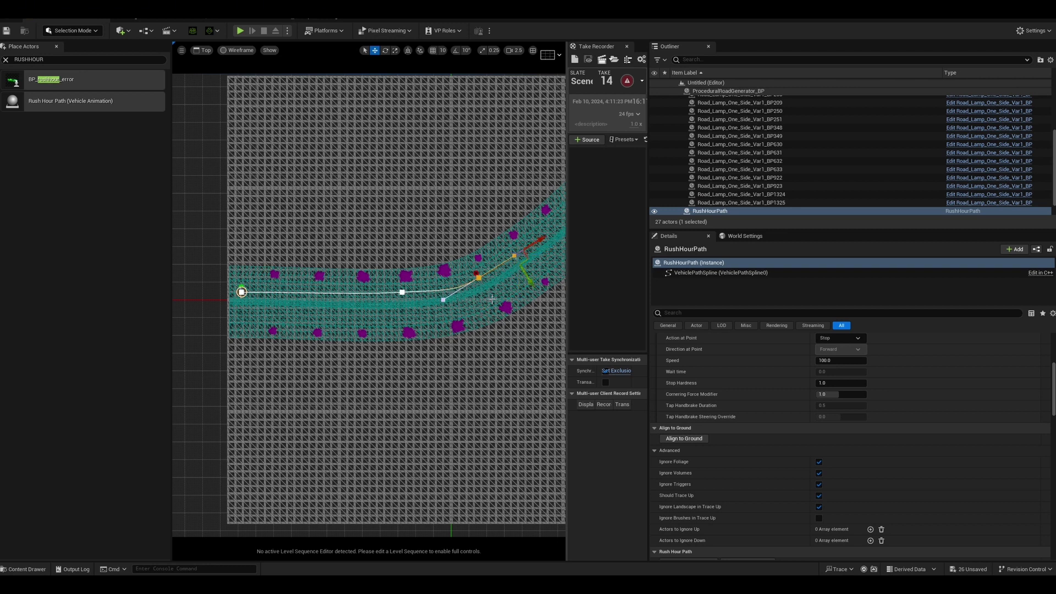
pyautogui.moveTo(492, 299); pyautogui.dragTo(464, 270, button='right')
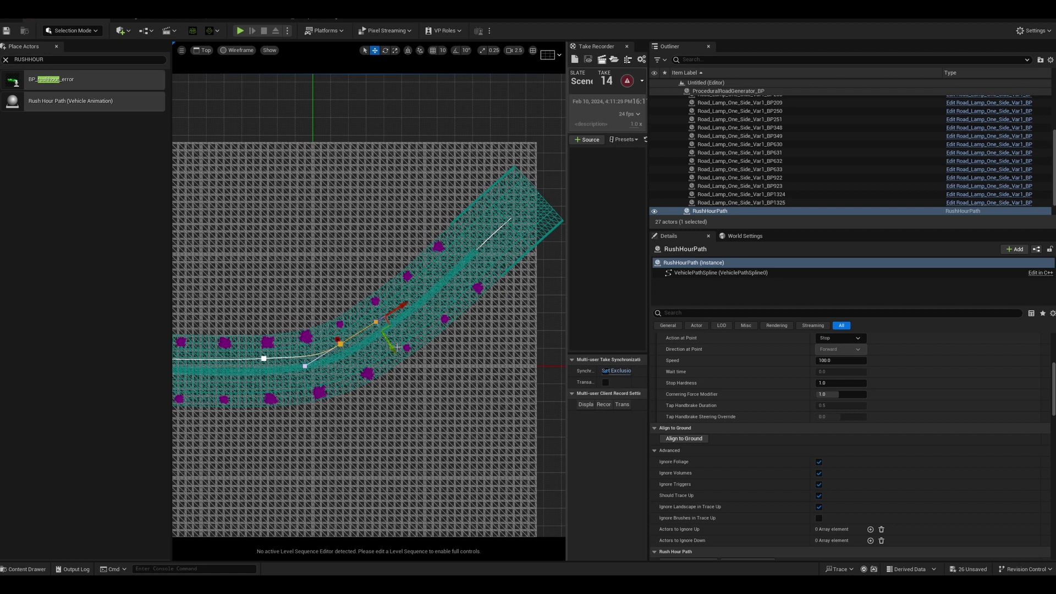
pyautogui.moveTo(397, 347); pyautogui.dragTo(398, 348)
# - Extend the path with another point beyond the bend and shift it sideways into the lane
pyautogui.click(341, 343)
pyautogui.moveTo(366, 328); pyautogui.dragTo(435, 285)
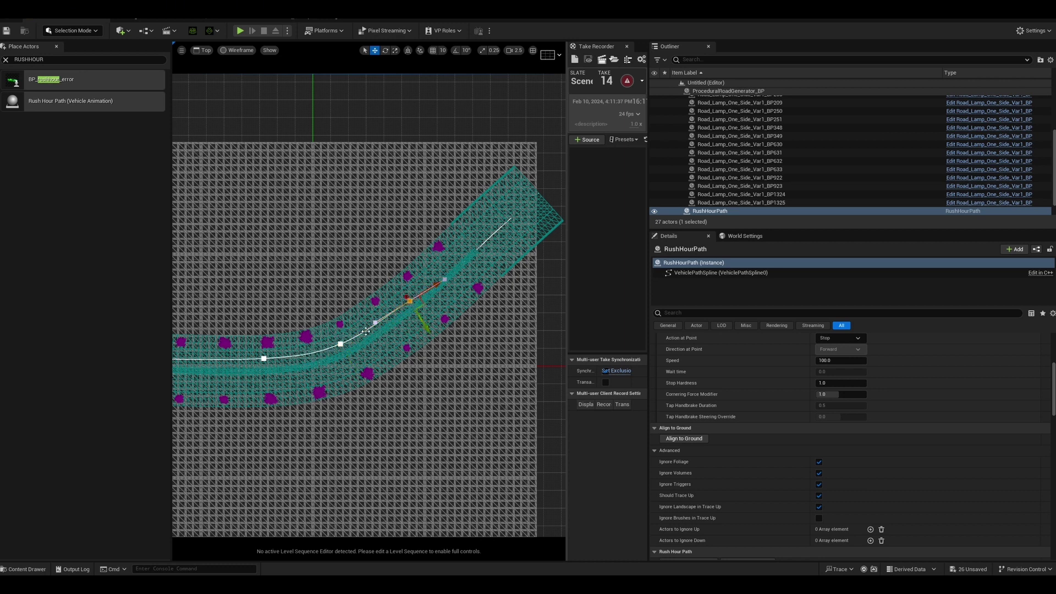
pyautogui.click(373, 324)
pyautogui.click(410, 301)
pyautogui.moveTo(425, 321); pyautogui.dragTo(434, 325)
# - Move the path's last point along the lane towards the road's far end and rotate it to the lane's direction
pyautogui.press('e')
pyautogui.press('w')
pyautogui.moveTo(441, 286); pyautogui.dragTo(492, 260)
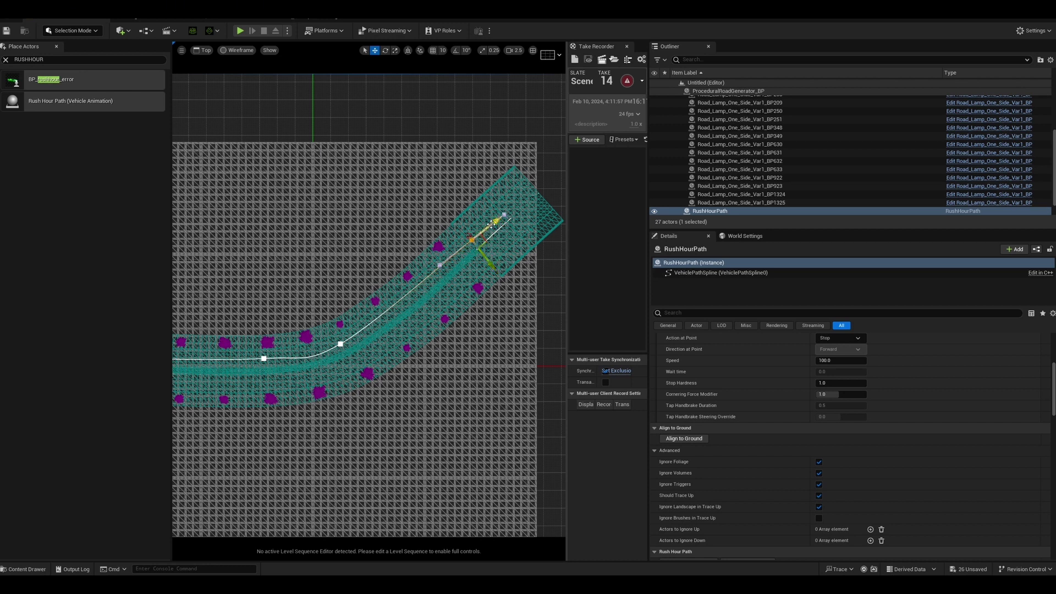
pyautogui.press('e')
pyautogui.moveTo(505, 212); pyautogui.dragTo(509, 209)
# - Shift the bend point slightly forward along the lane and move the path's last point to the far end of the road
pyautogui.click(340, 345)
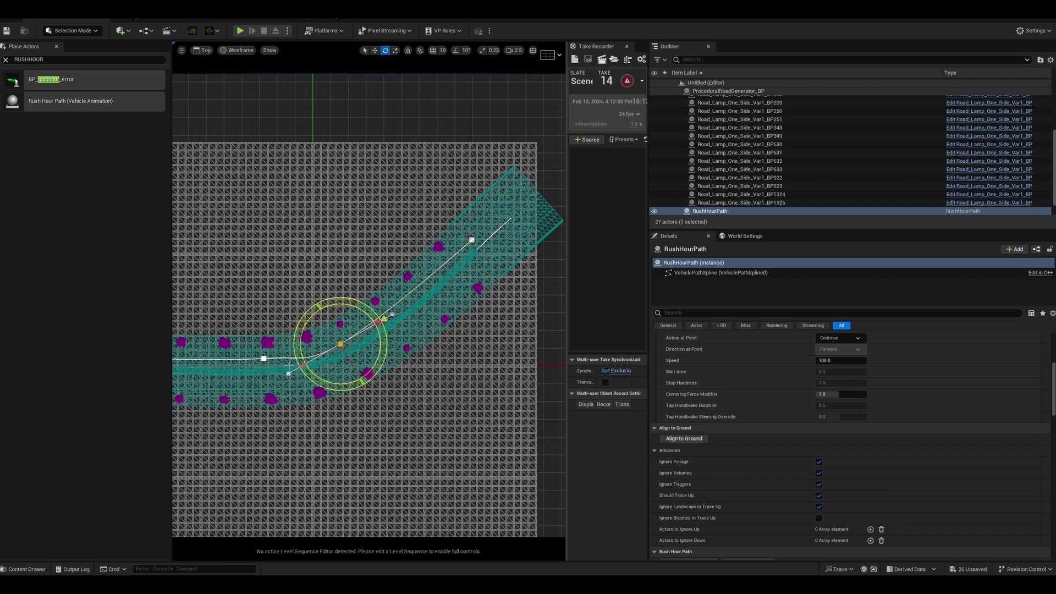
pyautogui.press('w')
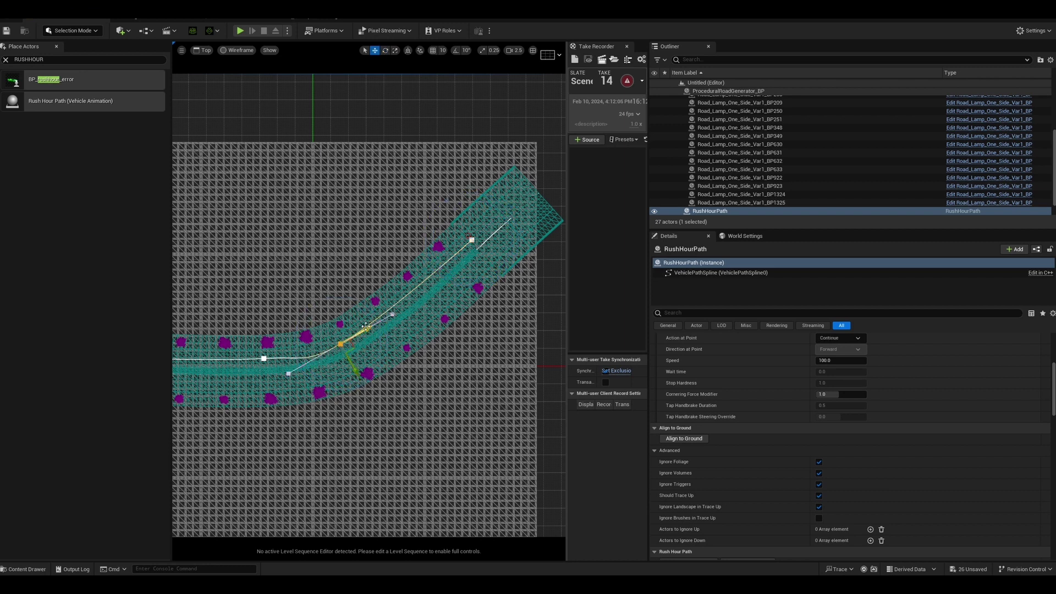
pyautogui.moveTo(367, 327); pyautogui.dragTo(383, 314)
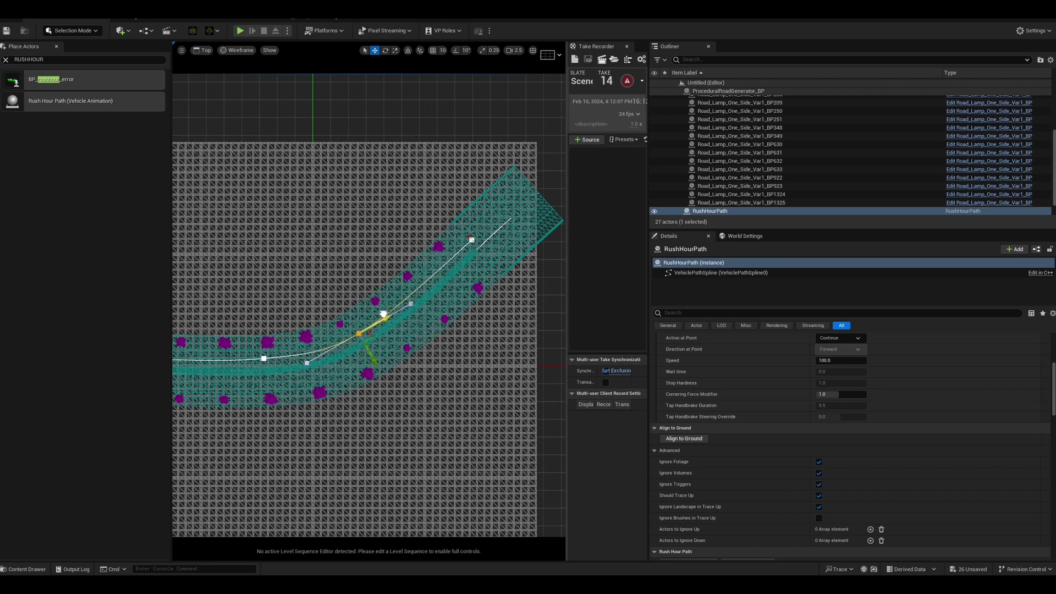
pyautogui.click(471, 240)
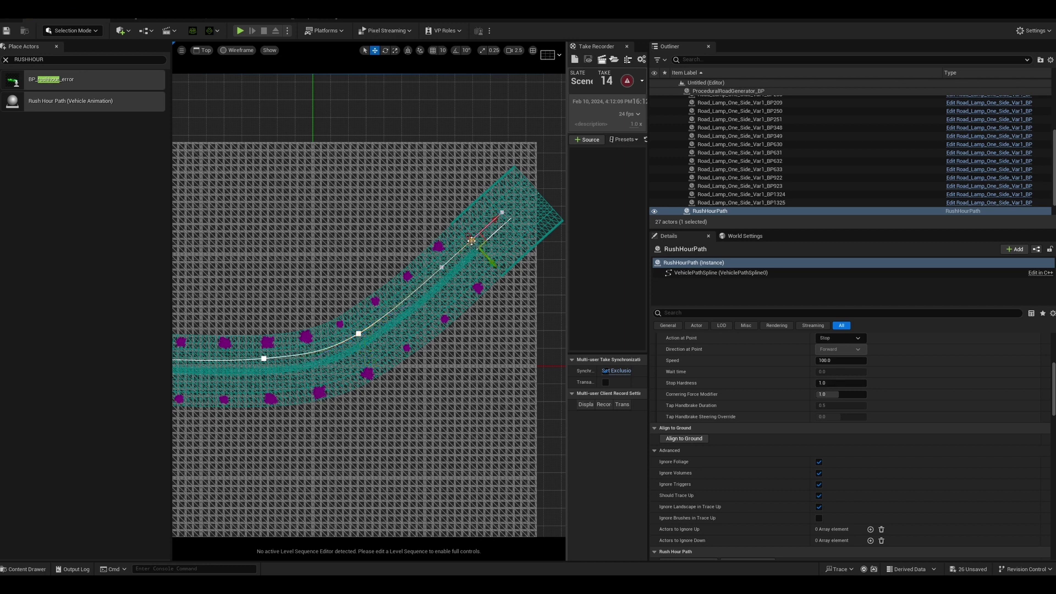
pyautogui.moveTo(486, 225); pyautogui.dragTo(538, 158)
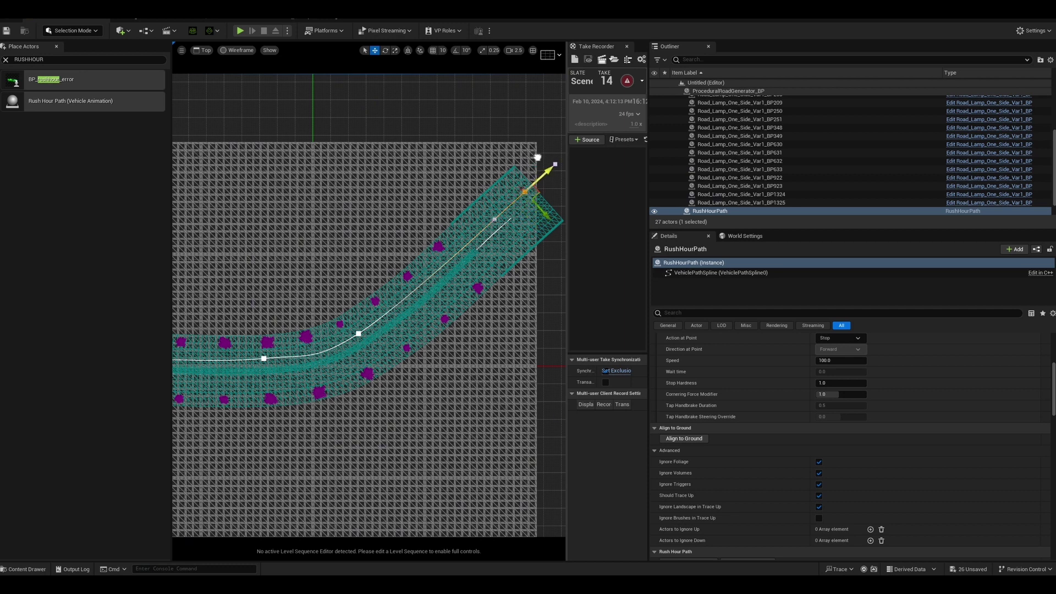
# - Rotate the path point just before the bend so that its tangent is parallel to the straight lane
pyautogui.click(264, 359)
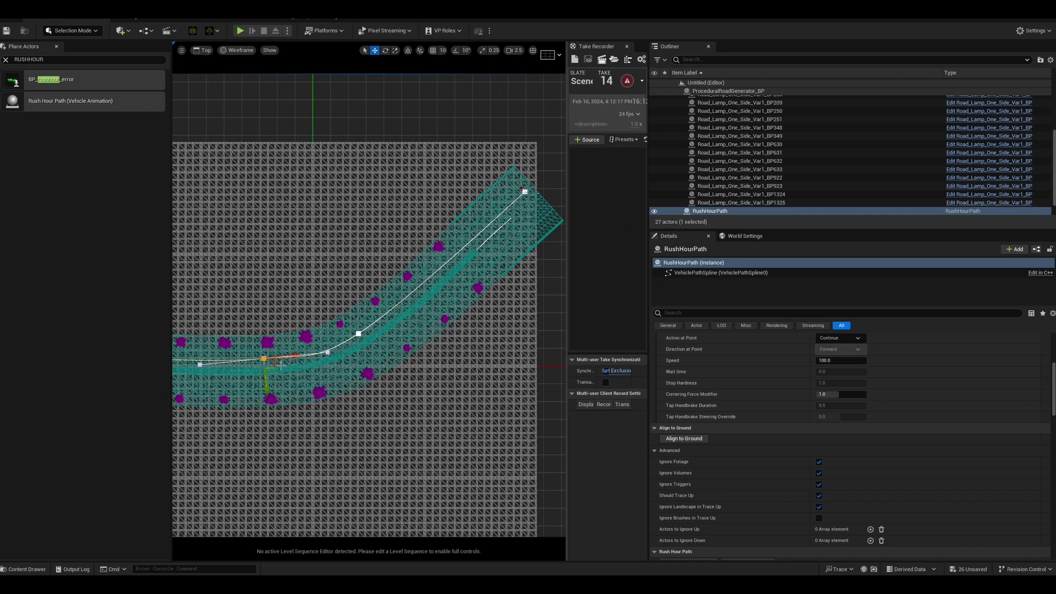
pyautogui.press('e')
pyautogui.moveTo(308, 359); pyautogui.dragTo(314, 354)
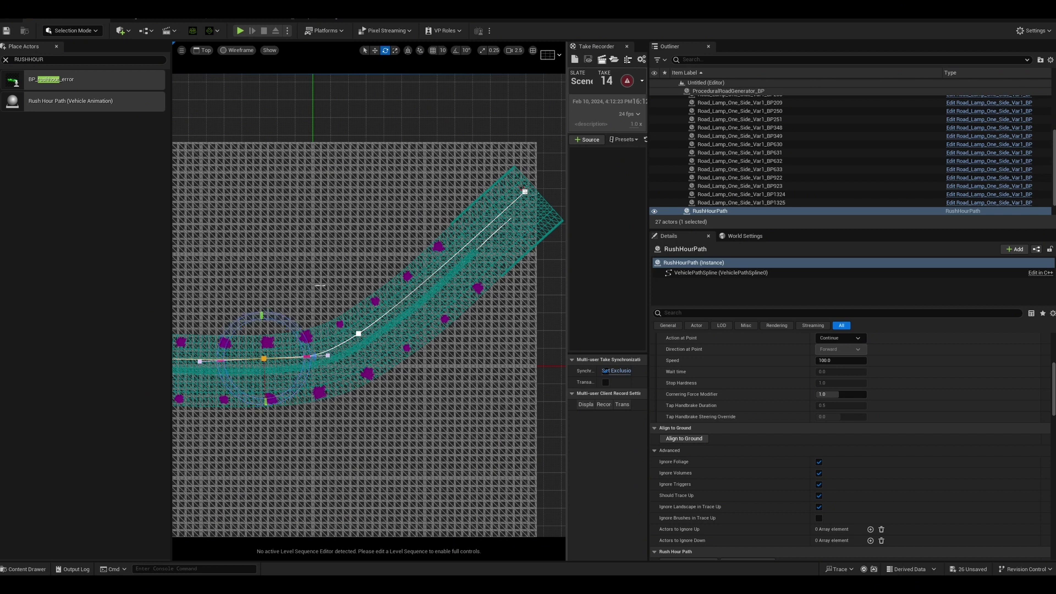
pyautogui.click(357, 334)
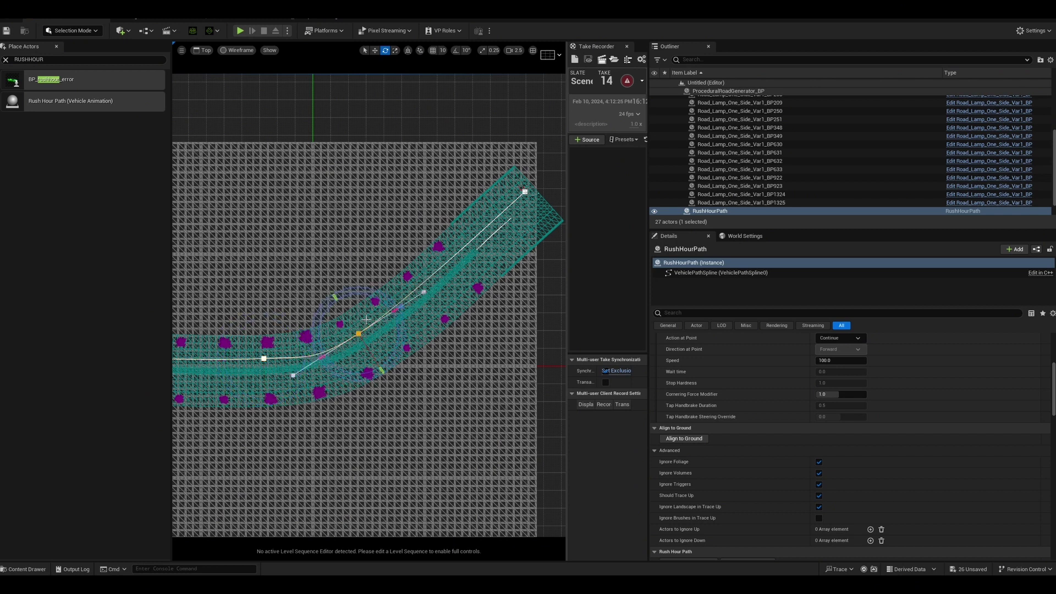
pyautogui.scroll(-4, 272, 358)
pyautogui.scroll(6, 255, 358)
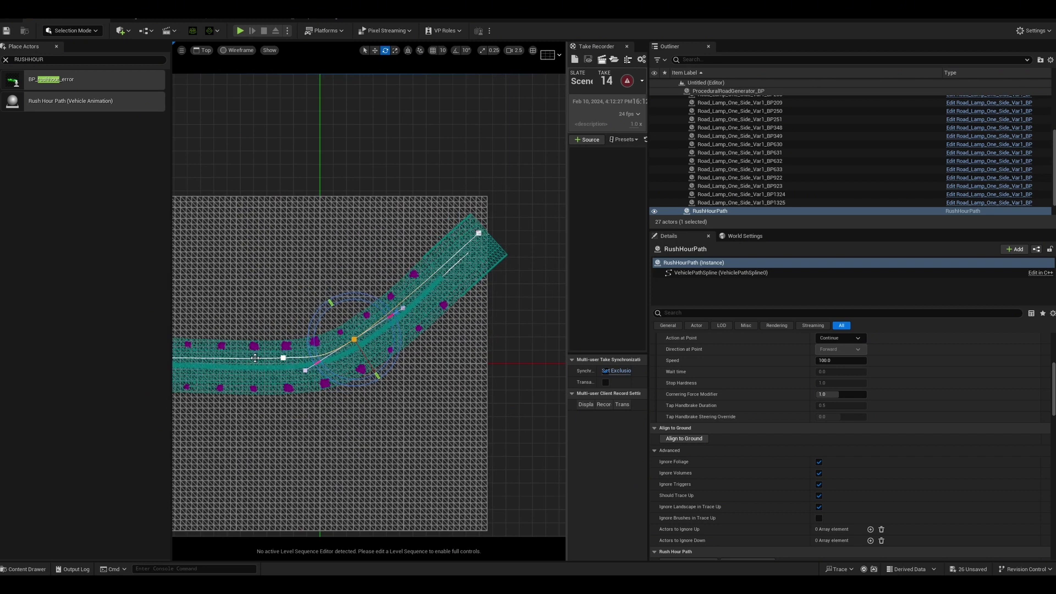
pyautogui.scroll(-2, 254, 357)
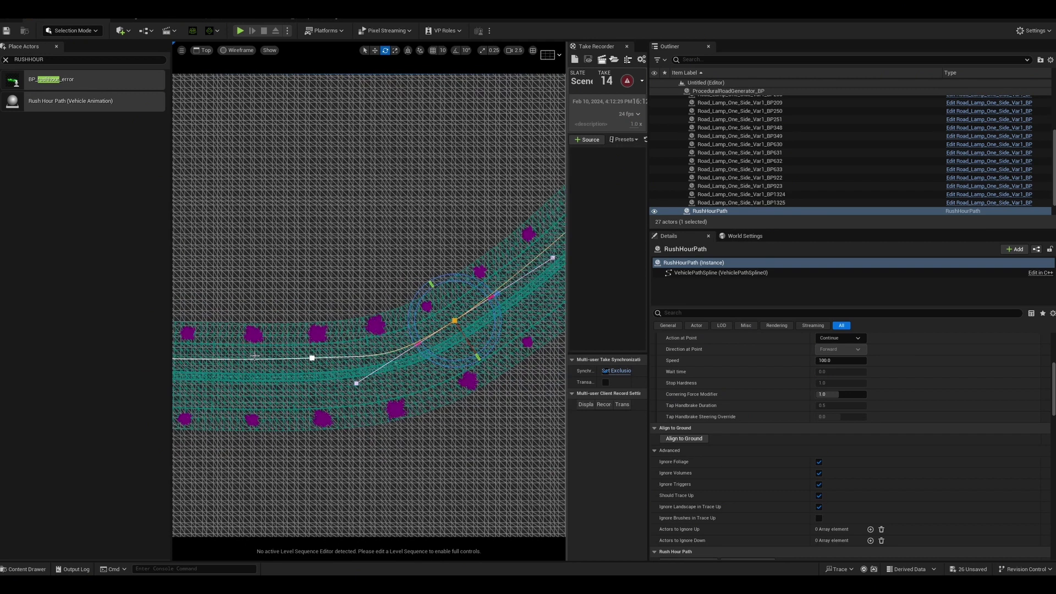
pyautogui.click(311, 358)
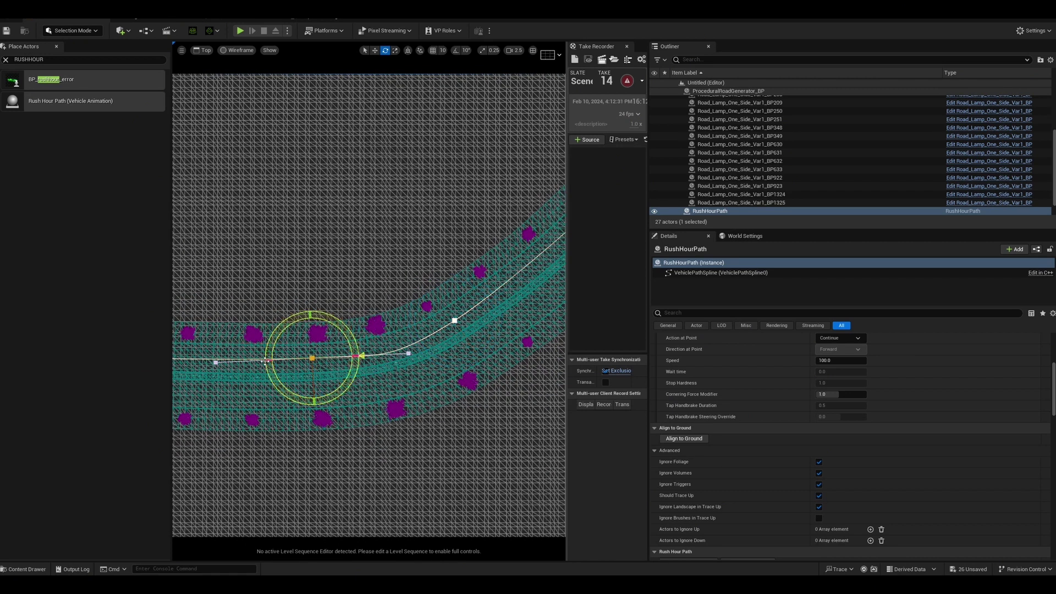
pyautogui.moveTo(267, 358); pyautogui.dragTo(268, 358)
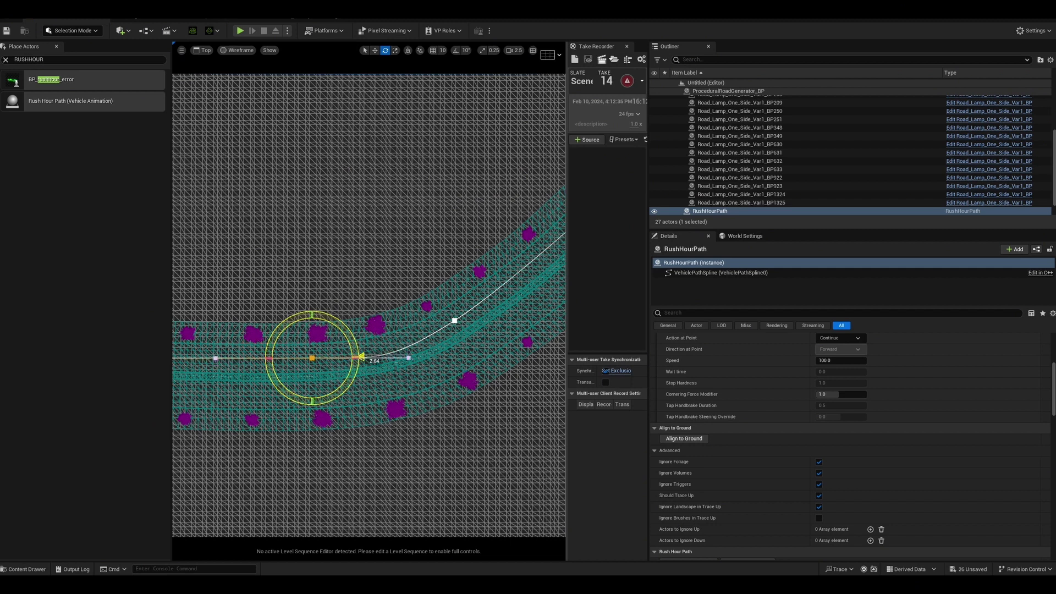
# - Deselect the path by selecting the landscape, and return the viewport to the perspective view looking along the road
pyautogui.click(322, 278)
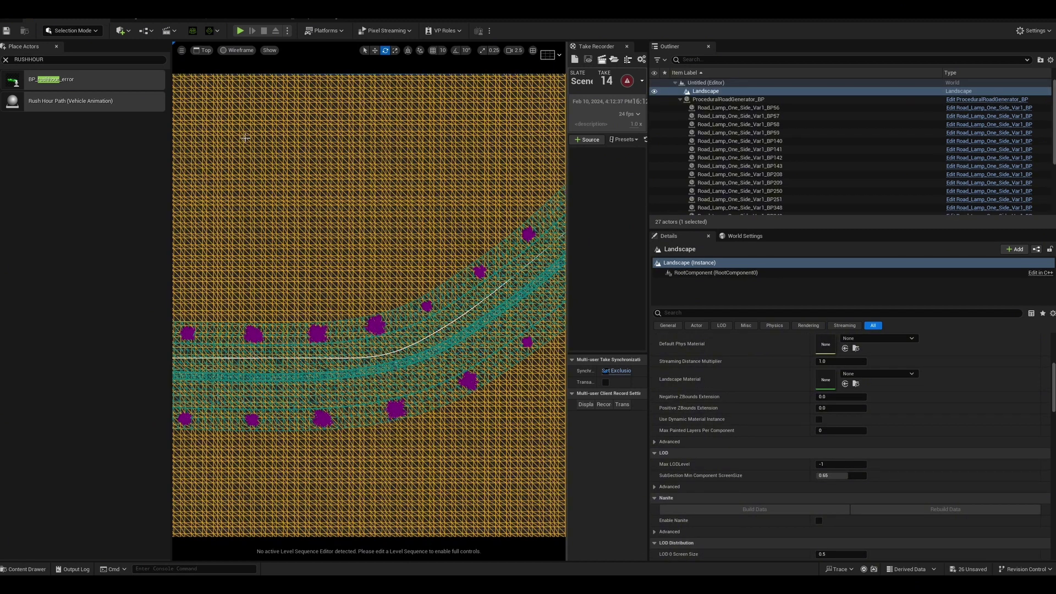
pyautogui.click(204, 50)
pyautogui.click(217, 62)
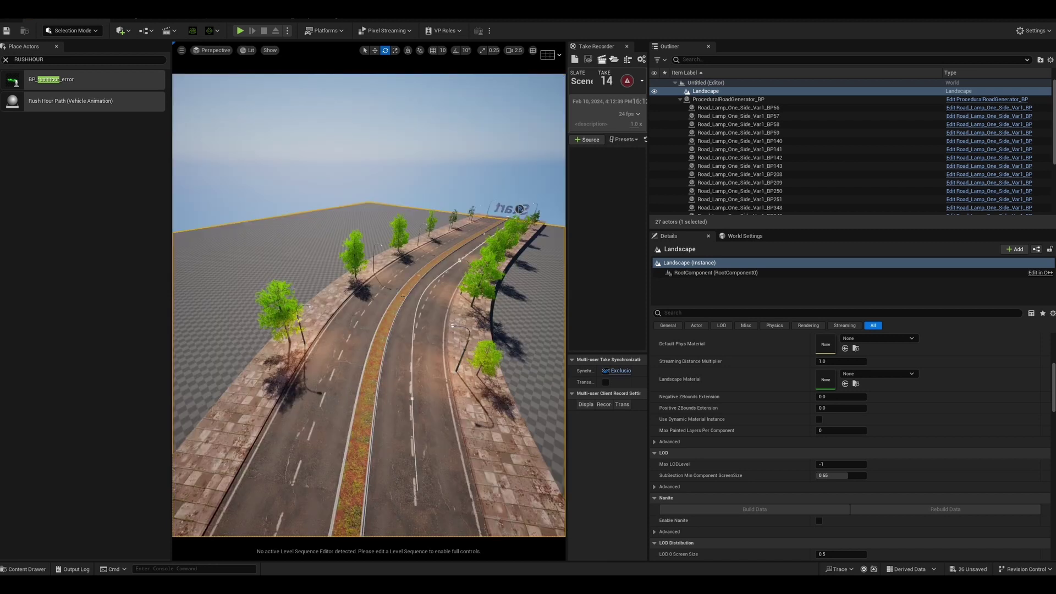
pyautogui.moveTo(360, 343); pyautogui.dragTo(359, 362, button='middle')
pyautogui.moveTo(409, 341); pyautogui.dragTo(462, 330, button='right')
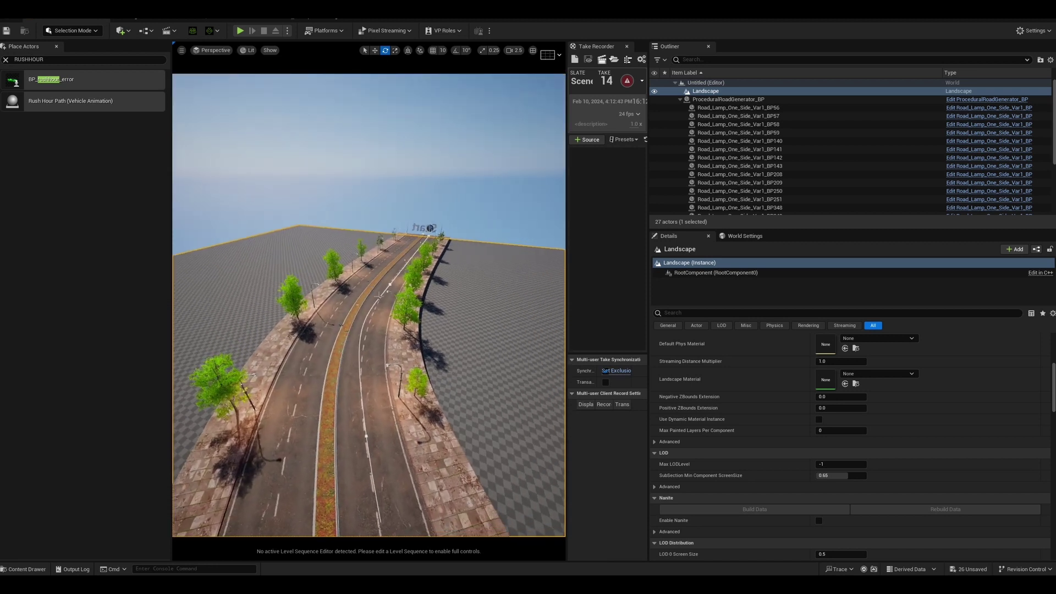
# - Rotate the spline point of the RushHourPath nearest the viewer so the path follows the road lane
pyautogui.click(366, 436)
pyautogui.click(363, 437)
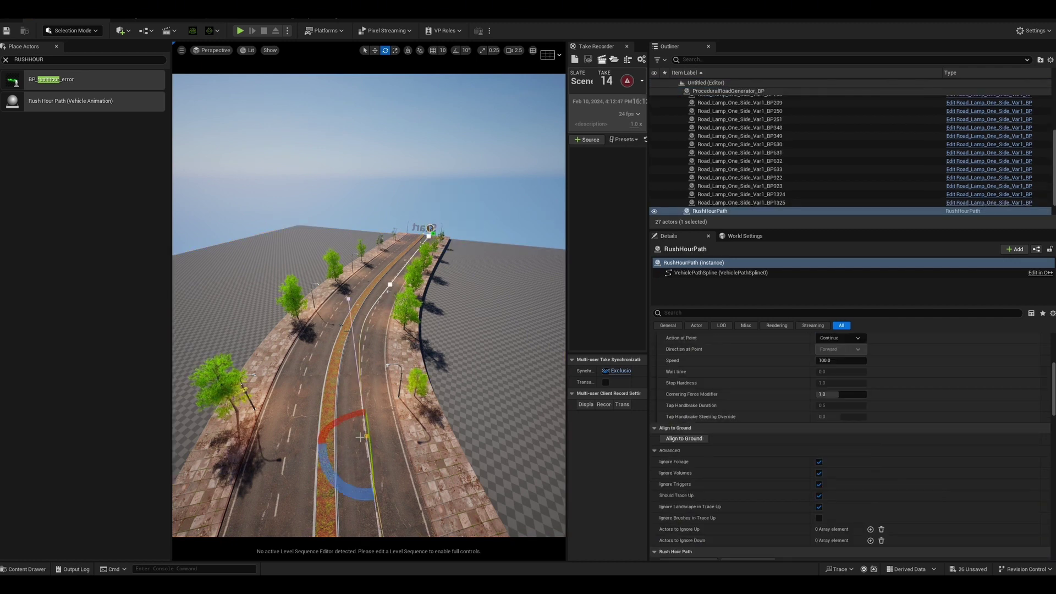
pyautogui.moveTo(336, 471); pyautogui.dragTo(347, 471)
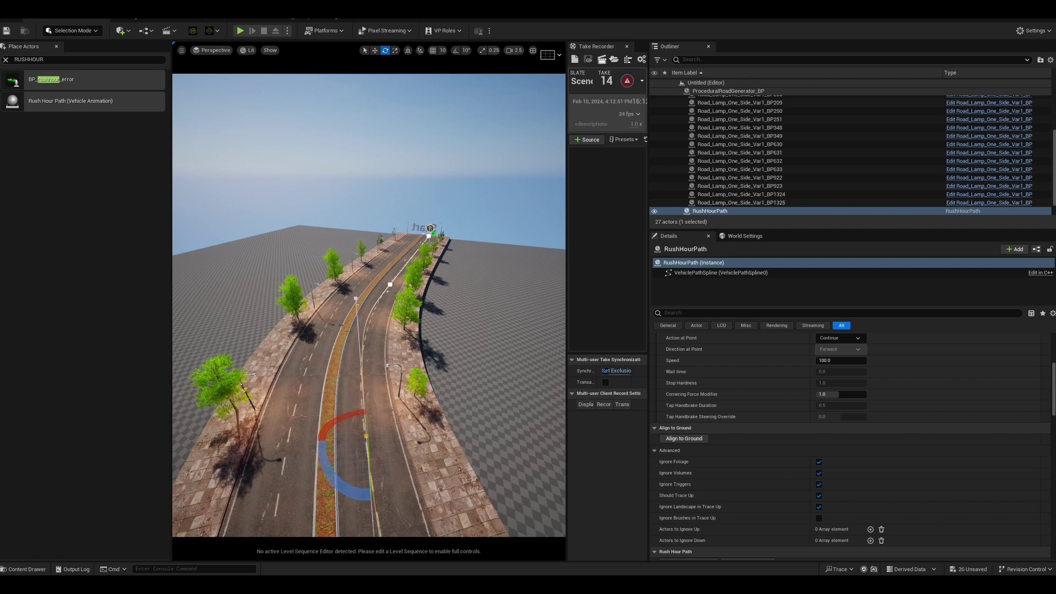
# - Set the RushHourPath's vehicle type to BP_porsche_tutorial and its driver profile type to Racer
pyautogui.click(430, 228)
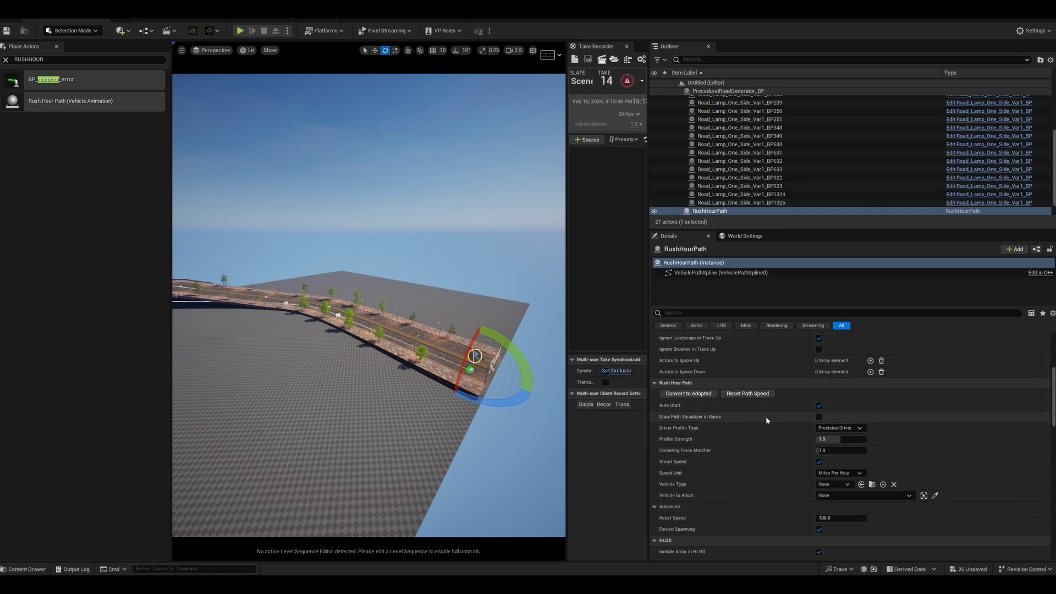
pyautogui.scroll(-3, 920, 453)
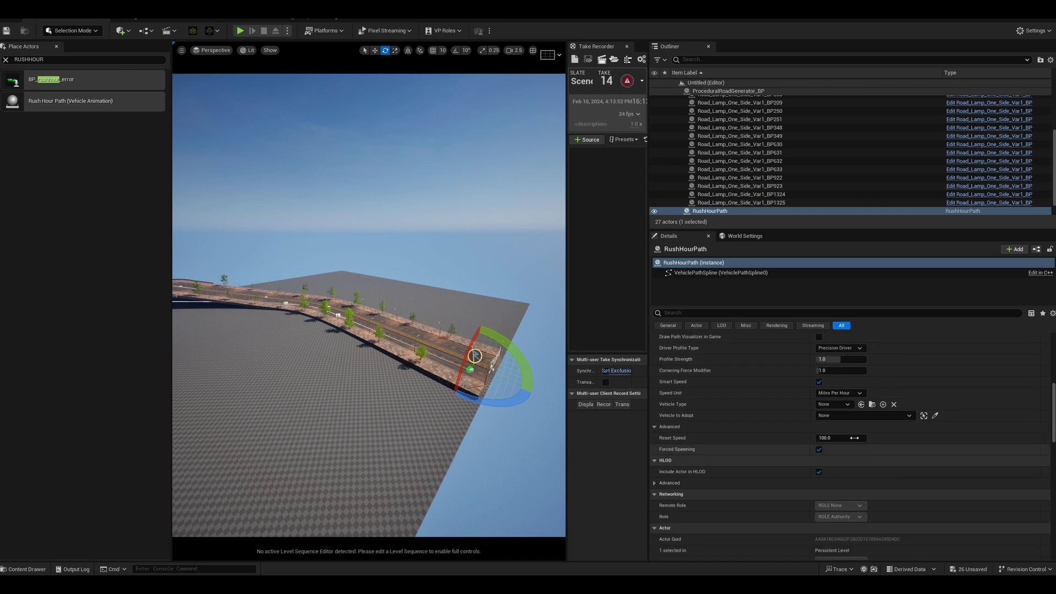
pyautogui.click(831, 404)
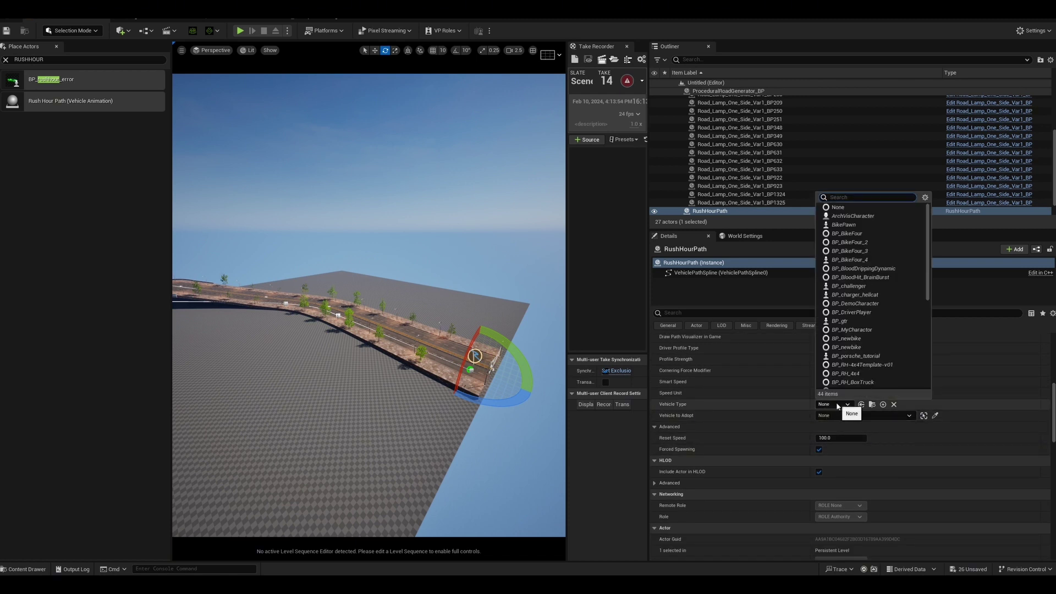
pyautogui.click(864, 356)
pyautogui.click(864, 357)
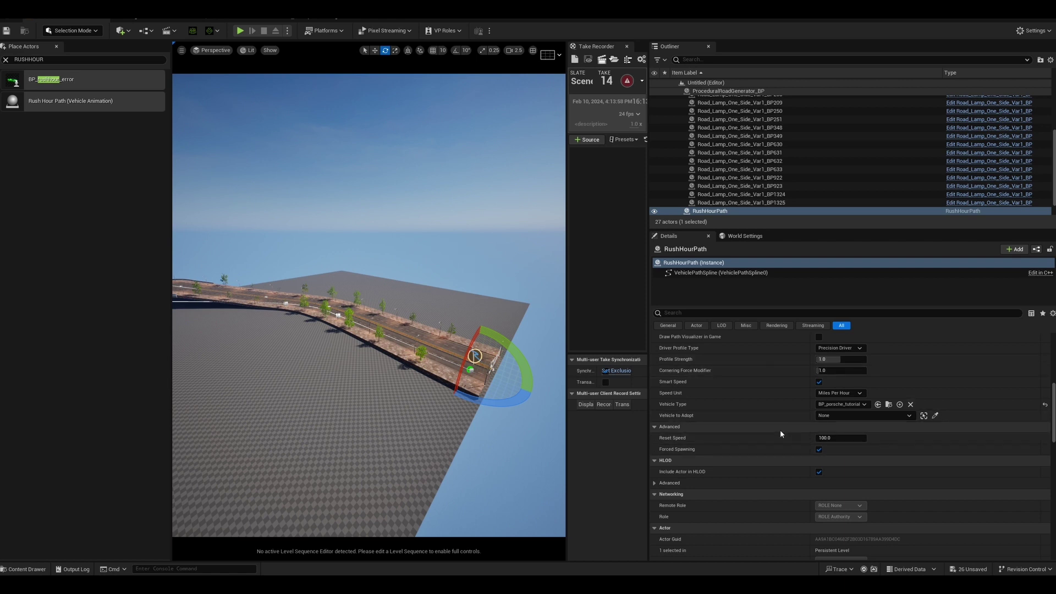
pyautogui.click(836, 348)
pyautogui.click(834, 370)
# - Look through the remaining RushHourPath properties, from the actor options to the spline and editor settings
pyautogui.scroll(-4, 946, 442)
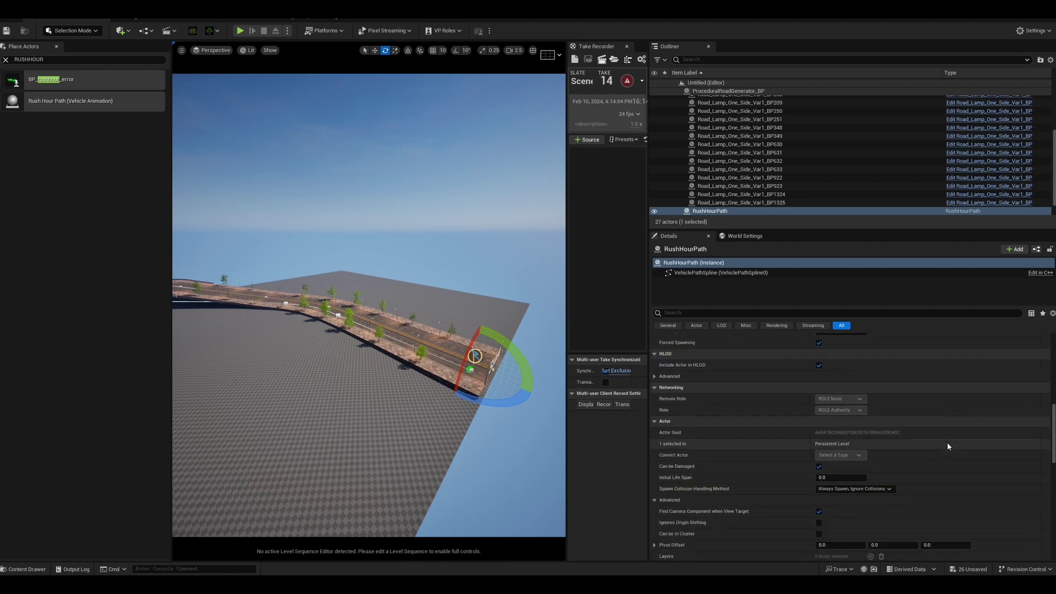
pyautogui.scroll(-3, 947, 445)
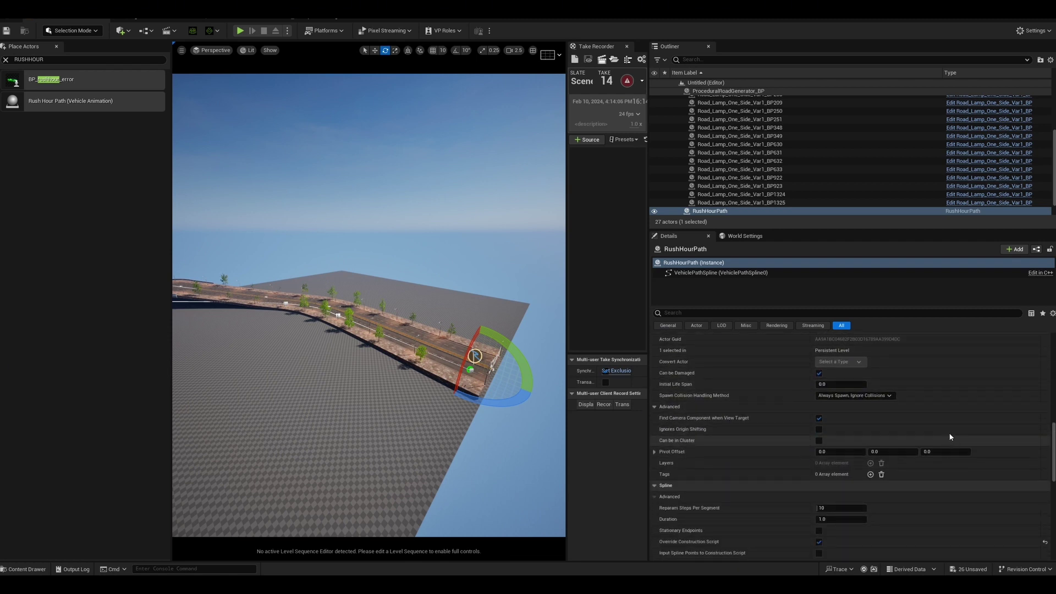
pyautogui.scroll(-5, 960, 420)
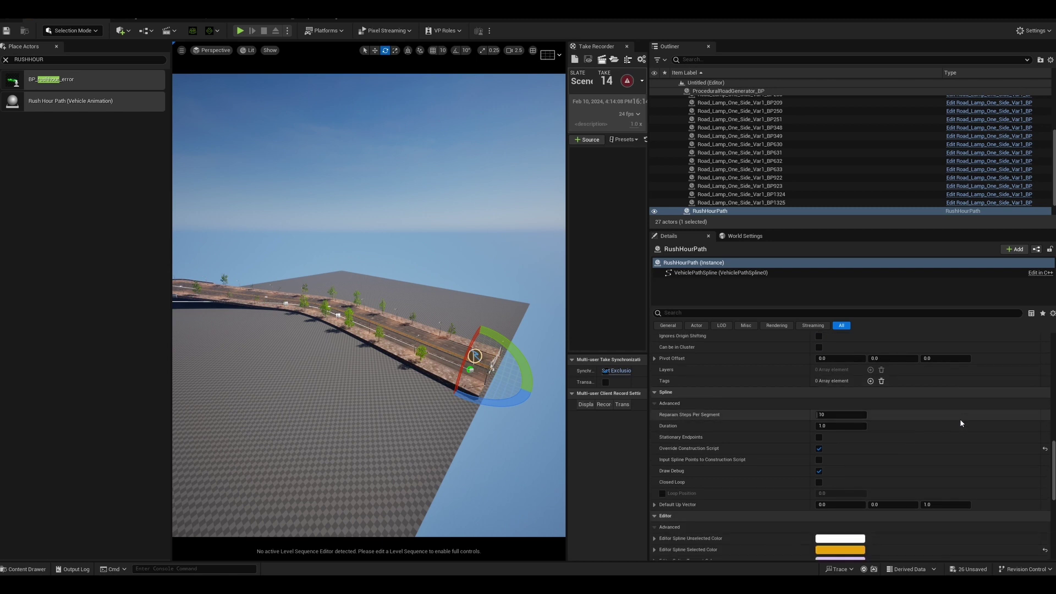
pyautogui.scroll(-4, 959, 419)
pyautogui.scroll(4, 959, 420)
pyautogui.scroll(7, 959, 420)
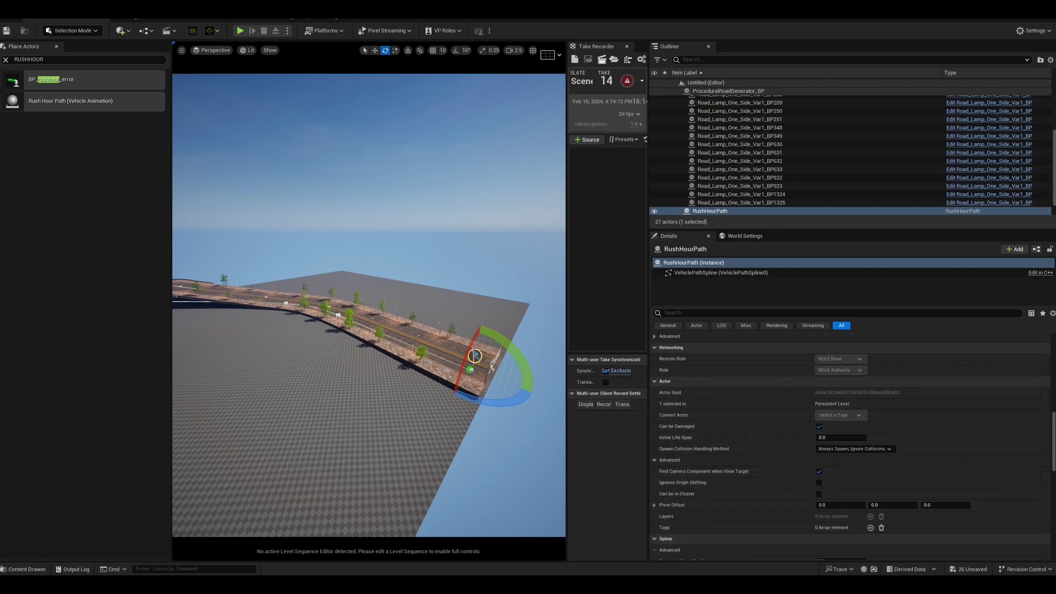
pyautogui.scroll(6, 959, 420)
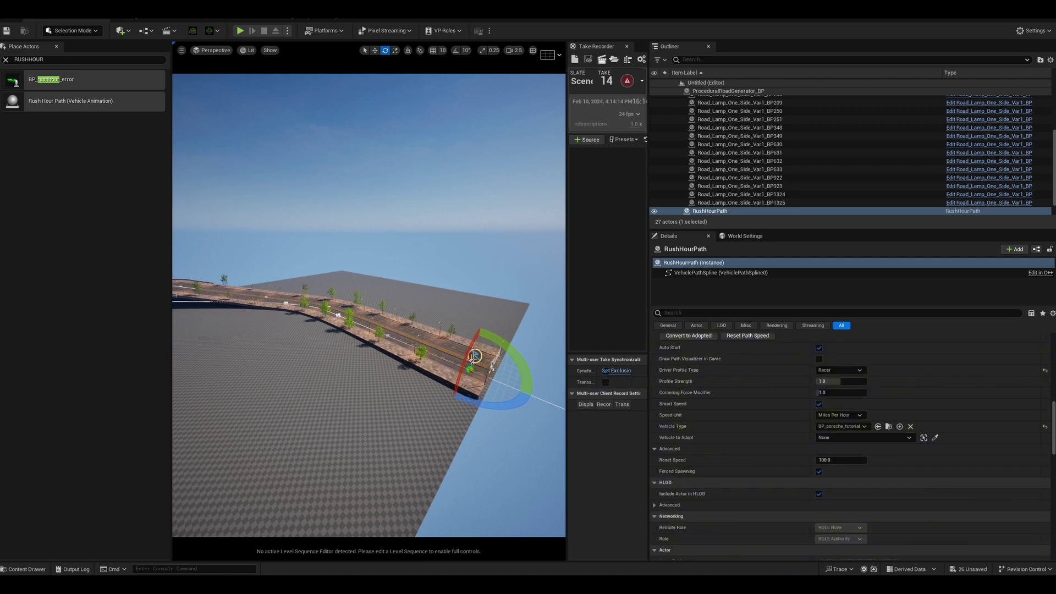
# - Set the level's GameMode Override to BP_RH_Spectator_GameMode in the World Settings
pyautogui.moveTo(465, 416); pyautogui.dragTo(379, 200, button='right')
pyautogui.press('w')
pyautogui.press('q')
pyautogui.press('d')
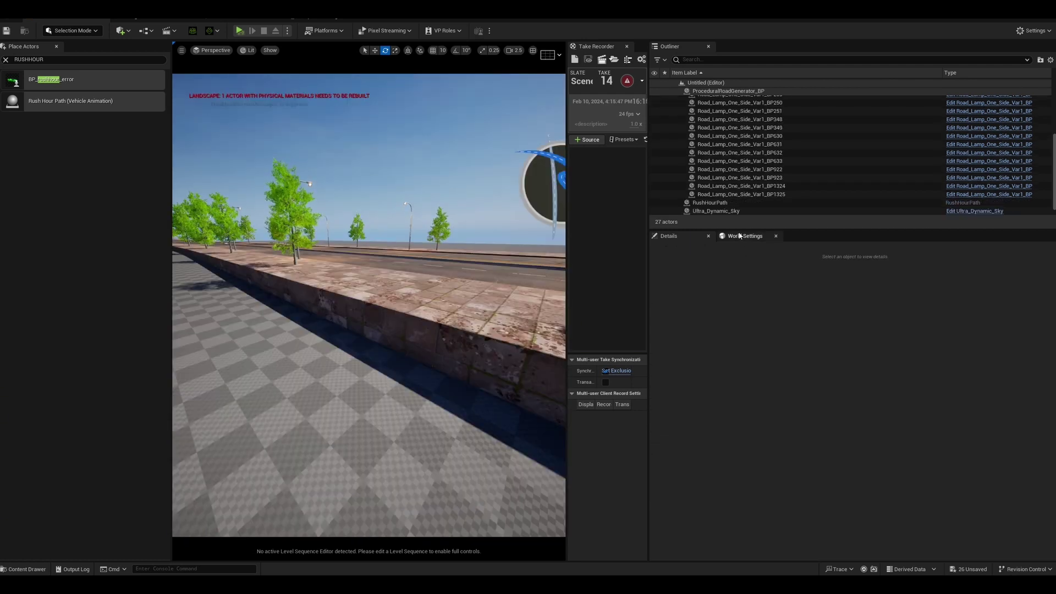
pyautogui.click(740, 236)
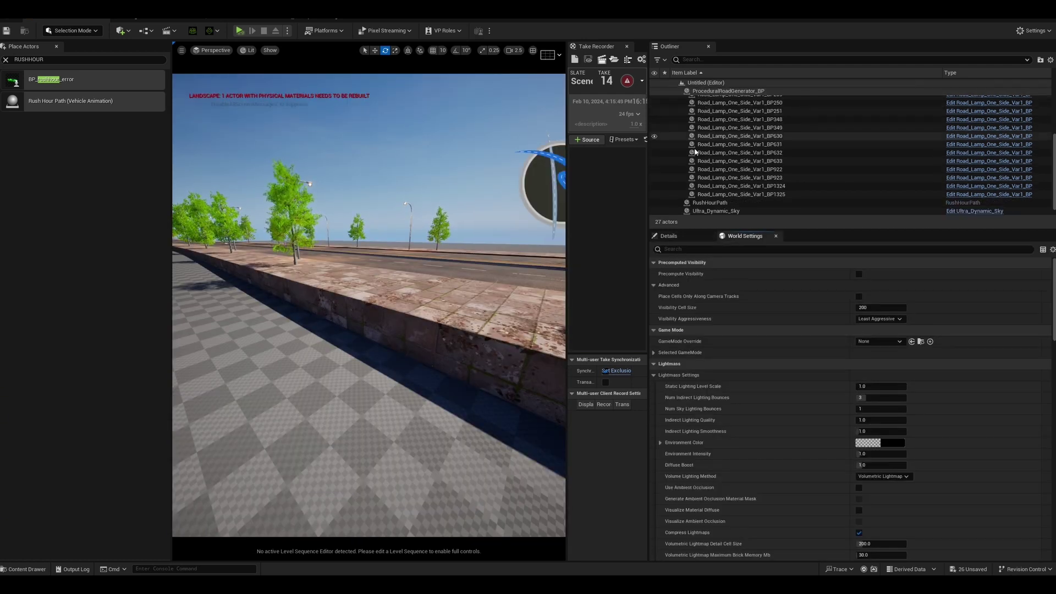
pyautogui.click(715, 202)
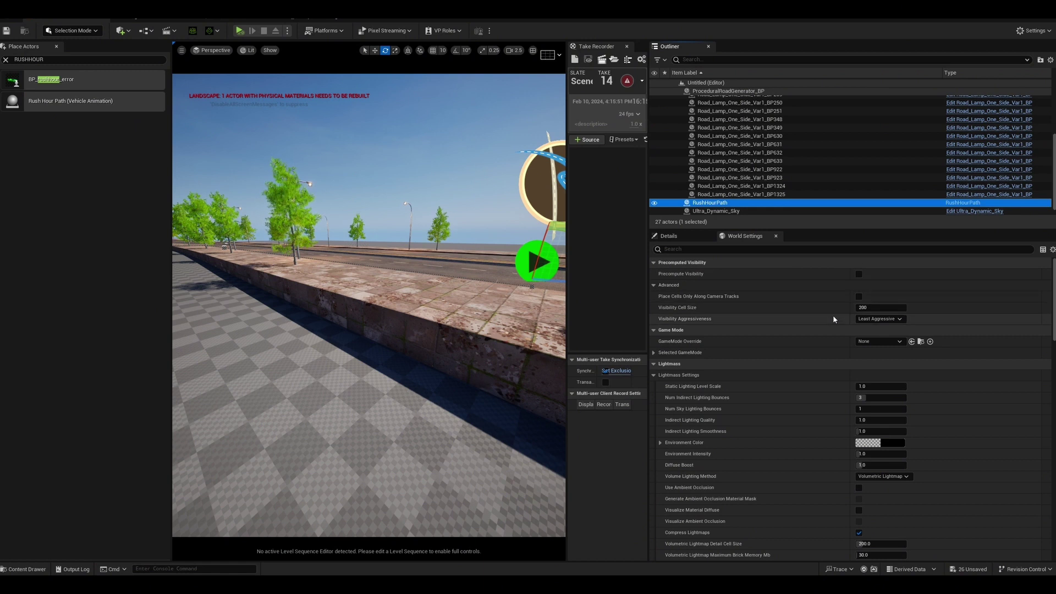
pyautogui.click(886, 341)
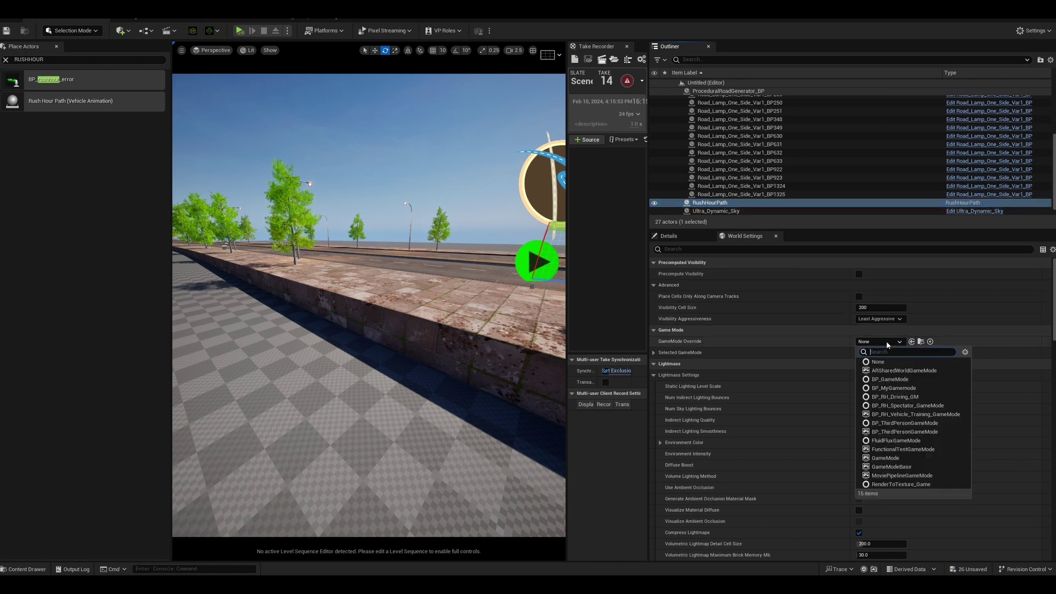
pyautogui.click(902, 405)
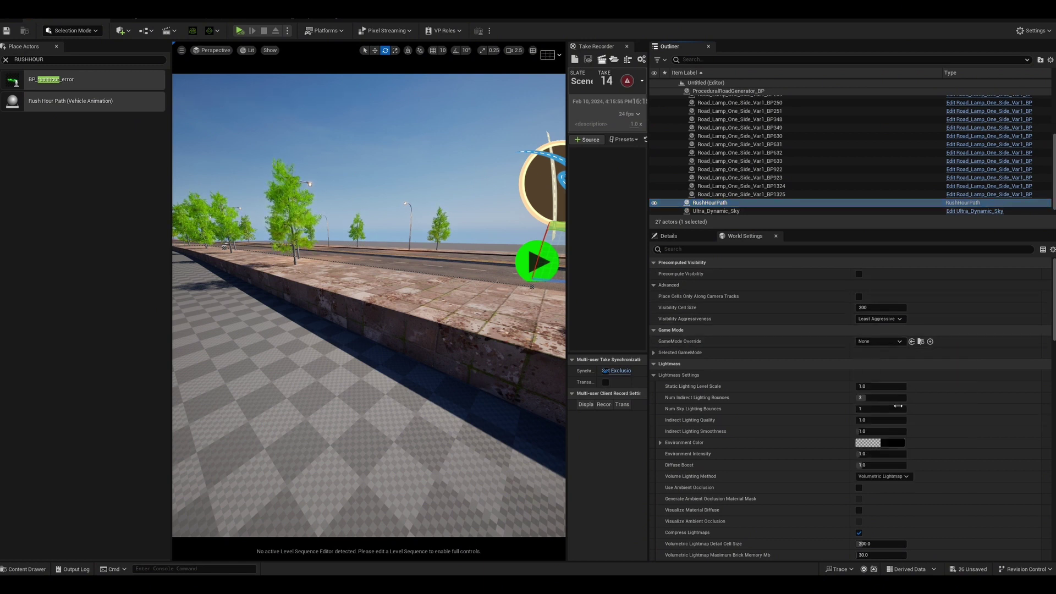
# - Play the level briefly with the new game mode and stop the simulation
pyautogui.click(419, 205)
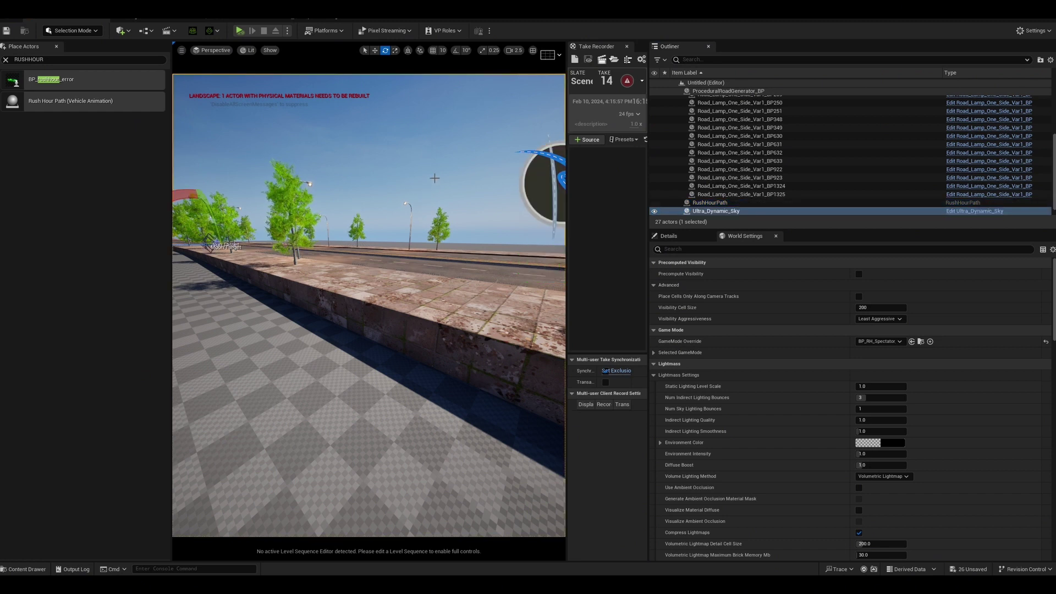
pyautogui.click(239, 30)
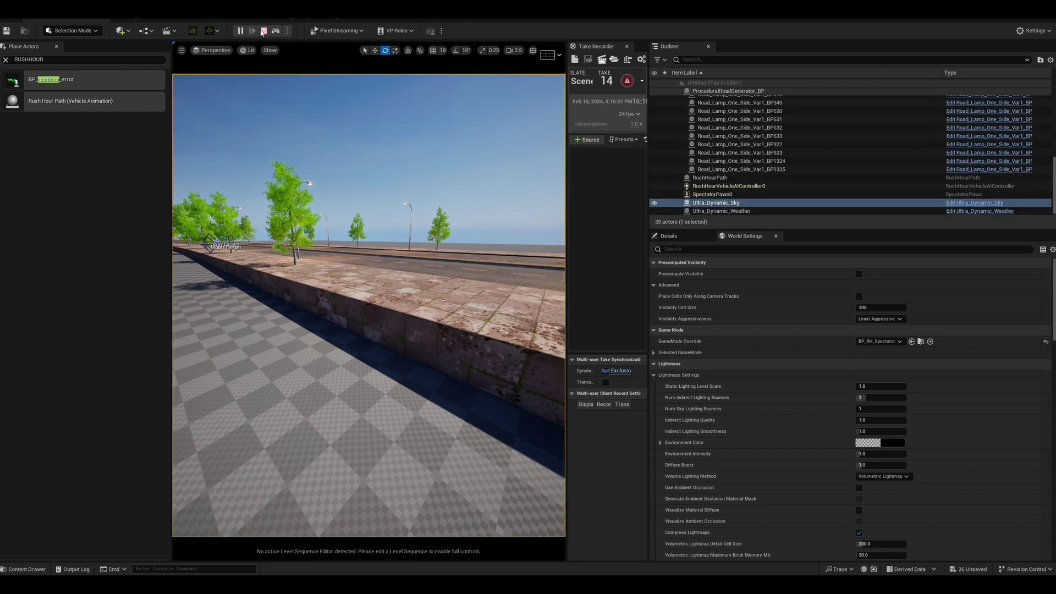
pyautogui.click(263, 30)
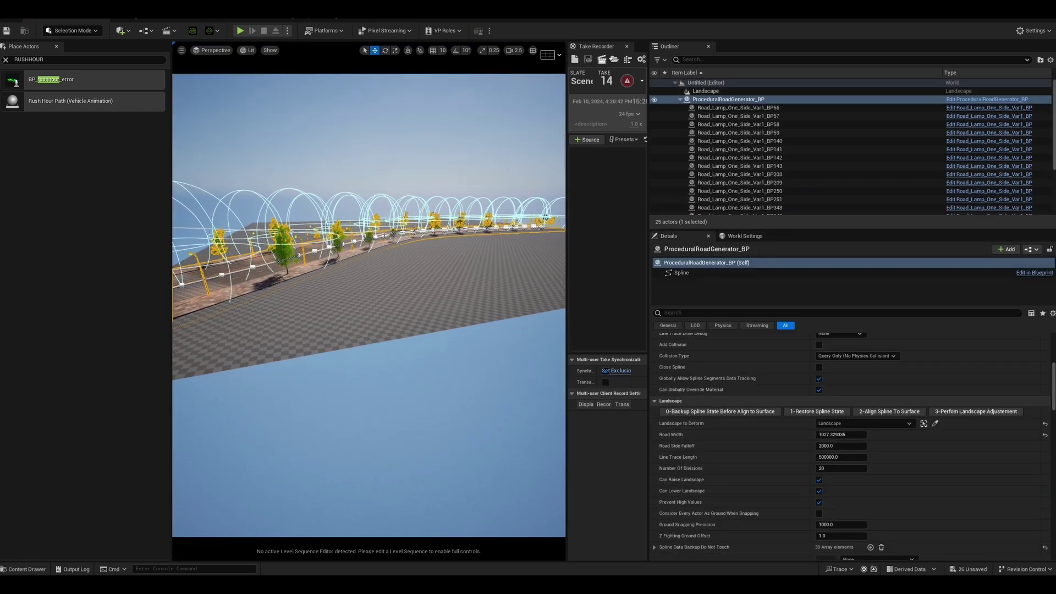
# - Play the level, cycle through the camera views while the car drives the path, and end the simulation
pyautogui.moveTo(369, 305); pyautogui.dragTo(426, 291, button='right')
pyautogui.click(238, 30)
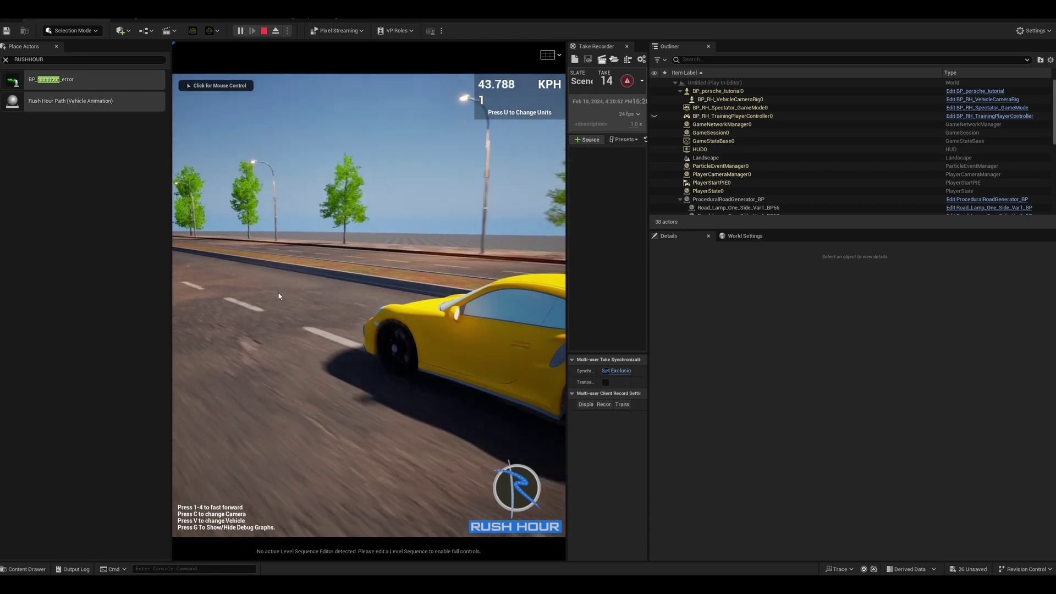
pyautogui.click(224, 295)
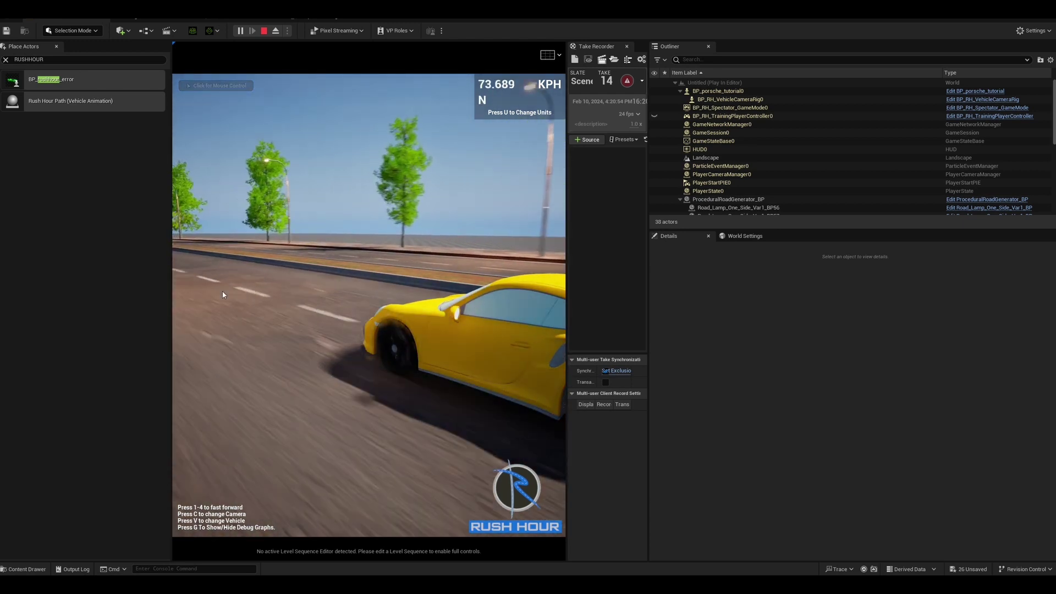
pyautogui.press('c')
pyautogui.press('c')
pyautogui.press('c')
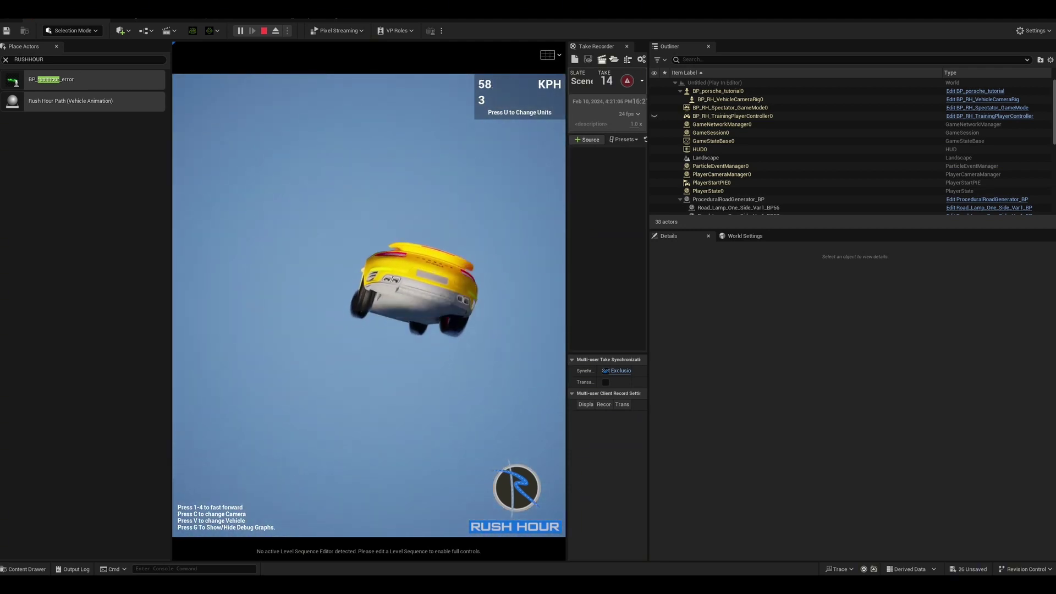
pyautogui.press('Escape')
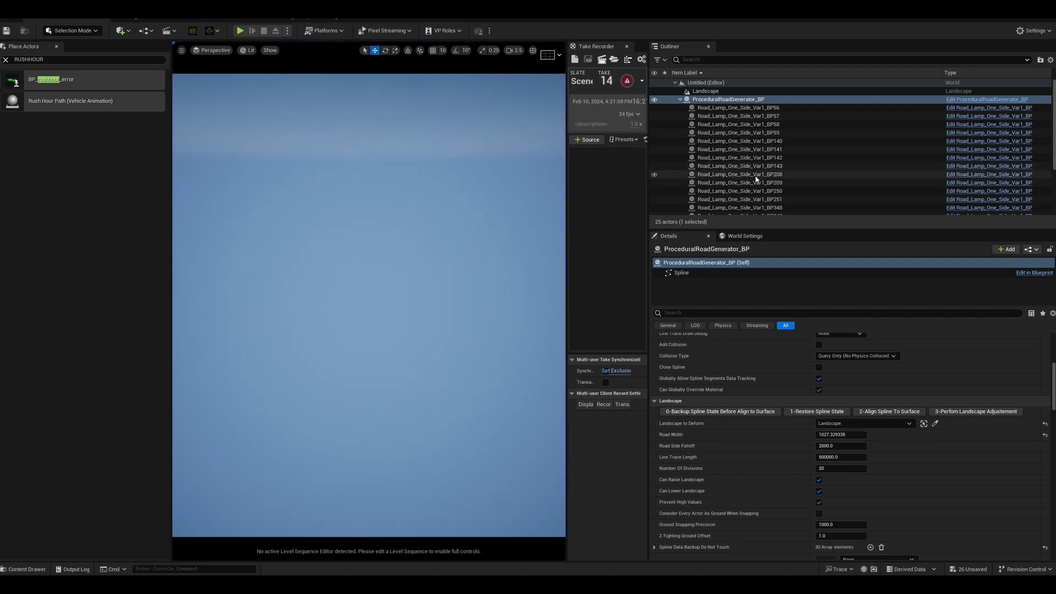
# - Select and frame the RushHourPath, and align its spline points to the ground
pyautogui.scroll(-5, 725, 176)
pyautogui.click(723, 196)
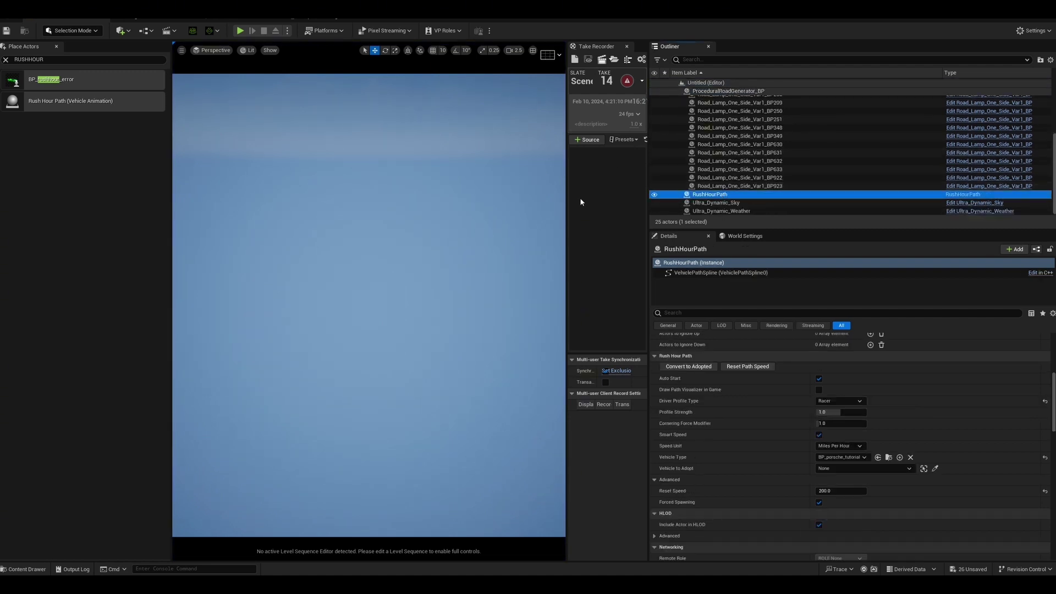
pyautogui.press('f')
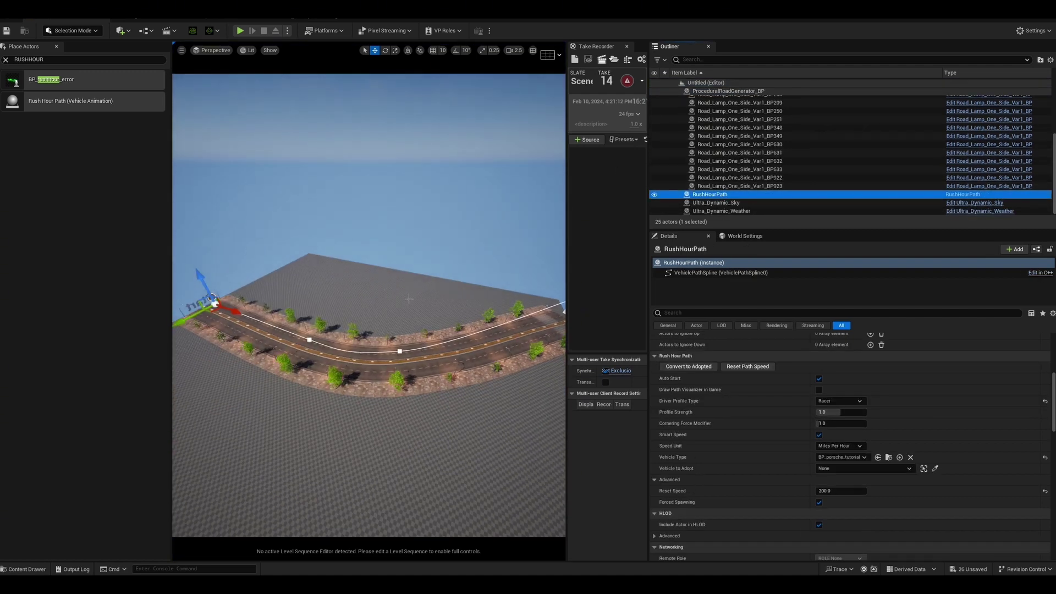
pyautogui.moveTo(408, 298); pyautogui.dragTo(457, 297, button='right')
pyautogui.click(351, 349)
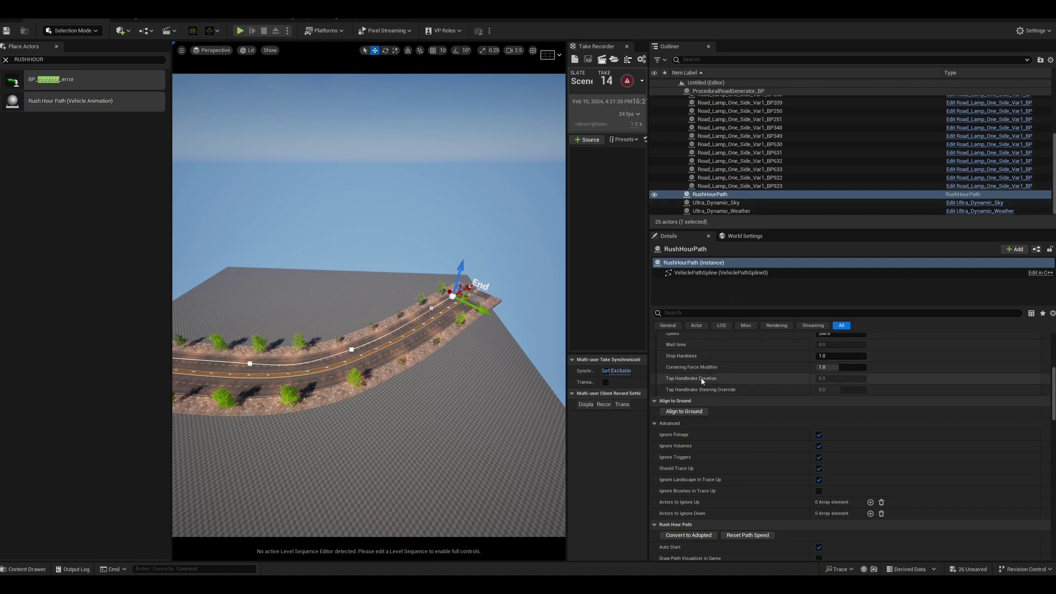
pyautogui.scroll(-1, 702, 380)
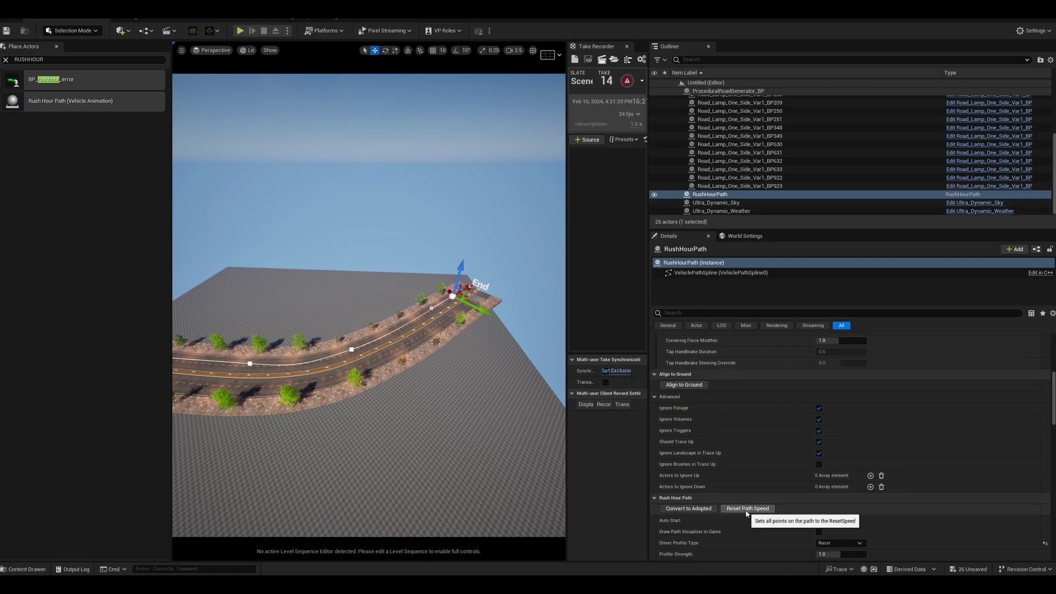
pyautogui.click(684, 385)
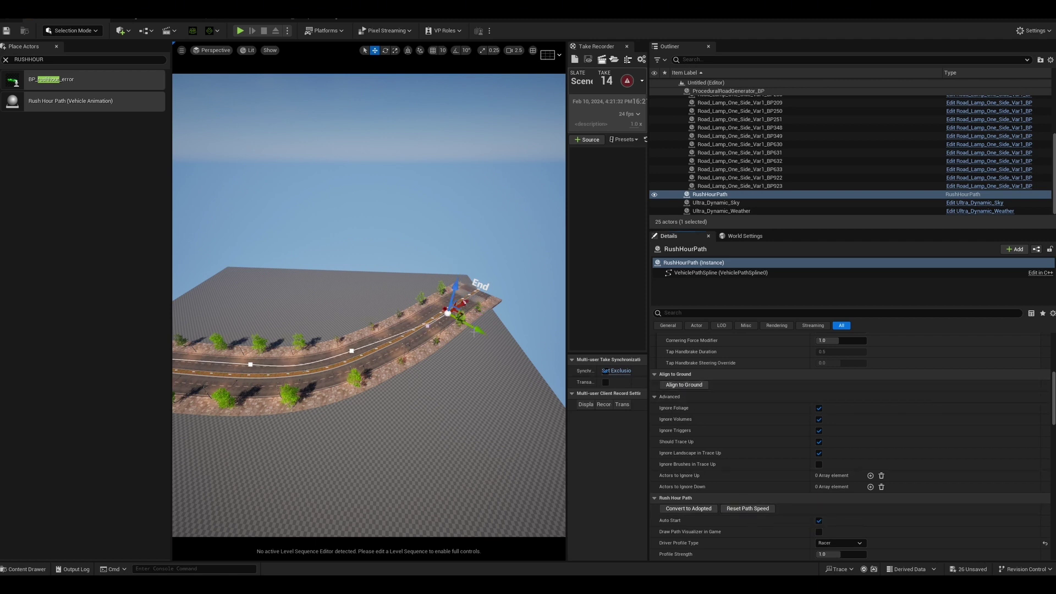
# - Test the ground-aligned path by playing the level, switching camera views to follow the car, and ending the simulation
pyautogui.moveTo(475, 331); pyautogui.dragTo(461, 331, button='right')
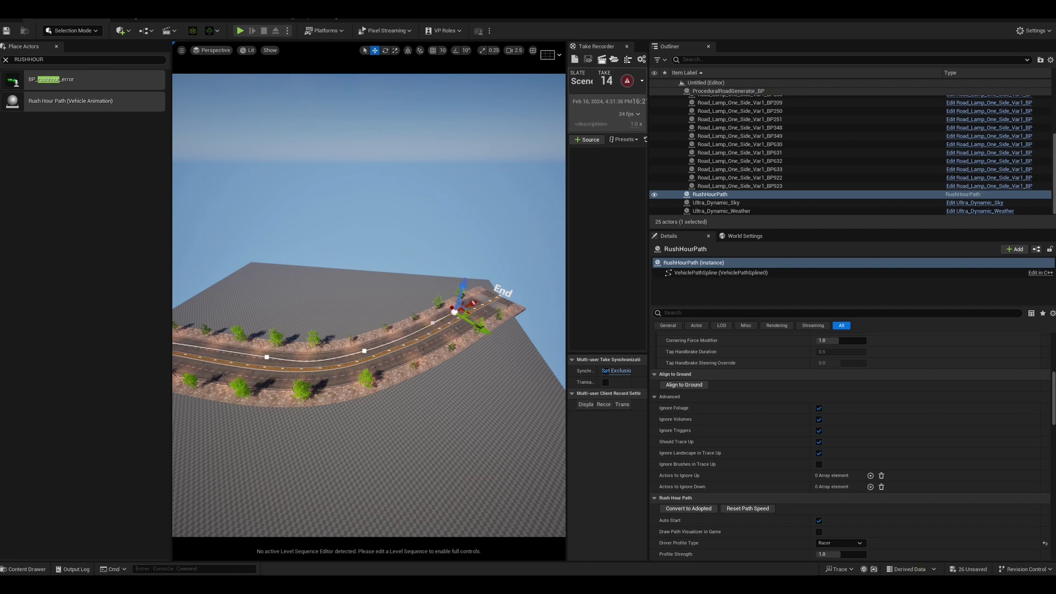
pyautogui.click(240, 31)
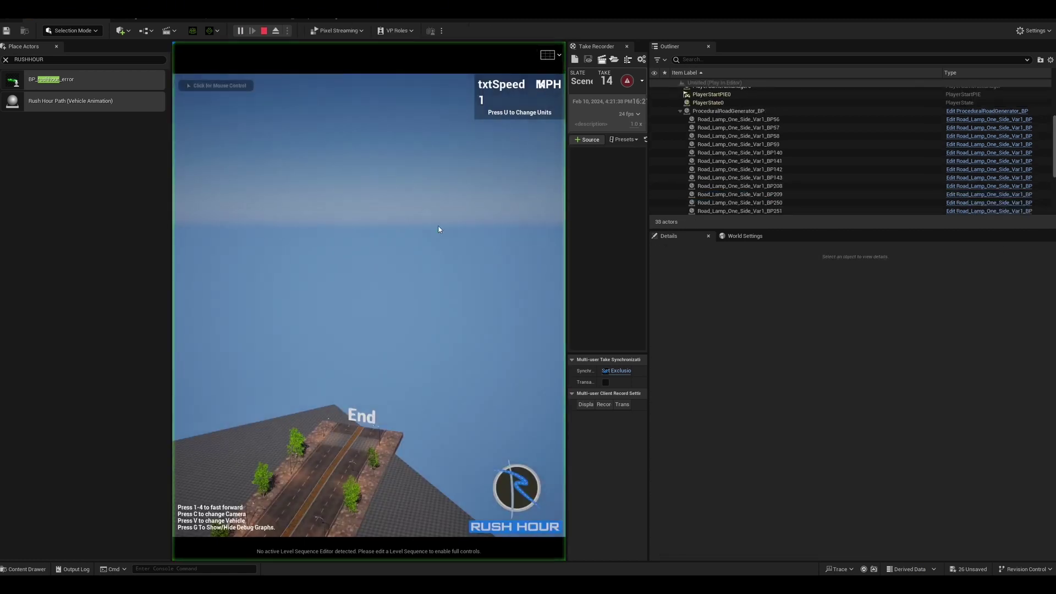
pyautogui.click(463, 324)
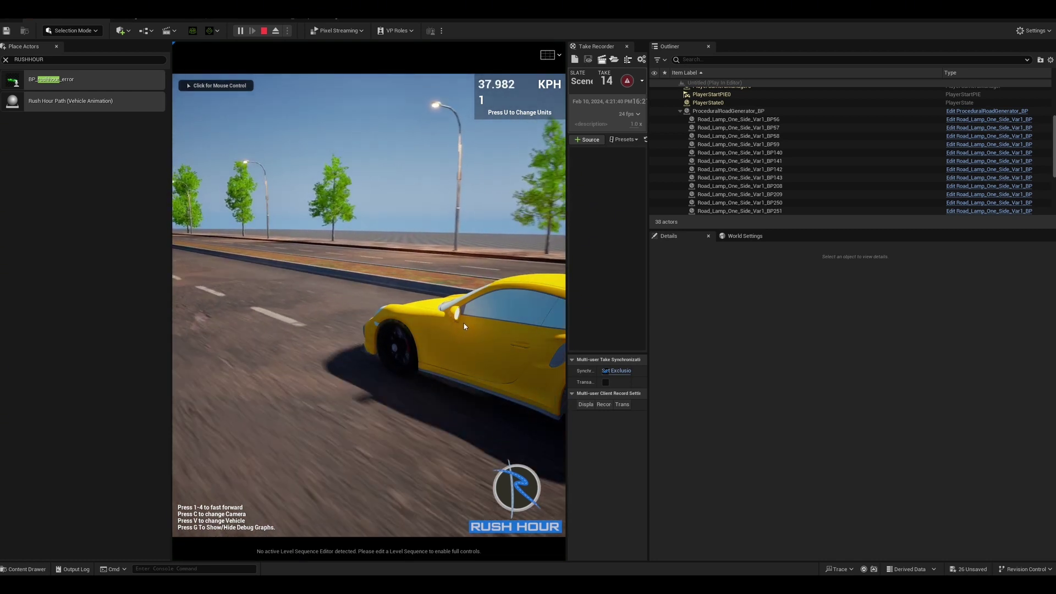
pyautogui.press('c')
pyautogui.press('c')
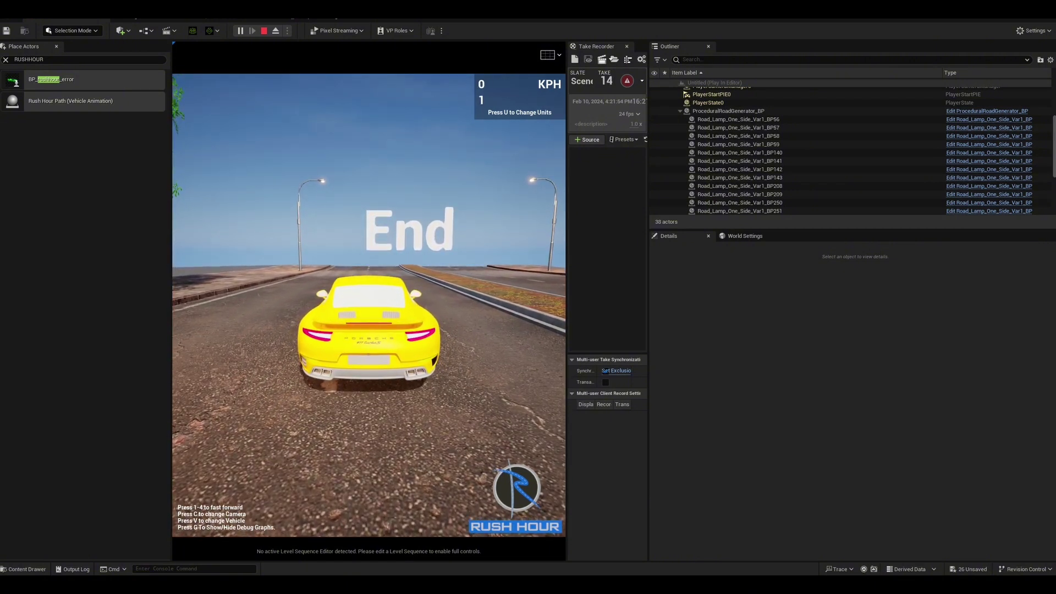
pyautogui.press('Escape')
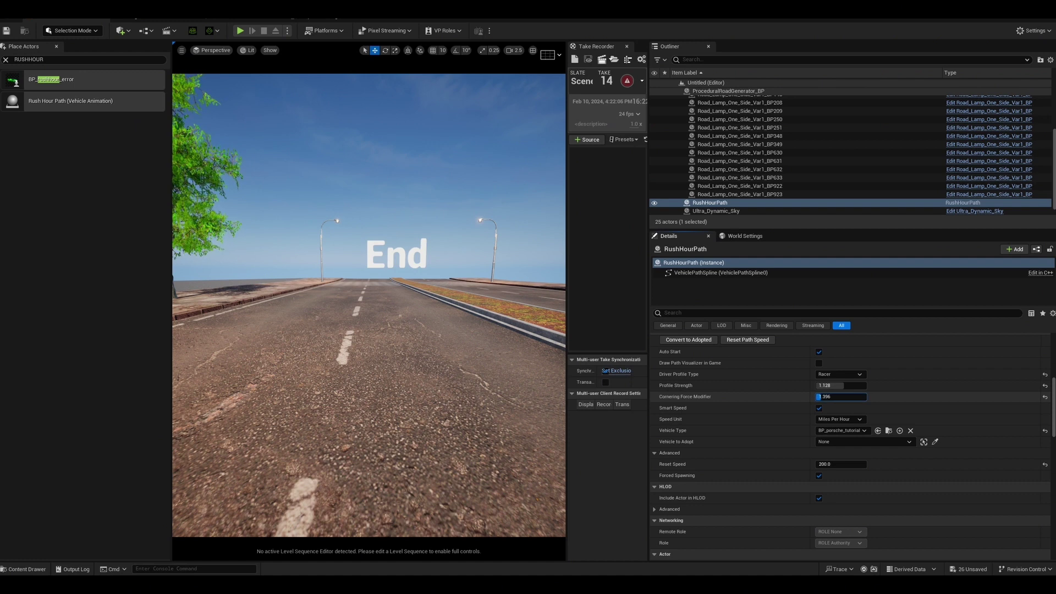
pyautogui.scroll(-1, 780, 414)
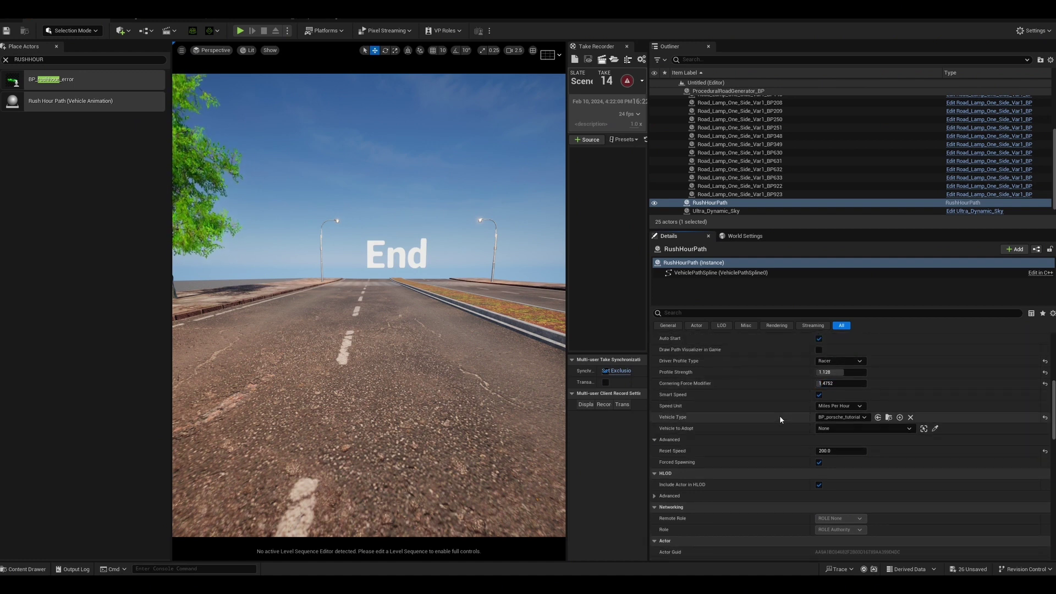
pyautogui.scroll(2, 780, 416)
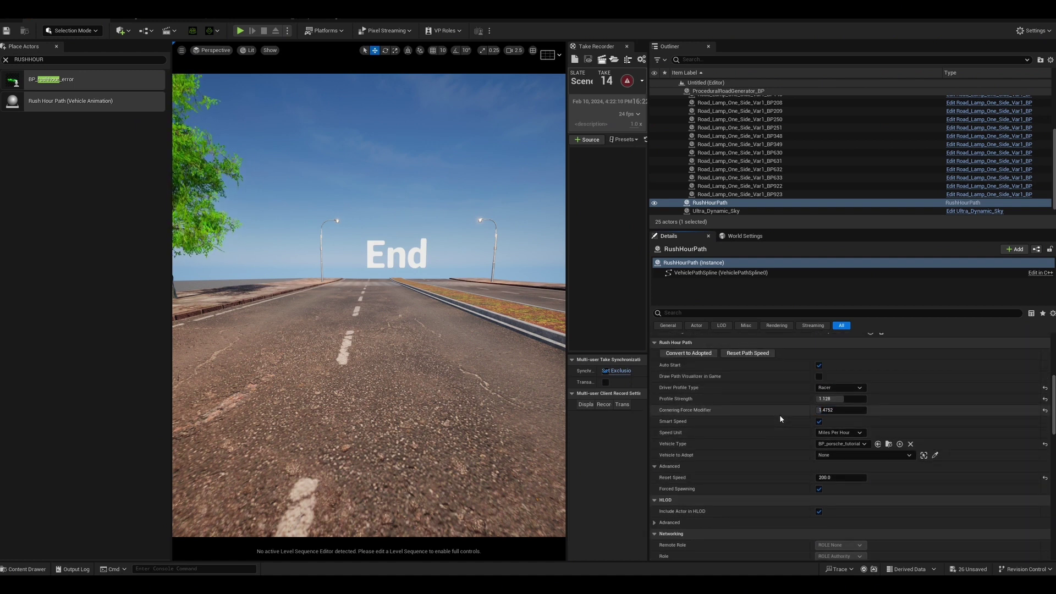
# - Examine the RushHourPath's detail settings, from the spline, editor and LOD options to the ground alignment and Rush Hour Path options
pyautogui.scroll(-5, 779, 414)
pyautogui.scroll(-5, 779, 416)
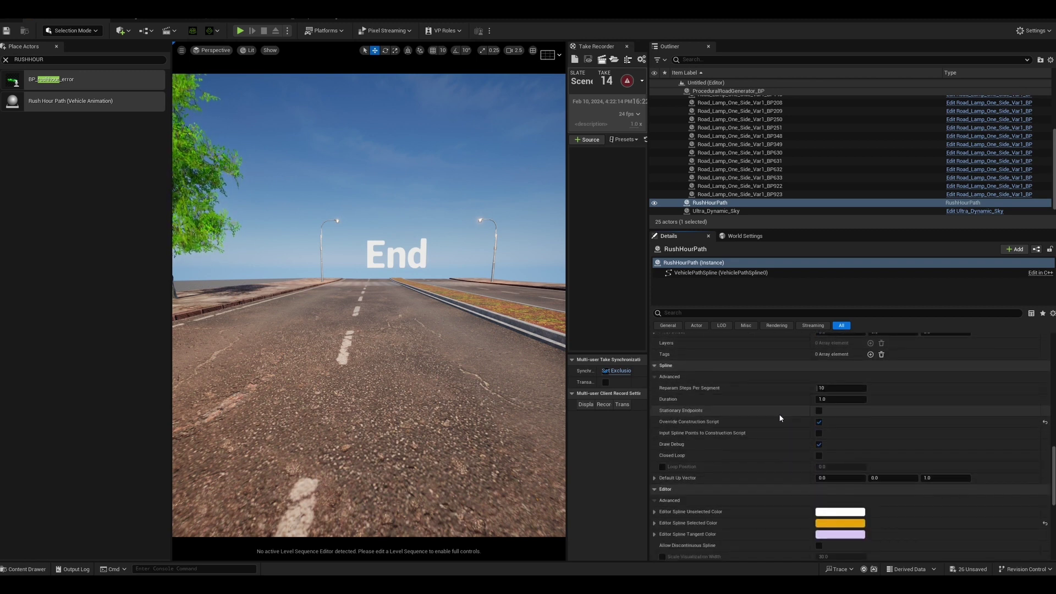
pyautogui.scroll(-2, 778, 418)
pyautogui.scroll(-6, 780, 417)
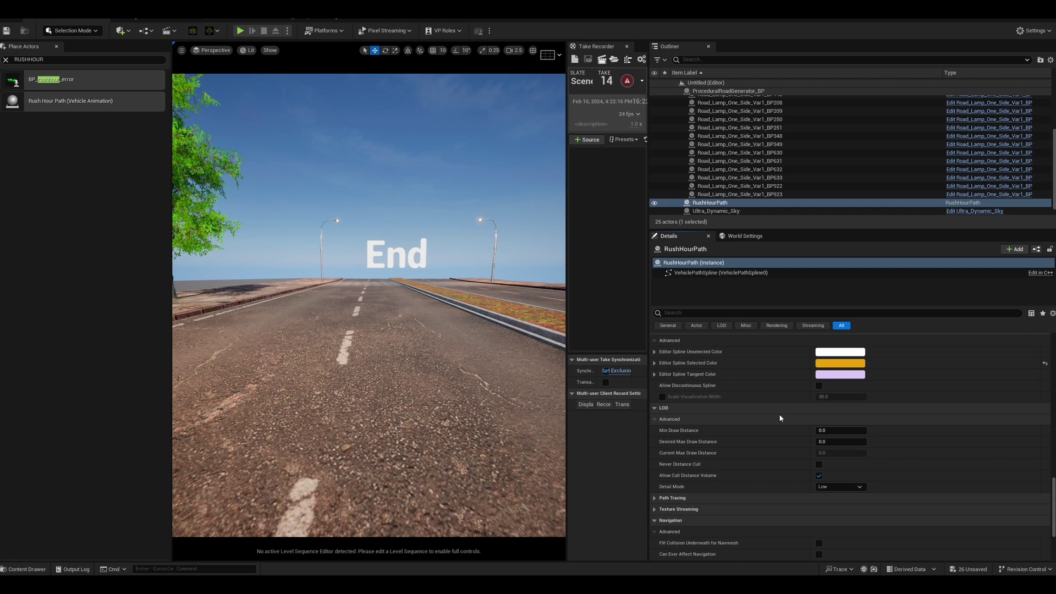
pyautogui.scroll(8, 778, 414)
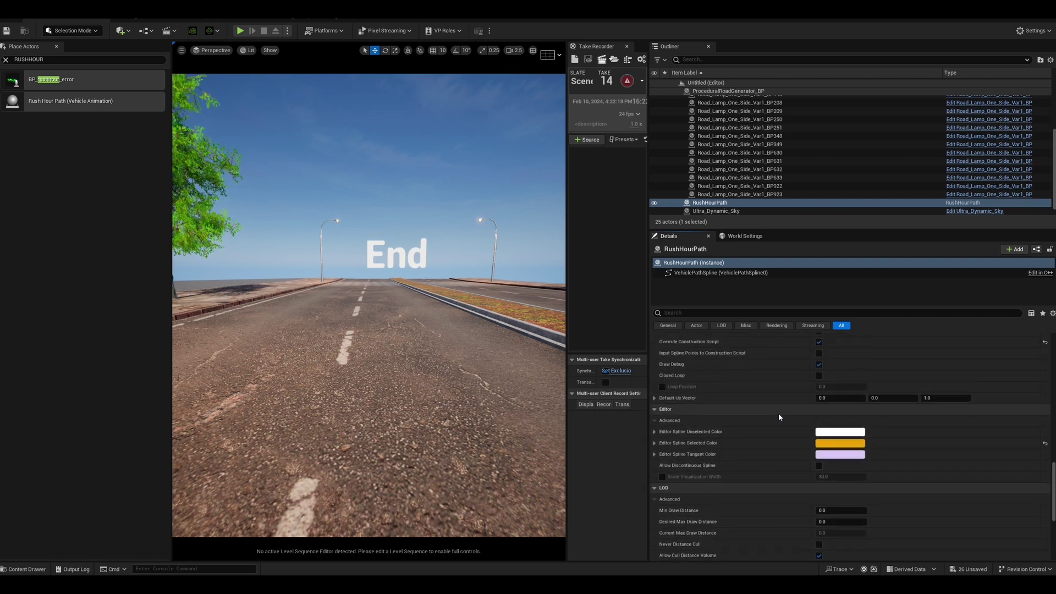
pyautogui.scroll(5, 777, 412)
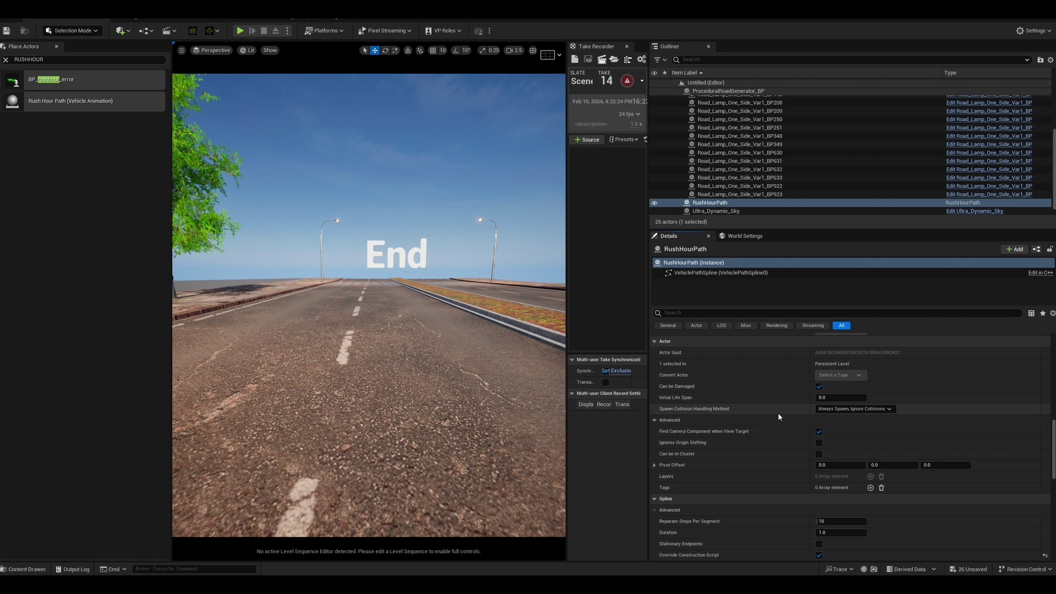
pyautogui.scroll(10, 777, 412)
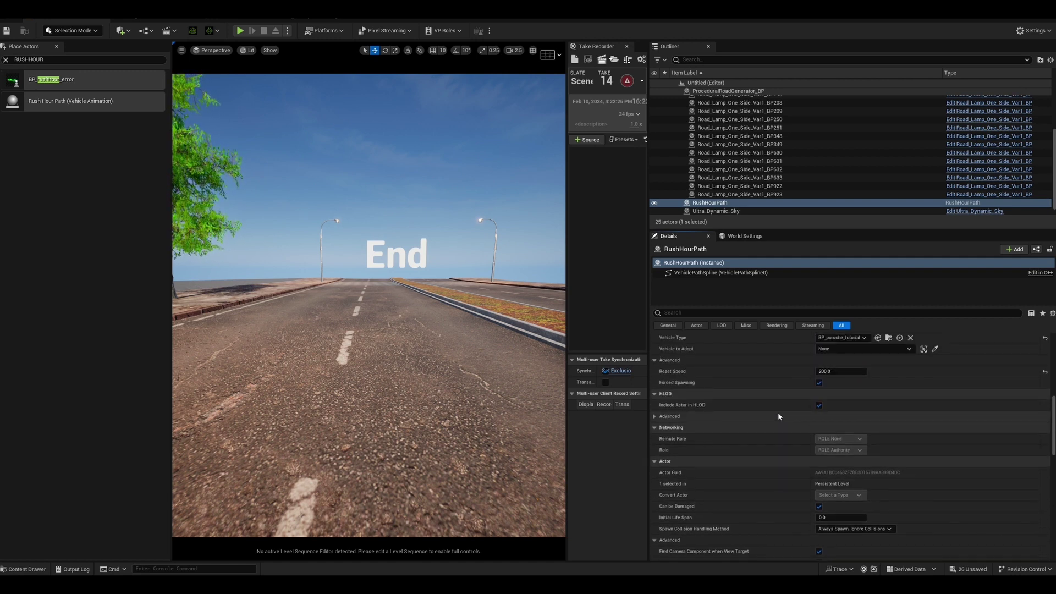
pyautogui.scroll(1, 778, 411)
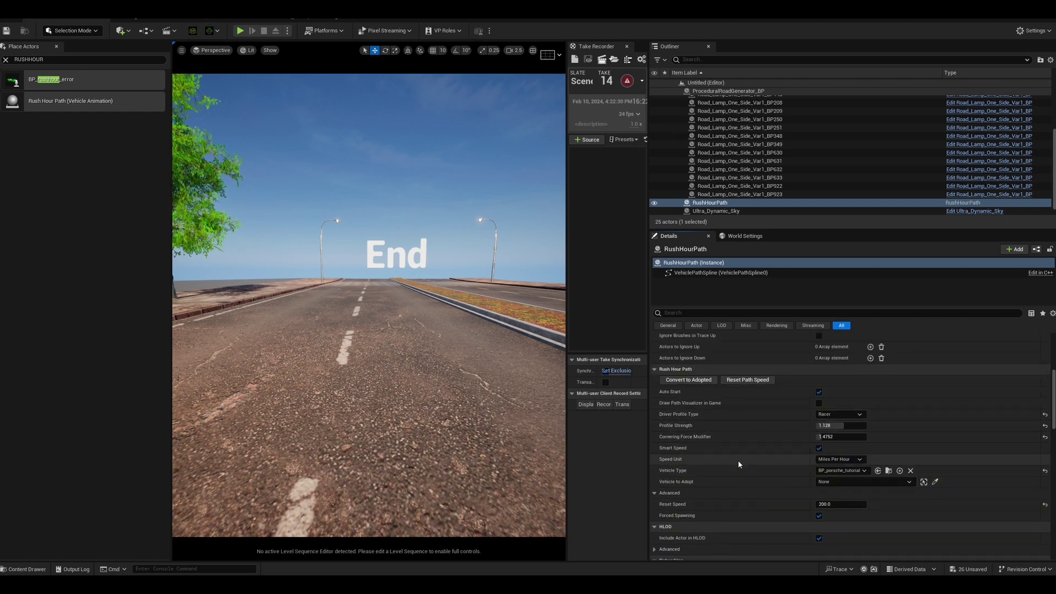
pyautogui.scroll(7, 744, 445)
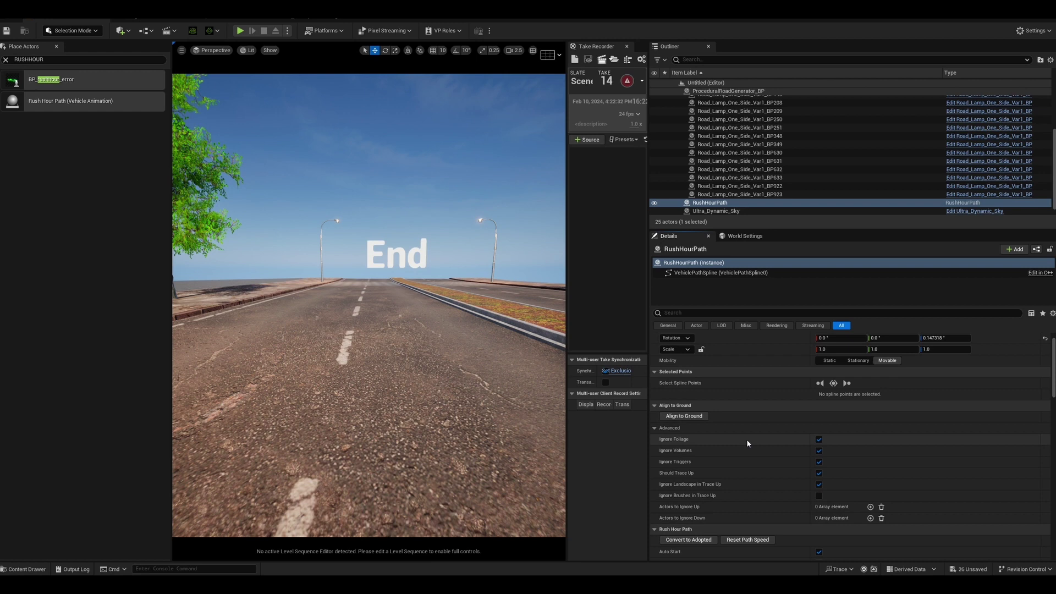
pyautogui.scroll(-7, 747, 438)
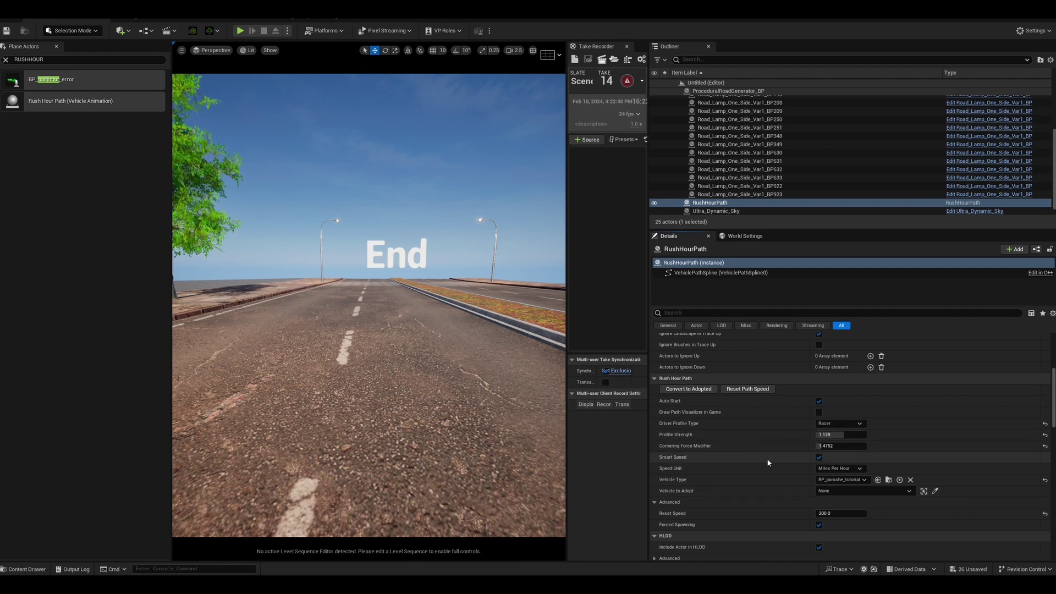
# - Set the path's Driver Profile Type to Sunday Driver and test the drive in play mode with a switched camera view
pyautogui.click(839, 424)
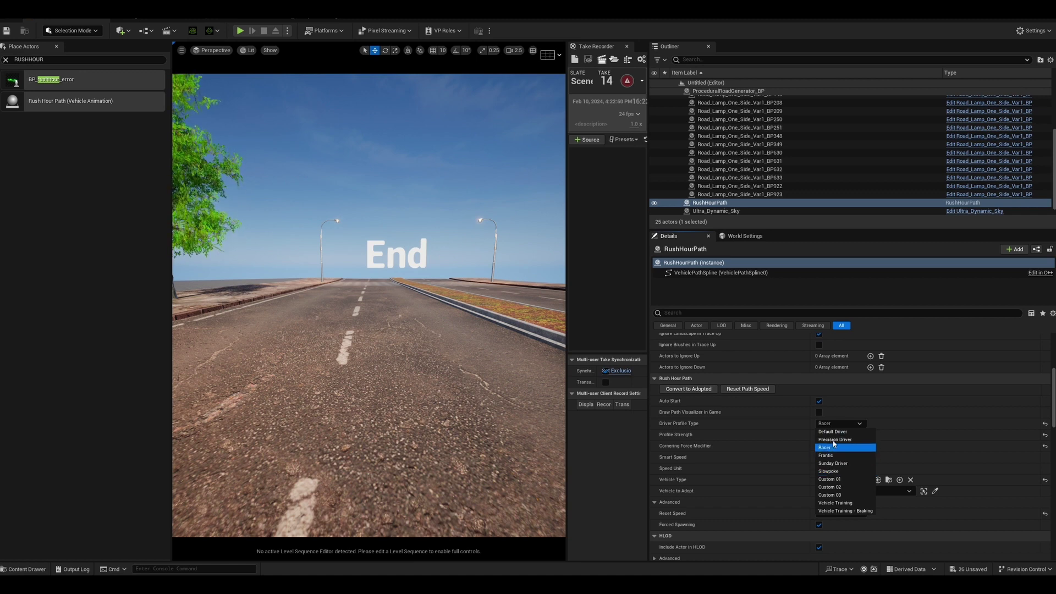
pyautogui.click(839, 465)
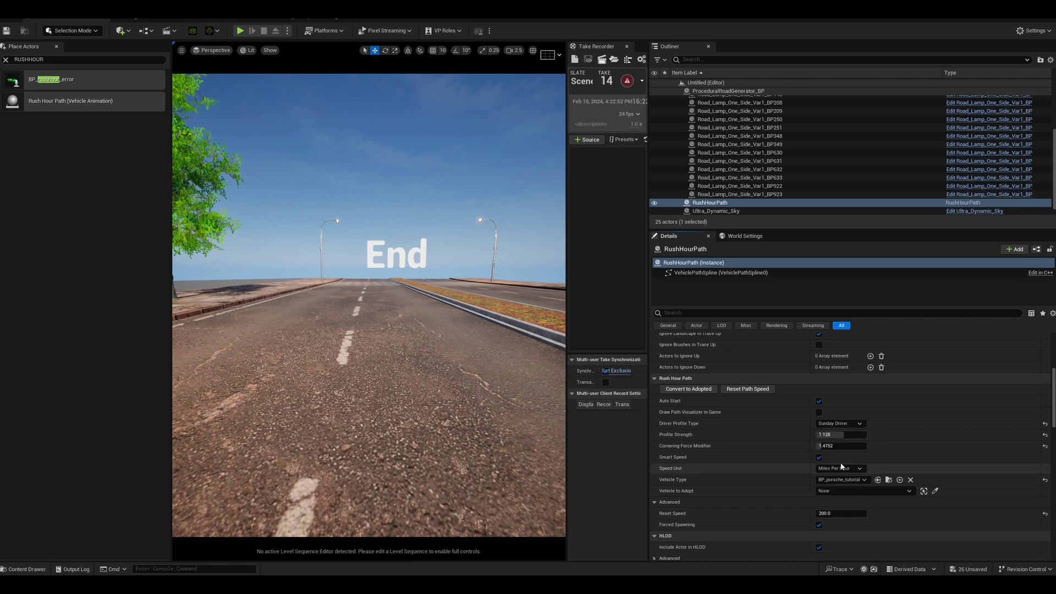
pyautogui.click(241, 31)
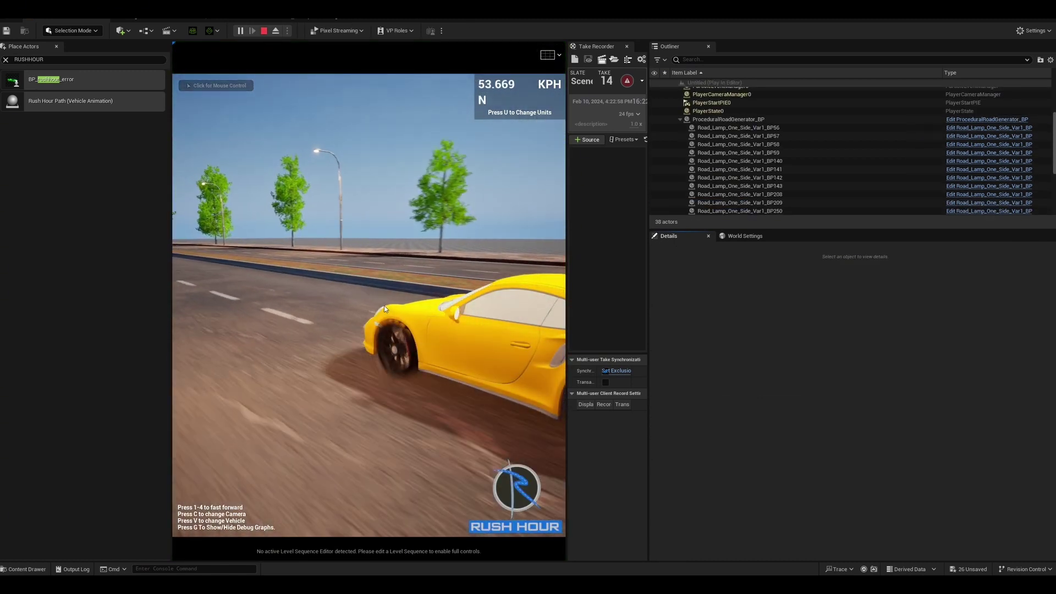
pyautogui.click(384, 305)
pyautogui.press('c')
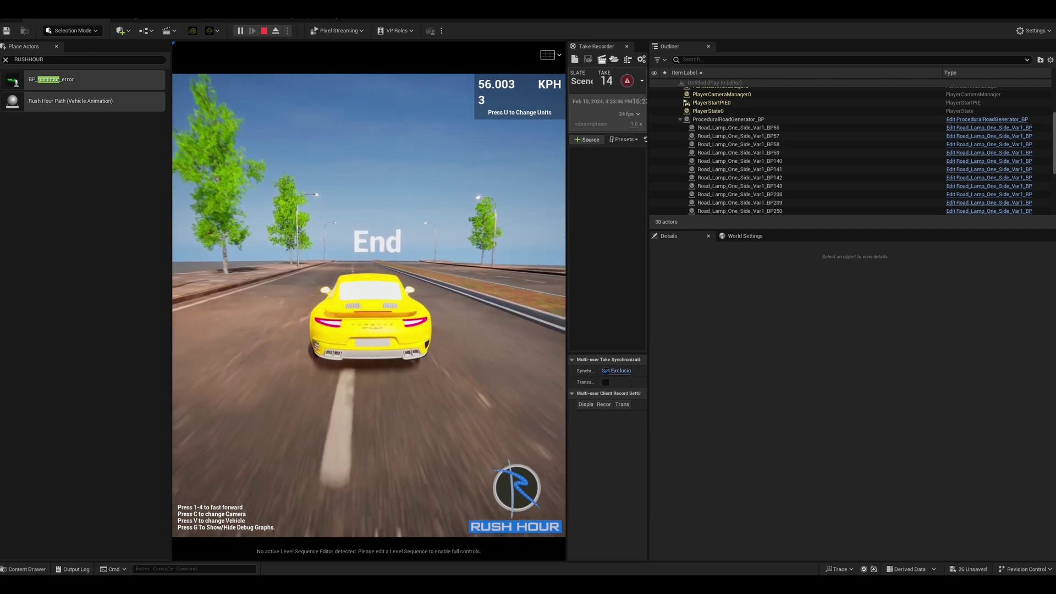
pyautogui.press('Escape')
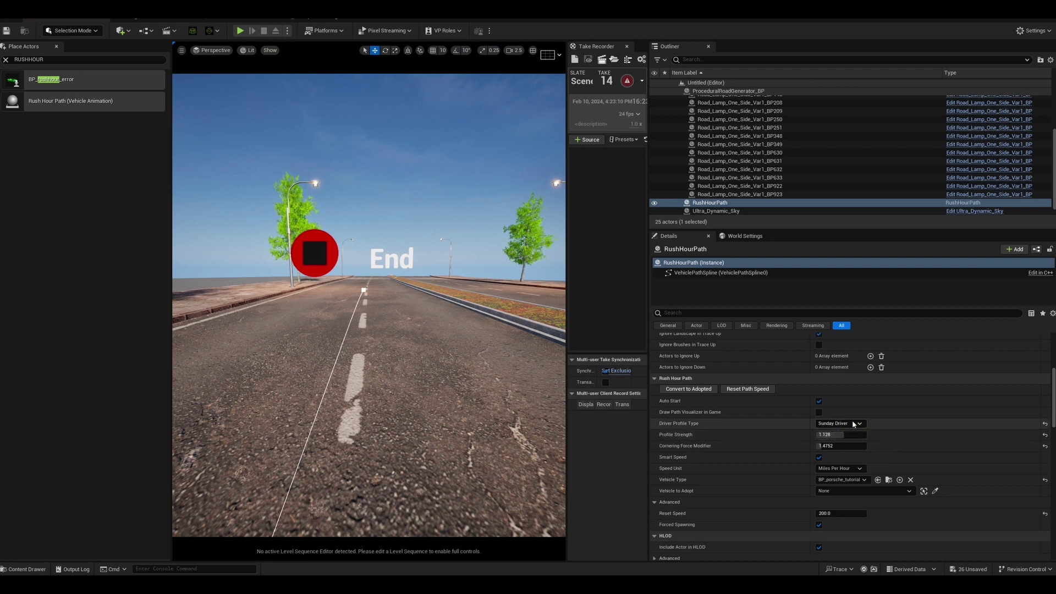
# - Lower the path's Profile Strength to about 0.52, play the level briefly, and stop the simulation
pyautogui.moveTo(839, 432); pyautogui.dragTo(828, 433)
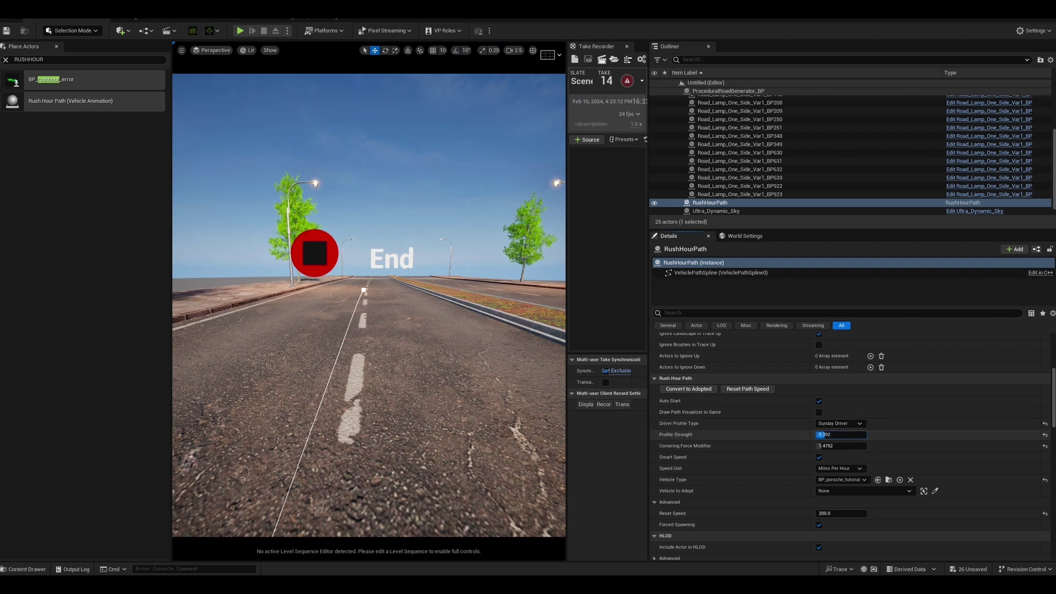
pyautogui.moveTo(822, 434); pyautogui.dragTo(823, 434)
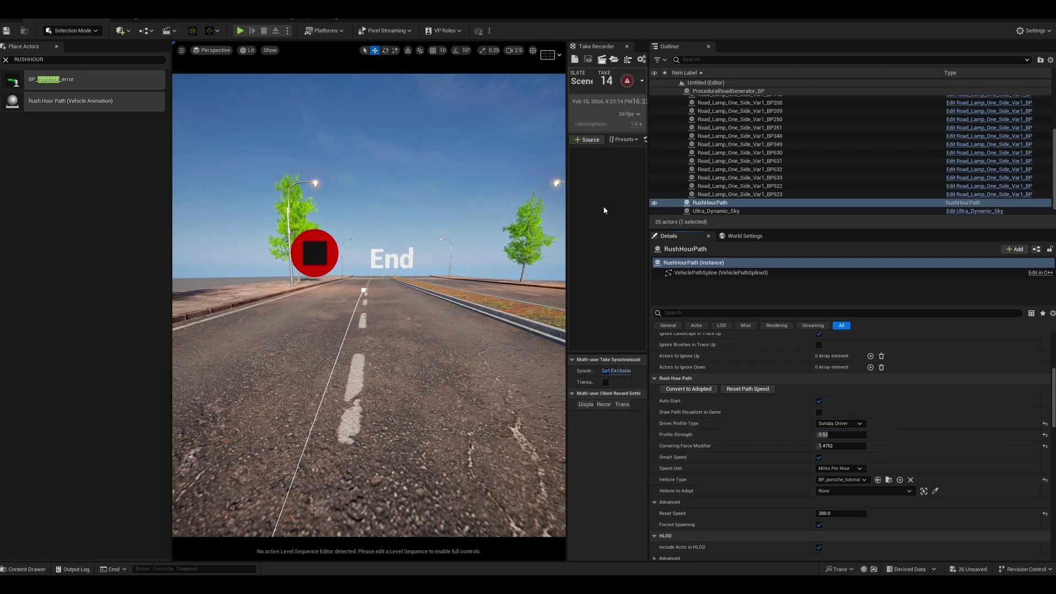
pyautogui.click(240, 30)
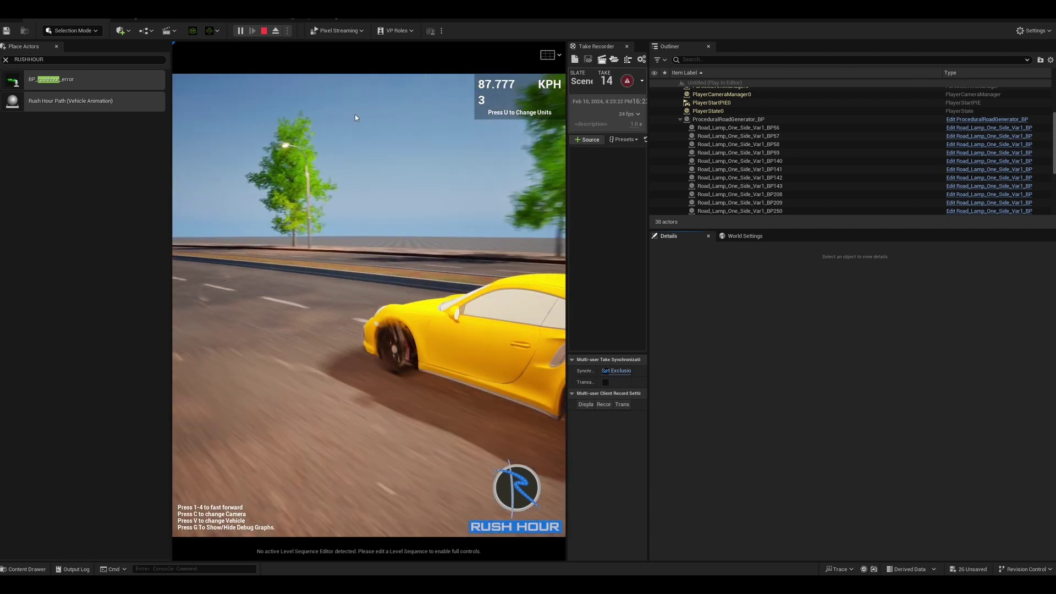
pyautogui.click(264, 30)
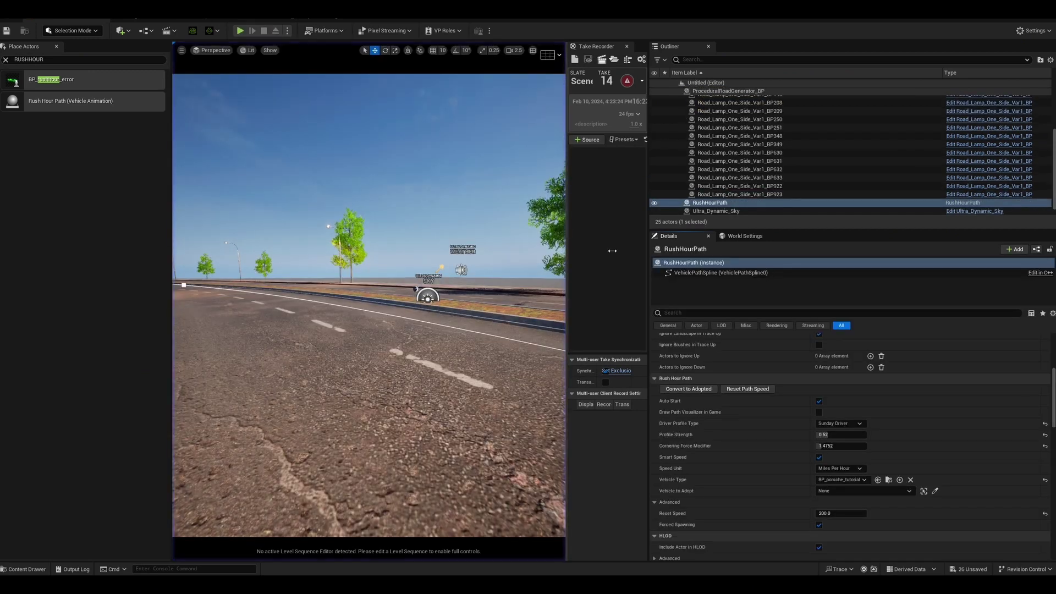
# - Set the Driver Profile Type to Frantic with a Profile Strength of 1.464, and test the drive in play mode through several camera views
pyautogui.click(848, 421)
pyautogui.click(850, 450)
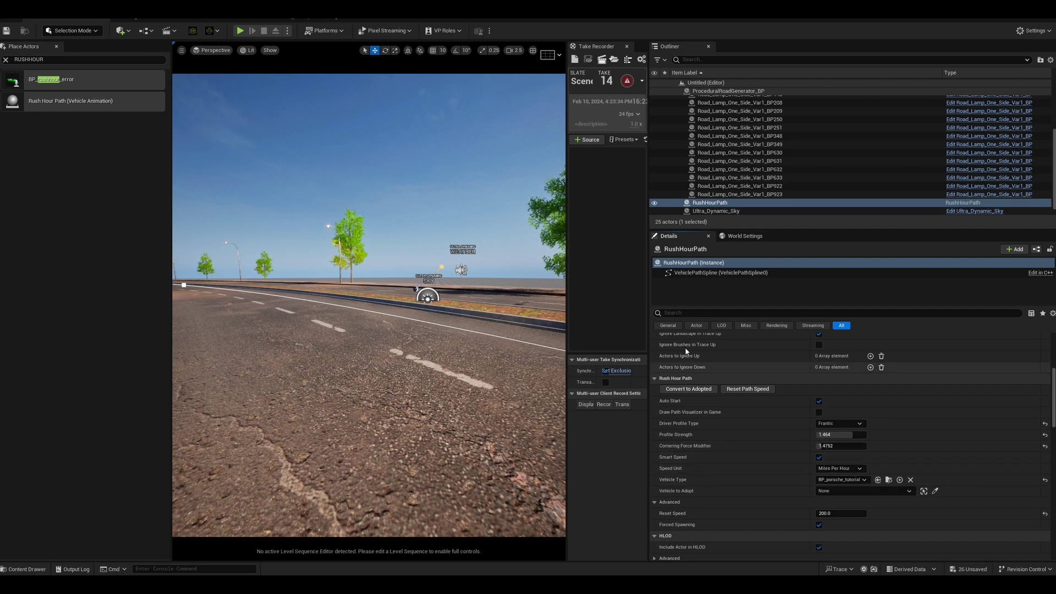
pyautogui.click(241, 32)
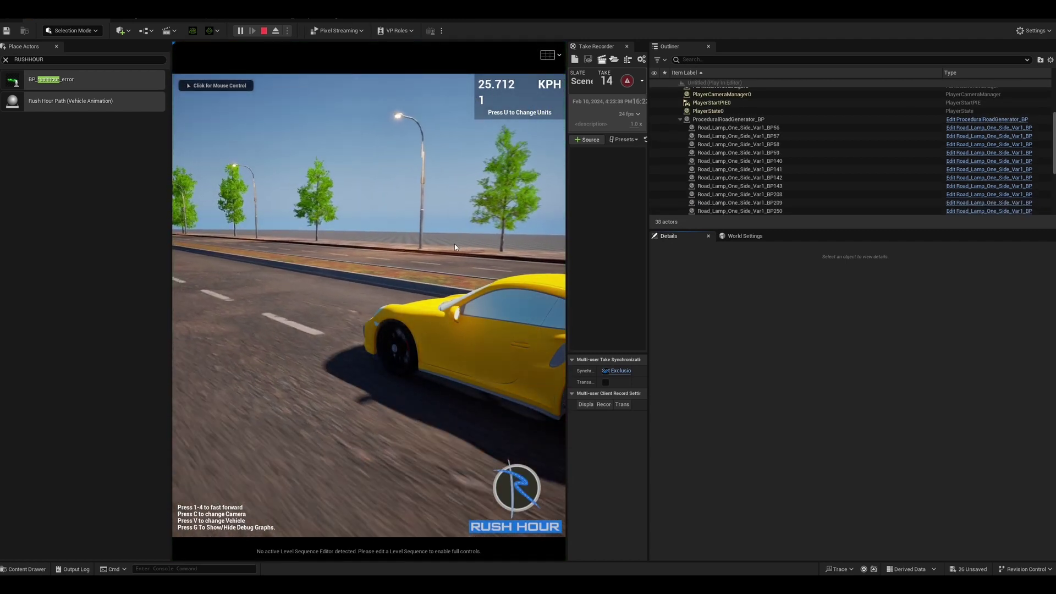
pyautogui.click(453, 242)
pyautogui.press('c')
pyautogui.press('c')
pyautogui.press('c')
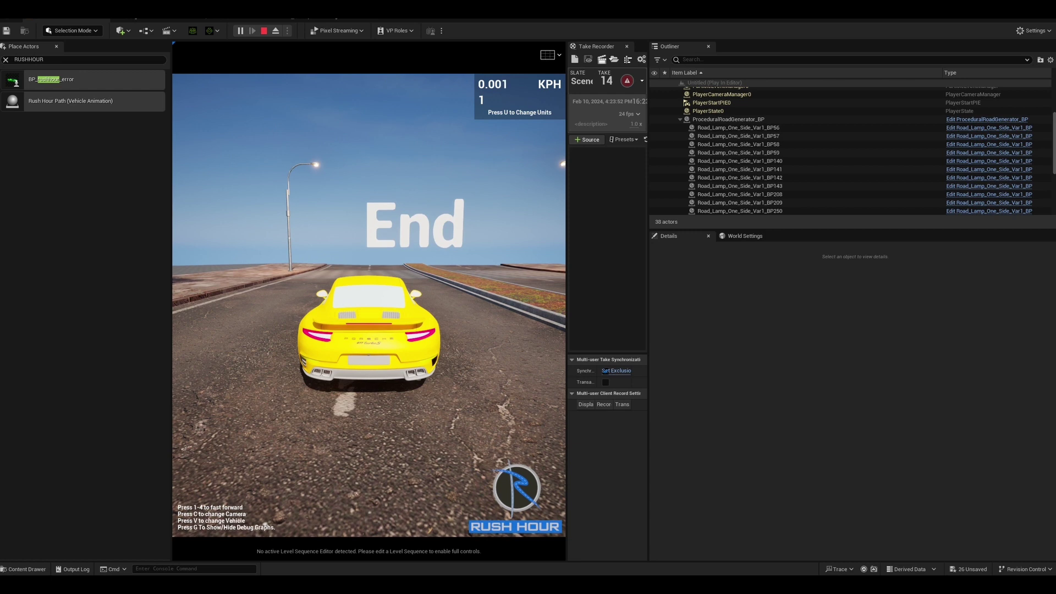
pyautogui.press('Escape')
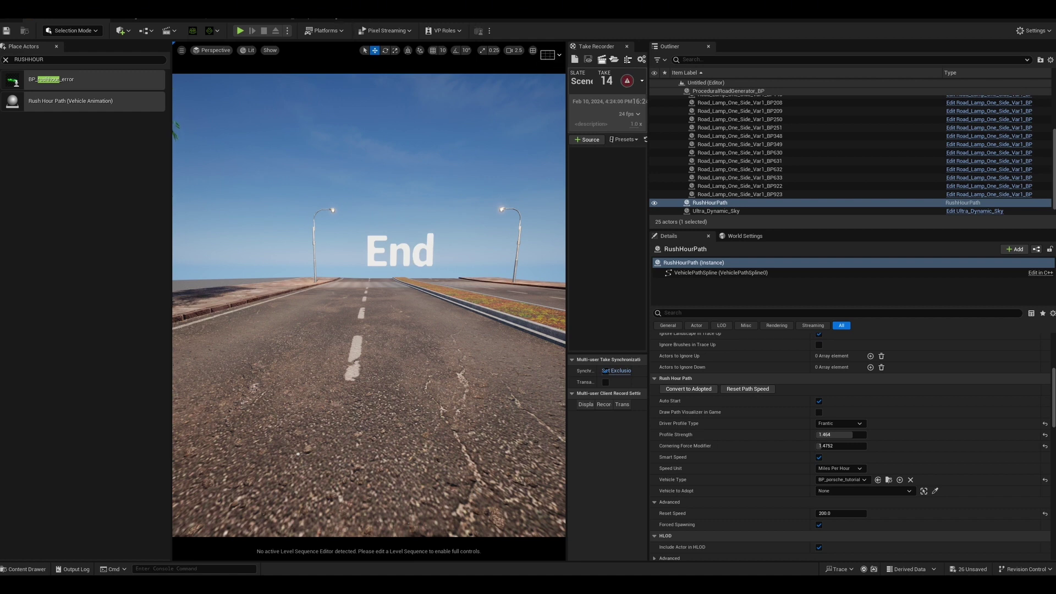
# - Search the plugins for TAKE to check whether Take Recorder is enabled, and close the plugin browser
pyautogui.click(50, 14)
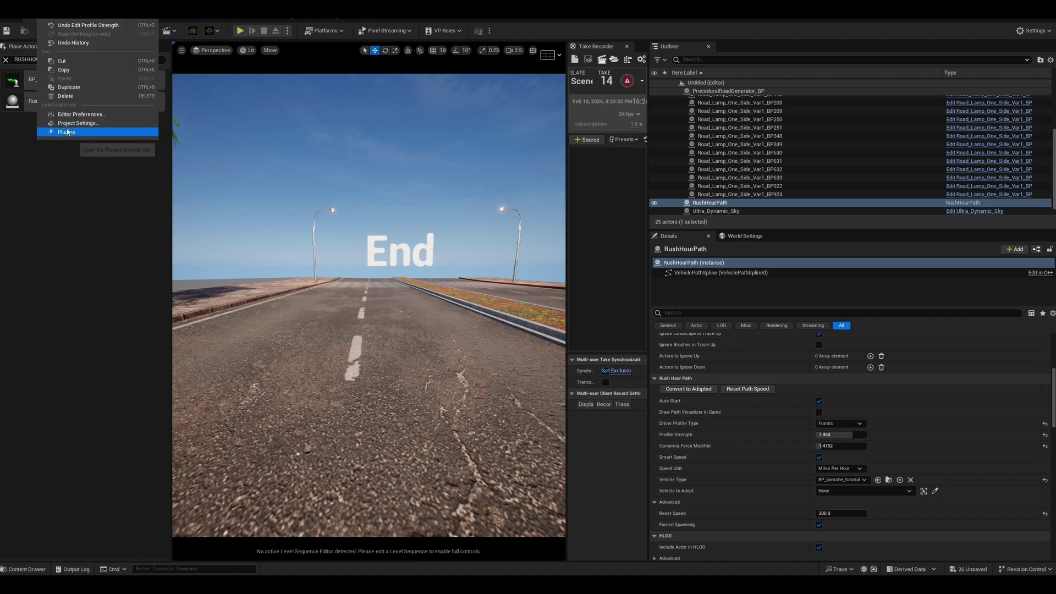
pyautogui.click(68, 132)
pyautogui.write('TAKERECO')
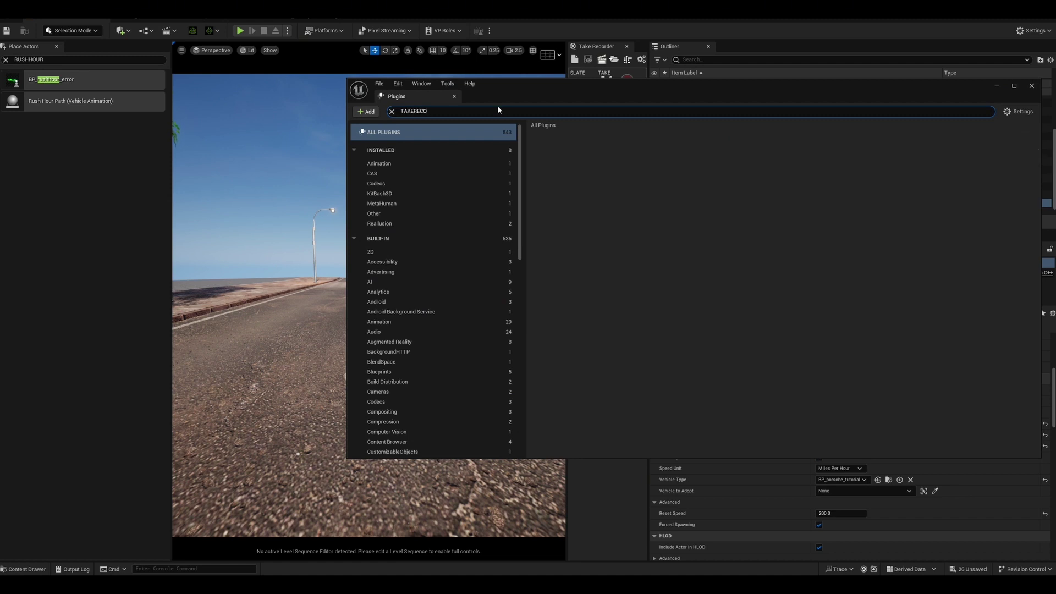
pyautogui.press('BackSpace')
pyautogui.press('BackSpace')
pyautogui.press('BackSpace')
pyautogui.press('BackSpace')
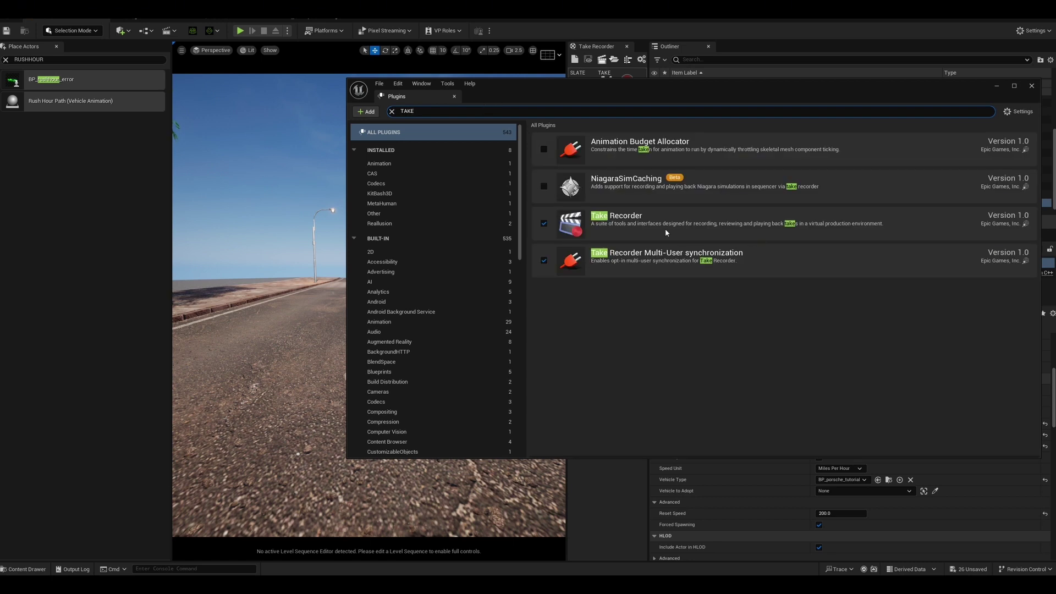
pyautogui.click(1031, 86)
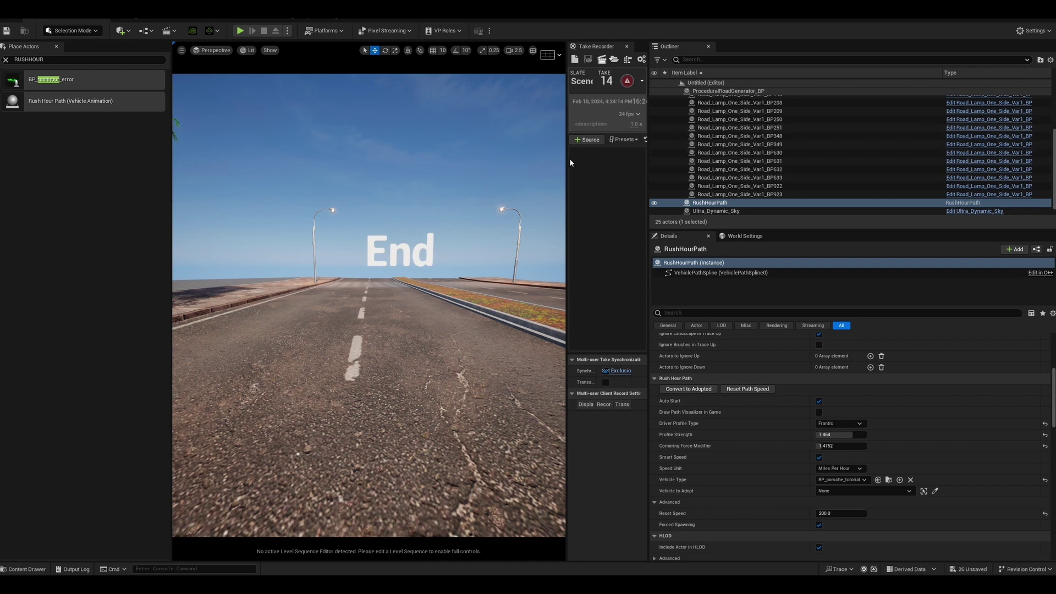
# - Widen the Take Recorder, play and pause the level, and disable Remove Root Animation for the BP_porsche_tutorial0 source
pyautogui.moveTo(560, 163); pyautogui.dragTo(482, 178)
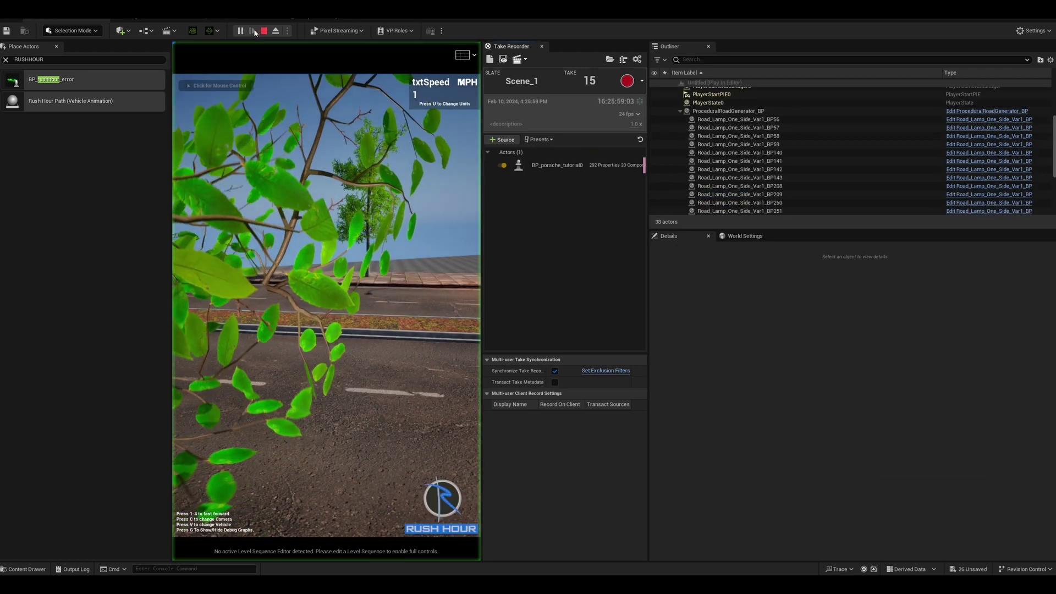
pyautogui.click(241, 30)
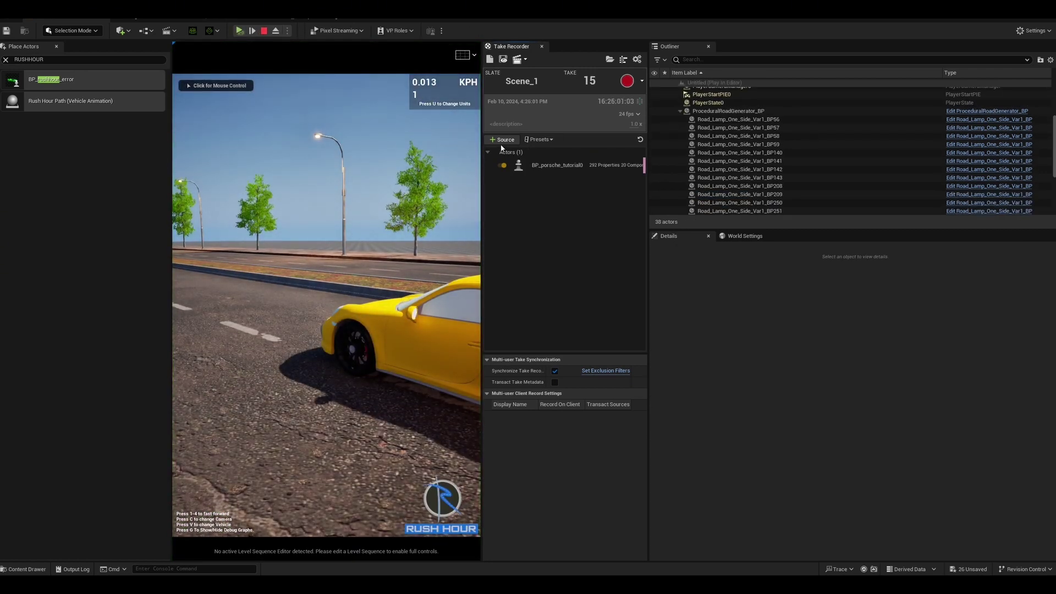
pyautogui.click(552, 160)
pyautogui.scroll(-3, 562, 429)
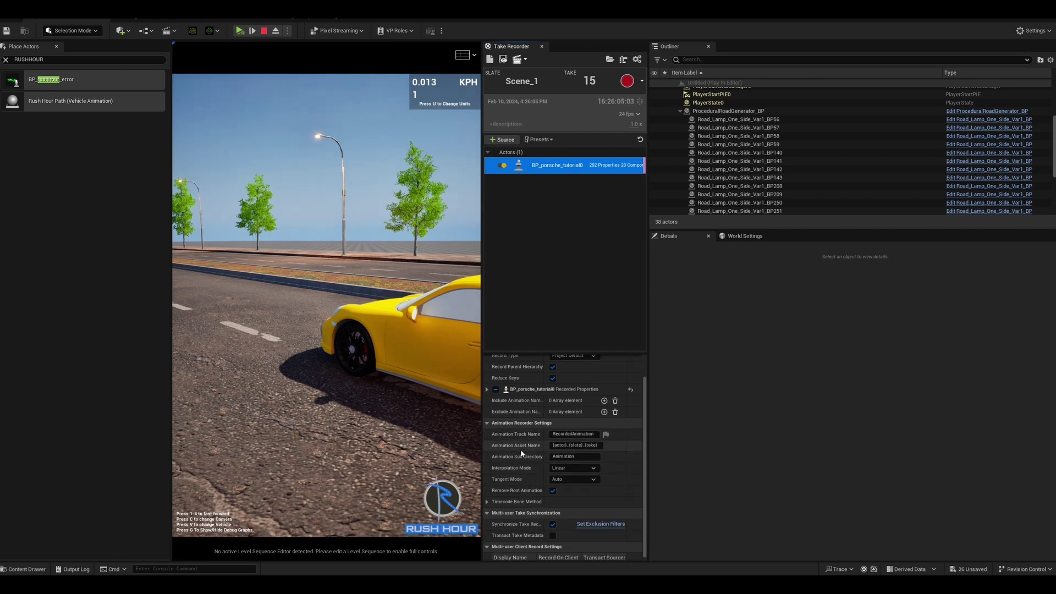
pyautogui.scroll(2, 522, 494)
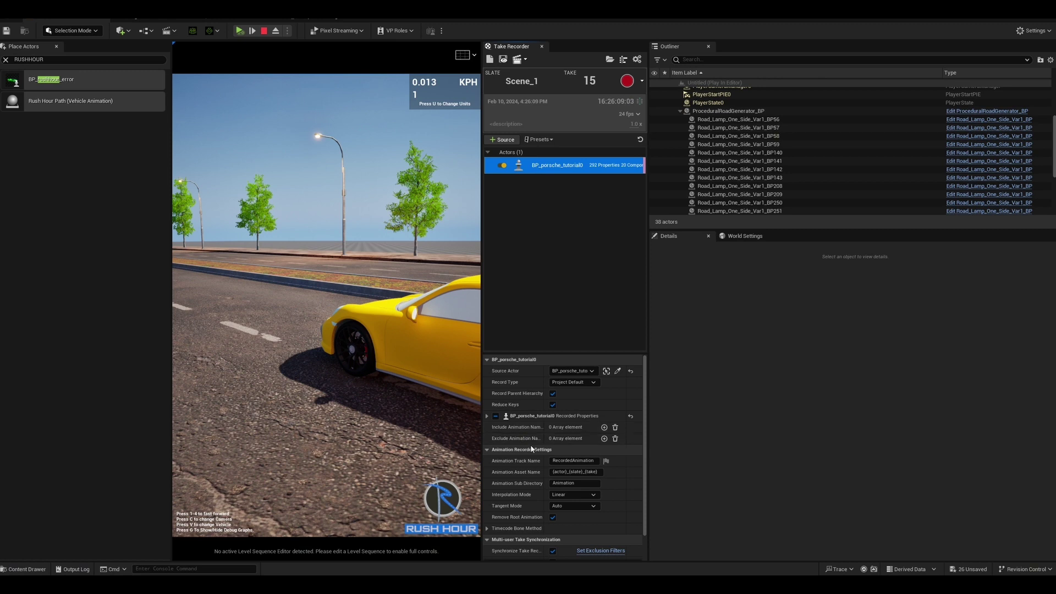
pyautogui.click(553, 516)
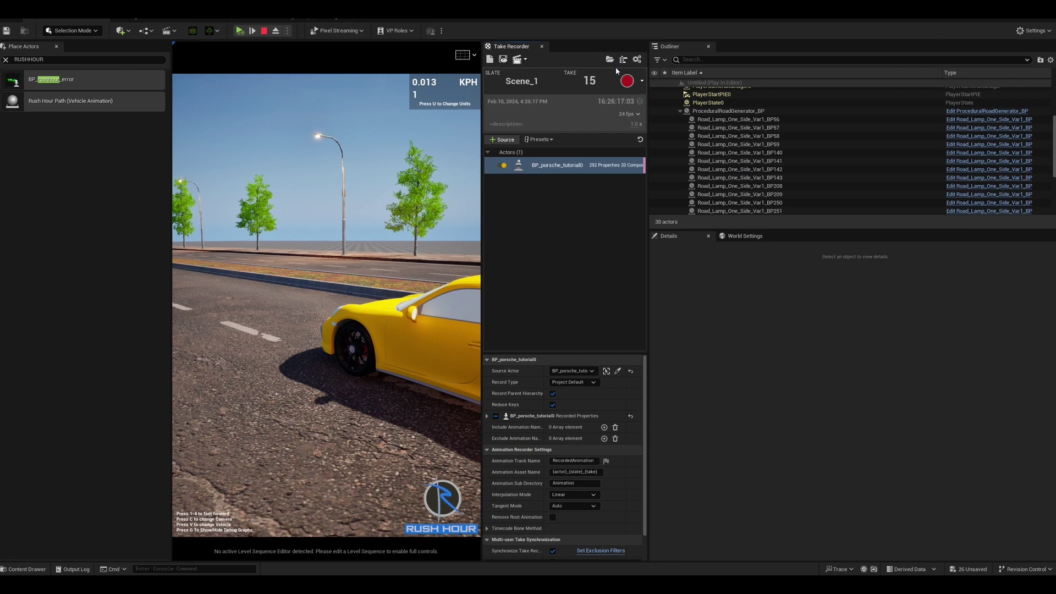
# - Record take 15 of Scene_1 while the Porsche drives the path, and stop the simulation
pyautogui.click(626, 81)
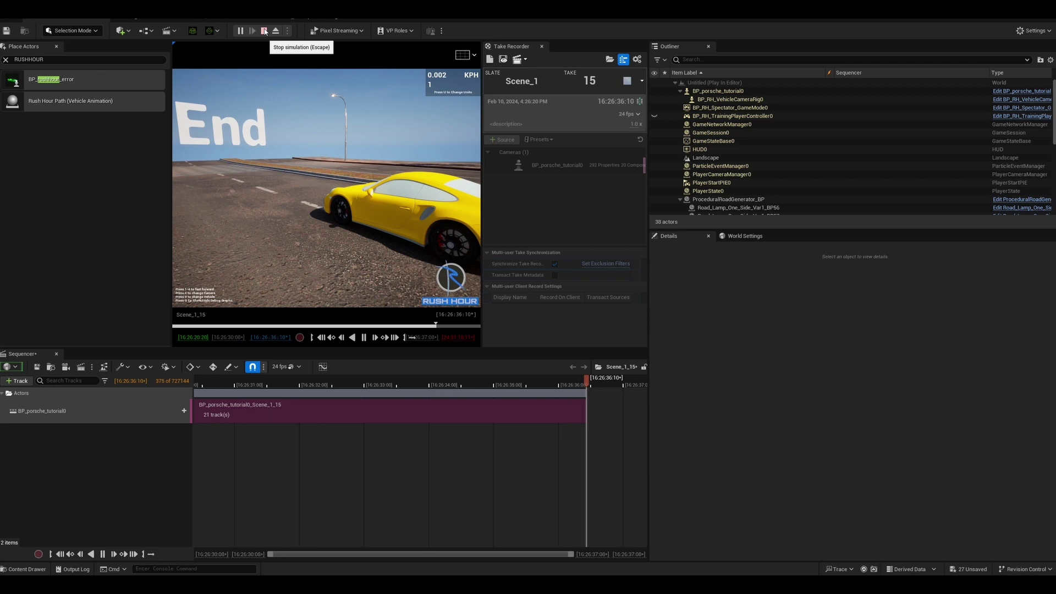
pyautogui.click(264, 30)
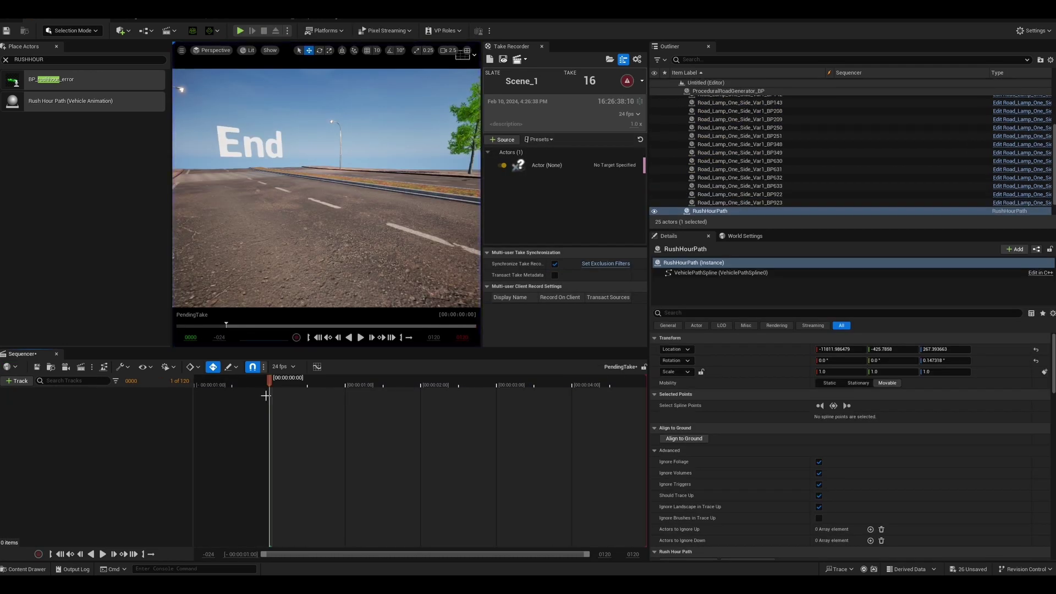
# - Close the pending take, open the recorded Scene_1_15 level sequence from the 2024-02-10 takes folder, and move the playhead to its start
pyautogui.click(56, 355)
pyautogui.hotkey('ctrl', 'space')
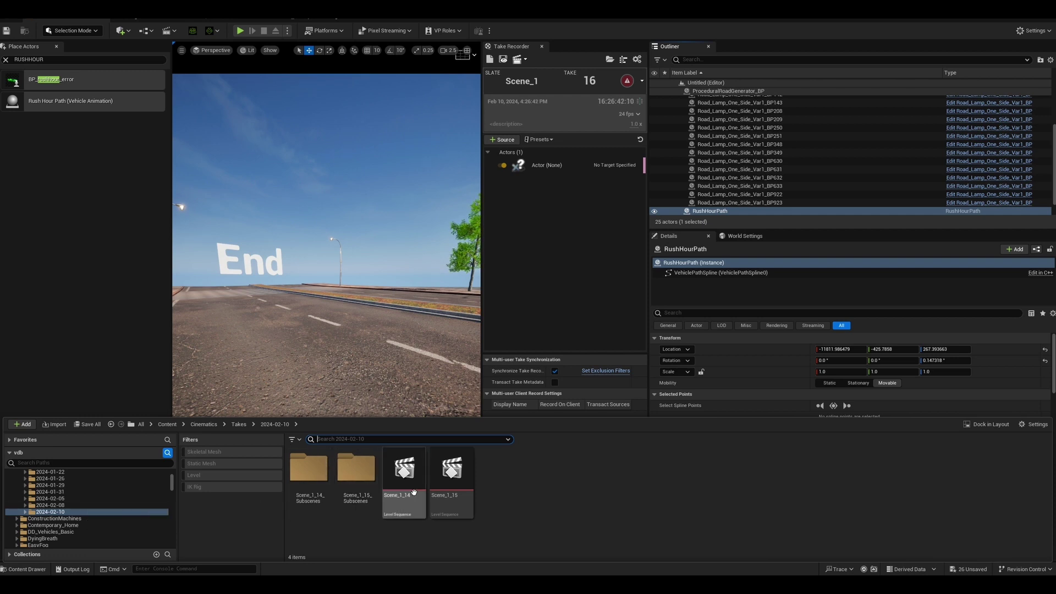
pyautogui.doubleClick(451, 477)
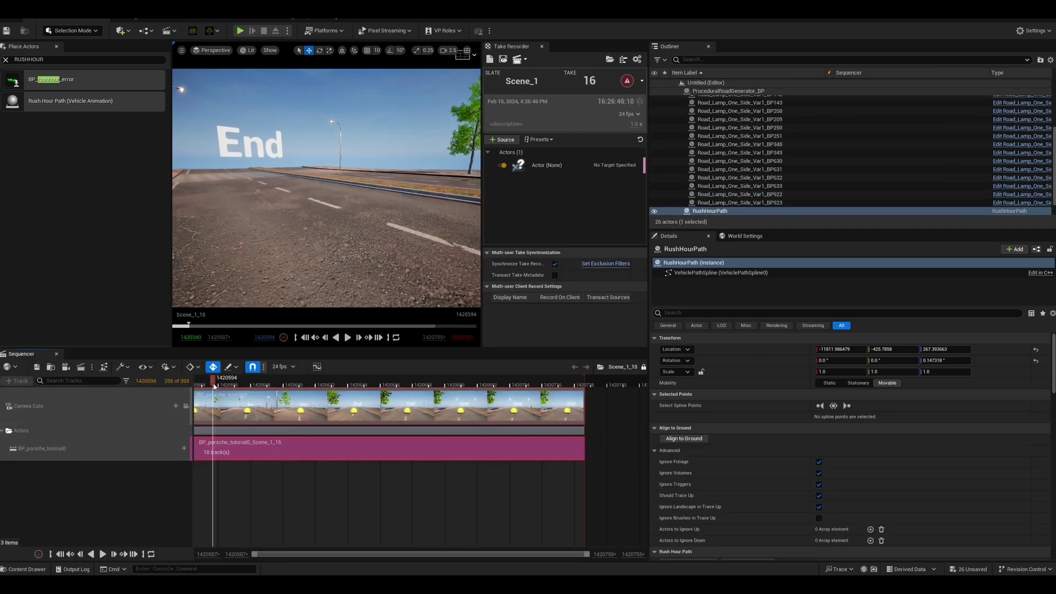
pyautogui.moveTo(219, 383); pyautogui.dragTo(196, 381)
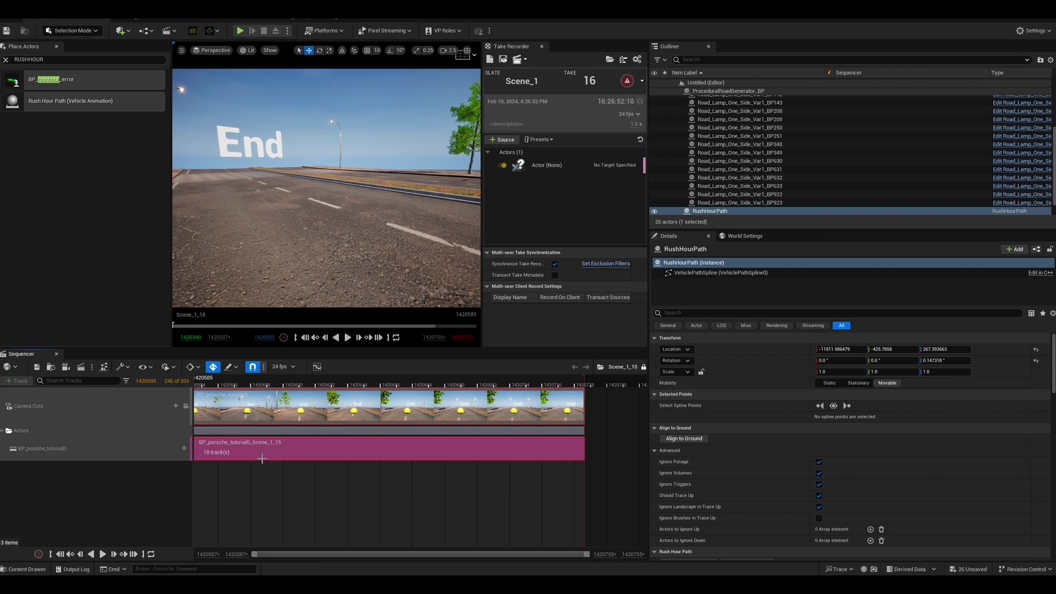
# - Review the Scene_1_15 take, then open and scrub the Porsche's BP_porsche_tutorial0_Scene_1_15 sequence from the Scene_1_15_Subscenes folder
pyautogui.moveTo(289, 381); pyautogui.dragTo(248, 367)
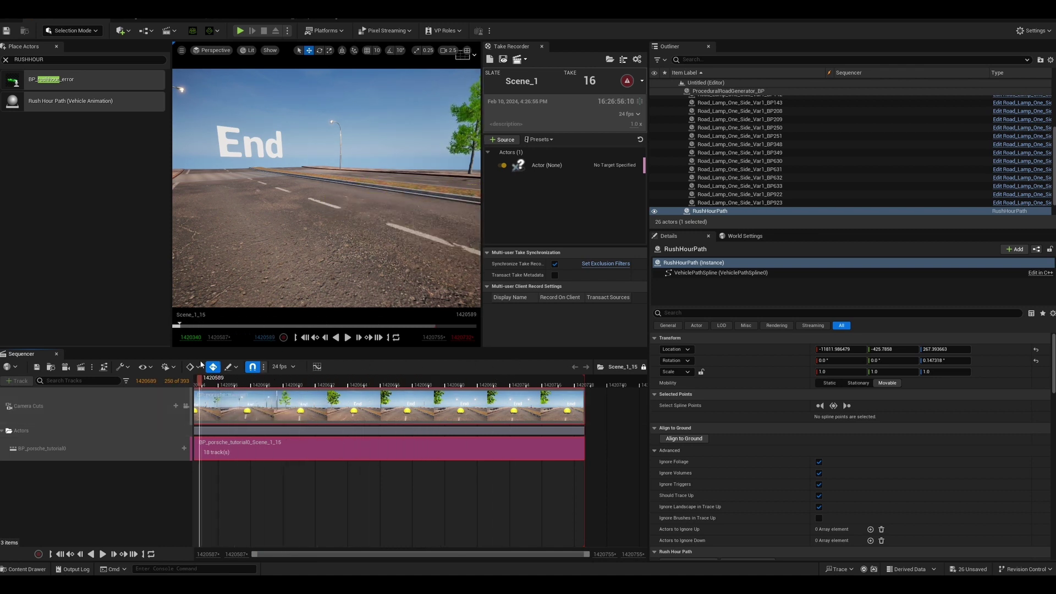
pyautogui.moveTo(286, 192); pyautogui.dragTo(450, 184, button='right')
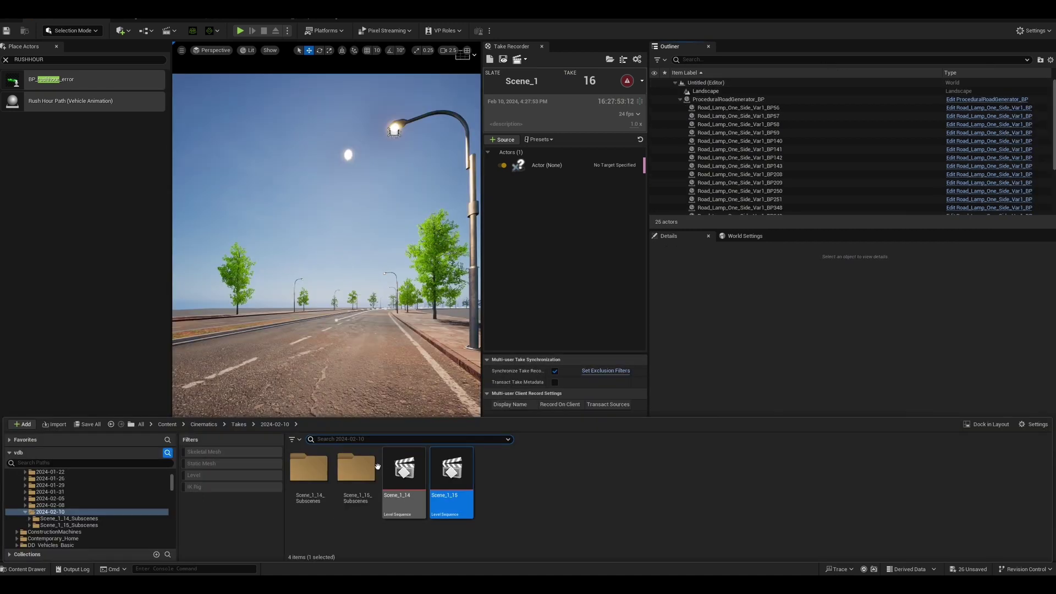
pyautogui.click(354, 467)
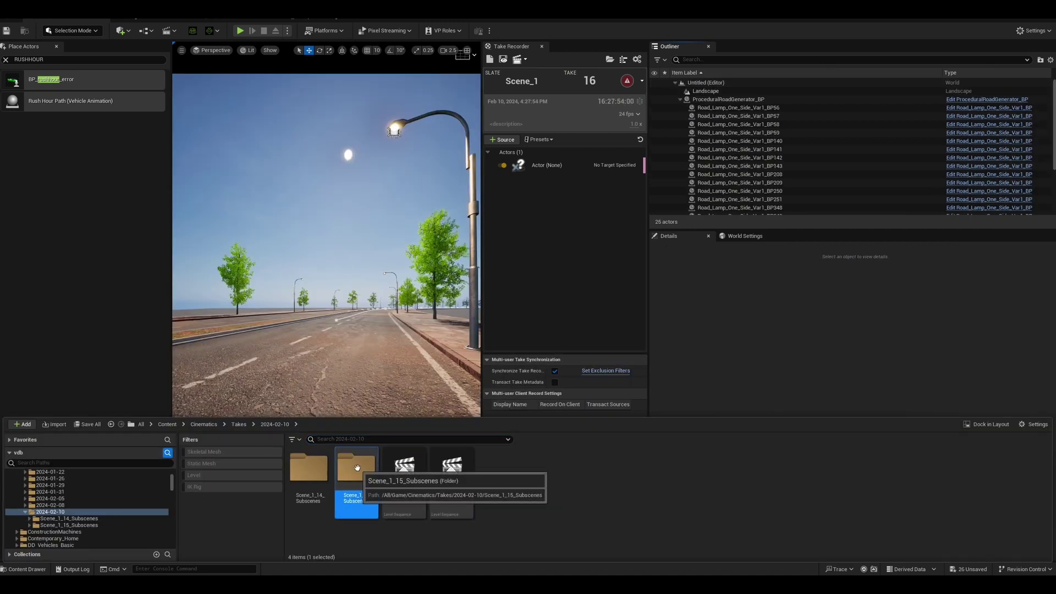
pyautogui.doubleClick(353, 467)
pyautogui.click(357, 468)
pyautogui.doubleClick(358, 467)
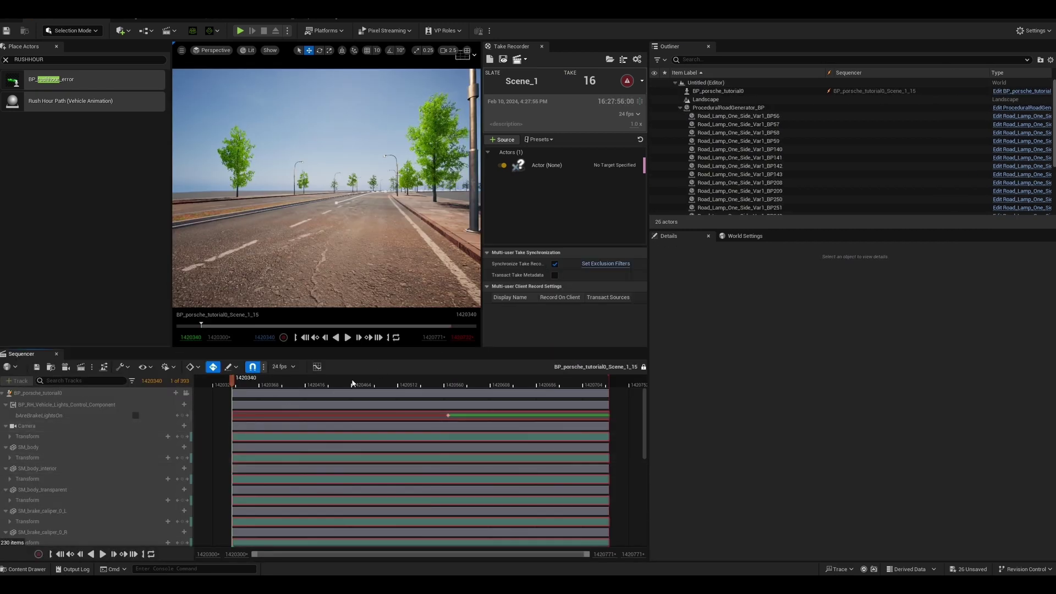
pyautogui.moveTo(399, 379); pyautogui.dragTo(336, 377)
pyautogui.moveTo(257, 372); pyautogui.dragTo(238, 376)
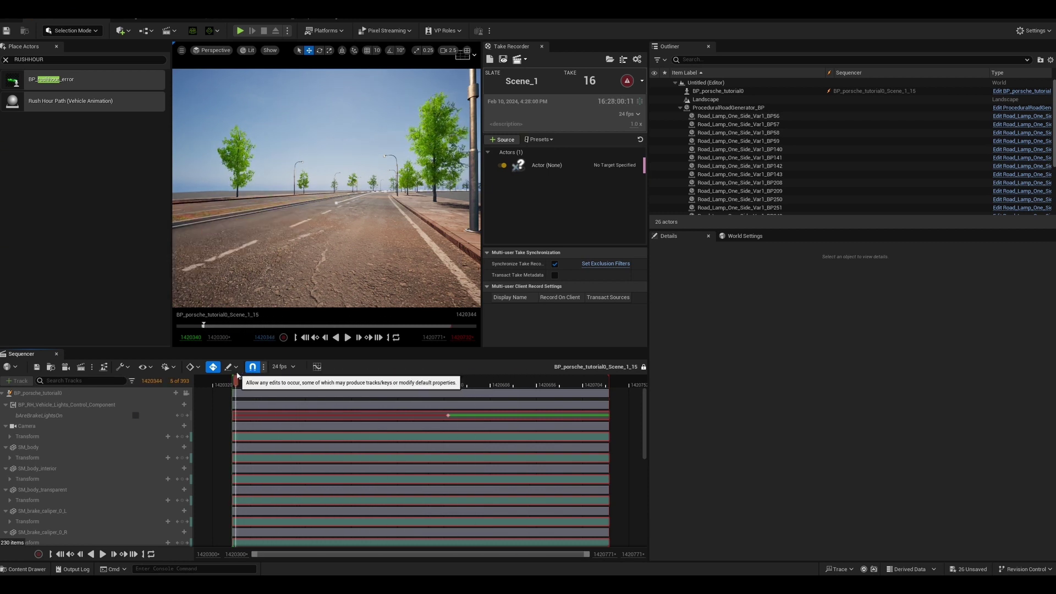
# - Unlock the Porsche's recorded sequence and turn off Simulate Physics on its VehicleMesh component
pyautogui.click(643, 367)
pyautogui.scroll(-5, 159, 457)
pyautogui.scroll(-5, 150, 466)
pyautogui.click(111, 498)
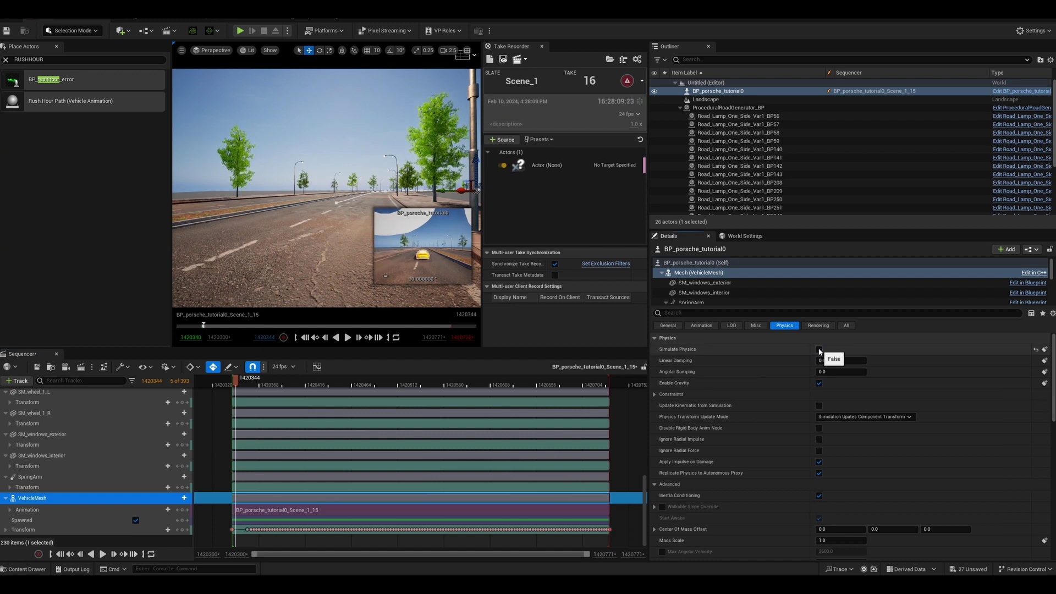
# - Scrub and briefly play the Porsche's recorded sequence to check the car's movement along the road
pyautogui.moveTo(236, 381); pyautogui.dragTo(523, 356)
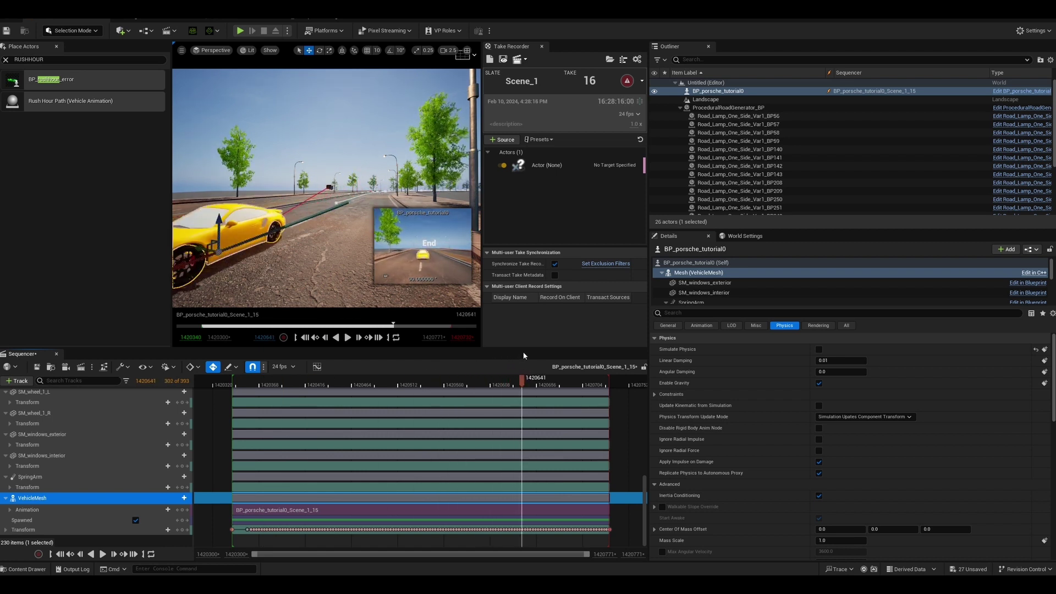
pyautogui.press('space')
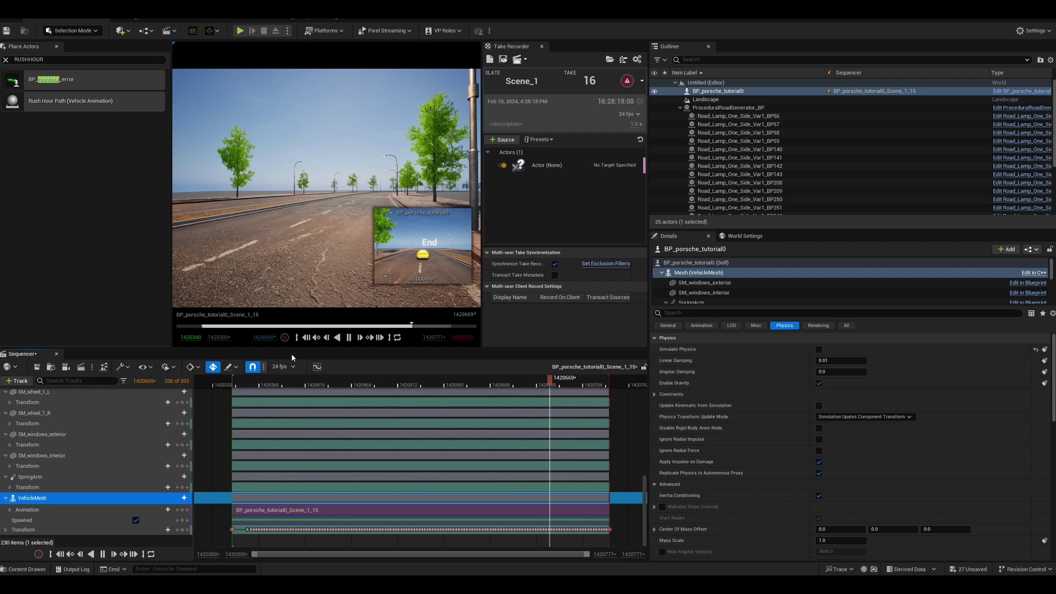
pyautogui.press('space')
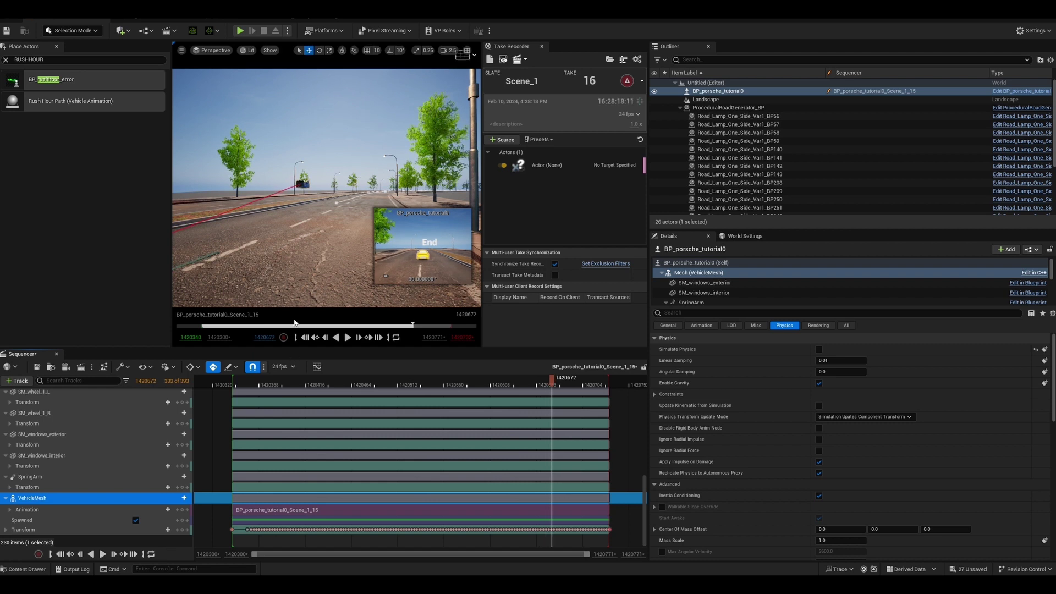
# - Close the recorded sequence and add a new level sequence named PORSCHE_TUT to the level
pyautogui.click(57, 354)
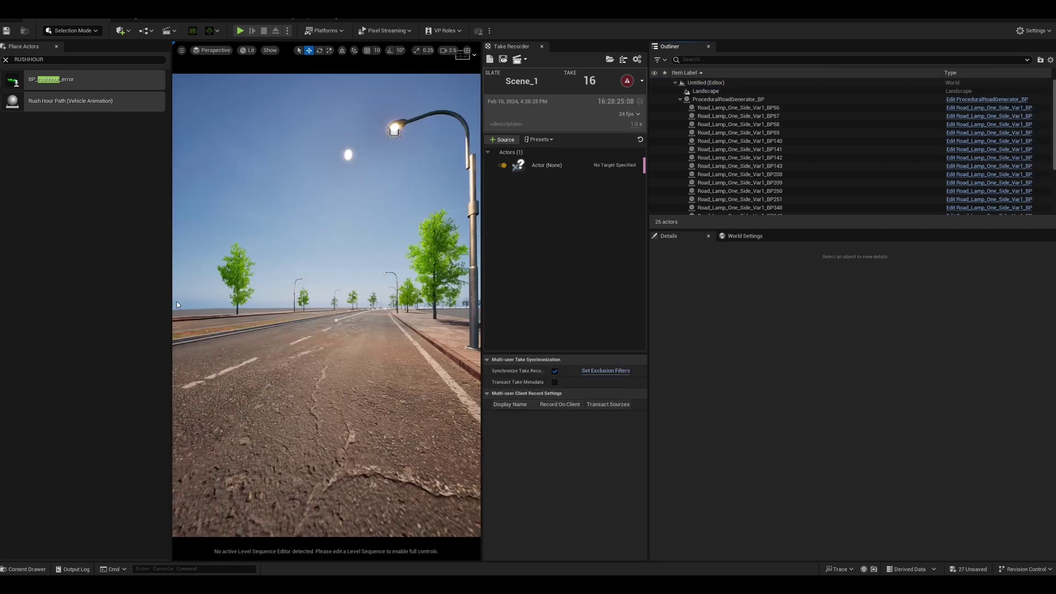
pyautogui.click(169, 33)
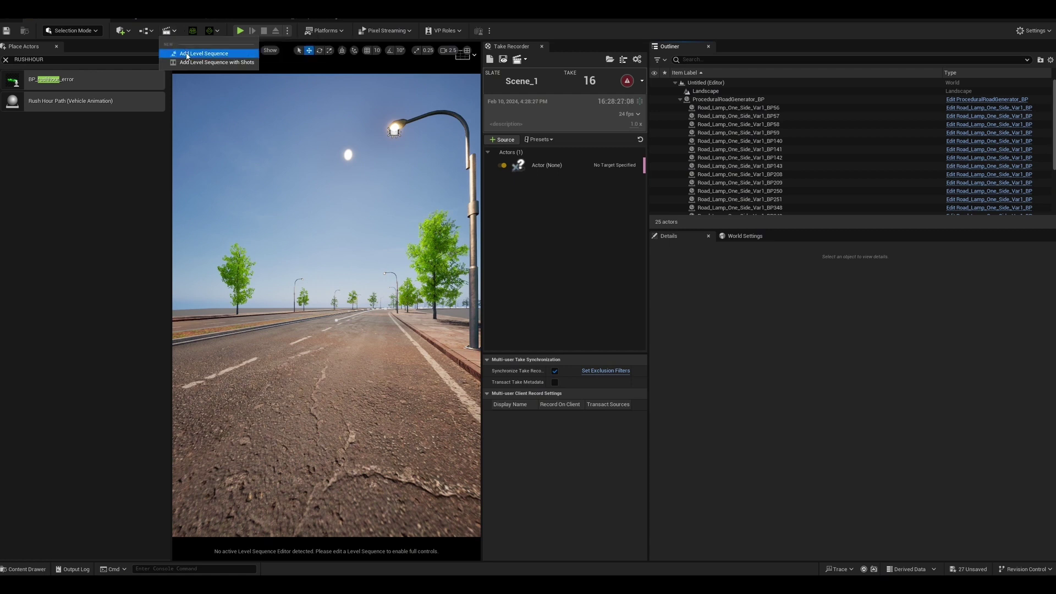
pyautogui.click(186, 51)
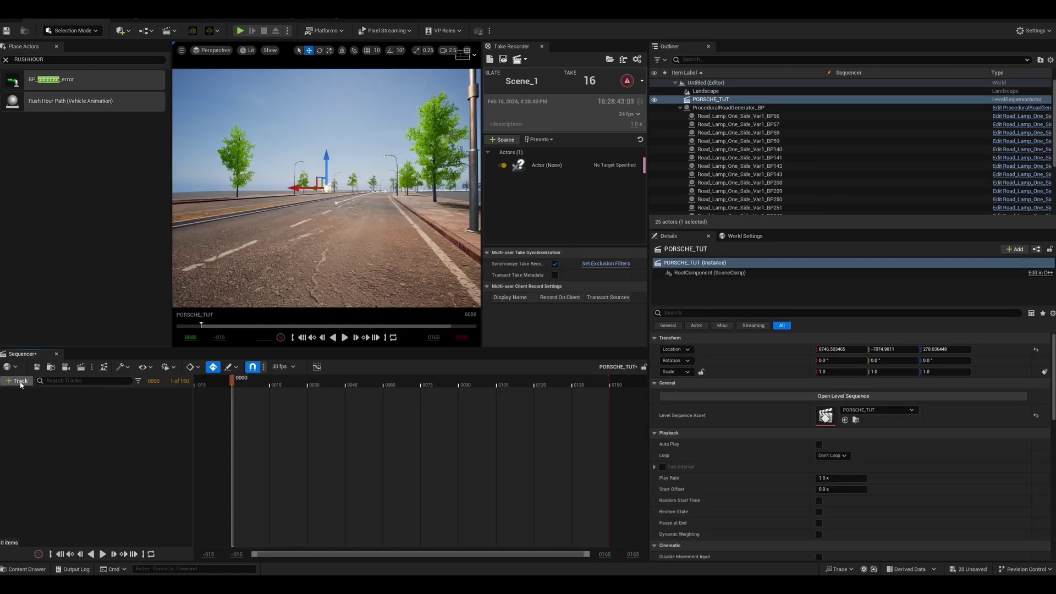
# - Add a shot track to PORSCHE_TUT and insert BP_porsche_tutorial0_Scene_1_15 as its shot at frame 0
pyautogui.click(20, 382)
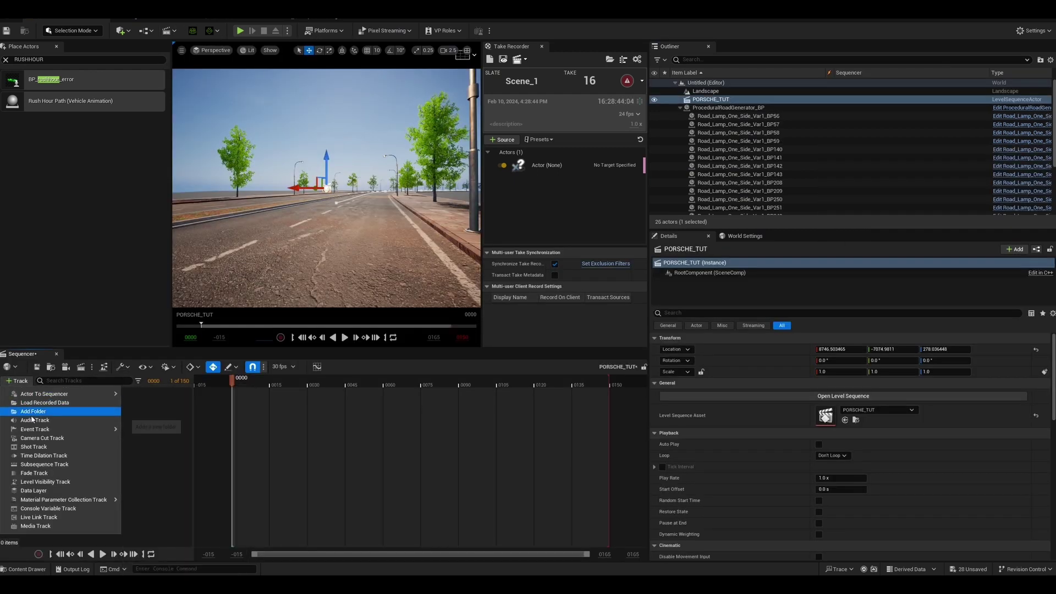
pyautogui.click(38, 447)
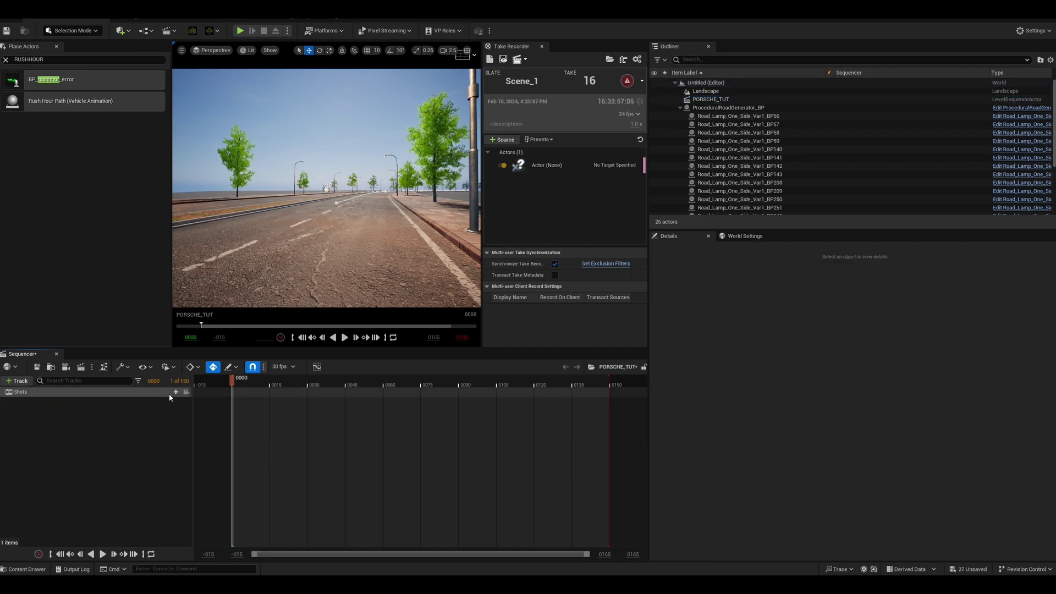
pyautogui.click(176, 392)
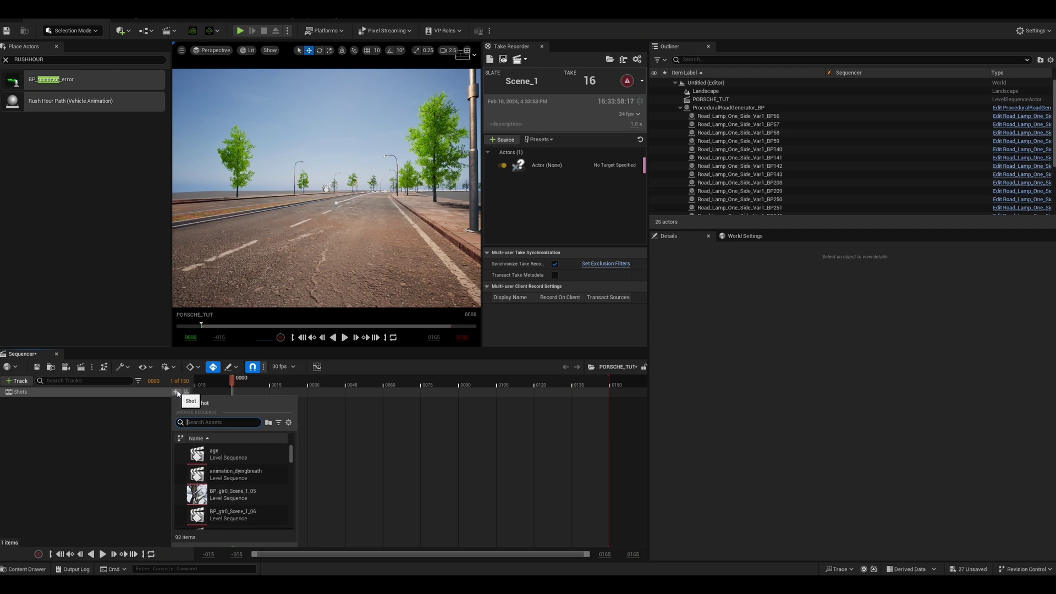
pyautogui.scroll(-1, 238, 466)
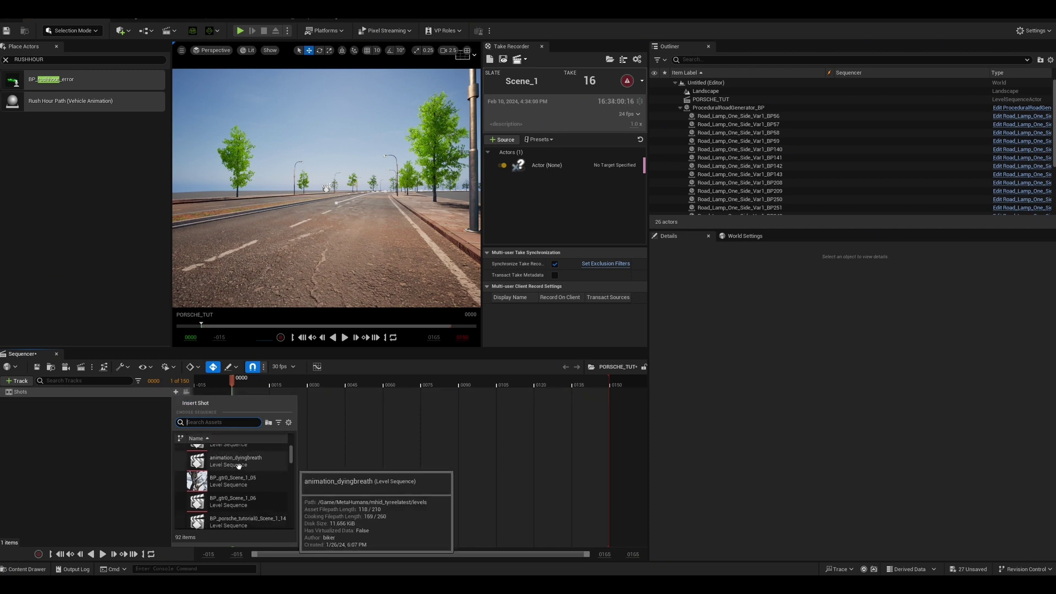
pyautogui.scroll(-2, 238, 466)
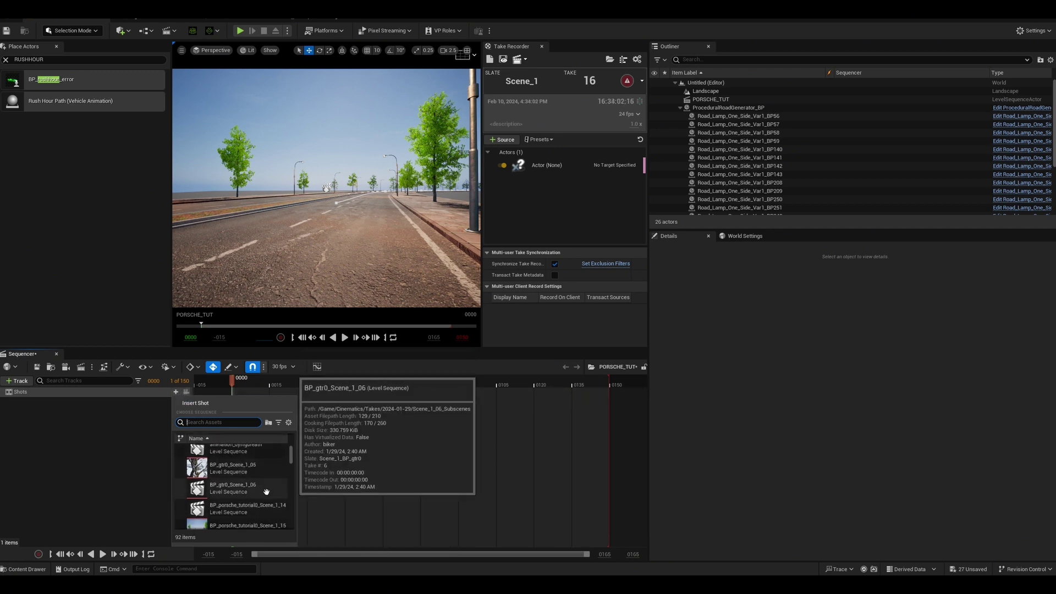
pyautogui.scroll(-2, 266, 491)
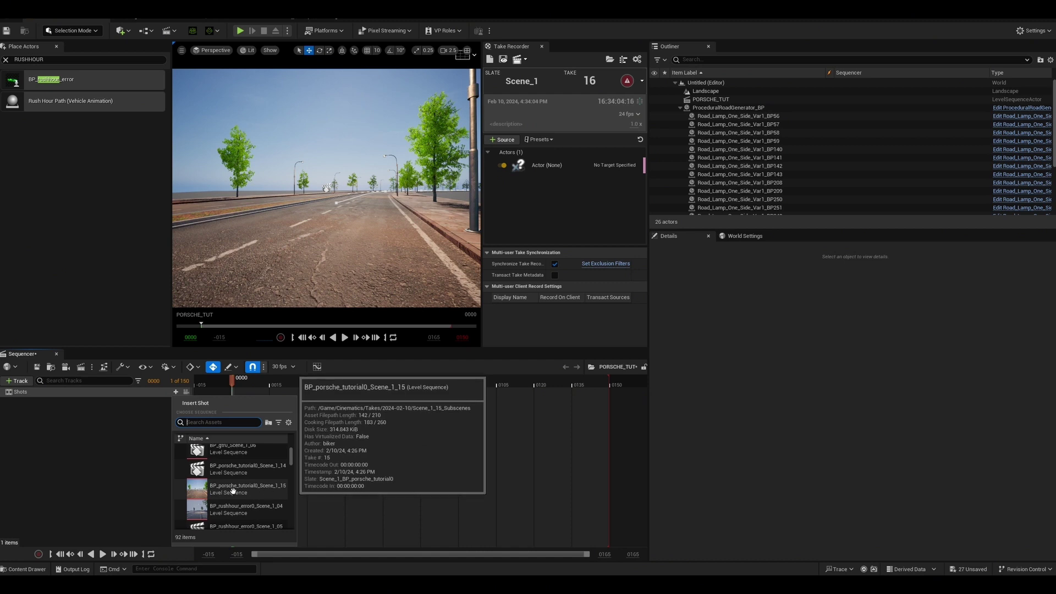
pyautogui.click(253, 490)
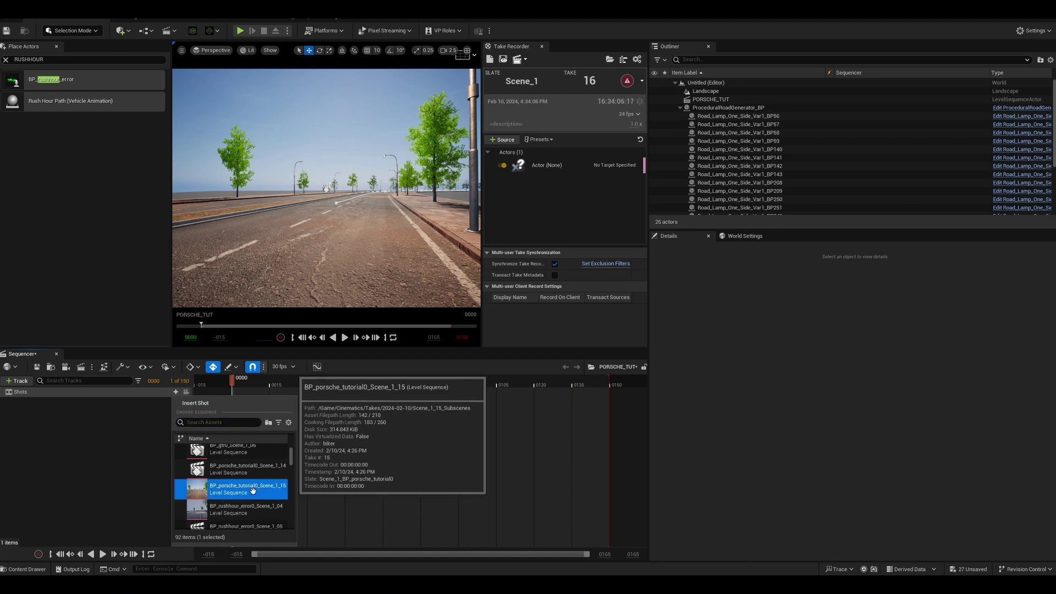
# - Scrub the inserted shot and fly the view along the road to examine the Porsche's recorded drive
pyautogui.moveTo(233, 380); pyautogui.dragTo(568, 338)
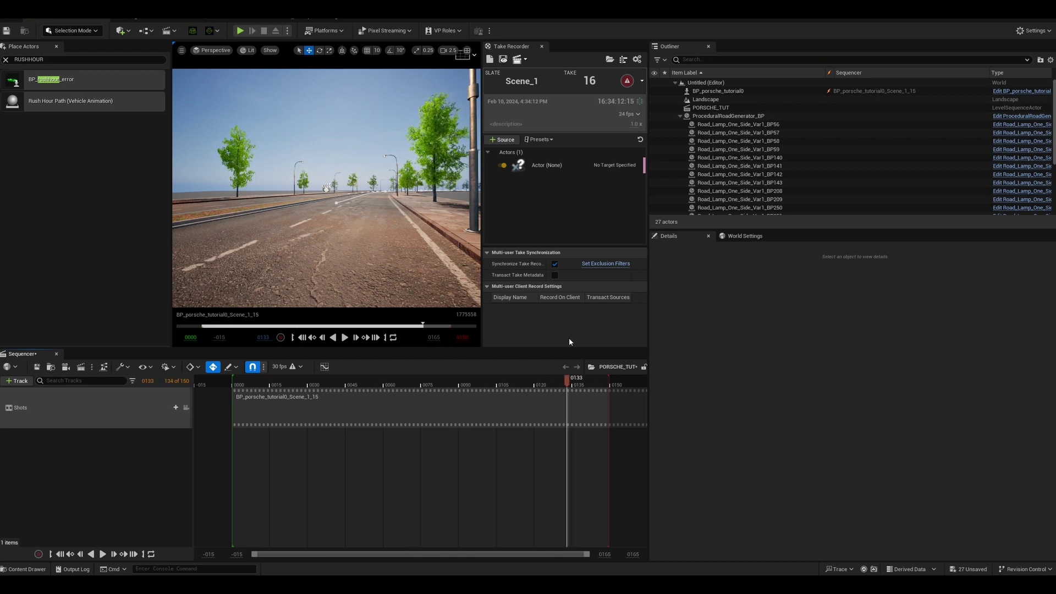
pyautogui.press('w')
pyautogui.moveTo(363, 236); pyautogui.dragTo(366, 180, button='right')
pyautogui.press('w')
pyautogui.press('w')
pyautogui.press('w')
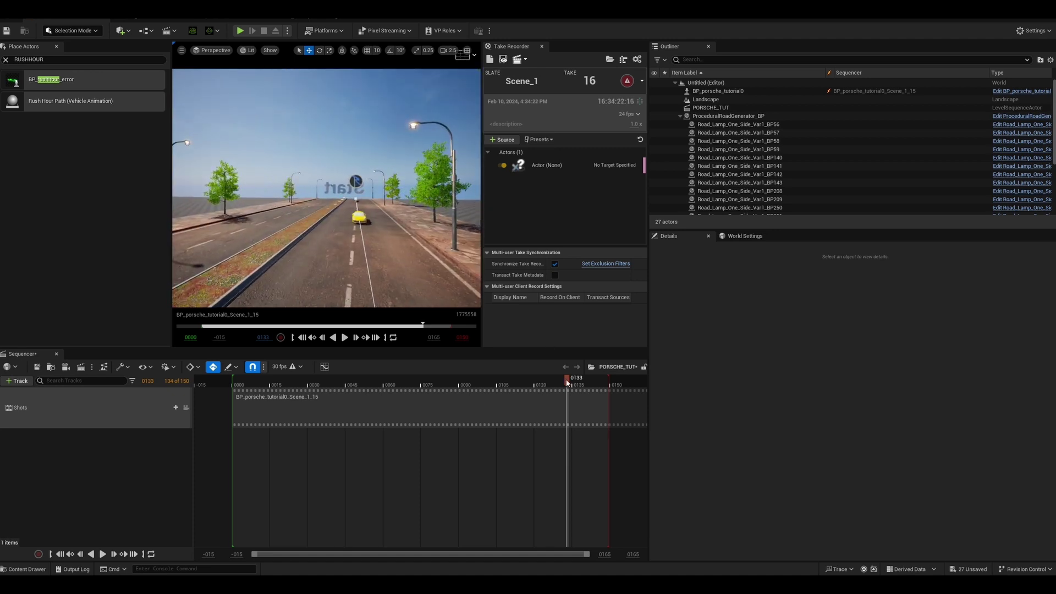
pyautogui.moveTo(498, 386)
pyautogui.mouseDown()
pyautogui.moveTo(244, 387)
pyautogui.moveTo(494, 386)
pyautogui.mouseUp()
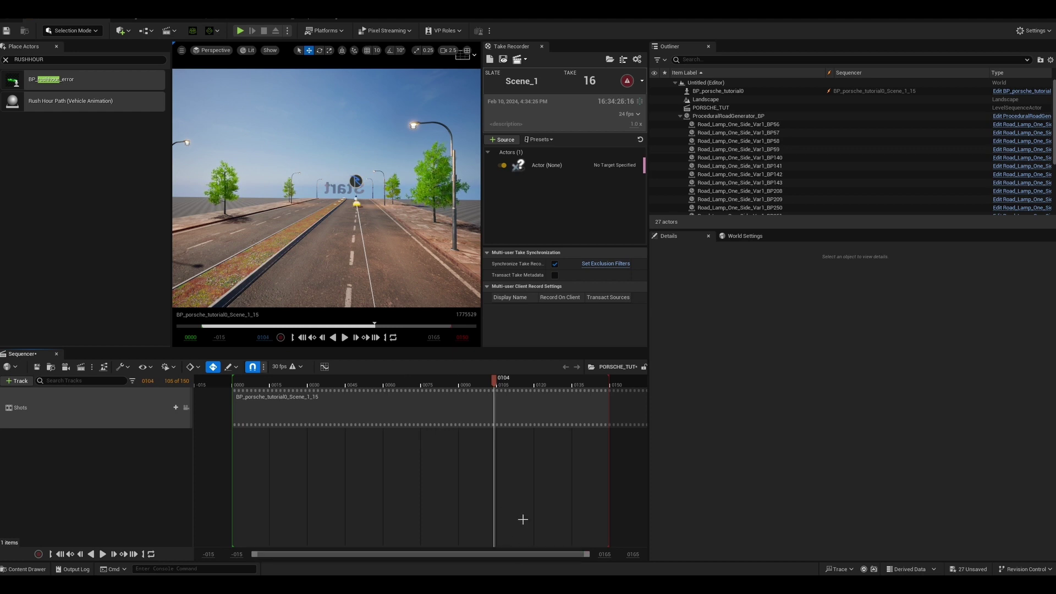
# - Extend the playback range of PORSCHE_TUT to the end of the Porsche shot and scrub through the full range
pyautogui.keyDown('ctrl'); pyautogui.scroll(-5, 530, 477); pyautogui.keyUp('ctrl')
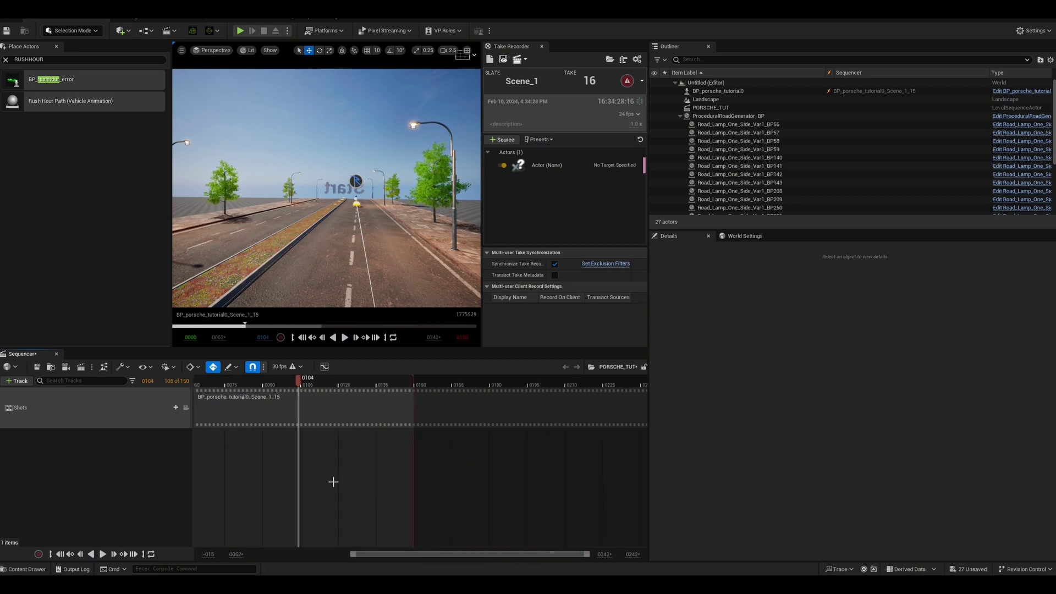
pyautogui.keyDown('ctrl'); pyautogui.scroll(-2, 386, 469); pyautogui.keyUp('ctrl')
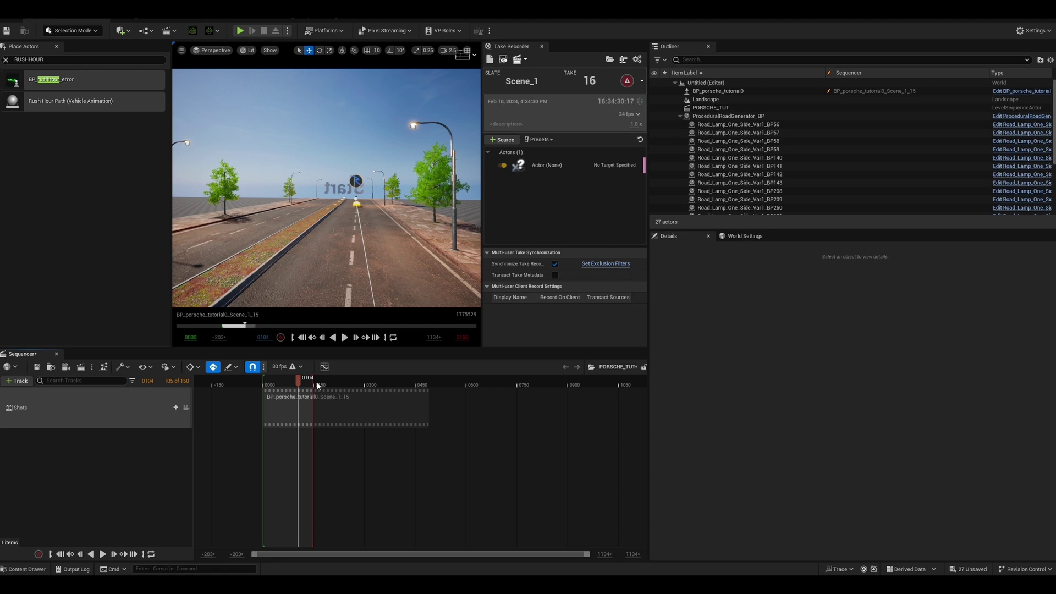
pyautogui.moveTo(317, 381)
pyautogui.mouseDown()
pyautogui.moveTo(414, 379)
pyautogui.moveTo(429, 362)
pyautogui.mouseUp()
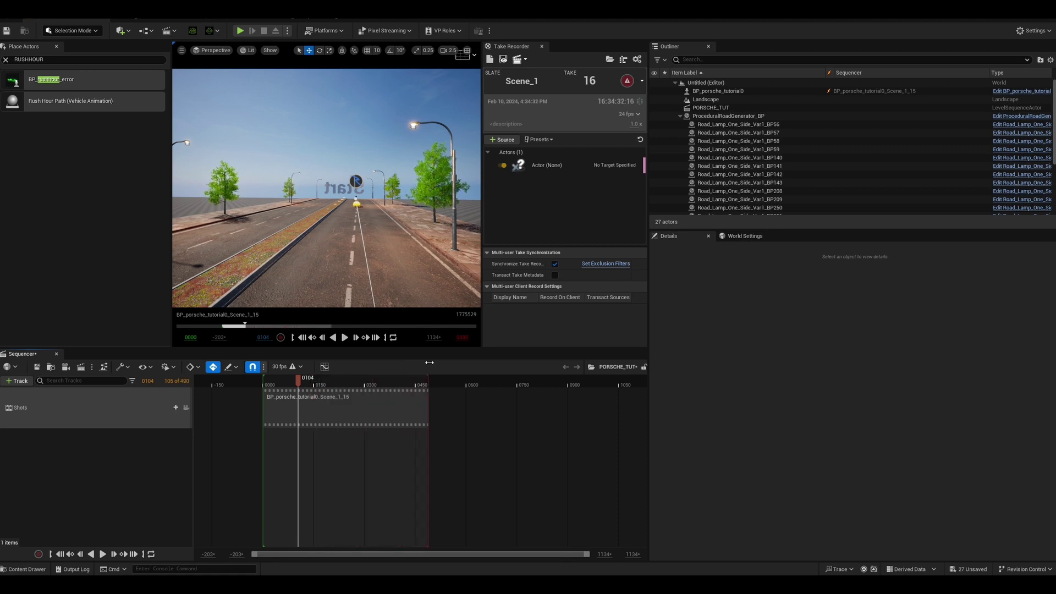
pyautogui.moveTo(299, 381); pyautogui.dragTo(363, 375)
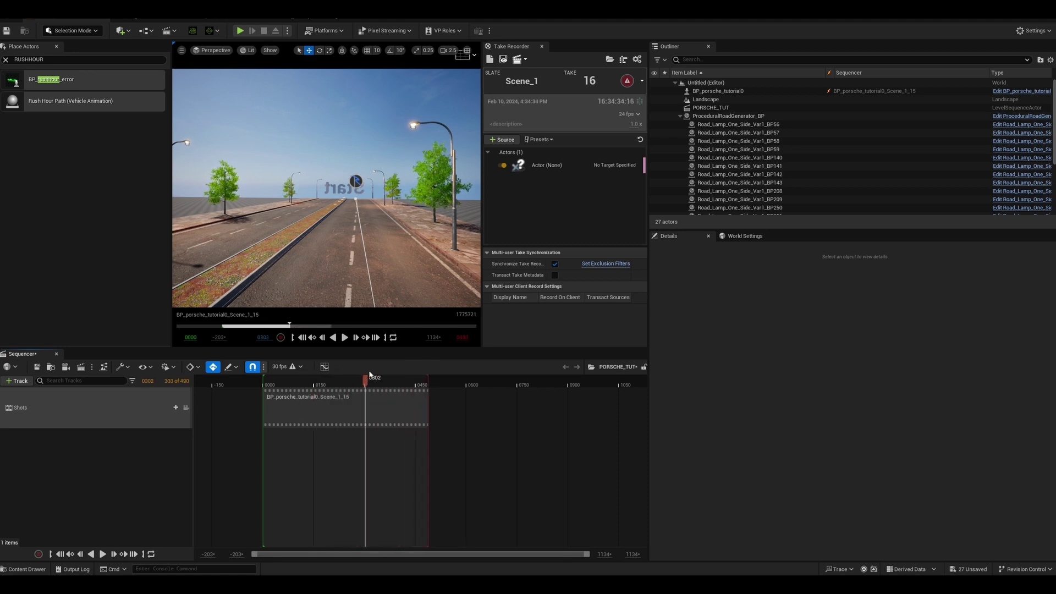
pyautogui.moveTo(367, 263); pyautogui.dragTo(305, 228, button='right')
pyautogui.scroll(-3, 388, 227)
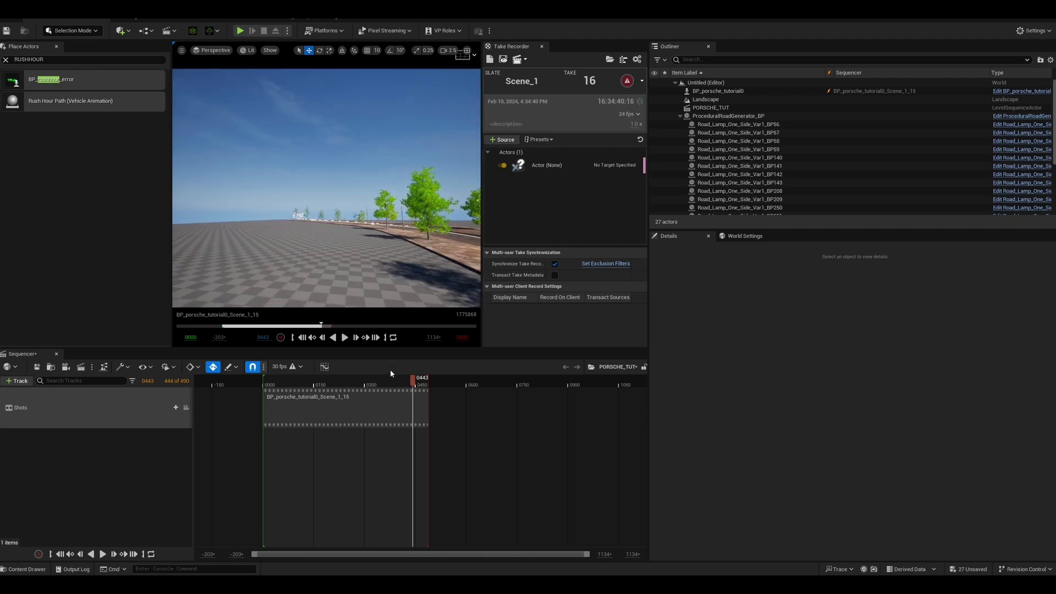
pyautogui.moveTo(414, 380); pyautogui.dragTo(311, 383)
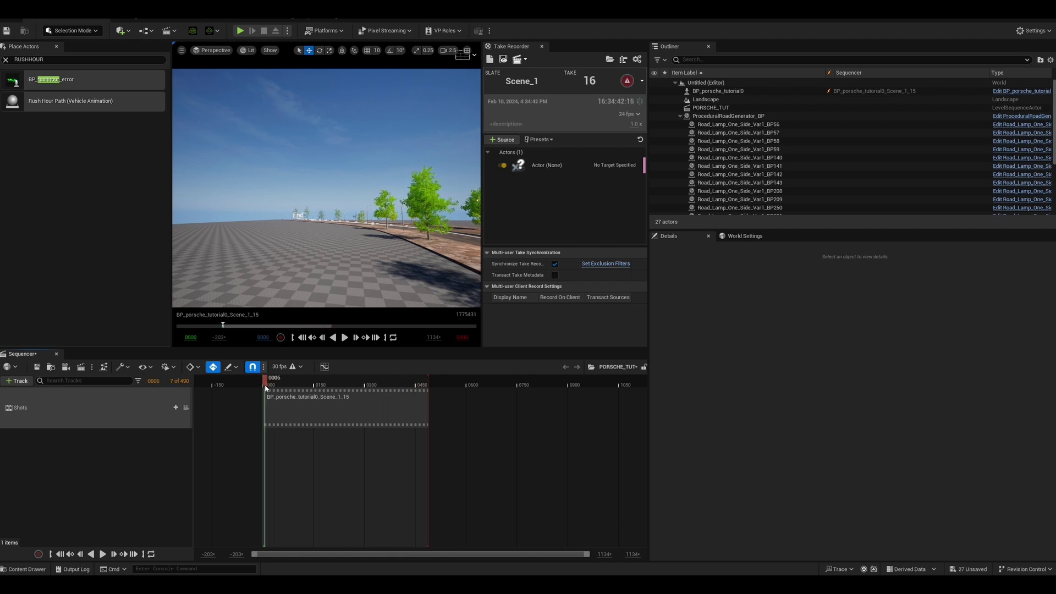
# - Frame the Porsche from its rear side near the start of the sequence and add a Cine Camera Actor
pyautogui.moveTo(342, 247); pyautogui.dragTo(315, 269, button='right')
pyautogui.press('a')
pyautogui.press('w')
pyautogui.press('s')
pyautogui.scroll(-1, 366, 248)
pyautogui.press('d')
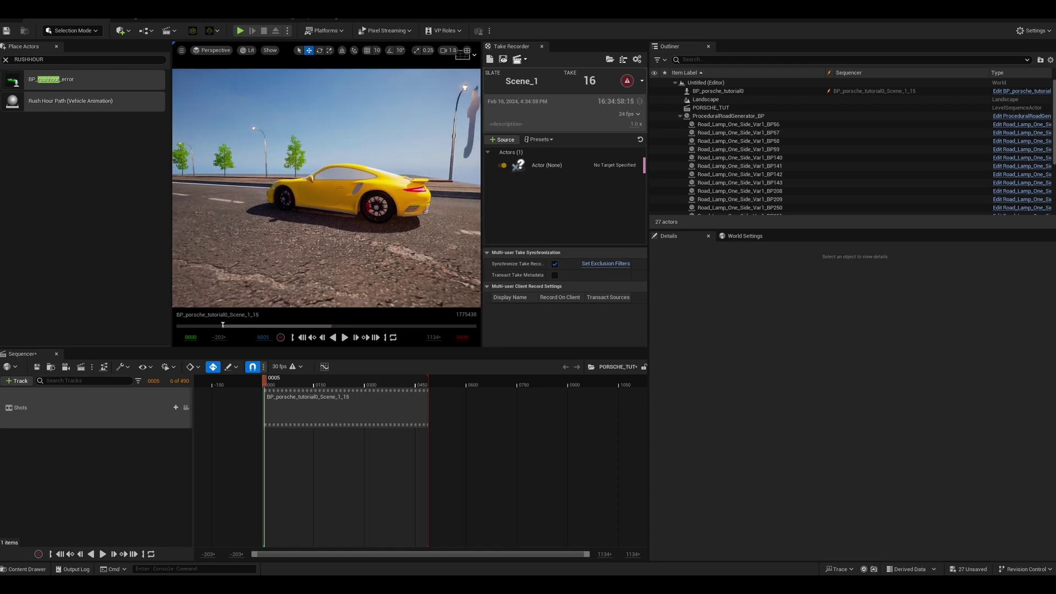
pyautogui.click(127, 32)
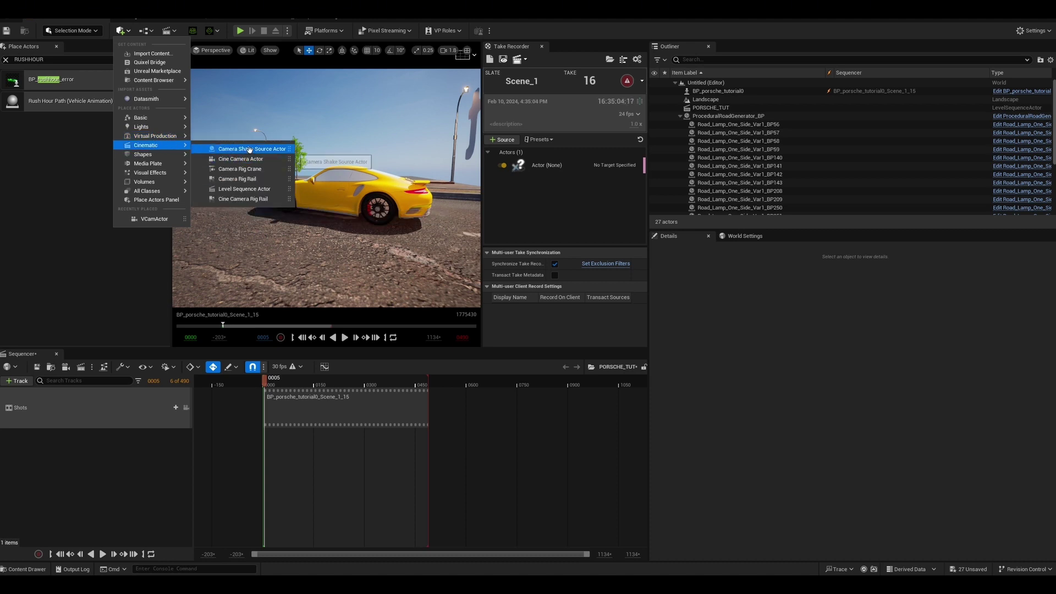
pyautogui.click(248, 160)
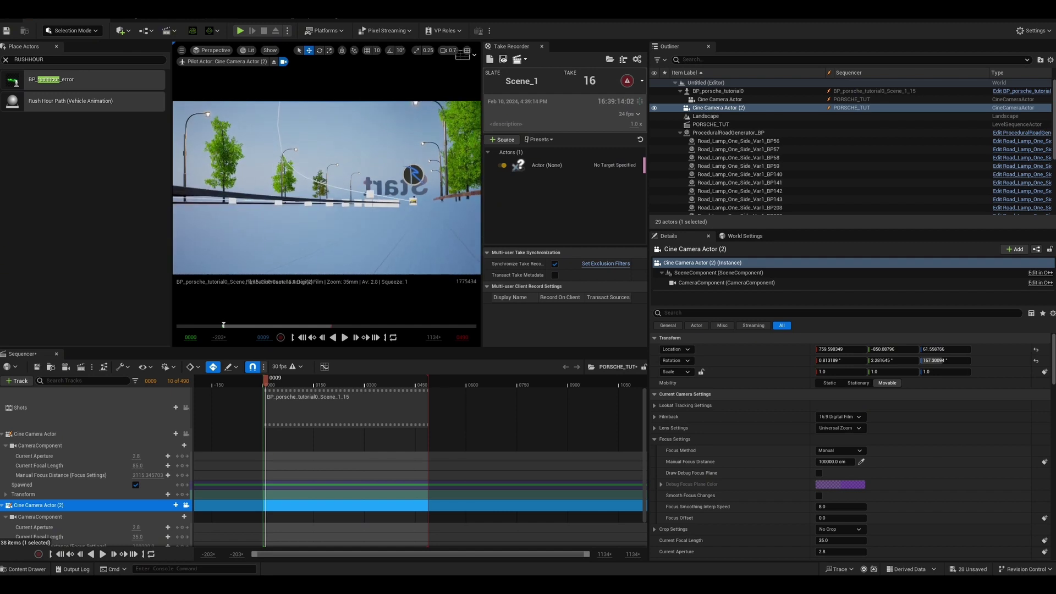
# - Raise Cine Camera Actor (2) above the road facing the Start sign, and scrub to the Porsche's approach
pyautogui.moveTo(327, 220); pyautogui.dragTo(323, 167, button='middle')
pyautogui.press('a')
pyautogui.moveTo(326, 187); pyautogui.dragTo(347, 194, button='right')
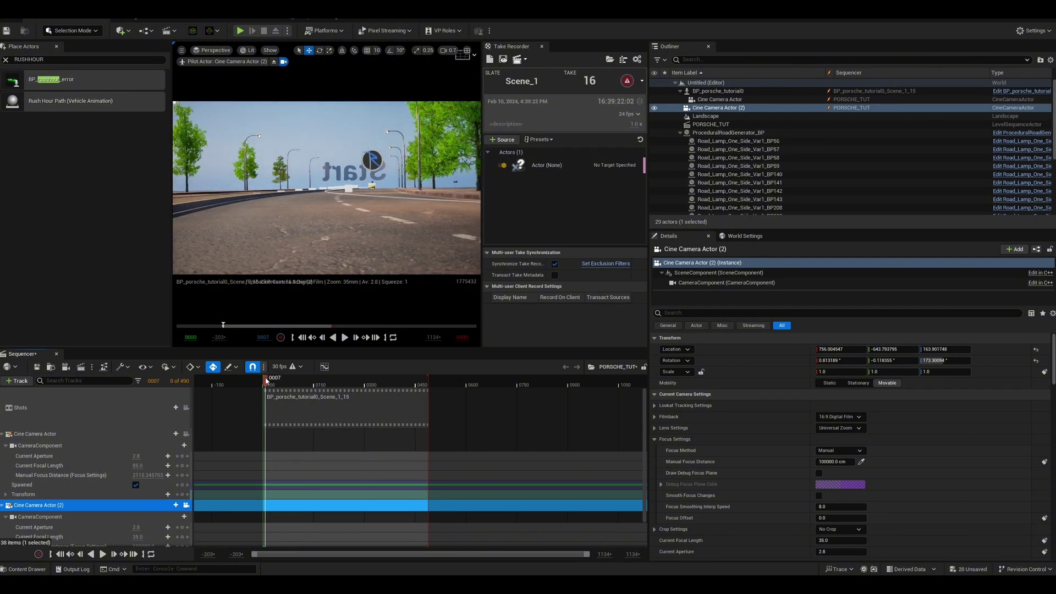
pyautogui.moveTo(334, 365); pyautogui.dragTo(339, 362)
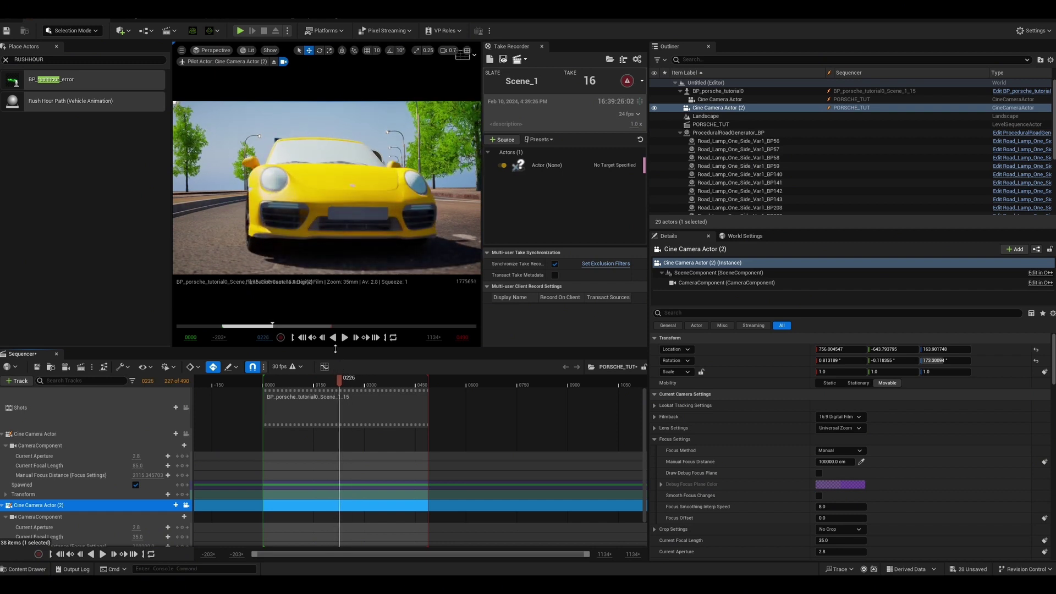
# - Shift and turn Cine Camera Actor (2) sideways to clear the Porsche's path, and scrub the drive to check the framing
pyautogui.press('a')
pyautogui.moveTo(340, 192); pyautogui.dragTo(360, 196, button='right')
pyautogui.press('a')
pyautogui.moveTo(313, 257); pyautogui.dragTo(326, 259, button='right')
pyautogui.moveTo(341, 381); pyautogui.dragTo(331, 381)
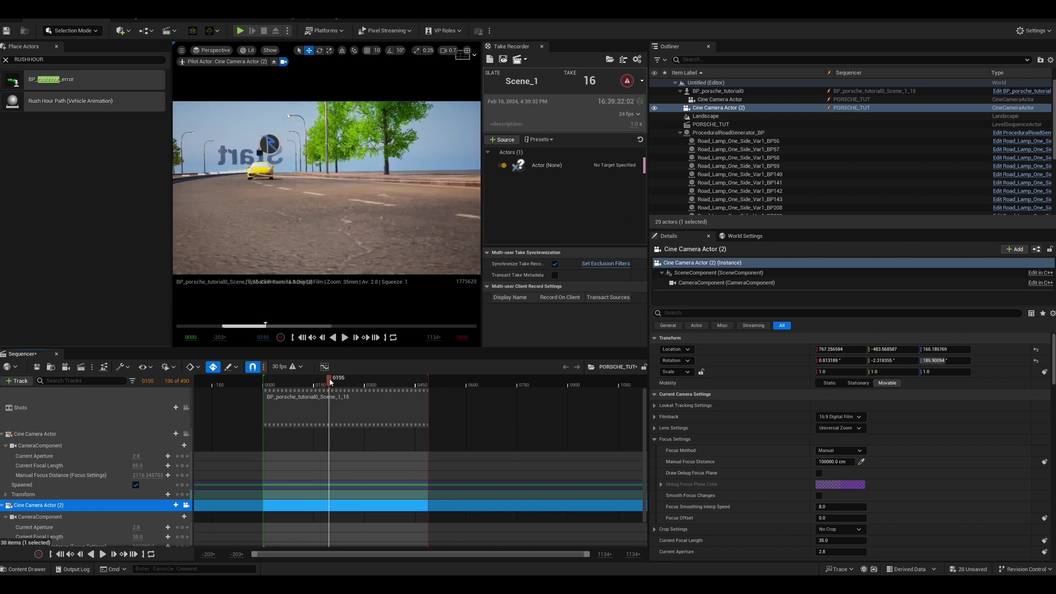
pyautogui.moveTo(332, 376); pyautogui.dragTo(348, 352)
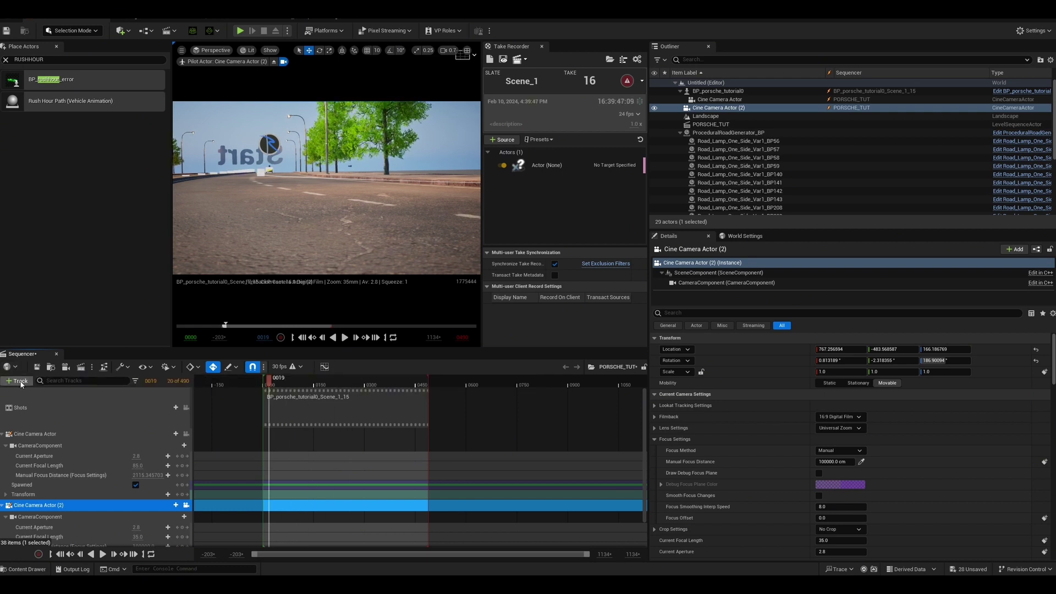
# - Add a Camera Cuts track to PORSCHE_TUT and move it above the Shots track
pyautogui.click(20, 382)
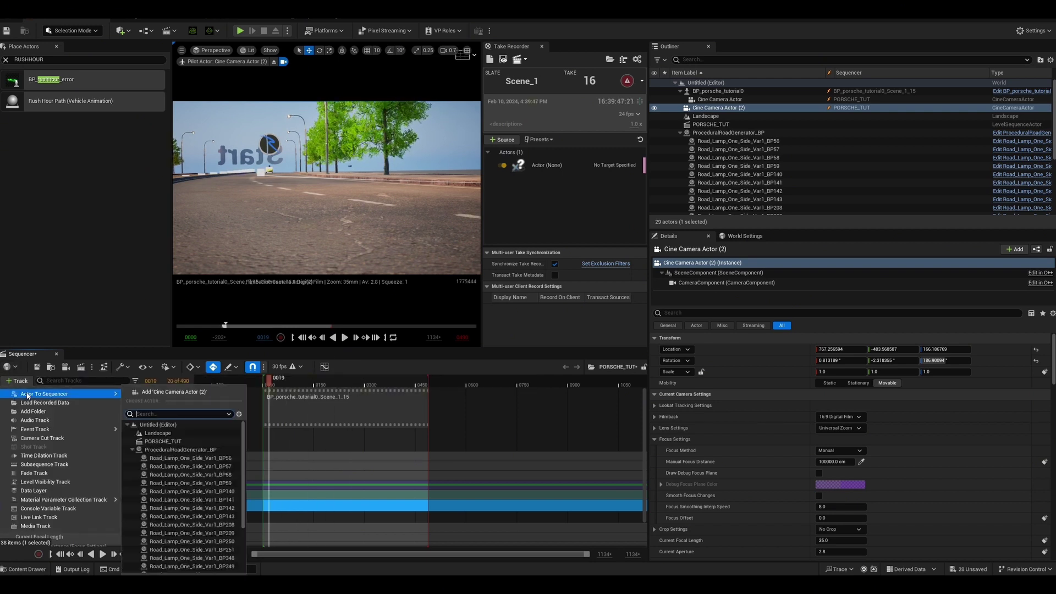
pyautogui.click(49, 431)
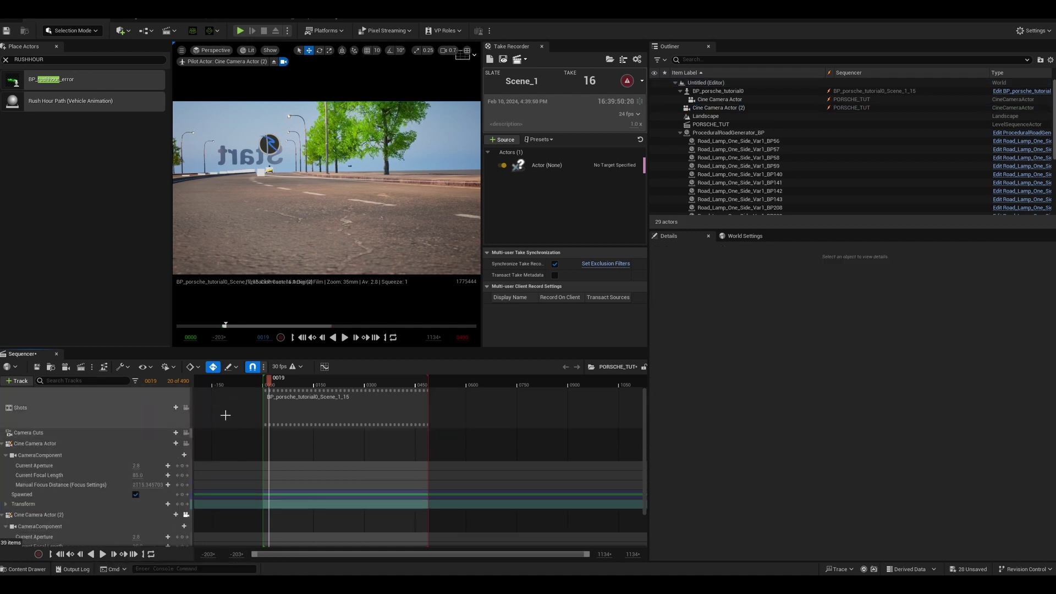
pyautogui.keyDown('ctrl'); pyautogui.scroll(5, 226, 415); pyautogui.keyUp('ctrl')
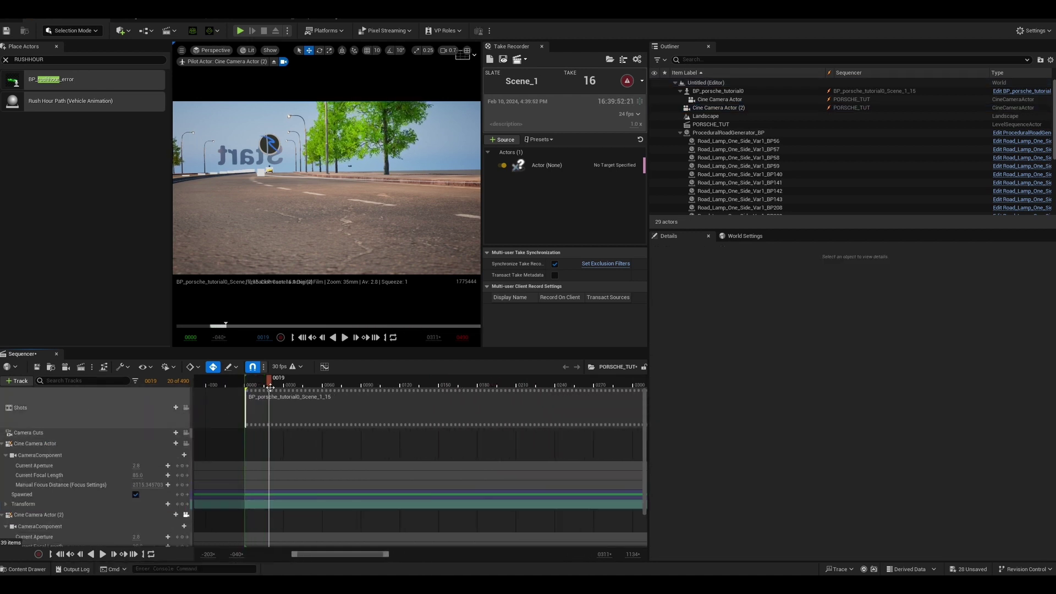
pyautogui.moveTo(269, 377); pyautogui.dragTo(247, 380)
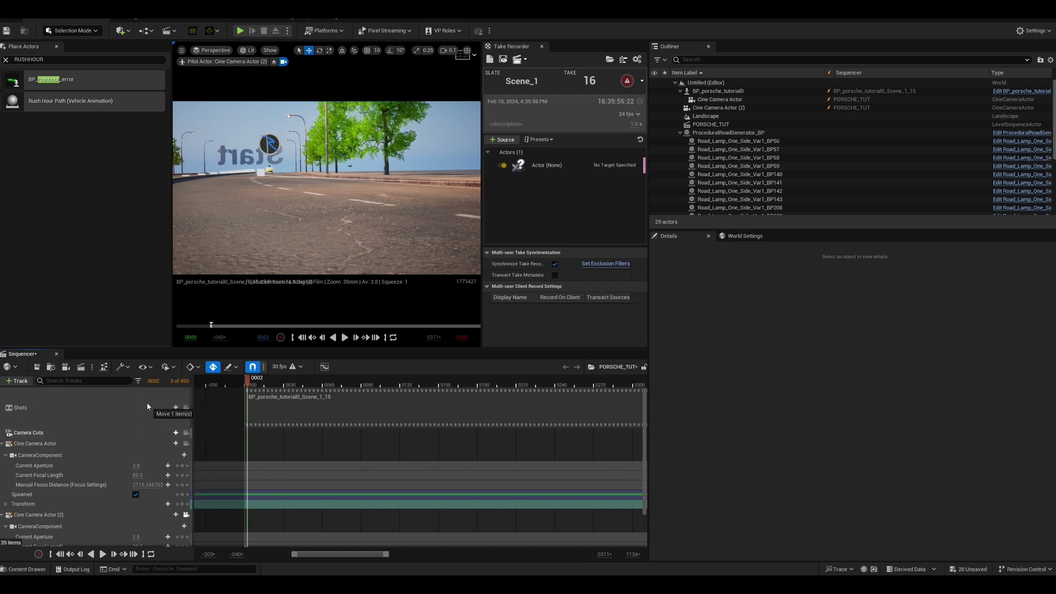
pyautogui.moveTo(145, 389); pyautogui.dragTo(145, 388)
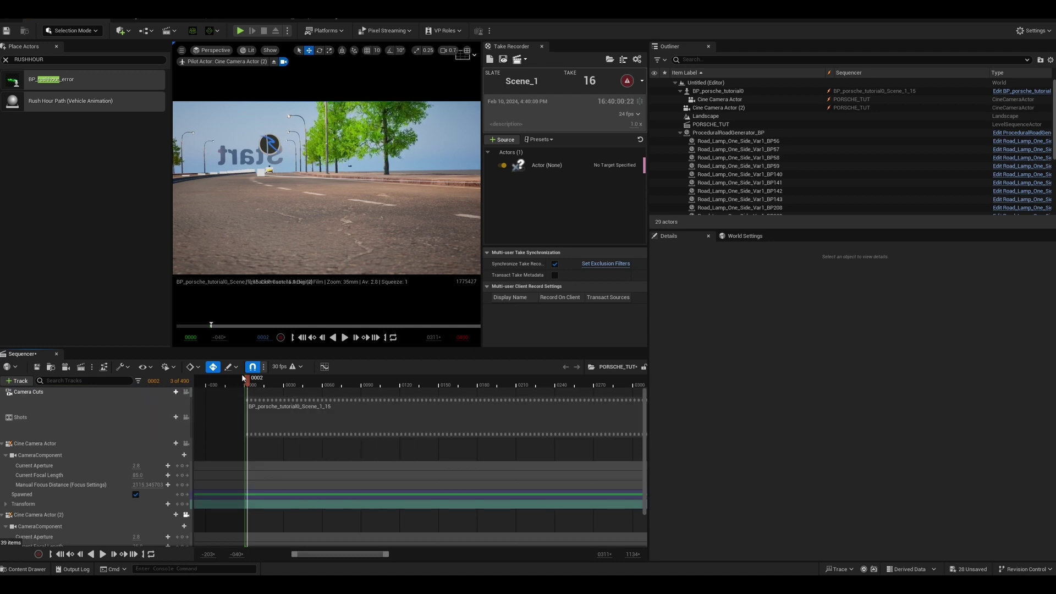
# - Add a camera cut bound to Cine Camera Actor at frame 0000
pyautogui.moveTo(249, 382); pyautogui.dragTo(248, 384)
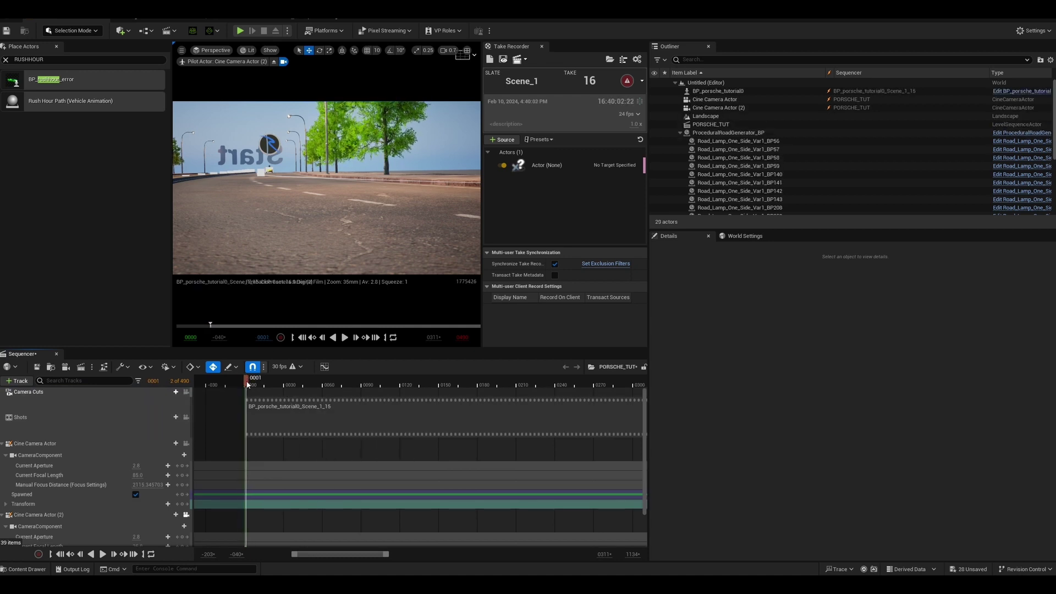
pyautogui.click(175, 391)
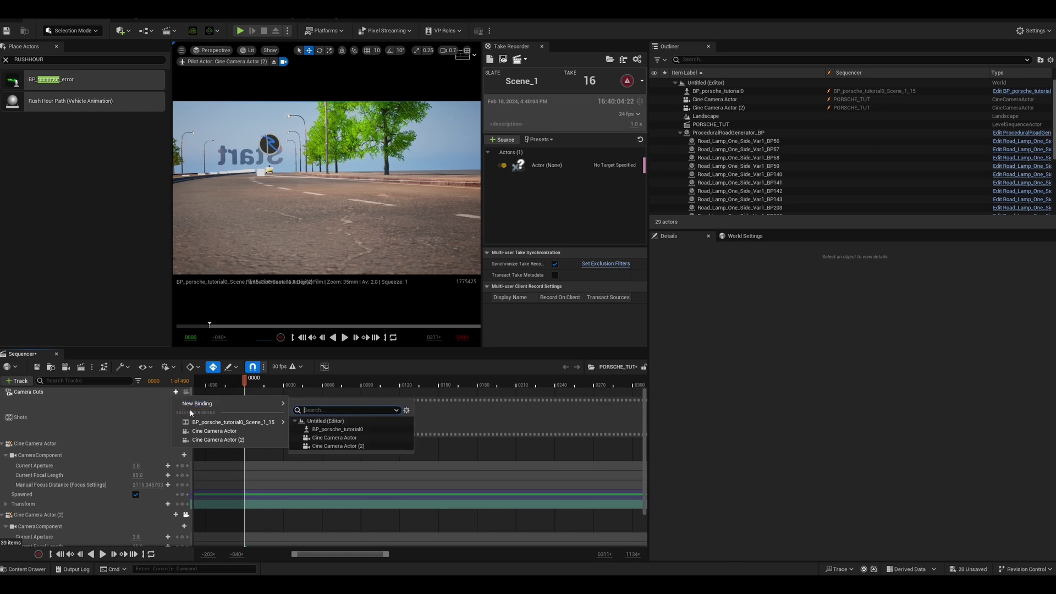
pyautogui.click(220, 431)
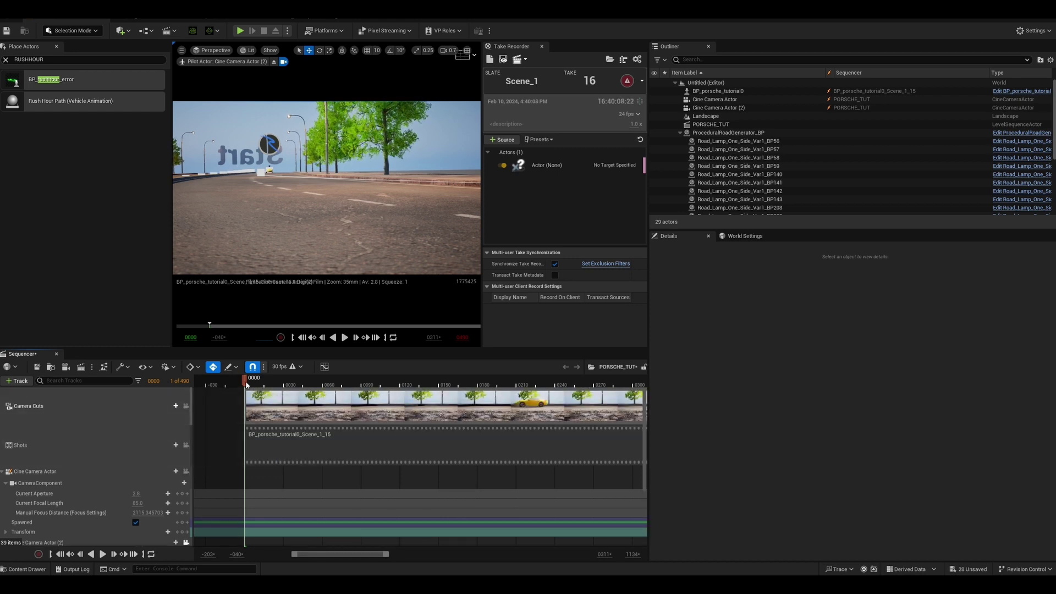
# - Add a camera cut to Cine Camera Actor (2) at frame 0187
pyautogui.moveTo(246, 385); pyautogui.dragTo(486, 358)
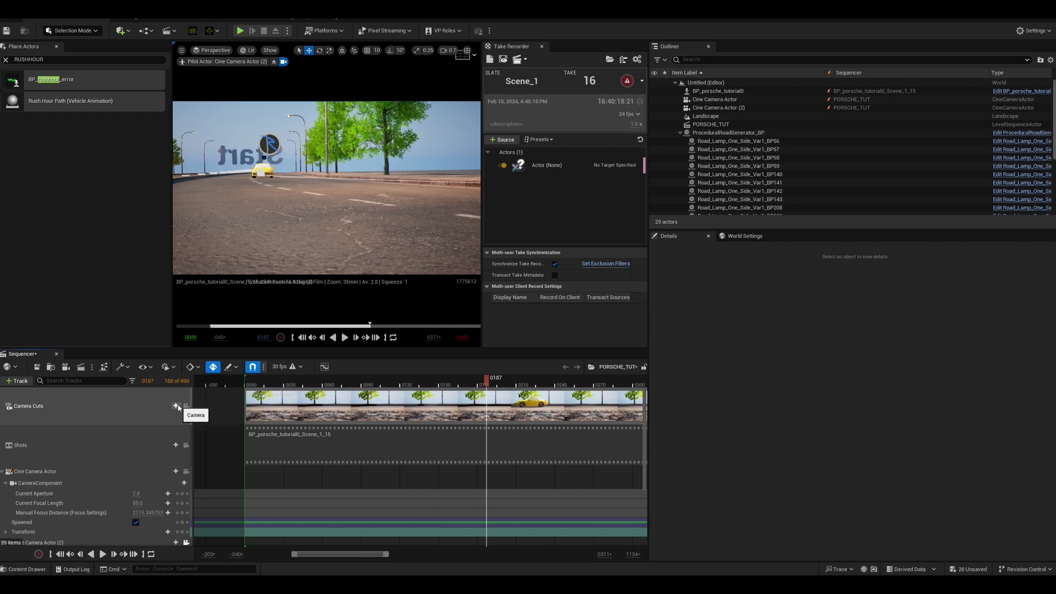
pyautogui.click(176, 405)
pyautogui.click(221, 450)
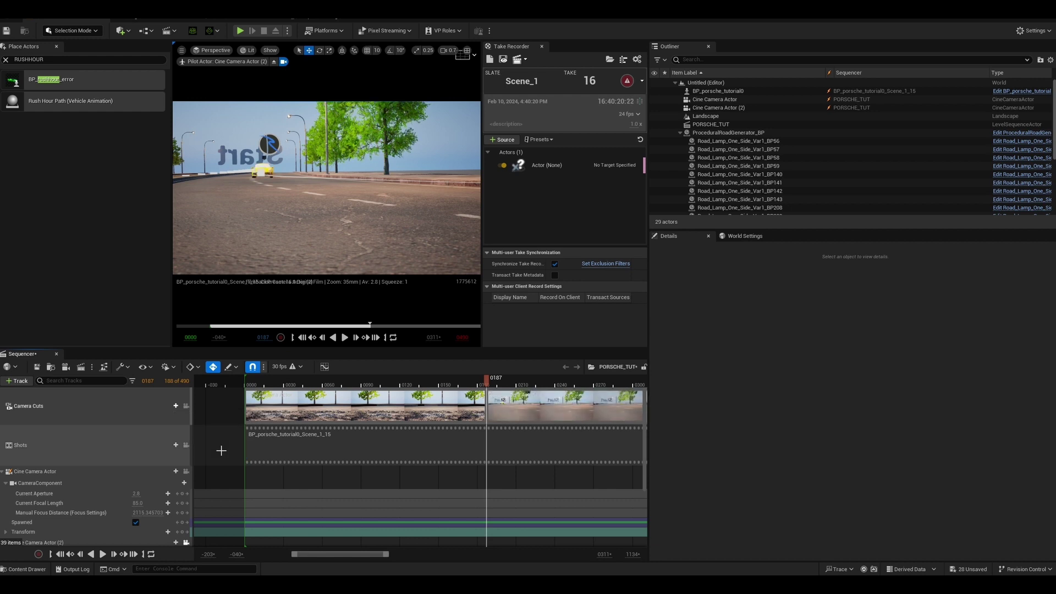
# - Scrub to frame 0231, as the Porsche passes the camera, and open the camera choices for another cut
pyautogui.moveTo(366, 553); pyautogui.dragTo(402, 539)
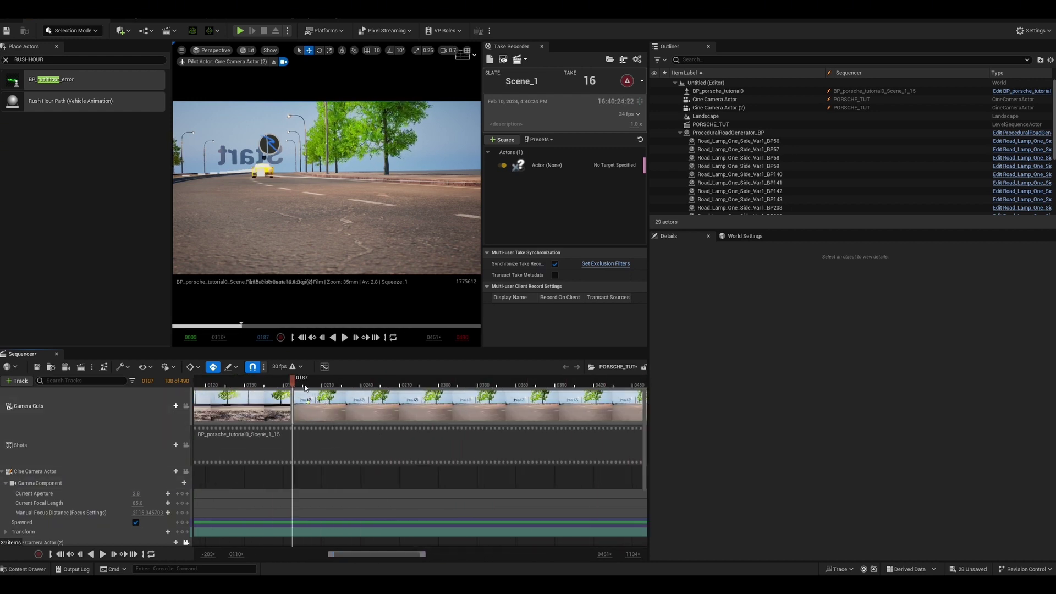
pyautogui.moveTo(303, 377); pyautogui.dragTo(351, 364)
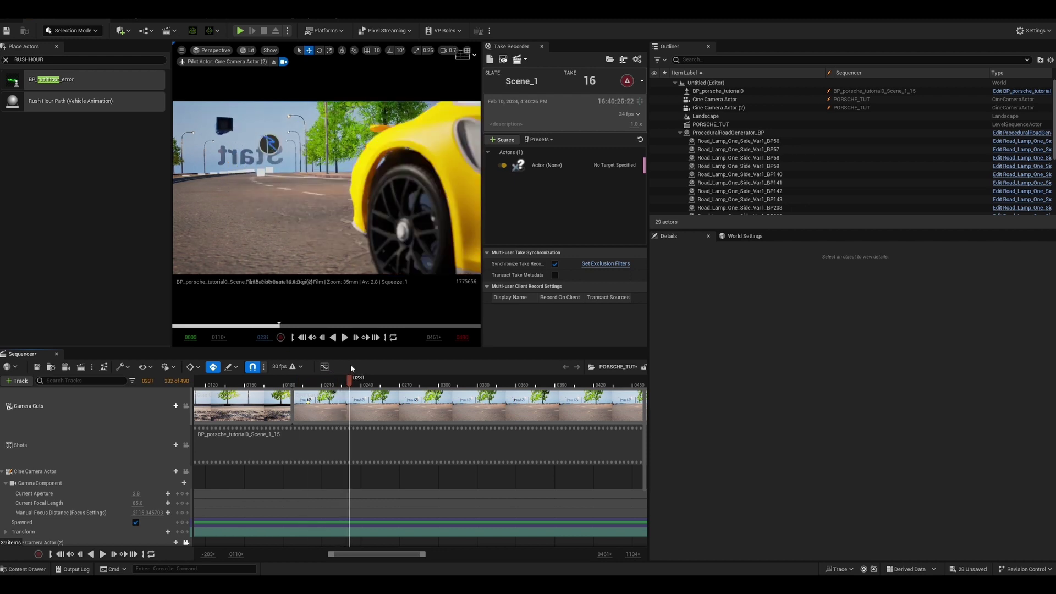
pyautogui.click(175, 406)
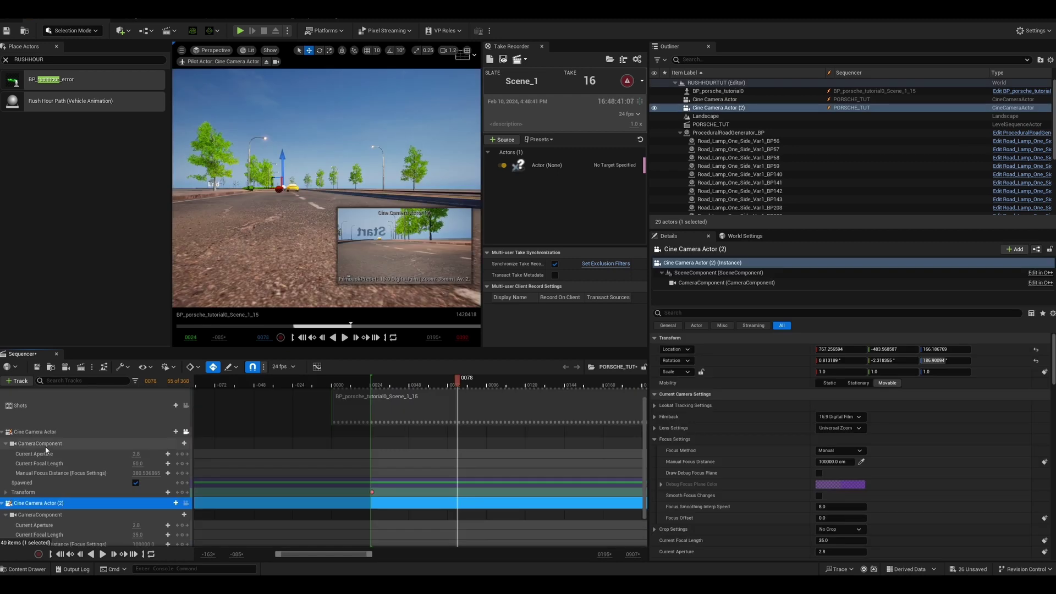
# - Move Cine Camera Actor up close behind the Porsche's left rear at frame 0078, turned to frame the car and the road
pyautogui.click(43, 432)
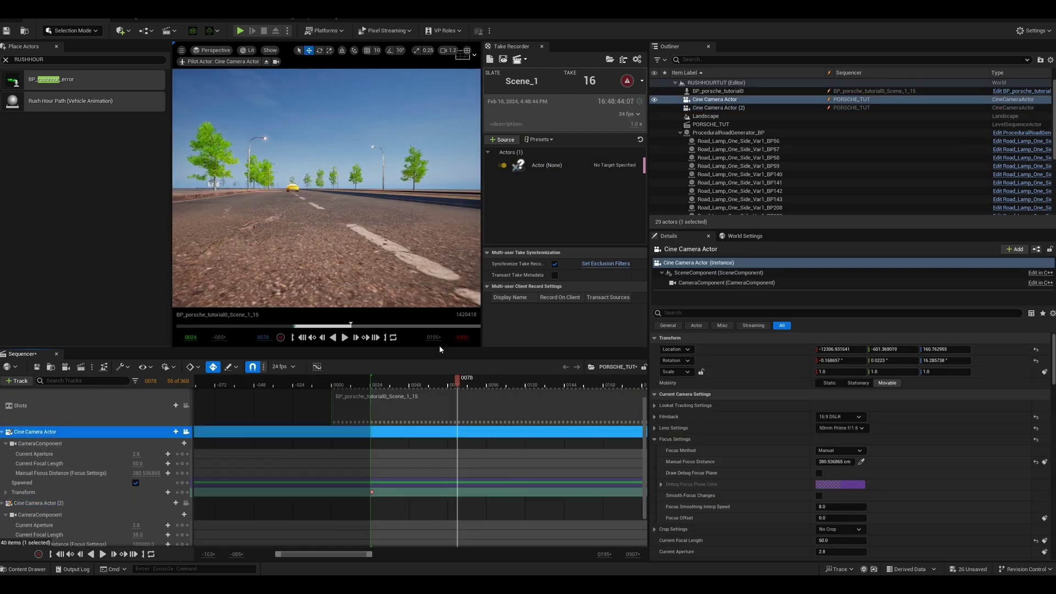
pyautogui.press('w')
pyautogui.moveTo(326, 187)
pyautogui.mouseDown(button='right')
pyautogui.moveTo(309, 186)
pyautogui.moveTo(325, 194)
pyautogui.mouseUp(button='right')
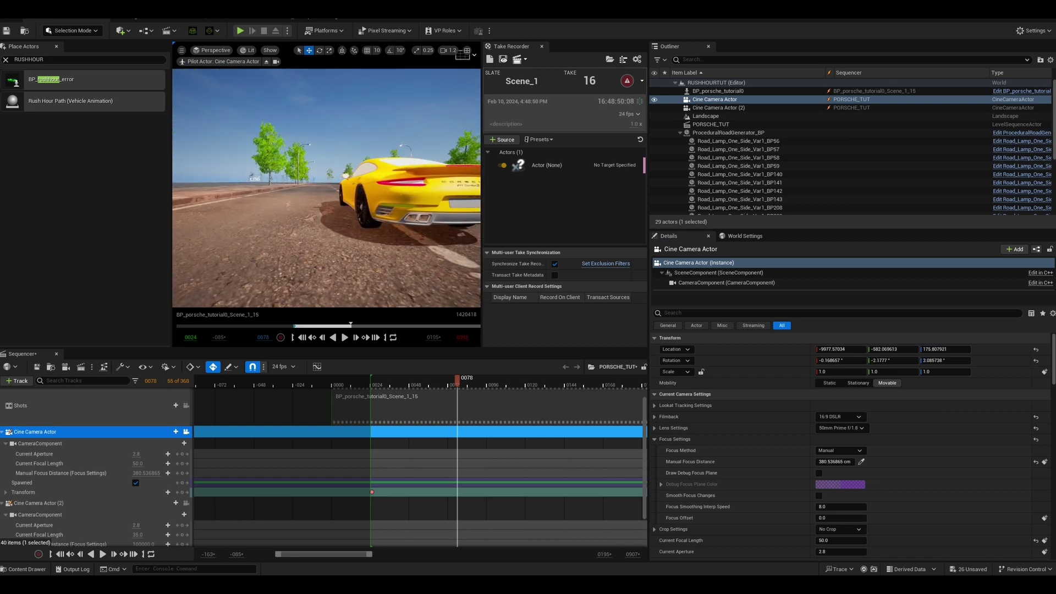
pyautogui.press('d')
pyautogui.press('a')
pyautogui.moveTo(324, 193); pyautogui.dragTo(349, 192, button='right')
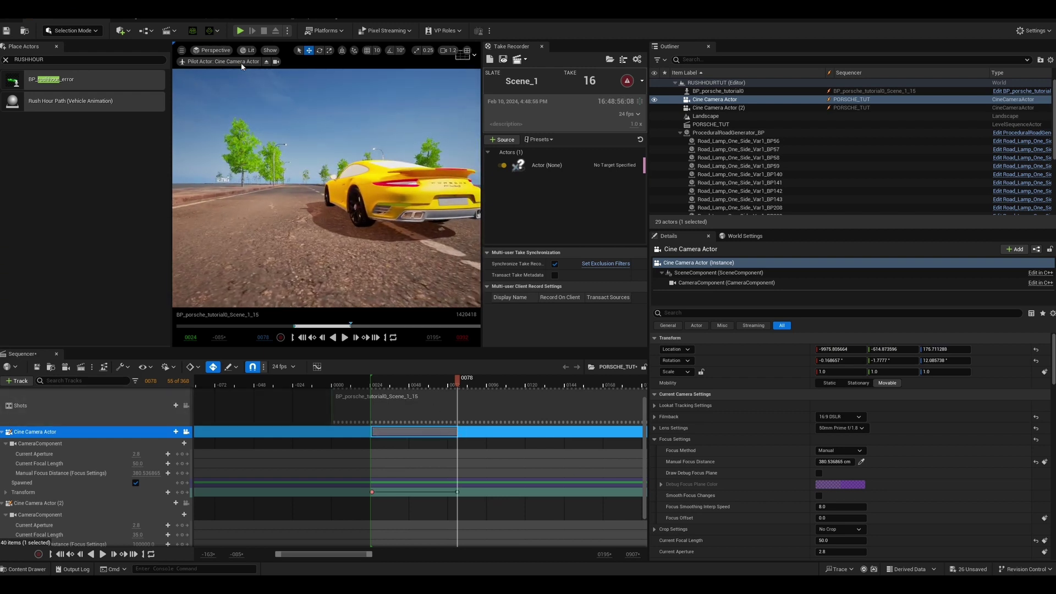
# - Switch the viewport to the default layout and back to cinematic, and pilot Cine Camera Actor
pyautogui.click(214, 50)
pyautogui.click(238, 172)
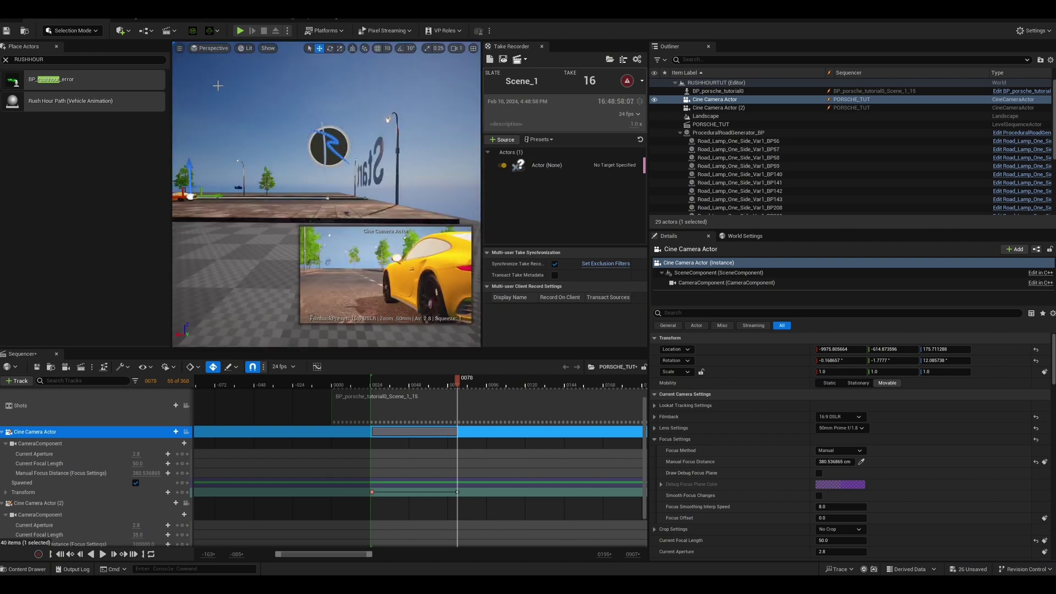
pyautogui.click(214, 49)
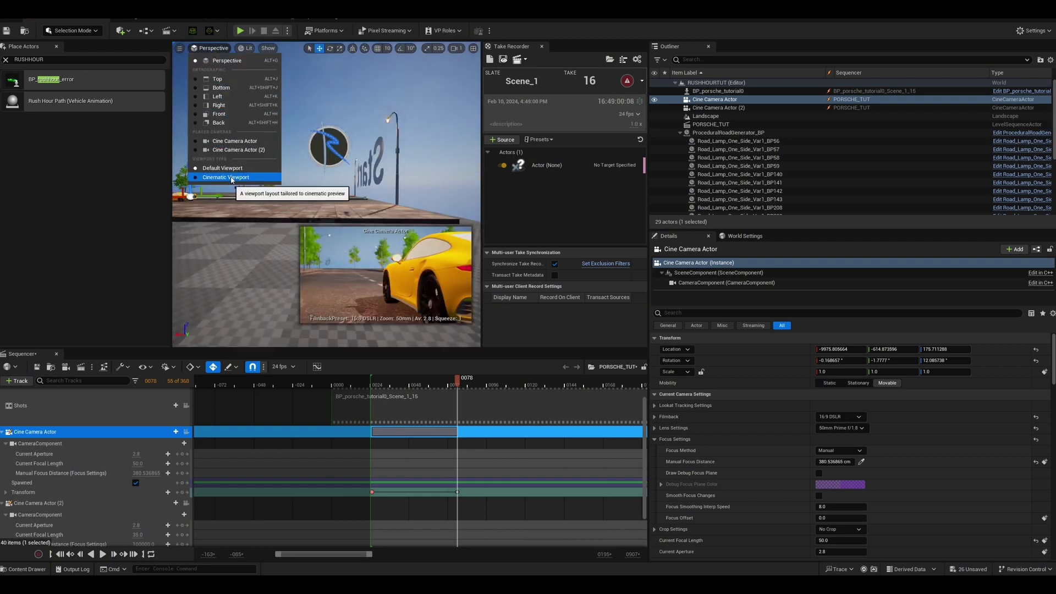
pyautogui.click(231, 178)
pyautogui.click(199, 51)
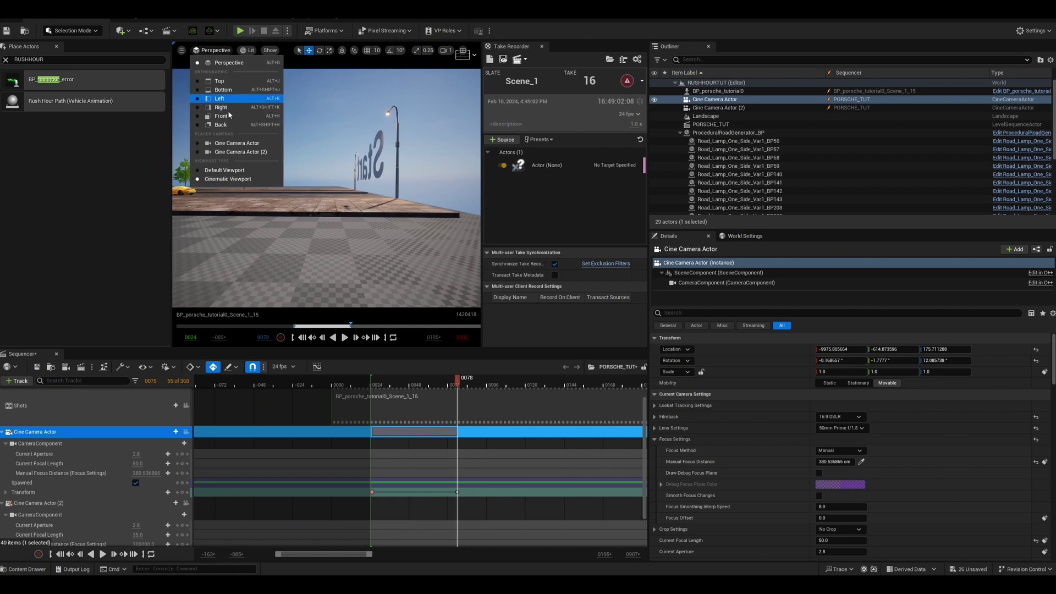
pyautogui.click(239, 140)
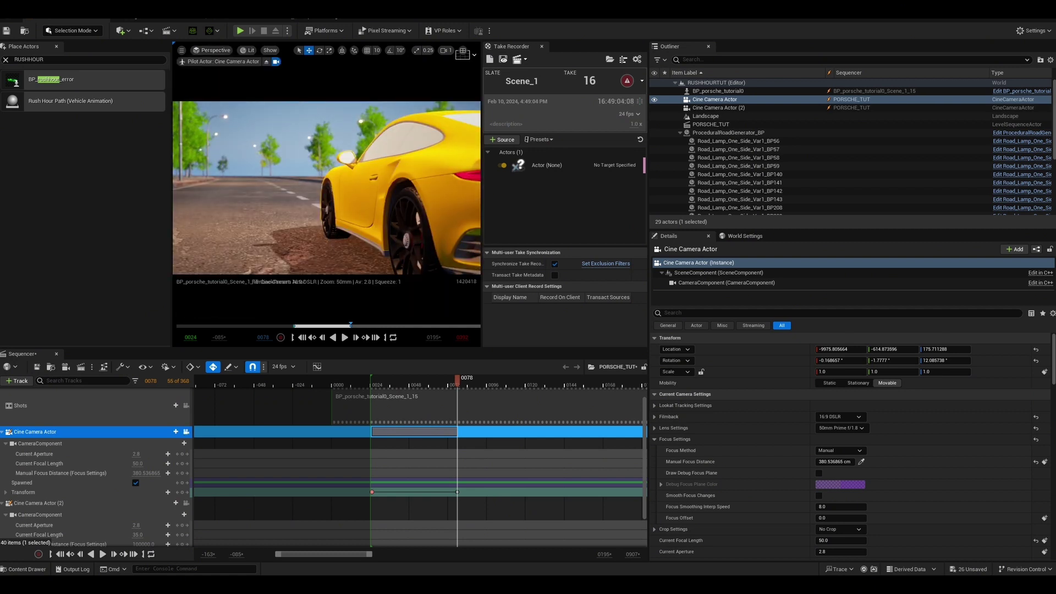
# - Pull Cine Camera Actor back and turn it slightly to frame more of the Porsche's rear at frame 0078
pyautogui.press('s')
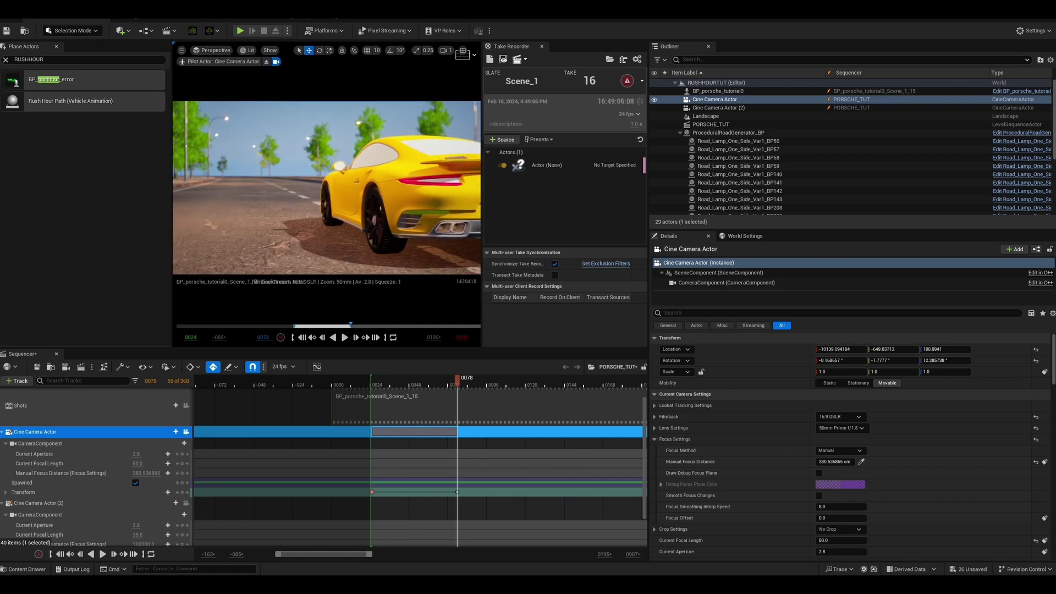
pyautogui.press('d')
pyautogui.moveTo(327, 187); pyautogui.dragTo(315, 188, button='right')
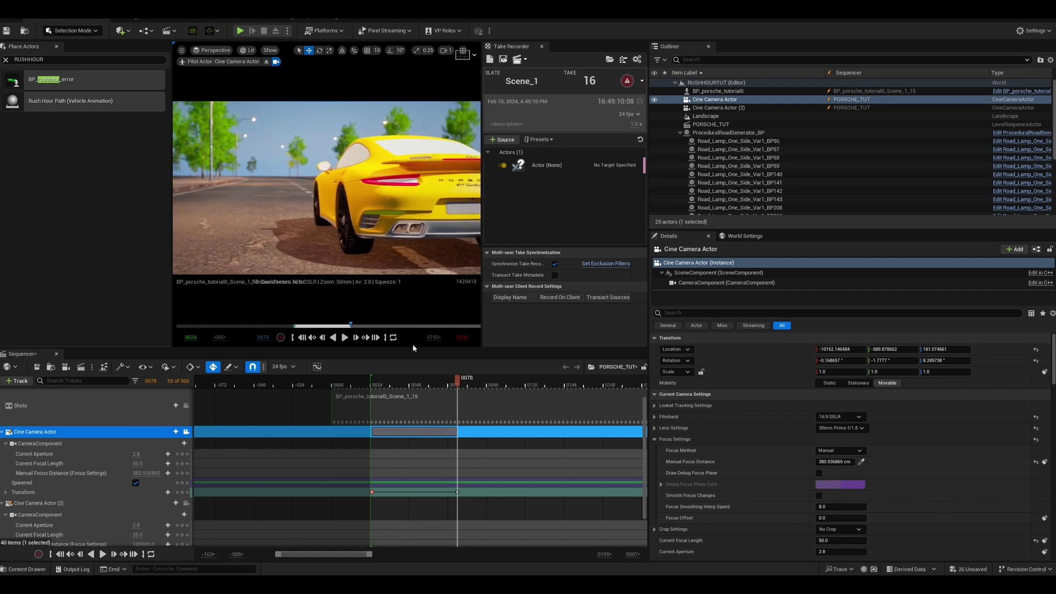
pyautogui.click(416, 412)
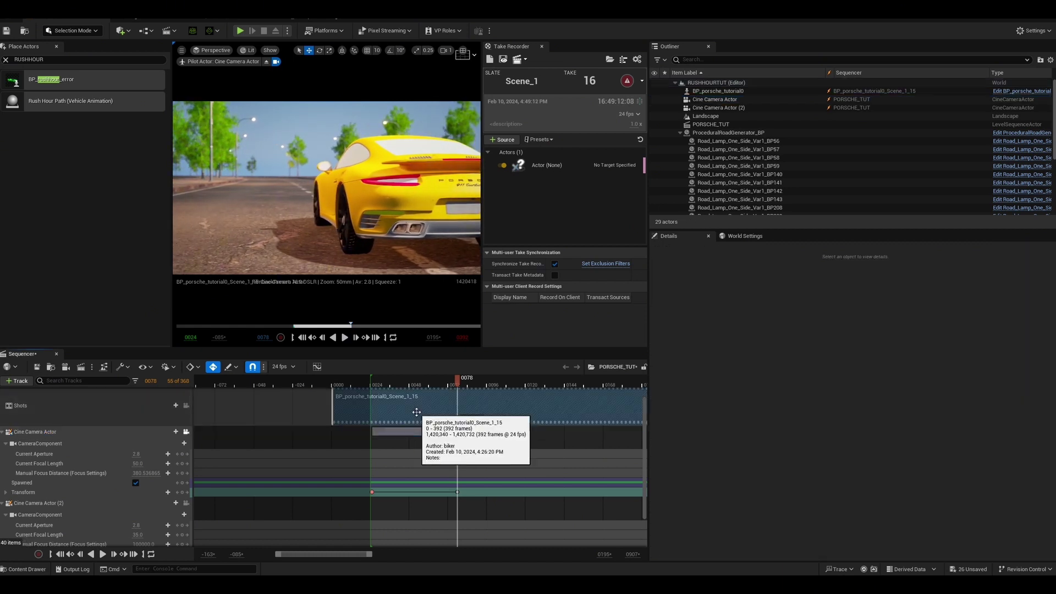
pyautogui.click(186, 407)
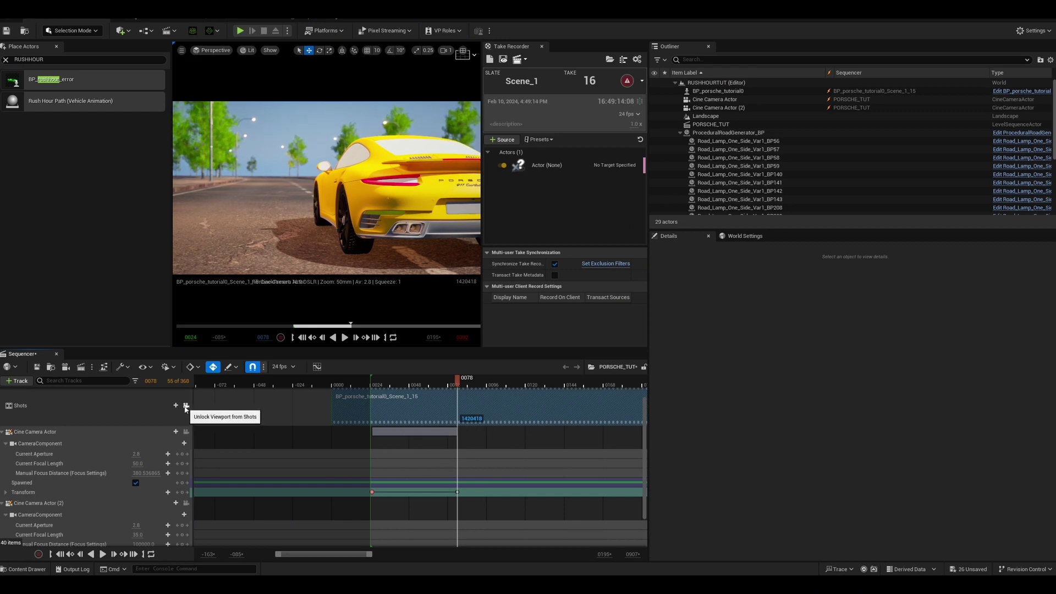
pyautogui.click(187, 406)
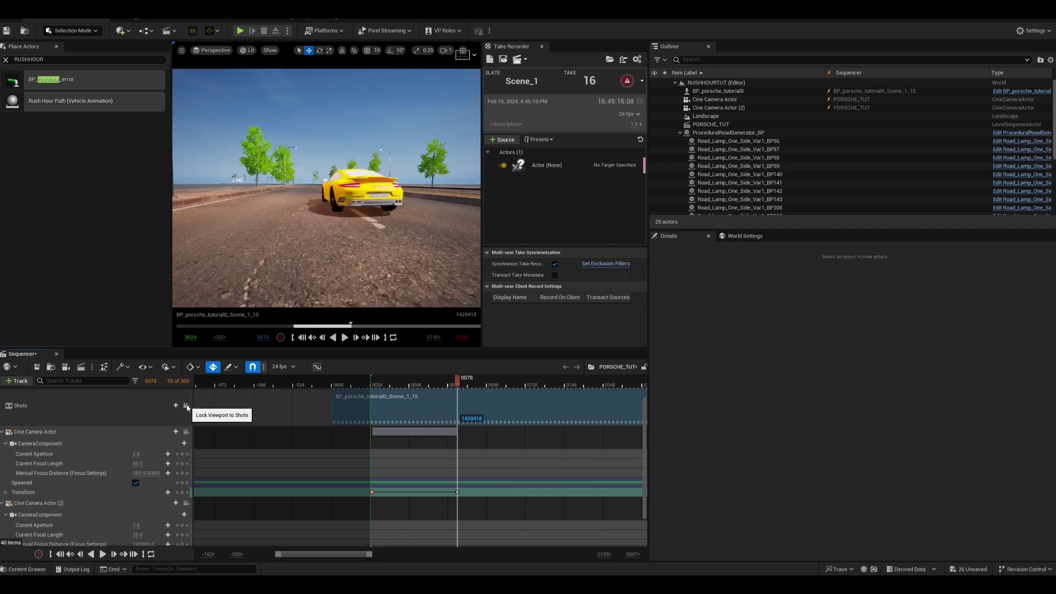
pyautogui.click(186, 407)
pyautogui.click(186, 407)
pyautogui.click(176, 405)
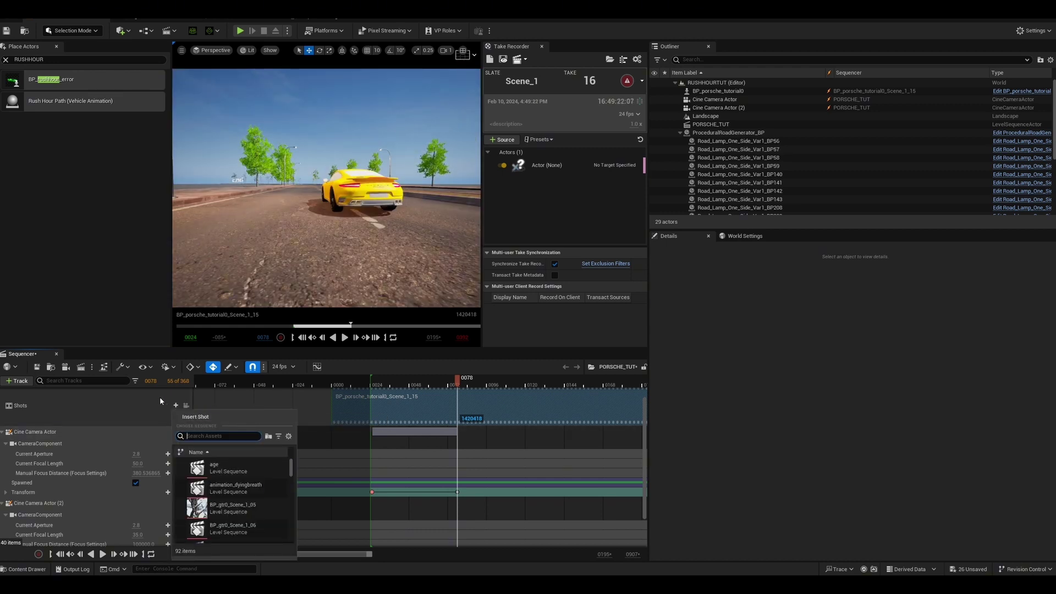
# - Lock the viewport to the camera cuts and scrub to frame 0147
pyautogui.scroll(2, 140, 394)
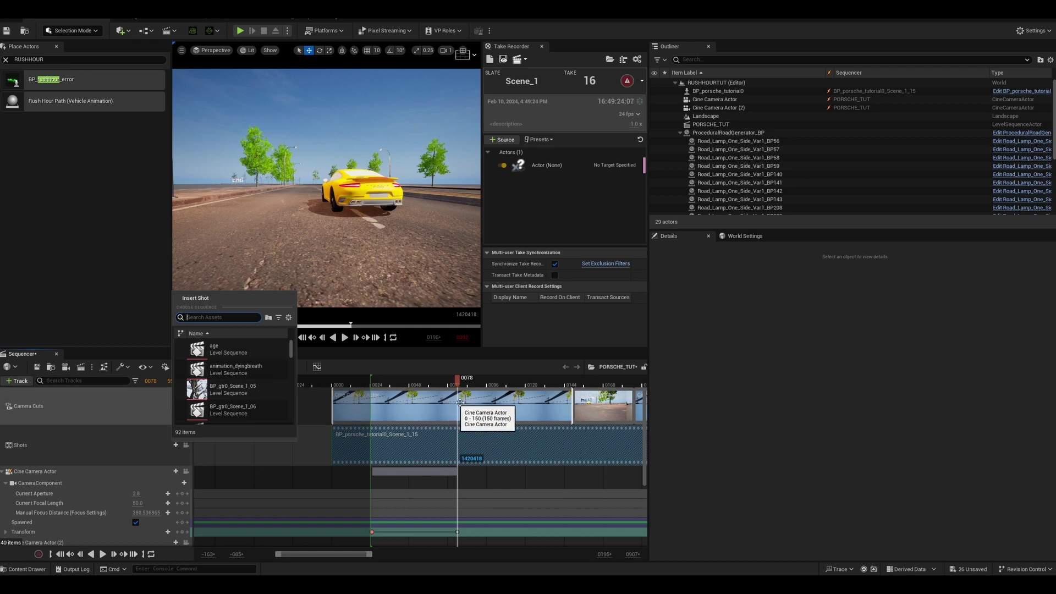
pyautogui.click(458, 379)
pyautogui.moveTo(458, 379); pyautogui.dragTo(562, 377)
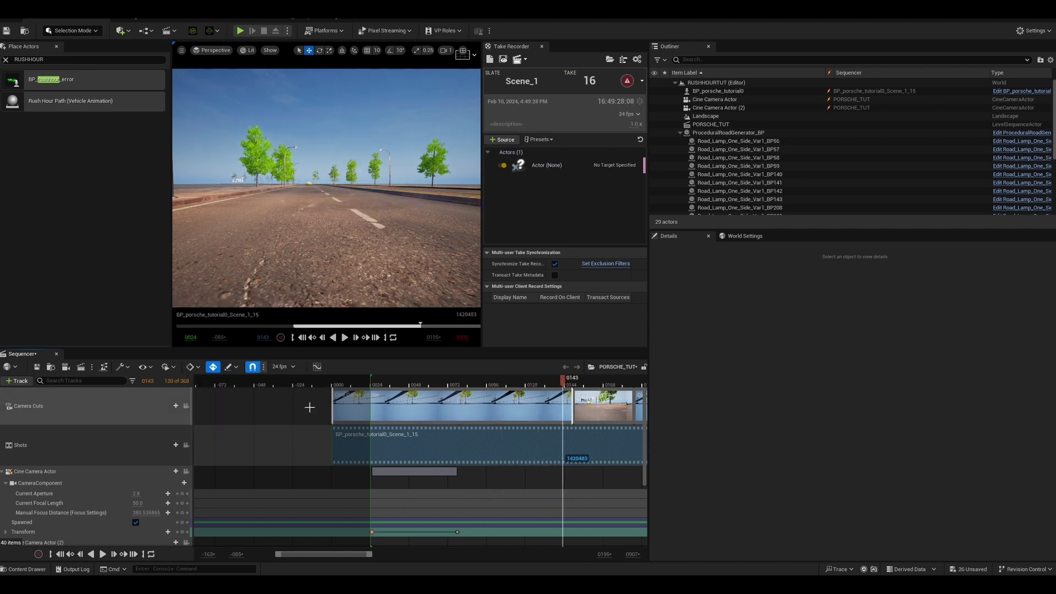
pyautogui.click(185, 405)
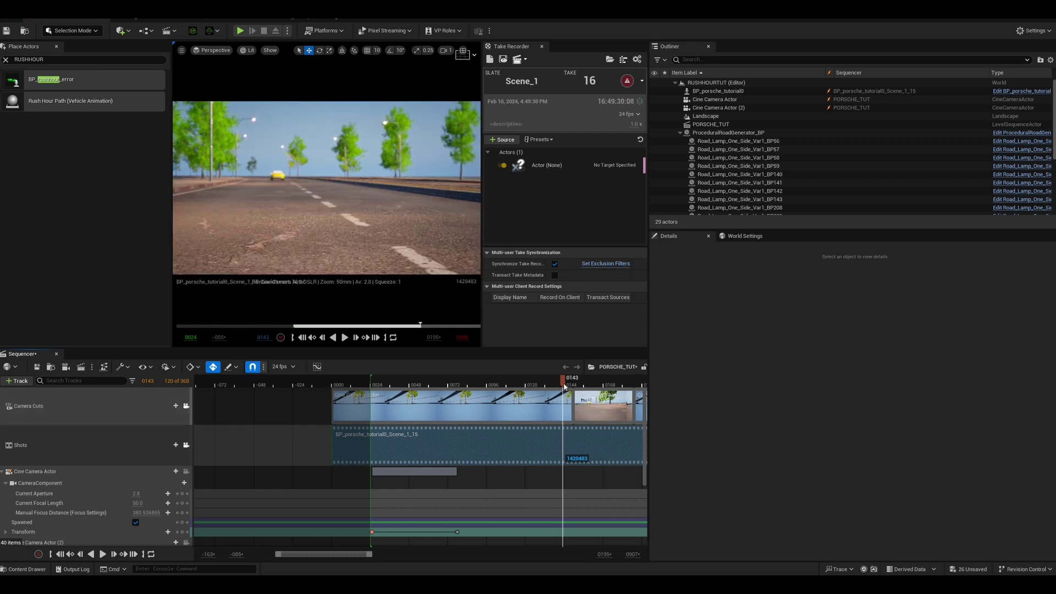
pyautogui.moveTo(565, 383)
pyautogui.mouseDown()
pyautogui.moveTo(602, 379)
pyautogui.moveTo(569, 381)
pyautogui.mouseUp()
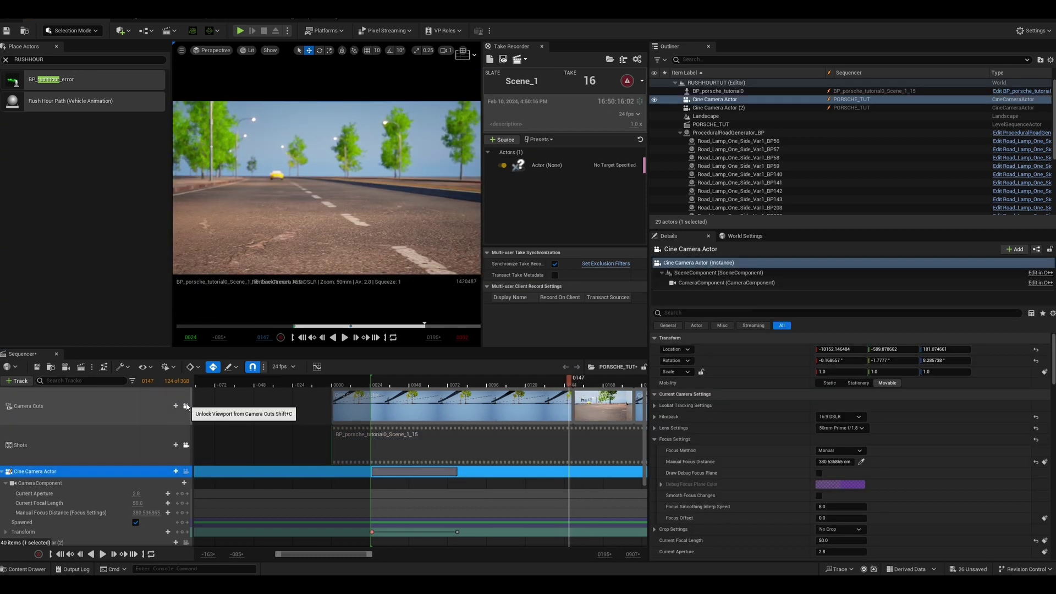
# - Unlock the viewport from the camera cuts and move Cine Camera Actor up behind the Porsche's right rear at frame 0147
pyautogui.click(186, 405)
pyautogui.moveTo(328, 222); pyautogui.dragTo(283, 215, button='right')
pyautogui.press('w')
pyautogui.press('d')
pyautogui.press('q')
pyautogui.press('a')
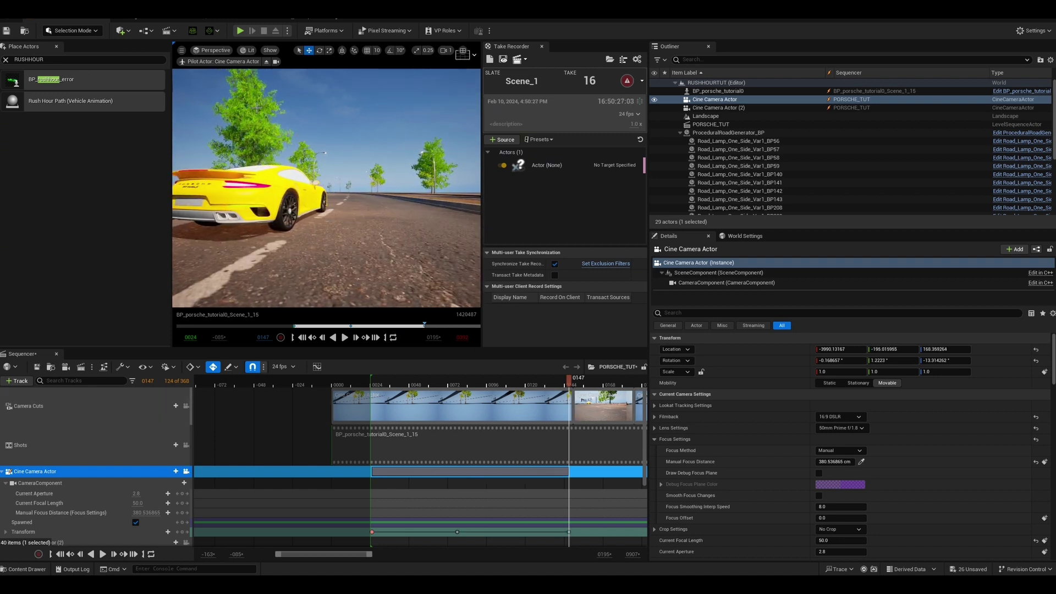
# - Refresh the view by changing to the default viewport and back to cinematic, and look through Cine Camera Actor
pyautogui.click(221, 50)
pyautogui.click(237, 171)
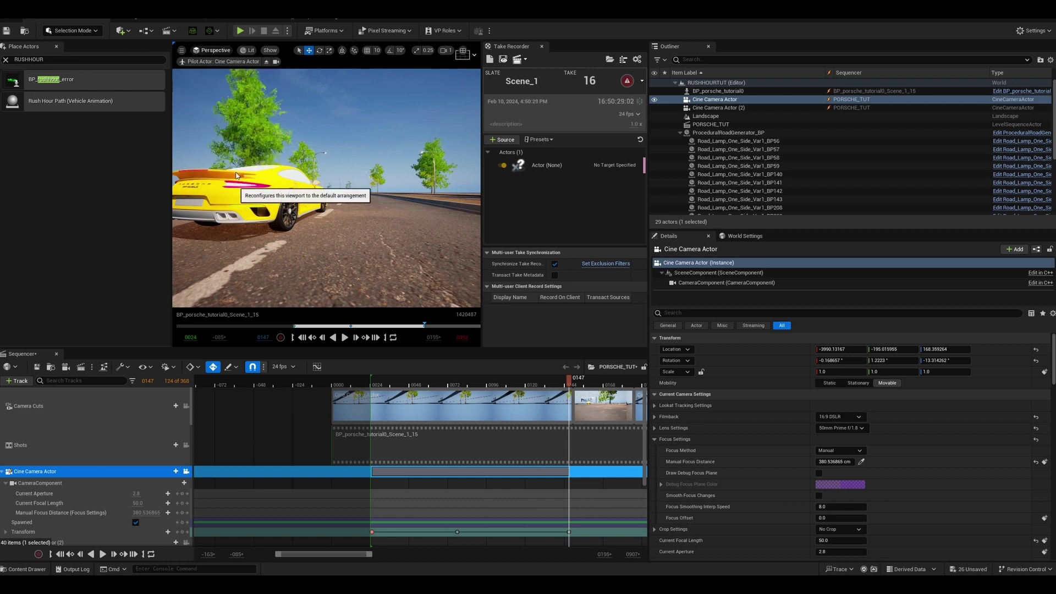
pyautogui.click(213, 49)
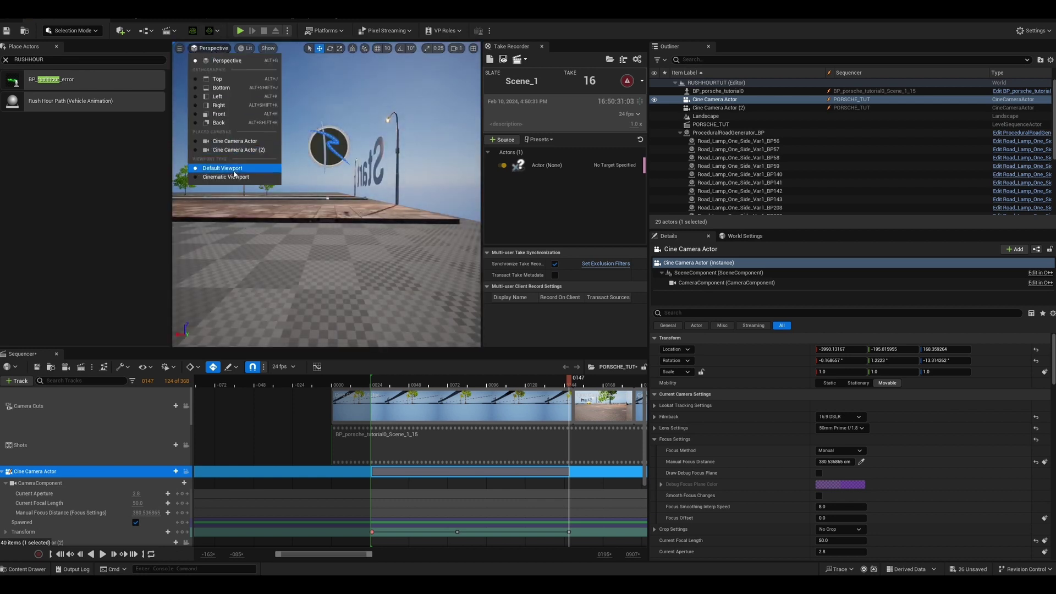
pyautogui.click(226, 176)
pyautogui.click(215, 50)
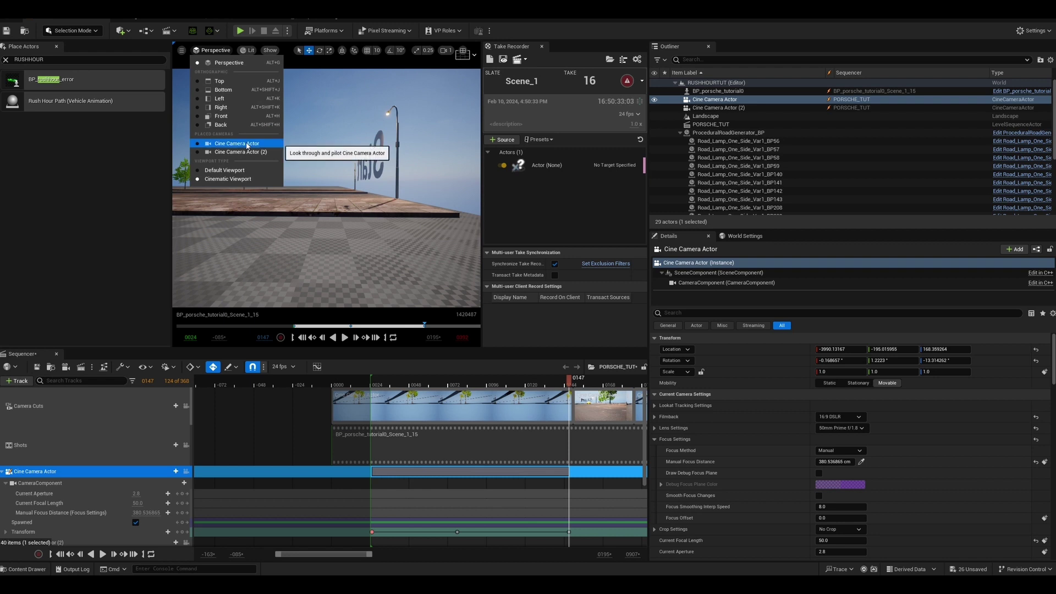
pyautogui.click(247, 144)
# - Pull Cine Camera Actor back and sideways, turning it to frame the whole Porsche rear at frame 0147
pyautogui.press('s')
pyautogui.press('a')
pyautogui.moveTo(342, 222); pyautogui.dragTo(350, 228, button='right')
pyautogui.press('a')
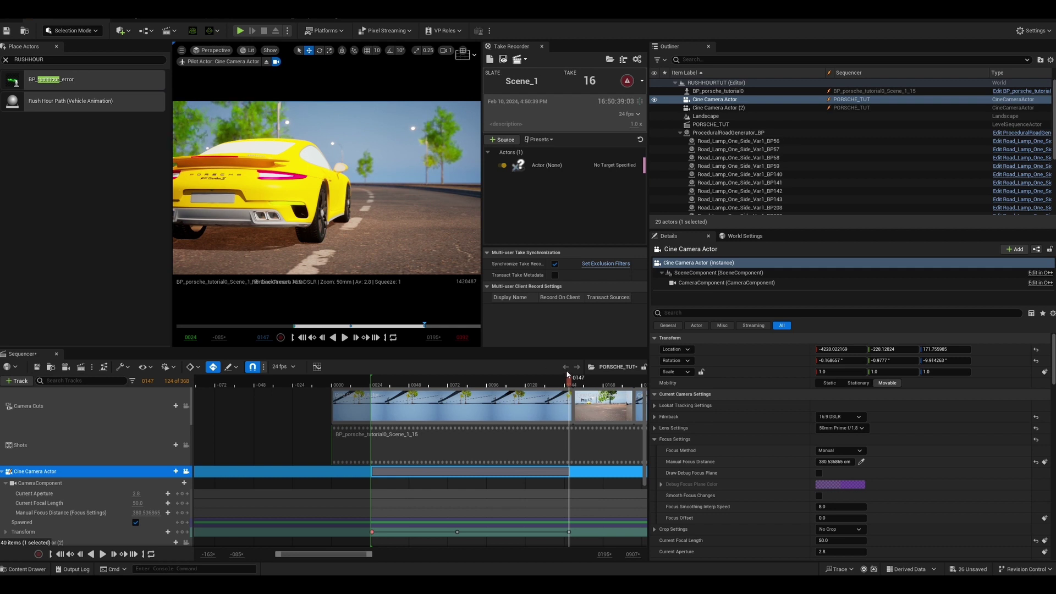
# - Scrub to frame 0213 and move Cine Camera Actor up beside the Porsche's left rear, turned towards the car
pyautogui.moveTo(569, 379); pyautogui.dragTo(578, 379)
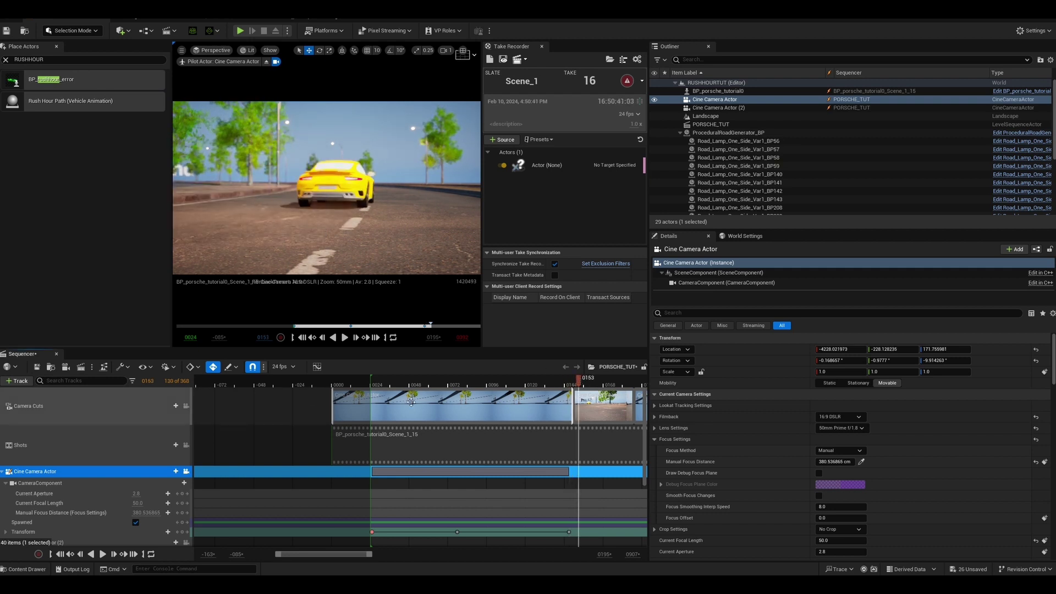
pyautogui.moveTo(358, 553); pyautogui.dragTo(425, 555)
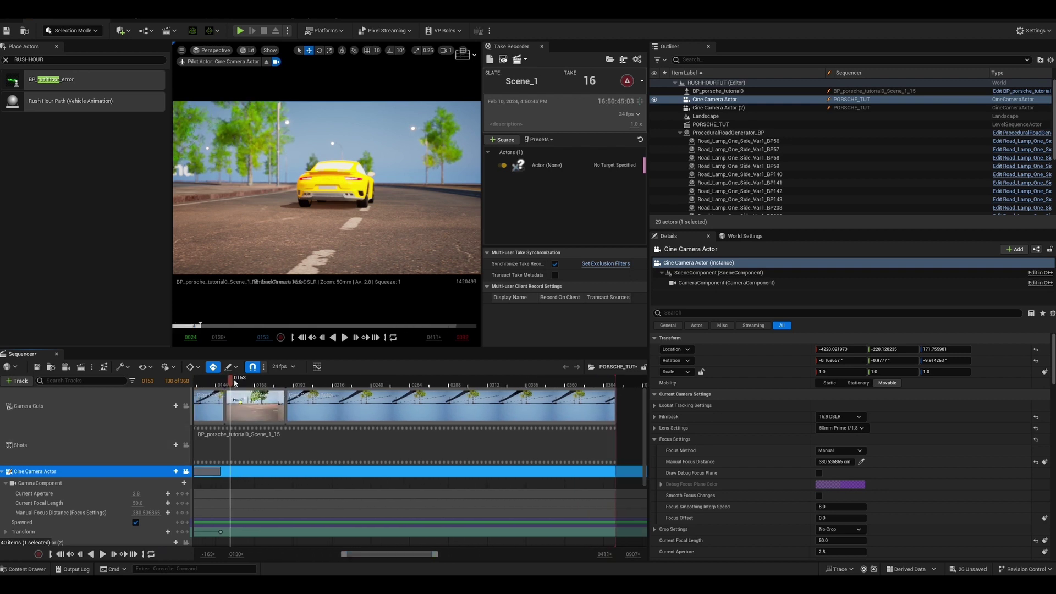
pyautogui.moveTo(235, 381); pyautogui.dragTo(320, 376)
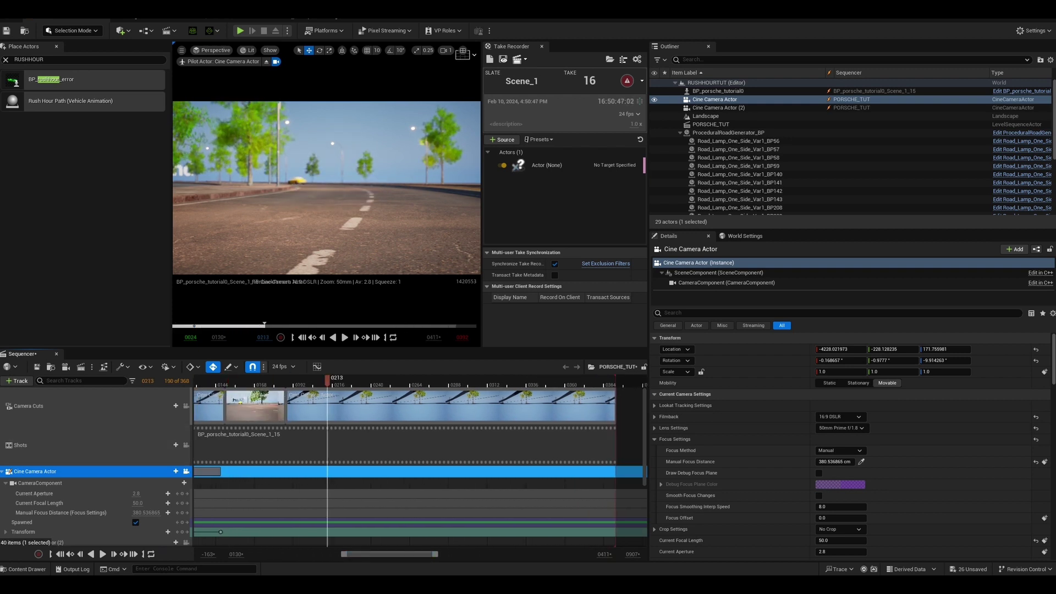
pyautogui.press('w')
pyautogui.moveTo(326, 187)
pyautogui.mouseDown(button='right')
pyautogui.moveTo(294, 197)
pyautogui.moveTo(299, 205)
pyautogui.moveTo(309, 194)
pyautogui.mouseUp(button='right')
pyautogui.press('e')
pyautogui.press('q')
pyautogui.press('w')
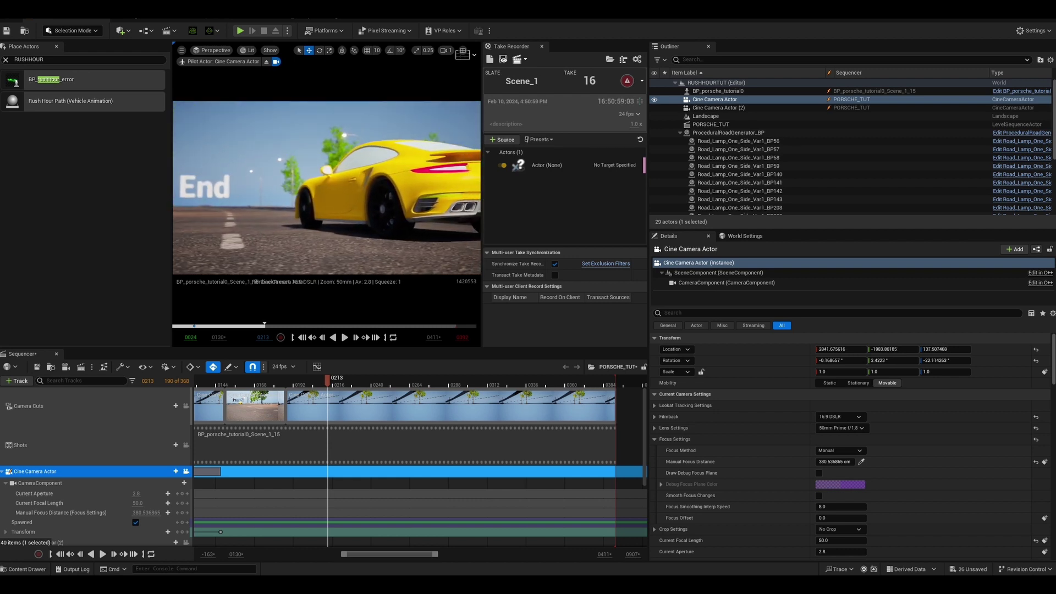
pyautogui.press('s')
# - Advance the playhead about 50 frames past 0213 and reposition Cine Camera Actor to frame the Porsche from its left rear
pyautogui.moveTo(332, 383); pyautogui.dragTo(399, 376)
pyautogui.press('w')
pyautogui.moveTo(351, 287); pyautogui.dragTo(294, 232, button='right')
pyautogui.press('q')
pyautogui.press('e')
pyautogui.press('a')
pyautogui.scroll(-1, 360, 324)
pyautogui.press('s')
pyautogui.press('q')
pyautogui.press('s')
pyautogui.press('s')
# - Scrub further ahead, short of frame 0348, and move and turn Cine Camera Actor to catch up with the Porsche
pyautogui.moveTo(419, 379); pyautogui.dragTo(519, 377)
pyautogui.moveTo(420, 294); pyautogui.dragTo(459, 296, button='right')
pyautogui.press('w')
pyautogui.press('a')
pyautogui.press('s')
# - Scrub to frame 0390 and place Cine Camera Actor square to the Porsche's left side, pulled back to frame the whole car
pyautogui.moveTo(524, 379); pyautogui.dragTo(614, 382)
pyautogui.press('a')
pyautogui.moveTo(341, 231); pyautogui.dragTo(470, 232, button='right')
pyautogui.press('d')
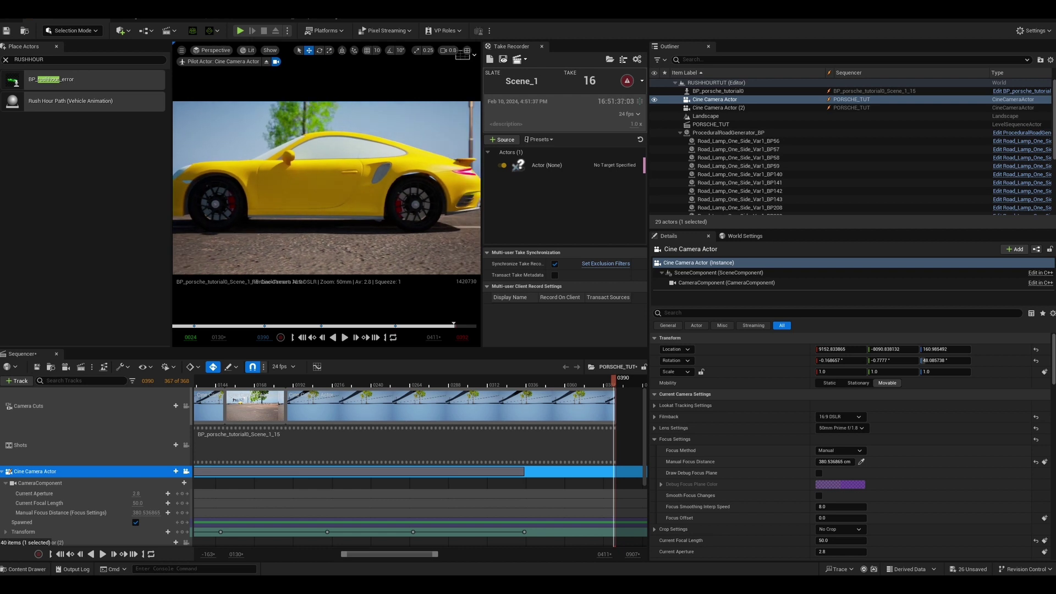
pyautogui.press('s')
pyautogui.moveTo(470, 232); pyautogui.dragTo(470, 232, button='right')
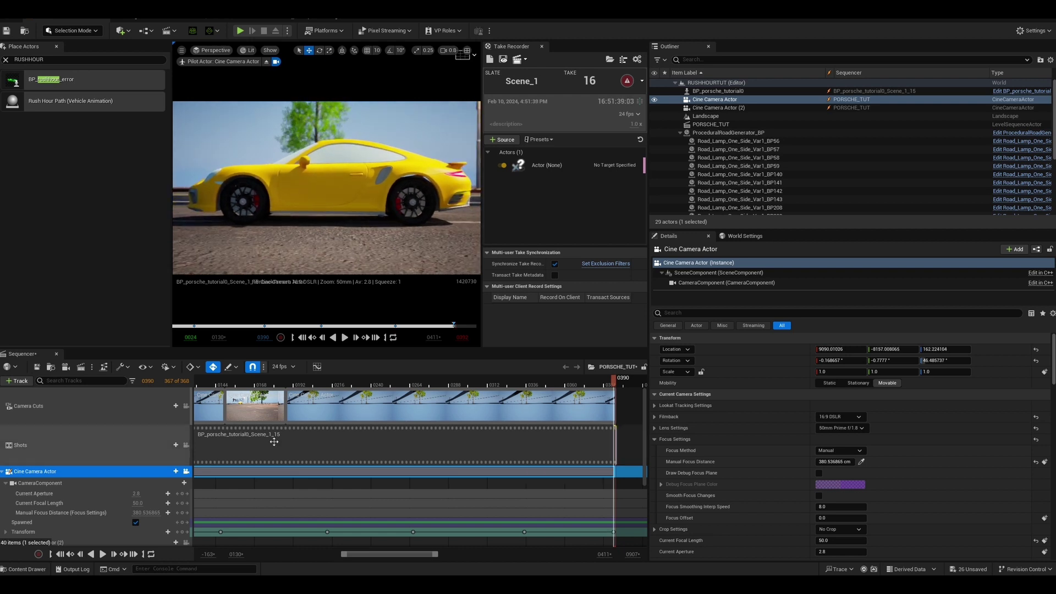
# - Key Cine Camera Actor's manual focus distance, move that key to frame 0359, and add a second focus key at frame 0269
pyautogui.click(184, 513)
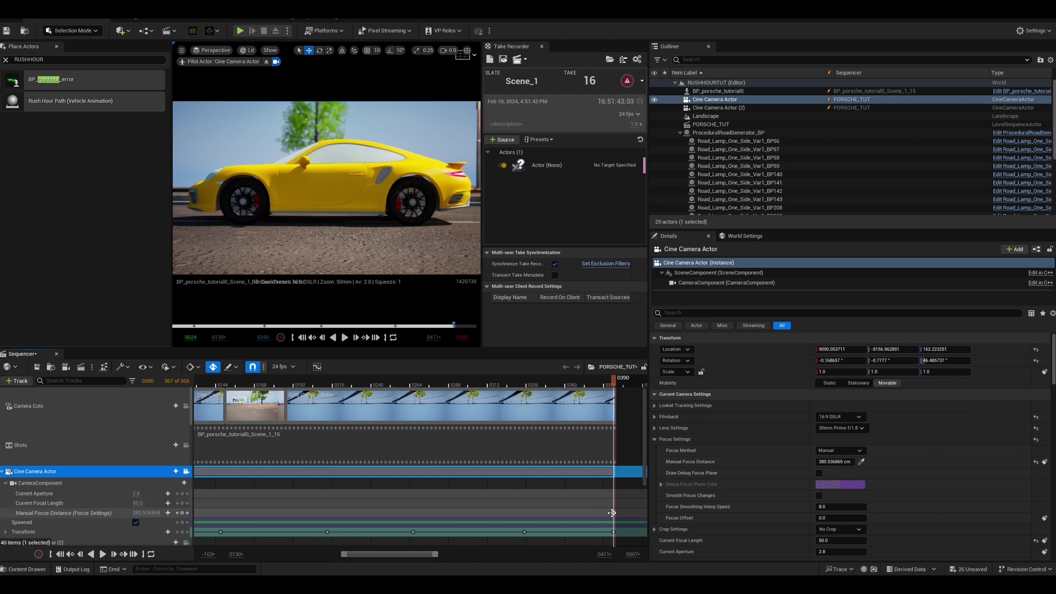
pyautogui.moveTo(607, 512)
pyautogui.mouseDown()
pyautogui.moveTo(443, 511)
pyautogui.moveTo(600, 512)
pyautogui.mouseUp()
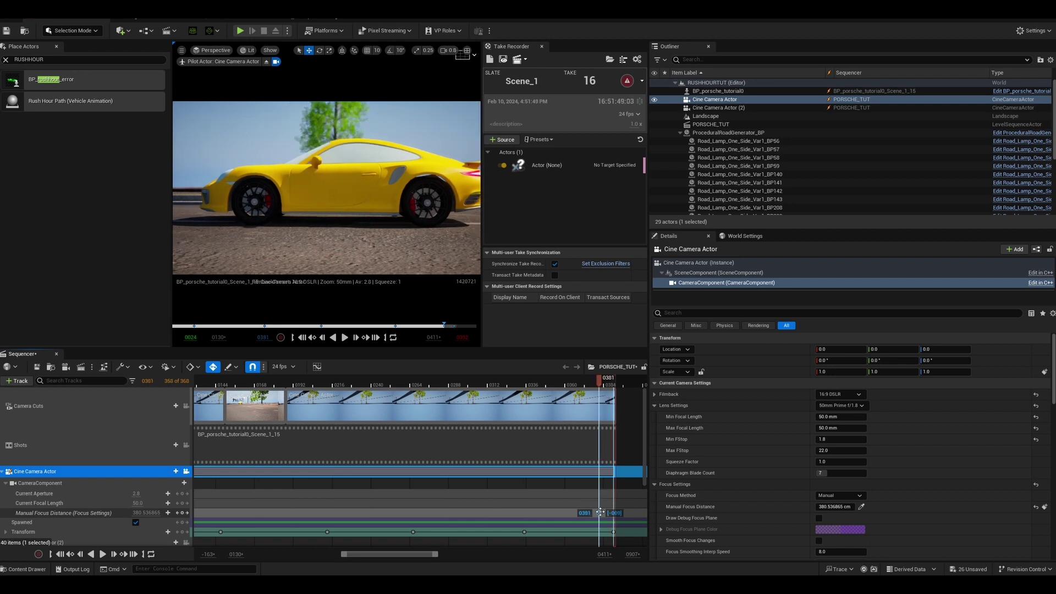
pyautogui.click(555, 510)
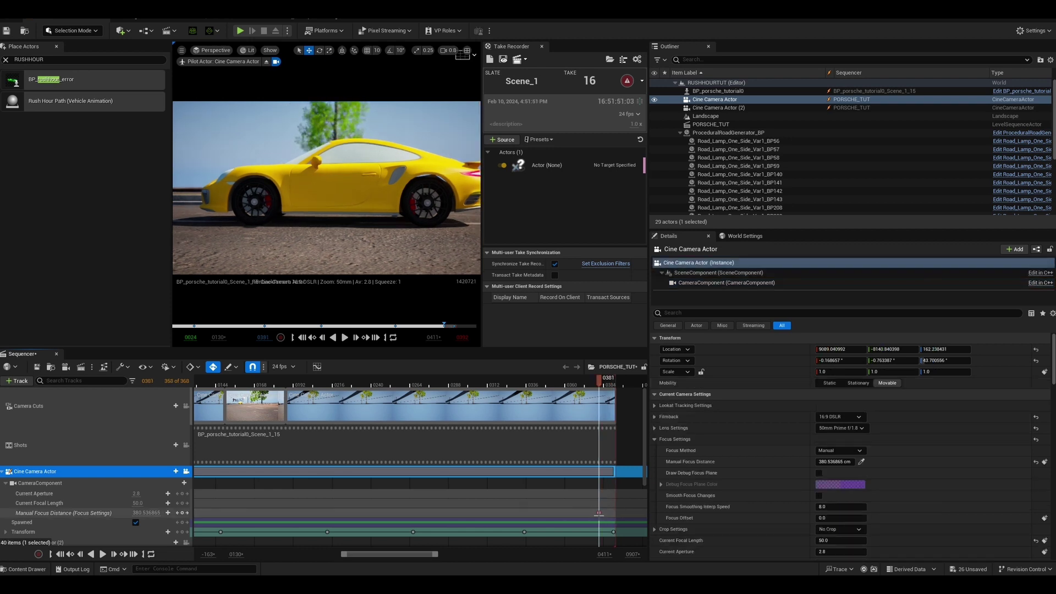
pyautogui.moveTo(599, 513); pyautogui.dragTo(546, 512)
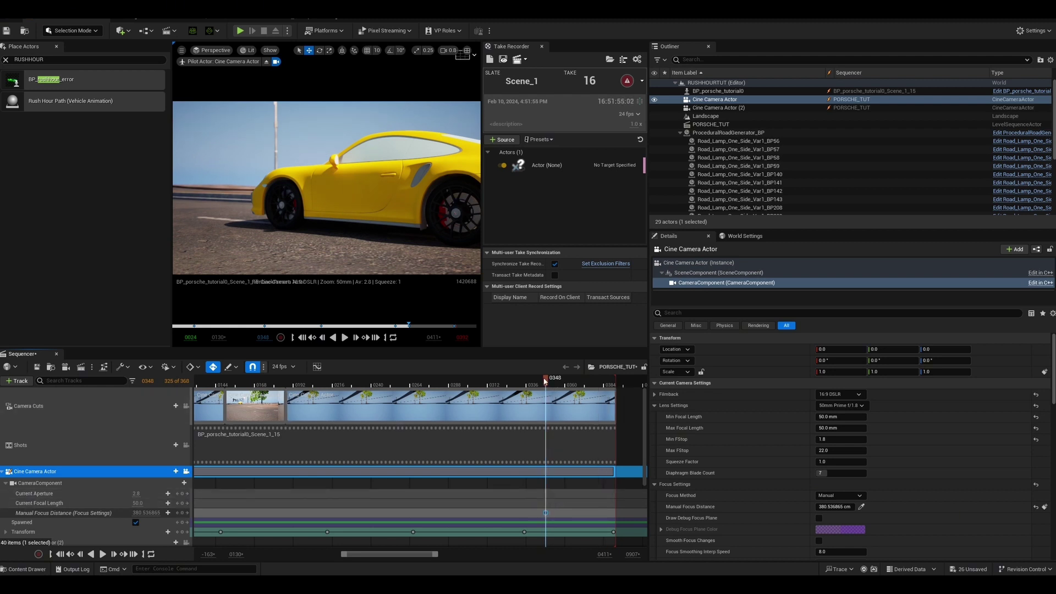
pyautogui.moveTo(545, 512)
pyautogui.mouseDown()
pyautogui.moveTo(525, 512)
pyautogui.moveTo(564, 506)
pyautogui.mouseUp()
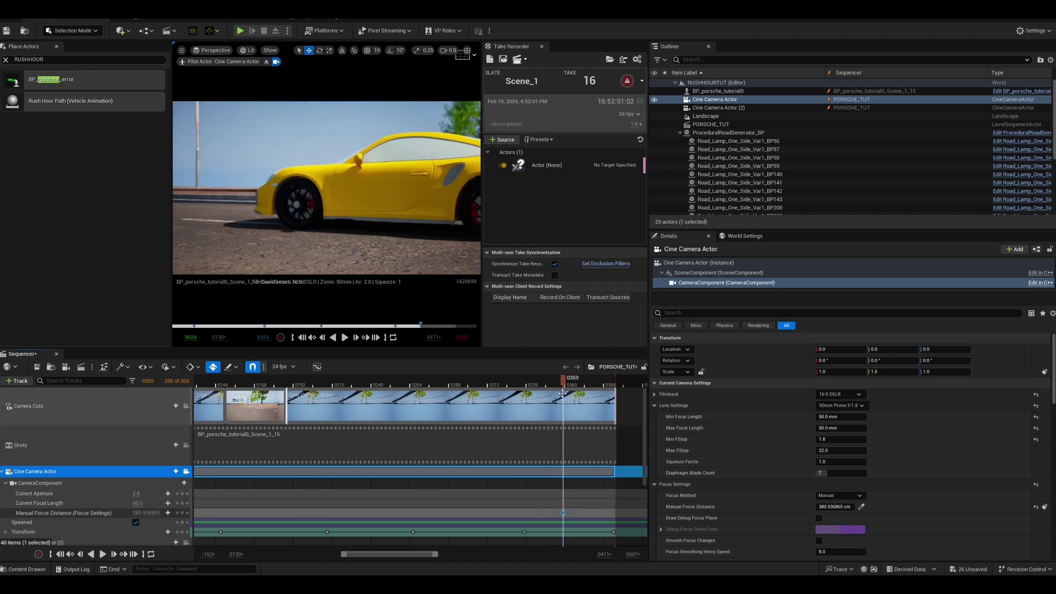
pyautogui.moveTo(563, 378); pyautogui.dragTo(421, 386)
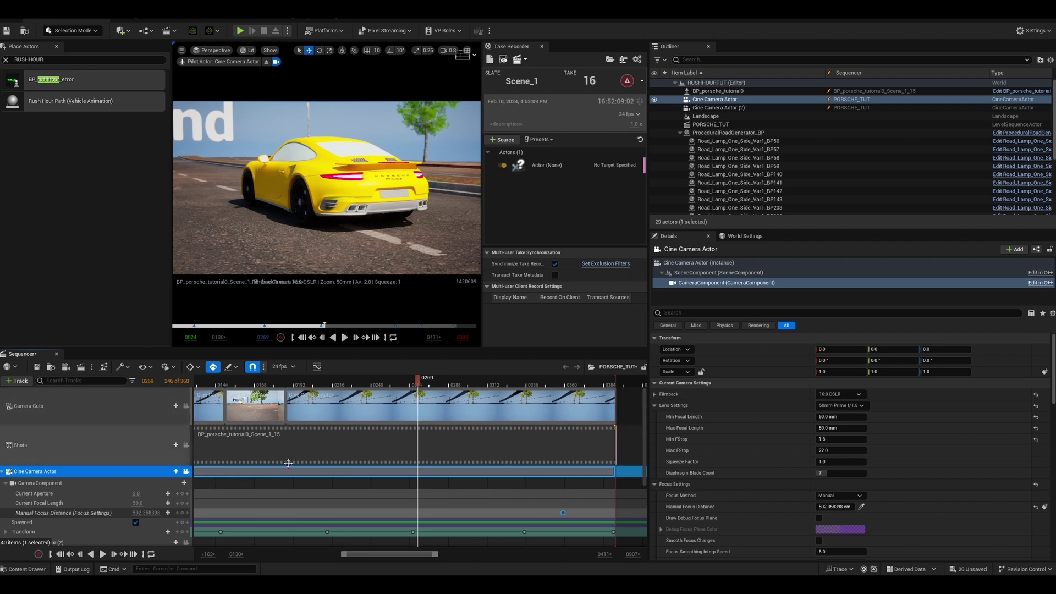
pyautogui.click(182, 513)
# - Review the following camera by scrubbing back to frame 0025, playing the sequence through and checking its end at frame 0392
pyautogui.moveTo(417, 379); pyautogui.dragTo(270, 378)
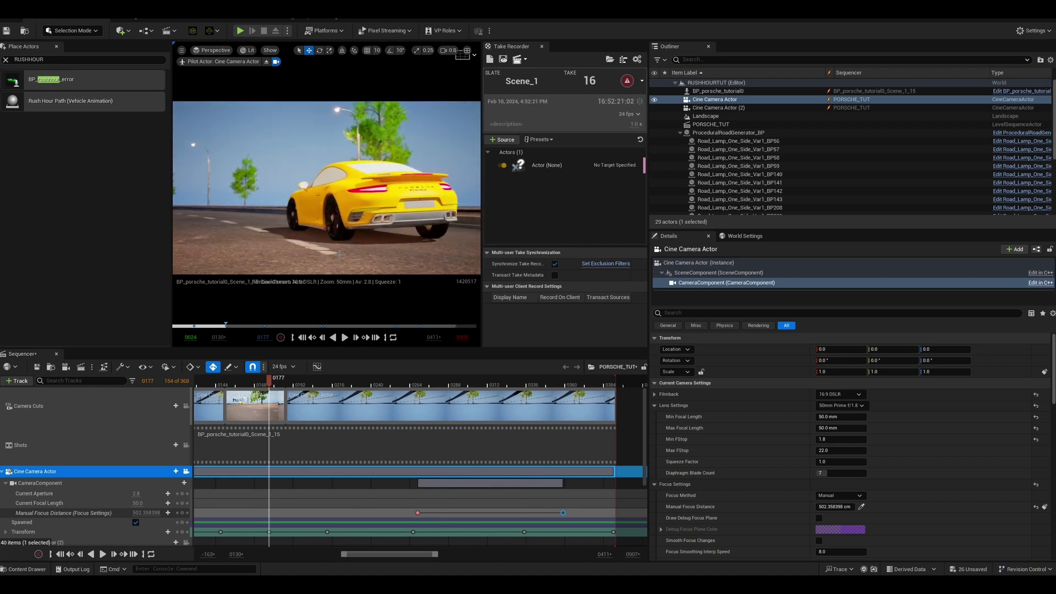
pyautogui.moveTo(244, 381); pyautogui.dragTo(179, 385)
pyautogui.moveTo(372, 553); pyautogui.dragTo(309, 554)
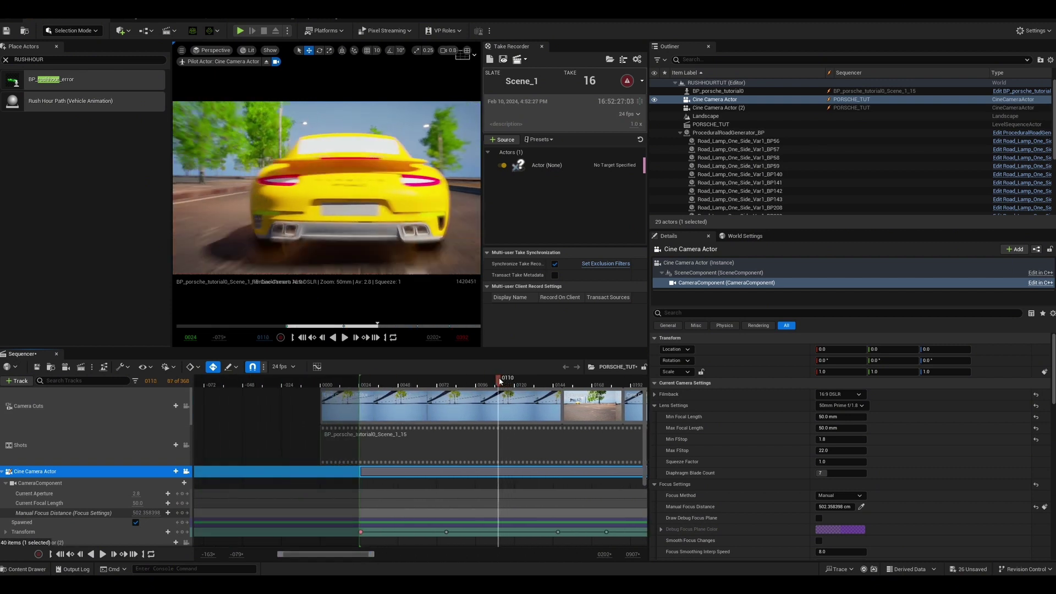
pyautogui.moveTo(405, 394); pyautogui.dragTo(360, 402)
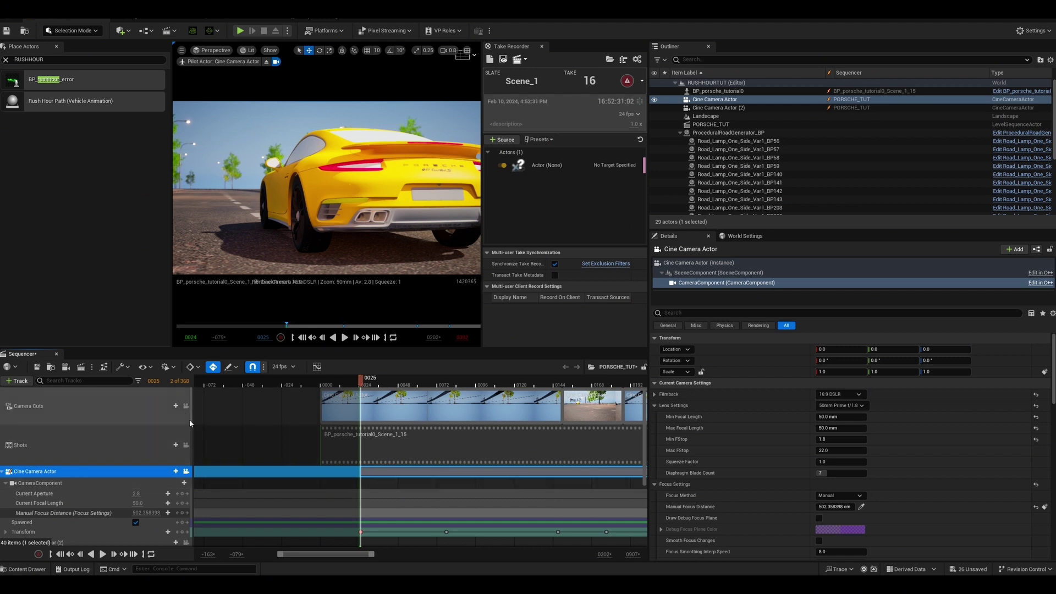
pyautogui.press('space')
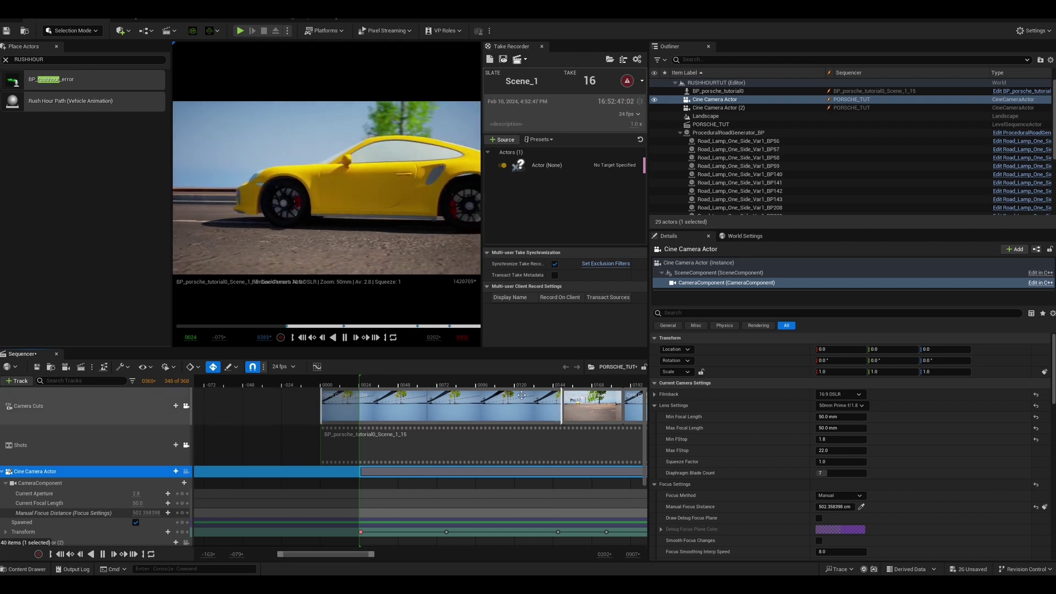
pyautogui.moveTo(362, 553); pyautogui.dragTo(435, 554)
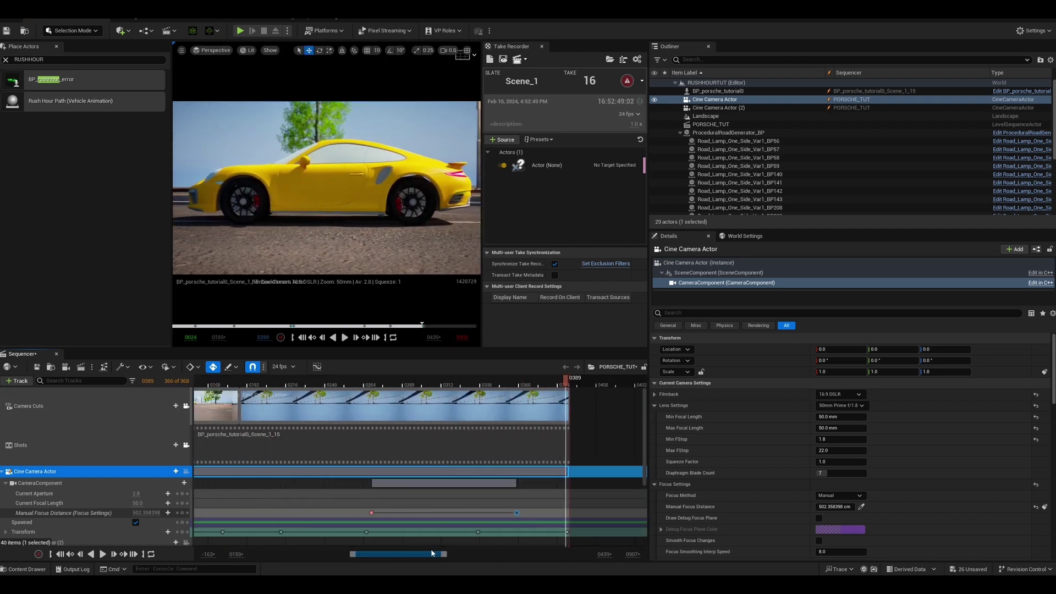
pyautogui.moveTo(575, 380)
pyautogui.mouseDown()
pyautogui.moveTo(405, 392)
pyautogui.moveTo(573, 389)
pyautogui.mouseUp()
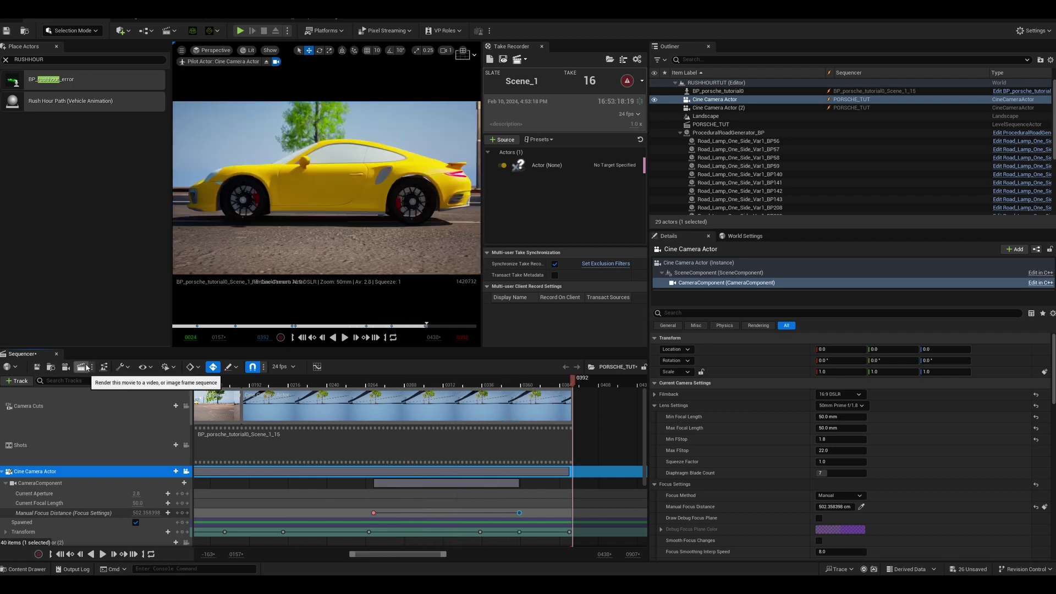
# - Send PORSCHE_TUT to the Movie Render Queue and render it locally
pyautogui.click(80, 367)
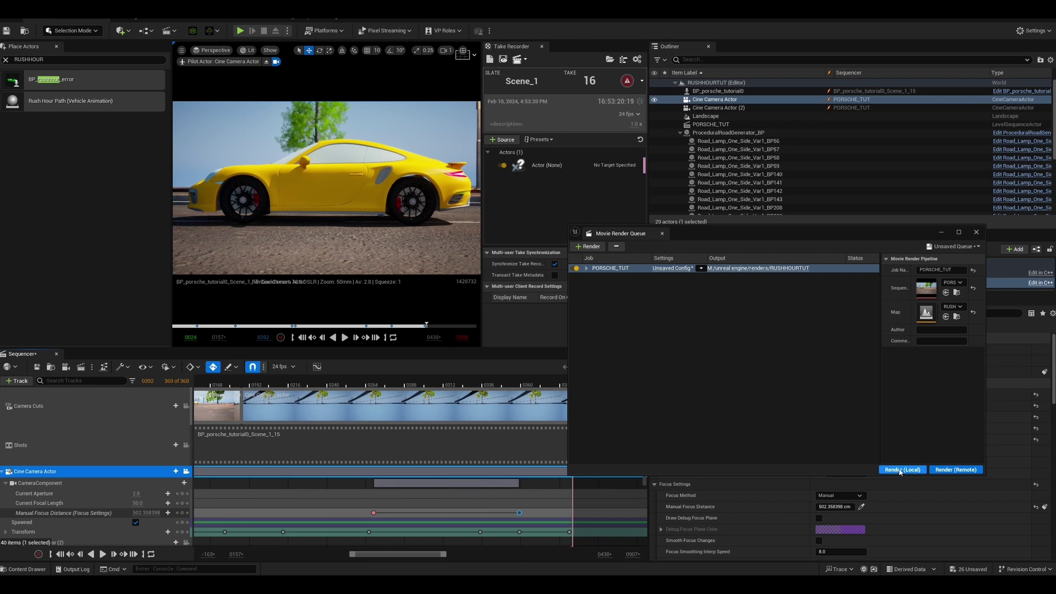
pyautogui.click(900, 470)
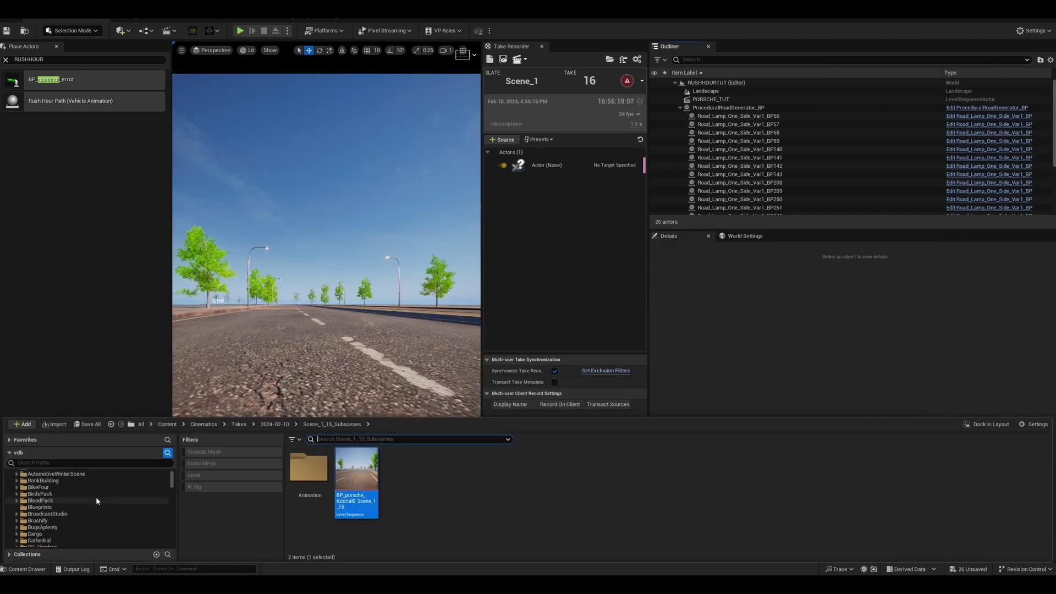
# - Open the BP_porsche_tutorial blueprint from the porsche_tutorial folder inside ImportedVehicles
pyautogui.scroll(-6, 96, 500)
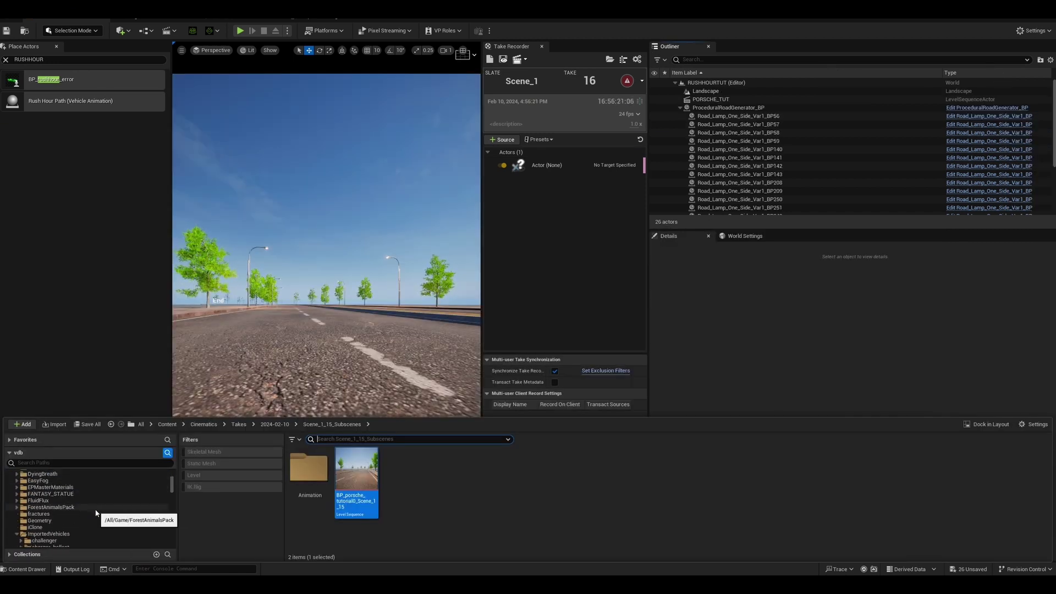
pyautogui.scroll(-2, 74, 499)
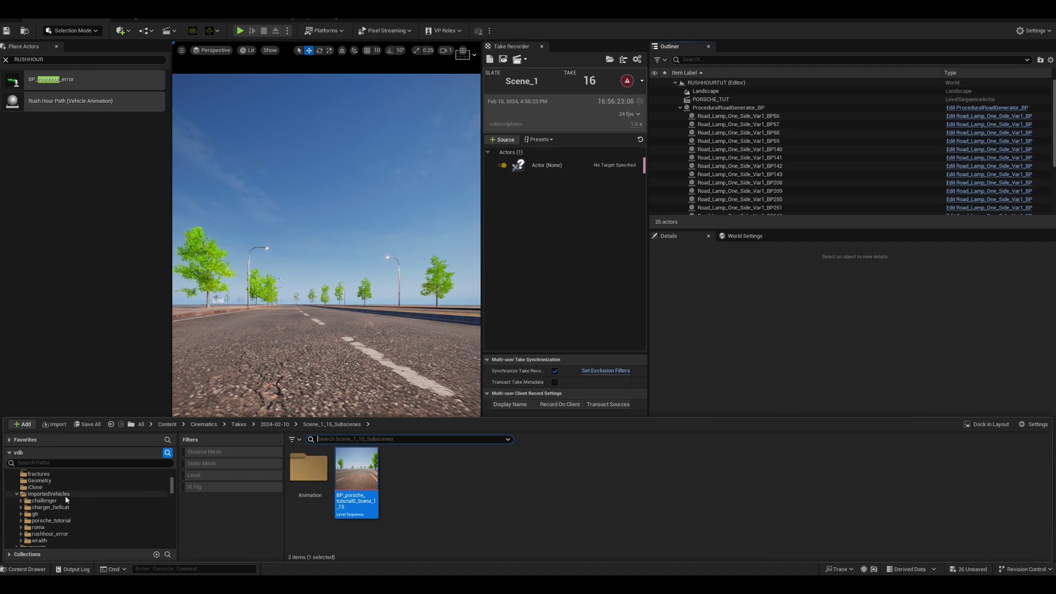
pyautogui.click(65, 494)
pyautogui.doubleClick(459, 473)
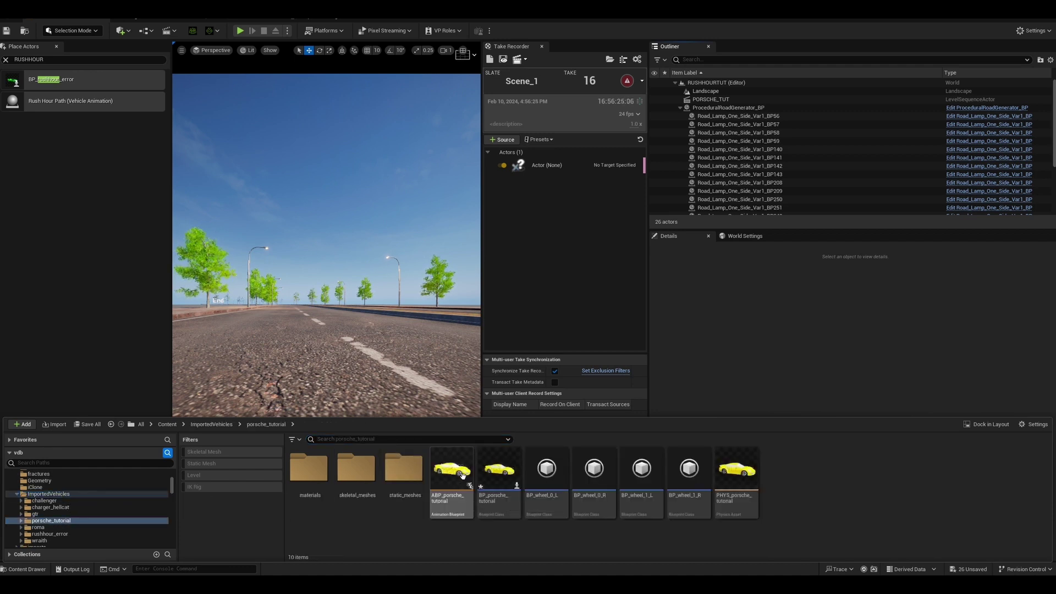
pyautogui.doubleClick(499, 470)
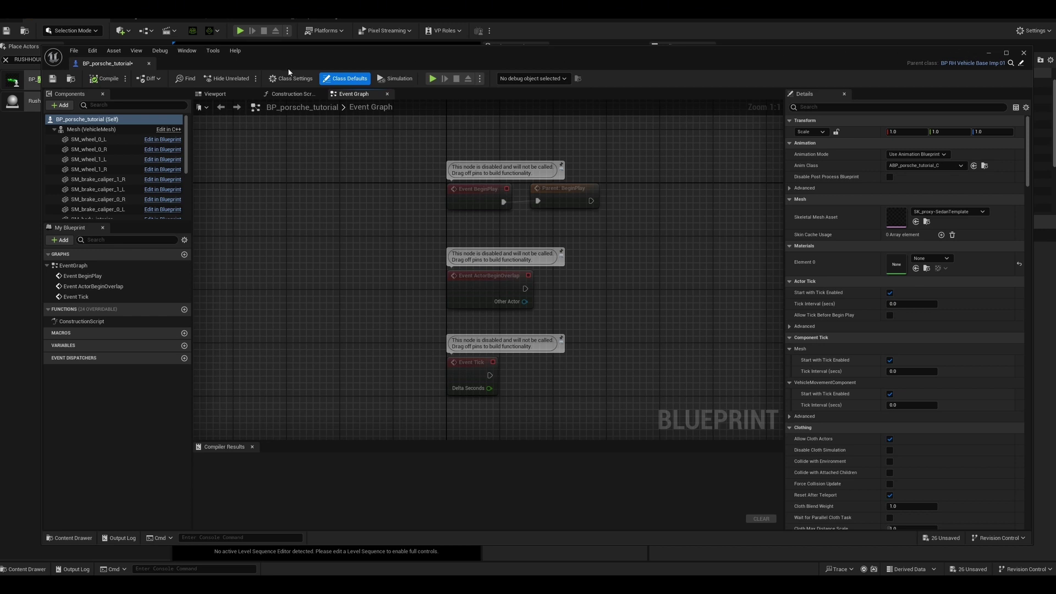
# - Show the Porsche blueprint's 3D preview, select the car body mesh and bring up its material elements
pyautogui.click(219, 96)
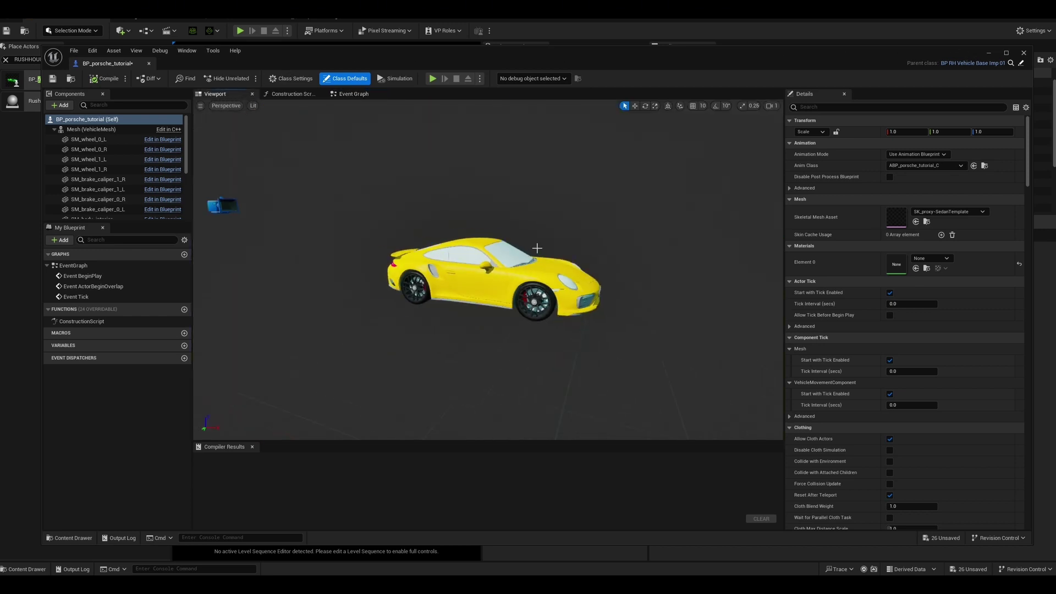
pyautogui.click(490, 300)
pyautogui.scroll(-5, 936, 341)
pyautogui.scroll(-3, 936, 341)
pyautogui.scroll(7, 936, 341)
pyautogui.scroll(-3, 934, 342)
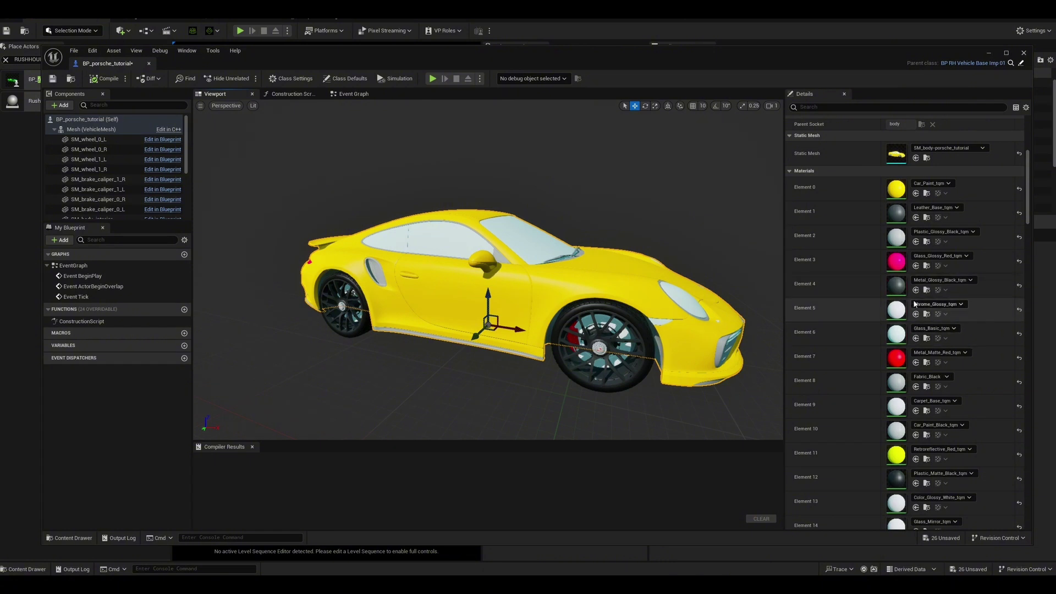
# - Browse the project content to the AutomotiveExtras folder
pyautogui.click(70, 538)
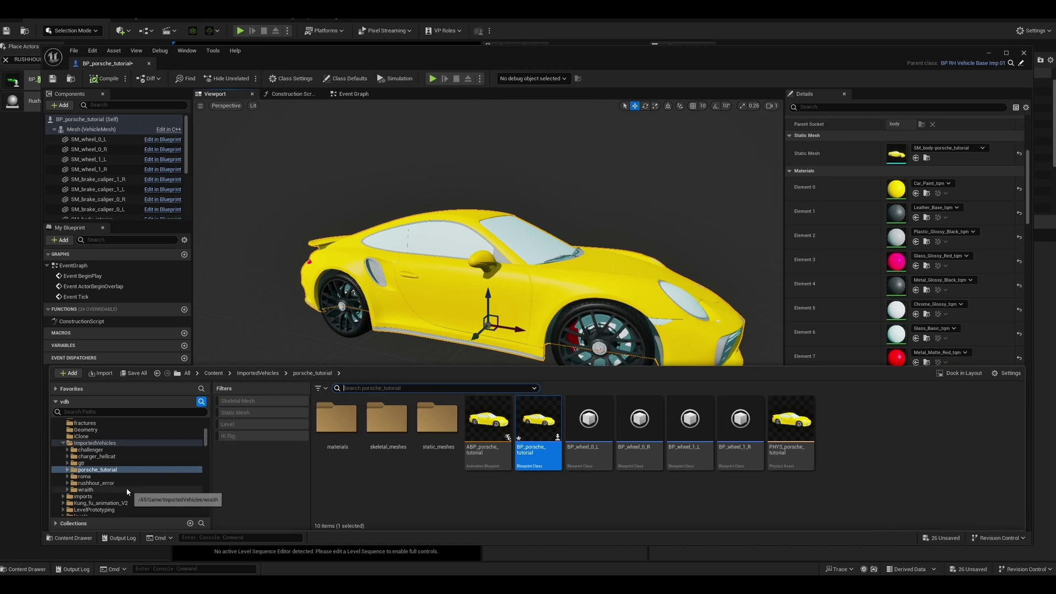
pyautogui.scroll(10, 126, 488)
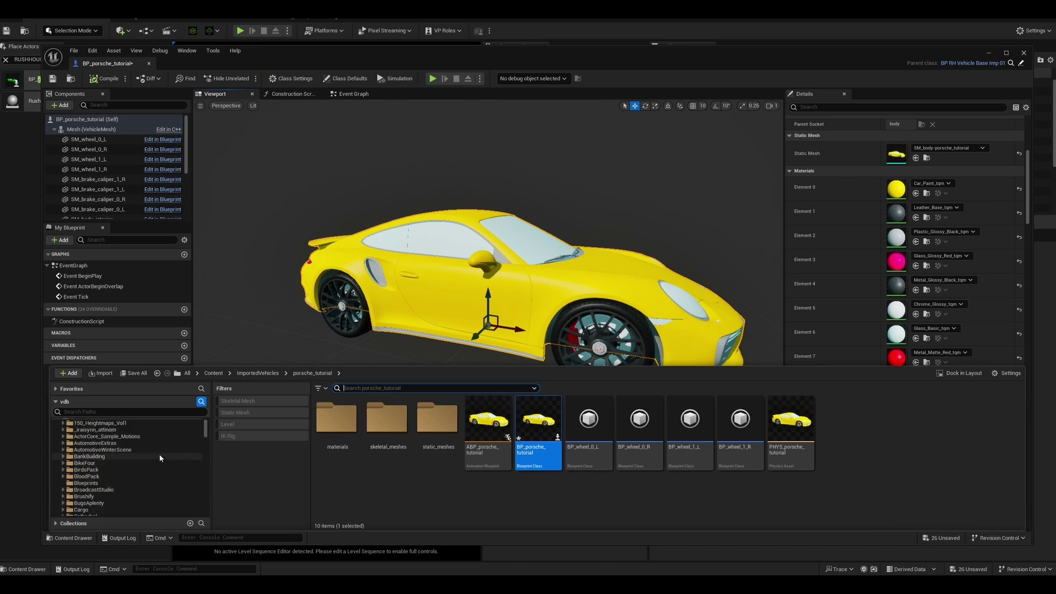
pyautogui.click(104, 443)
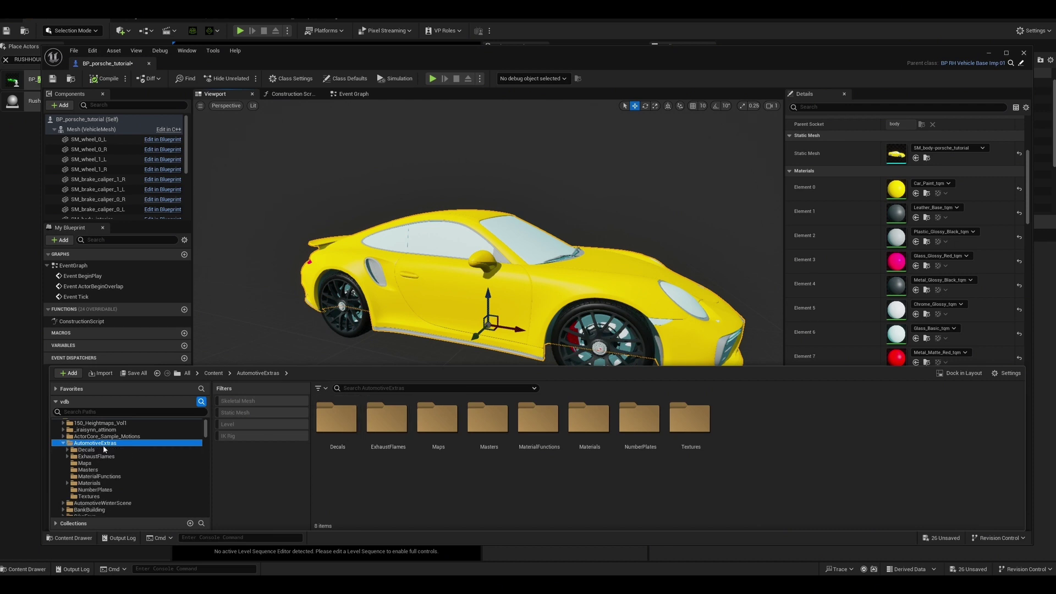
# - Find the DD_Vehicles_Basic folder among the project content, open it and expand its subfolders
pyautogui.scroll(-5, 118, 465)
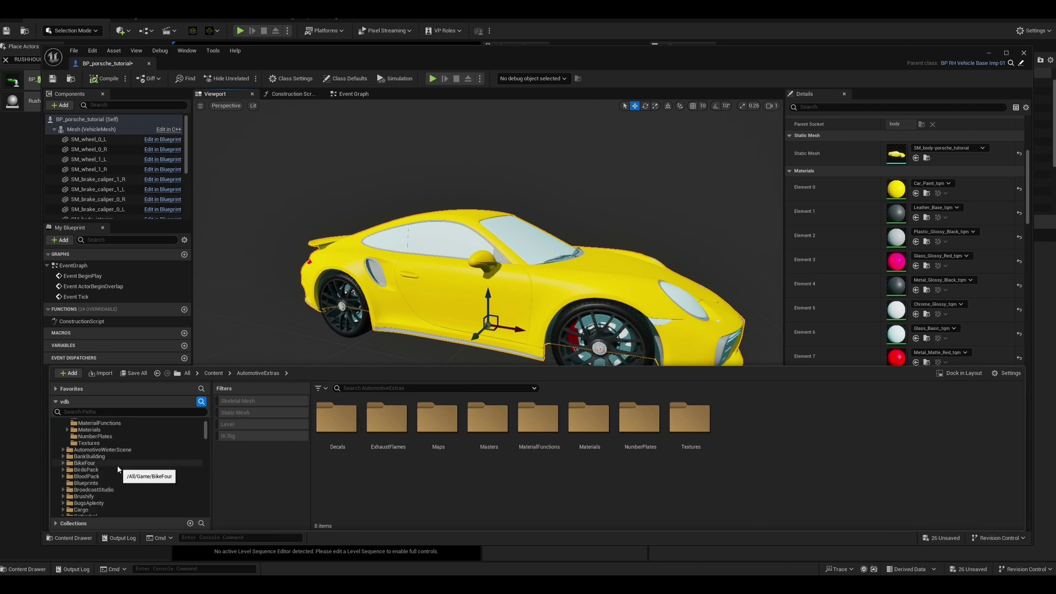
pyautogui.scroll(-2, 117, 466)
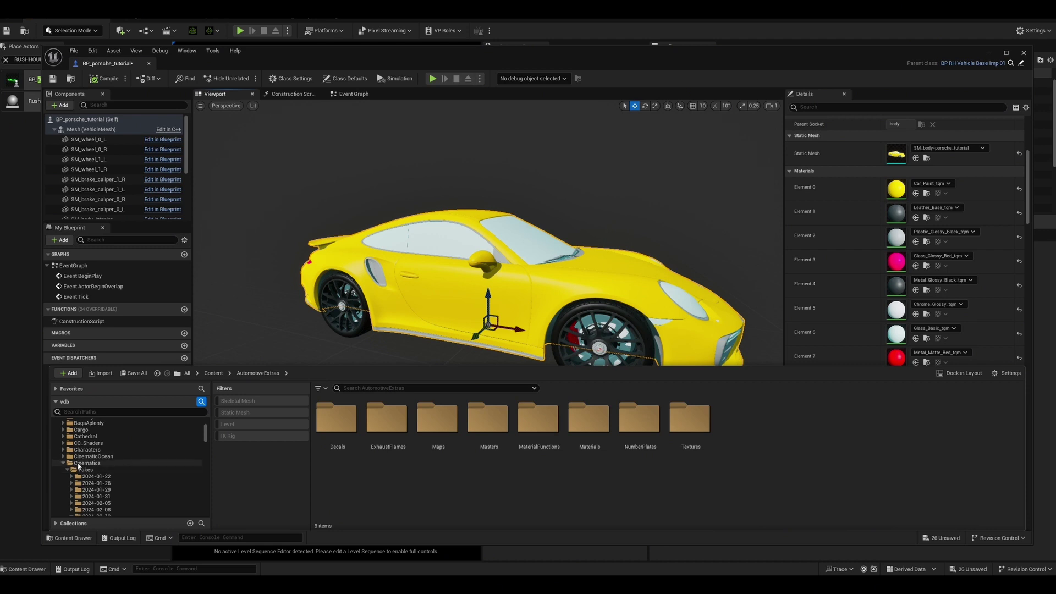
pyautogui.scroll(-2, 138, 458)
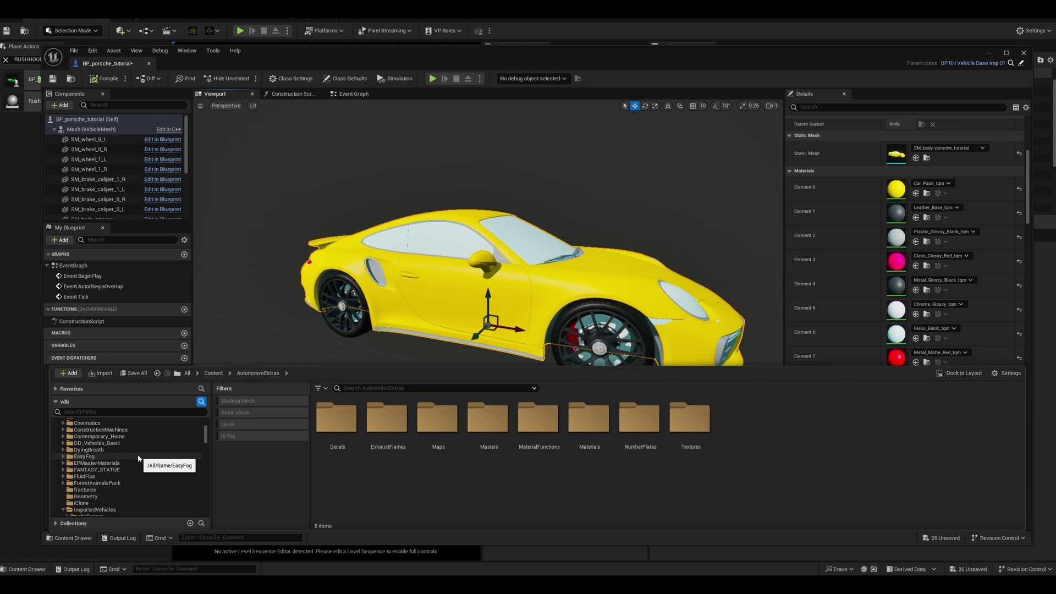
pyautogui.scroll(-3, 533, 270)
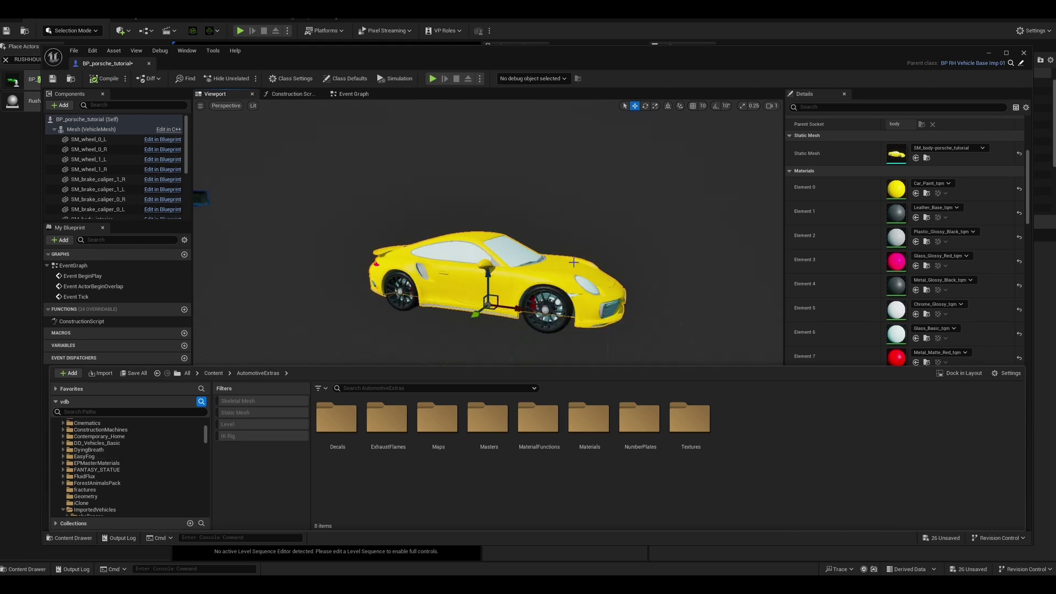
pyautogui.click(118, 443)
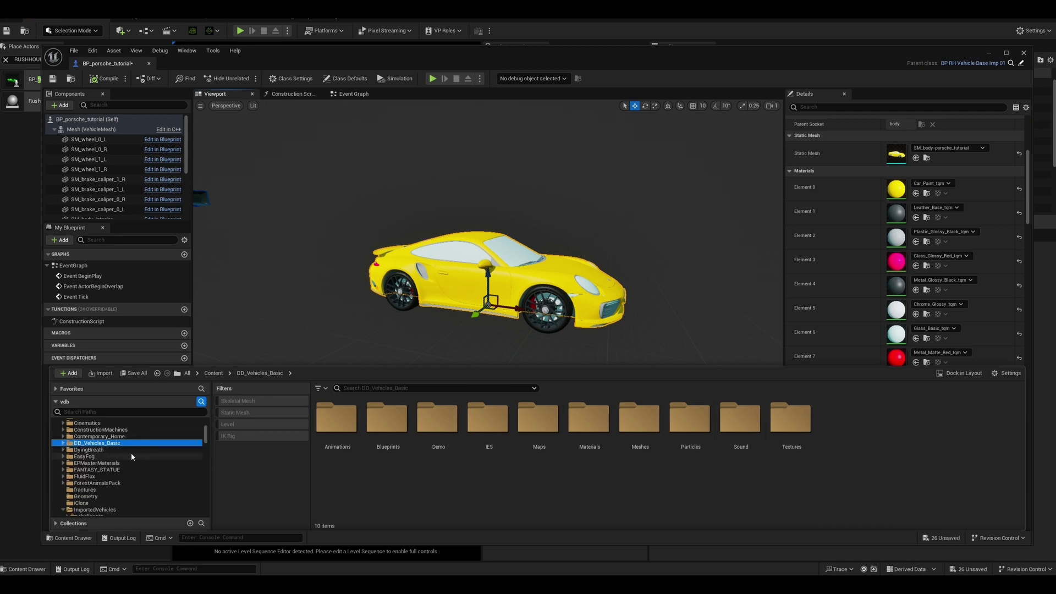
pyautogui.scroll(2, 133, 446)
pyautogui.click(63, 483)
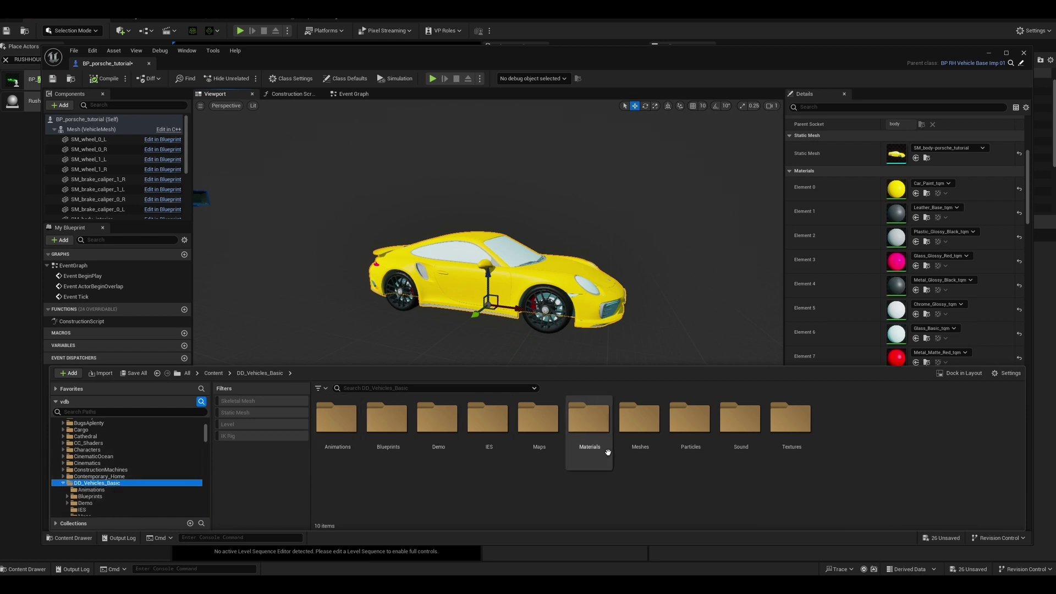
# - Browse DD_Vehicles_Basic's Materials folder down to the contents of Material_Instances
pyautogui.doubleClick(588, 421)
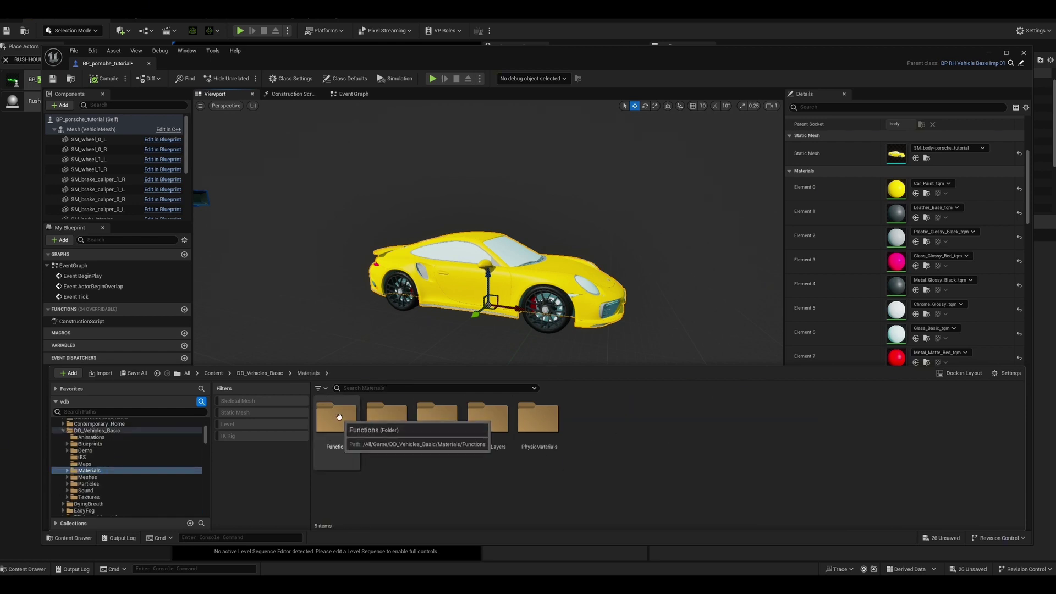
pyautogui.doubleClick(437, 421)
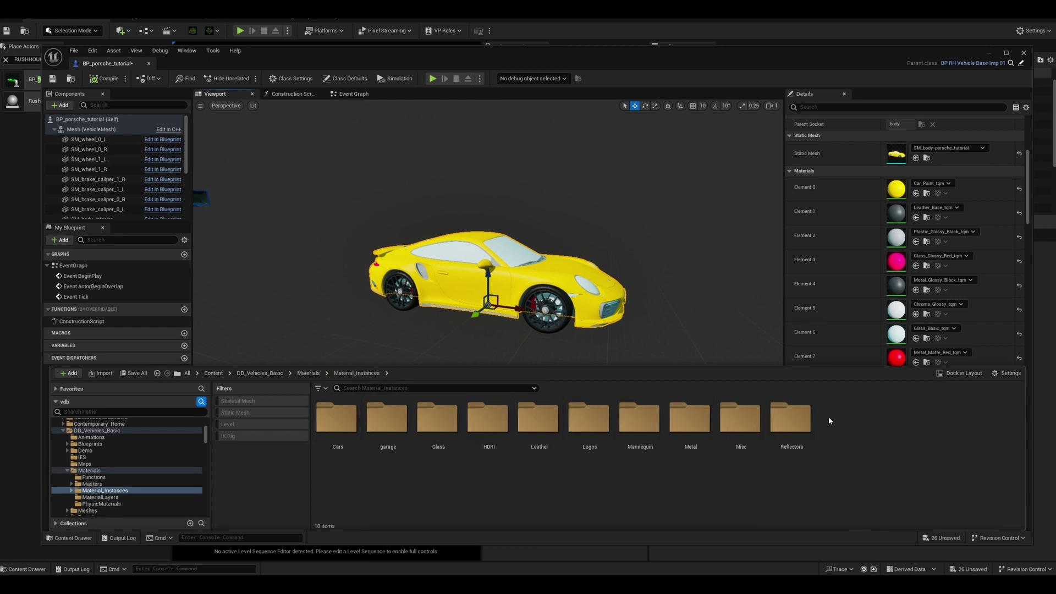
pyautogui.scroll(-10, 110, 448)
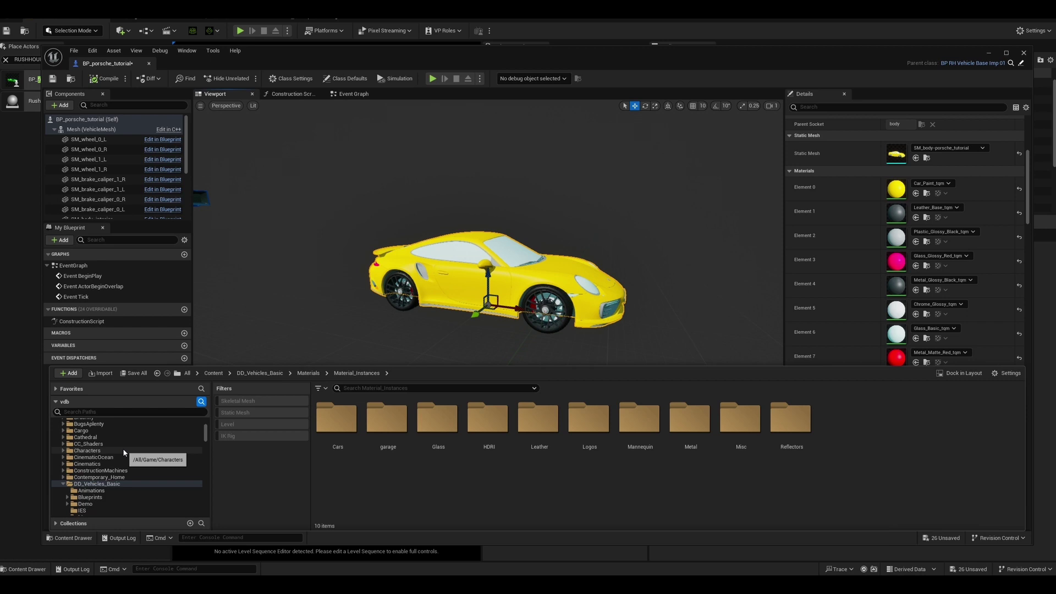
# - Assign CarbonFiber_CandyBlue from the AutomotiveExtras CarbonFiber materials folder to Element 0 of the car body mesh
pyautogui.scroll(4, 127, 460)
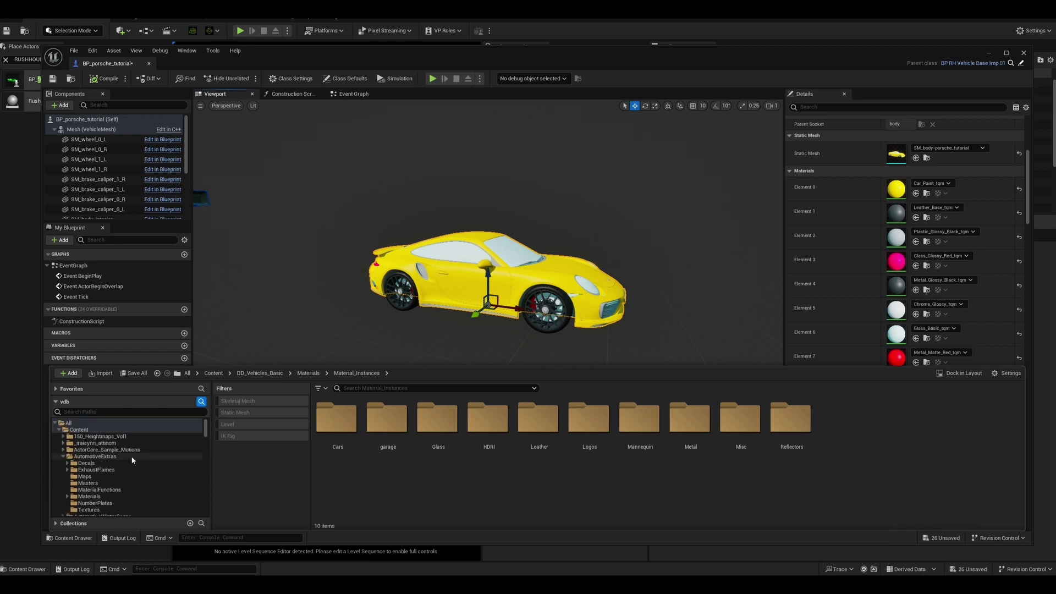
pyautogui.click(100, 457)
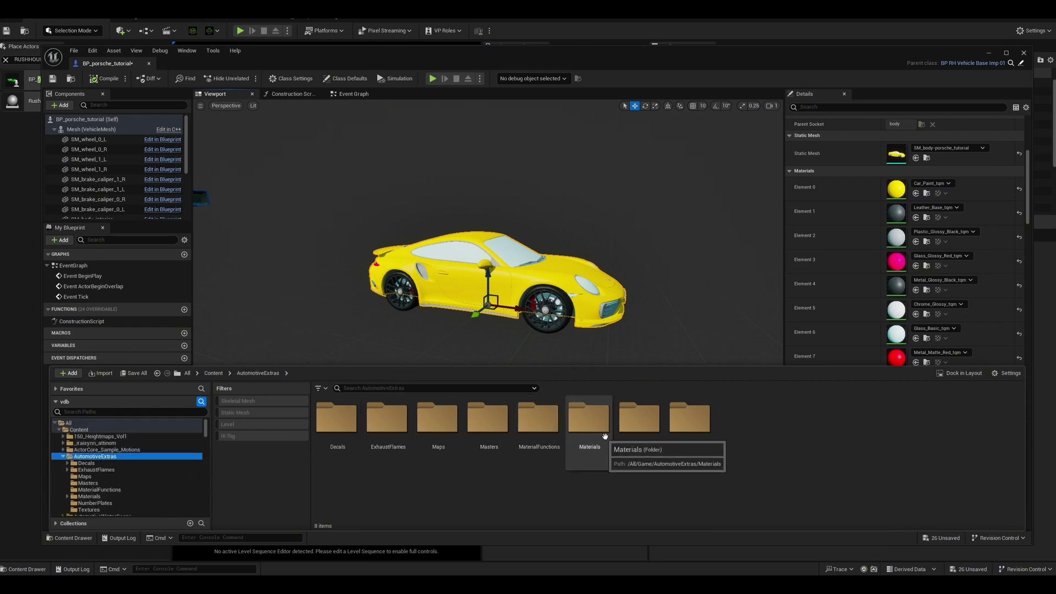
pyautogui.doubleClick(589, 426)
pyautogui.doubleClick(345, 420)
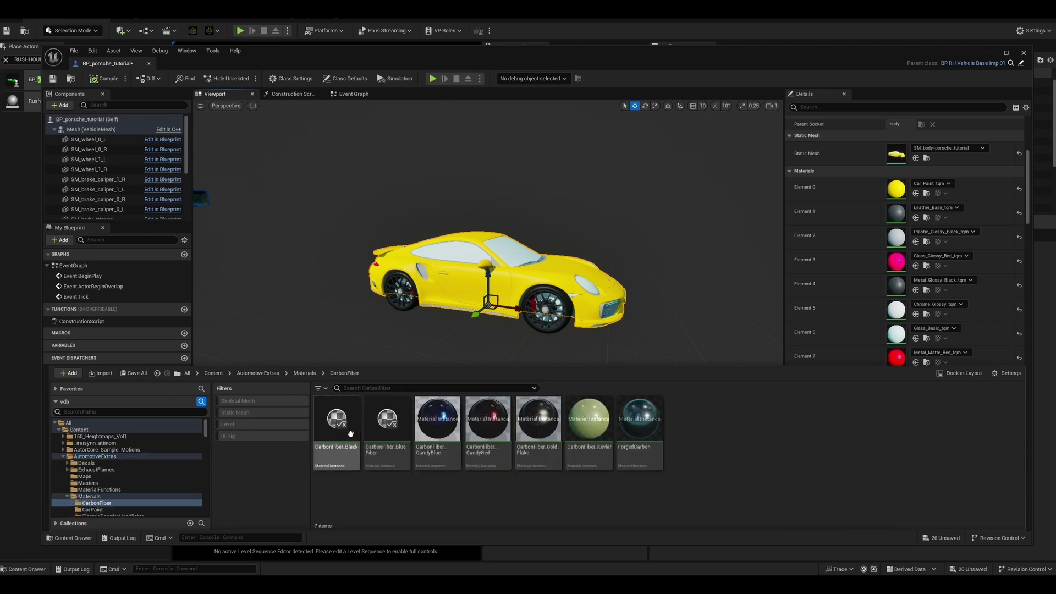
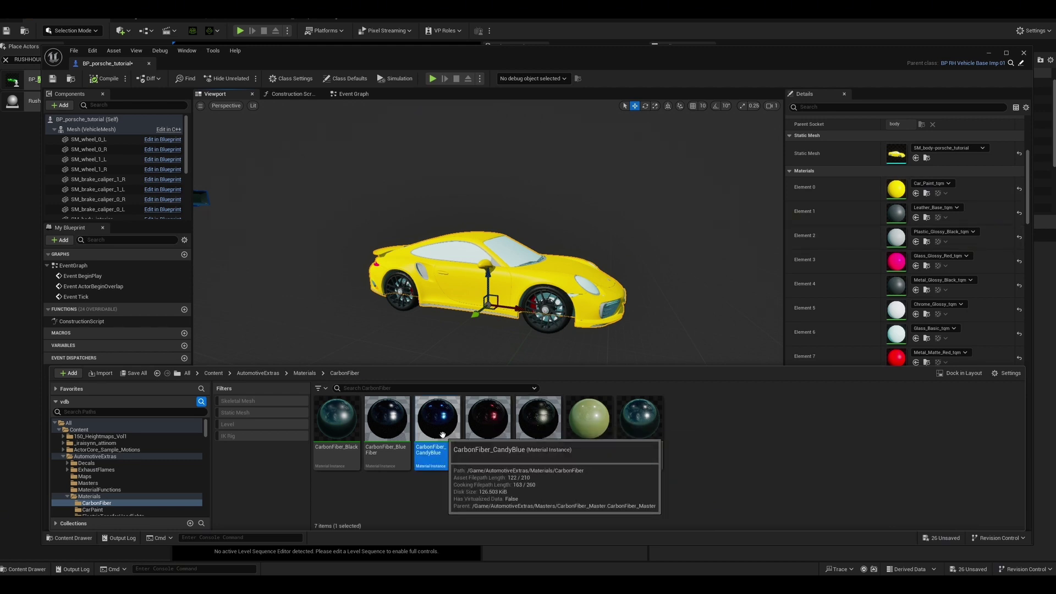
pyautogui.click(916, 194)
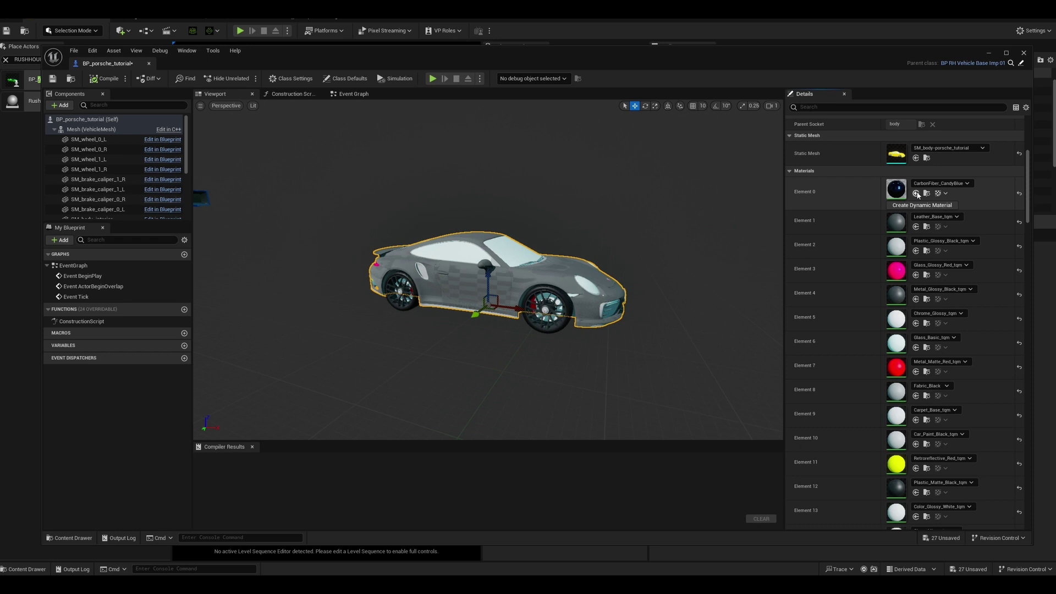
# - Inspect the repainted Porsche body from the front, side and rear, and review the remaining material elements
pyautogui.scroll(5, 637, 295)
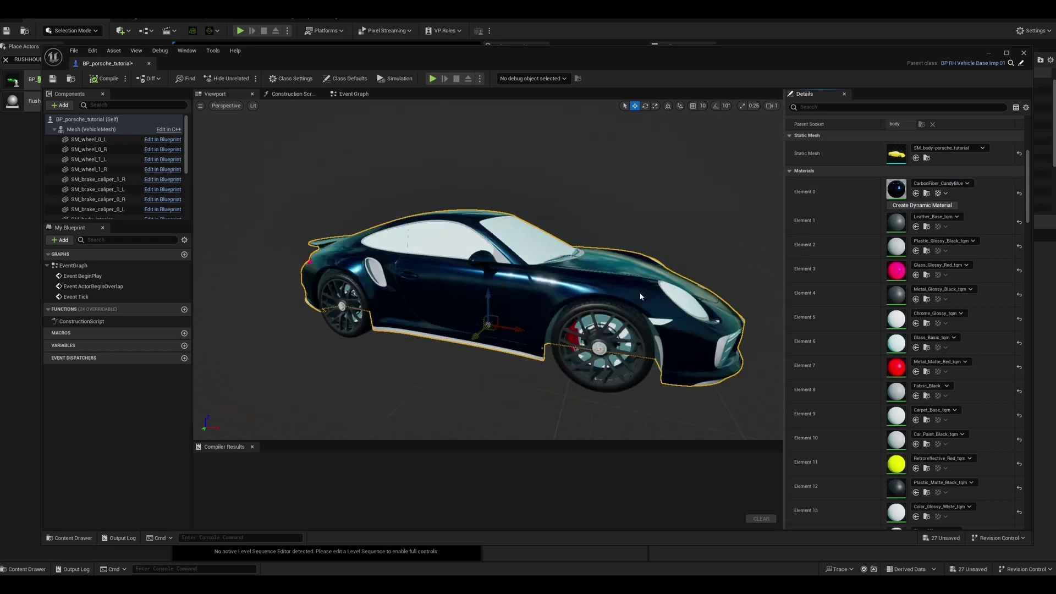
pyautogui.scroll(-2, 660, 300)
pyautogui.keyDown('alt'); pyautogui.moveTo(664, 302); pyautogui.dragTo(802, 294); pyautogui.keyUp('alt')
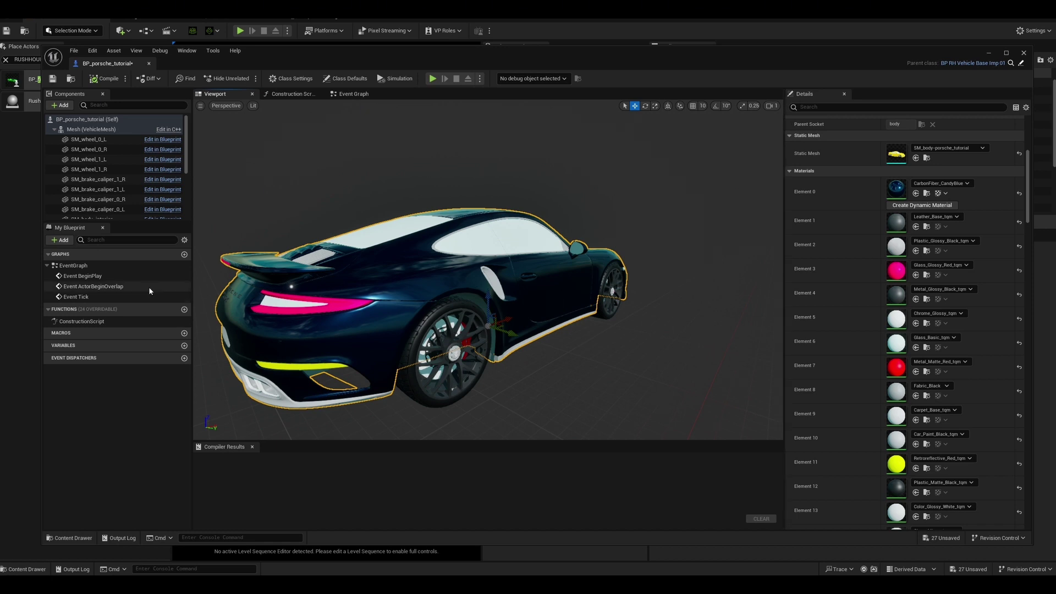
pyautogui.keyDown('alt'); pyautogui.moveTo(560, 301); pyautogui.dragTo(792, 303); pyautogui.keyUp('alt')
pyautogui.keyDown('alt'); pyautogui.moveTo(396, 302); pyautogui.dragTo(660, 306); pyautogui.keyUp('alt')
pyautogui.keyDown('alt'); pyautogui.moveTo(310, 177); pyautogui.dragTo(345, 179); pyautogui.keyUp('alt')
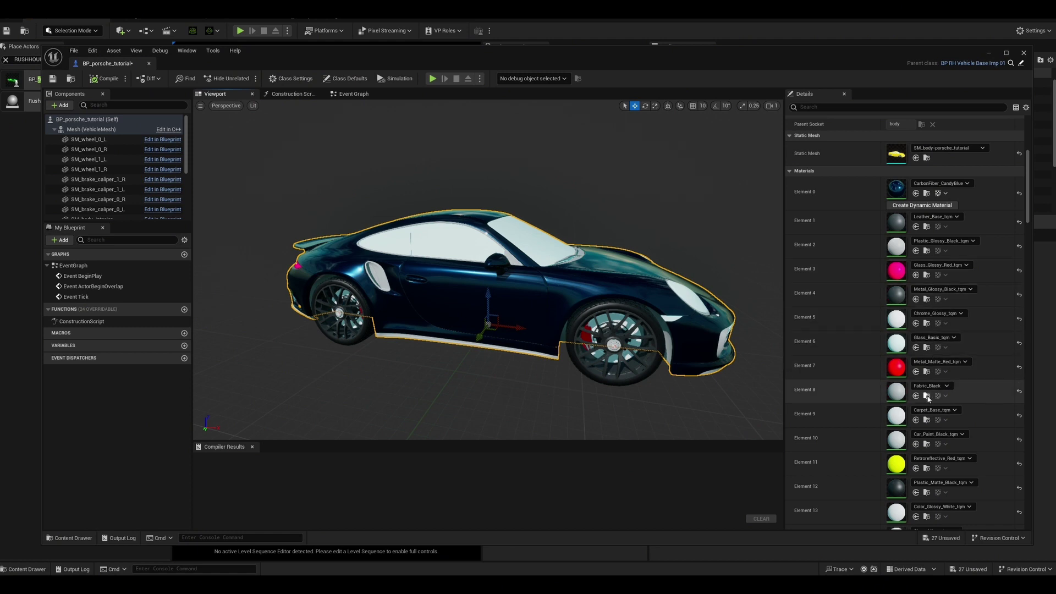
pyautogui.scroll(-2, 923, 495)
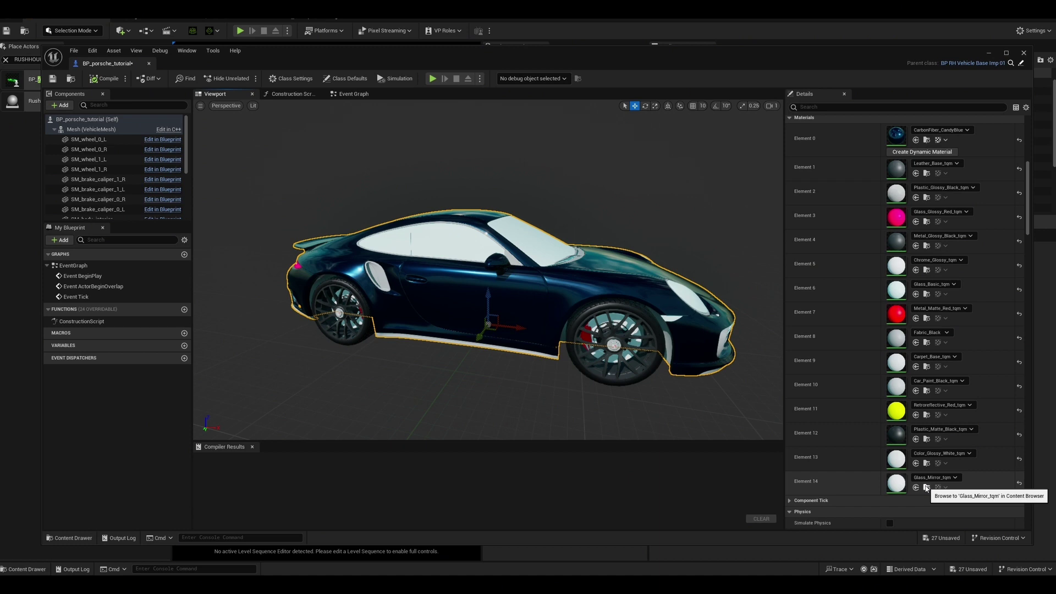
# - Browse the project content to the Glass folder inside DD_Vehicles_Basic's Material_Instances
pyautogui.click(83, 538)
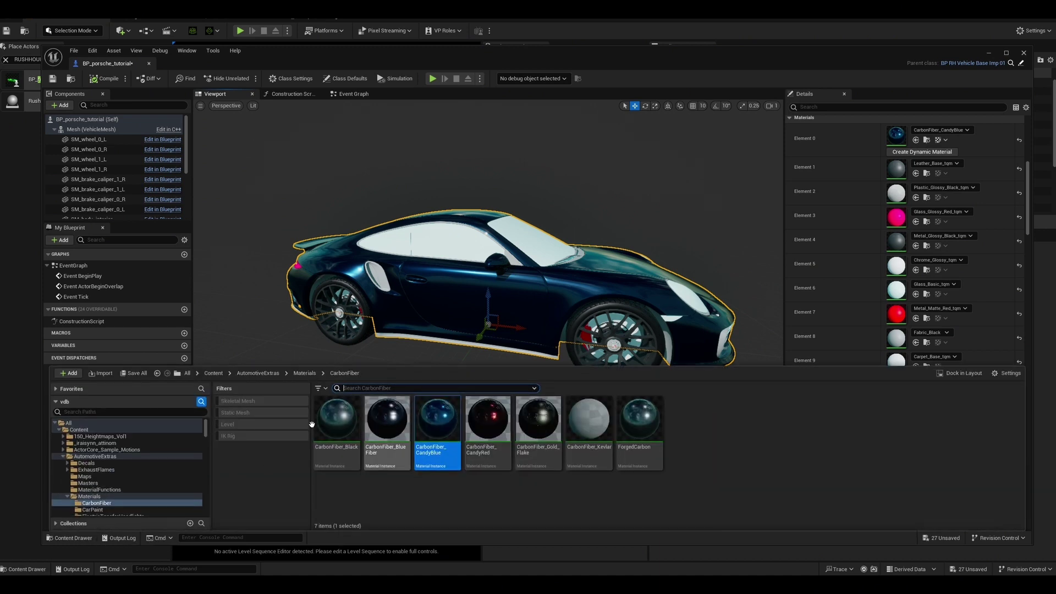
pyautogui.click(99, 497)
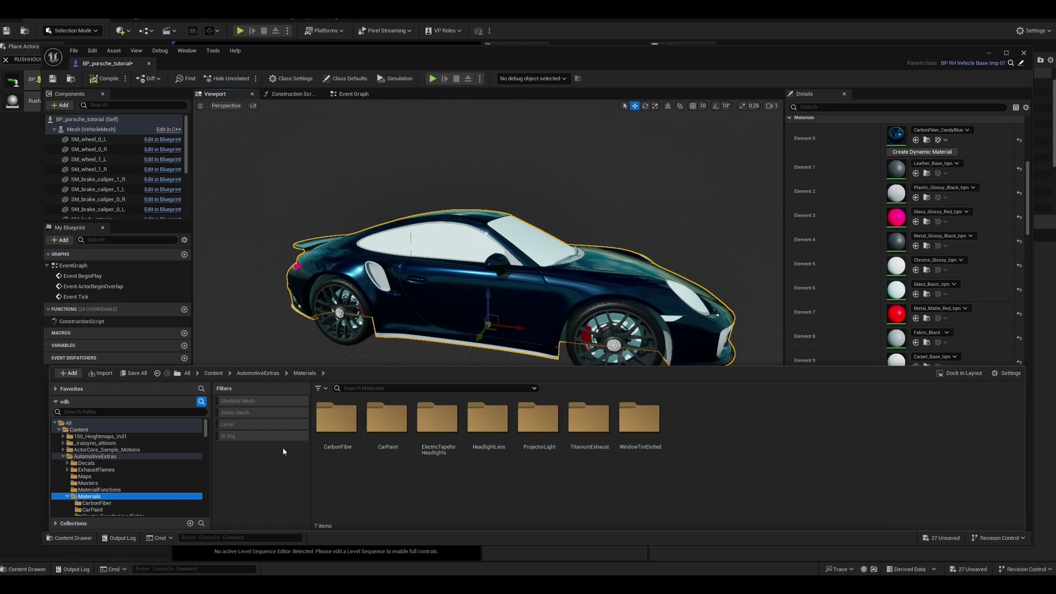
pyautogui.scroll(-4, 140, 474)
pyautogui.scroll(-8, 139, 477)
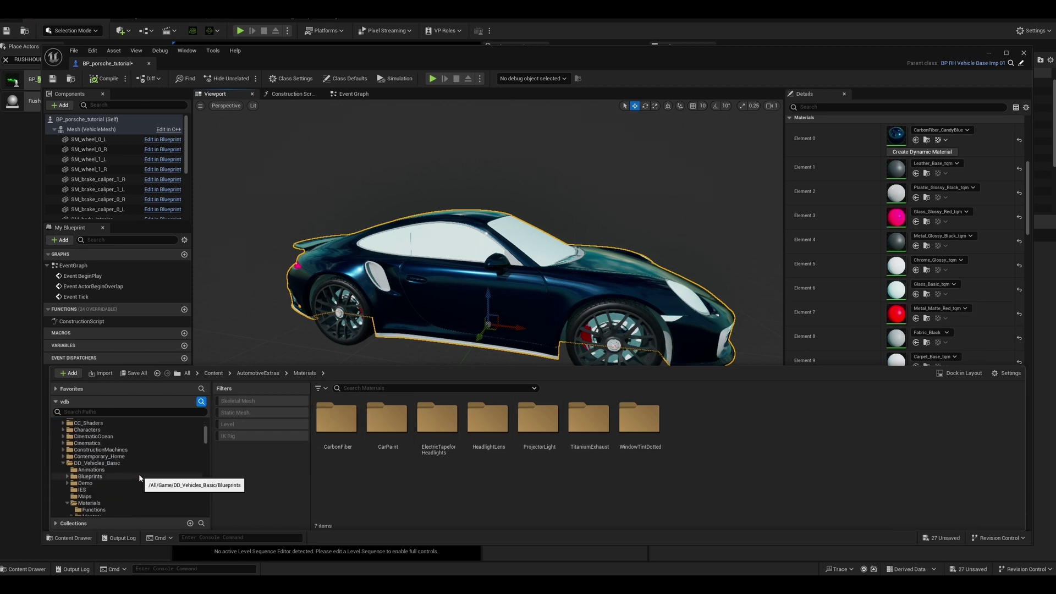
pyautogui.scroll(8, 139, 477)
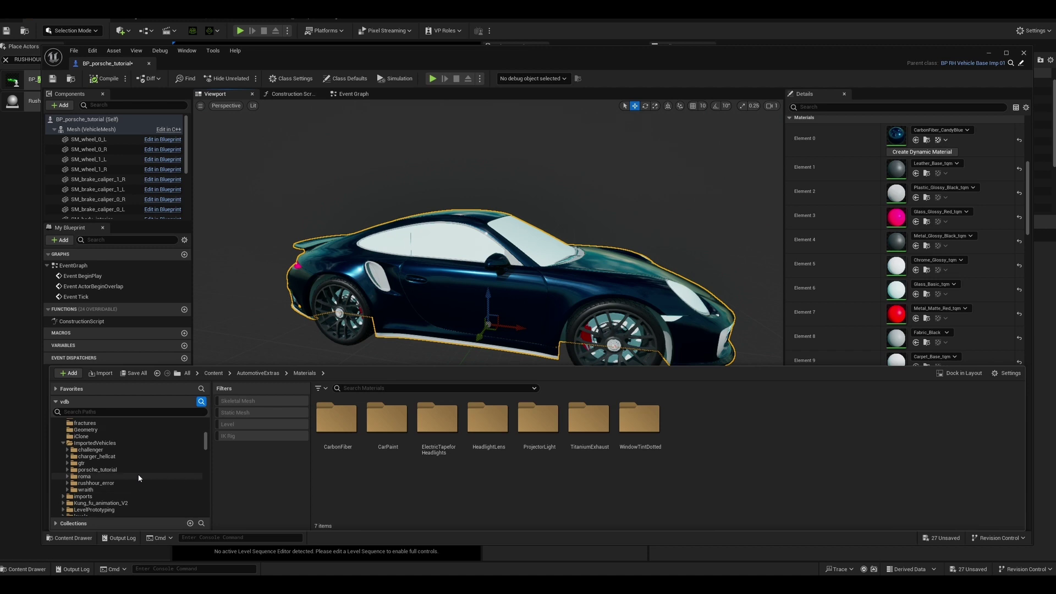
pyautogui.scroll(3, 139, 477)
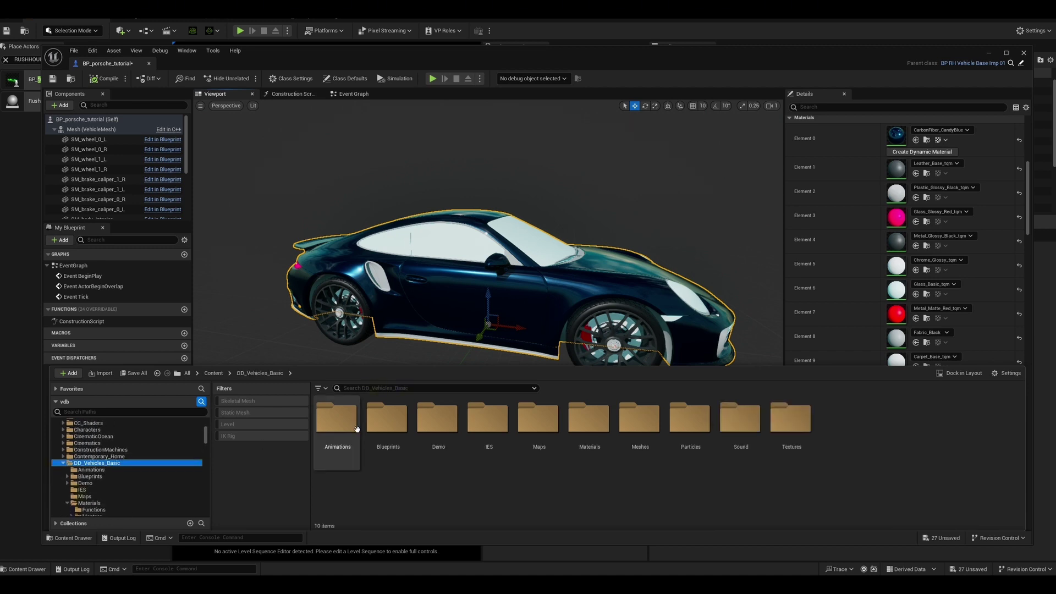
pyautogui.doubleClick(586, 423)
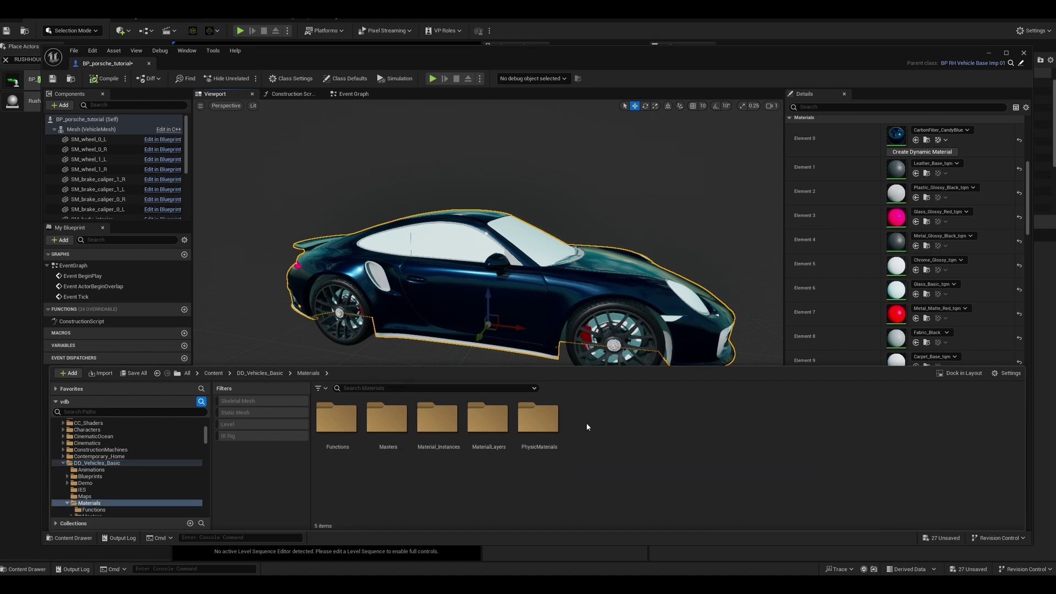
pyautogui.doubleClick(438, 421)
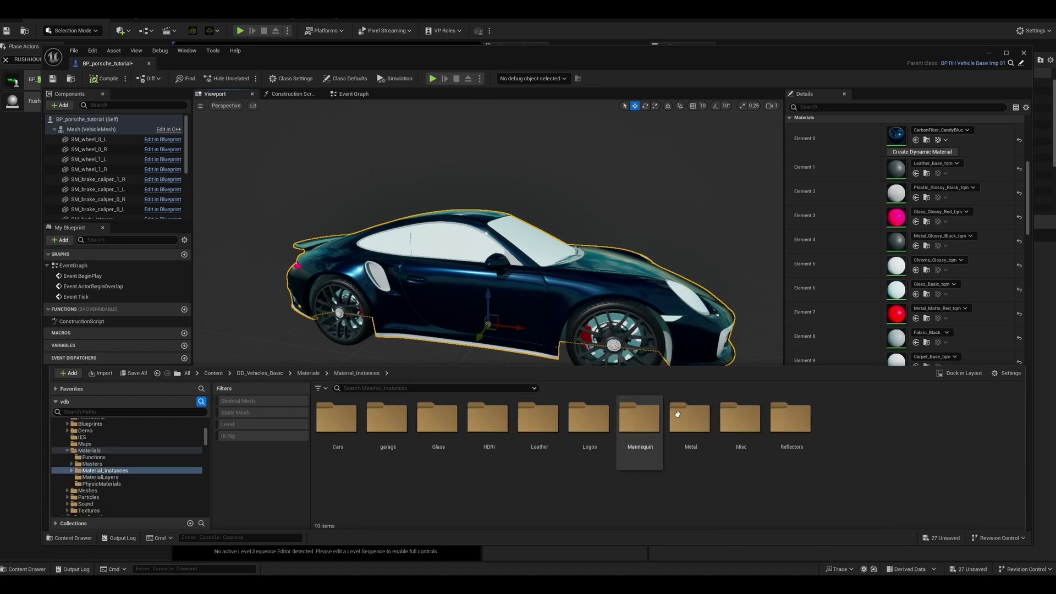
pyautogui.doubleClick(437, 420)
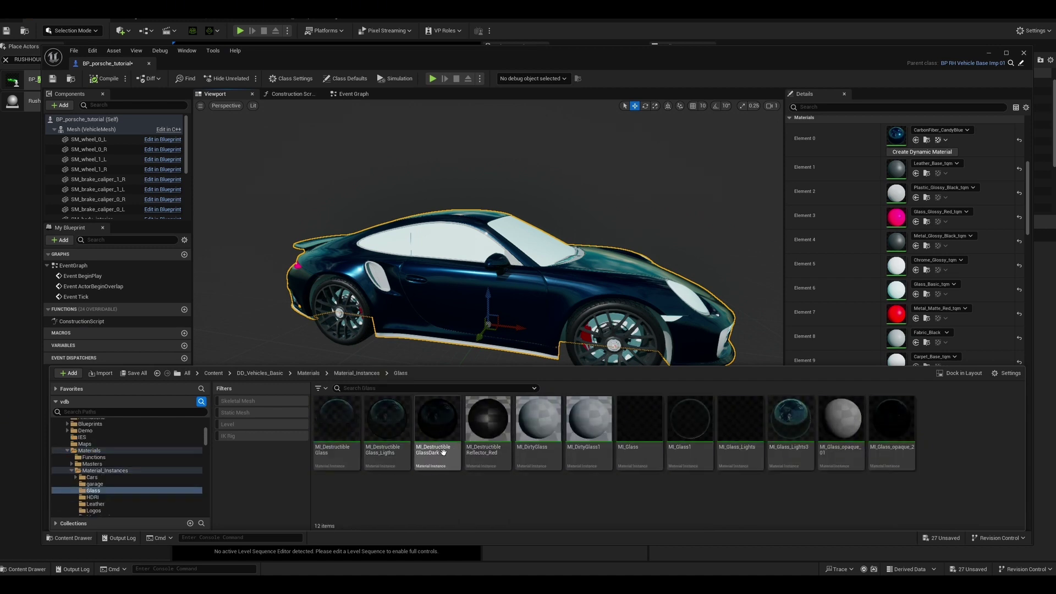
# - Assign the MI_DestructibleGlass material instance to Element 14 of the body mesh and check the car's rear
pyautogui.click(342, 454)
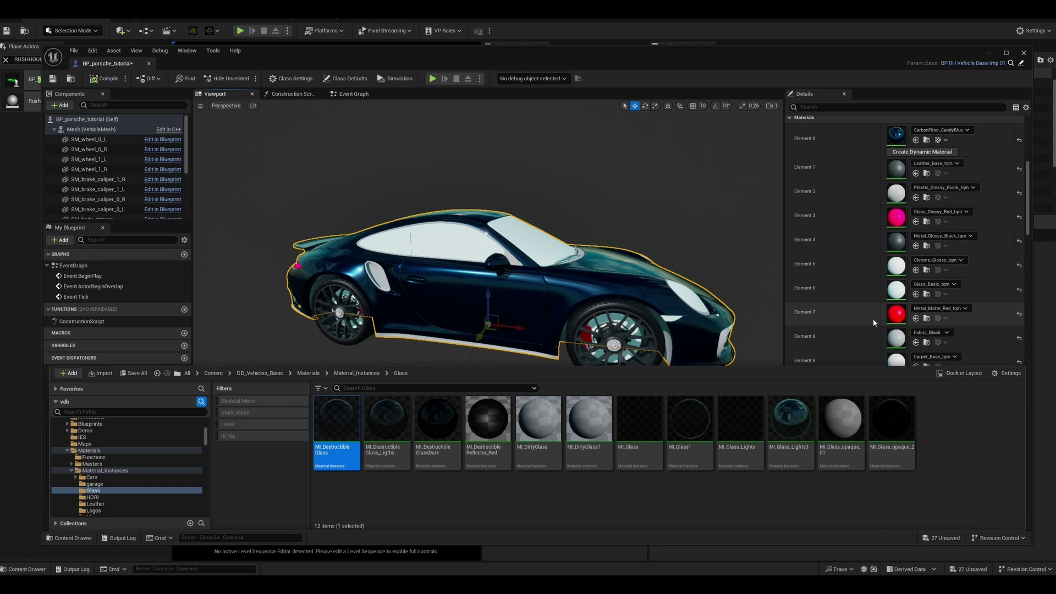
pyautogui.scroll(-5, 868, 318)
pyautogui.scroll(-2, 860, 325)
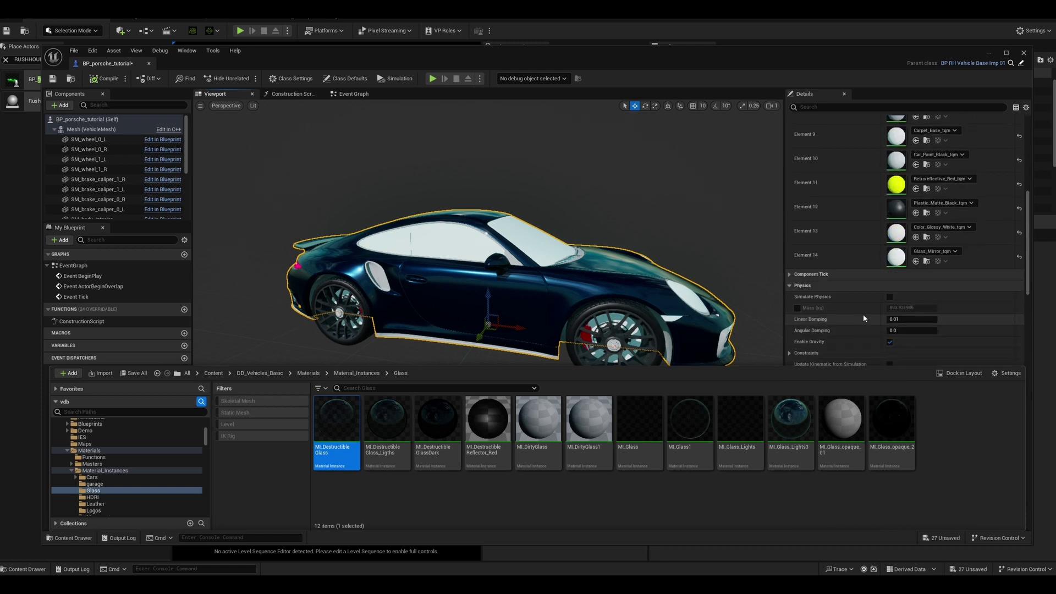
pyautogui.click(916, 262)
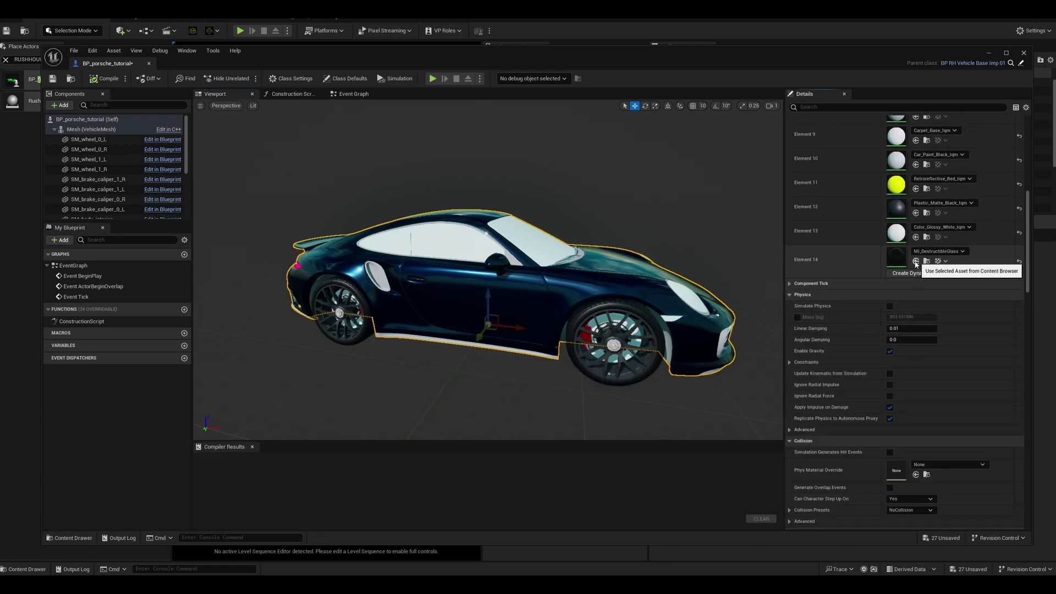
pyautogui.keyDown('alt'); pyautogui.moveTo(444, 336); pyautogui.dragTo(731, 330); pyautogui.keyUp('alt')
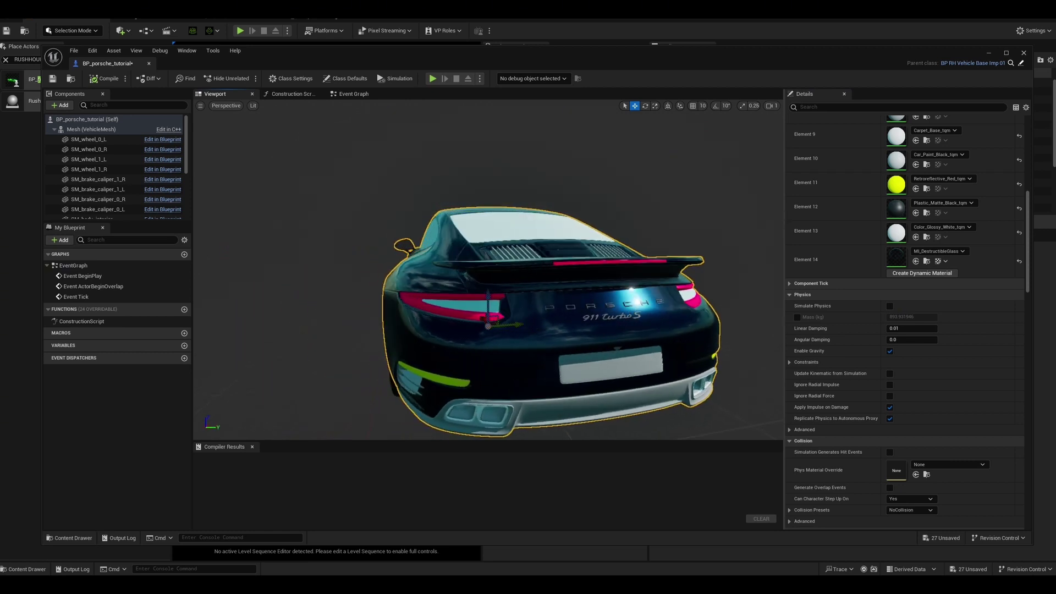
# - Assign MI_DestructibleReflector_Red to Element 14 and check which part of the car it covers
pyautogui.click(927, 261)
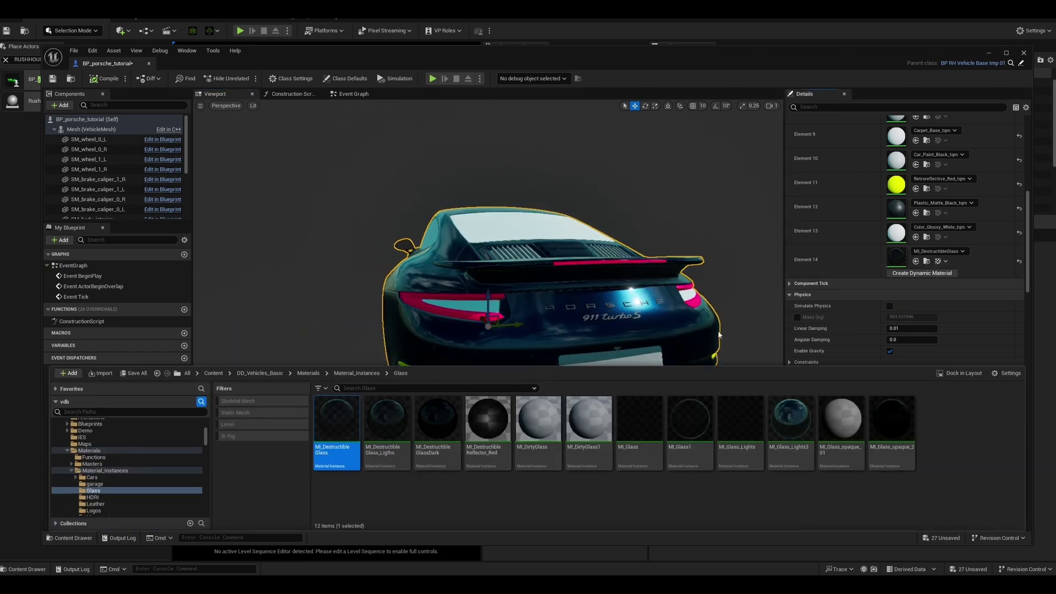
pyautogui.click(487, 423)
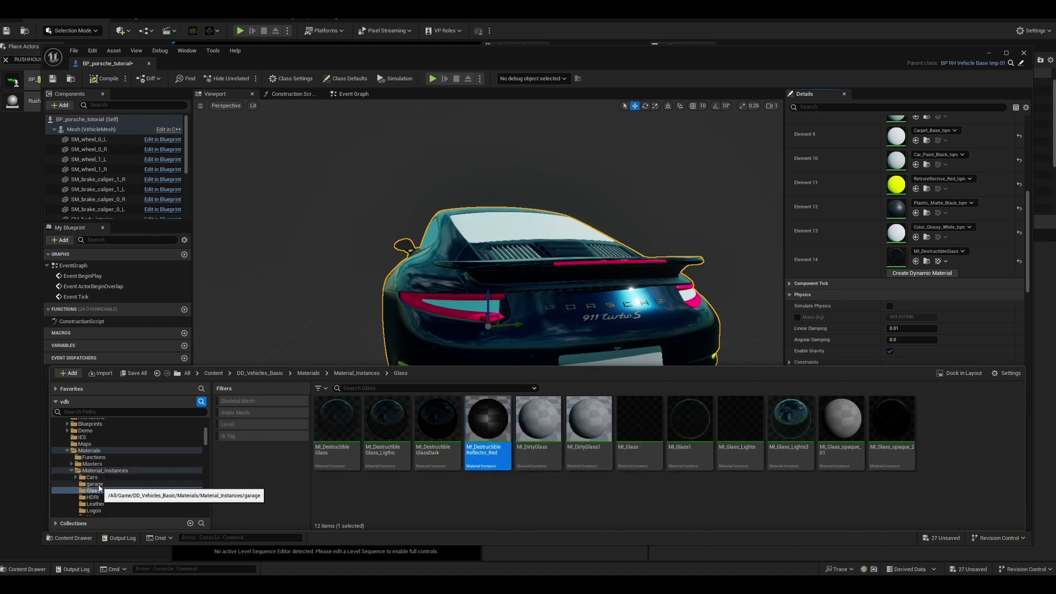
pyautogui.click(915, 262)
pyautogui.keyDown('alt'); pyautogui.moveTo(354, 358); pyautogui.dragTo(440, 360); pyautogui.keyUp('alt')
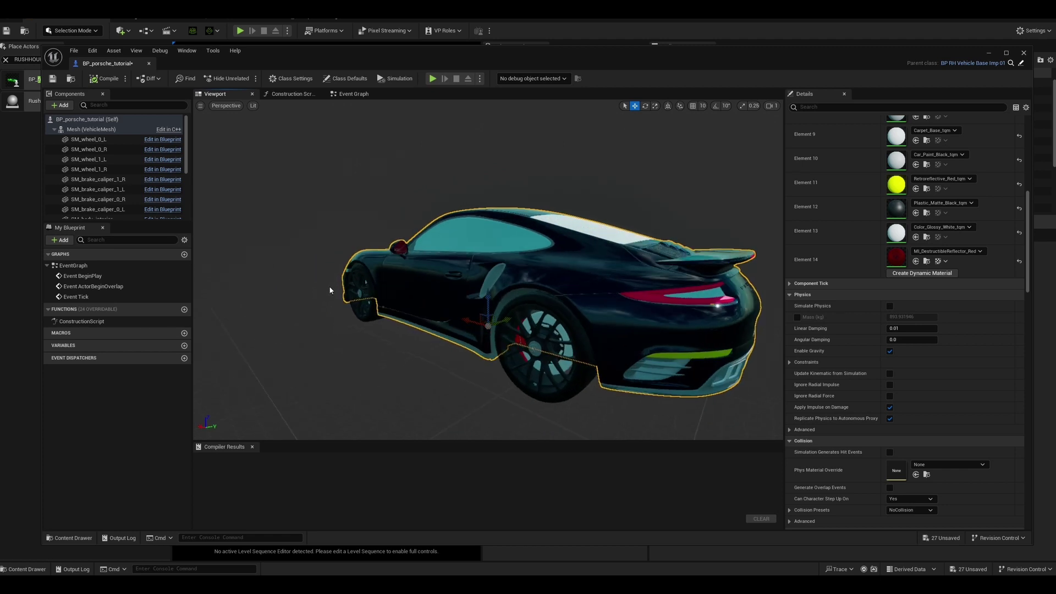
pyautogui.keyDown('alt'); pyautogui.moveTo(397, 215); pyautogui.dragTo(398, 250); pyautogui.keyUp('alt')
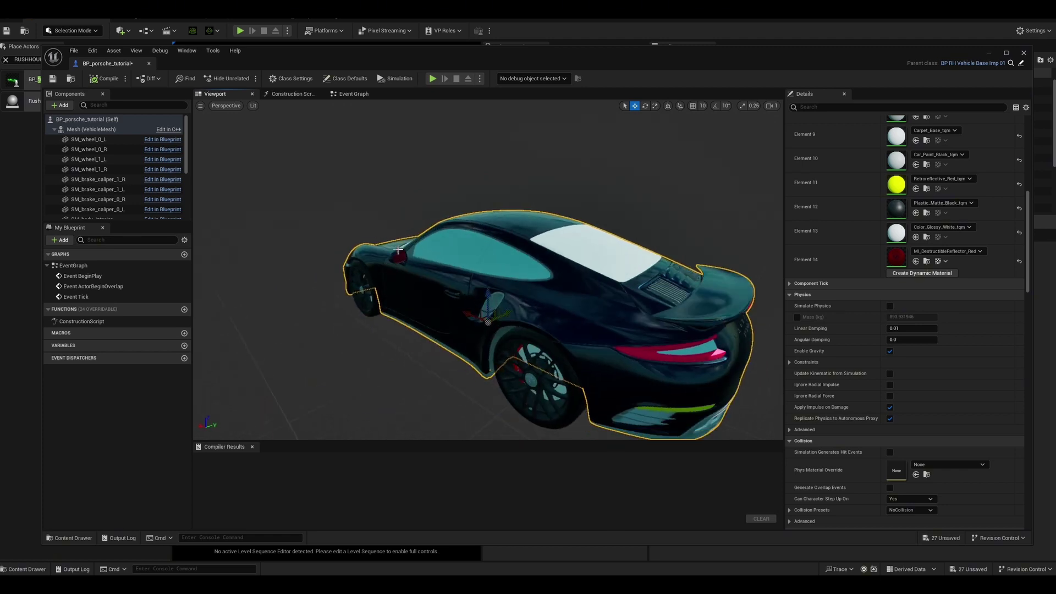
# - Assign MI_Metal_Anodized_01_Bright2 from the Metal material instances folder to Element 14 of the body mesh
pyautogui.click(927, 262)
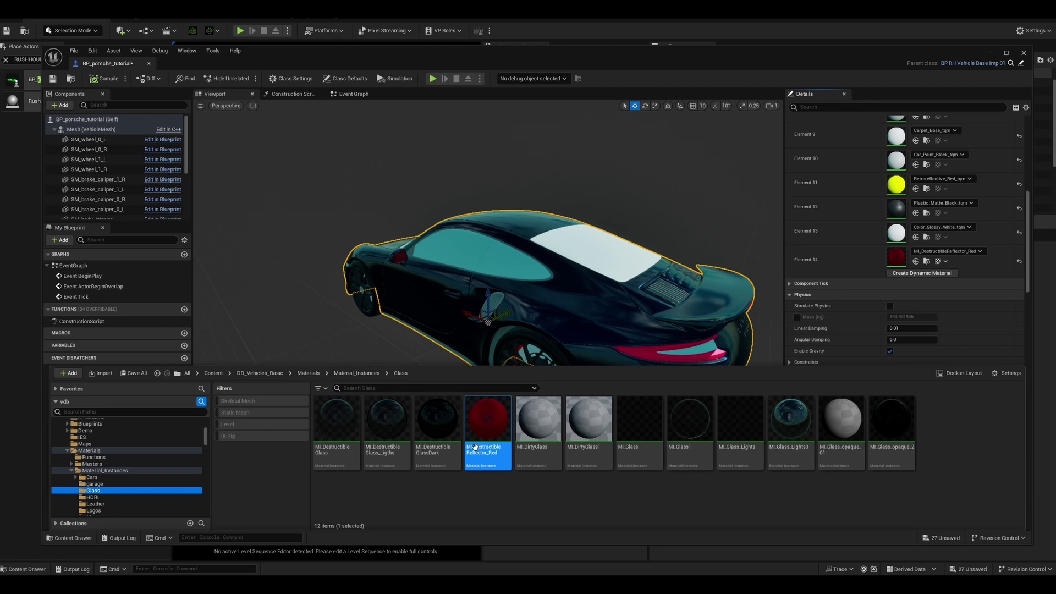
pyautogui.scroll(-2, 137, 484)
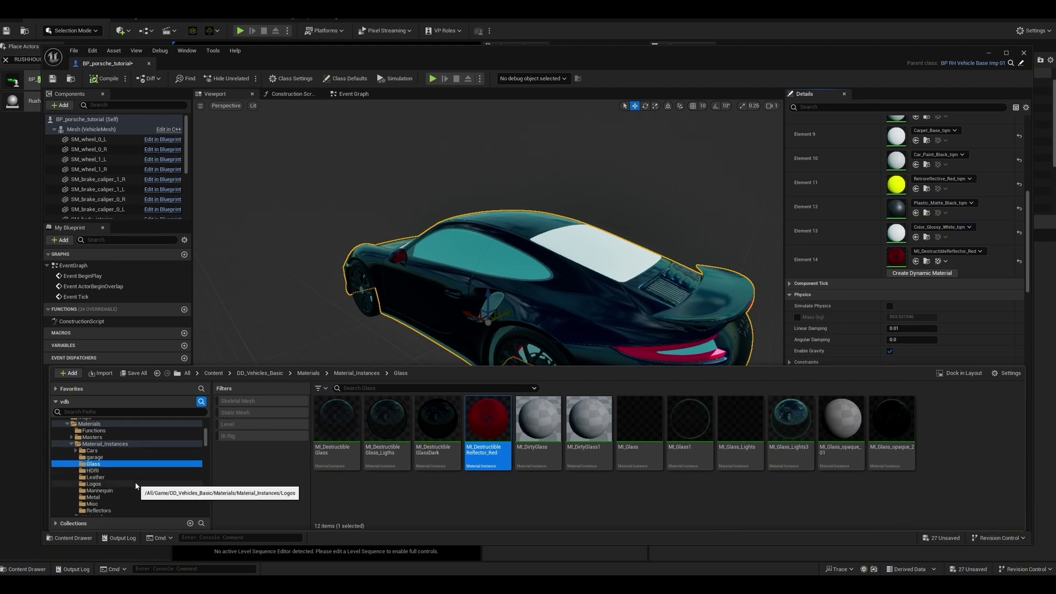
pyautogui.scroll(-1, 136, 485)
pyautogui.click(135, 484)
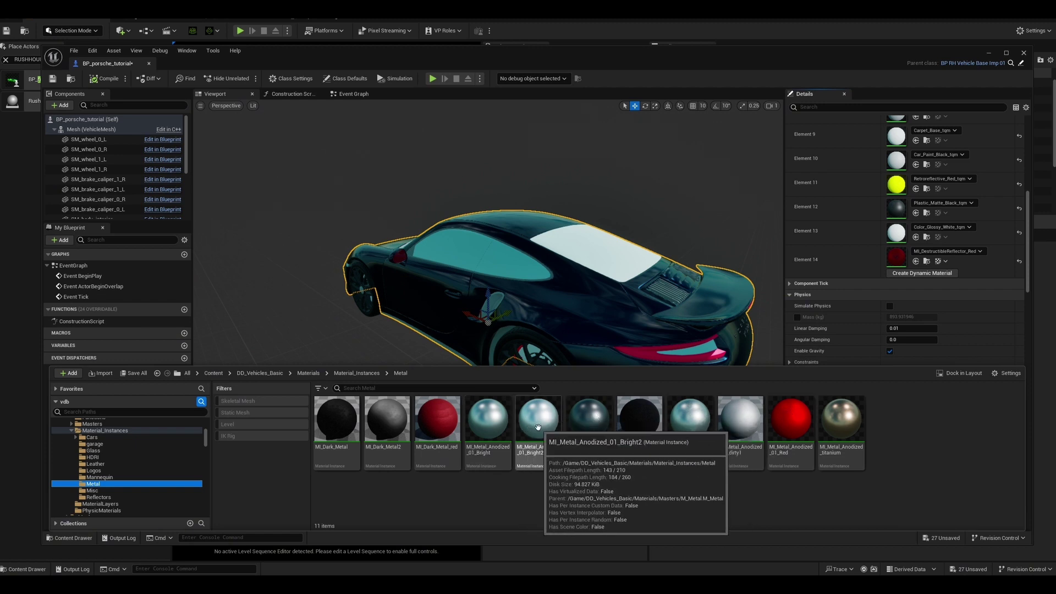
pyautogui.moveTo(538, 427); pyautogui.dragTo(896, 256)
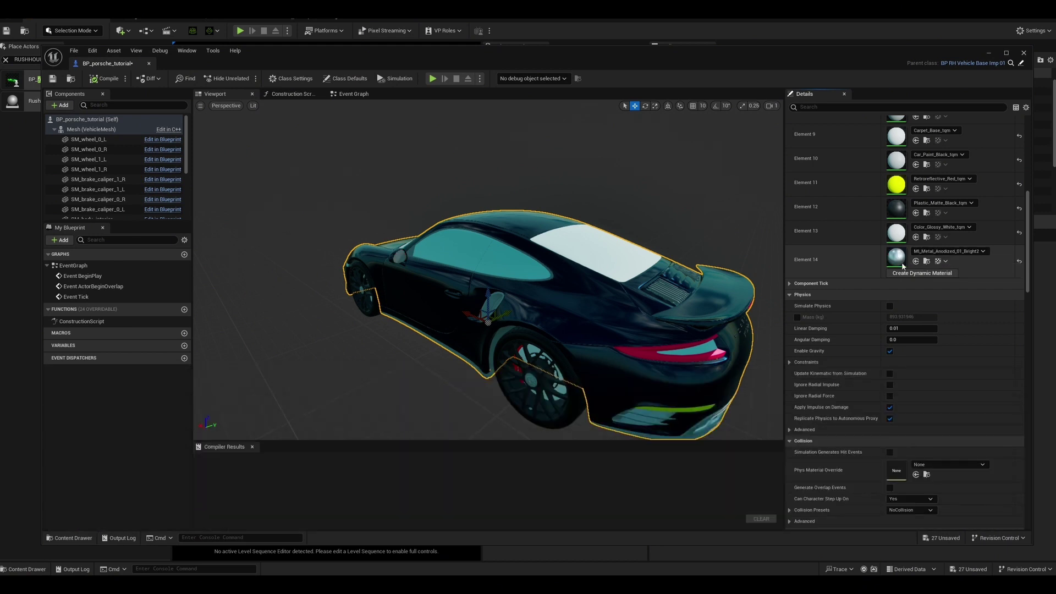
pyautogui.keyDown('alt'); pyautogui.moveTo(467, 312); pyautogui.dragTo(358, 325); pyautogui.keyUp('alt')
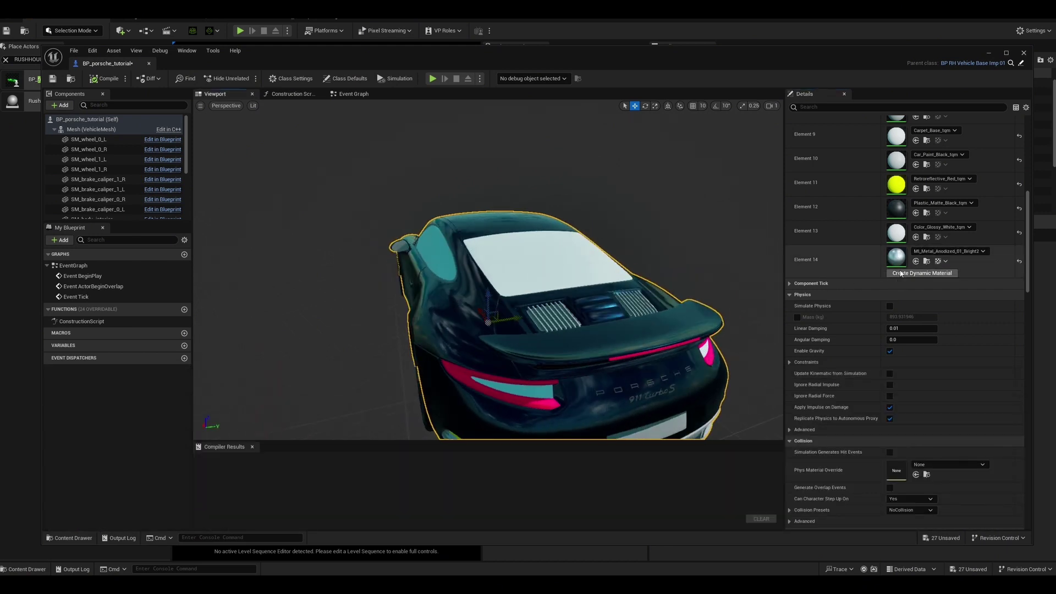
# - Open the material instance assigned to Element 14 and its parent material M_Metal for inspection
pyautogui.doubleClick(887, 258)
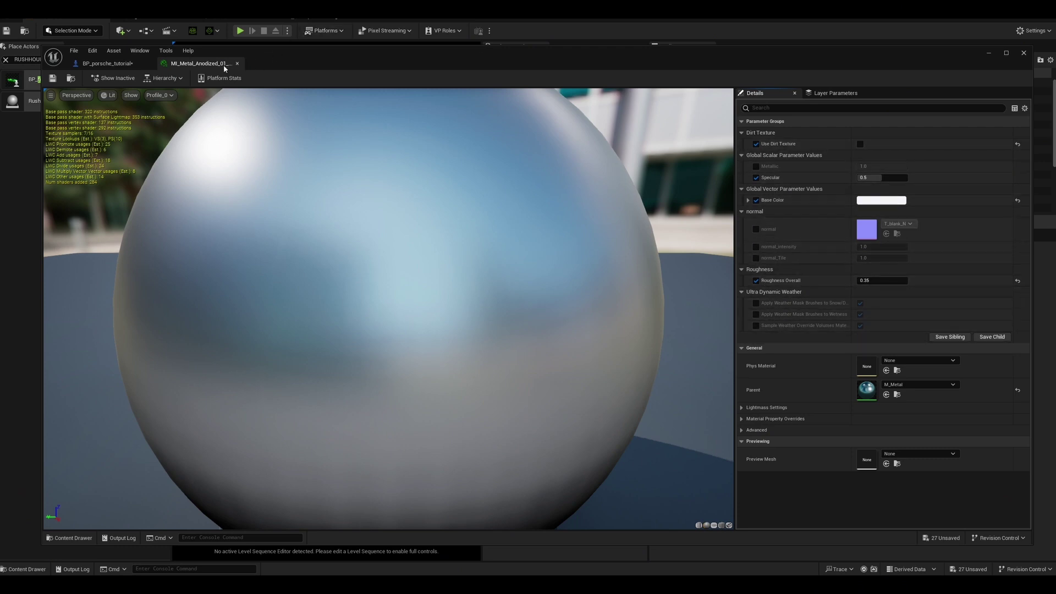
pyautogui.click(172, 103)
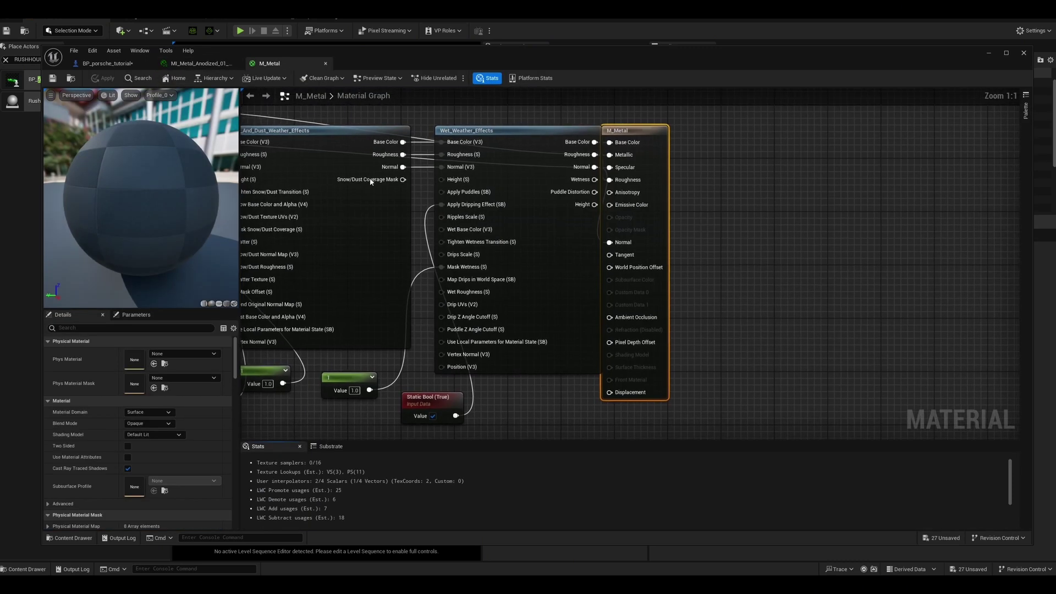
# - Examine the M_Metal material graph, its material properties and the Wet_Weather_Effects node, moving the output and weather nodes apart
pyautogui.moveTo(642, 136); pyautogui.dragTo(749, 130)
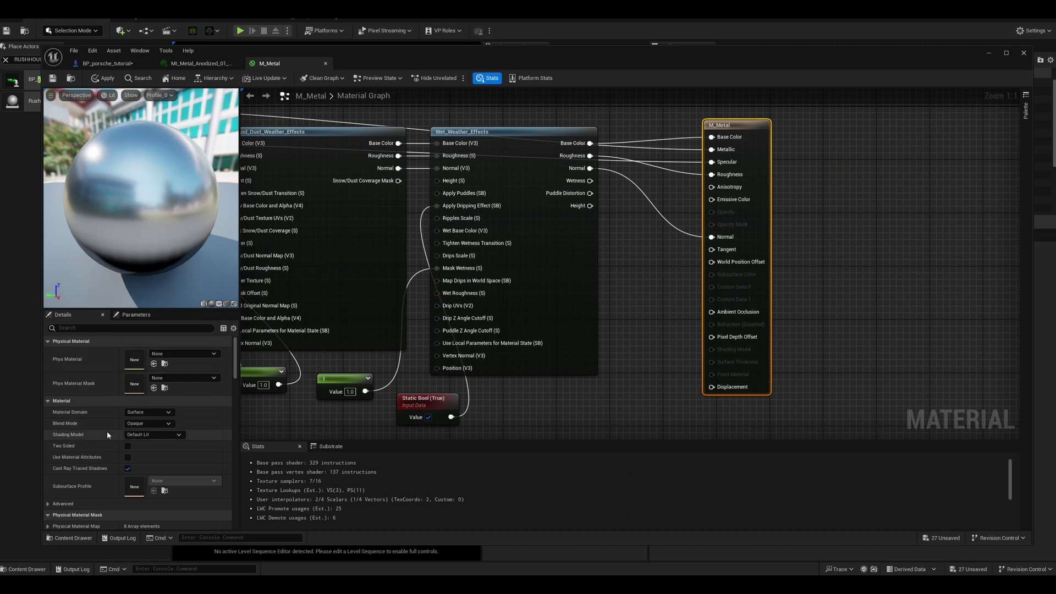
pyautogui.scroll(-2, 106, 431)
pyautogui.scroll(-6, 107, 433)
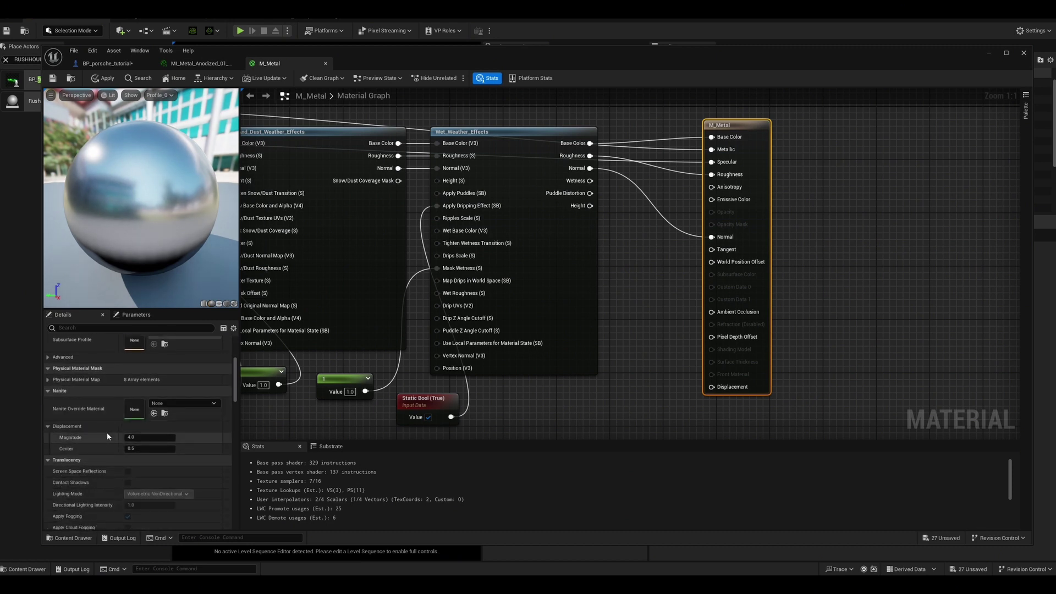
pyautogui.scroll(8, 106, 432)
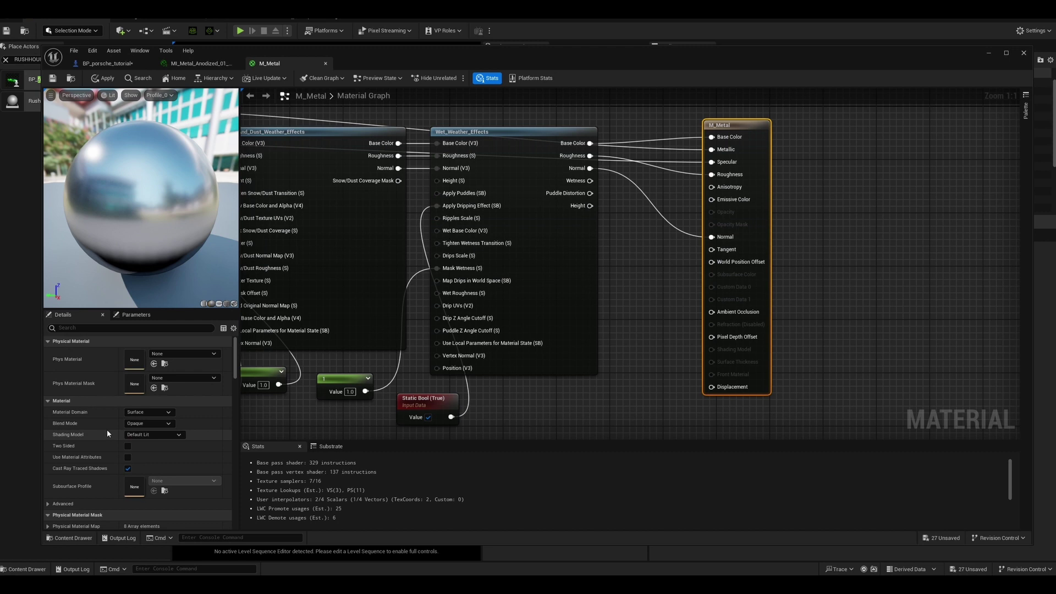
pyautogui.moveTo(508, 132); pyautogui.dragTo(527, 162)
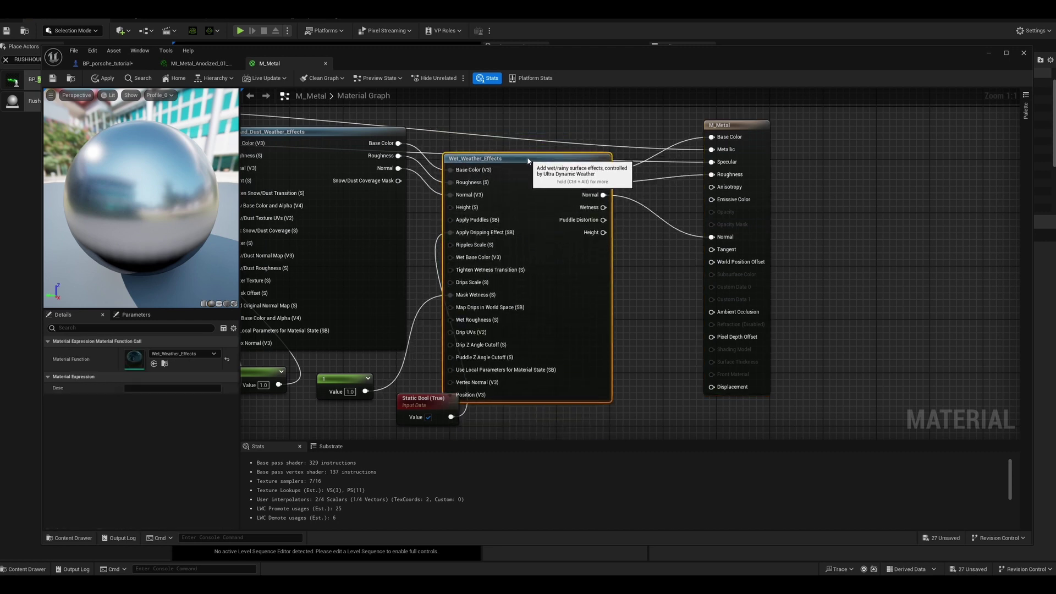
pyautogui.scroll(-9, 456, 144)
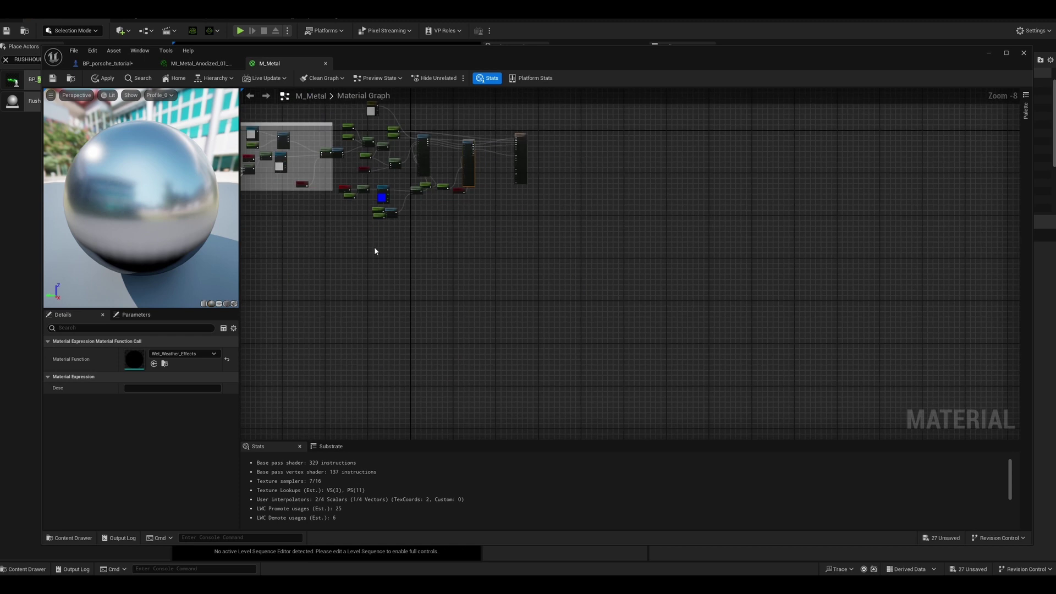
pyautogui.moveTo(375, 251); pyautogui.dragTo(546, 309, button='right')
pyautogui.scroll(4, 504, 307)
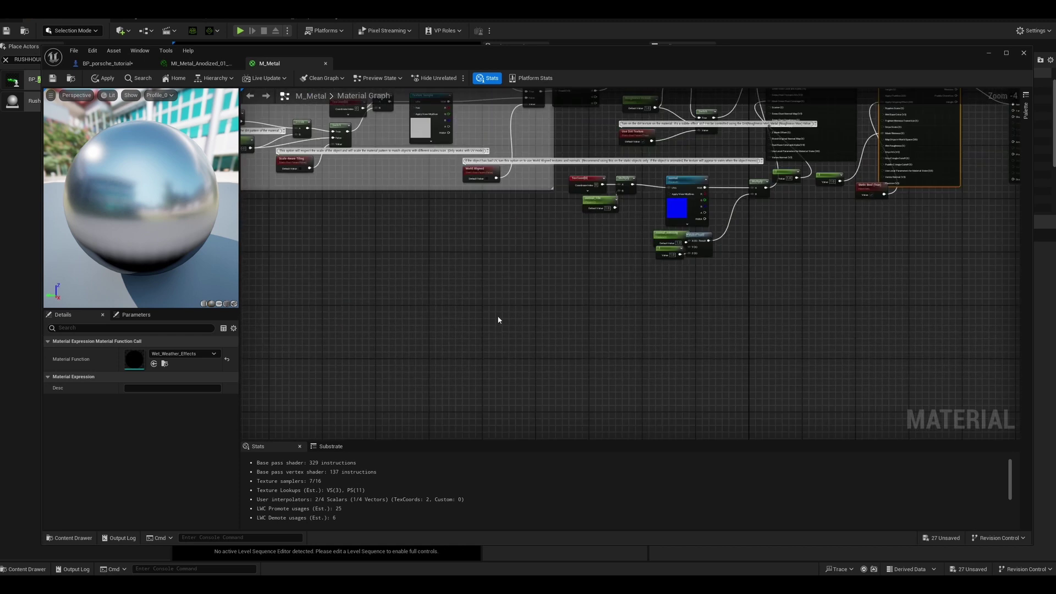
pyautogui.moveTo(494, 326); pyautogui.dragTo(496, 322)
pyautogui.scroll(3, 499, 291)
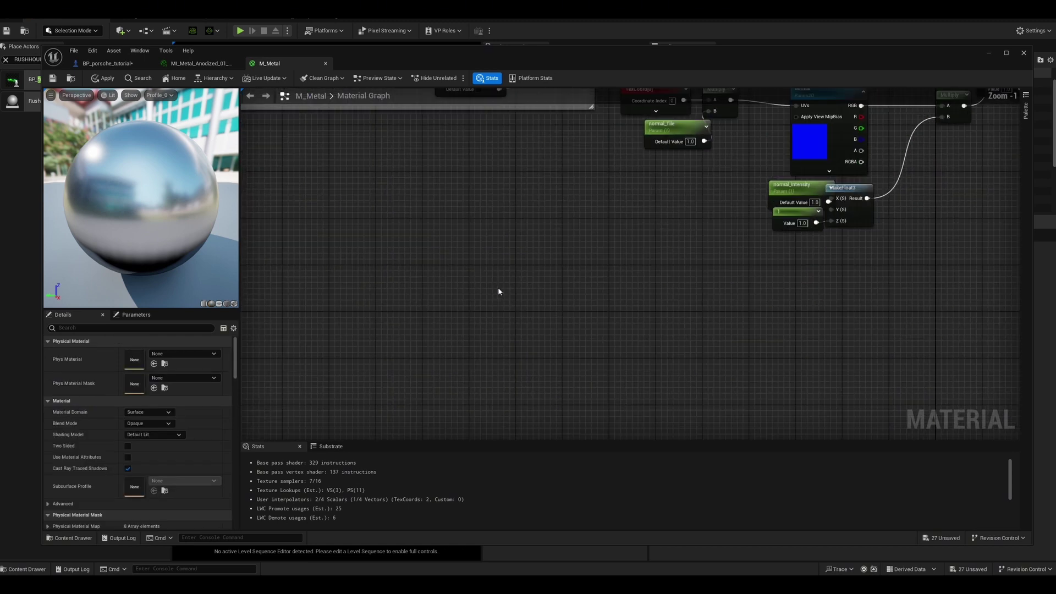
pyautogui.scroll(-5, 498, 287)
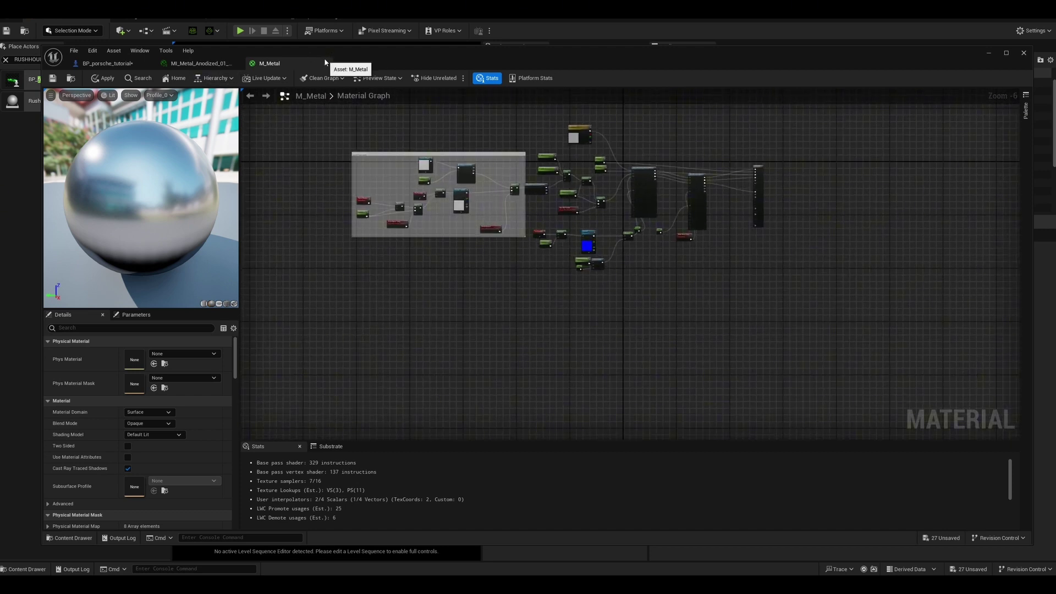
# - Return to BP_porsche_tutorial, assign M_mirror_Inst from the Materials folder to Element 14 of the body mesh, and check the car
pyautogui.click(110, 64)
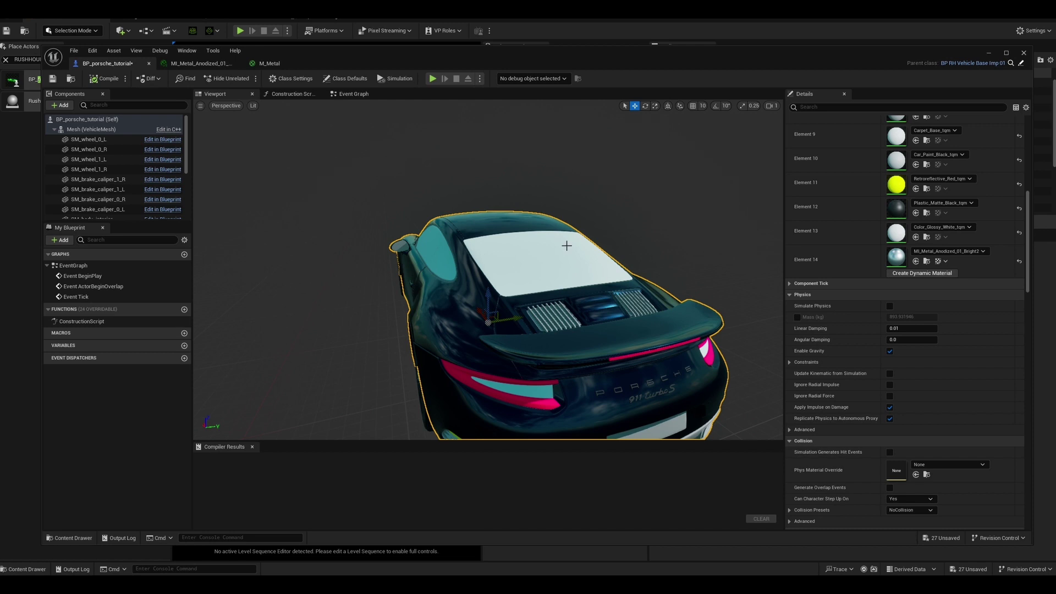
pyautogui.scroll(-5, 391, 288)
pyautogui.scroll(5, 391, 289)
pyautogui.scroll(-1, 856, 252)
pyautogui.scroll(1, 856, 253)
pyautogui.click(925, 261)
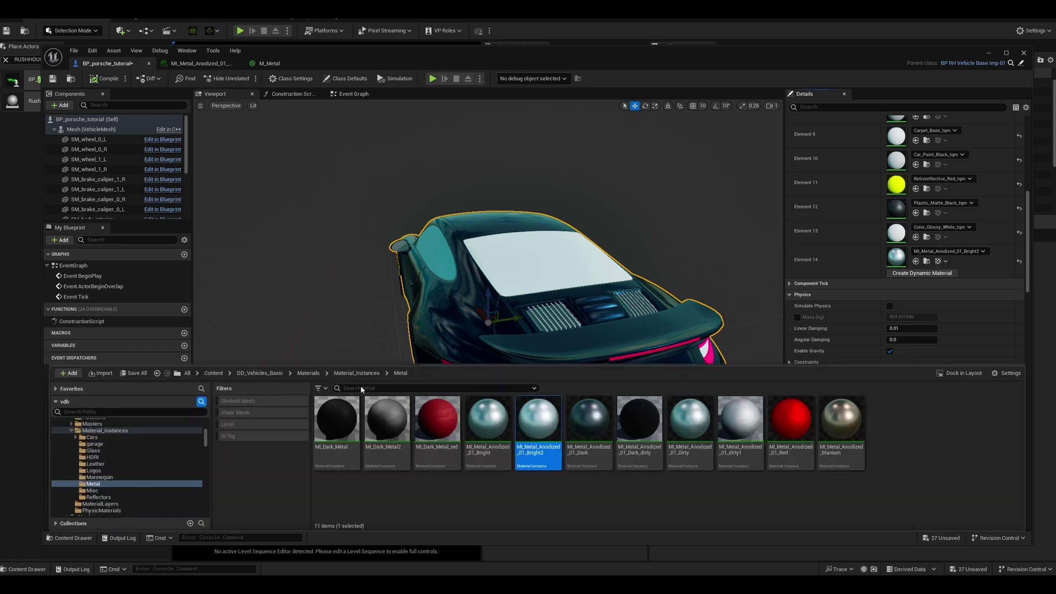
pyautogui.scroll(2, 107, 471)
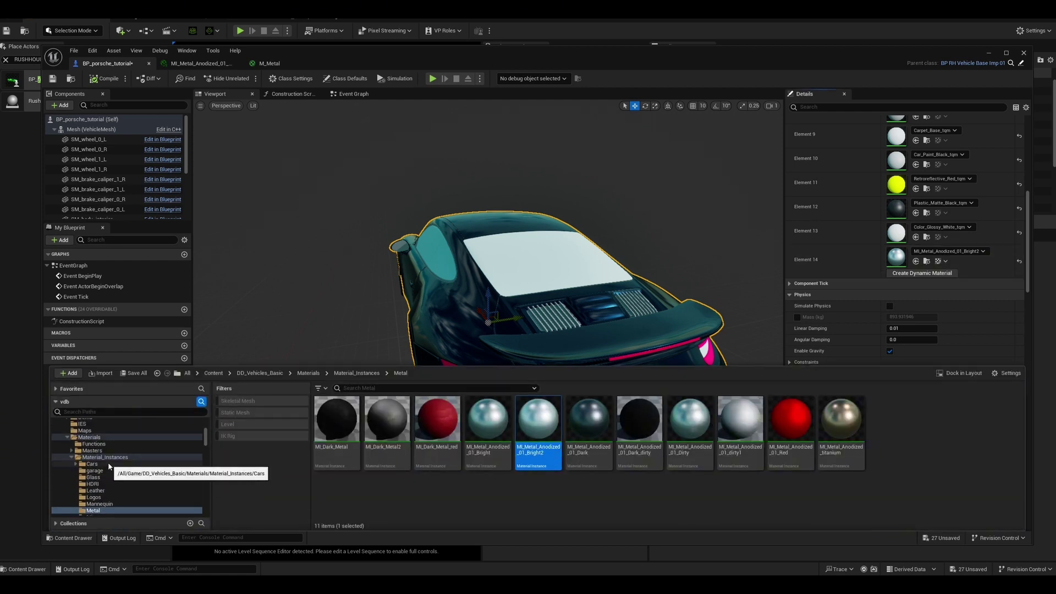
pyautogui.scroll(-10, 117, 443)
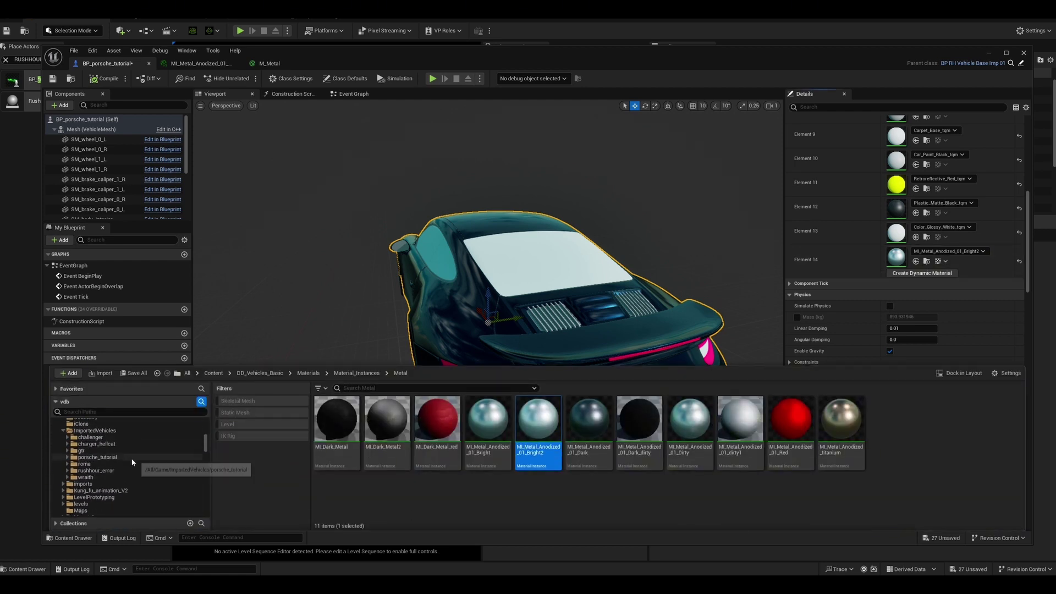
pyautogui.click(135, 451)
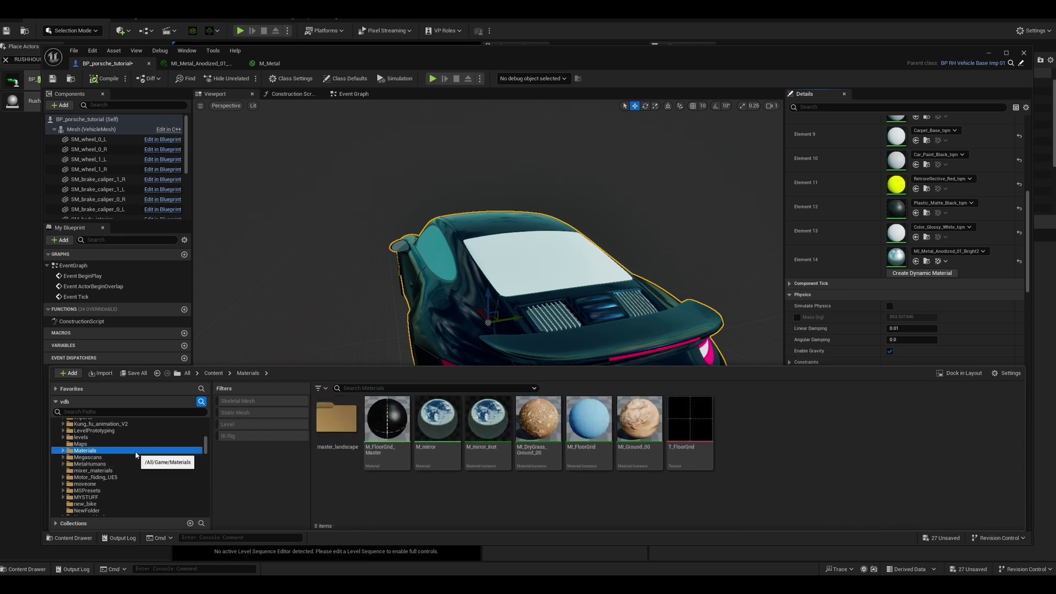
pyautogui.click(487, 420)
pyautogui.moveTo(416, 328); pyautogui.dragTo(934, 257)
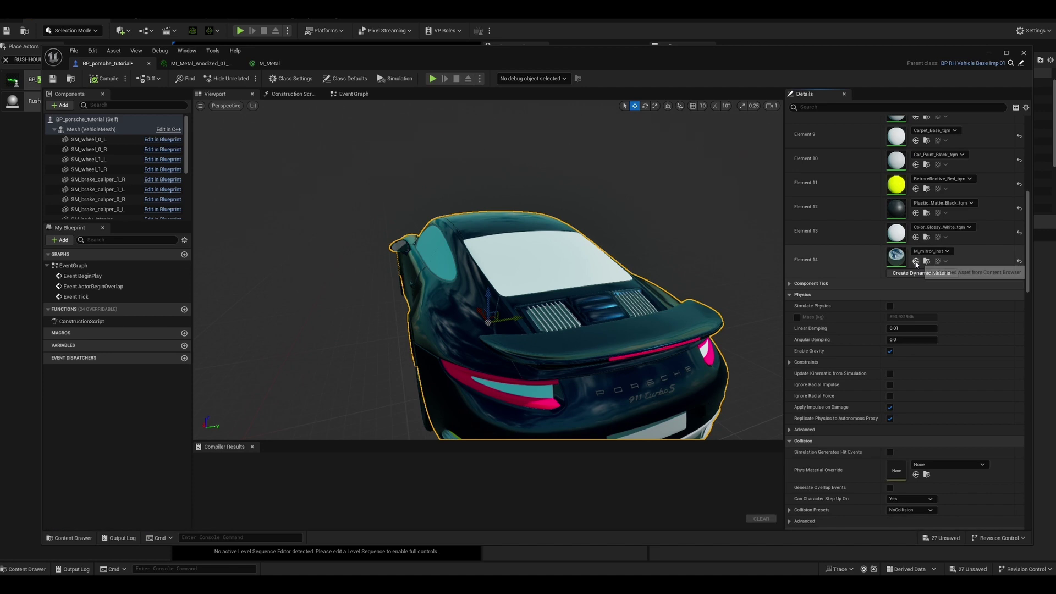
pyautogui.scroll(5, 369, 246)
pyautogui.scroll(-3, 369, 246)
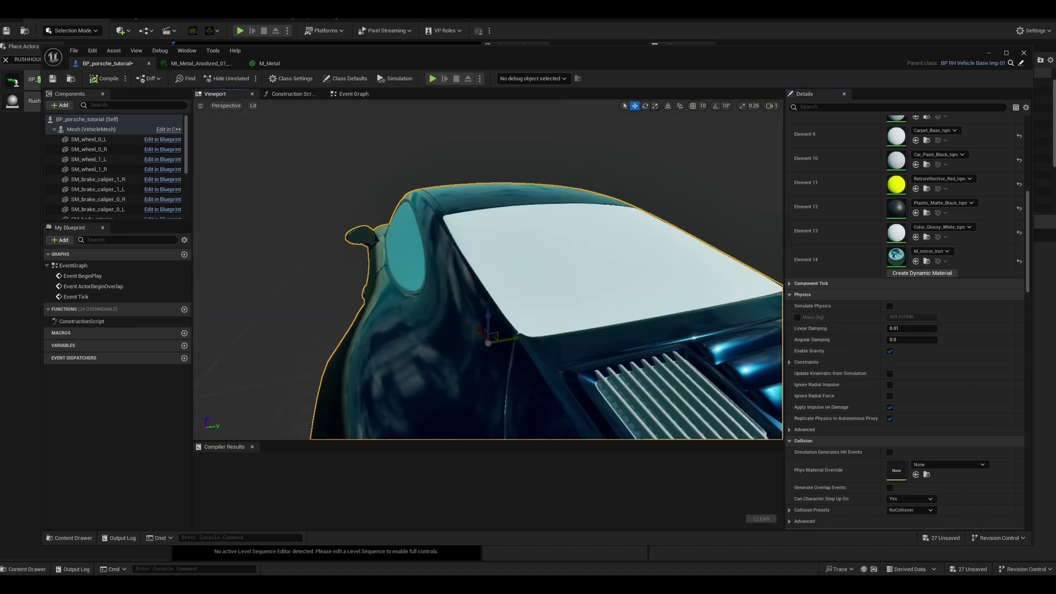
pyautogui.scroll(2, 488, 269)
pyautogui.moveTo(363, 238); pyautogui.dragTo(544, 232, button='right')
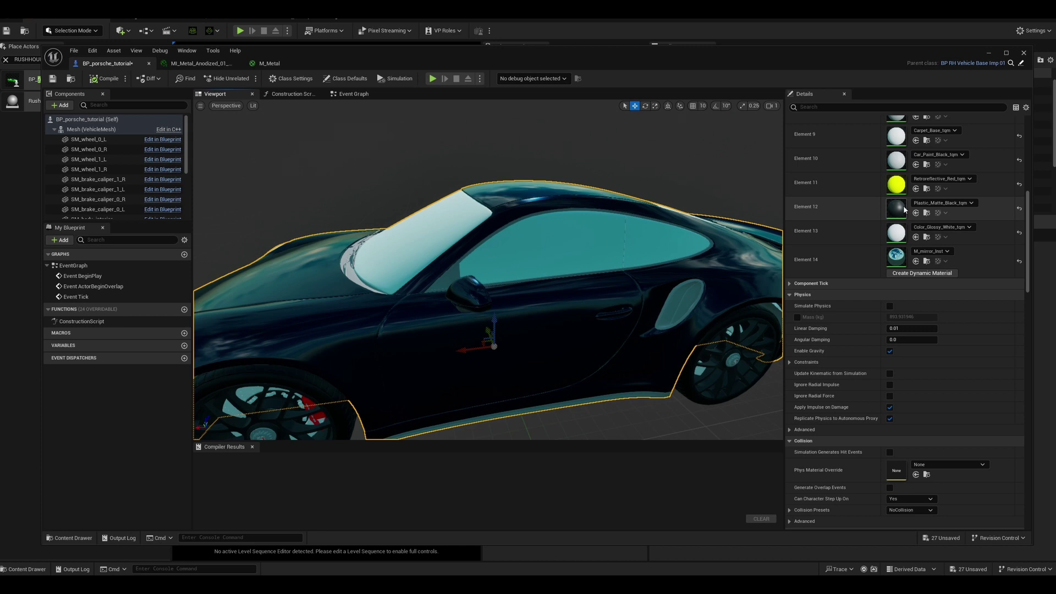
# - Assign the M_mirror_Inst material instance to Element 6 of the body mesh
pyautogui.scroll(-5, 640, 228)
pyautogui.scroll(3, 641, 228)
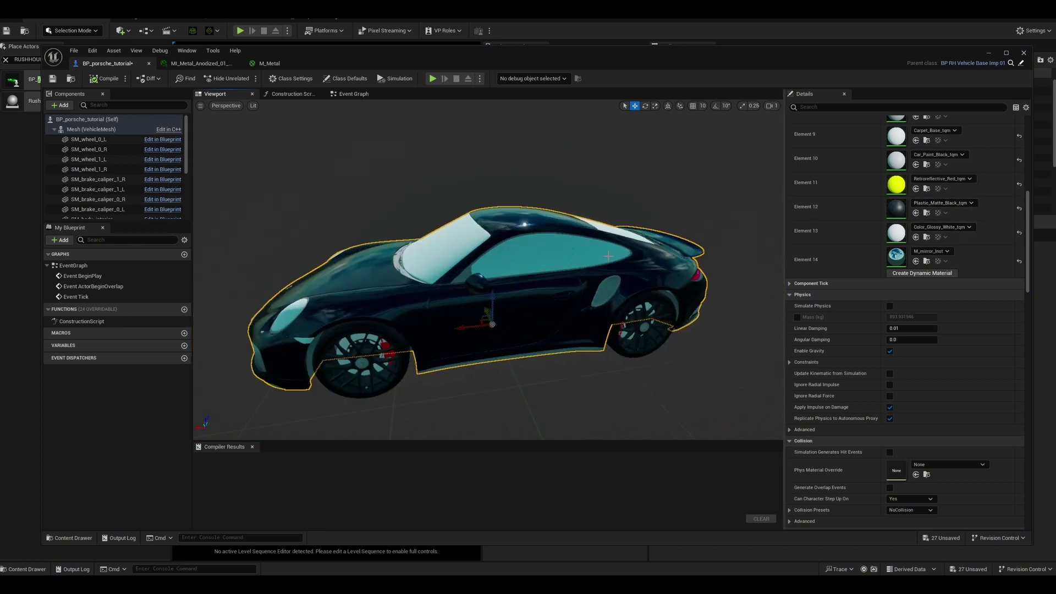
pyautogui.scroll(6, 847, 230)
pyautogui.scroll(3, 848, 230)
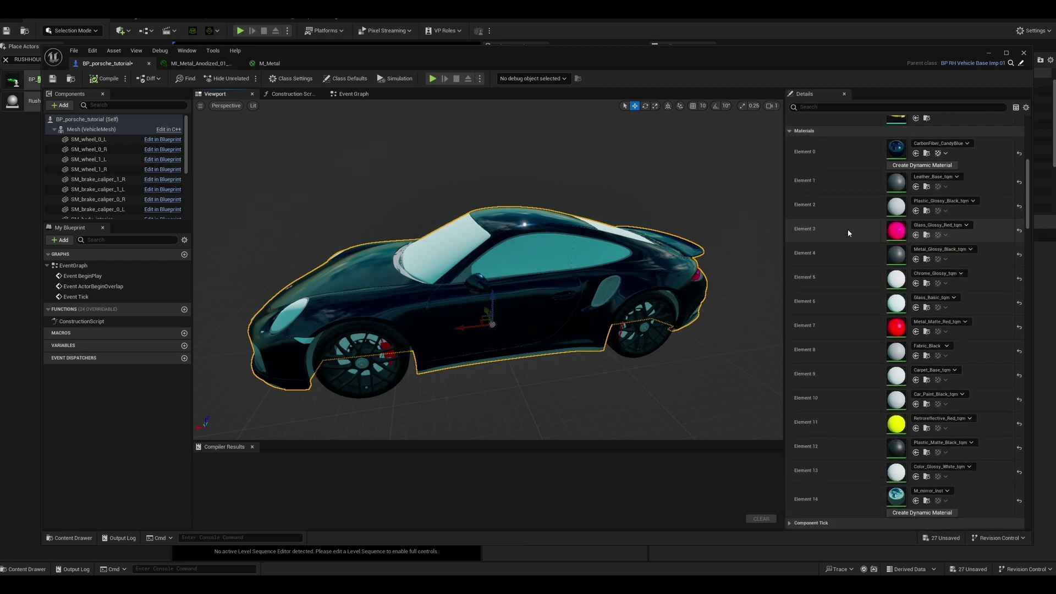
pyautogui.scroll(-1, 847, 232)
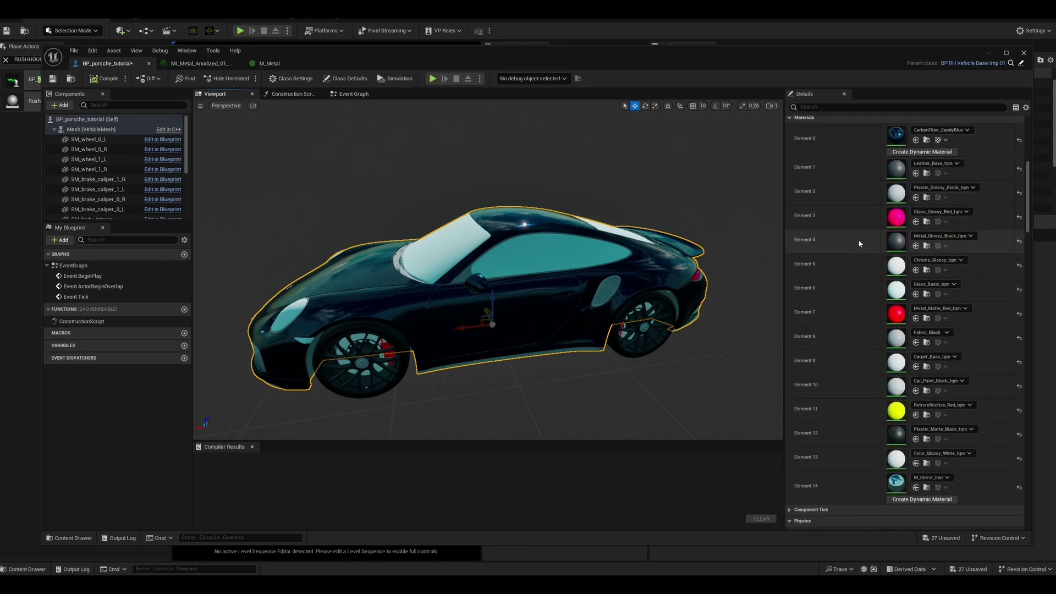
pyautogui.click(916, 294)
# - Assign MI_Glass1 from the DD_Vehicles_Basic Glass material instances to Element 6 and check the car's windows
pyautogui.click(927, 294)
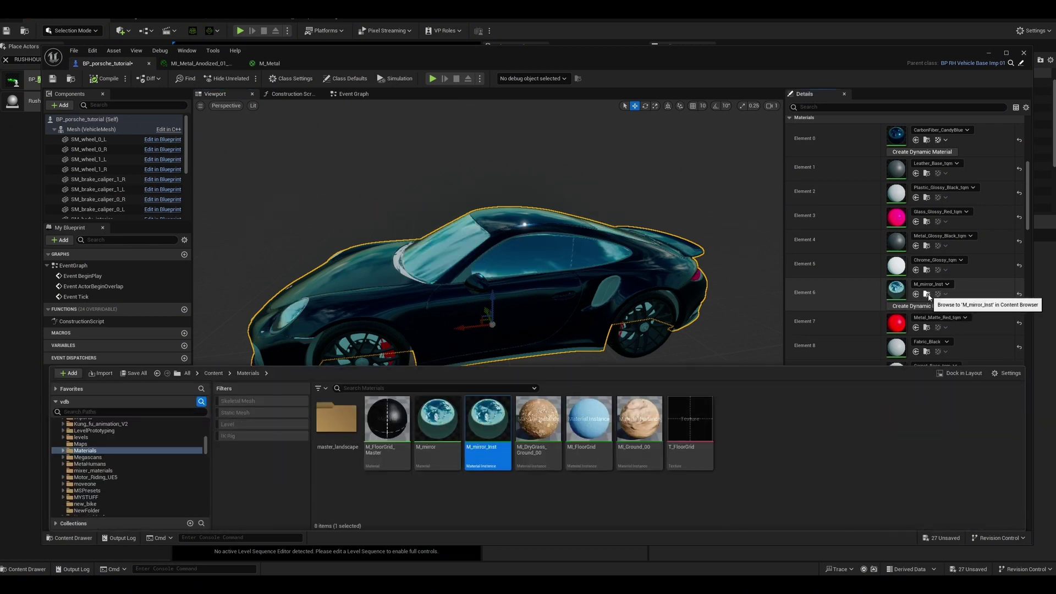
pyautogui.scroll(-2, 157, 469)
pyautogui.scroll(10, 158, 473)
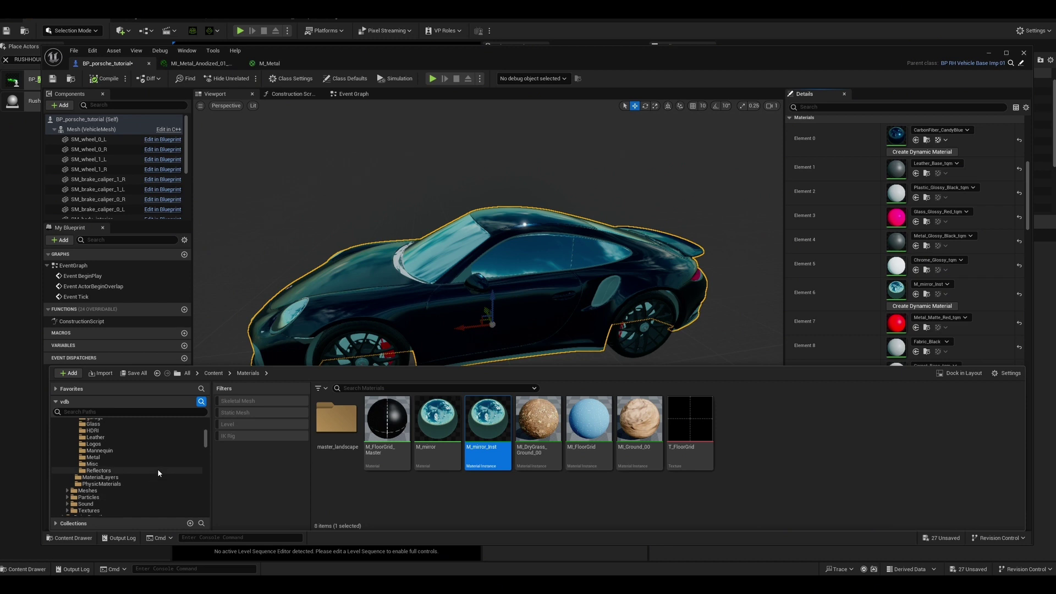
pyautogui.scroll(-3, 158, 474)
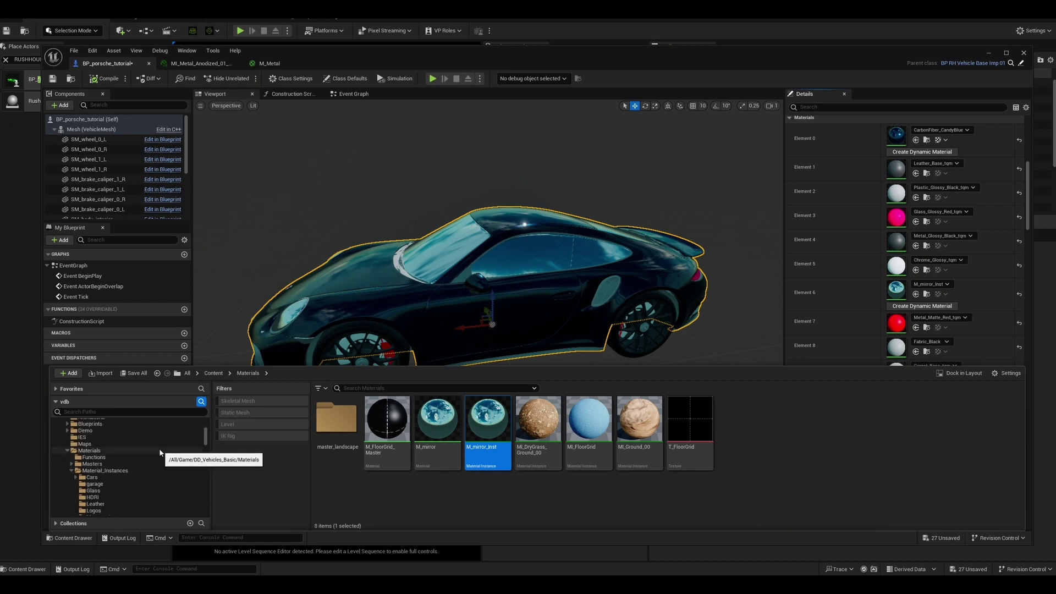
pyautogui.click(129, 490)
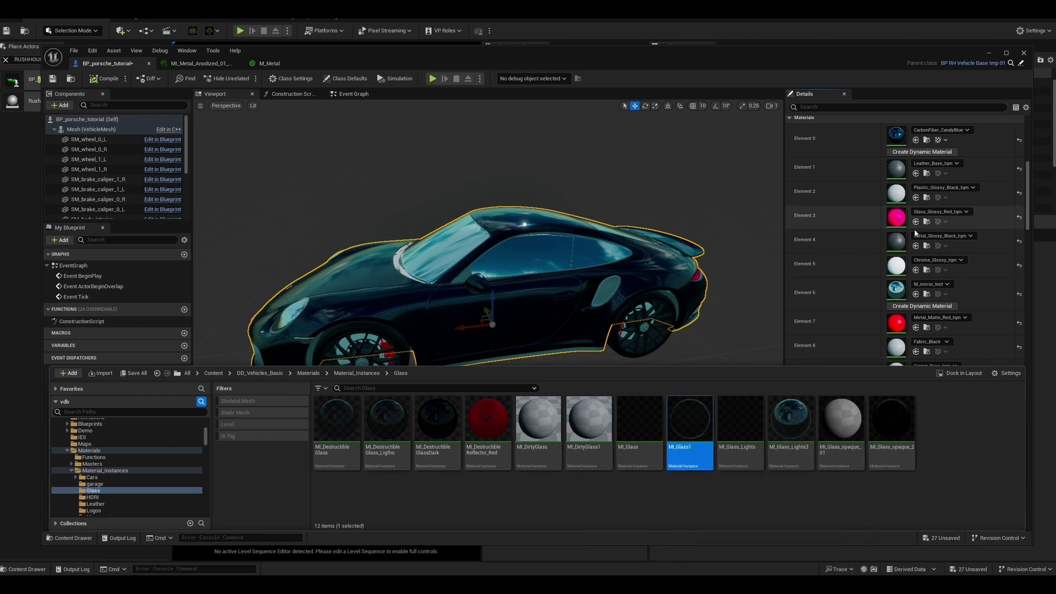
pyautogui.click(916, 295)
pyautogui.moveTo(563, 321); pyautogui.dragTo(457, 323)
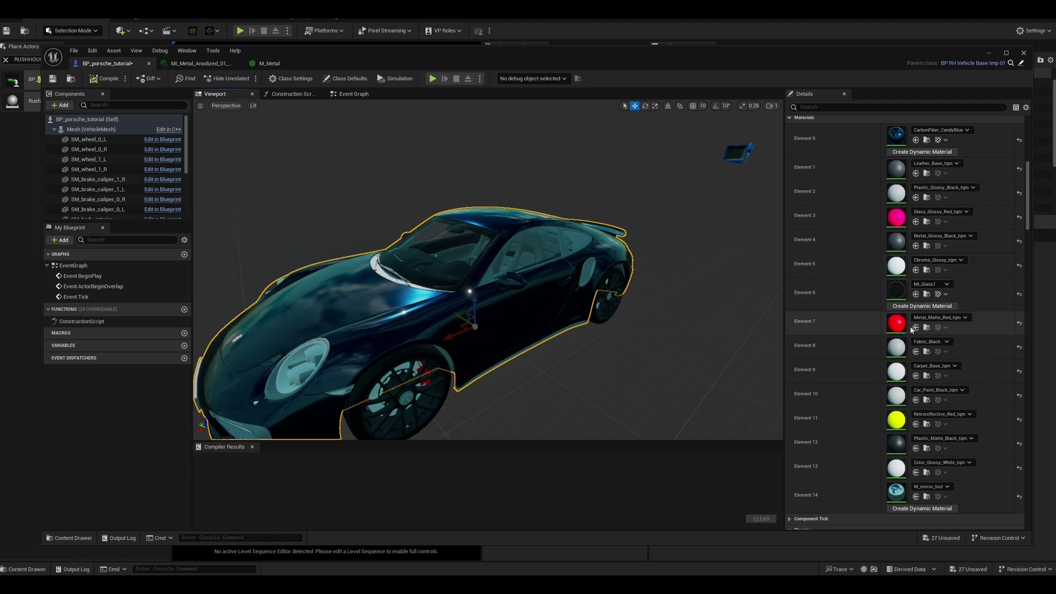
# - Assign MI_DestructibleReflector_Red to Element 4 of the body mesh and check which interior parts it covers
pyautogui.hotkey('ctrl', 'space')
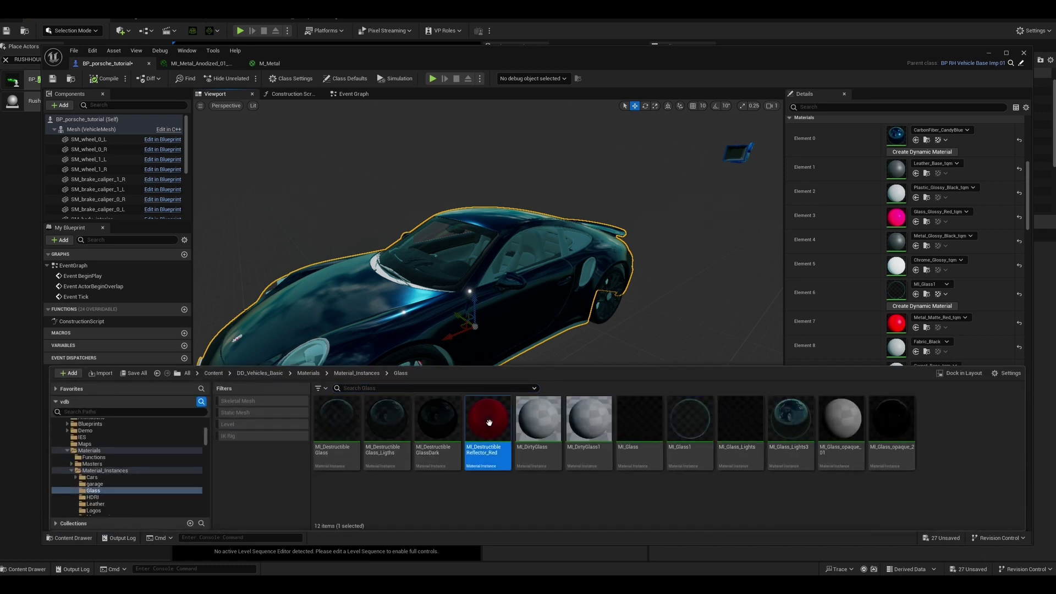
pyautogui.hotkey('ctrl', 'space')
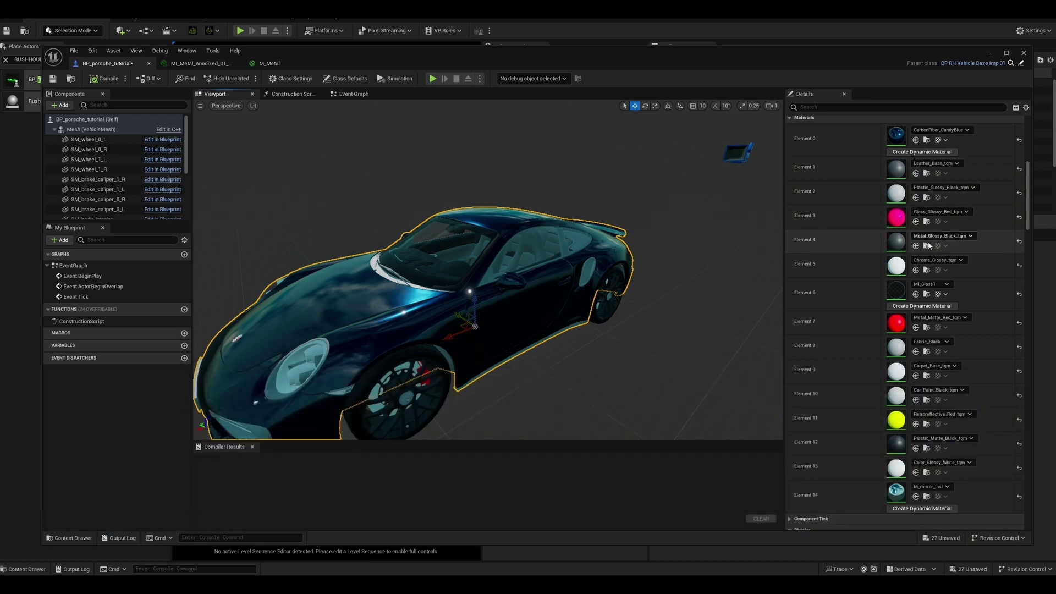
pyautogui.click(915, 246)
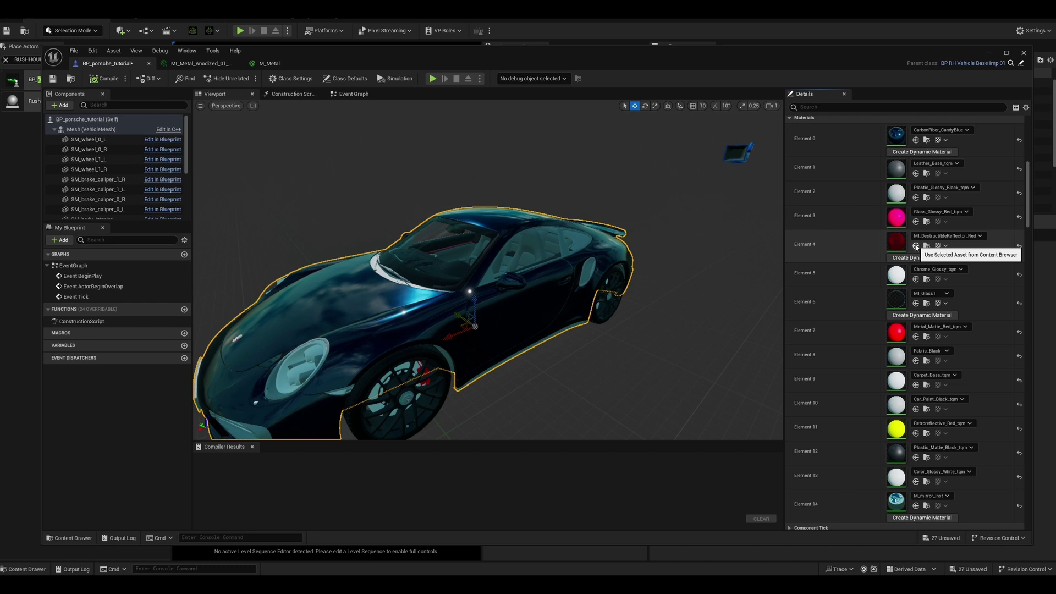
pyautogui.scroll(10, 547, 234)
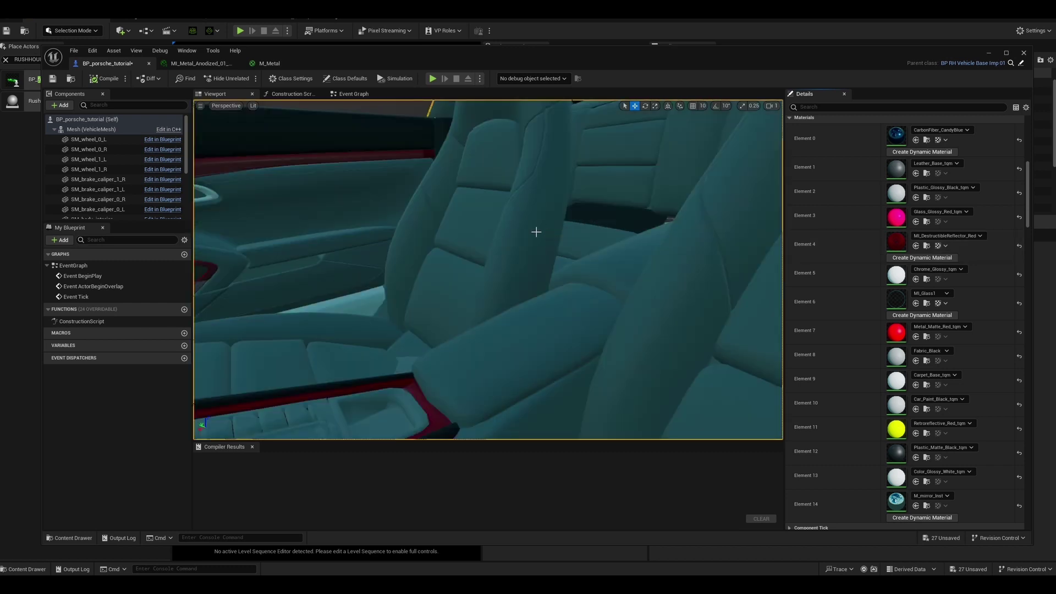
pyautogui.moveTo(536, 232); pyautogui.dragTo(437, 231, button='right')
pyautogui.scroll(1, 532, 226)
pyautogui.press('s')
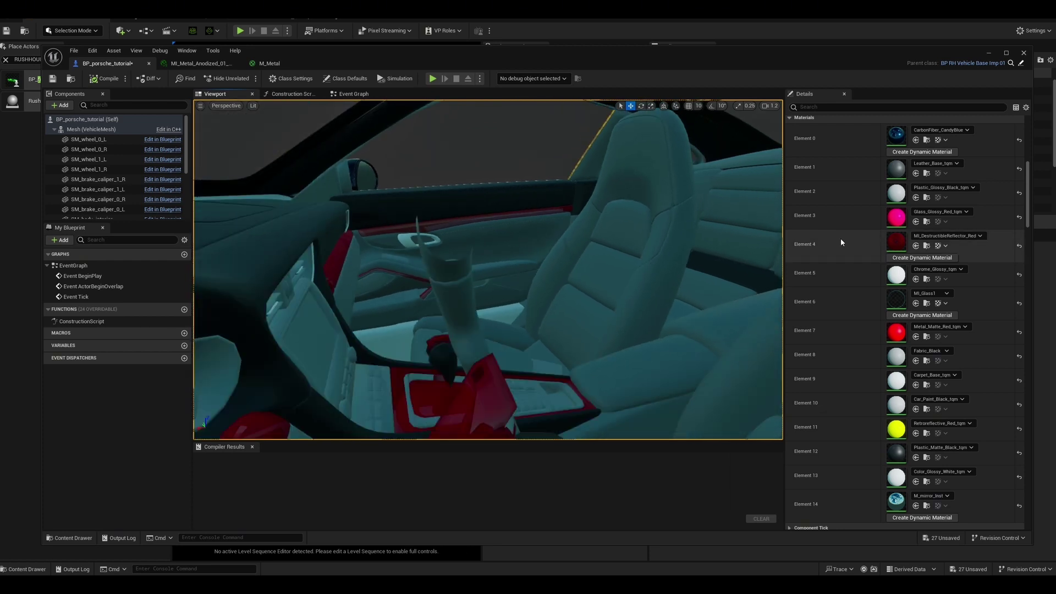
# - Assign MI_Metal_Anodized_01_Red from the Metal material instances folder to Element 4 of the body mesh
pyautogui.click(926, 245)
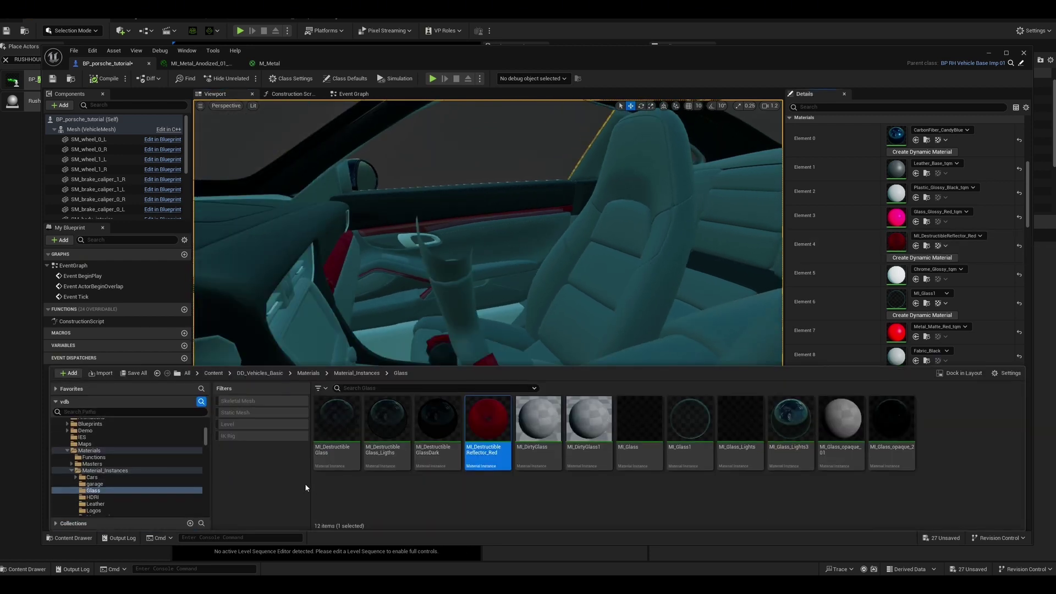
pyautogui.scroll(-3, 109, 486)
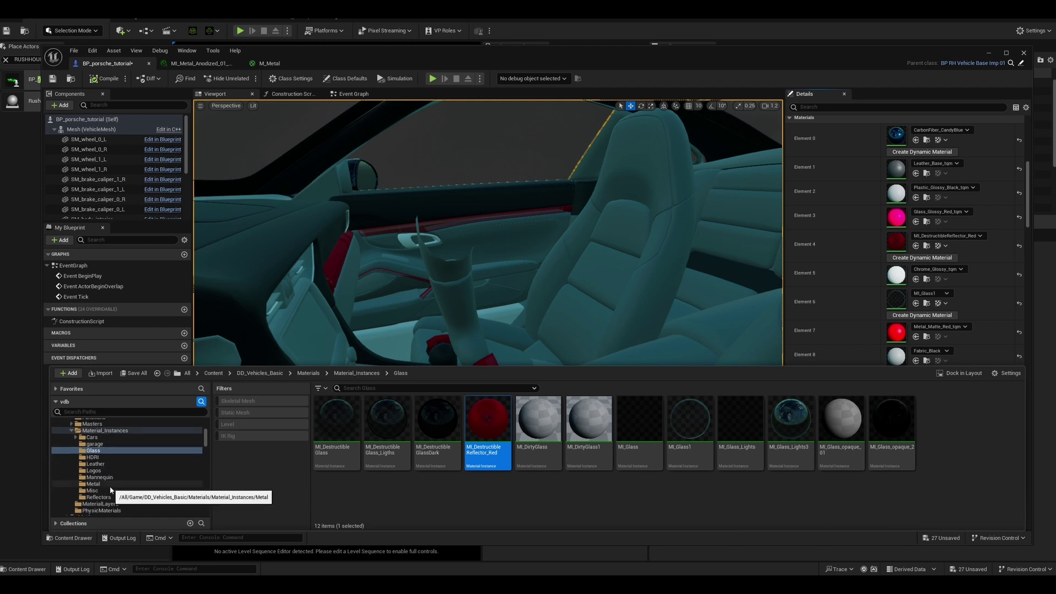
pyautogui.click(110, 485)
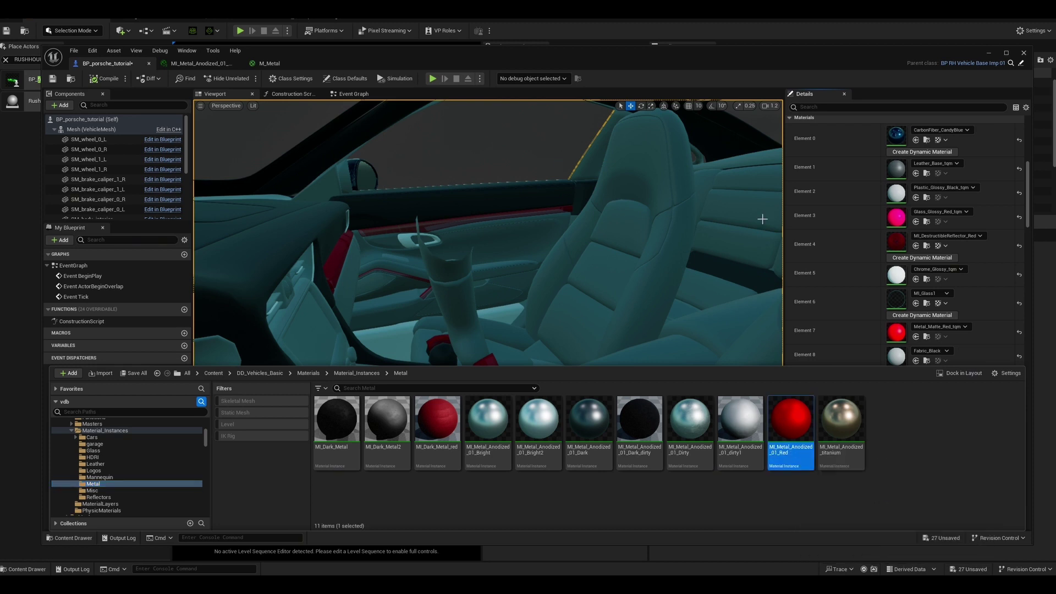
pyautogui.click(916, 245)
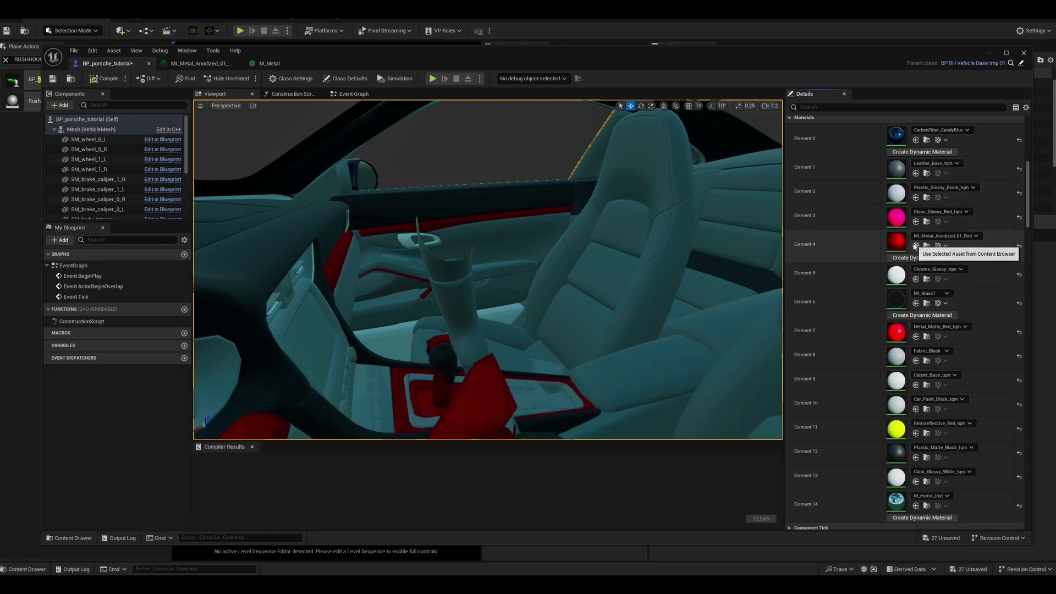
# - Apply the same MI_Metal_Anodized_01_Red material instance to Element 1 of the body mesh
pyautogui.scroll(-10, 566, 270)
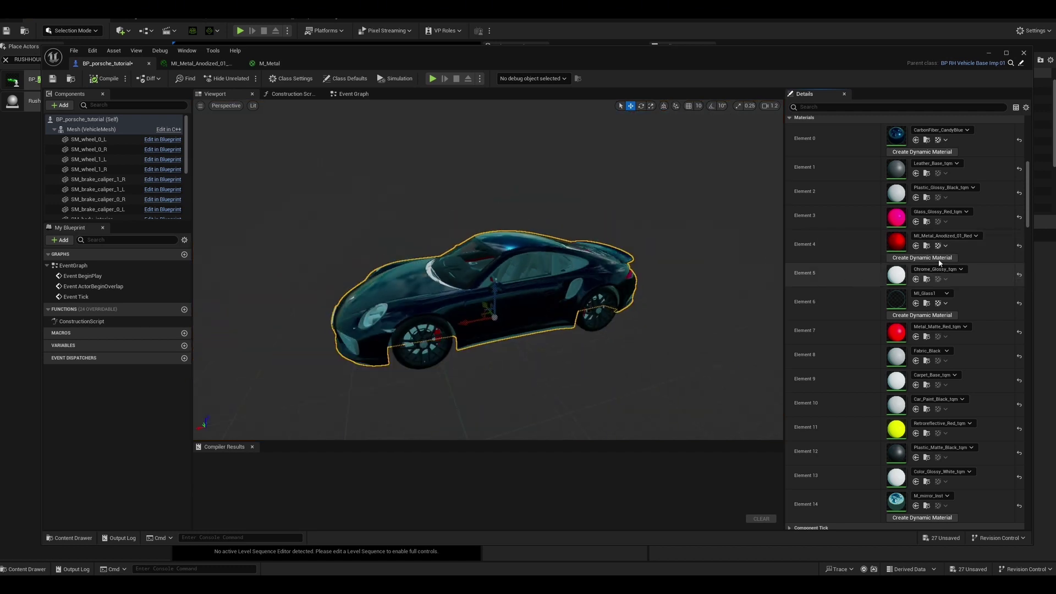
pyautogui.click(917, 174)
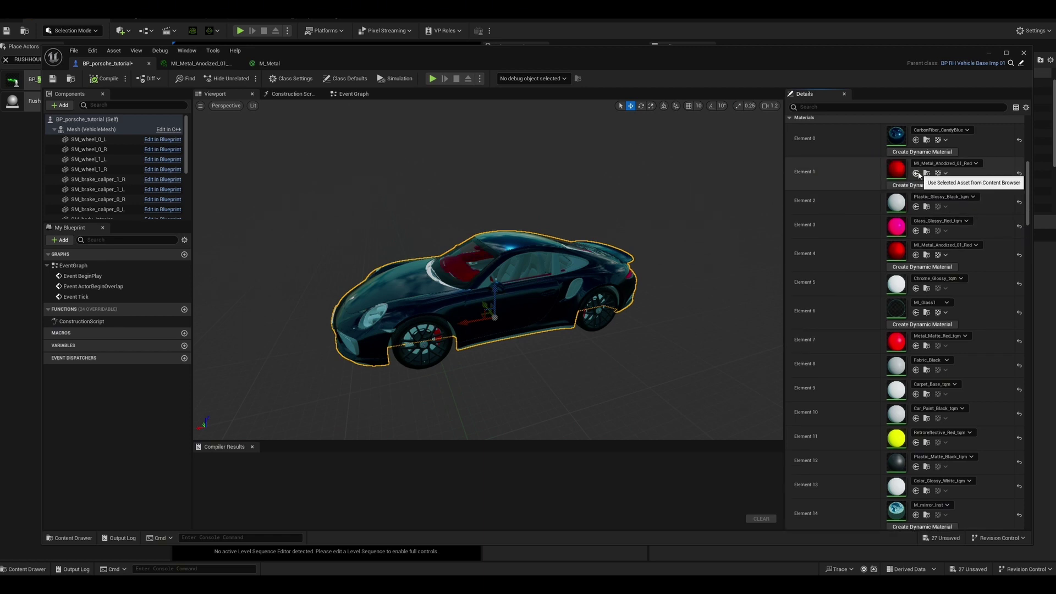
# - Assign MI_Leather_07_Tan_Light1 from the Leather material instances folder to Element 1 of the body mesh
pyautogui.scroll(8, 528, 278)
pyautogui.scroll(-2, 528, 279)
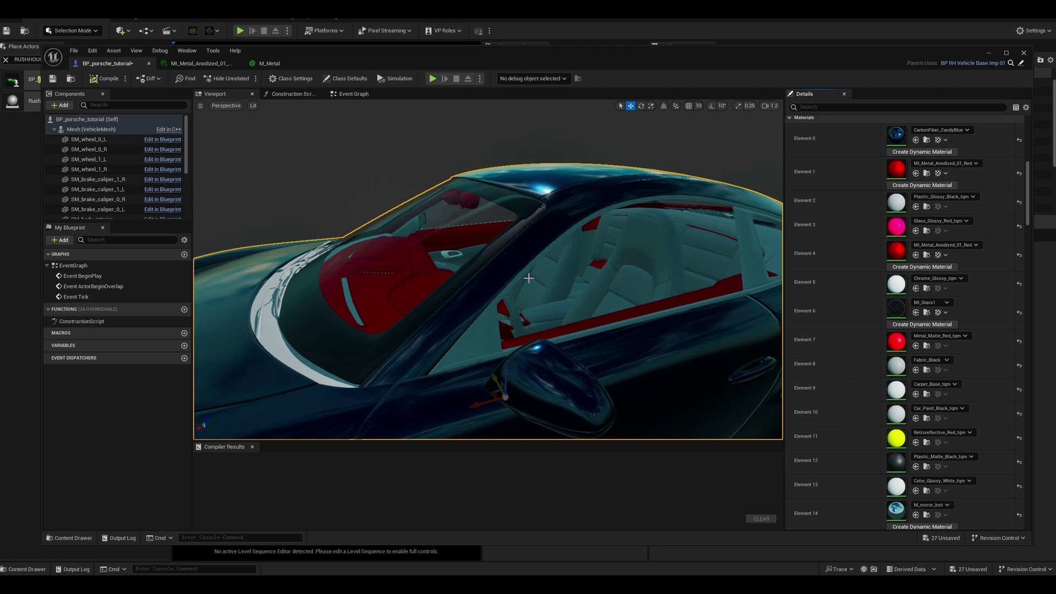
pyautogui.click(926, 173)
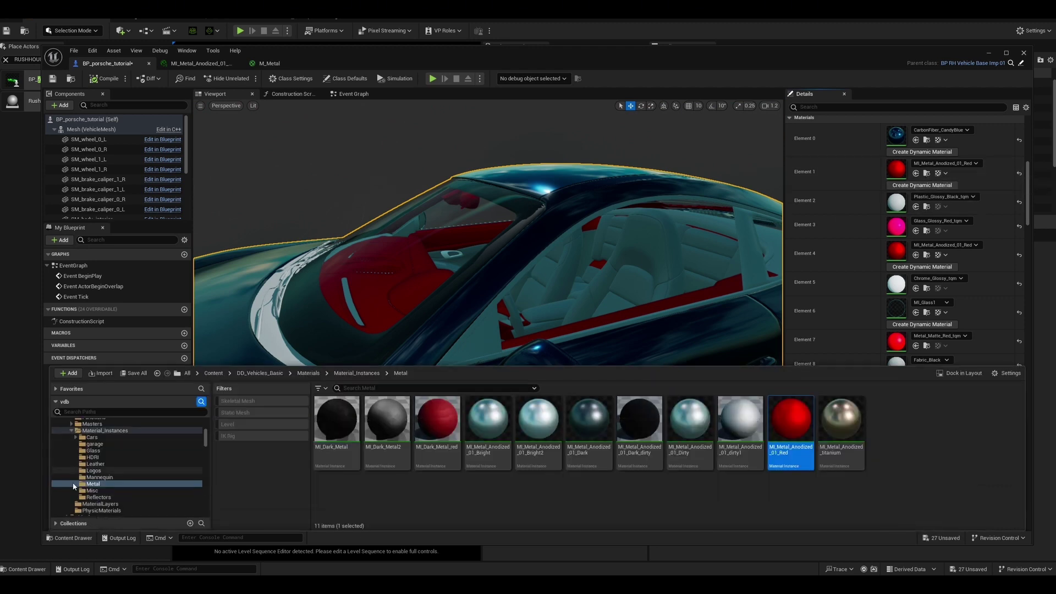
pyautogui.click(96, 464)
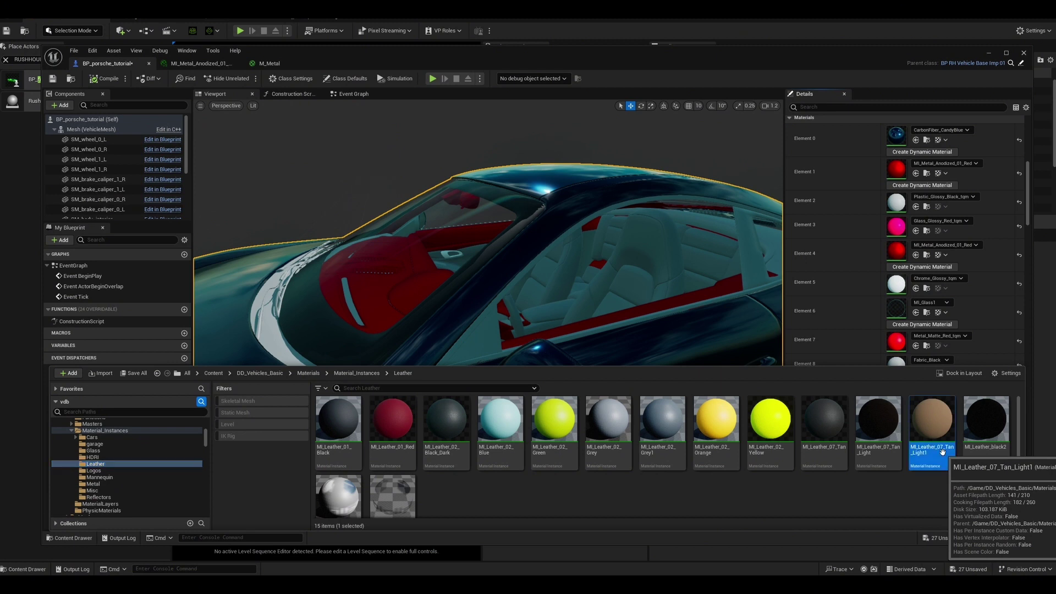
pyautogui.click(916, 174)
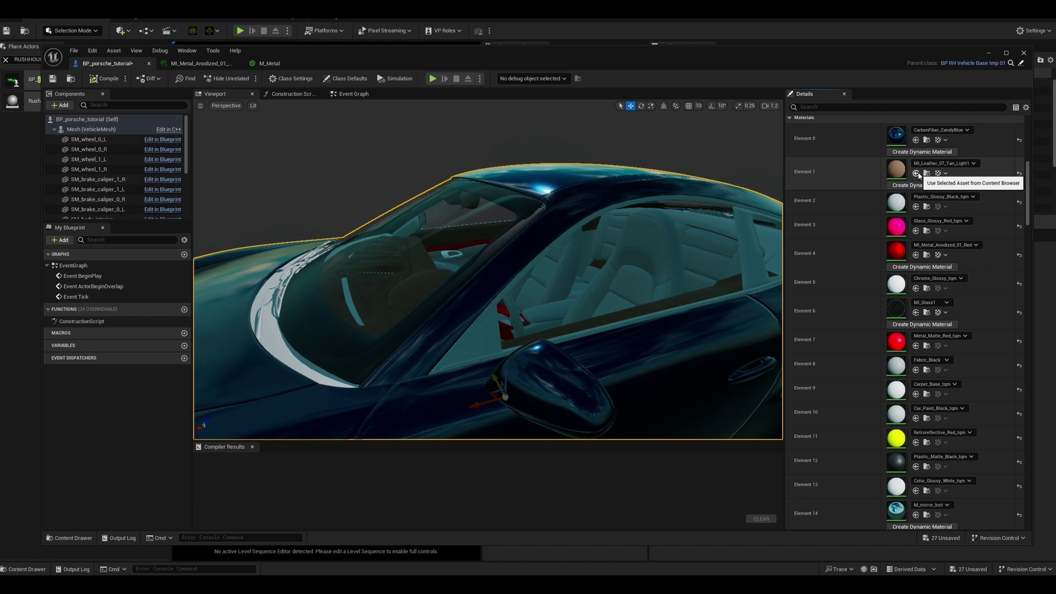
# - Assign MI_Leather_07_Tan_Light from the Leather material instances to Element 1 and Element 2 of the body mesh
pyautogui.hotkey('ctrl', 'space')
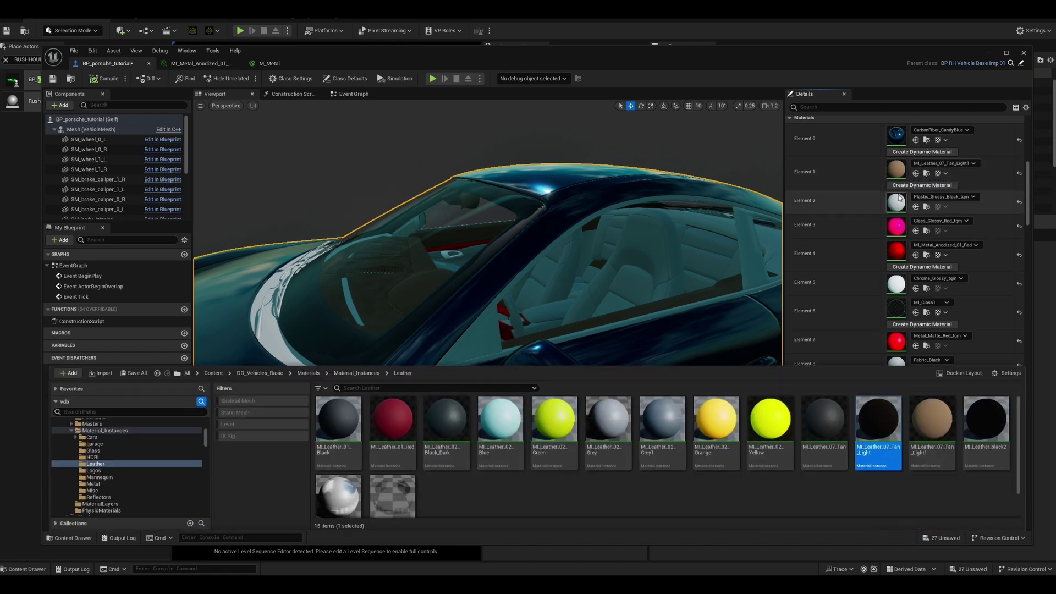
pyautogui.click(916, 173)
pyautogui.scroll(-5, 632, 303)
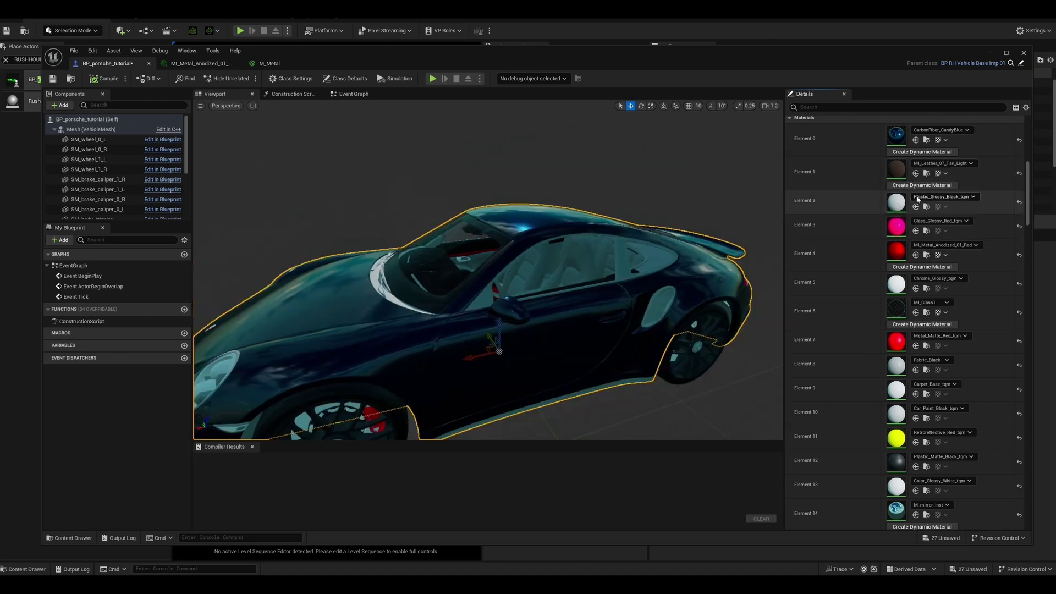
pyautogui.click(916, 208)
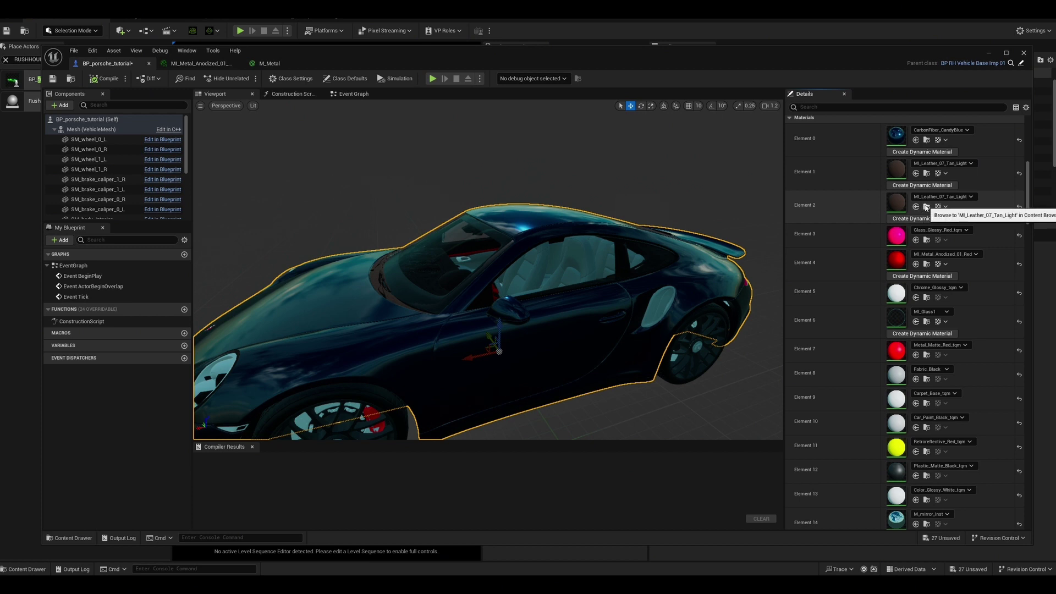
# - Assign MI_Metal_Anodized_01_Dark from the Metal material instances folder to Element 2 and check the windshield and window trim
pyautogui.click(925, 207)
pyautogui.click(102, 486)
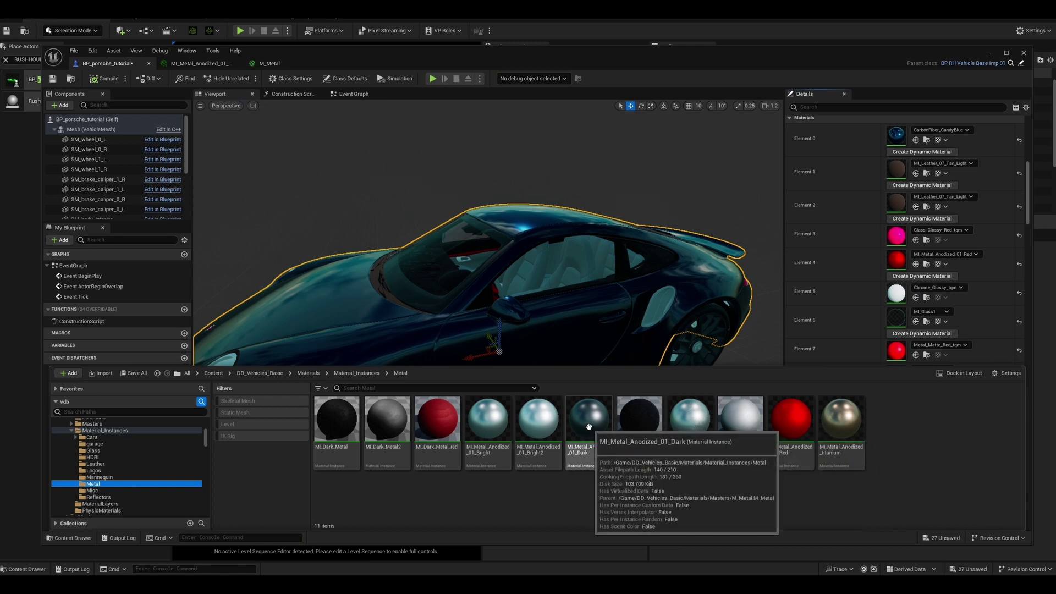
pyautogui.click(588, 426)
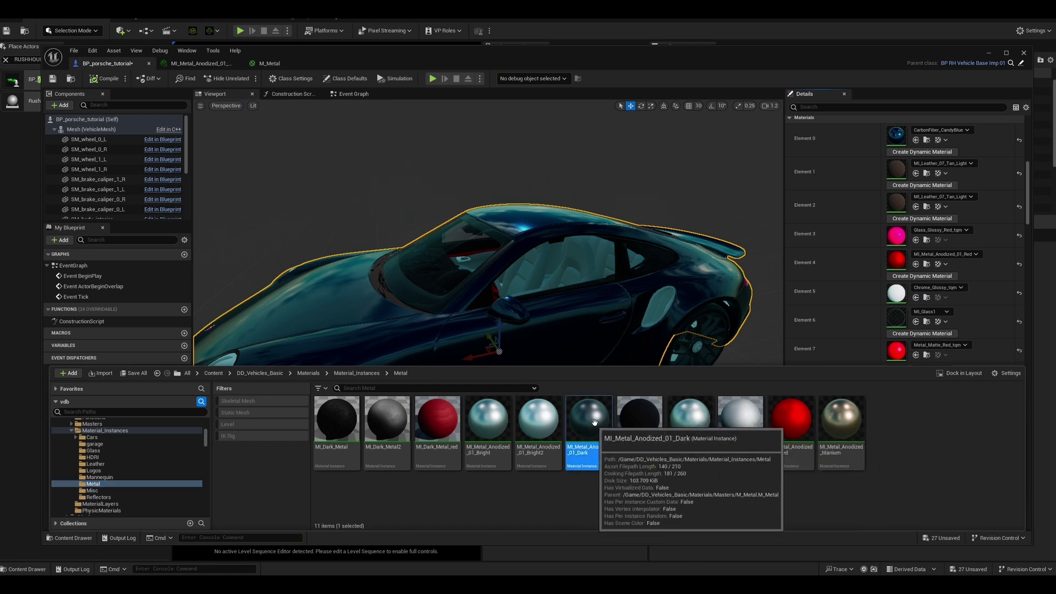
pyautogui.click(915, 207)
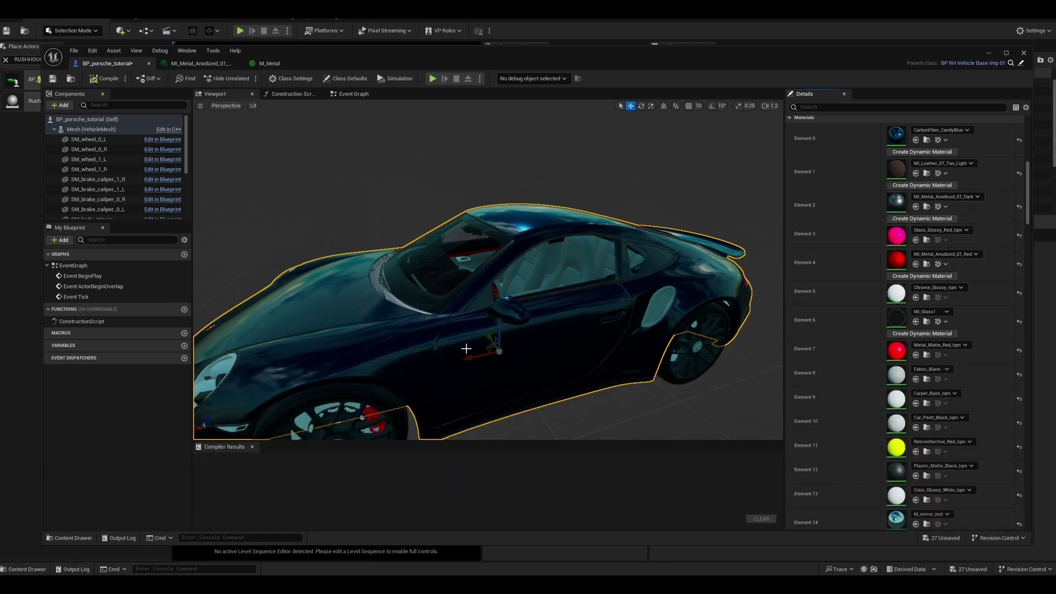
pyautogui.scroll(-3, 467, 349)
pyautogui.scroll(6, 471, 346)
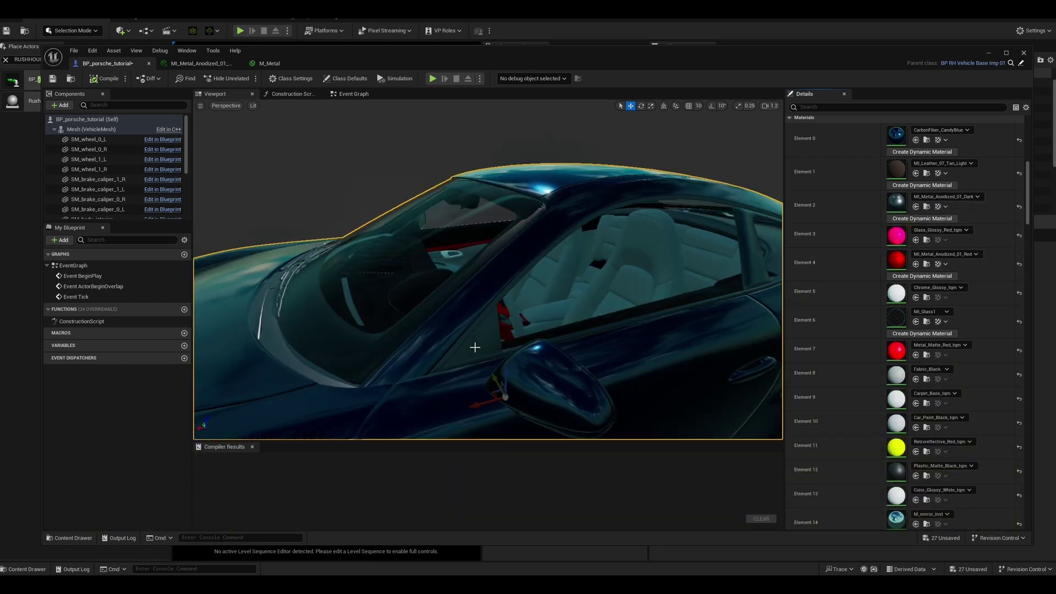
pyautogui.scroll(-3, 474, 347)
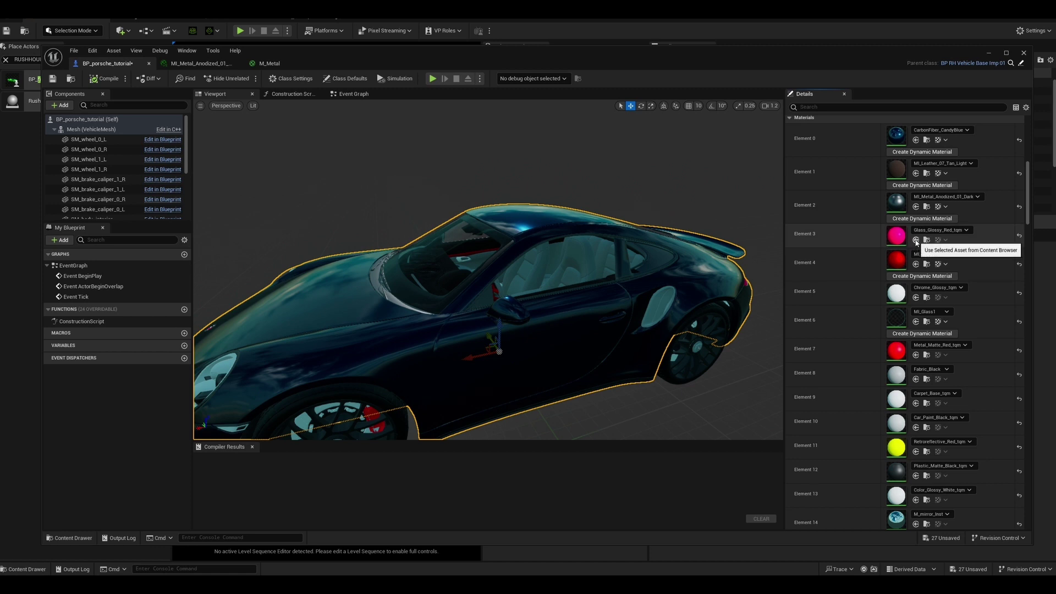
# - Try MI_Metal_Anodized_01_Dark on Element 3, settle on Element 4's MI_Metal_Anodized_01_Red for it, and check the car's side
pyautogui.click(916, 240)
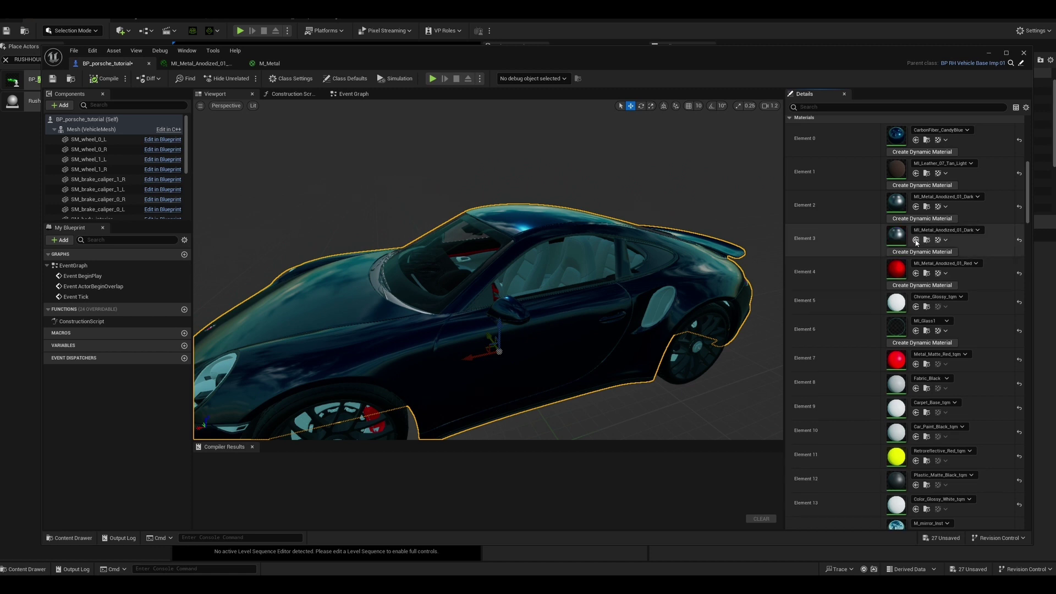
pyautogui.click(926, 240)
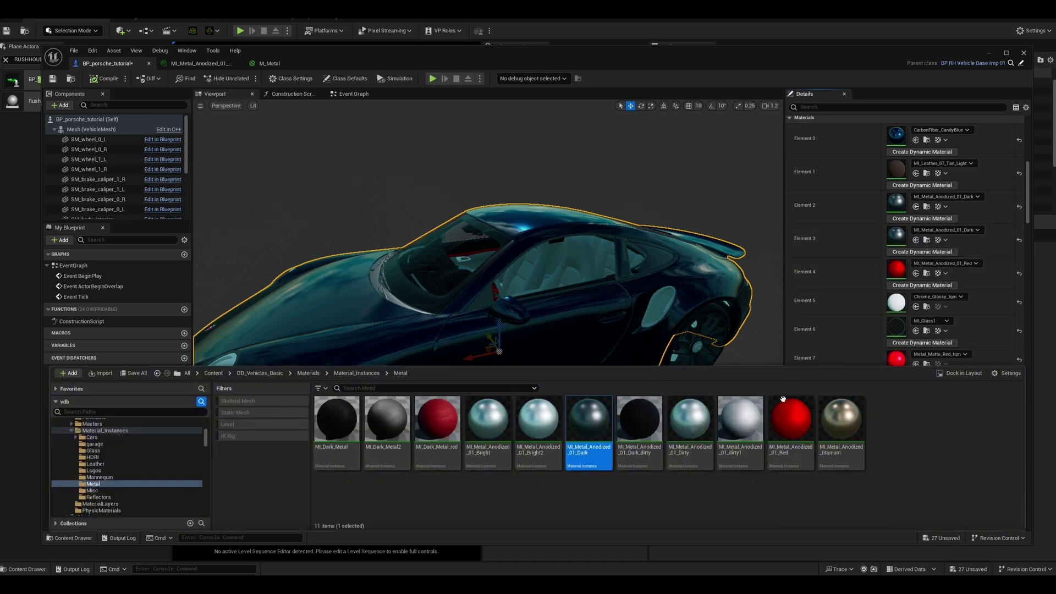
pyautogui.click(926, 273)
pyautogui.click(916, 240)
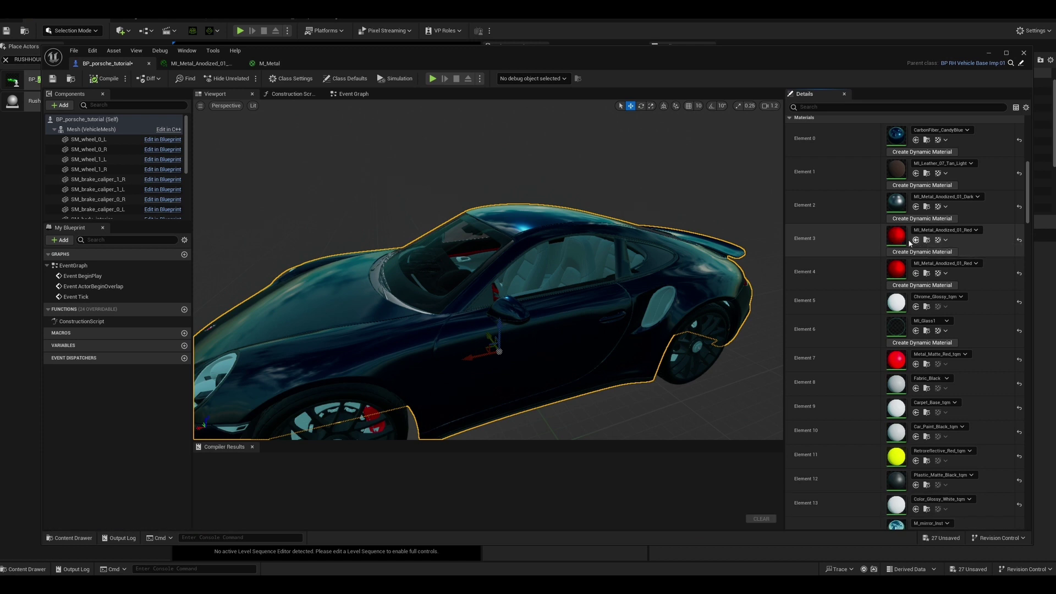
pyautogui.keyDown('alt'); pyautogui.moveTo(739, 303); pyautogui.dragTo(653, 246); pyautogui.keyUp('alt')
# - Assign MI_Metal_Anodized_01_Dirty to Element 4 and inspect the car from outside and through the side window
pyautogui.click(926, 273)
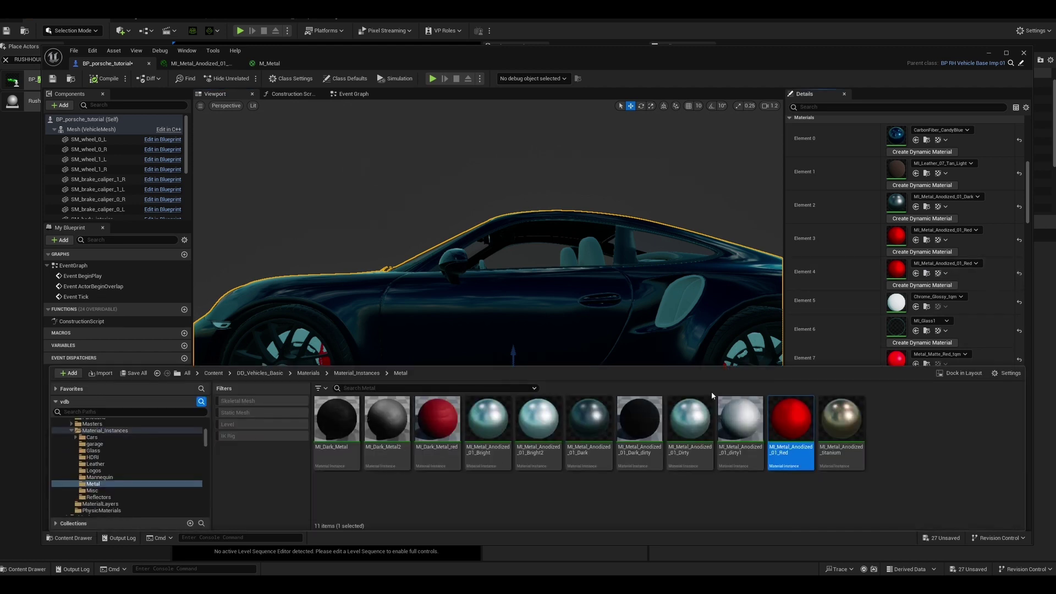
pyautogui.click(850, 286)
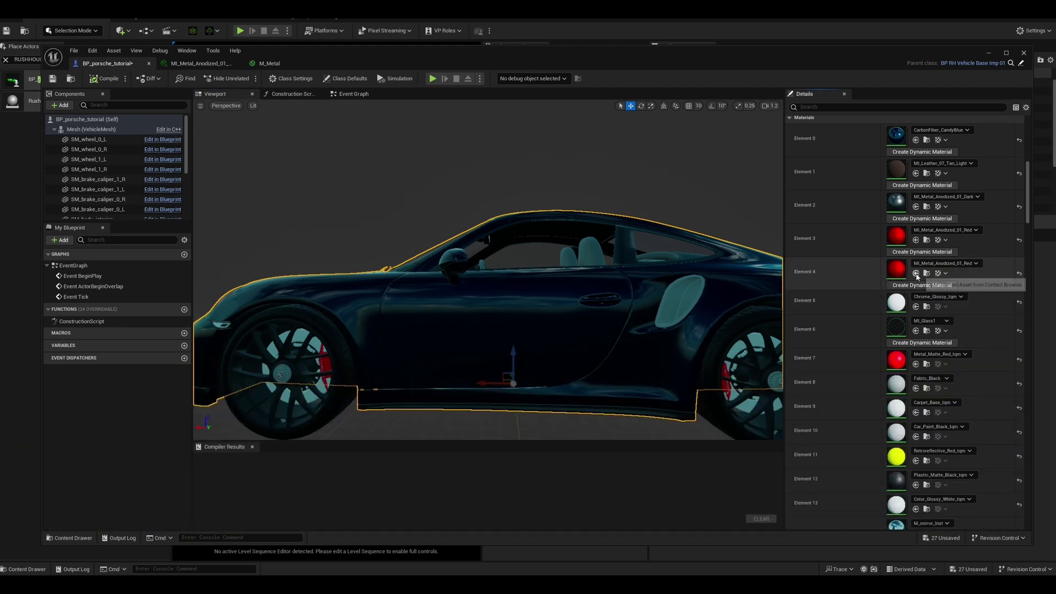
pyautogui.scroll(-5, 627, 356)
pyautogui.moveTo(627, 356)
pyautogui.keyDown('alt'); pyautogui.mouseDown()
pyautogui.moveTo(489, 361)
pyautogui.moveTo(616, 363)
pyautogui.moveTo(639, 350)
pyautogui.mouseUp(); pyautogui.keyUp('alt')
pyautogui.scroll(-6, 639, 350)
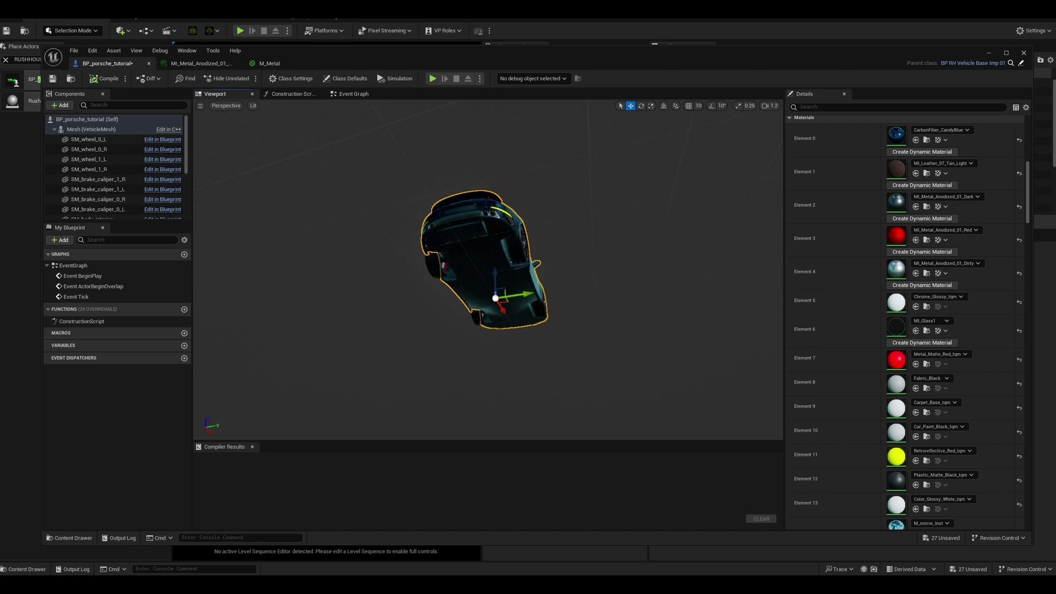
pyautogui.keyDown('alt'); pyautogui.moveTo(522, 308); pyautogui.dragTo(615, 347); pyautogui.keyUp('alt')
pyautogui.scroll(5, 505, 268)
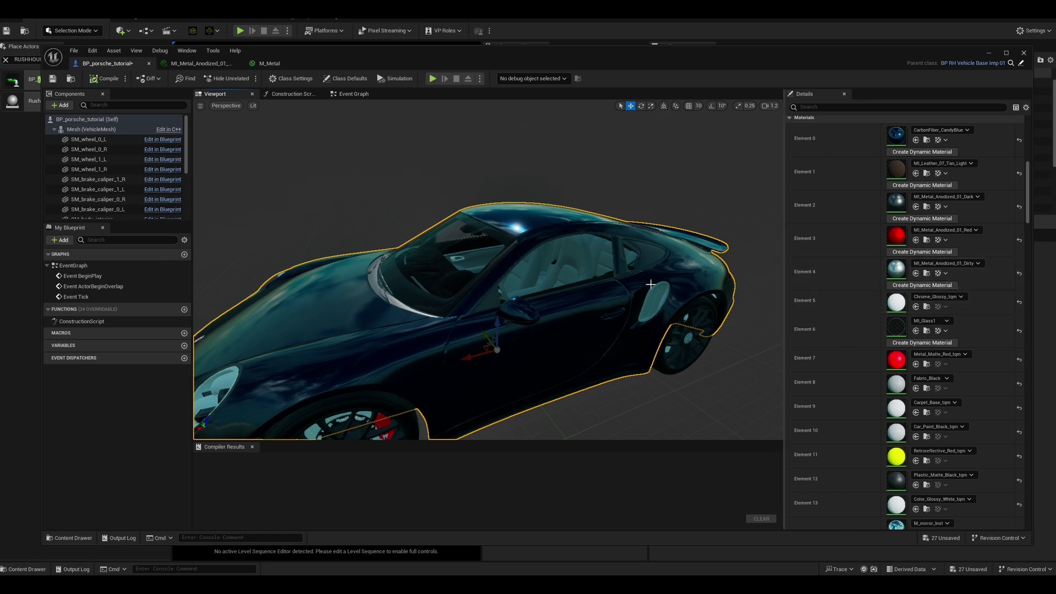
pyautogui.scroll(3, 580, 289)
pyautogui.keyDown('alt'); pyautogui.moveTo(594, 289); pyautogui.dragTo(461, 283); pyautogui.keyUp('alt')
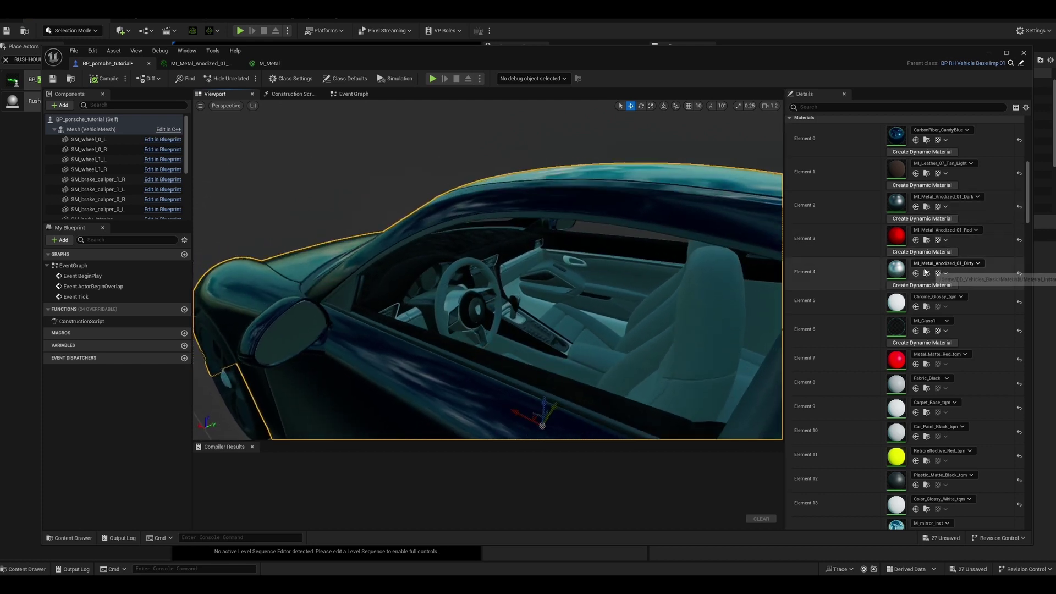
# - Set Element 4 of the body mesh back to MI_Metal_Anodized_01_Red
pyautogui.click(923, 265)
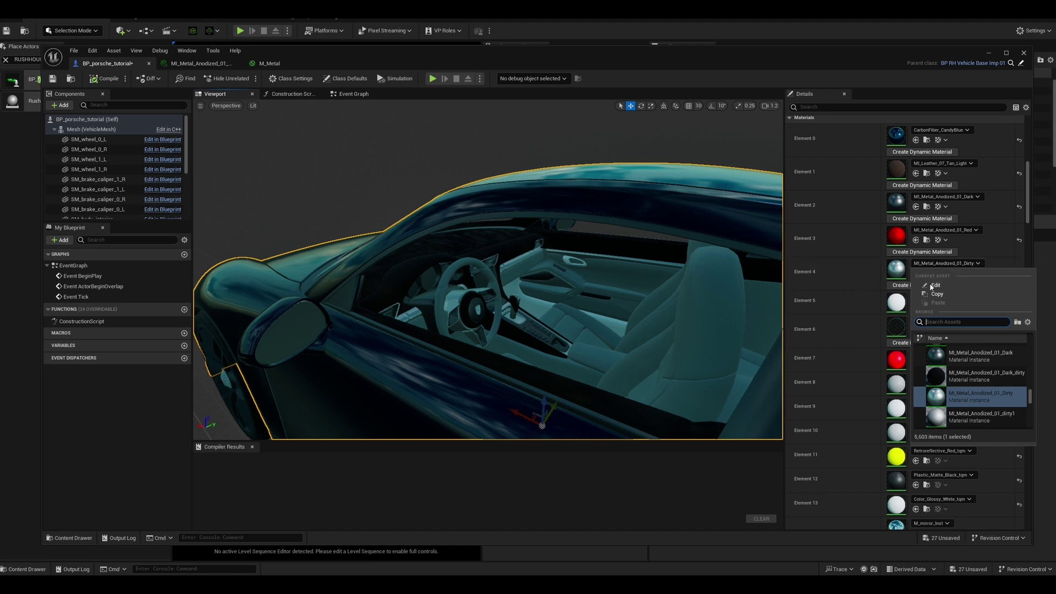
pyautogui.scroll(-2, 954, 377)
pyautogui.scroll(-1, 968, 370)
pyautogui.click(968, 368)
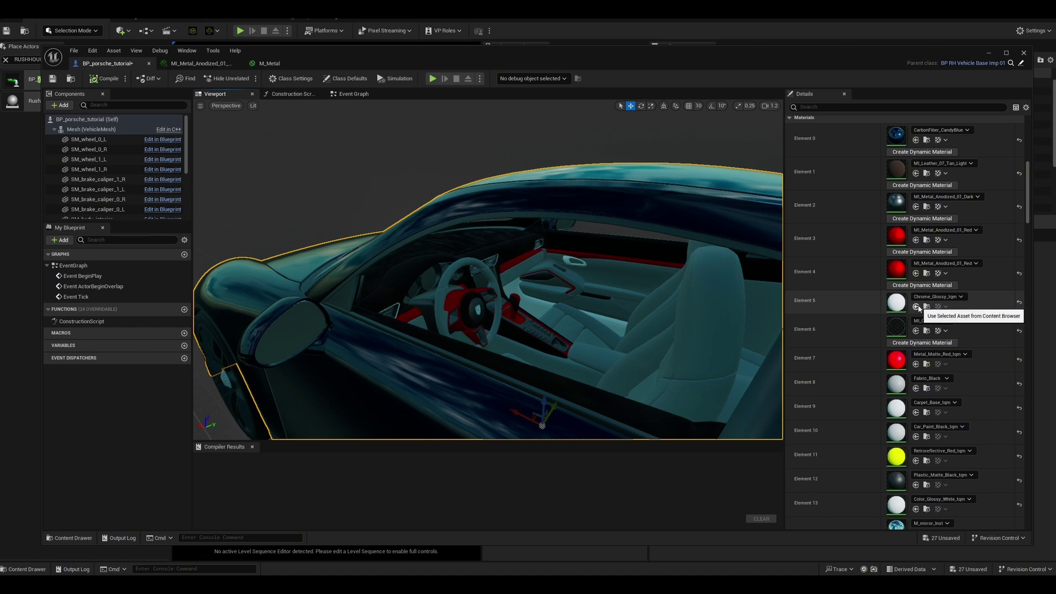
# - Try MI_Metal_Anodized_01_Dirty, MI_Metal_Anodized_01_Red and MI_Metal_Anodized_01_Dark in turn on Element 5 of the body mesh
pyautogui.click(916, 308)
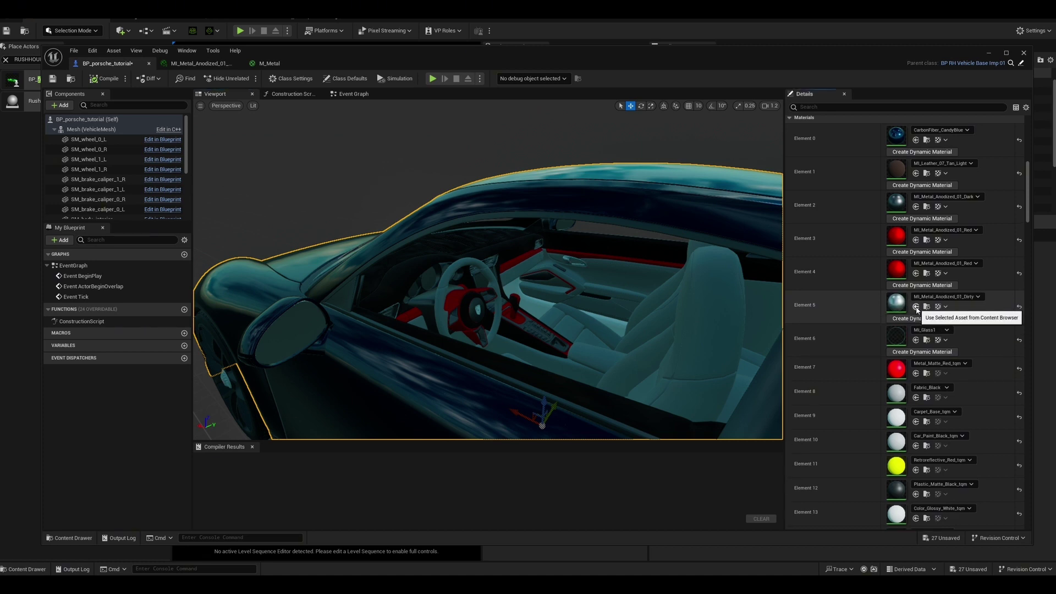
pyautogui.click(926, 307)
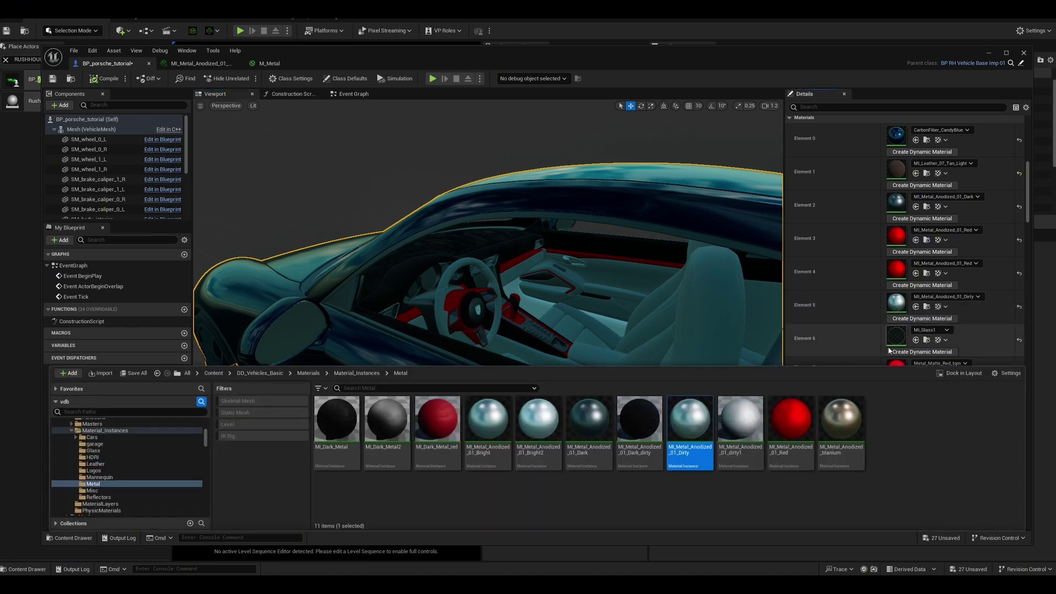
pyautogui.click(795, 416)
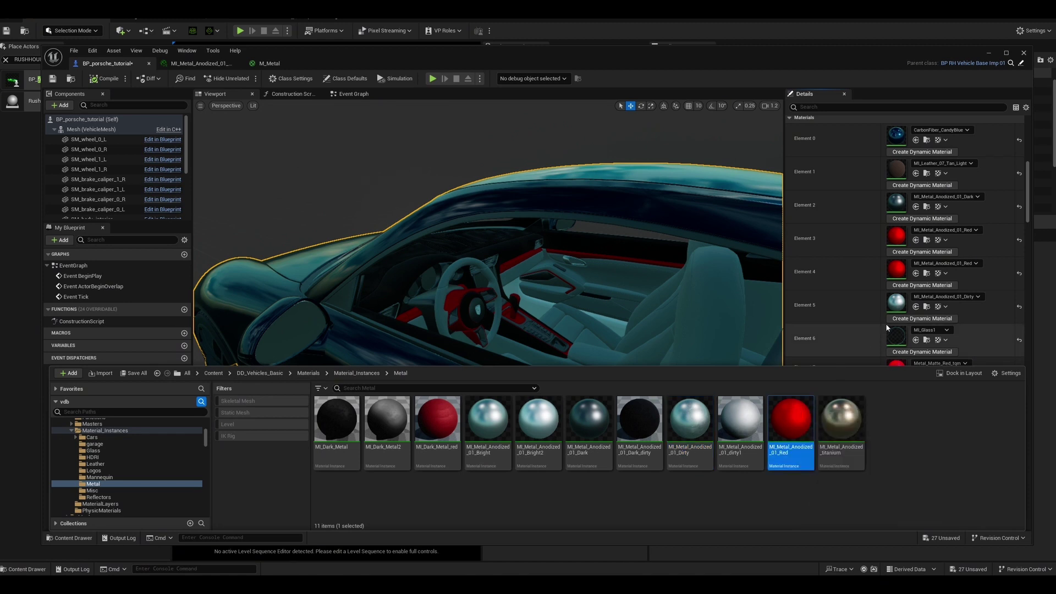
pyautogui.click(916, 308)
pyautogui.click(927, 307)
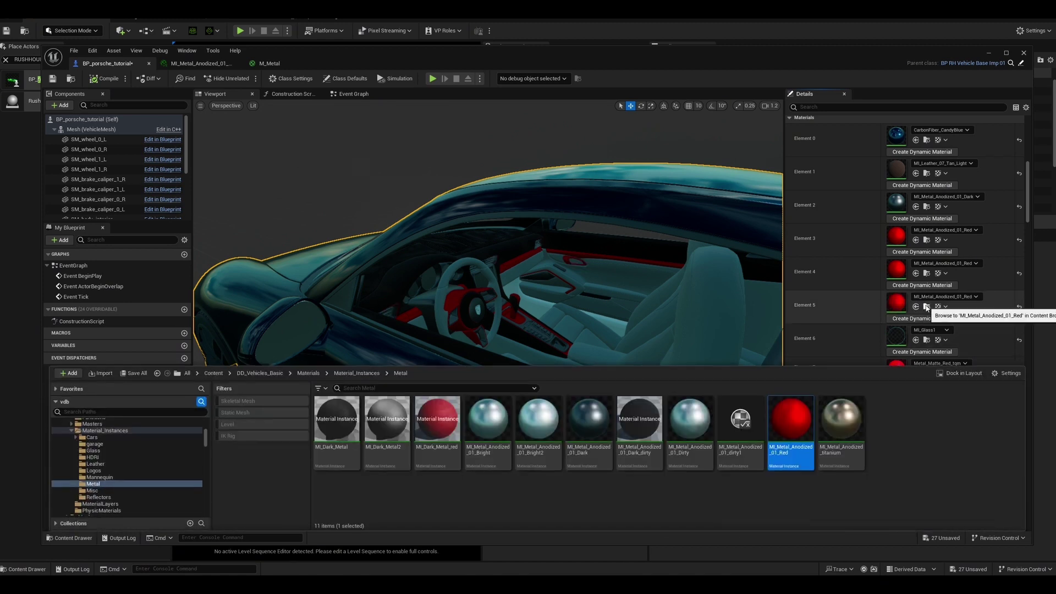
pyautogui.click(588, 419)
pyautogui.click(915, 308)
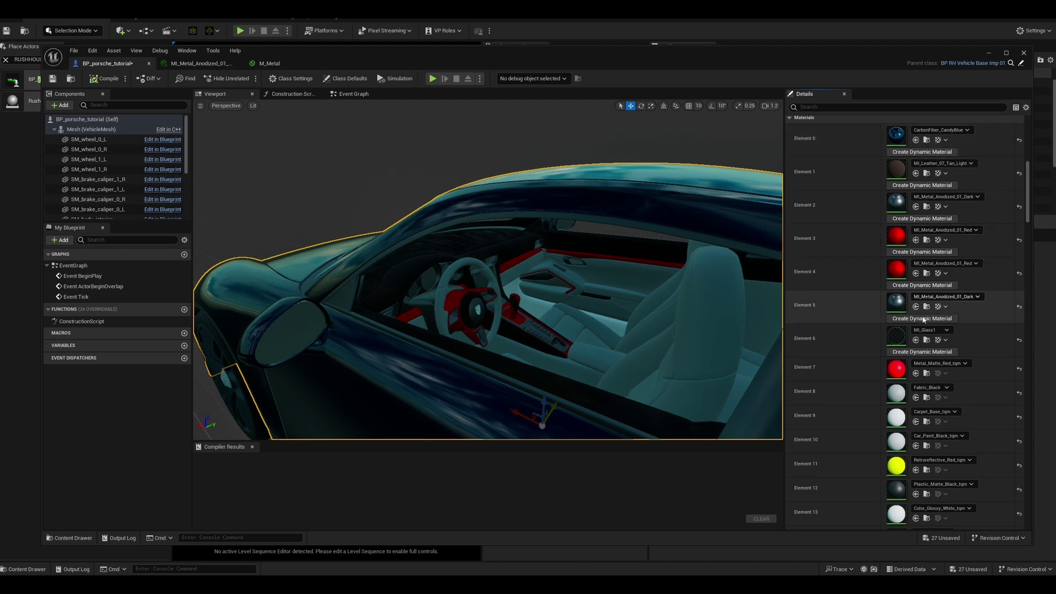
# - Assign MI_Metal_Anodized_01_Dark to Element 7 of the body mesh, with the whole car in view
pyautogui.scroll(-1, 924, 319)
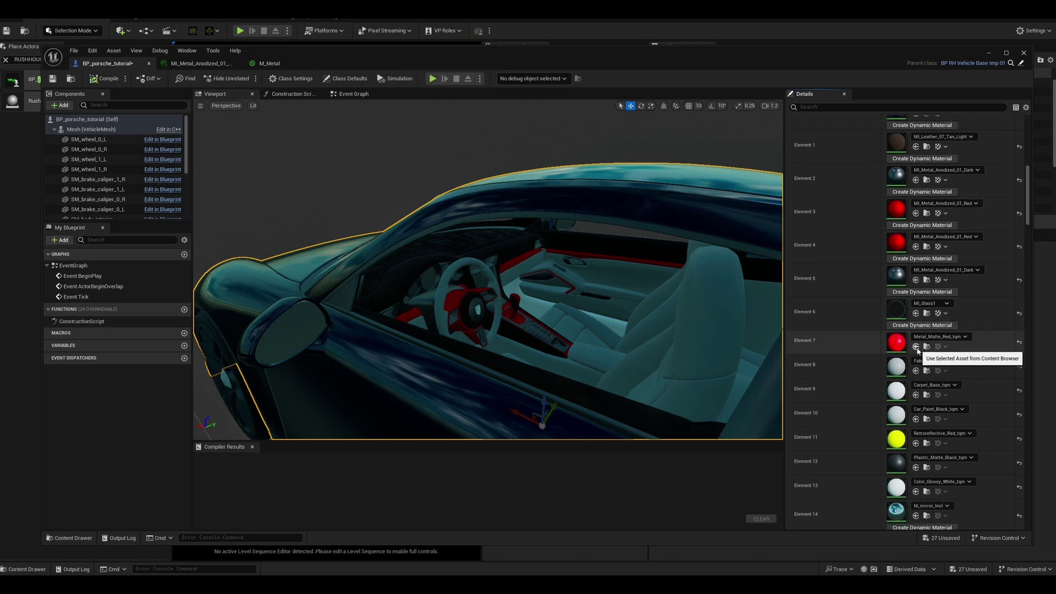
pyautogui.scroll(-5, 726, 326)
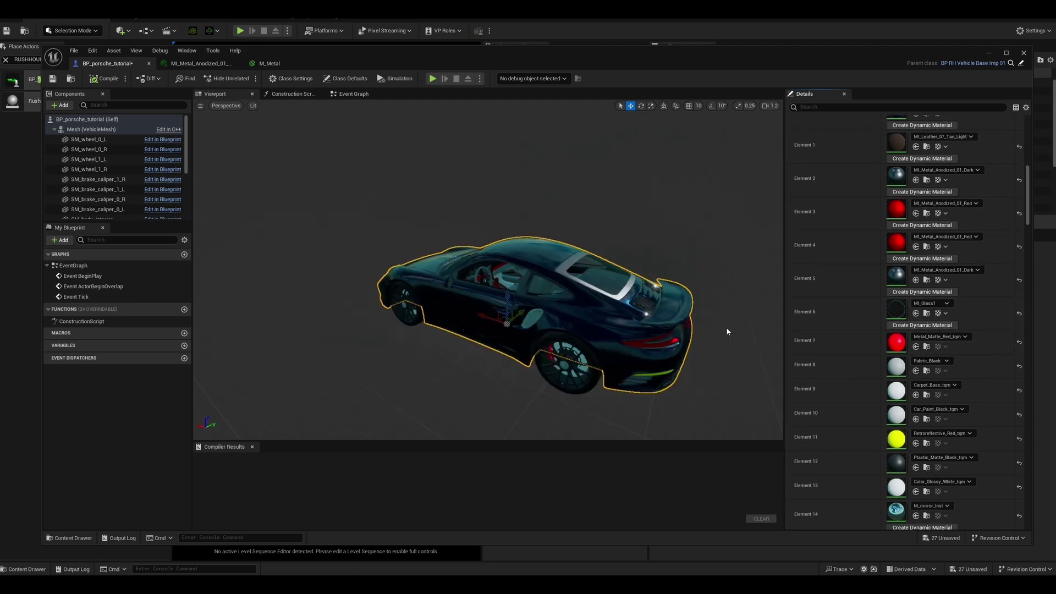
pyautogui.click(915, 347)
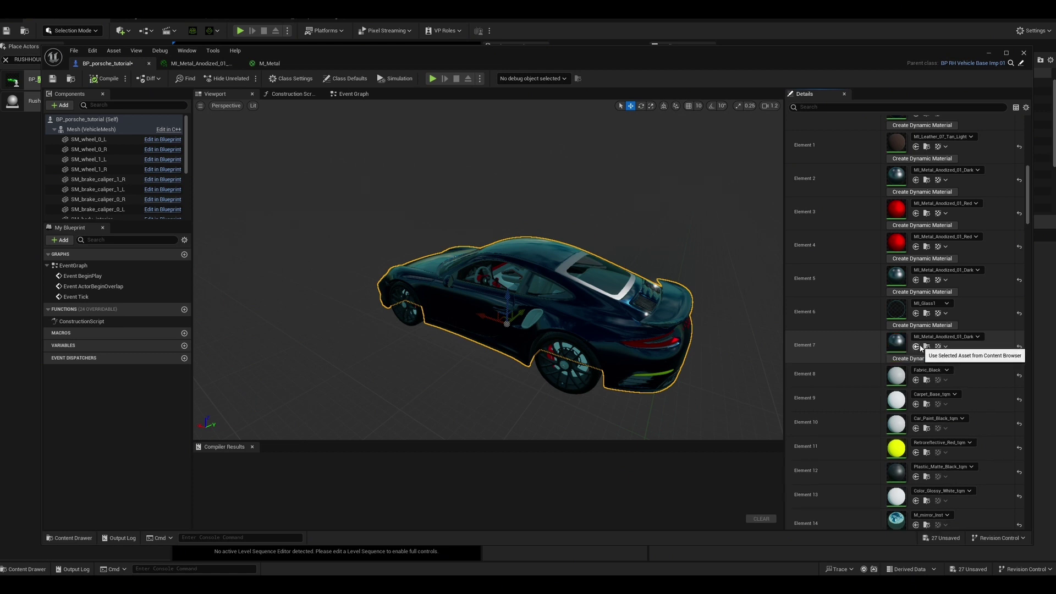
# - Assign MI_Reflector_RED_Emmissive_low1 from the Reflectors material instances folder to Element 5 and check the car's lights
pyautogui.click(926, 346)
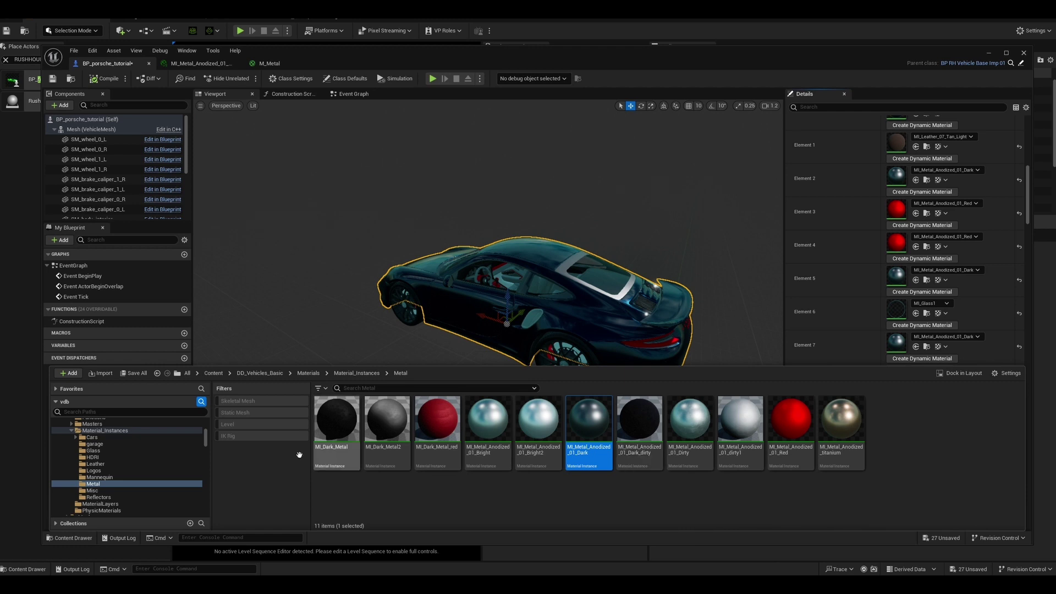
pyautogui.click(105, 496)
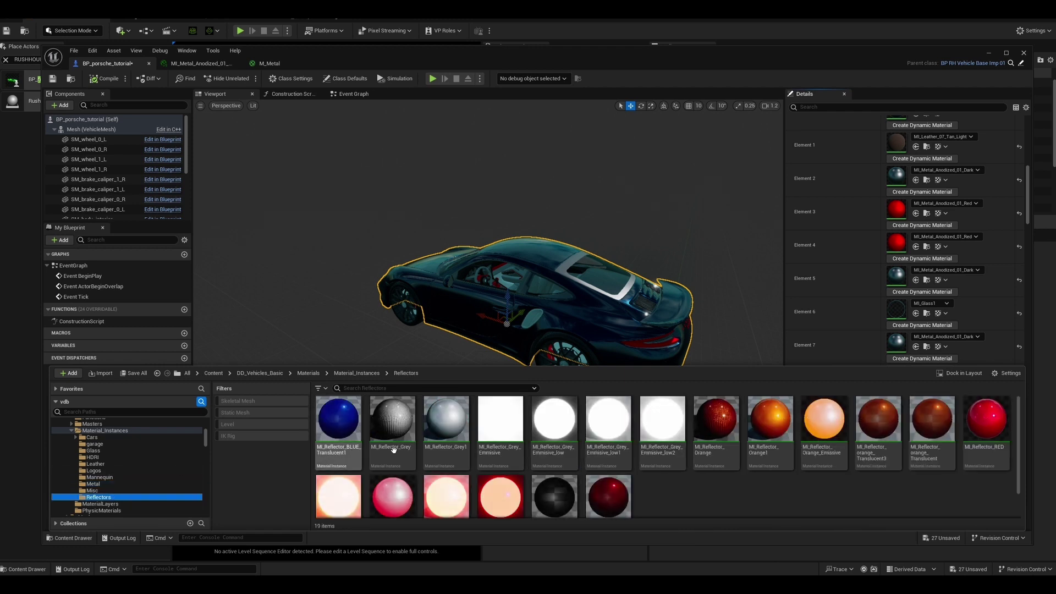
pyautogui.click(444, 481)
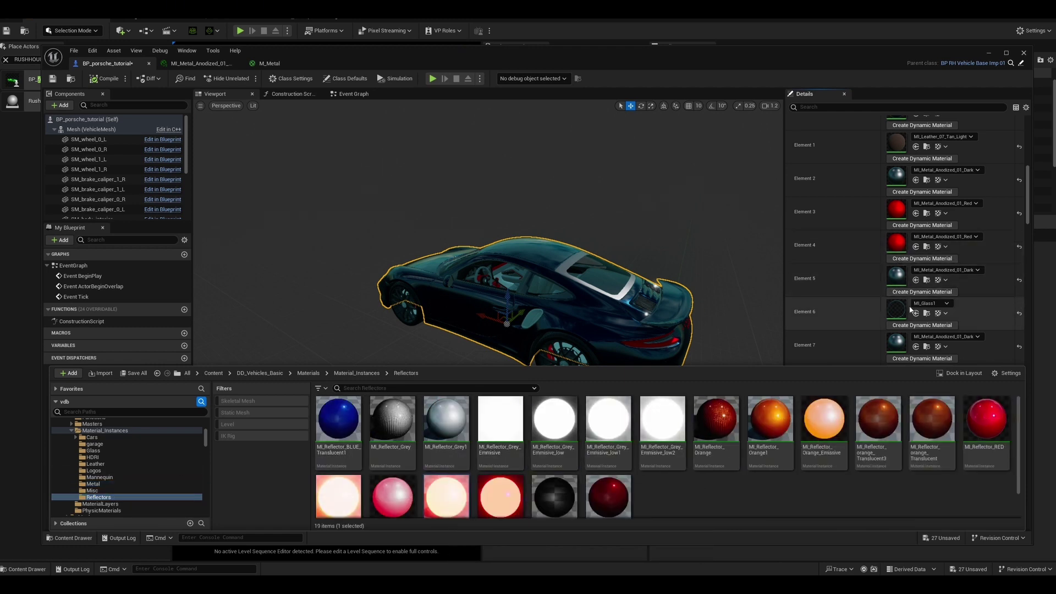
pyautogui.click(915, 281)
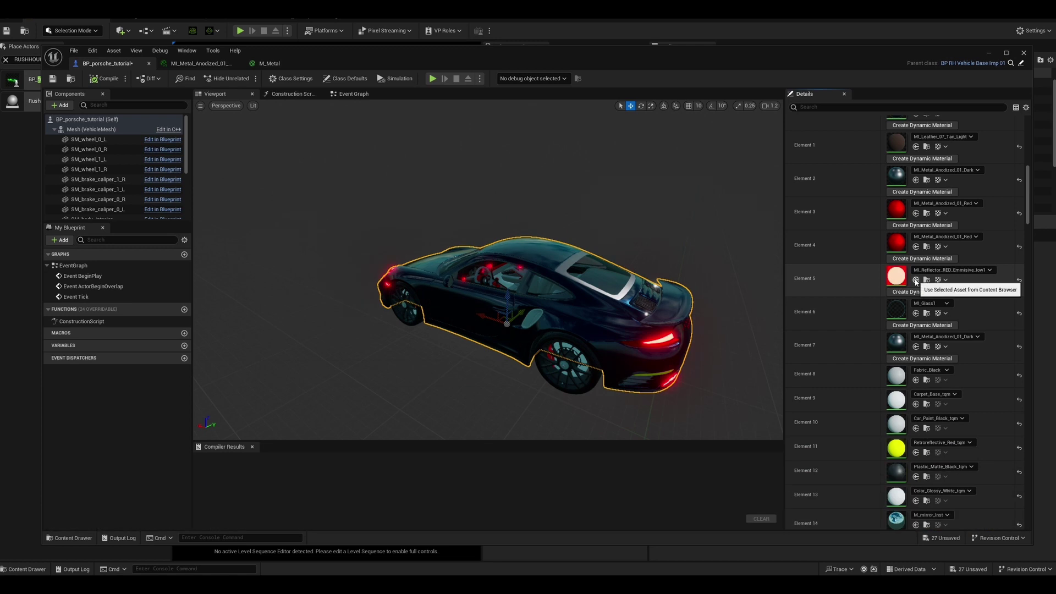
pyautogui.moveTo(478, 363); pyautogui.dragTo(677, 327)
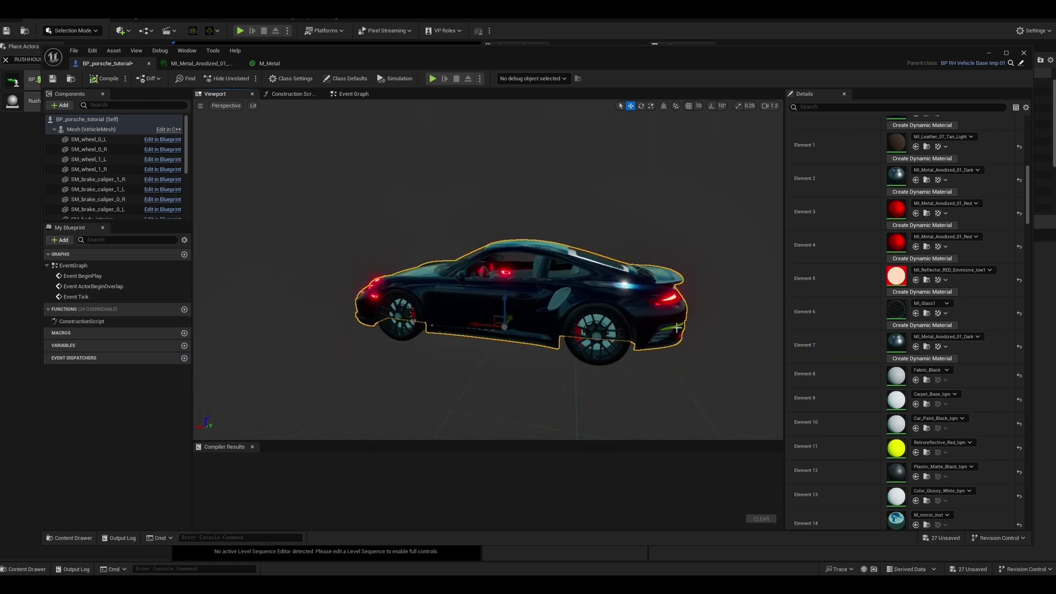
# - Assign MI_Metal_Anodized_01_Dark to Element 5 and Element 4 of the body mesh and check the car's rear
pyautogui.click(927, 247)
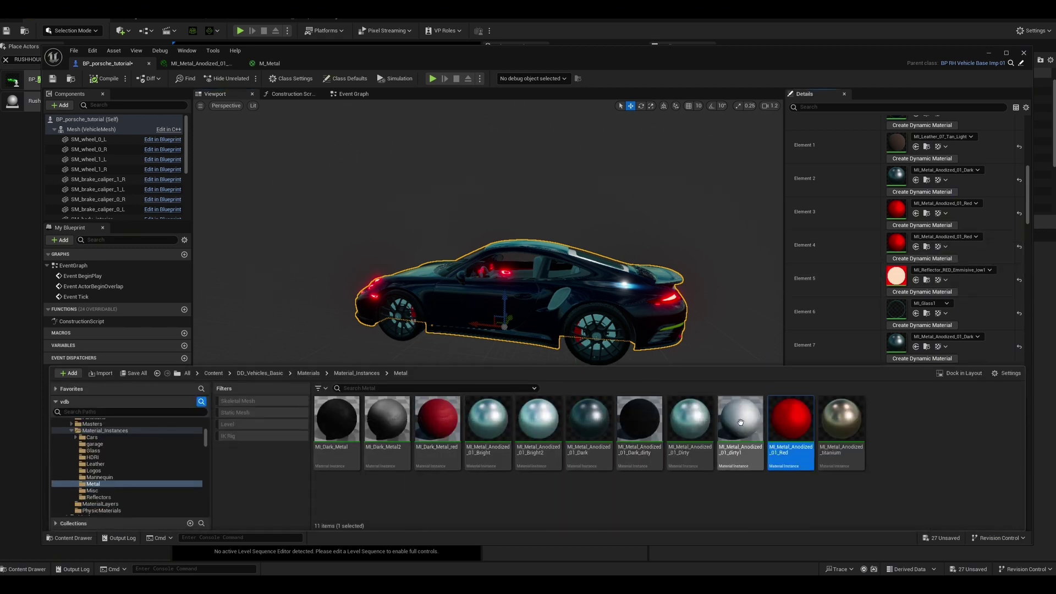
pyautogui.click(588, 420)
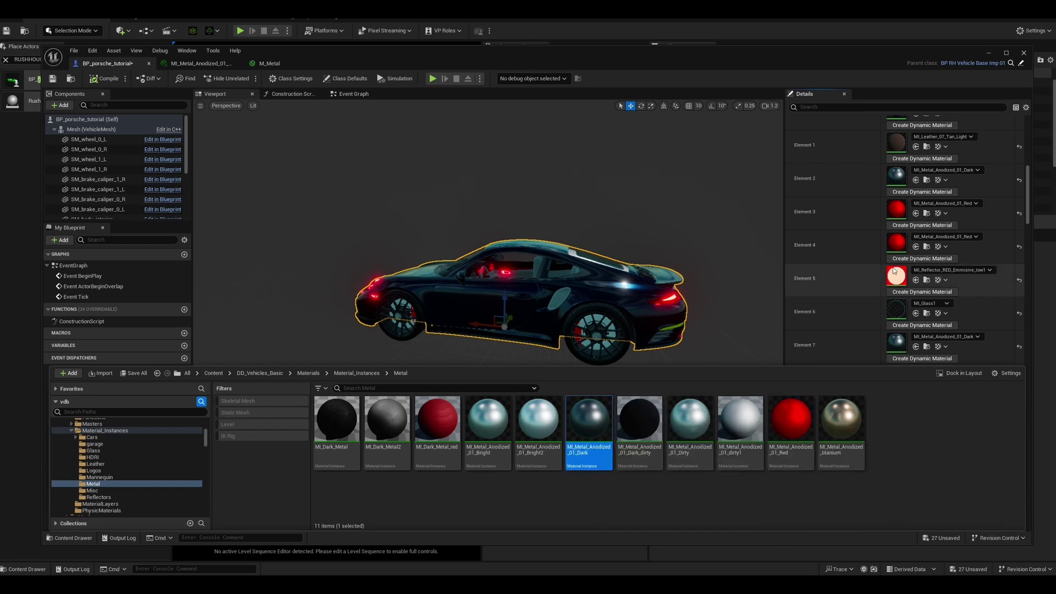
pyautogui.click(916, 279)
pyautogui.moveTo(656, 370); pyautogui.dragTo(483, 370)
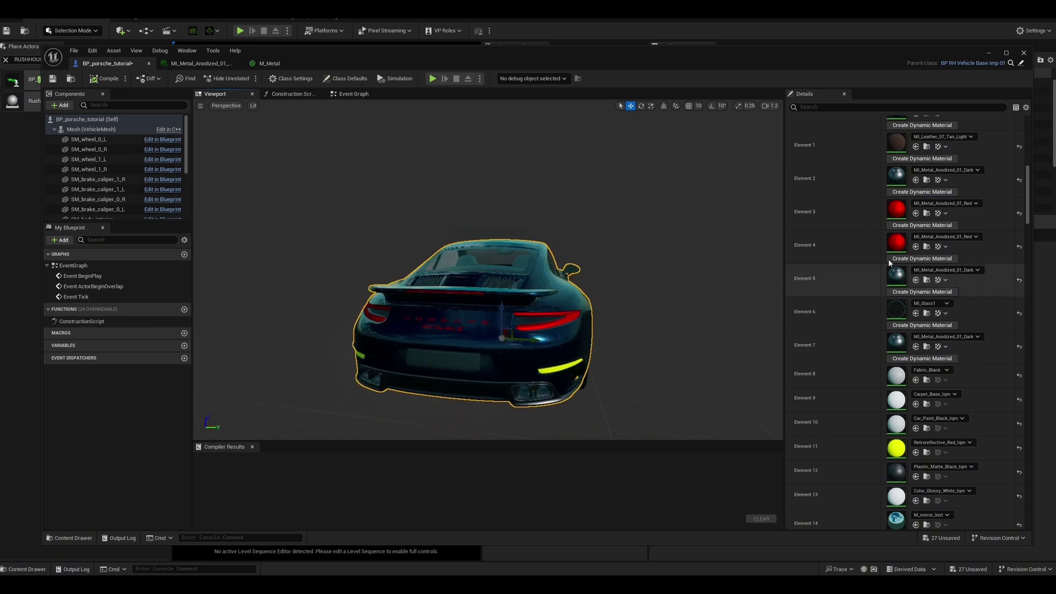
pyautogui.click(916, 247)
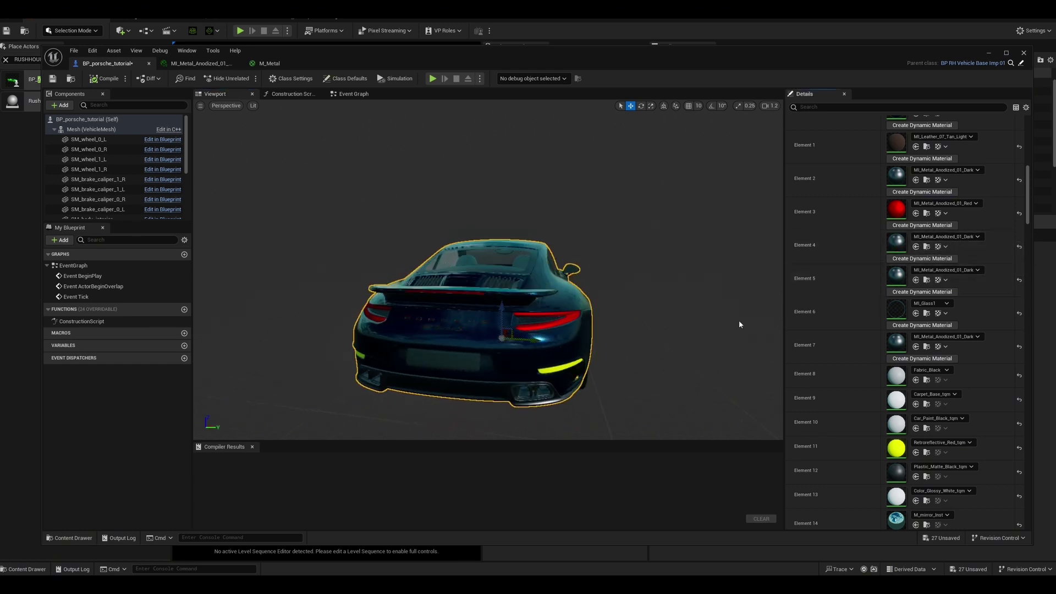
pyautogui.moveTo(452, 378); pyautogui.dragTo(187, 378)
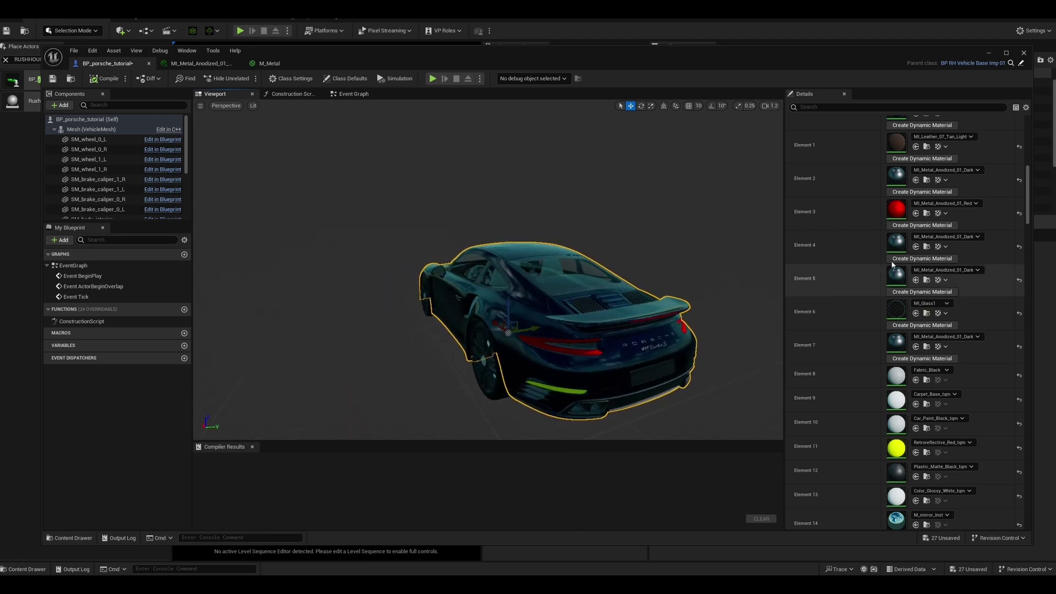
# - Assign MI_Dark_Metal_red from the Metal material instances folder to Element 4 of the body mesh
pyautogui.click(926, 245)
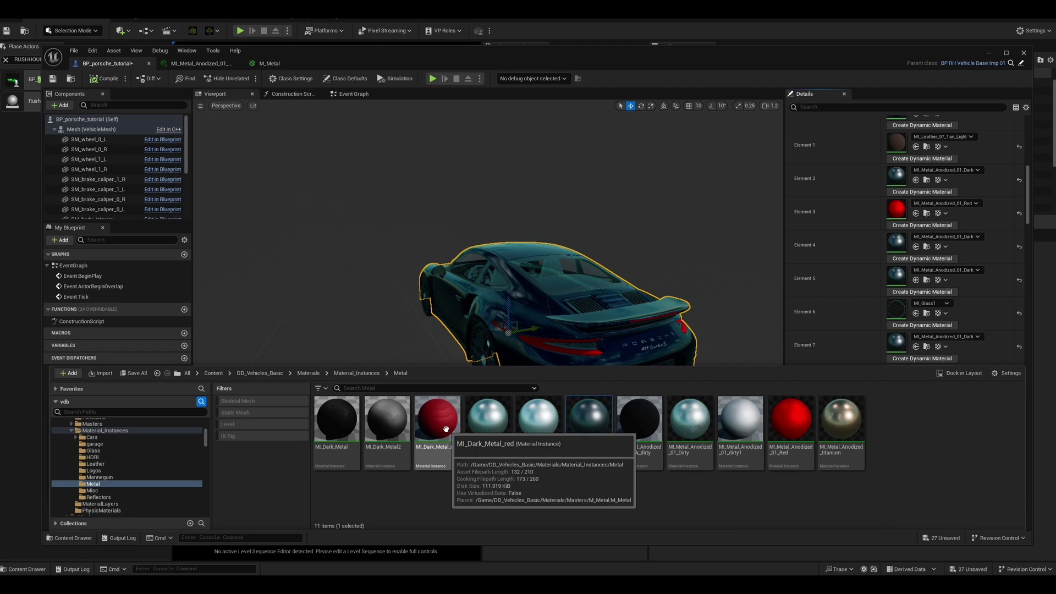
pyautogui.click(915, 246)
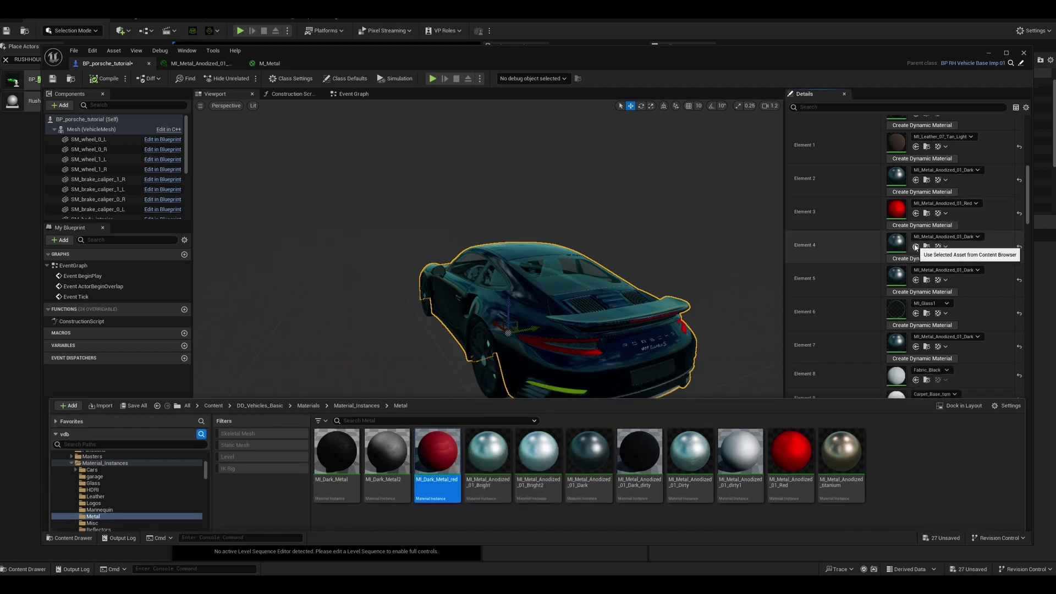
pyautogui.moveTo(495, 323)
pyautogui.mouseDown()
pyautogui.moveTo(588, 325)
pyautogui.moveTo(495, 323)
pyautogui.mouseUp()
pyautogui.hotkey('ctrl', 'z')
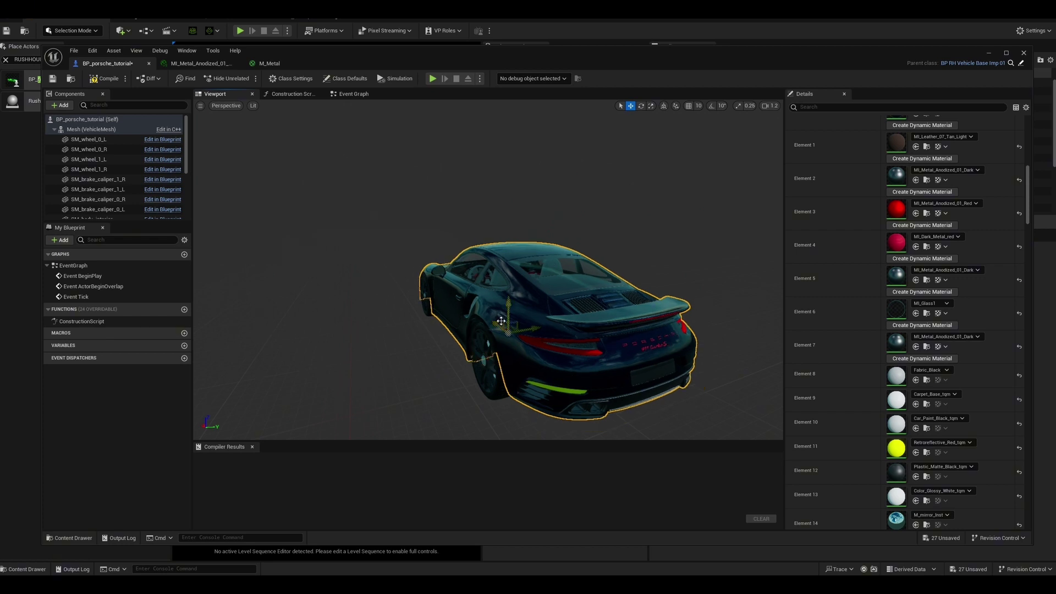
# - Assign MI_Dark_Metal_red to material Element 7 of the vehicle mesh and check the car from the side
pyautogui.keyDown('alt'); pyautogui.moveTo(506, 330); pyautogui.dragTo(599, 316); pyautogui.keyUp('alt')
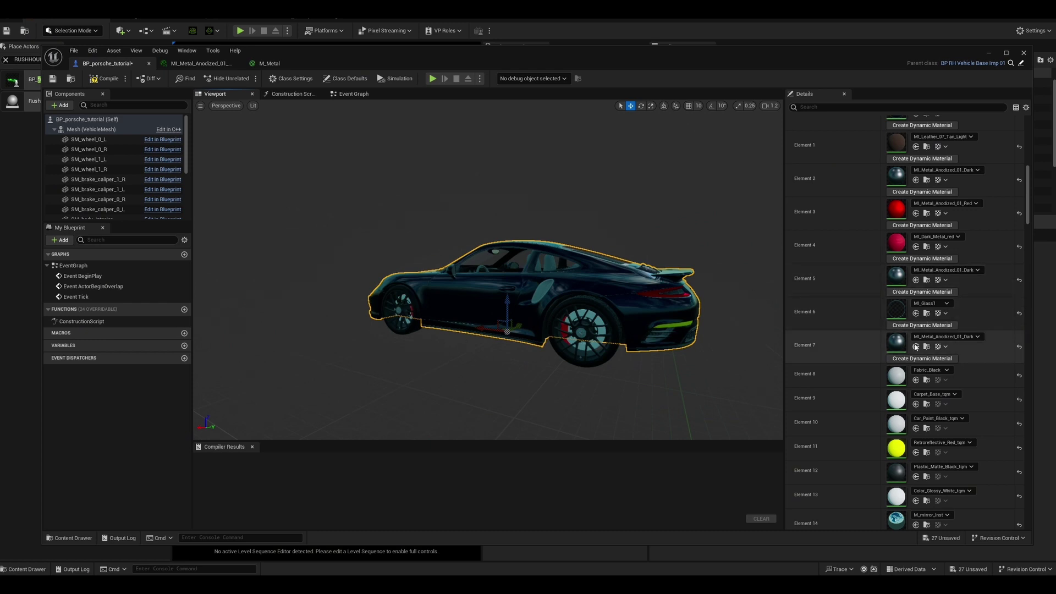
pyautogui.click(915, 347)
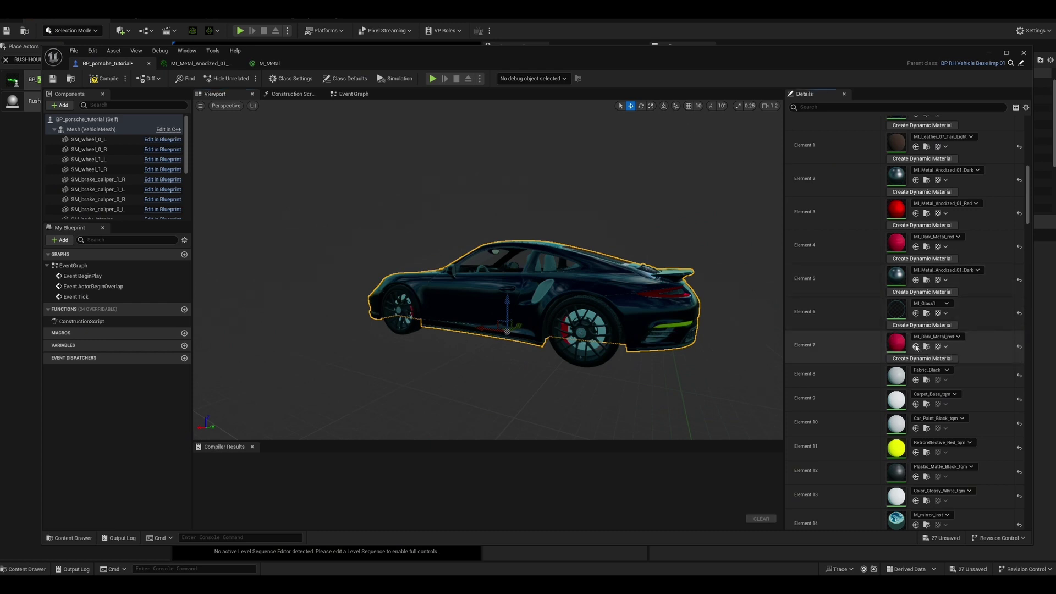
pyautogui.keyDown('alt'); pyautogui.moveTo(605, 264); pyautogui.dragTo(646, 266); pyautogui.keyUp('alt')
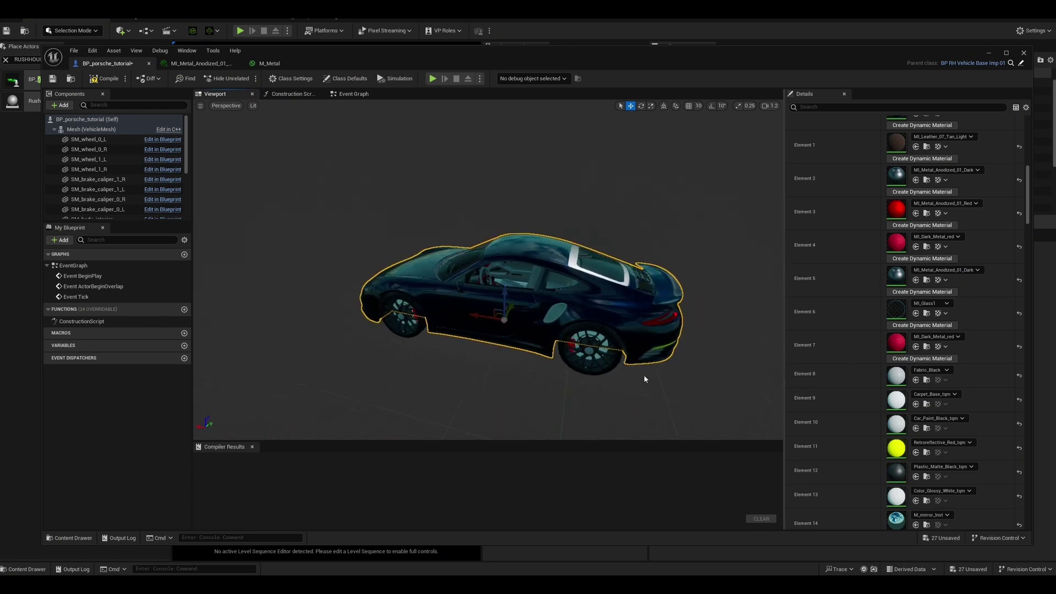
# - Try MI_Dark_Metal_red on material Element 8, and replace it with MI_Leather_black2 from the Leather material instances folder
pyautogui.click(916, 380)
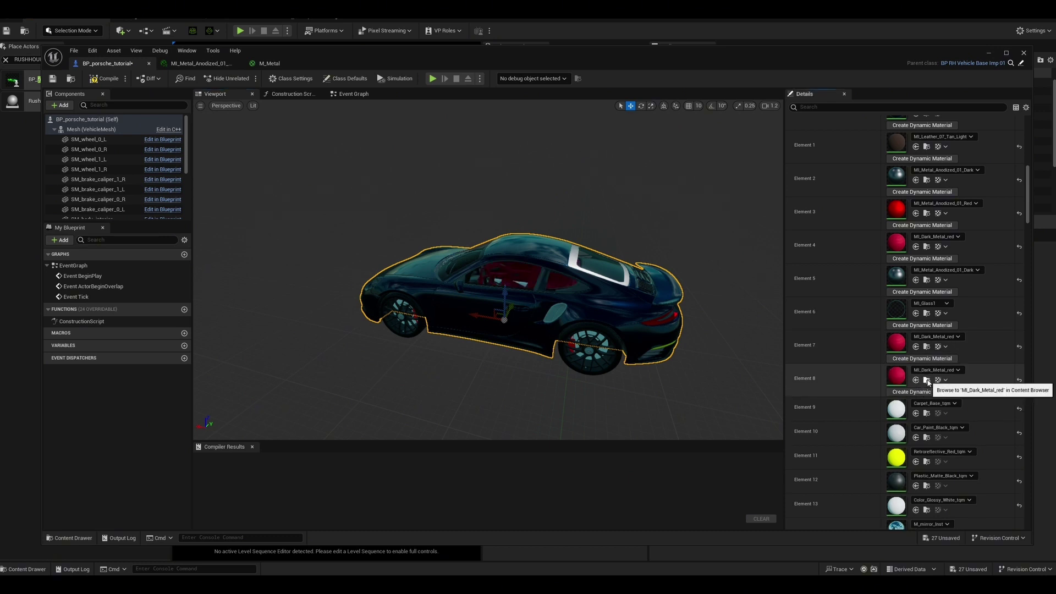
pyautogui.click(926, 380)
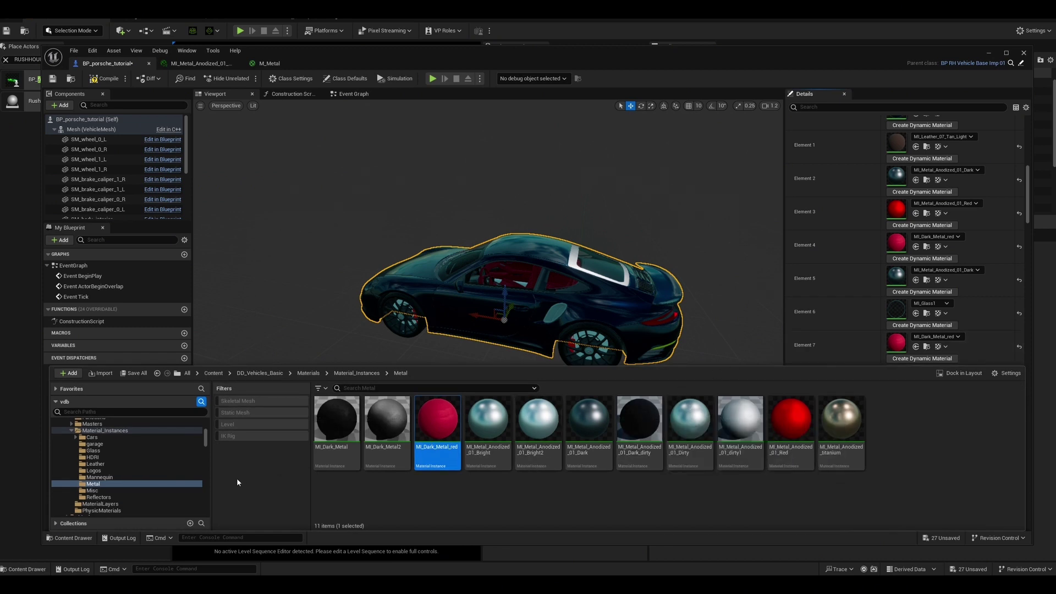
pyautogui.click(132, 464)
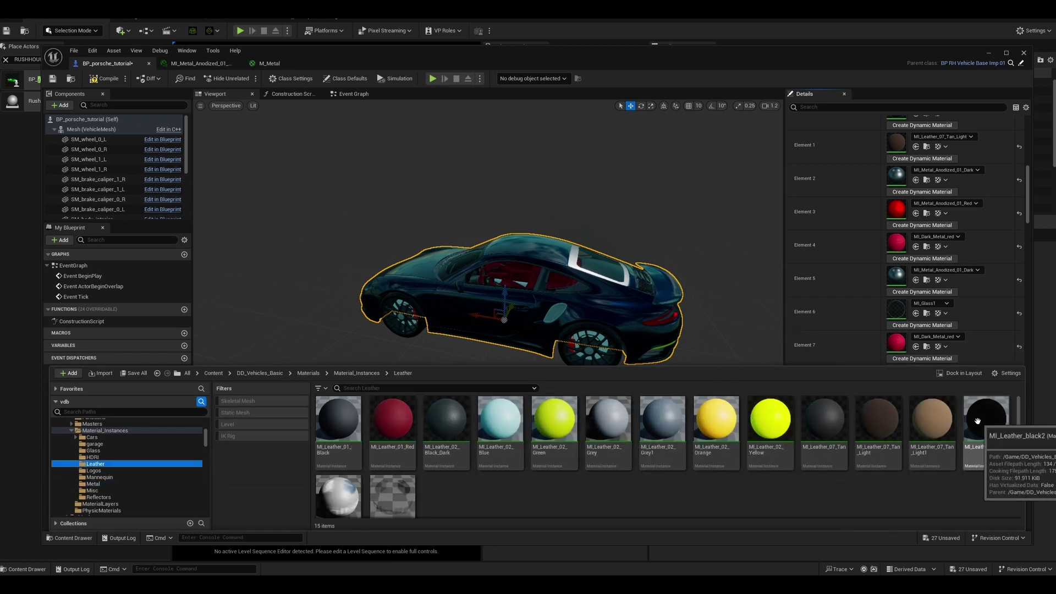
pyautogui.click(987, 422)
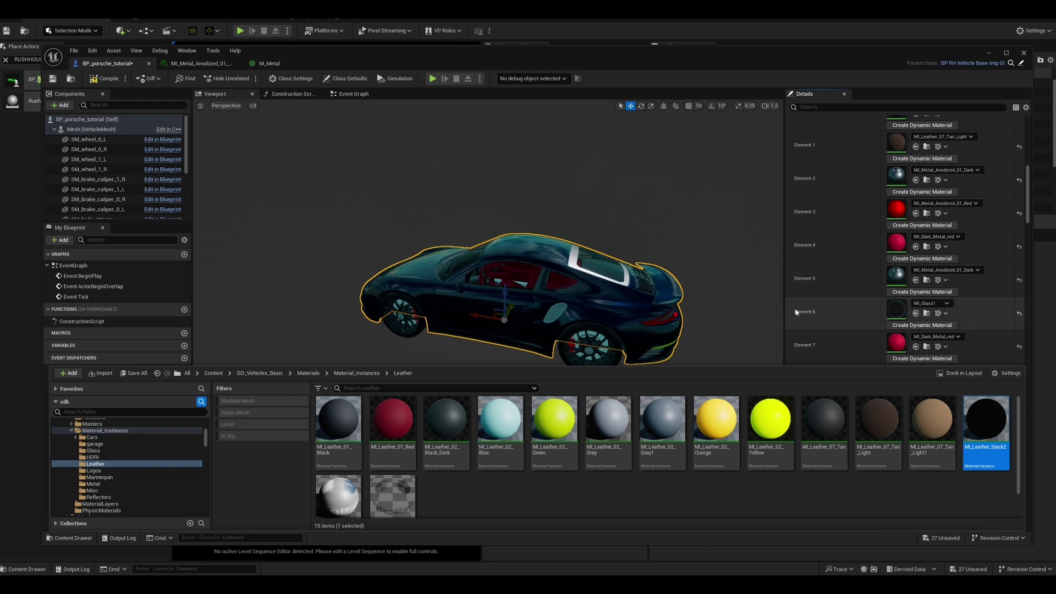
pyautogui.scroll(-1, 930, 321)
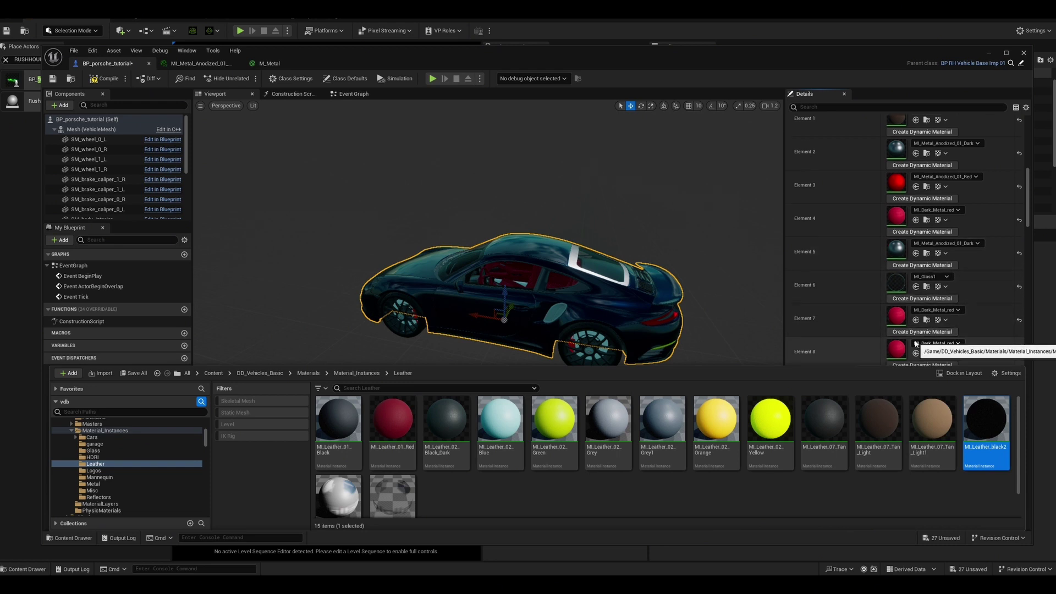
pyautogui.click(926, 353)
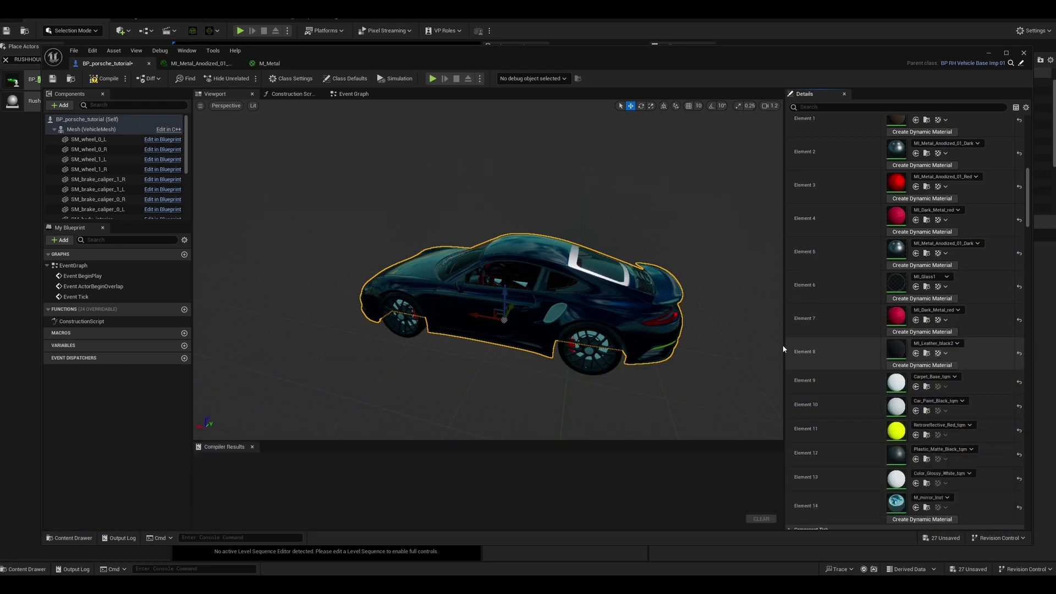
# - Inspect the car's interior and assign MI_Leather_black2 to material Element 9
pyautogui.scroll(5, 516, 311)
pyautogui.keyDown('alt'); pyautogui.moveTo(639, 347); pyautogui.dragTo(692, 347); pyautogui.keyUp('alt')
pyautogui.scroll(-2, 850, 352)
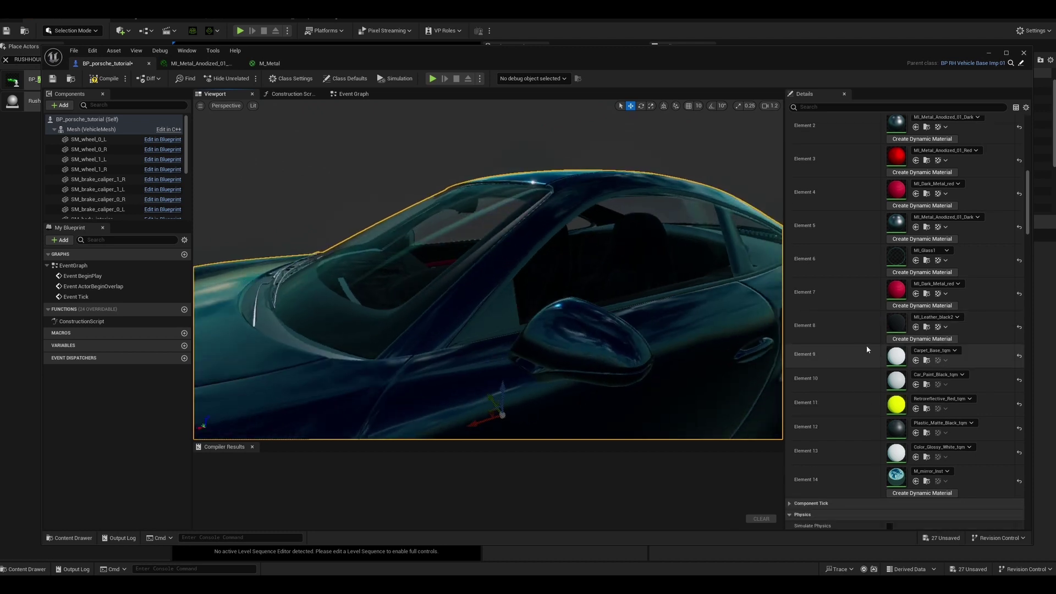
pyautogui.keyDown('alt'); pyautogui.moveTo(759, 341); pyautogui.dragTo(709, 388); pyautogui.keyUp('alt')
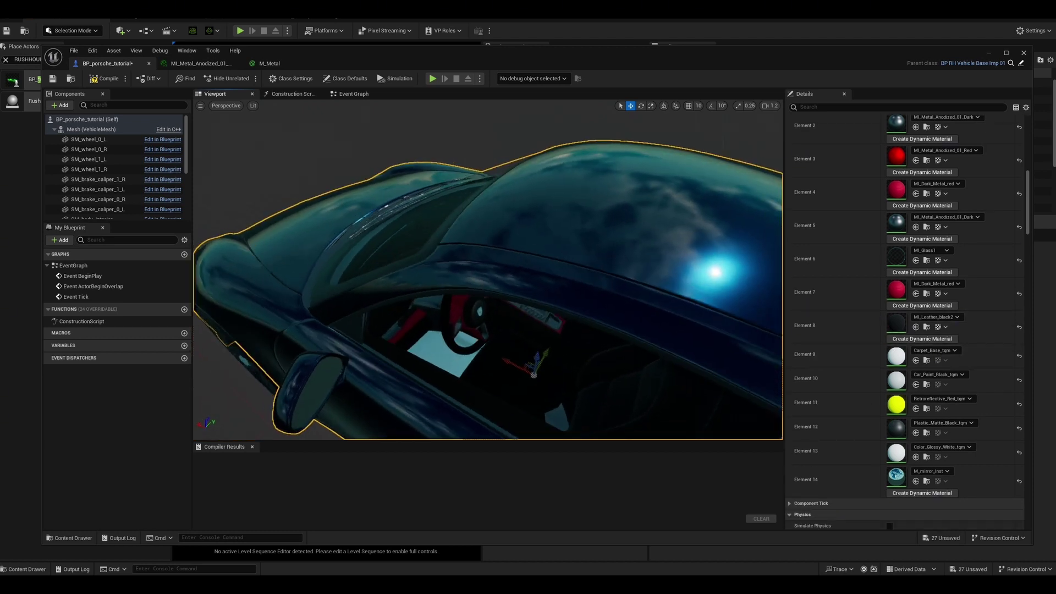
pyautogui.click(916, 360)
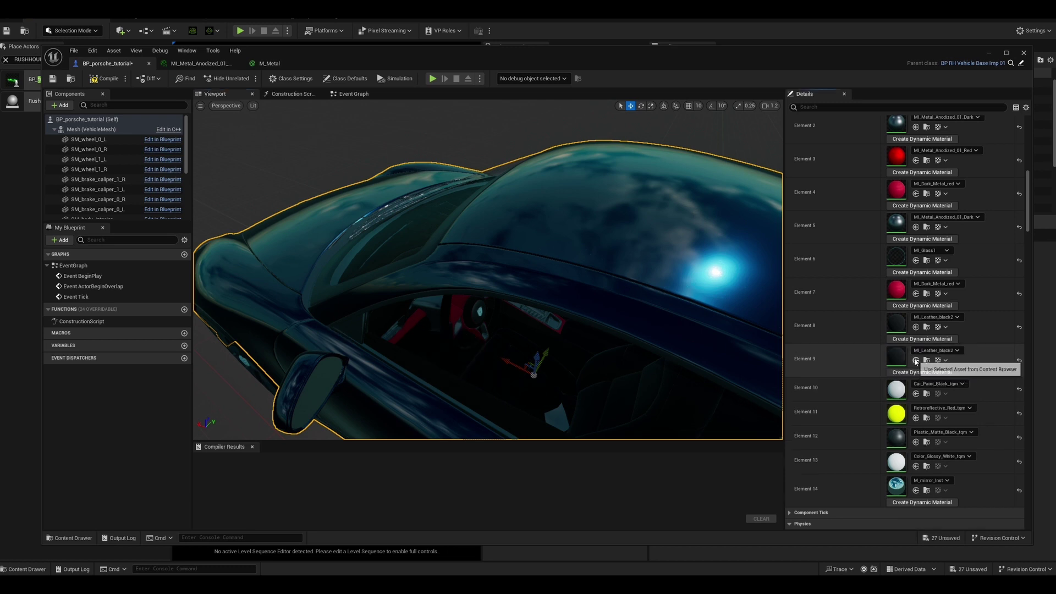
pyautogui.keyDown('alt'); pyautogui.moveTo(599, 382); pyautogui.dragTo(627, 344); pyautogui.keyUp('alt')
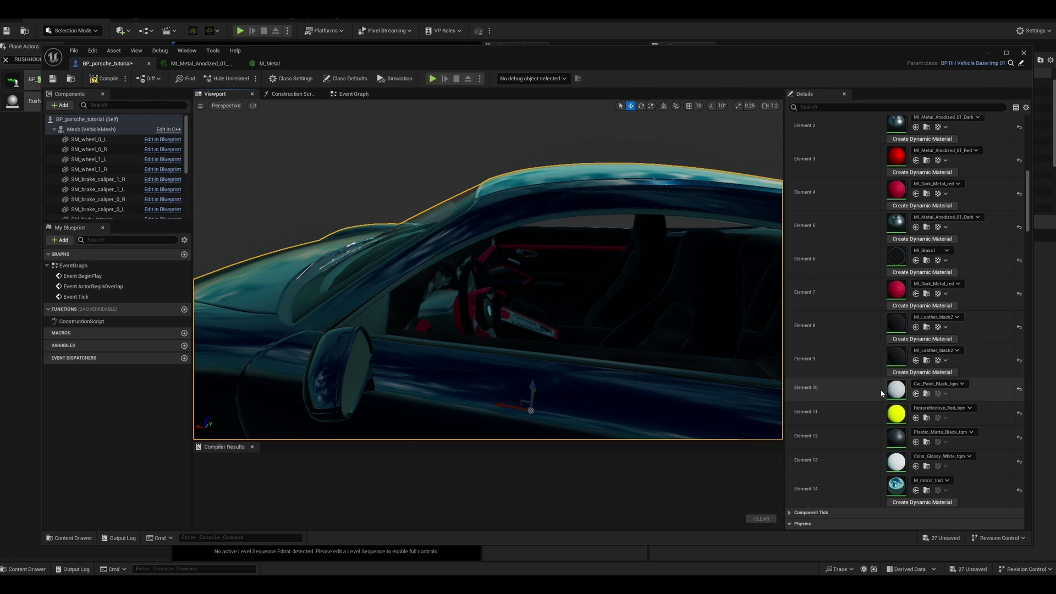
# - Assign MI_Metal_Anodized_01_Dark from the Metal material instances folder to material Element 10 of the vehicle mesh
pyautogui.scroll(-5, 648, 400)
pyautogui.scroll(3, 637, 396)
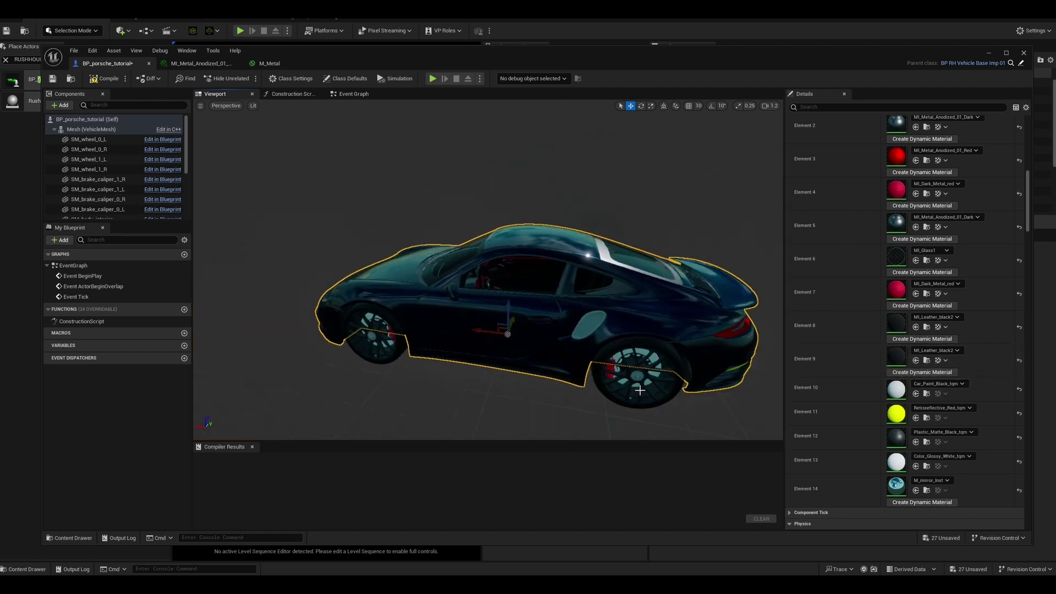
pyautogui.click(925, 360)
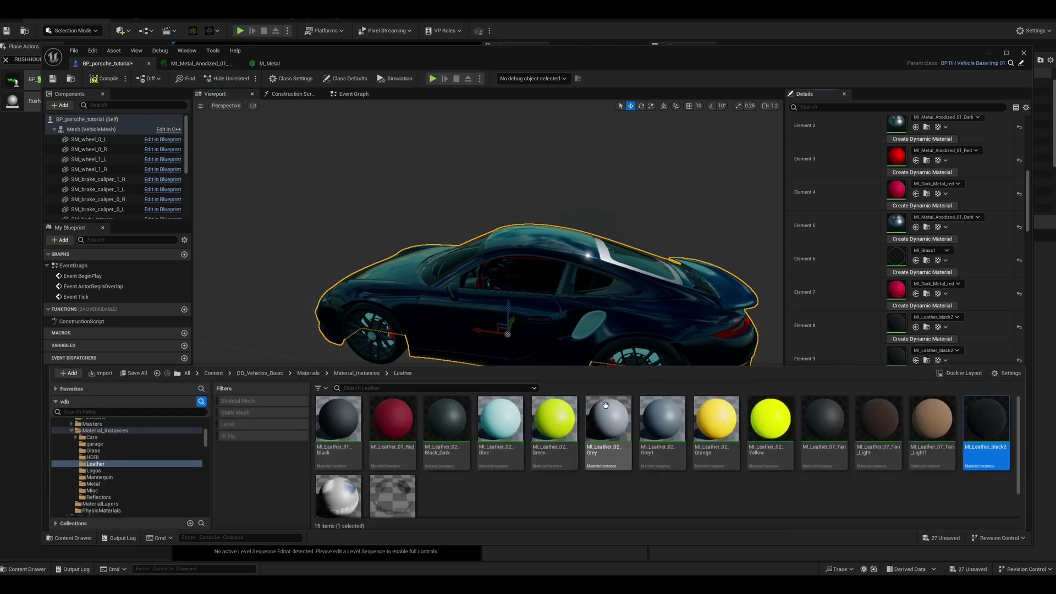
pyautogui.click(398, 431)
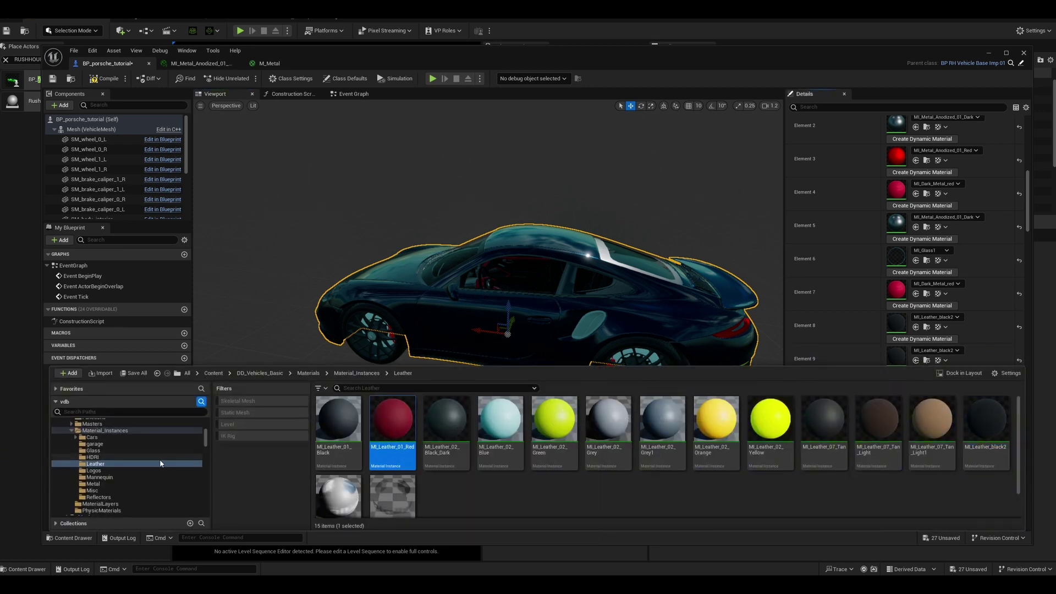
pyautogui.click(116, 483)
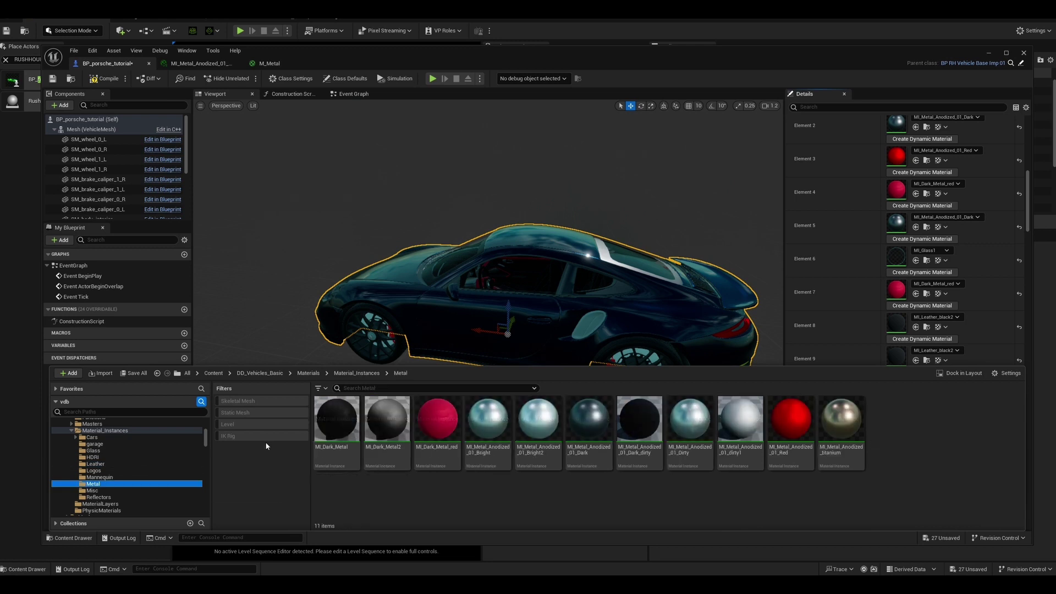
pyautogui.click(588, 423)
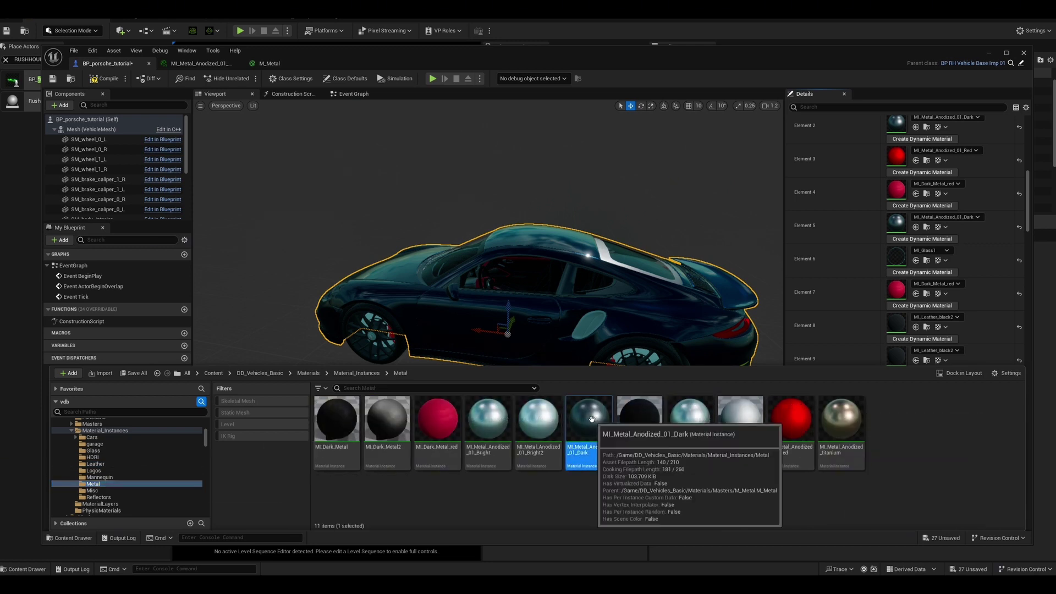
pyautogui.scroll(-3, 915, 327)
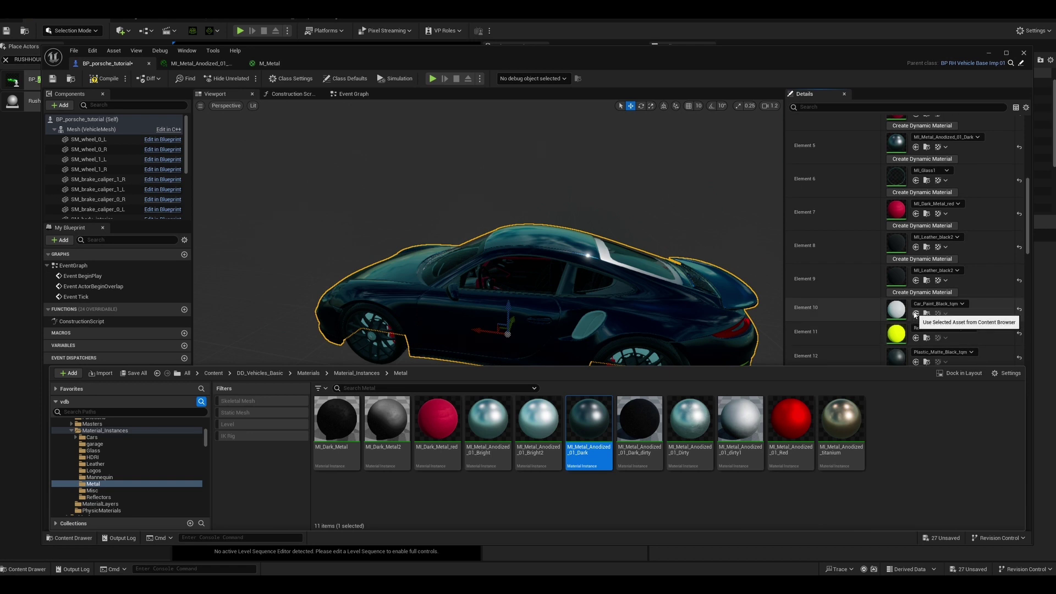
pyautogui.click(916, 314)
pyautogui.keyDown('alt'); pyautogui.moveTo(616, 319); pyautogui.dragTo(635, 330); pyautogui.keyUp('alt')
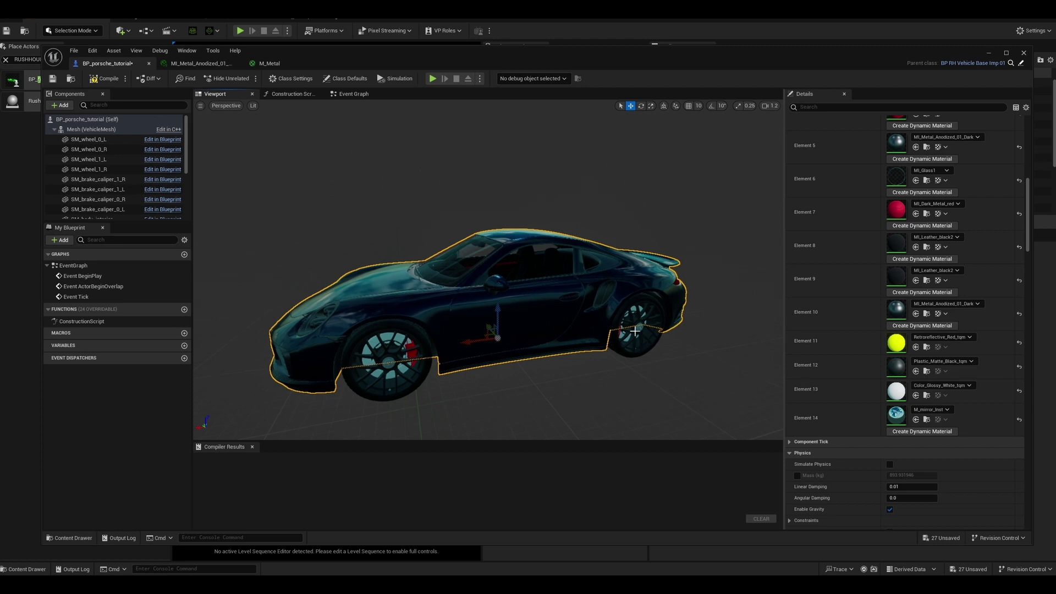
# - Try MI_Metal_Anodized_01_Bright2 on material Element 10 and check the side air intakes
pyautogui.click(927, 313)
pyautogui.click(538, 421)
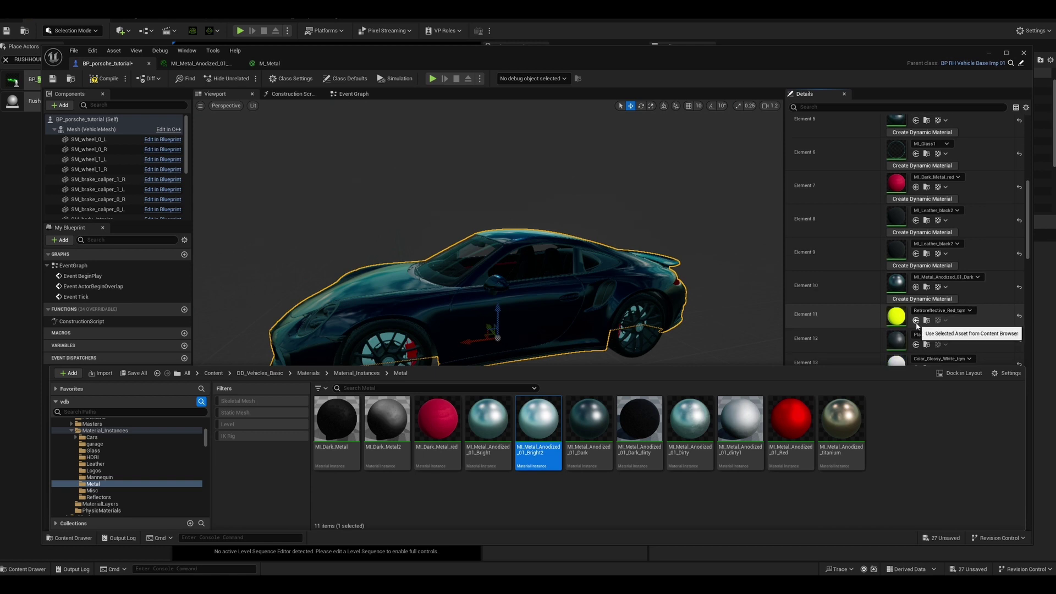
pyautogui.scroll(-1, 920, 314)
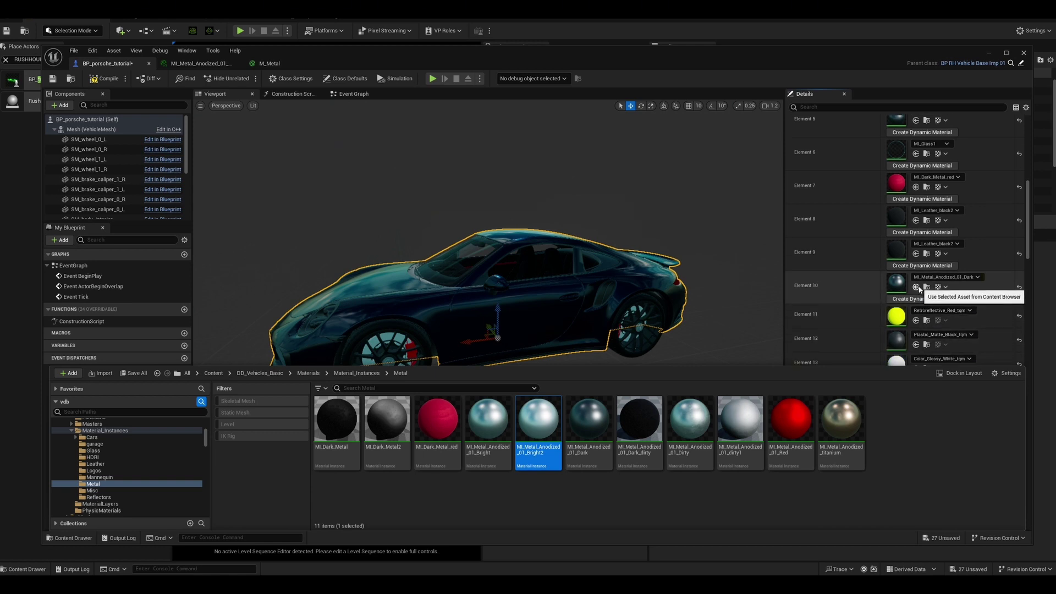
pyautogui.click(918, 288)
pyautogui.moveTo(643, 368)
pyautogui.keyDown('alt'); pyautogui.mouseDown()
pyautogui.moveTo(762, 366)
pyautogui.moveTo(603, 365)
pyautogui.moveTo(542, 400)
pyautogui.moveTo(649, 349)
pyautogui.mouseUp(); pyautogui.keyUp('alt')
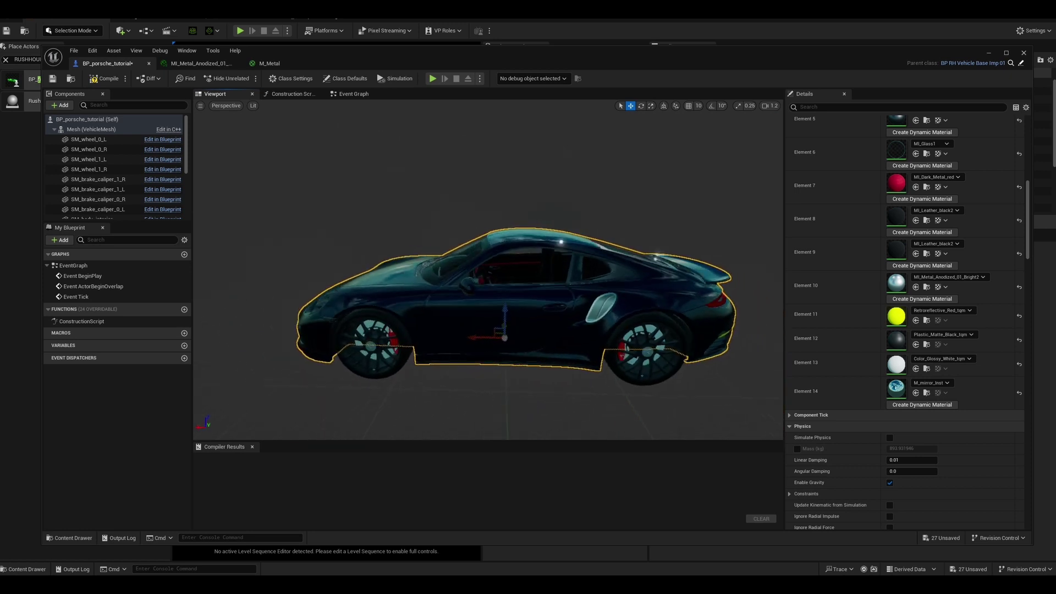
# - Set material Element 10 back to MI_Metal_Anodized_01_Dark, picking up the material used by Element 5
pyautogui.scroll(2, 858, 253)
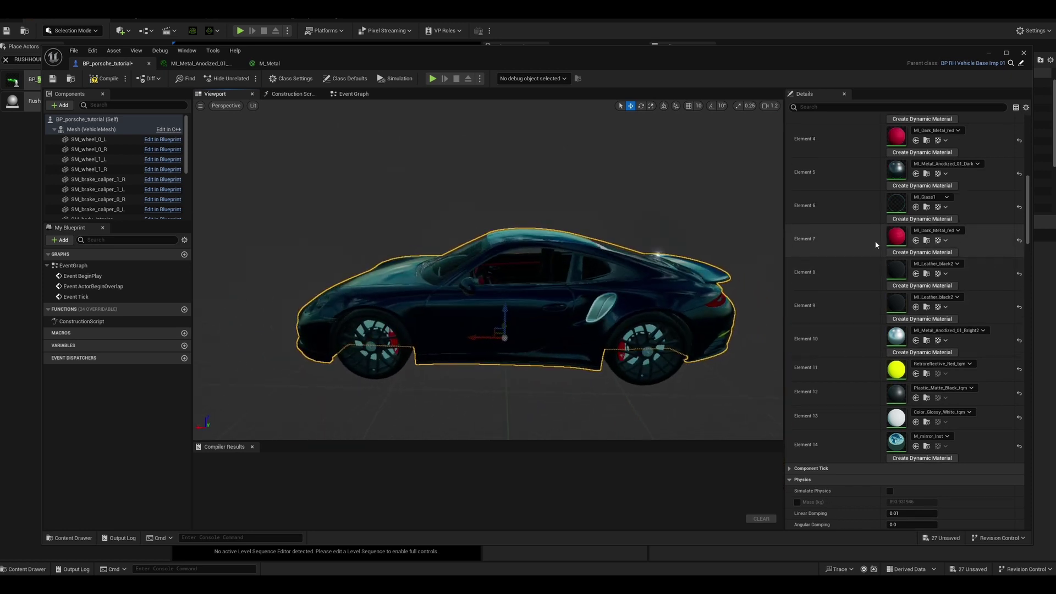
pyautogui.click(927, 174)
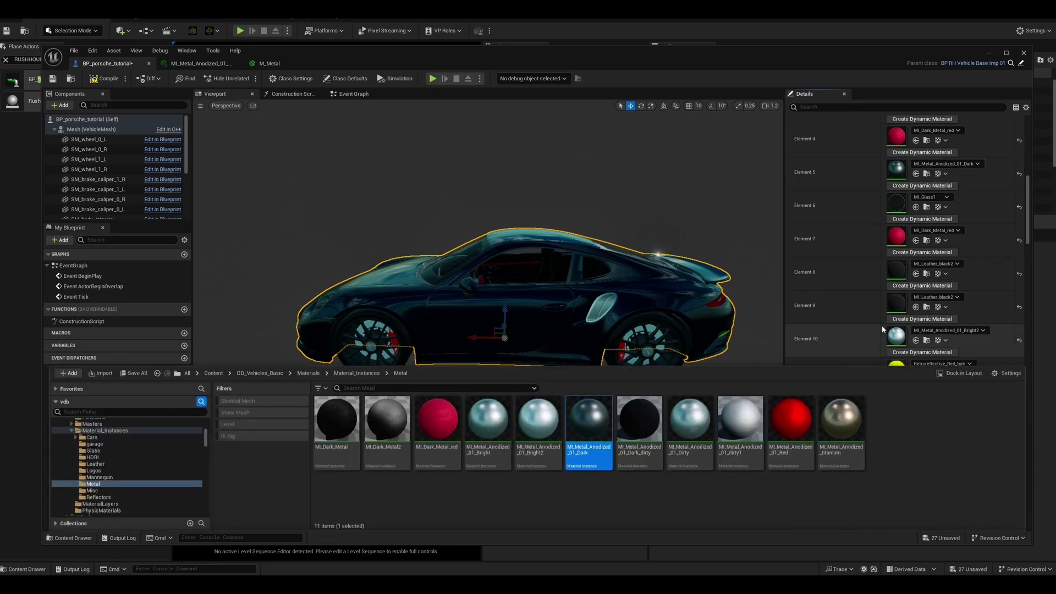
pyautogui.click(915, 340)
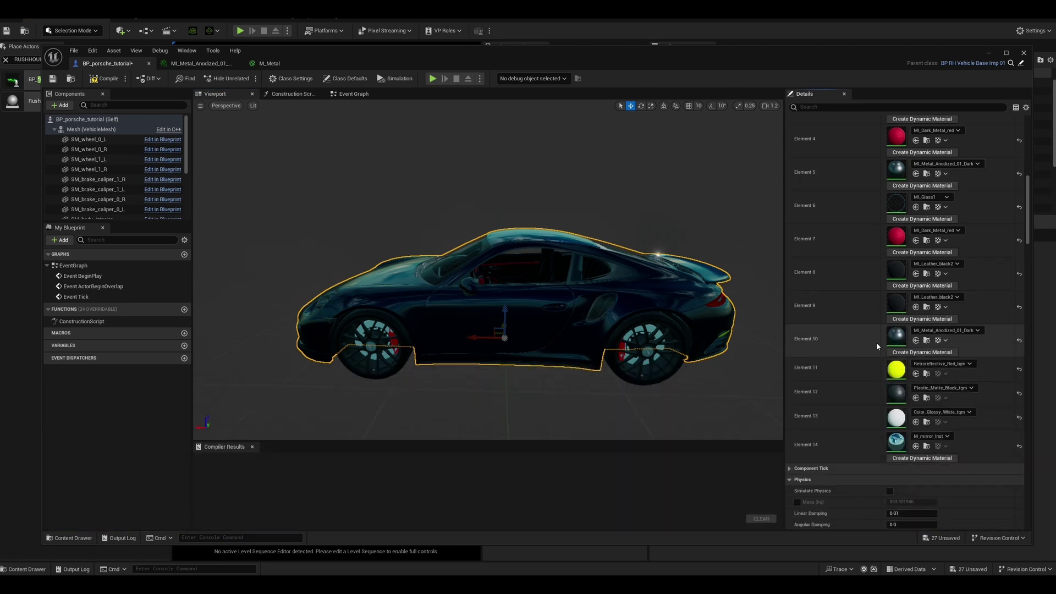
# - Replace the yellow rear reflector material in Element 11 with MI_Reflector_RED_Emmisive_low from the Reflectors material instances folder
pyautogui.moveTo(733, 359)
pyautogui.mouseDown(button='right')
pyautogui.moveTo(604, 363)
pyautogui.moveTo(728, 367)
pyautogui.moveTo(716, 351)
pyautogui.mouseUp(button='right')
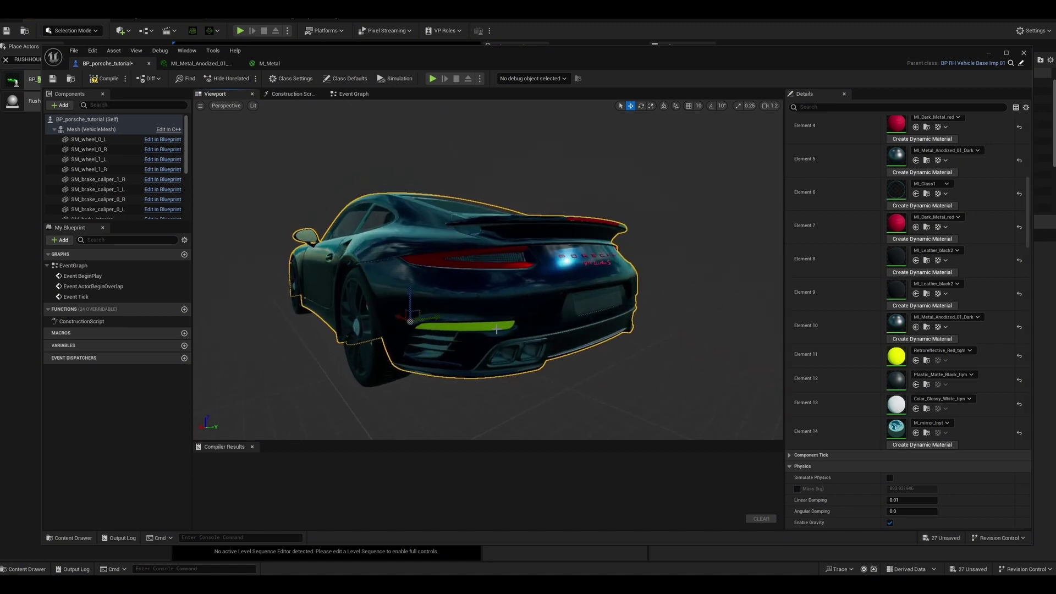
pyautogui.click(927, 360)
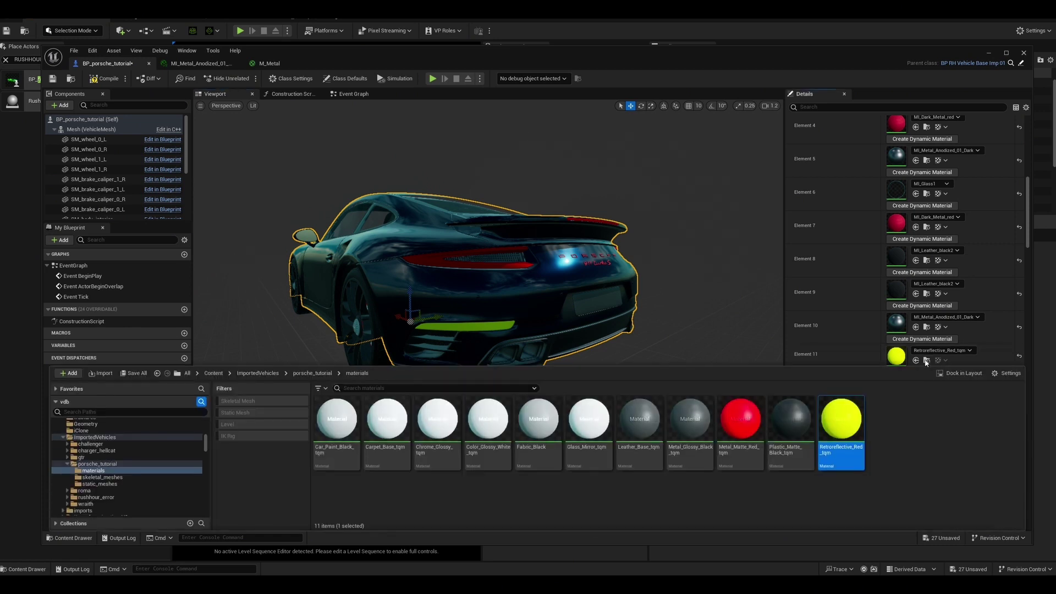
pyautogui.scroll(10, 151, 469)
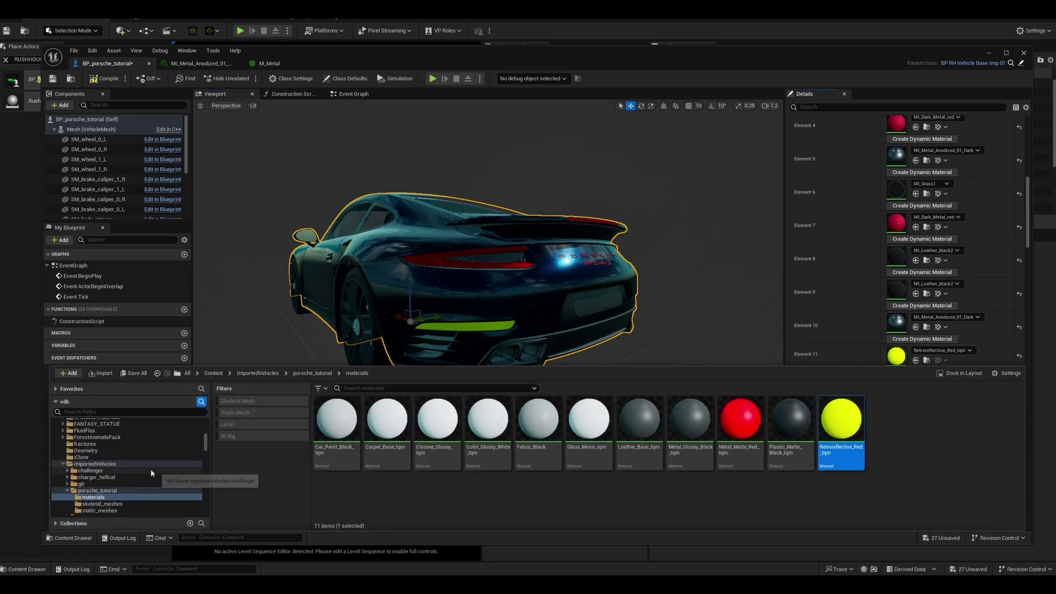
pyautogui.scroll(3, 150, 473)
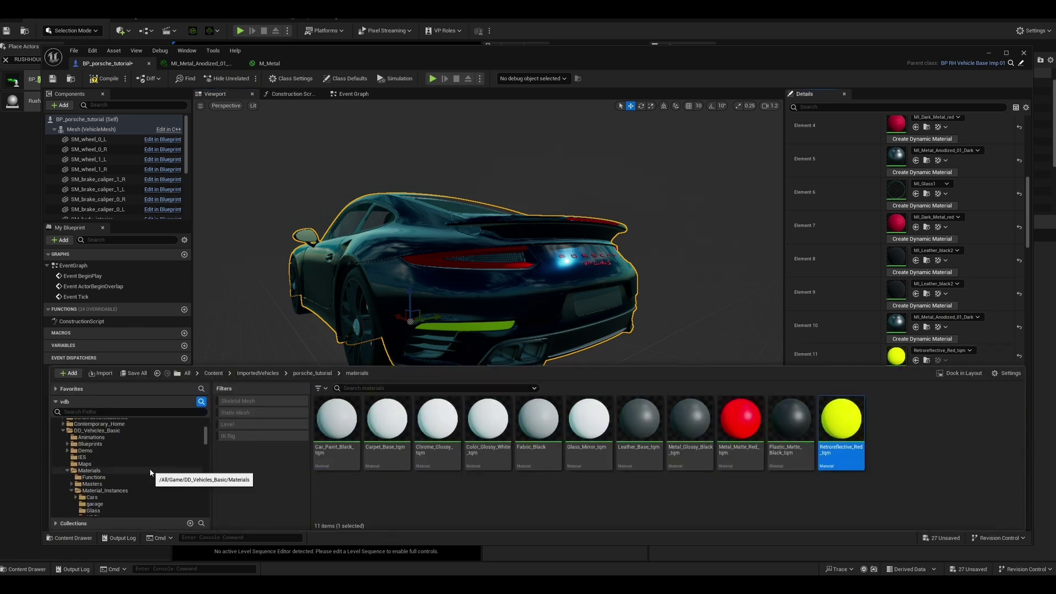
pyautogui.scroll(-3, 150, 472)
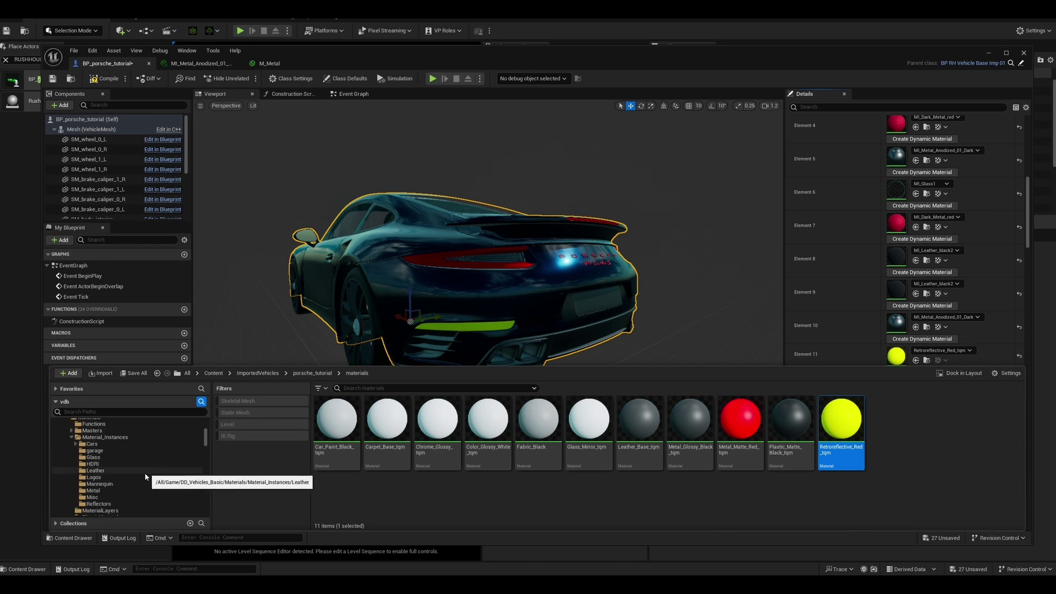
pyautogui.click(117, 503)
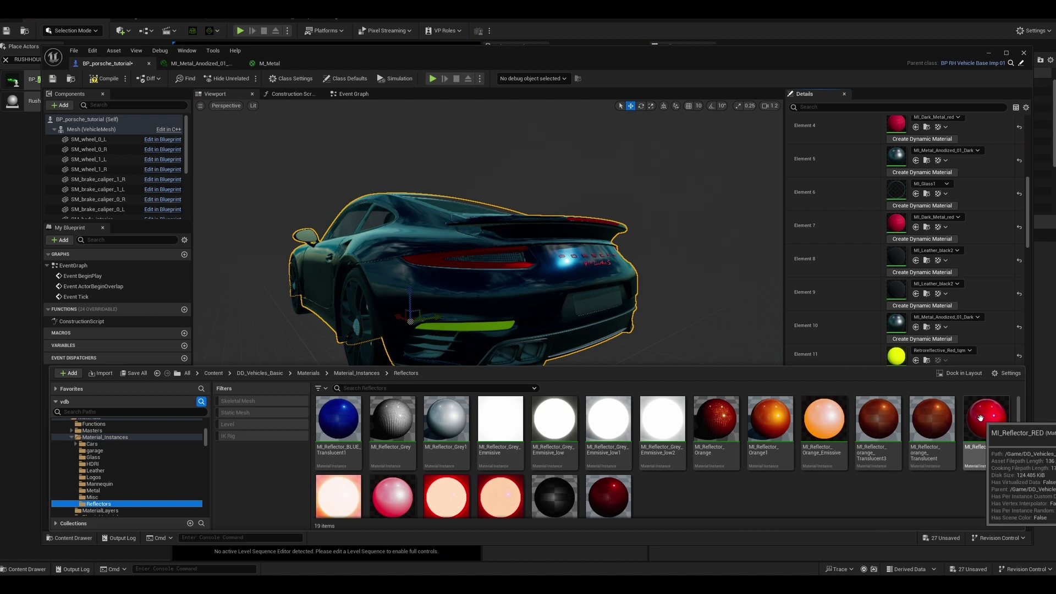
pyautogui.scroll(-1, 979, 418)
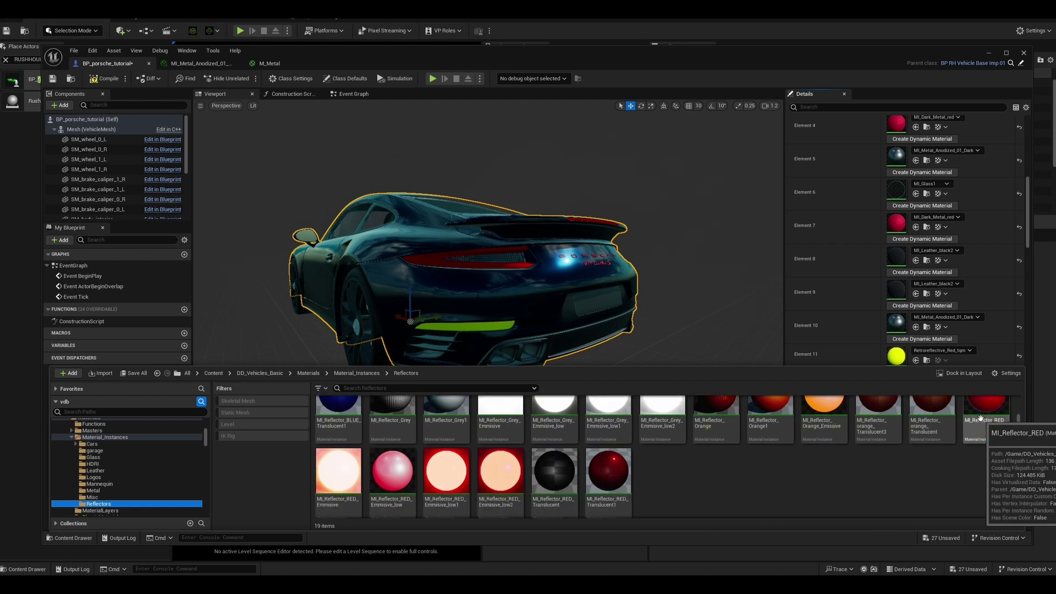
pyautogui.click(392, 473)
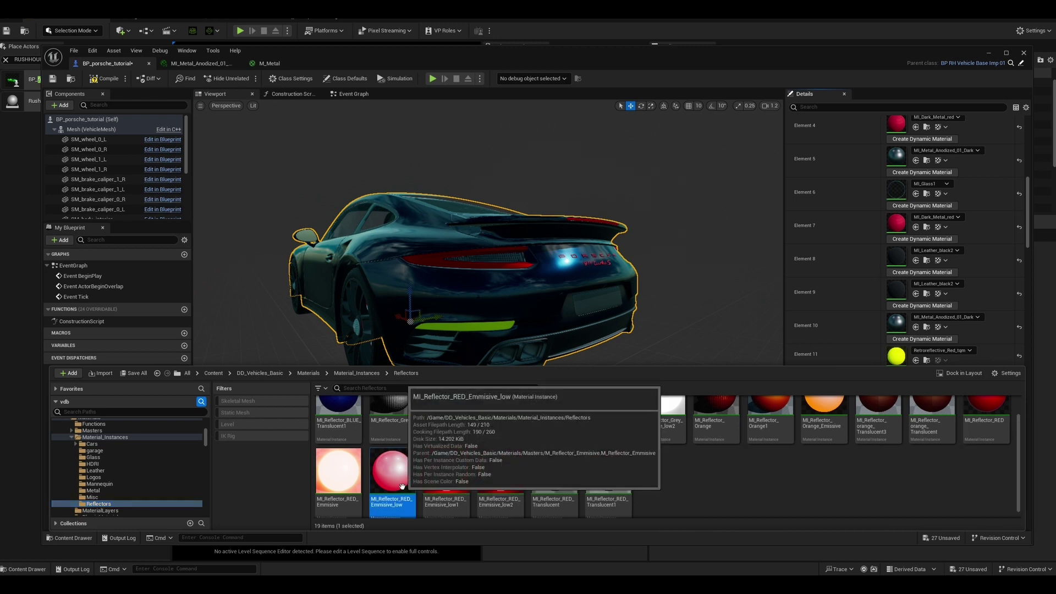
pyautogui.click(915, 360)
pyautogui.scroll(-3, 613, 360)
pyautogui.keyDown('alt'); pyautogui.moveTo(614, 360); pyautogui.dragTo(605, 393); pyautogui.keyUp('alt')
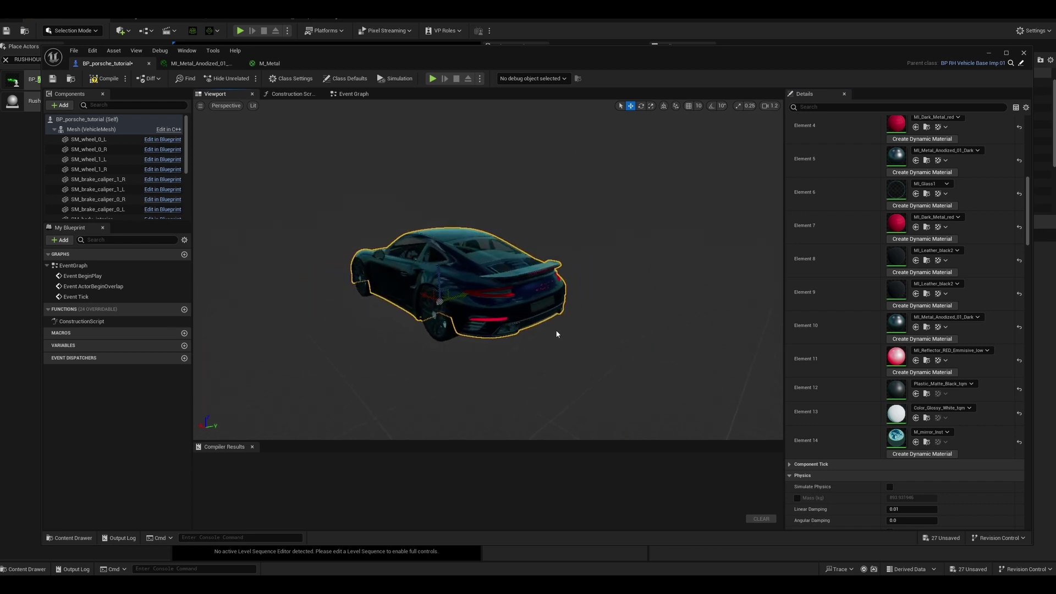
# - Test the red reflector material on Element 12 to locate its part, and assign it MI_Metal_Anodized_01_Dark taken from Element 10
pyautogui.click(915, 394)
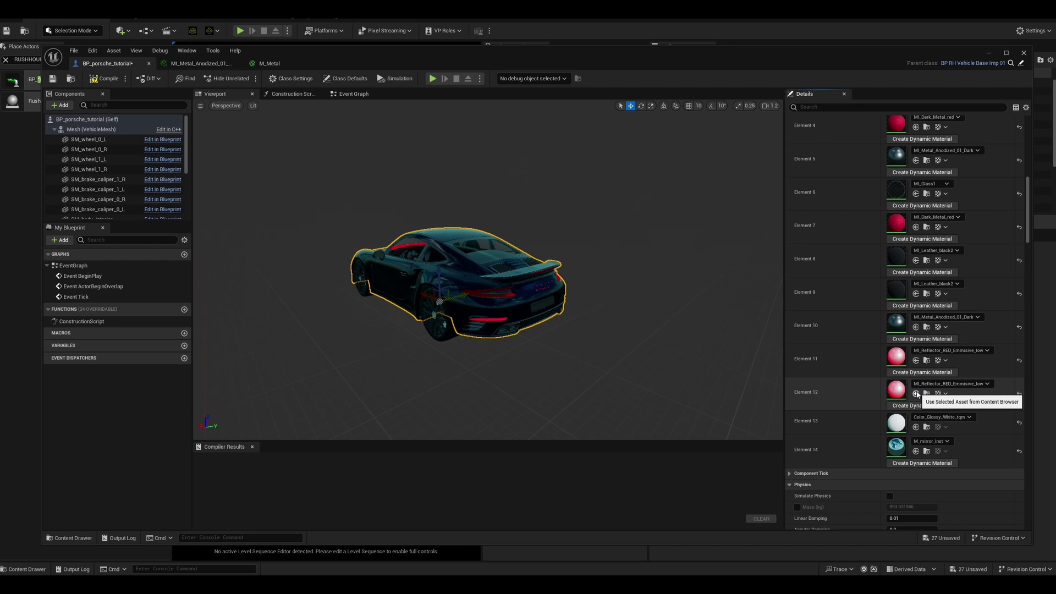
pyautogui.keyDown('alt'); pyautogui.moveTo(485, 358); pyautogui.dragTo(668, 385); pyautogui.keyUp('alt')
pyautogui.click(926, 327)
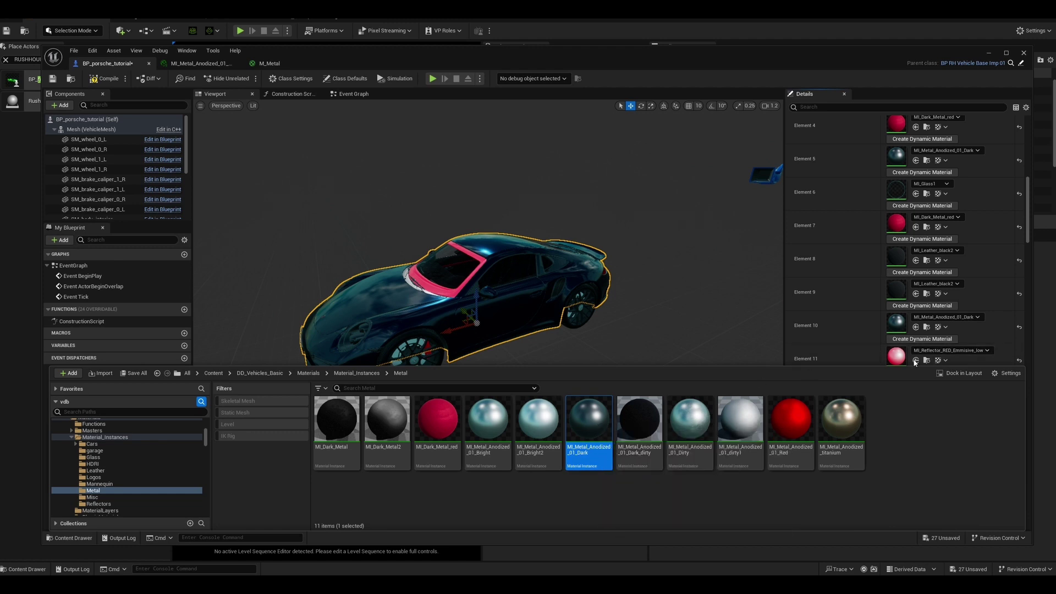
pyautogui.scroll(-1, 901, 347)
pyautogui.click(915, 353)
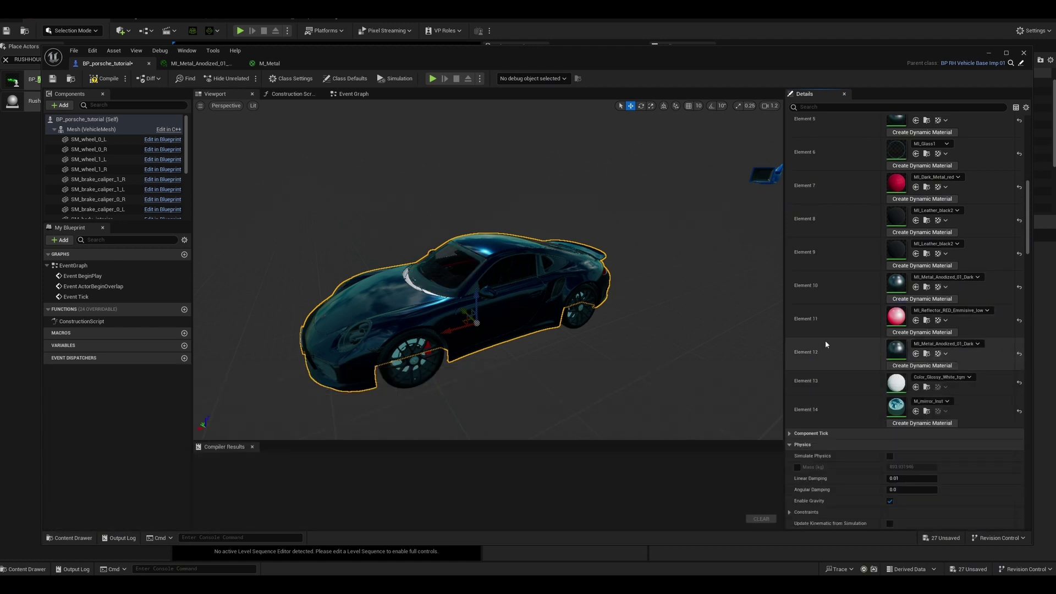
# - Assign MI_Reflector_RED_Emmisive_low, taken from Element 11, to material Element 13 and look for the affected part on the car
pyautogui.scroll(-1, 917, 363)
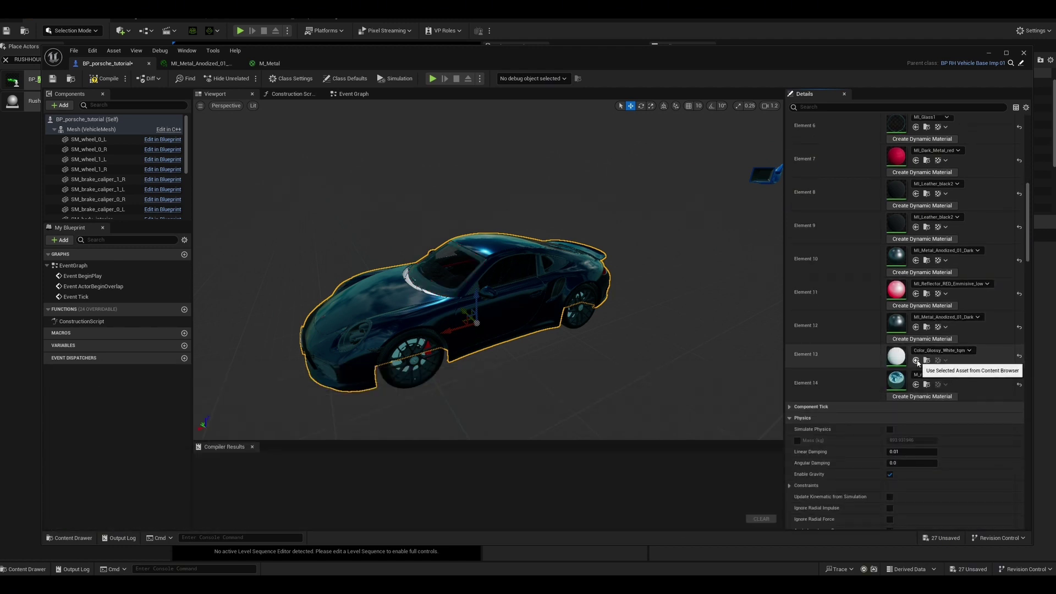
pyautogui.click(926, 294)
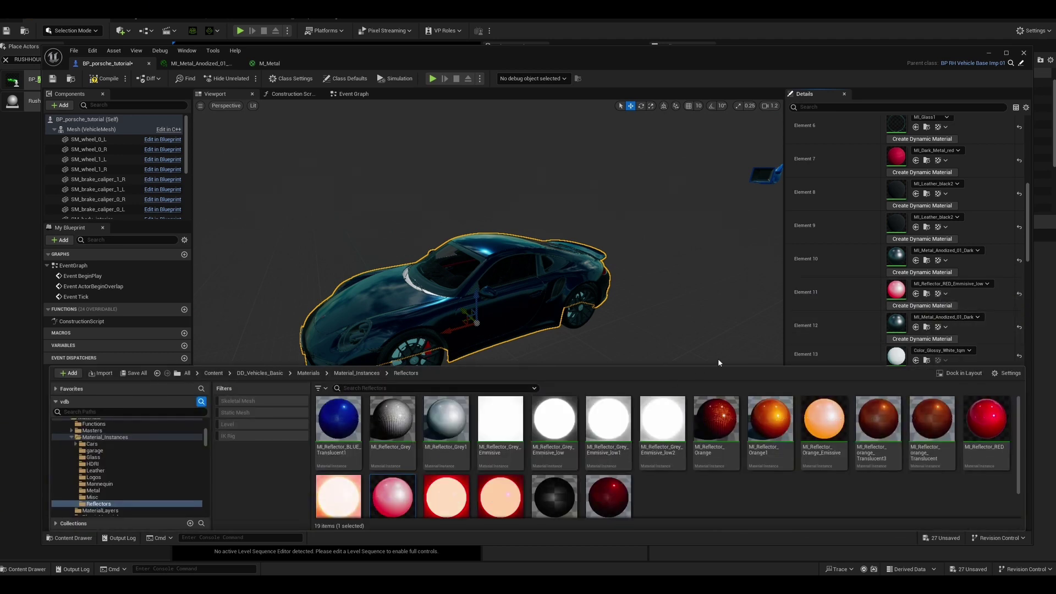
pyautogui.click(763, 344)
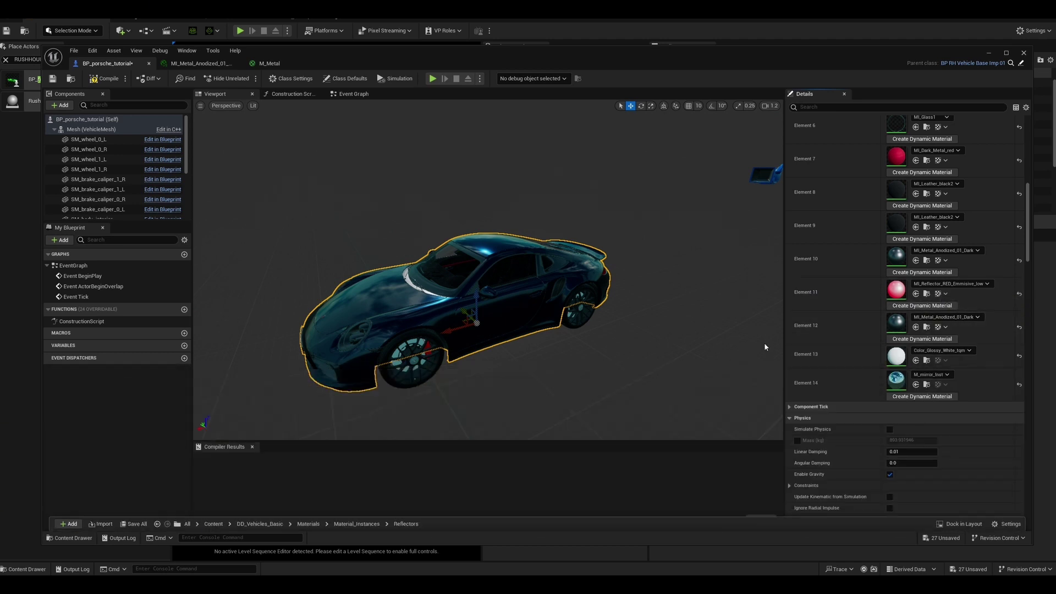
pyautogui.click(916, 361)
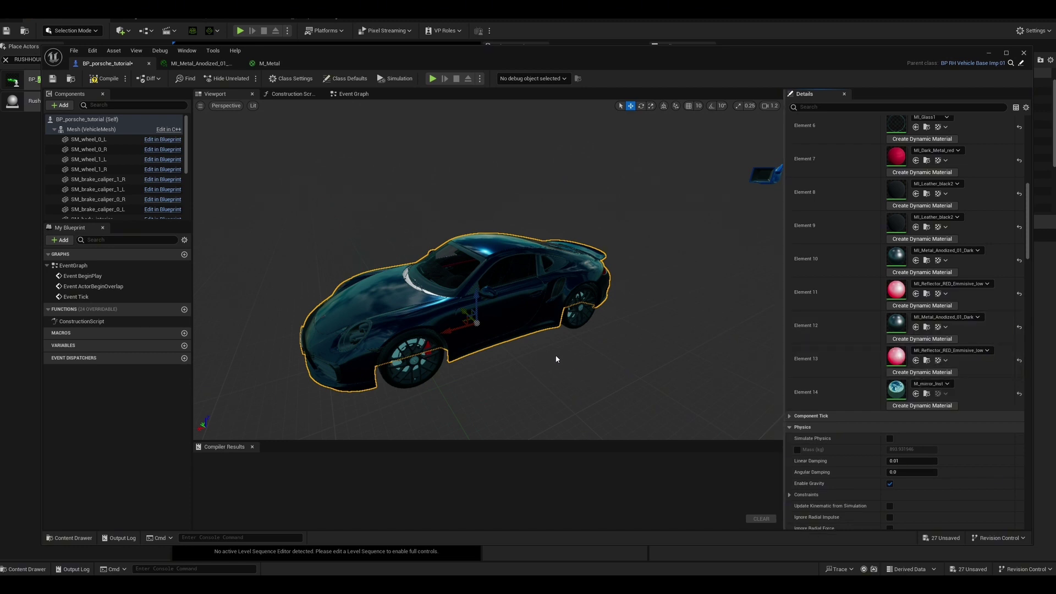
pyautogui.moveTo(569, 351); pyautogui.dragTo(605, 366)
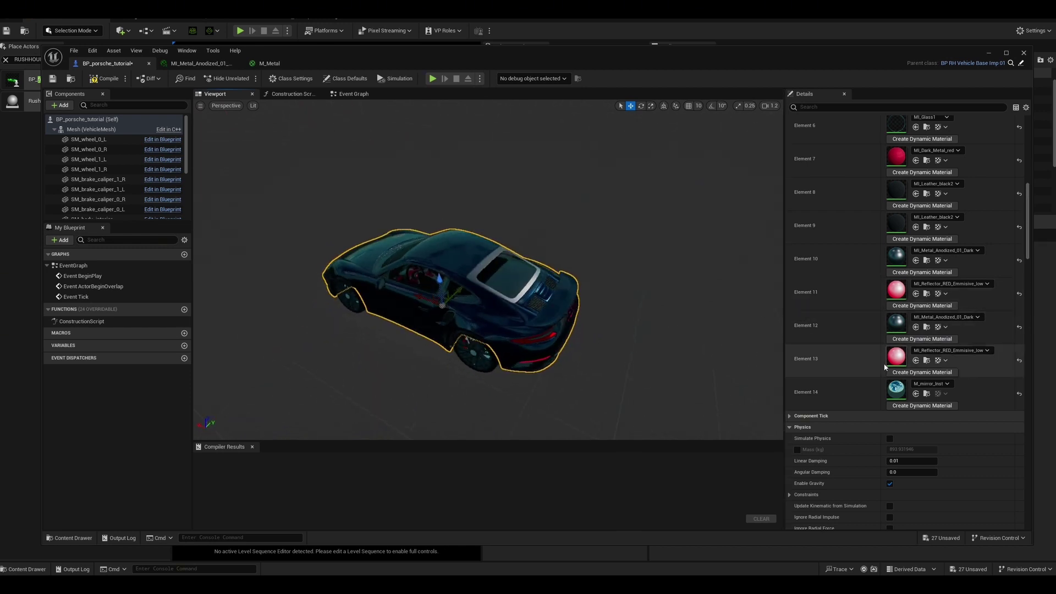
# - Reapply MI_Metal_Anodized_01_Dark from the Metal material instances folder to material Element 12
pyautogui.click(927, 361)
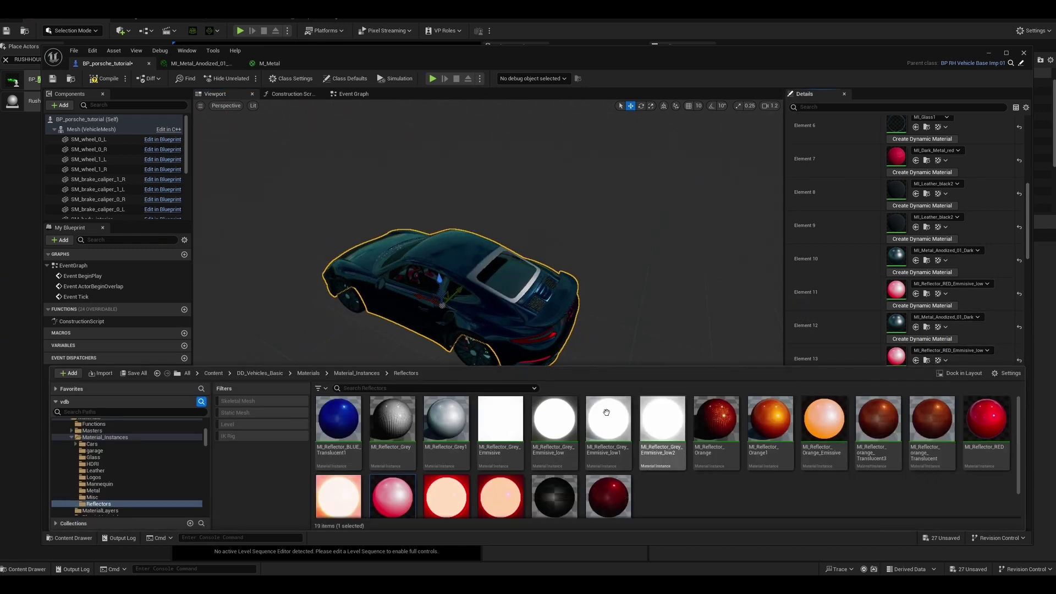
pyautogui.click(127, 491)
pyautogui.click(590, 418)
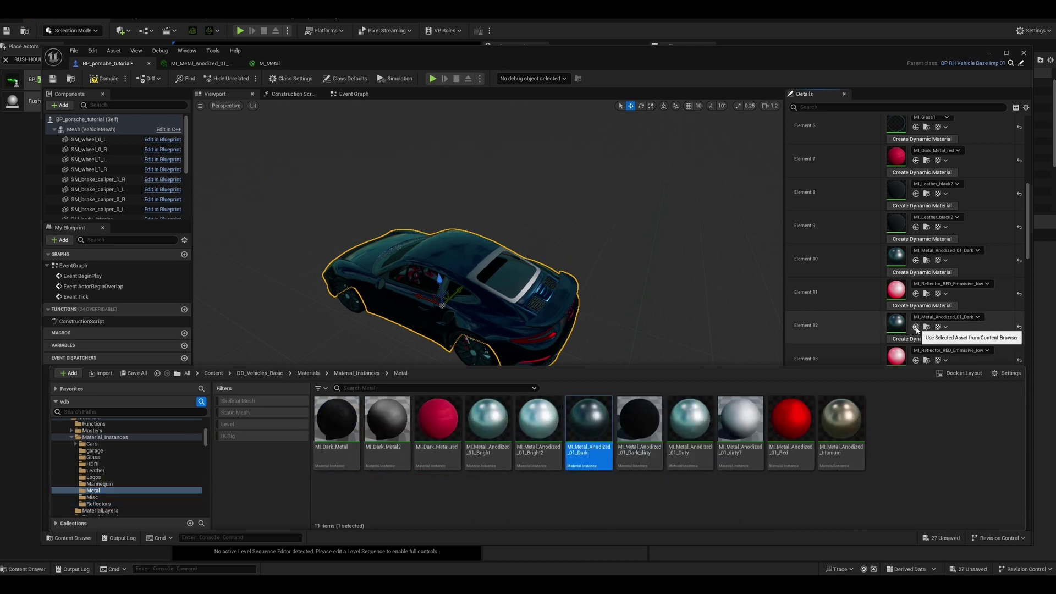
pyautogui.click(916, 328)
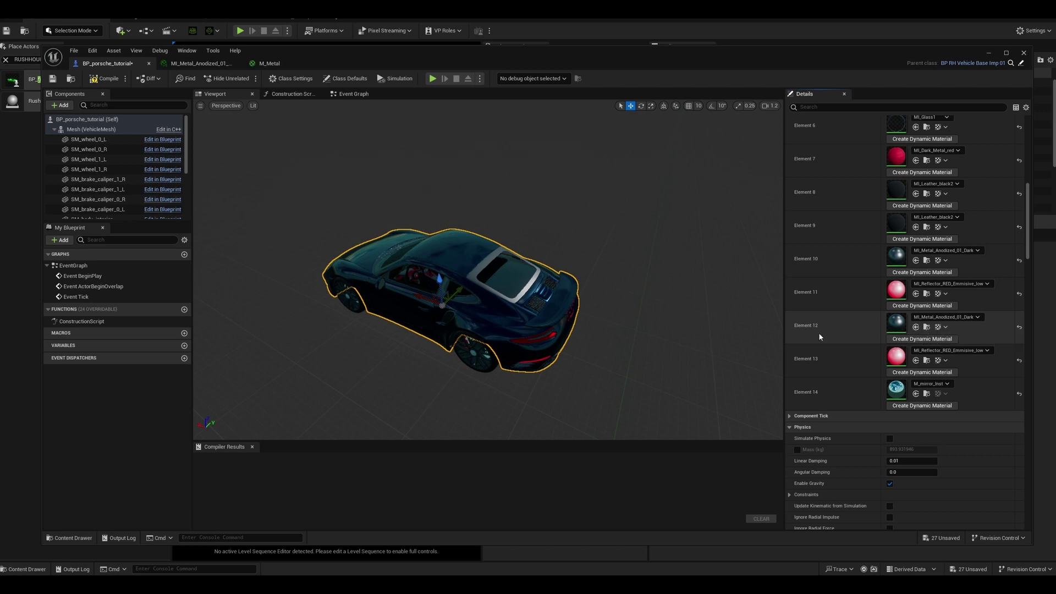
# - Examine the cabin, rear window frame, tail and wheels from several angles for parts that still need material replacement
pyautogui.scroll(5, 420, 351)
pyautogui.moveTo(334, 335)
pyautogui.mouseDown(button='right')
pyautogui.moveTo(352, 330)
pyautogui.moveTo(341, 313)
pyautogui.moveTo(324, 338)
pyautogui.moveTo(334, 335)
pyautogui.mouseUp(button='right')
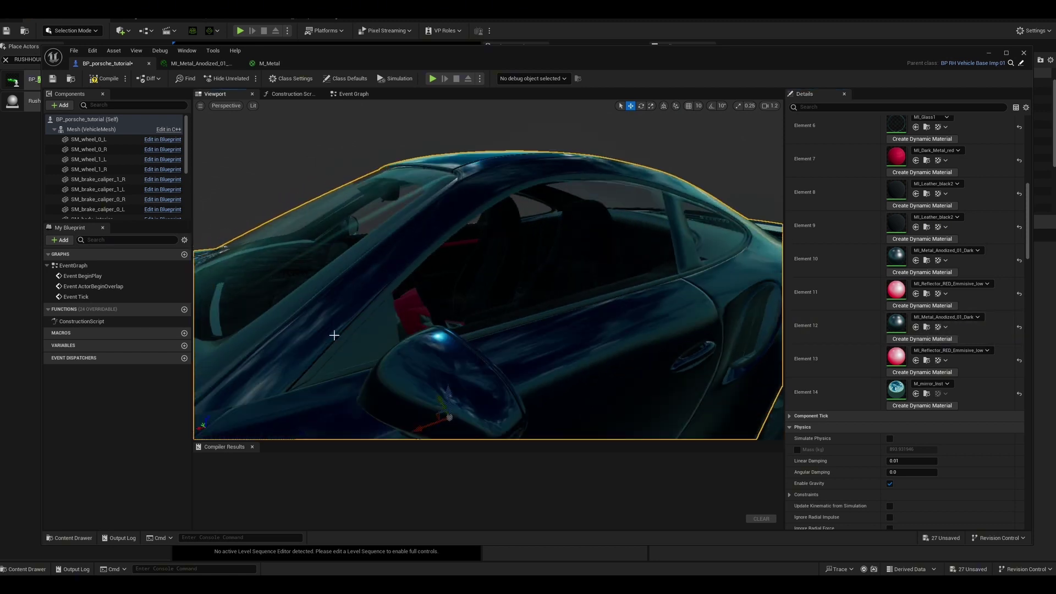
pyautogui.scroll(3, 389, 303)
pyautogui.scroll(-7, 417, 306)
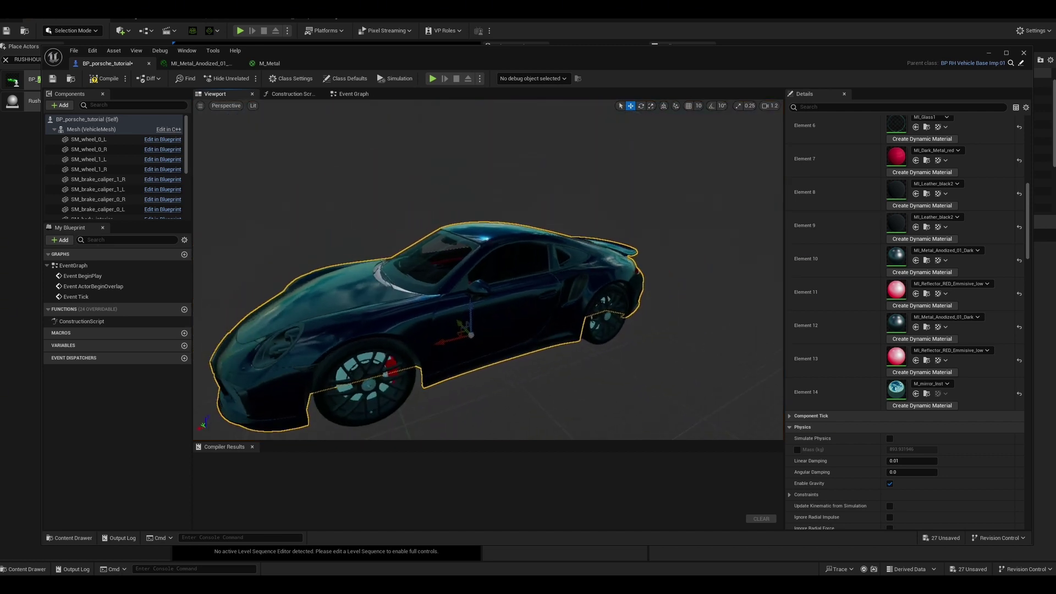
pyautogui.scroll(3, 456, 310)
pyautogui.keyDown('alt'); pyautogui.moveTo(456, 310); pyautogui.dragTo(404, 328); pyautogui.keyUp('alt')
pyautogui.scroll(-3, 878, 336)
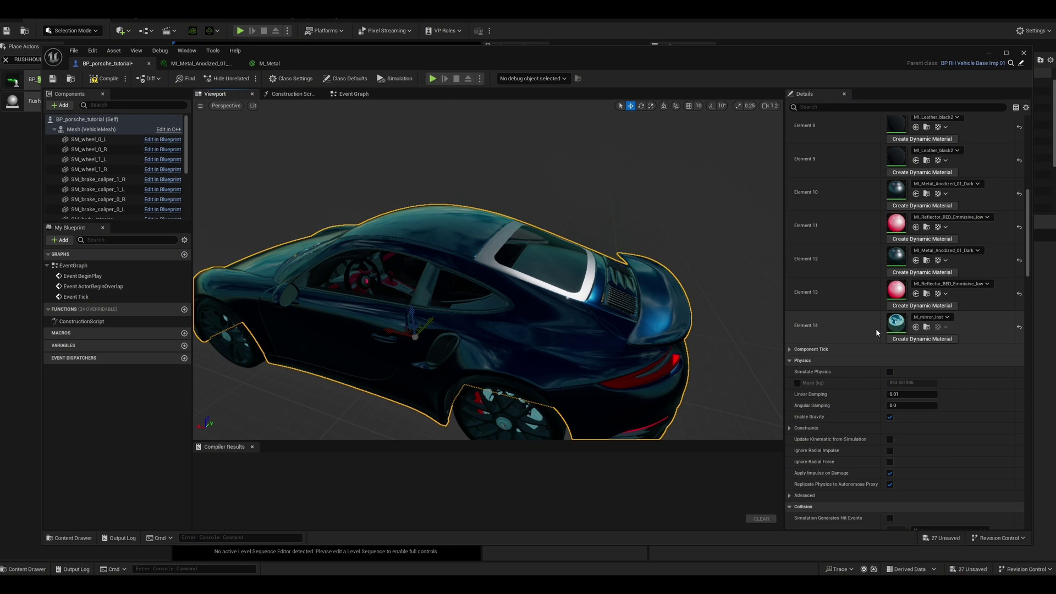
pyautogui.keyDown('alt'); pyautogui.moveTo(599, 324); pyautogui.dragTo(443, 276); pyautogui.keyUp('alt')
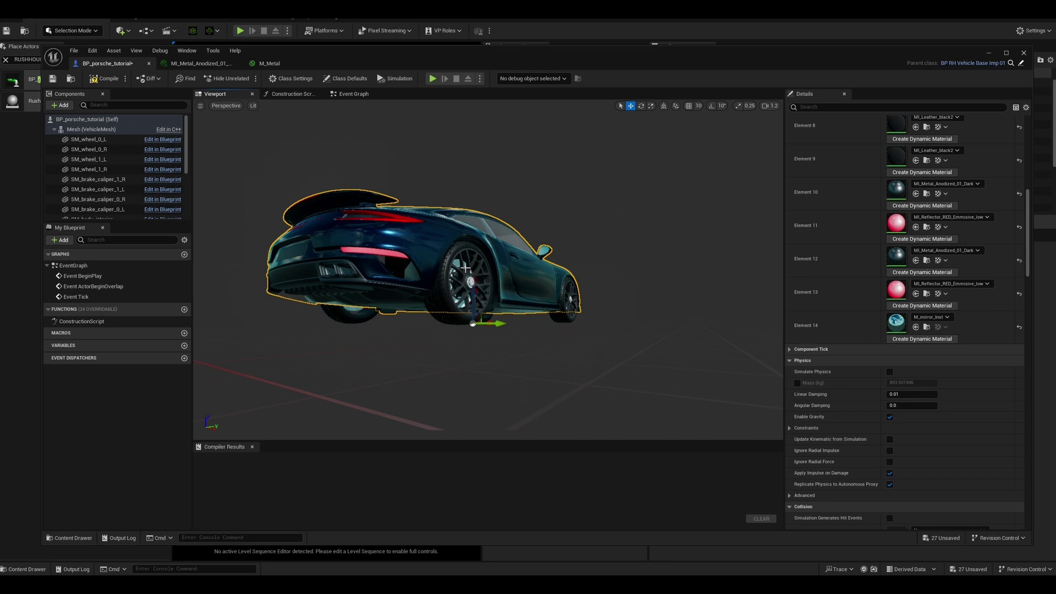
pyautogui.moveTo(488, 270); pyautogui.dragTo(594, 277, button='right')
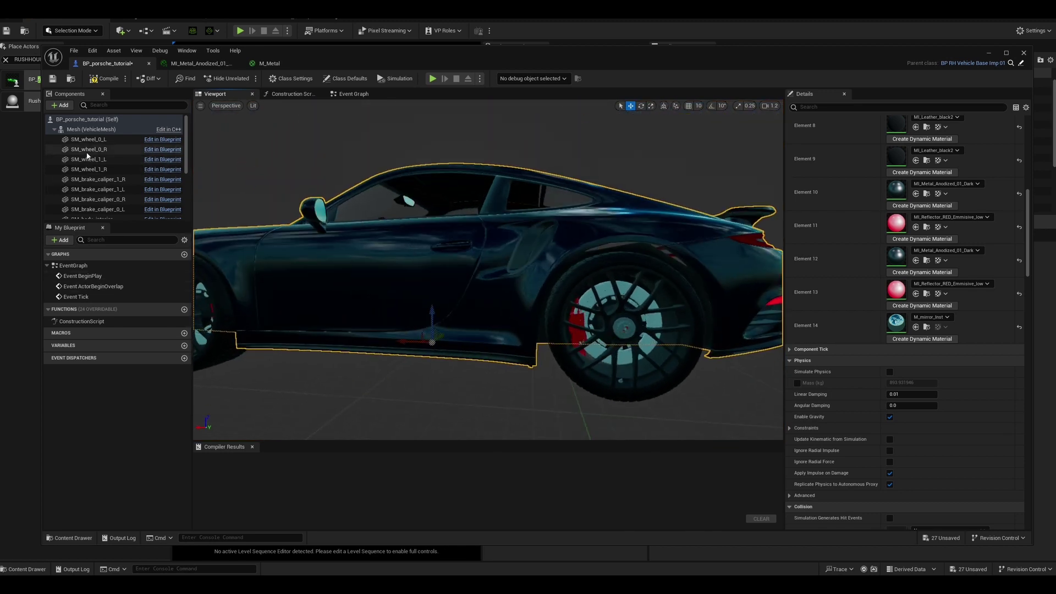
# - Check the SM_body_transparent and SM_body_interior components for material slots, and select SM_brake_caliper_0_L
pyautogui.scroll(-2, 101, 158)
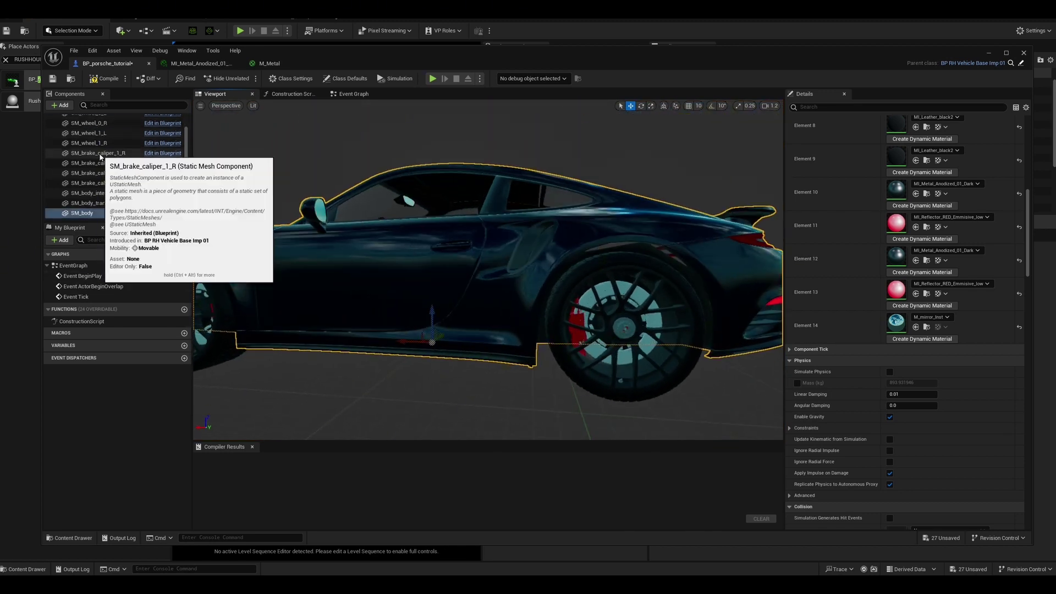
pyautogui.click(103, 204)
pyautogui.scroll(-5, 513, 283)
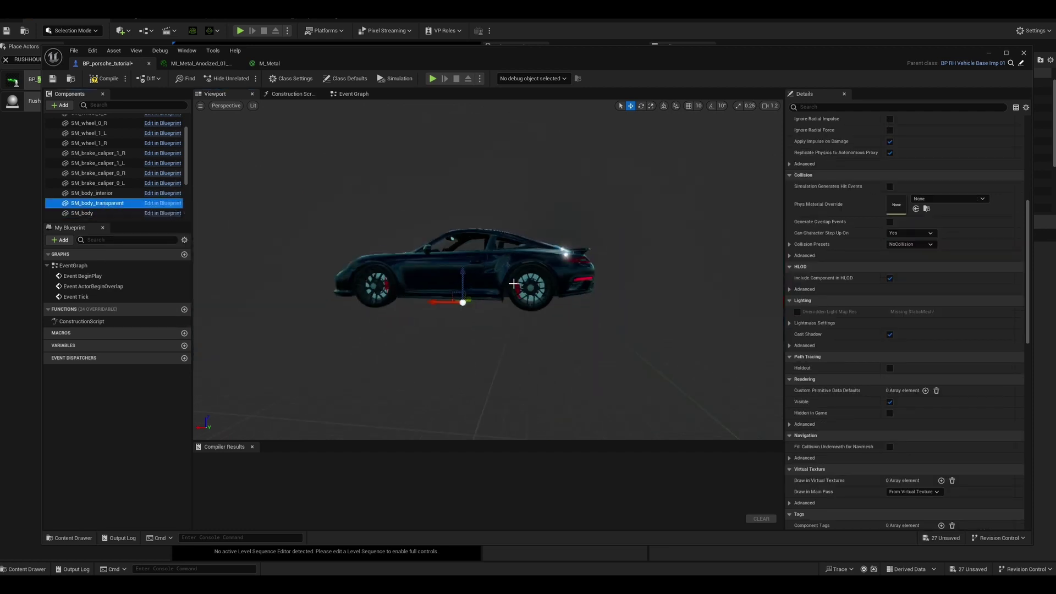
pyautogui.click(115, 192)
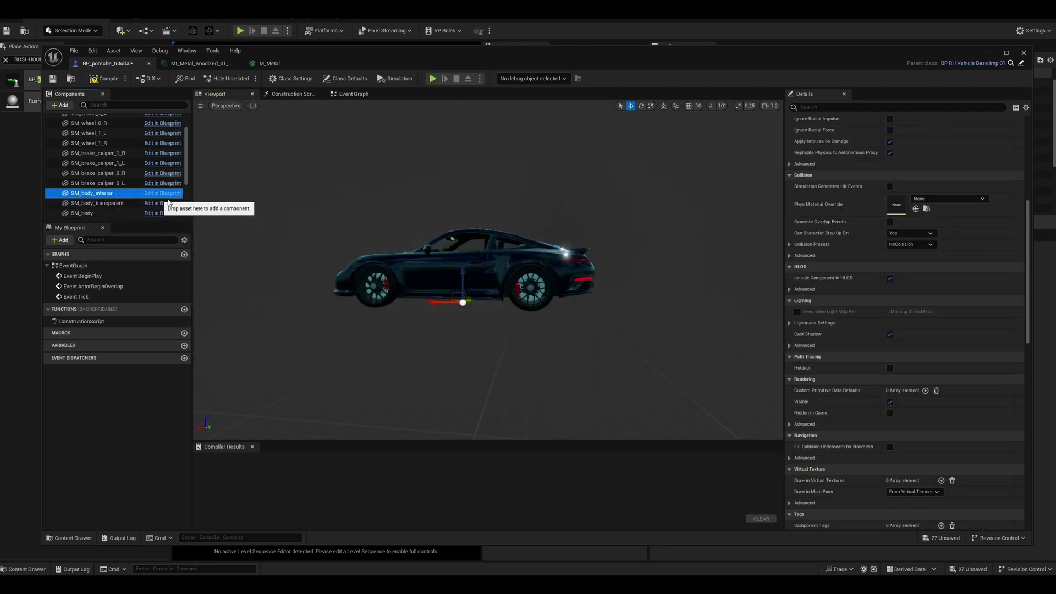
pyautogui.scroll(4, 874, 272)
pyautogui.scroll(3, 875, 269)
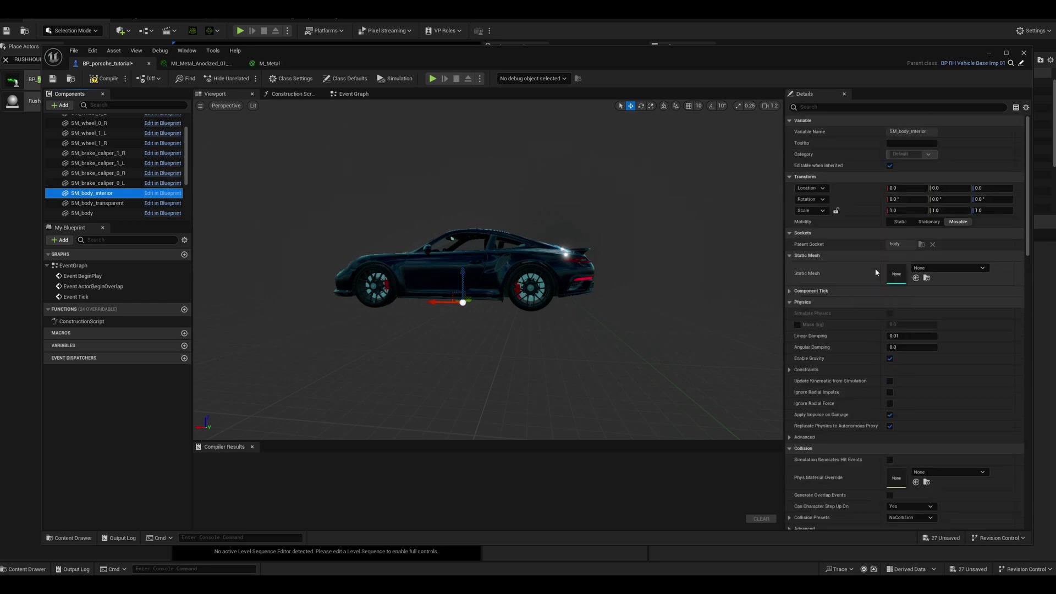
pyautogui.click(153, 184)
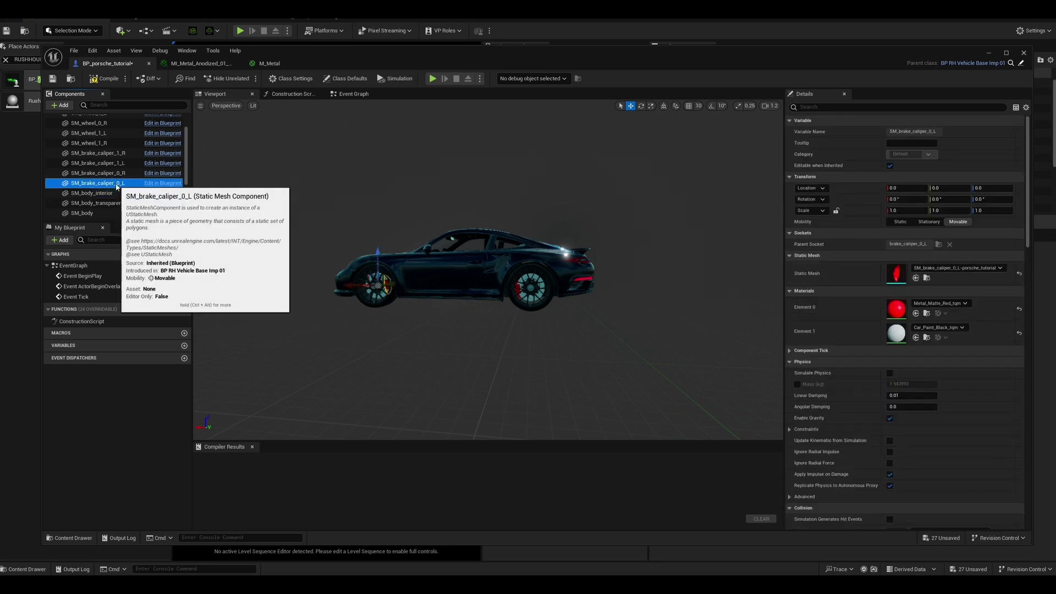
pyautogui.keyDown('alt'); pyautogui.moveTo(483, 275); pyautogui.dragTo(528, 300); pyautogui.keyUp('alt')
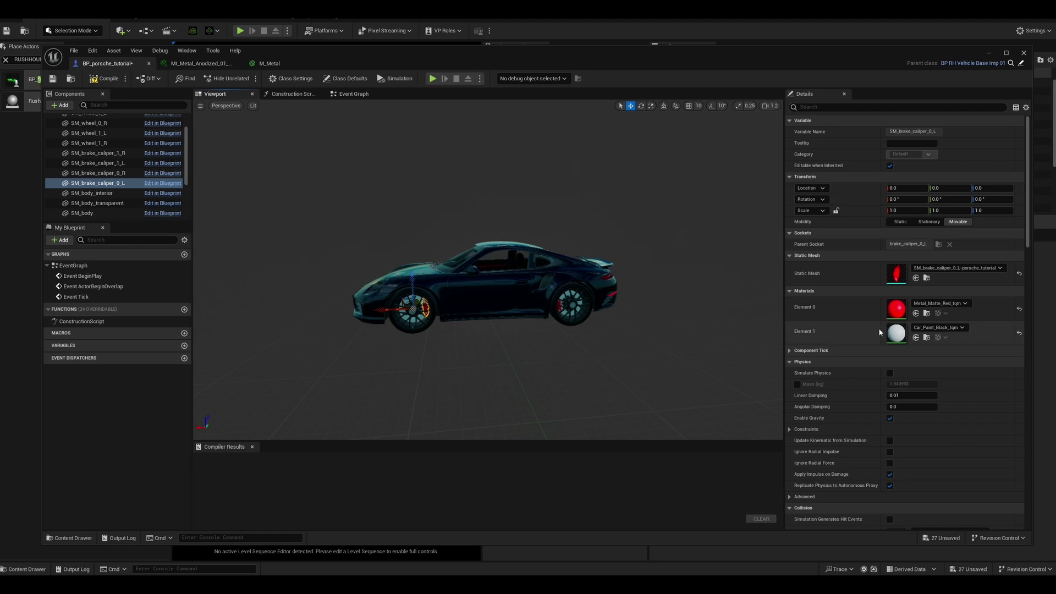
# - Try MI_Metal_Anodized_01_Dirty from the Metal material instances folder on the caliper's Element 1 and inspect the front wheel up close
pyautogui.click(926, 337)
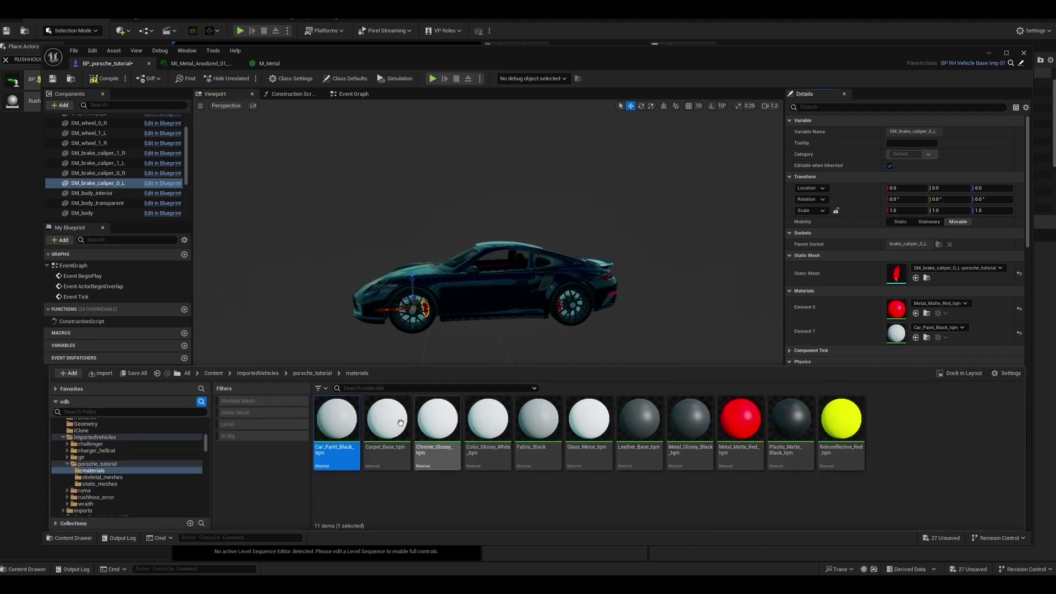
pyautogui.scroll(4, 121, 459)
pyautogui.scroll(5, 121, 460)
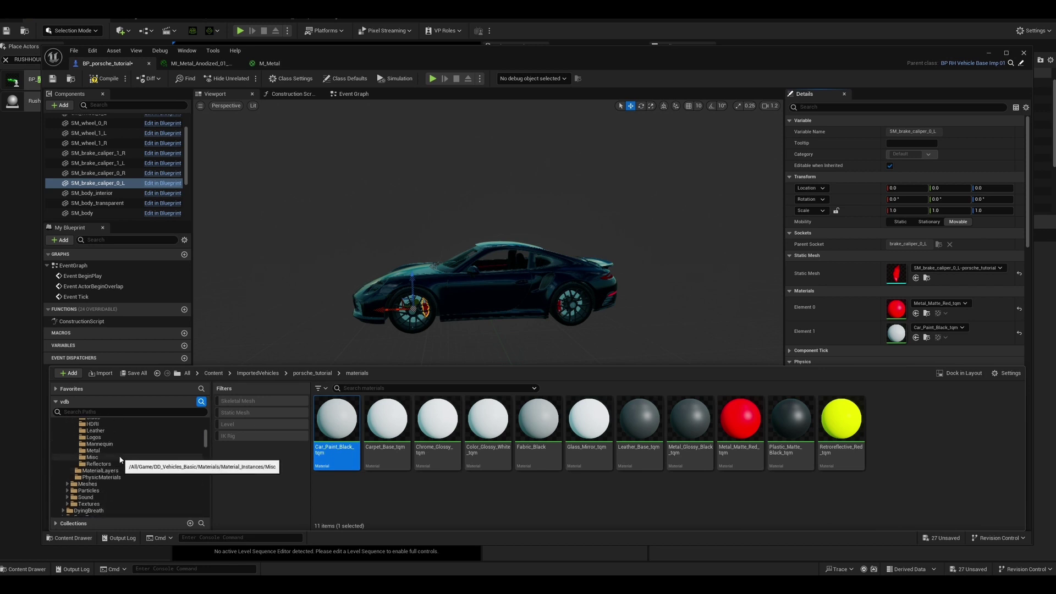
pyautogui.scroll(-2, 120, 460)
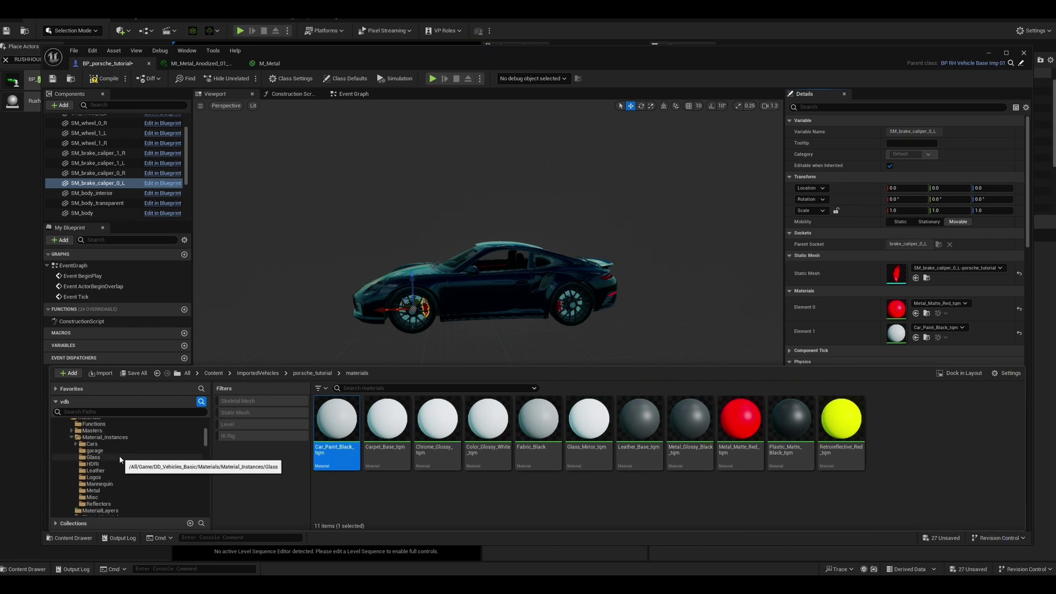
pyautogui.click(118, 490)
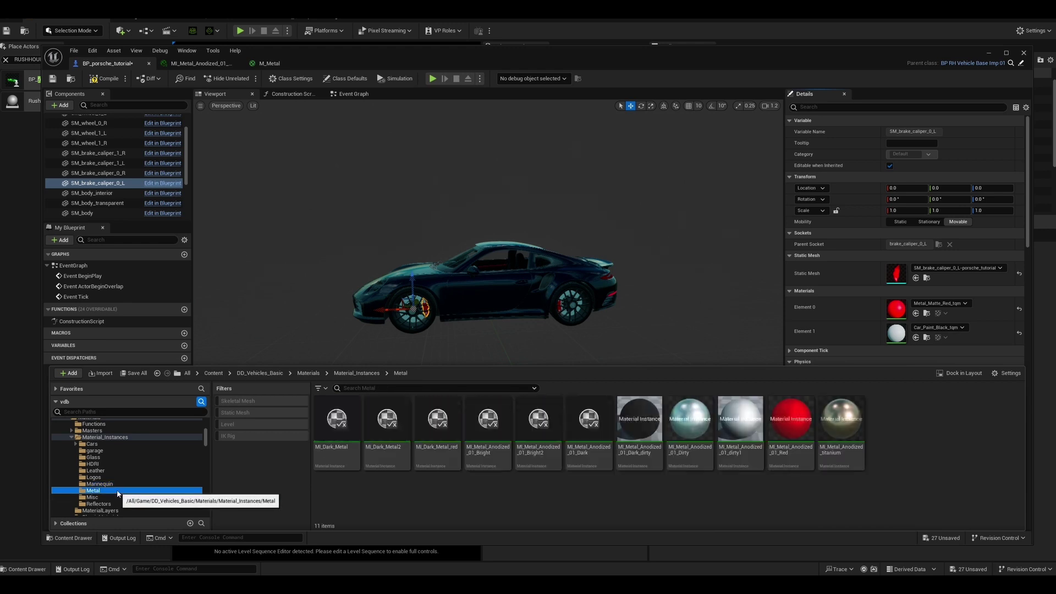
pyautogui.click(685, 428)
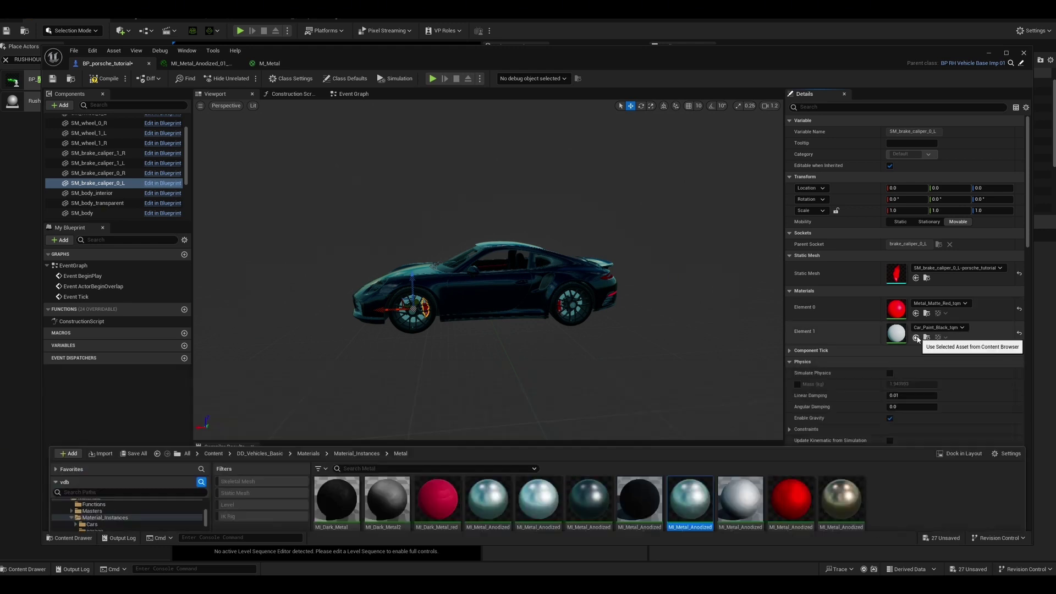
pyautogui.click(916, 337)
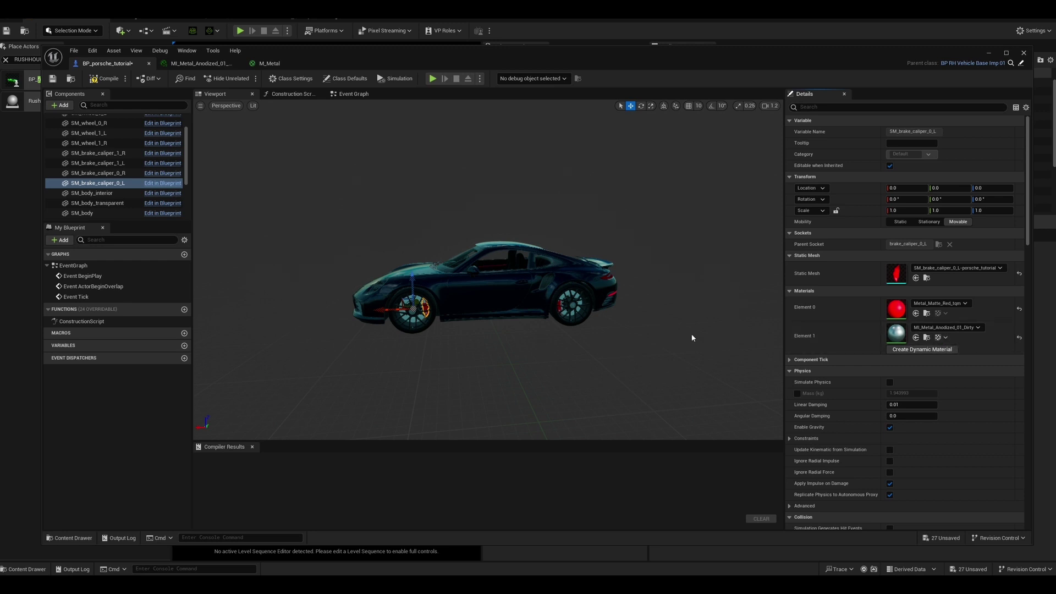
pyautogui.scroll(5, 394, 336)
pyautogui.press('s')
pyautogui.moveTo(359, 352); pyautogui.dragTo(359, 357, button='right')
pyautogui.press('w')
pyautogui.press('s')
pyautogui.press('a')
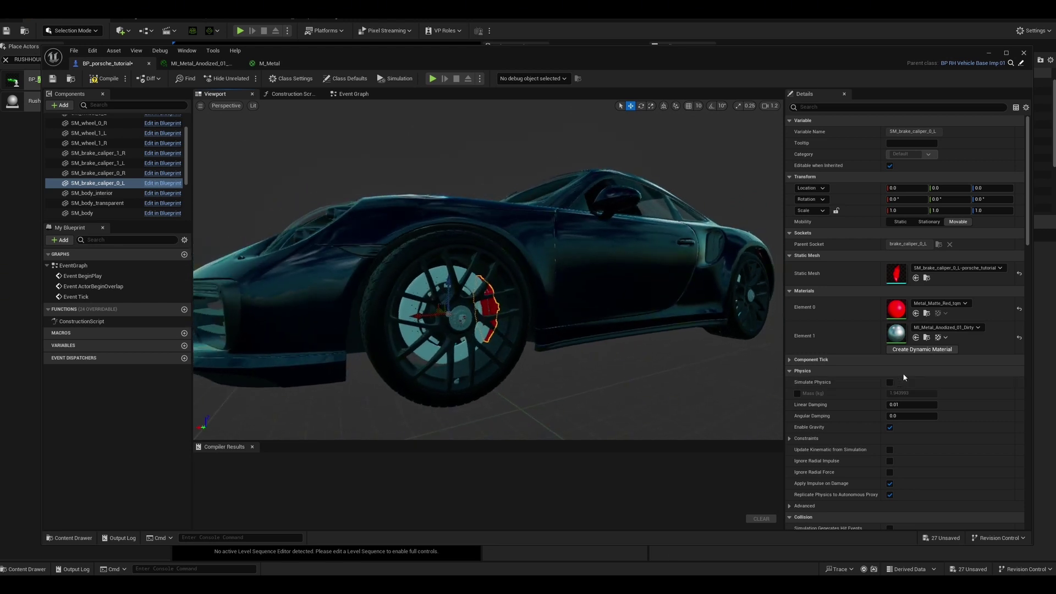
# - Assign MI_Metal_Anodized_01_Dark to material Element 1 of SM_brake_caliper_0_L
pyautogui.click(926, 337)
pyautogui.click(589, 419)
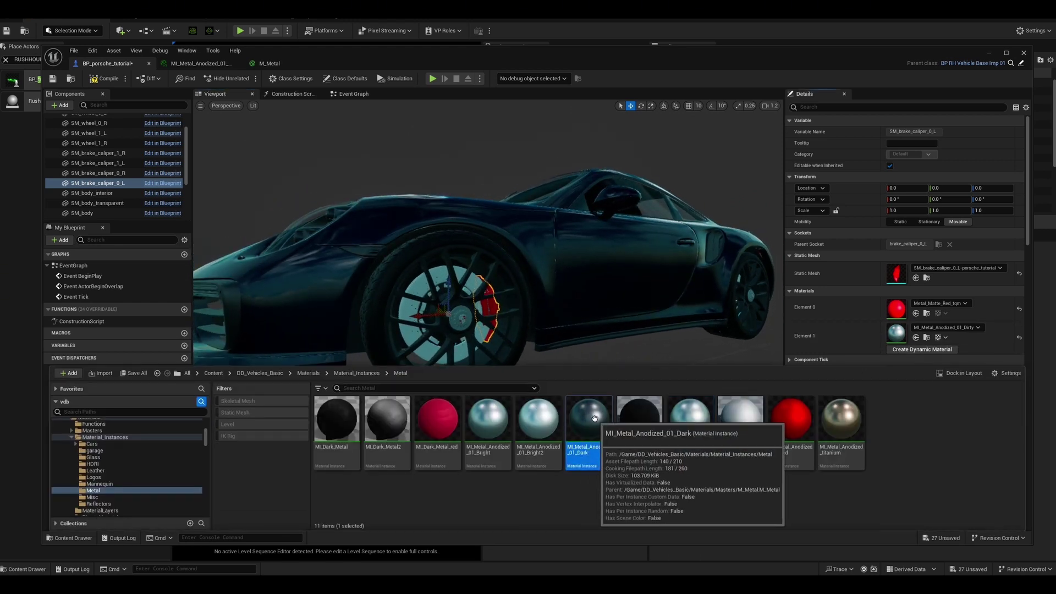
pyautogui.click(916, 337)
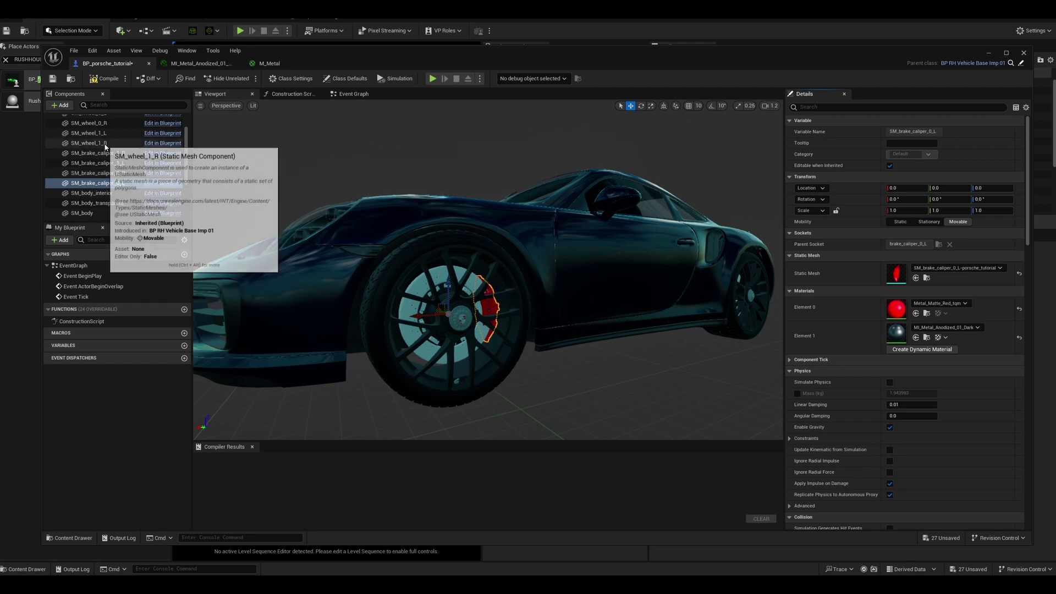
# - Assign MI_Metal_Anodized_01_Bright from the Metal material instances folder to material Element 1 of SM_wheel_0_L
pyautogui.scroll(1, 115, 156)
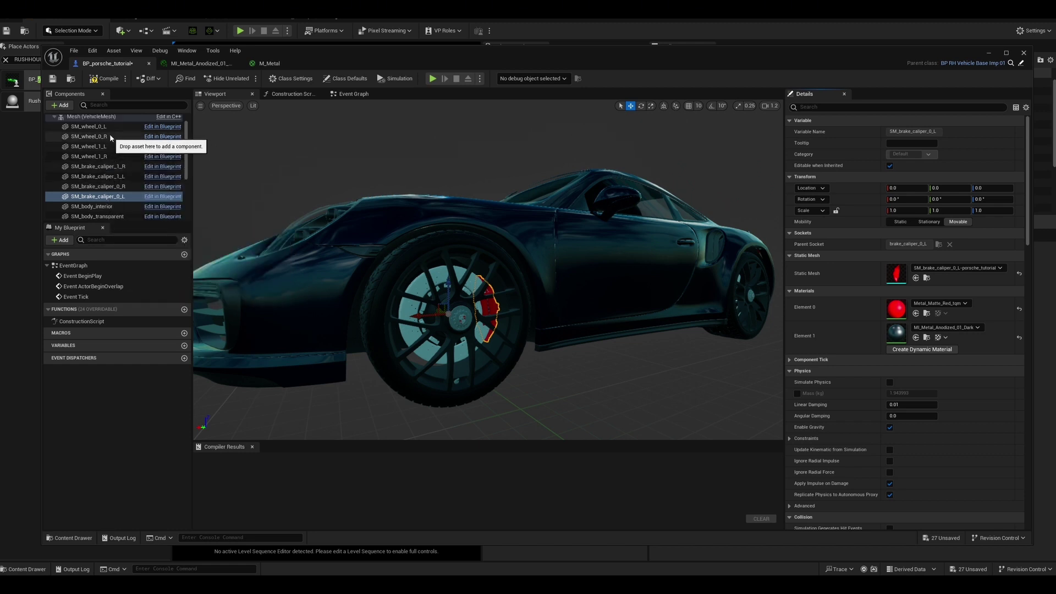
pyautogui.click(111, 127)
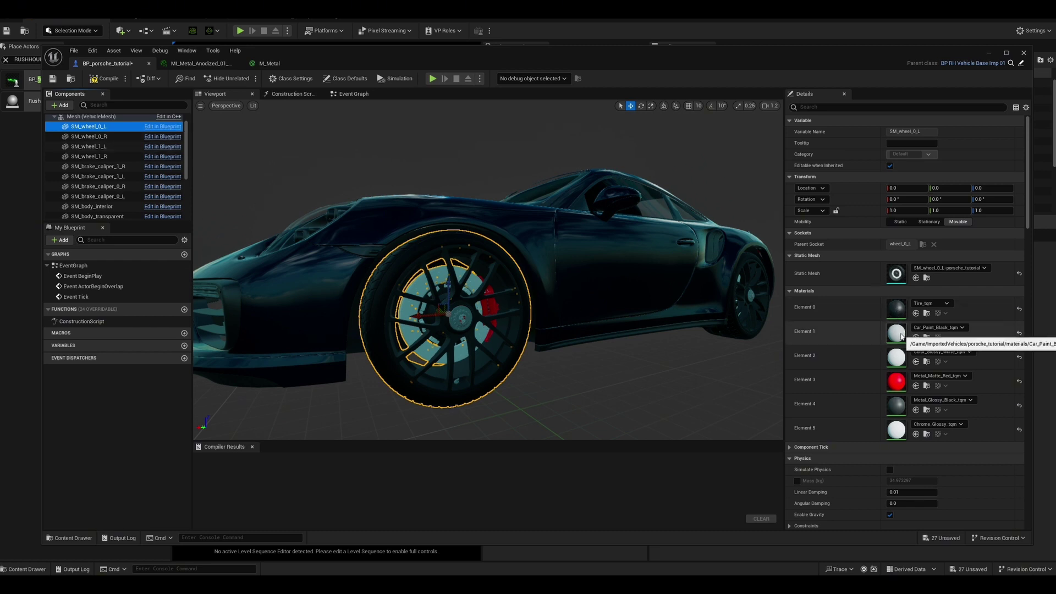
pyautogui.click(927, 337)
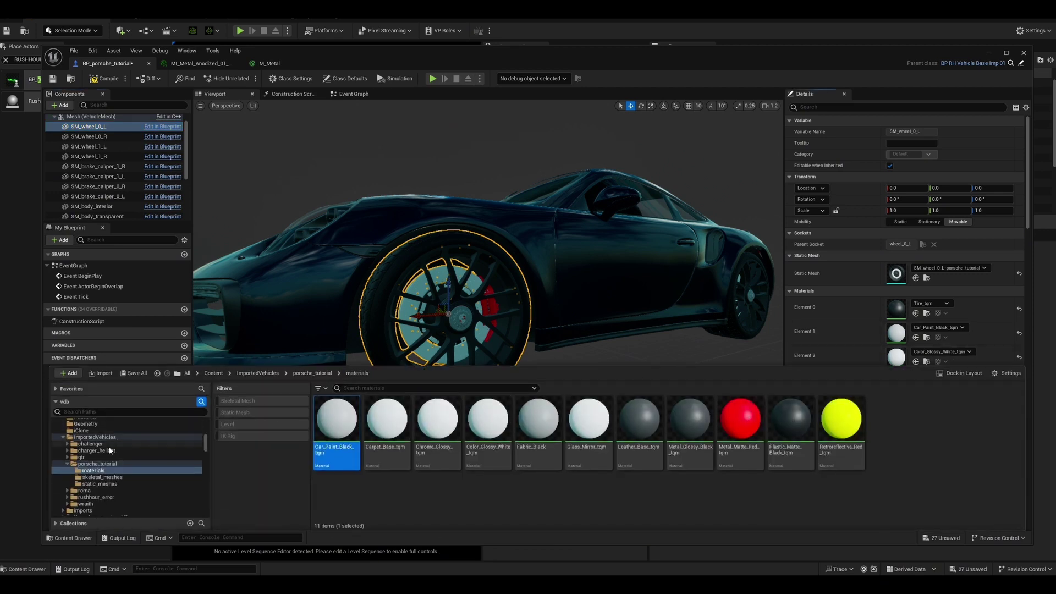
pyautogui.scroll(-5, 110, 450)
pyautogui.scroll(-2, 109, 450)
pyautogui.click(106, 465)
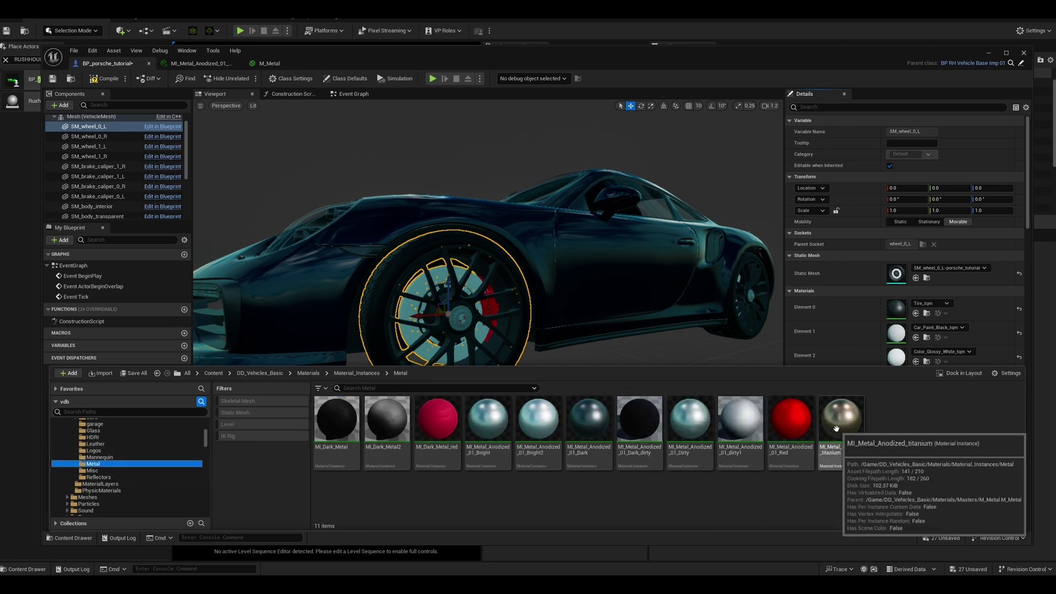
pyautogui.click(488, 423)
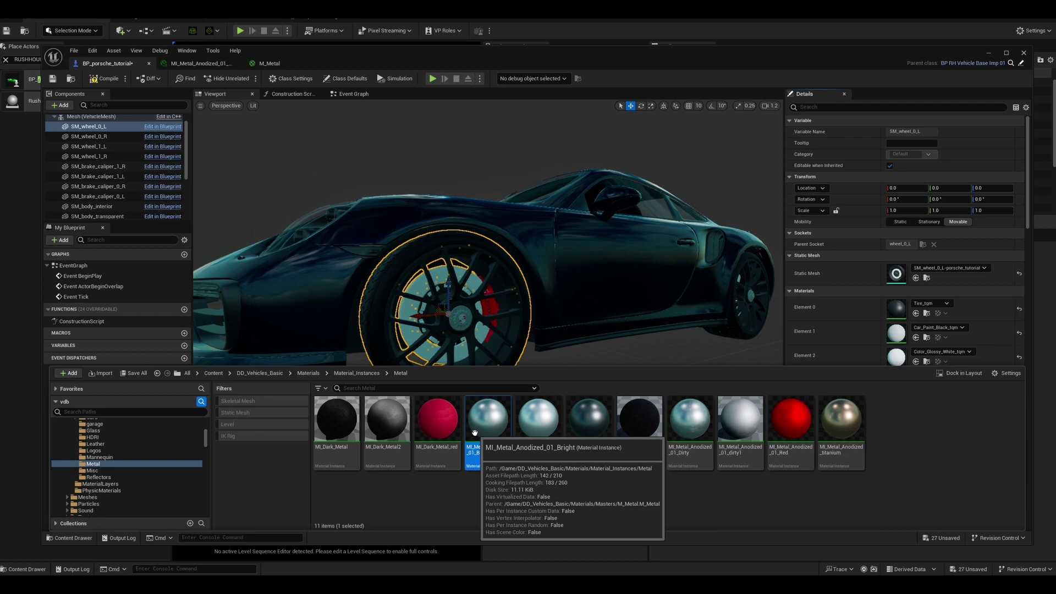
pyautogui.click(915, 338)
pyautogui.click(916, 338)
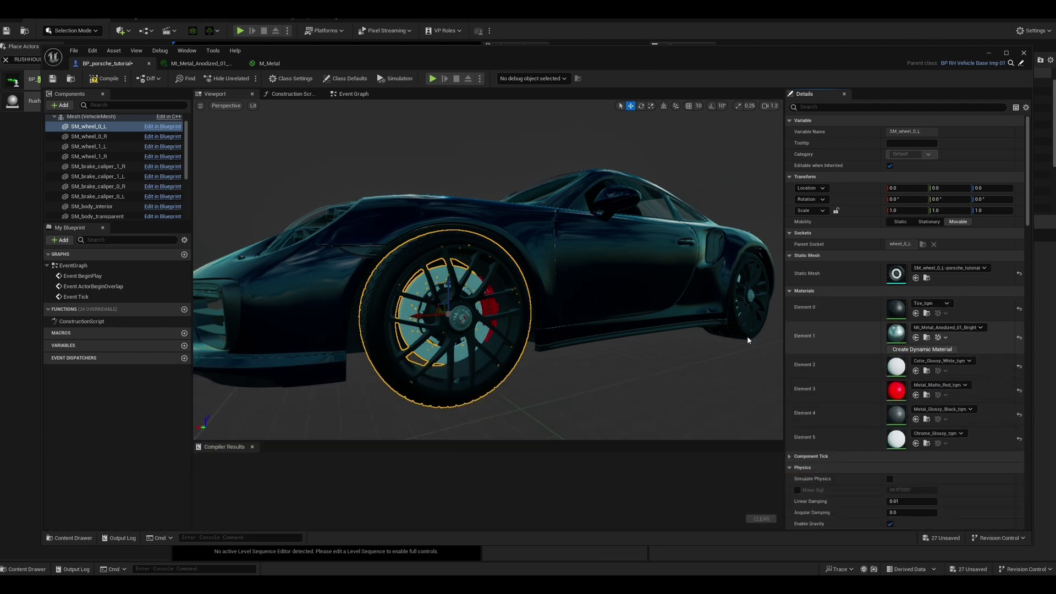
# - Apply MI_Metal_Anodized_01_Bright to material Elements 4 and 2 of SM_wheel_0_L as well
pyautogui.scroll(5, 544, 339)
pyautogui.scroll(-5, 544, 338)
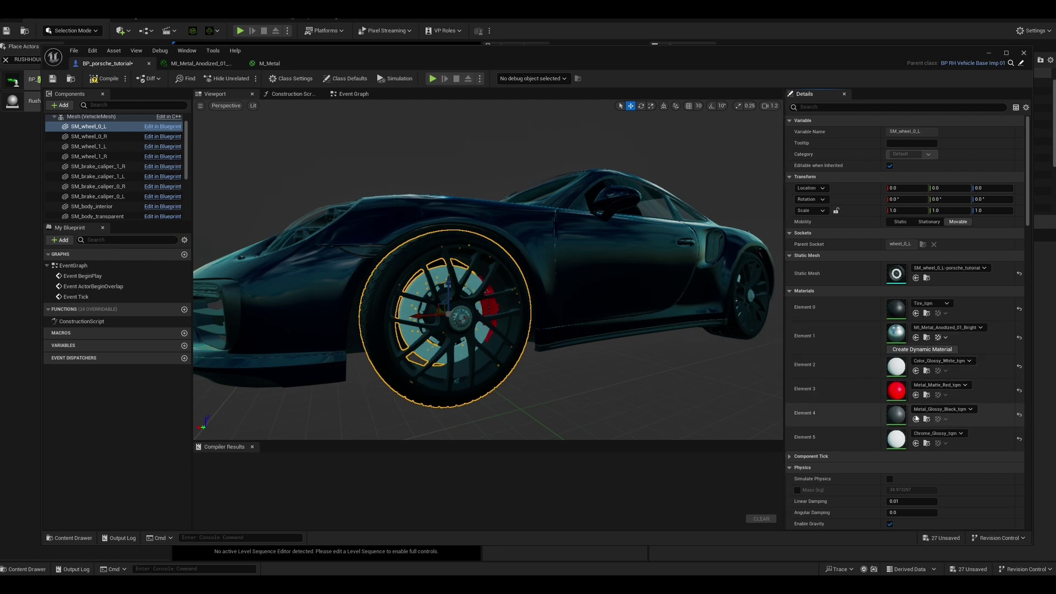
pyautogui.click(915, 419)
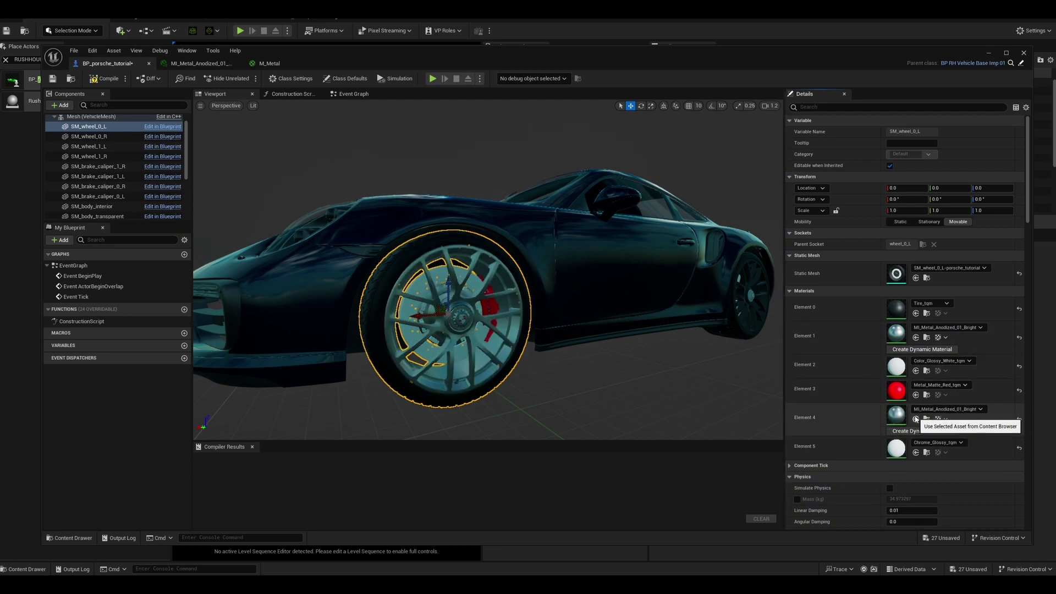
pyautogui.keyDown('alt'); pyautogui.moveTo(648, 374); pyautogui.dragTo(626, 374); pyautogui.keyUp('alt')
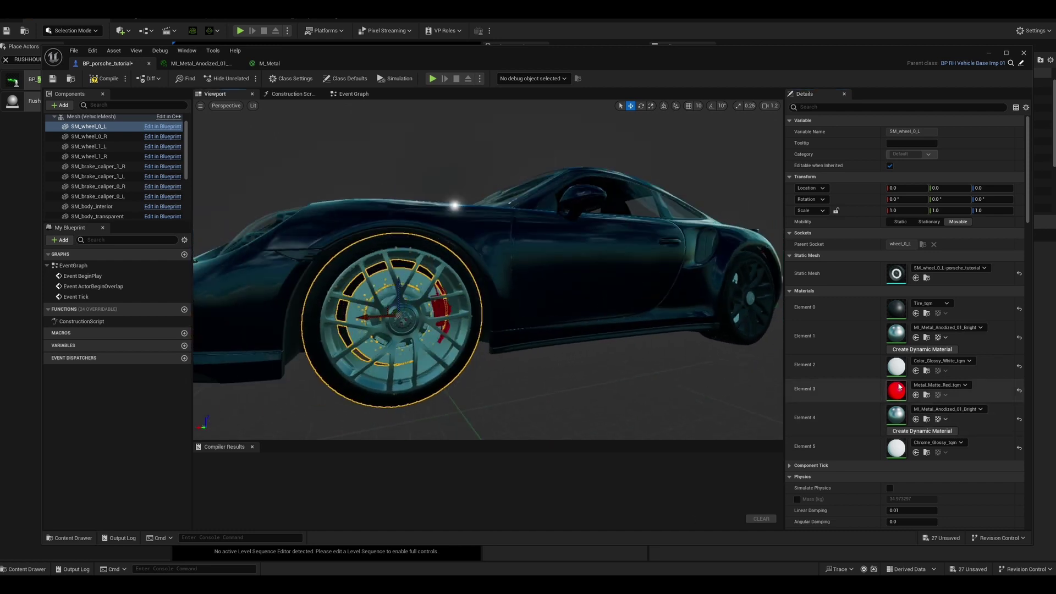
pyautogui.click(916, 372)
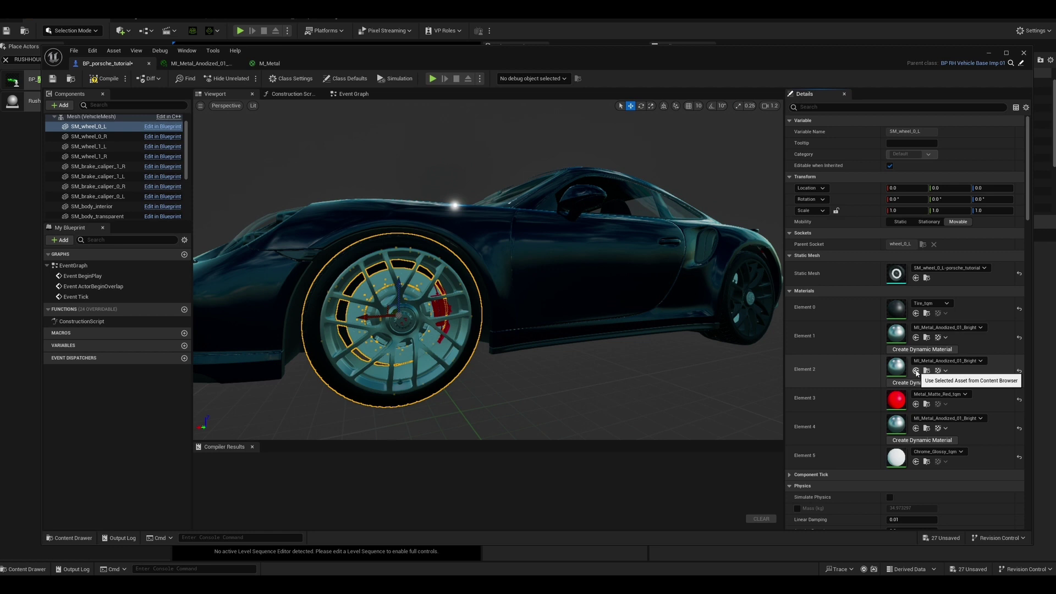
# - Assign MI_Metal_Anodized_01_Red to material Elements 2 and 5 of SM_wheel_0_L
pyautogui.click(926, 371)
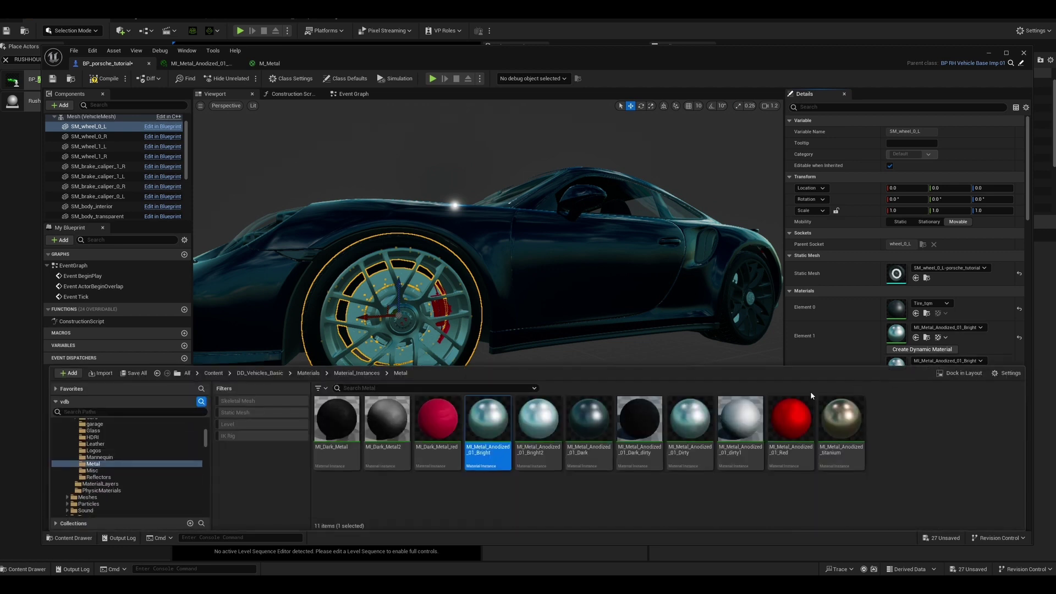
pyautogui.click(790, 420)
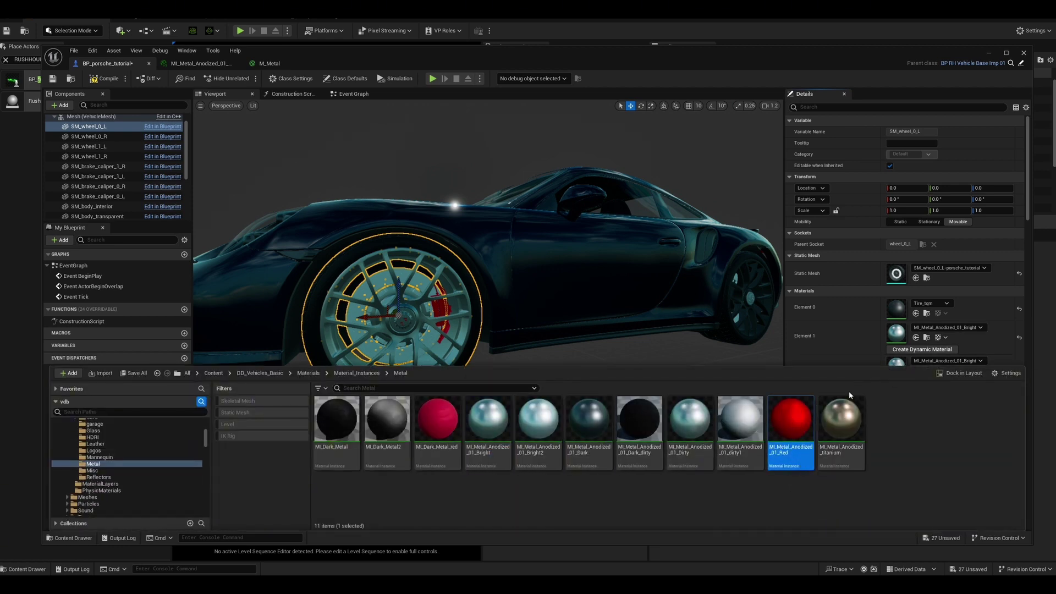
pyautogui.scroll(-1, 896, 352)
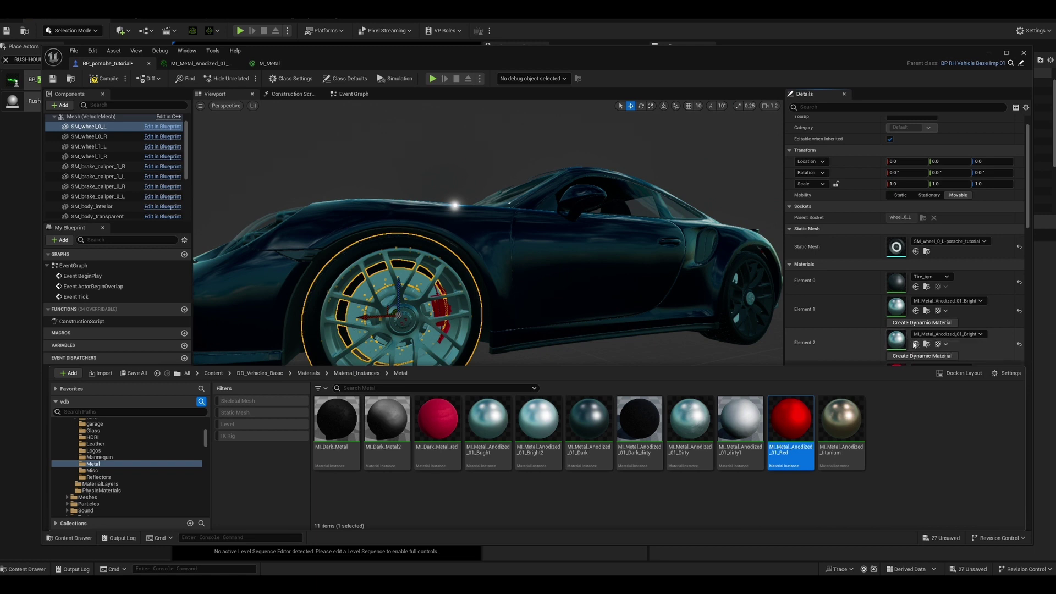
pyautogui.click(915, 345)
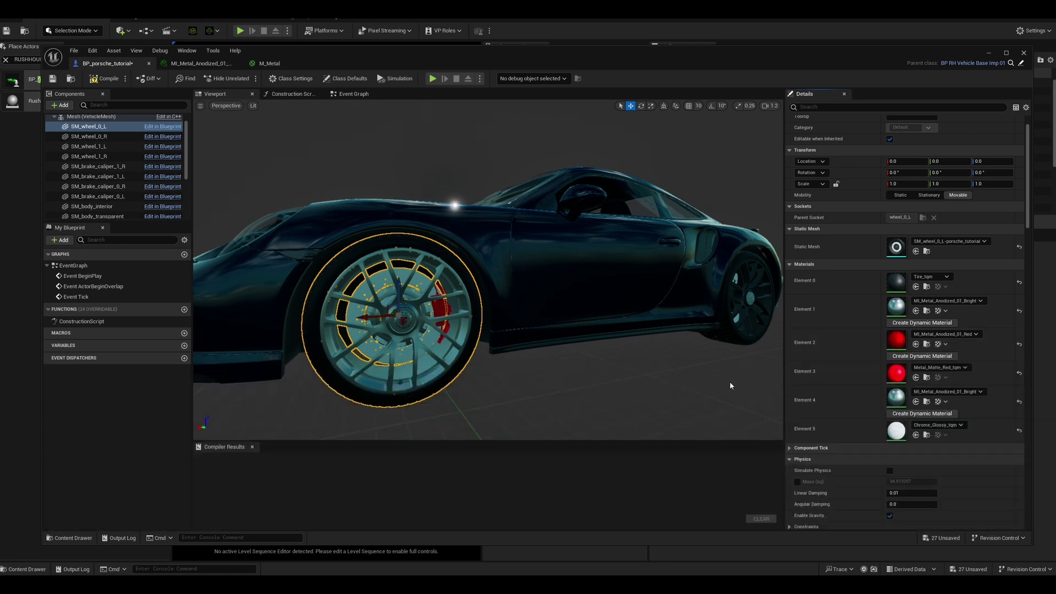
pyautogui.click(916, 435)
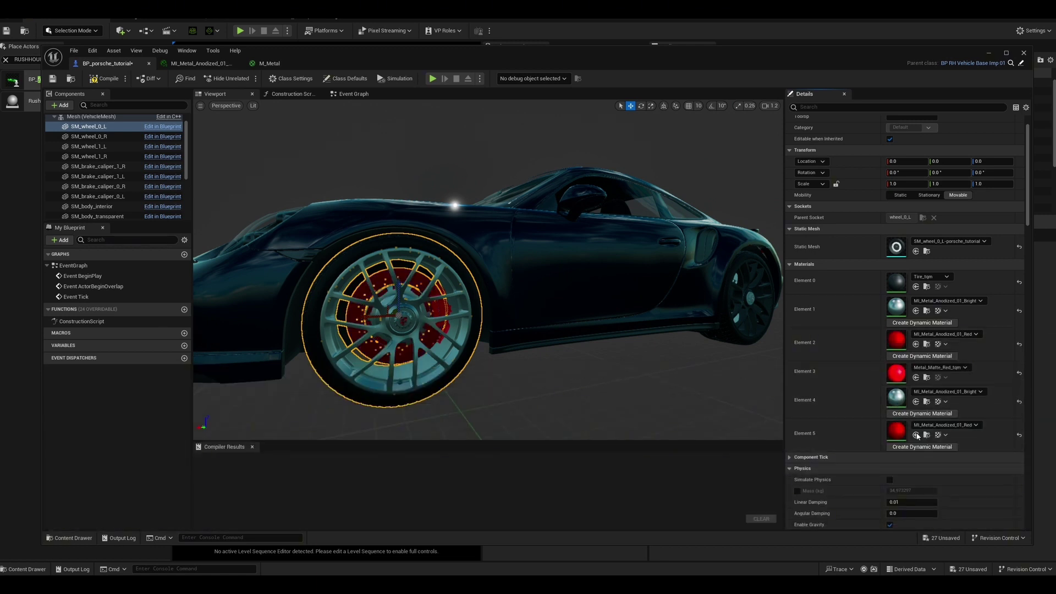
# - Replace the Element 5 material of SM_wheel_0_L with MI_Metal_Anodized_01_Bright and inspect the front wheel
pyautogui.click(926, 435)
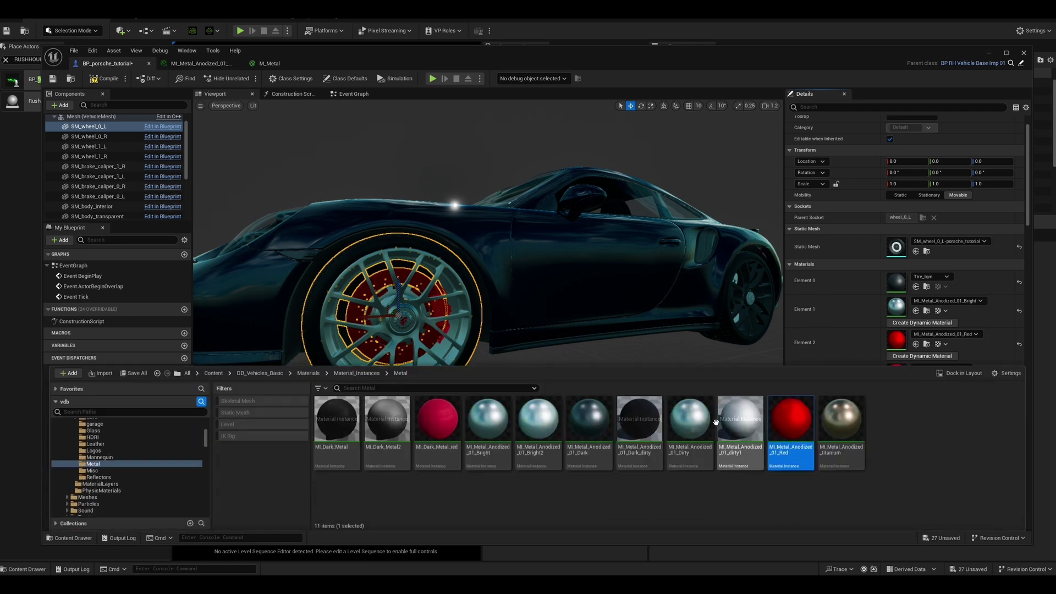
pyautogui.click(491, 424)
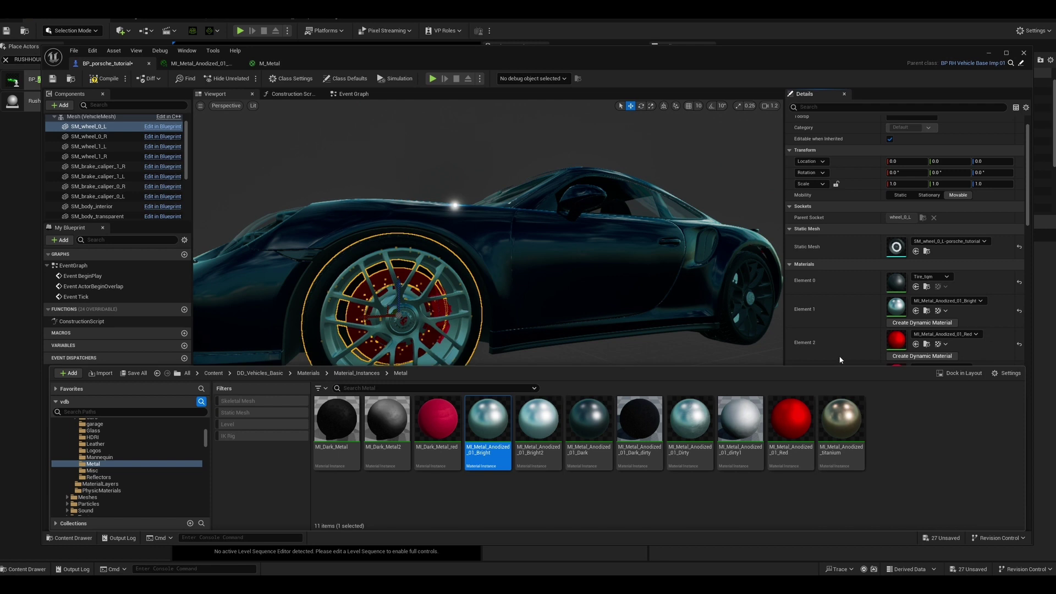
pyautogui.scroll(-4, 840, 359)
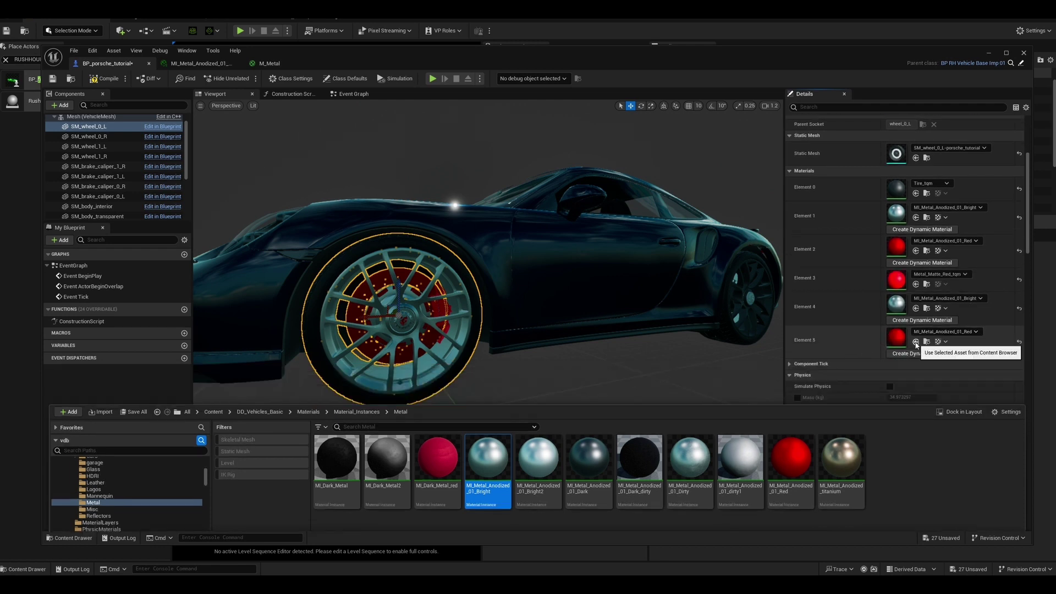
pyautogui.click(915, 342)
pyautogui.moveTo(596, 367); pyautogui.dragTo(572, 367)
pyautogui.moveTo(571, 367); pyautogui.dragTo(533, 358, button='right')
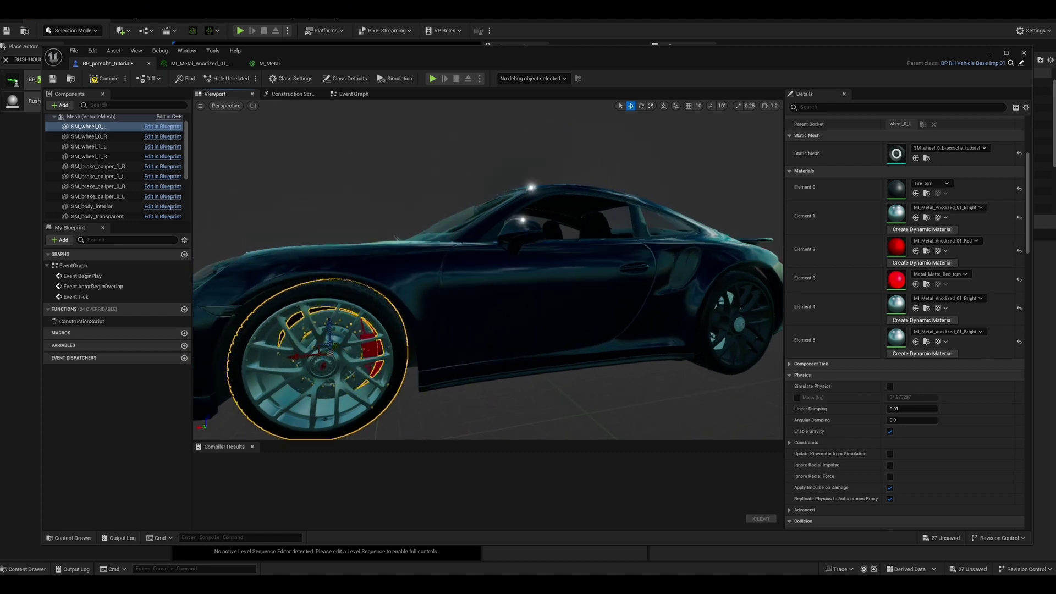
# - Try MI_Metal_Anodized_01_Bright on Element 3 of SM_wheel_0_L, and replace it with MI_Metal_Anodized_01_Red
pyautogui.click(916, 284)
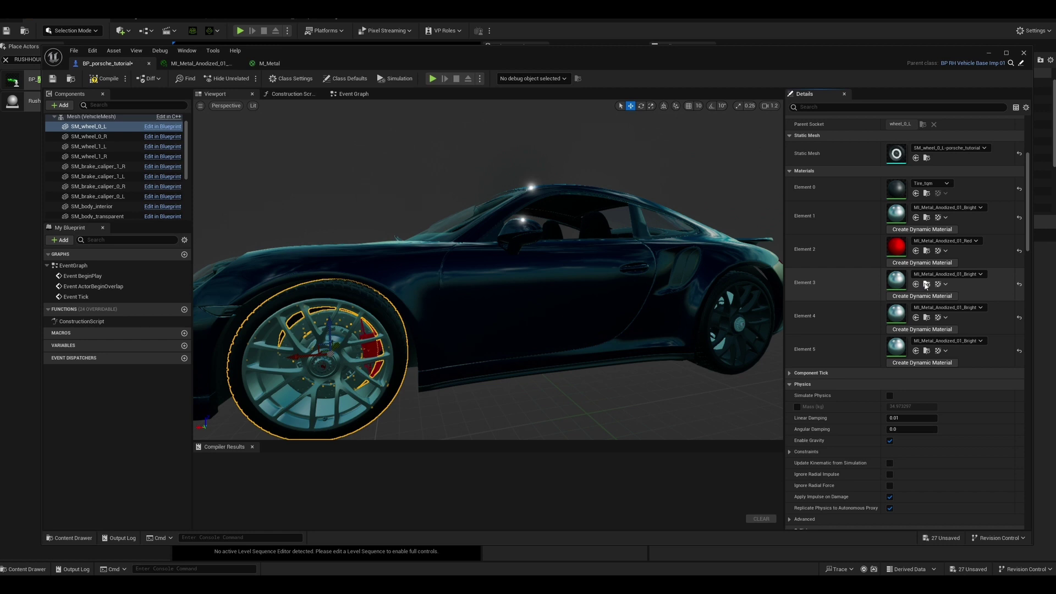
pyautogui.click(926, 284)
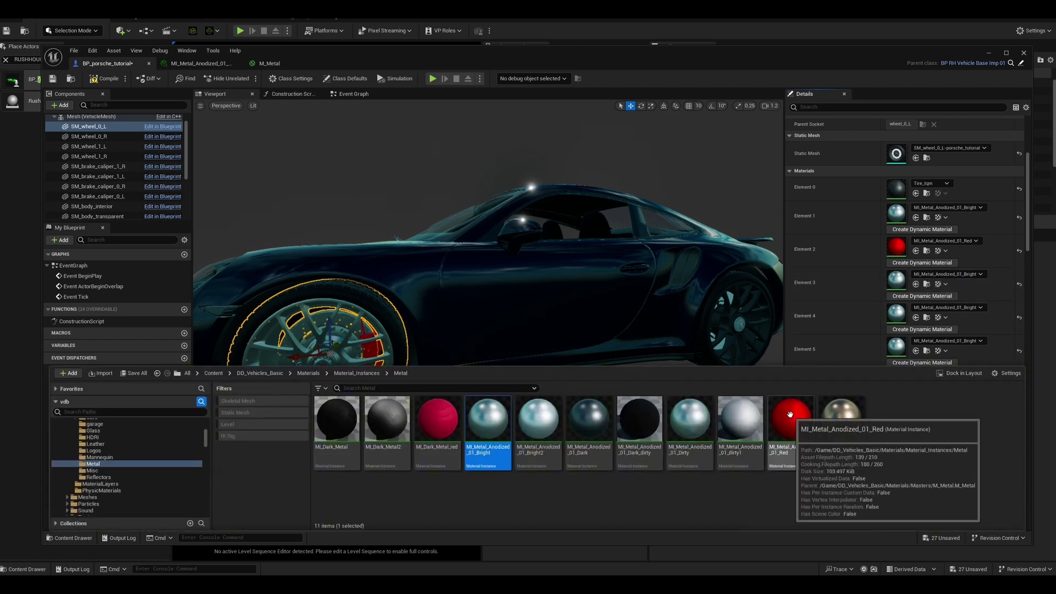
pyautogui.click(790, 414)
pyautogui.click(916, 284)
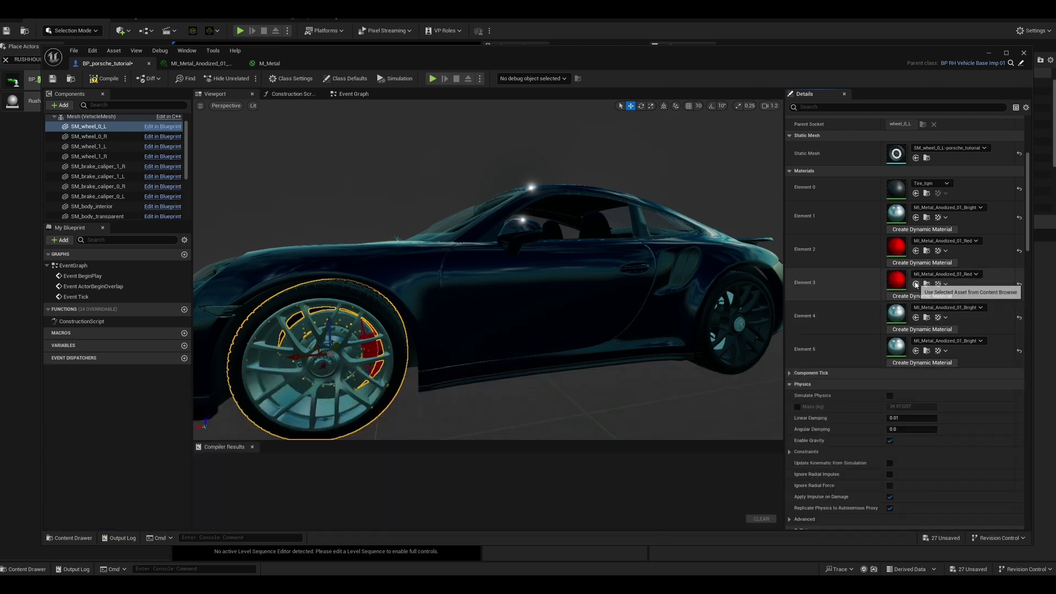
# - Select the left rear wheel SM_wheel_1_L and assign MI_Metal_Anodized_01_Red to its material Elements 2, 3 and 4
pyautogui.scroll(-5, 592, 370)
pyautogui.keyDown('alt'); pyautogui.moveTo(577, 336); pyautogui.dragTo(576, 334); pyautogui.keyUp('alt')
pyautogui.click(535, 312)
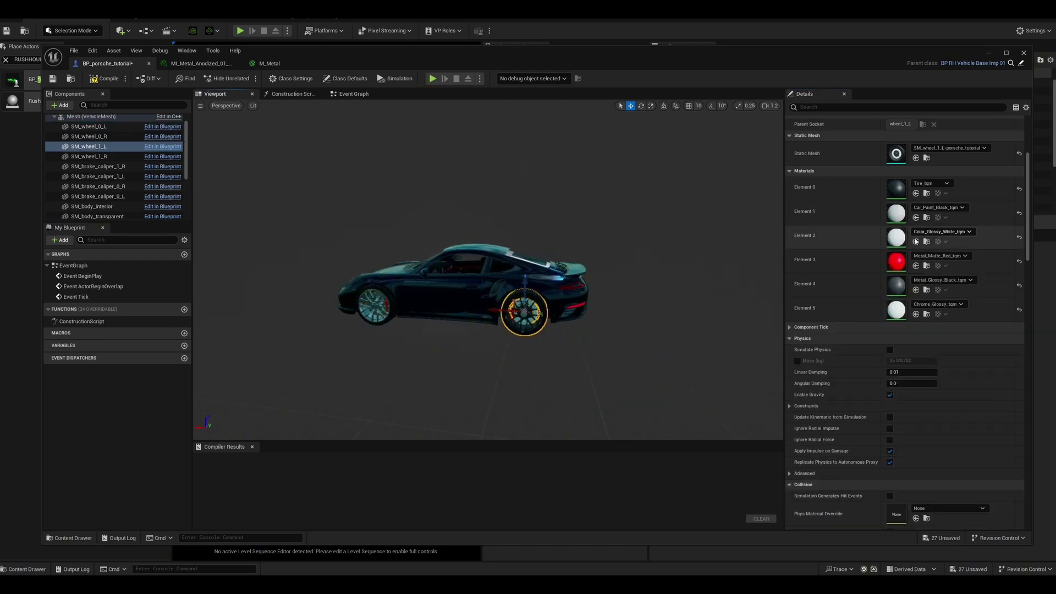
pyautogui.click(916, 268)
pyautogui.click(916, 299)
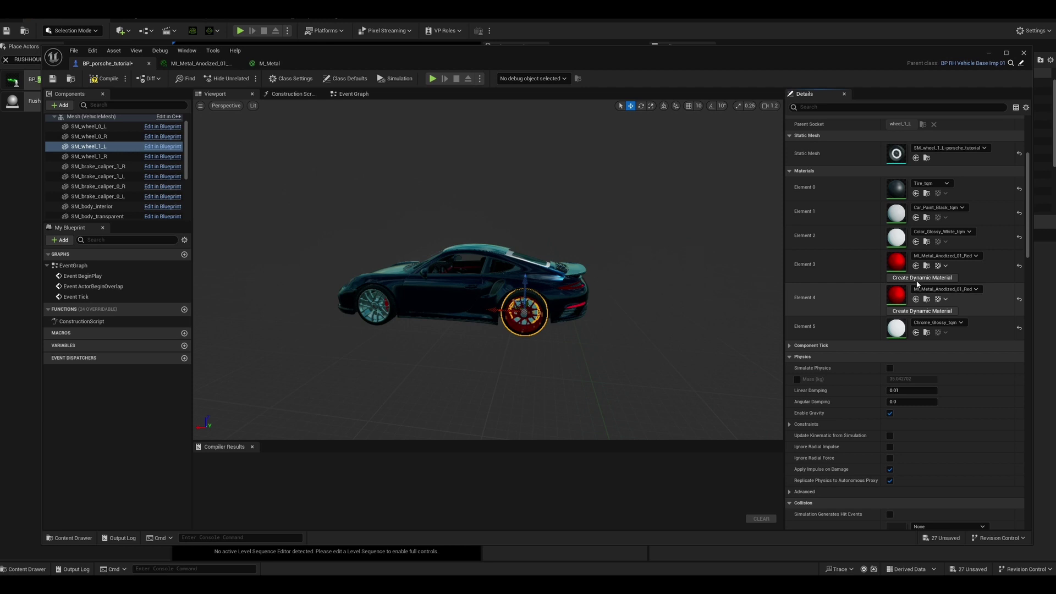
pyautogui.click(916, 244)
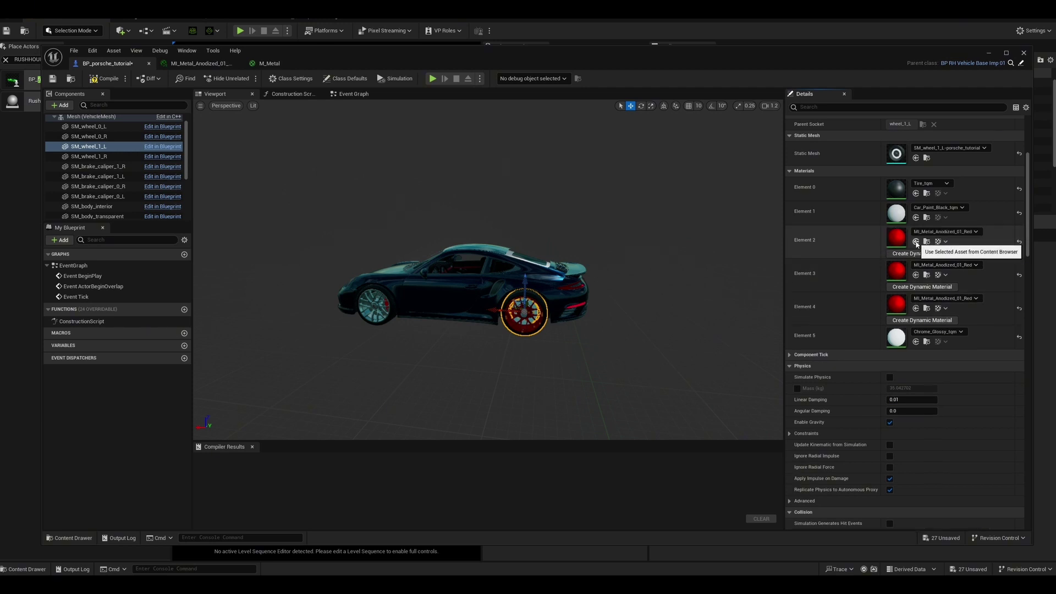
# - Assign MI_Metal_Anodized_01_Bright to material Elements 1, 4 and 5 of SM_wheel_1_L
pyautogui.click(926, 308)
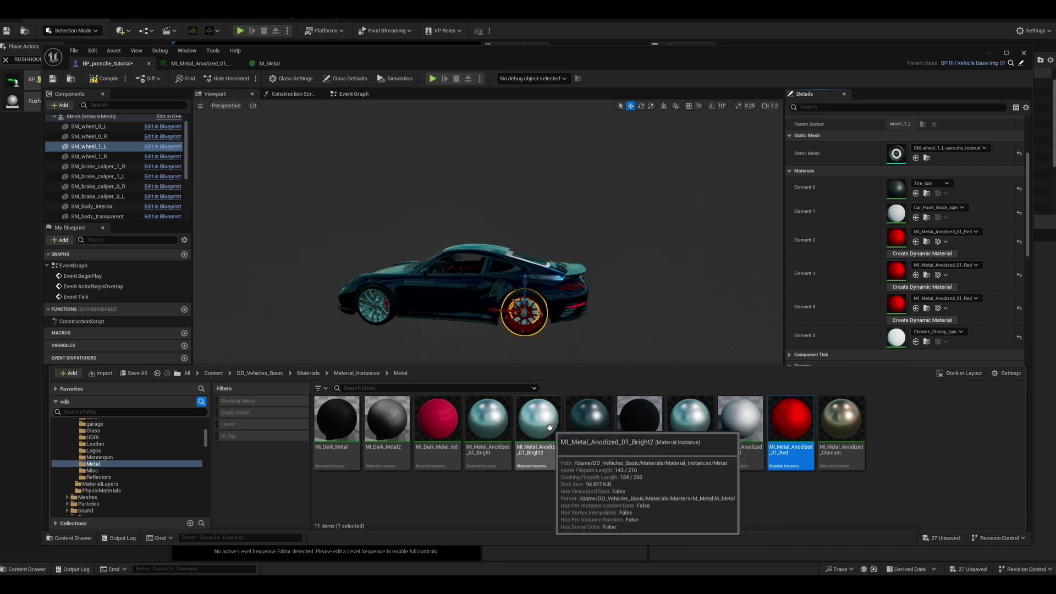
pyautogui.click(487, 420)
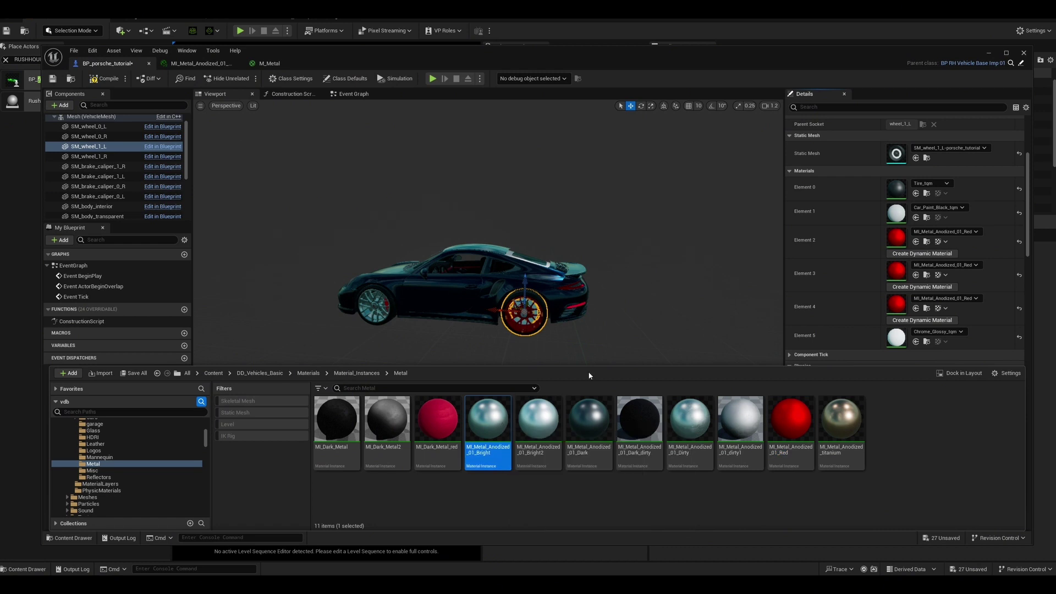
pyautogui.click(916, 309)
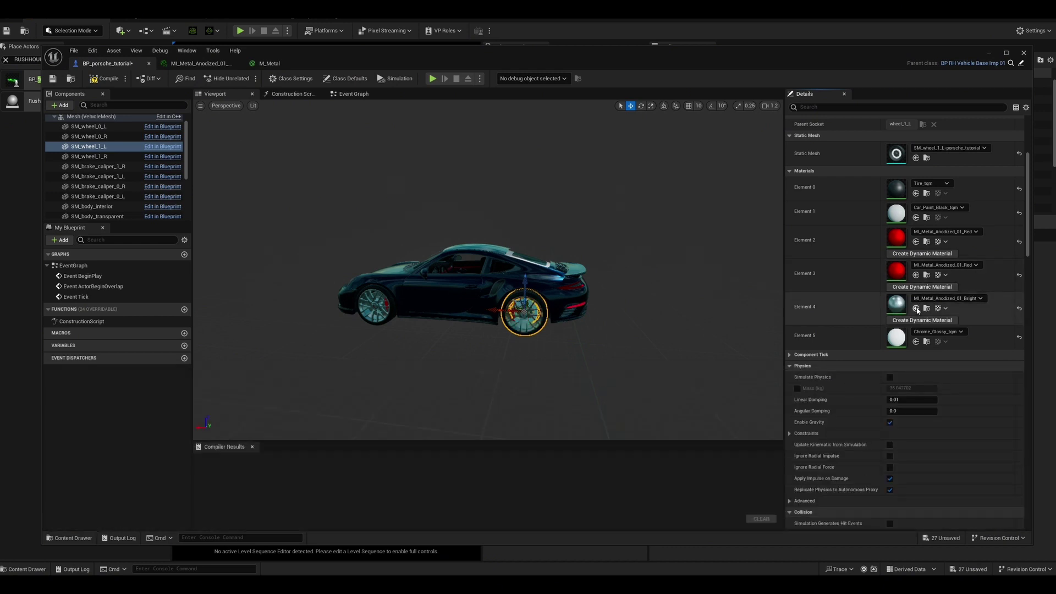
pyautogui.click(916, 342)
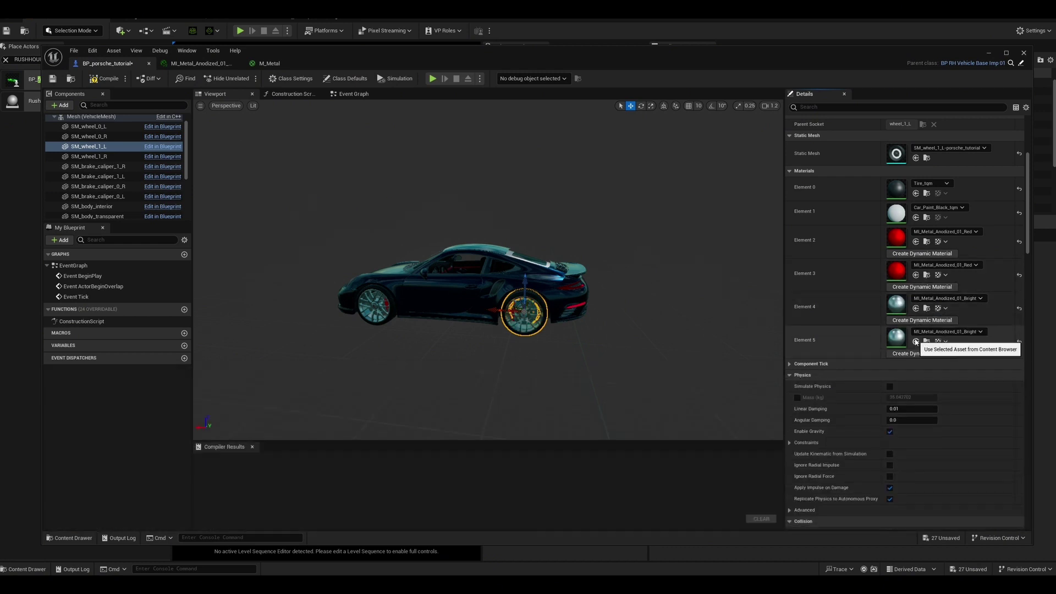
pyautogui.click(915, 217)
pyautogui.scroll(5, 578, 329)
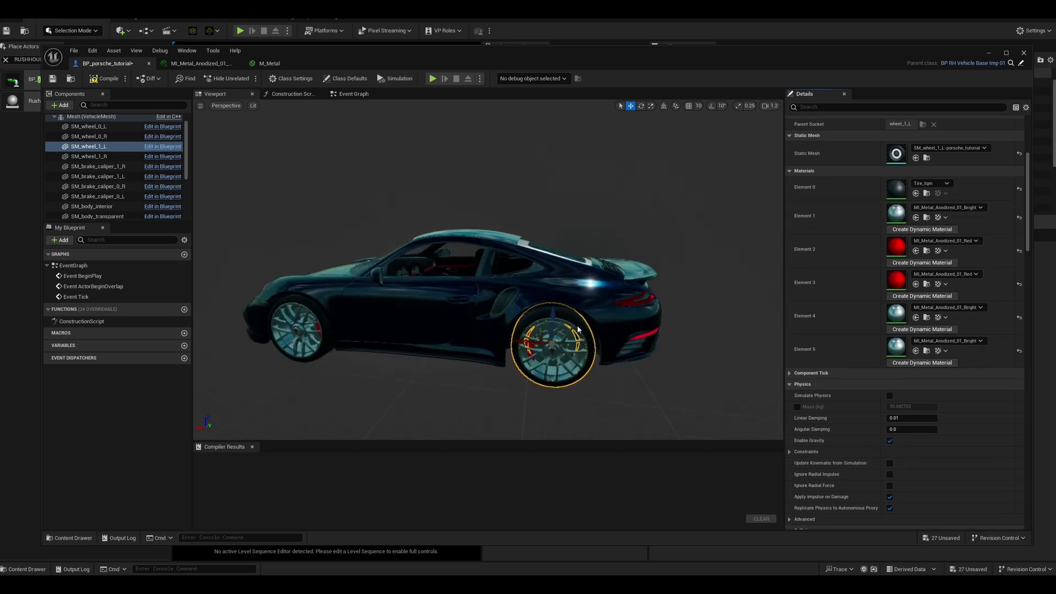
# - Select the right rear wheel SM_wheel_1_R and assign MI_Metal_Anodized_01_Bright to its material Elements 1, 2, 4 and 5
pyautogui.moveTo(681, 302)
pyautogui.keyDown('alt'); pyautogui.mouseDown()
pyautogui.moveTo(457, 319)
pyautogui.moveTo(385, 310)
pyautogui.moveTo(687, 303)
pyautogui.mouseUp(); pyautogui.keyUp('alt')
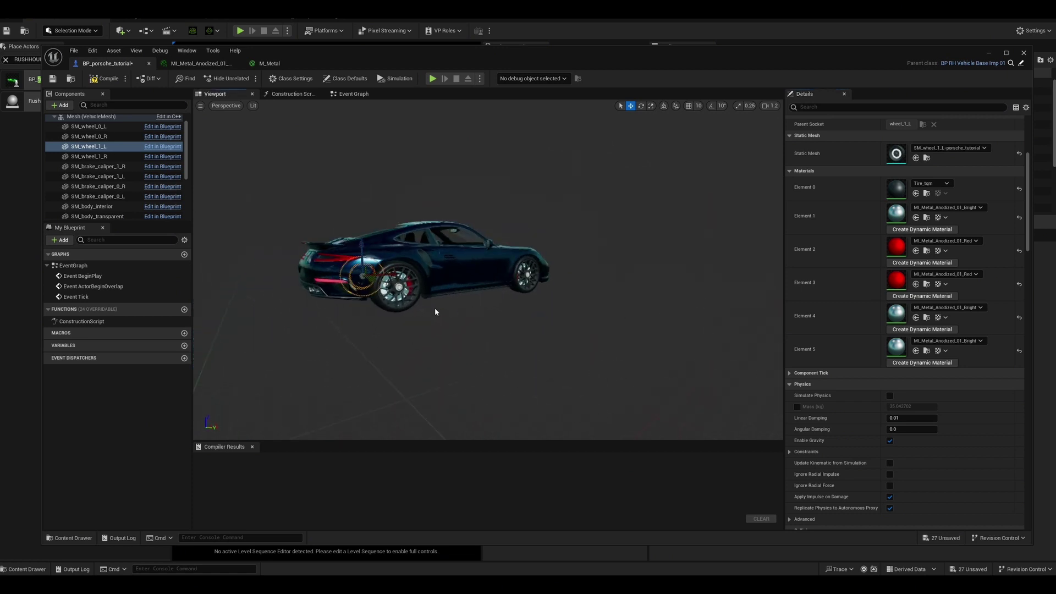
pyautogui.click(411, 297)
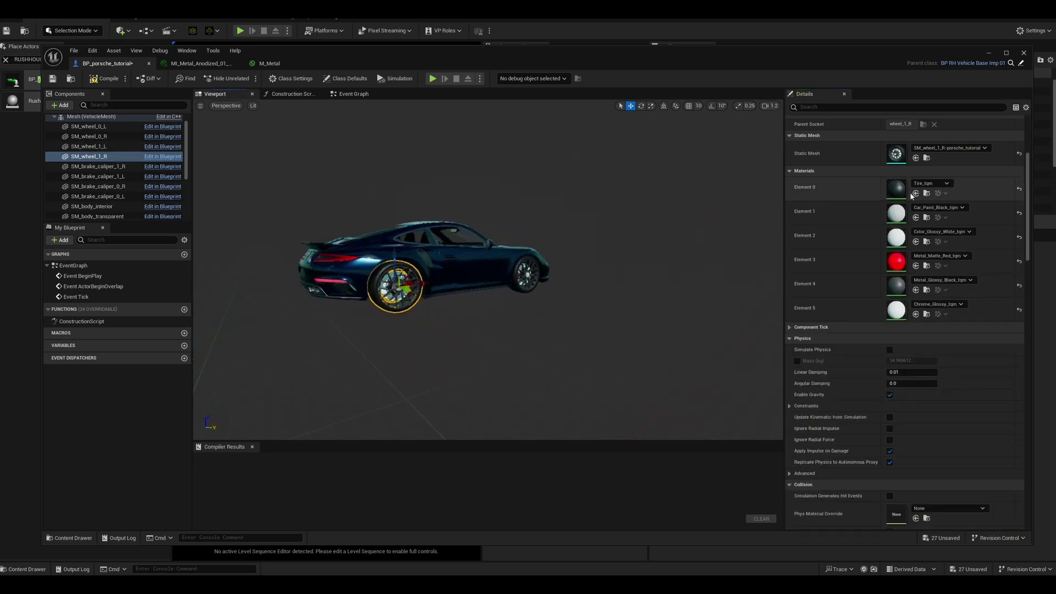
pyautogui.click(916, 217)
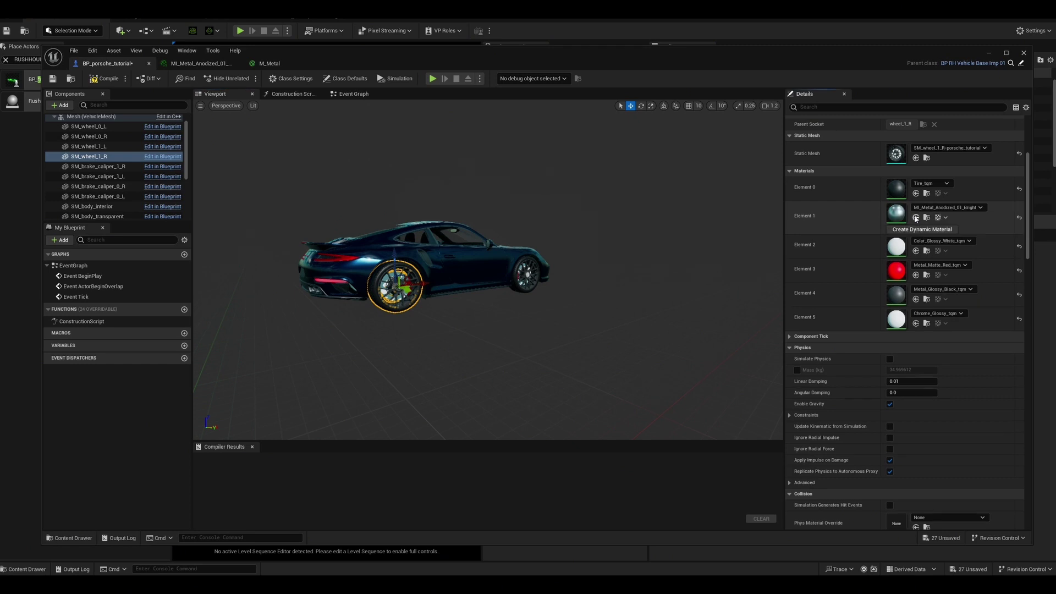
pyautogui.click(915, 252)
pyautogui.scroll(-1, 916, 254)
pyautogui.click(916, 281)
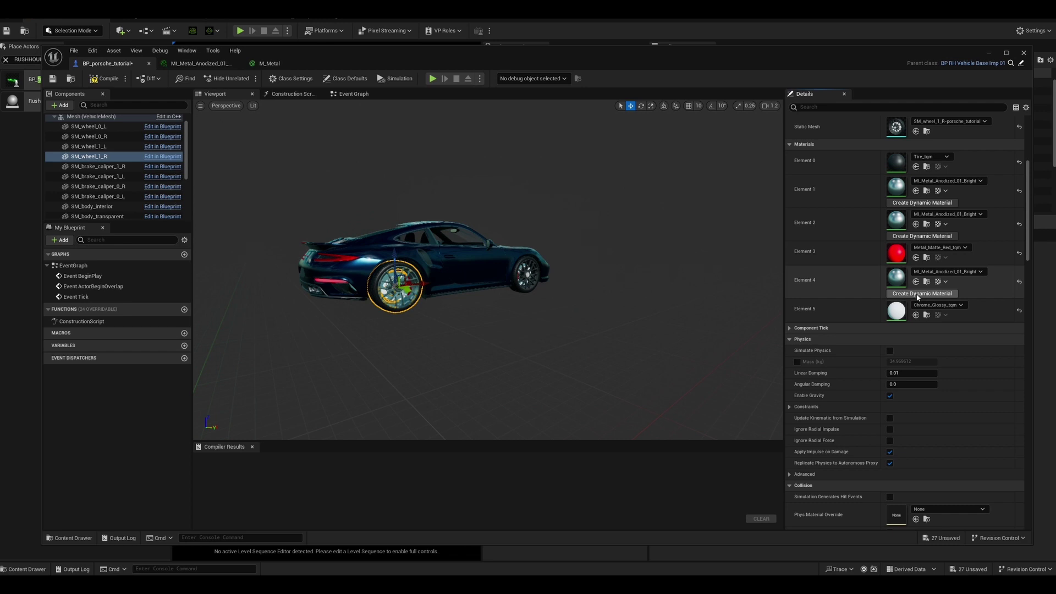
pyautogui.click(915, 315)
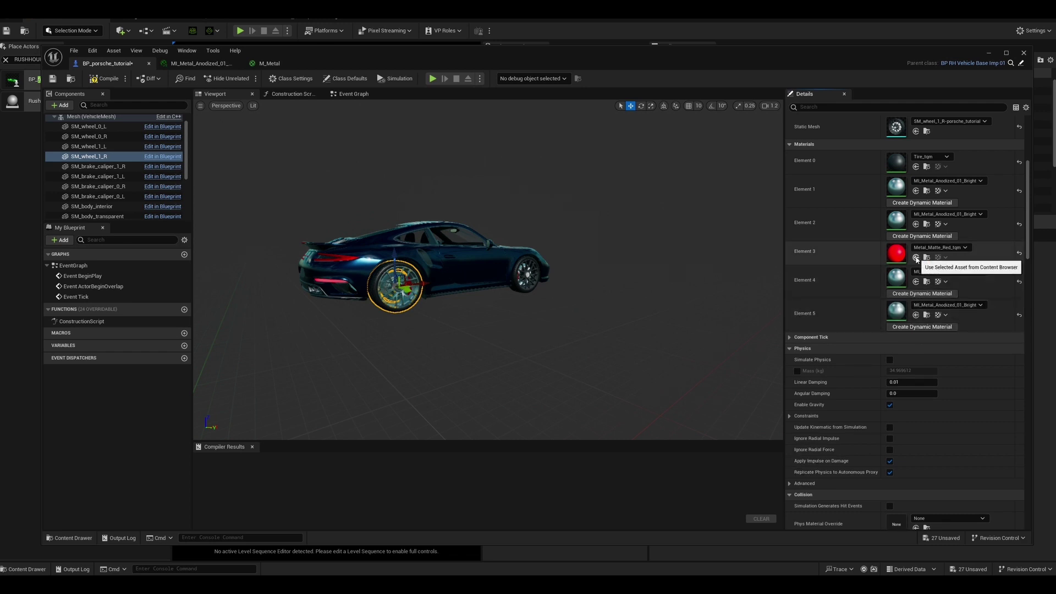
# - Assign MI_Metal_Anodized_01_Red to material Elements 2 and 3 of the right rear wheel SM_wheel_1_R
pyautogui.hotkey('ctrl', 'space')
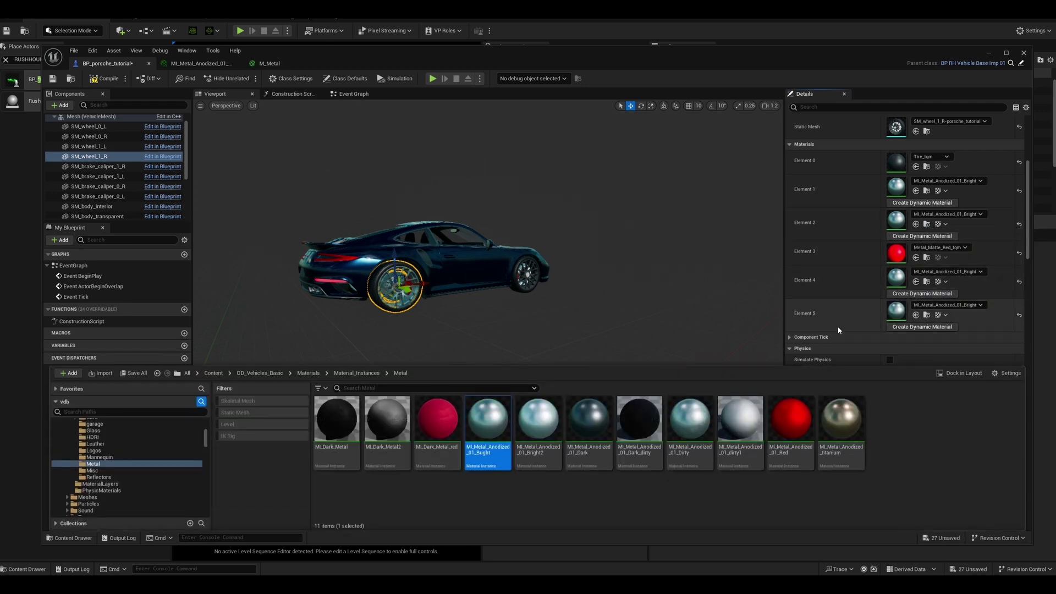
pyautogui.click(775, 412)
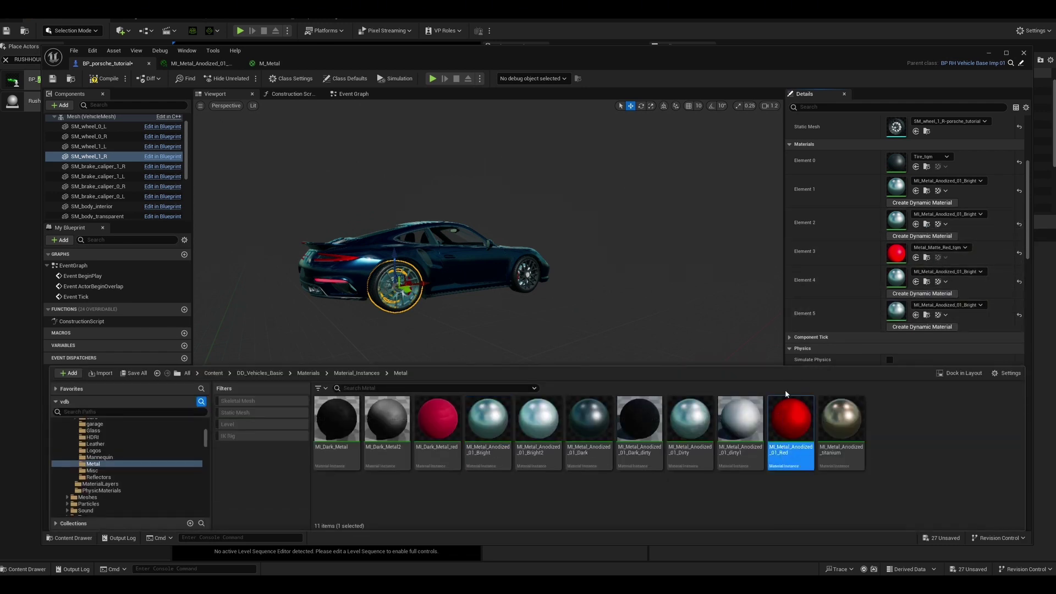
pyautogui.click(915, 224)
pyautogui.click(916, 257)
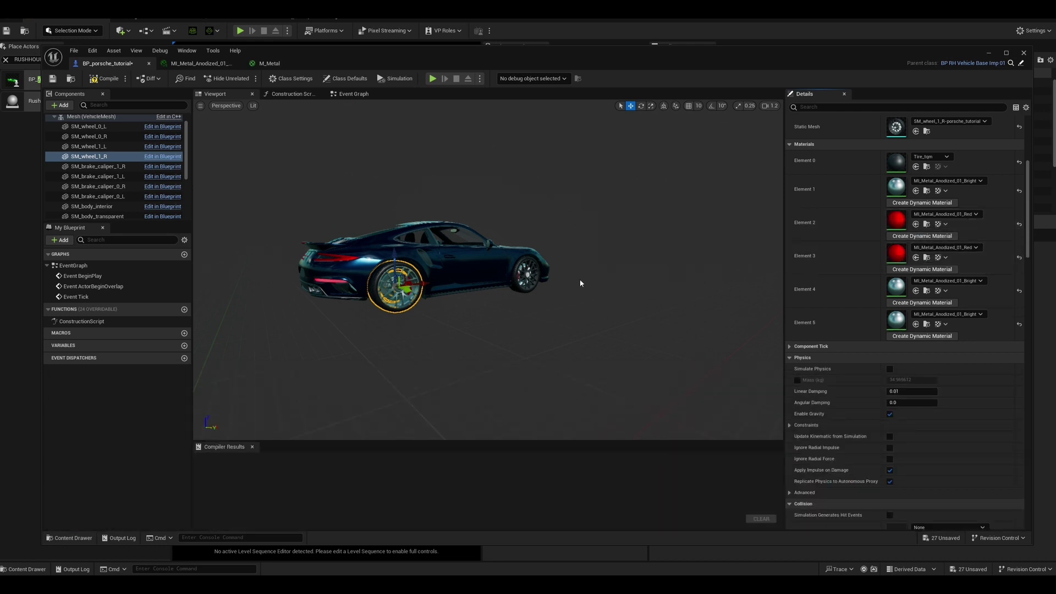
# - Select the right front wheel SM_wheel_0_R and assign MI_Metal_Anodized_01_Red to its material Elements 2 and 3
pyautogui.click(532, 275)
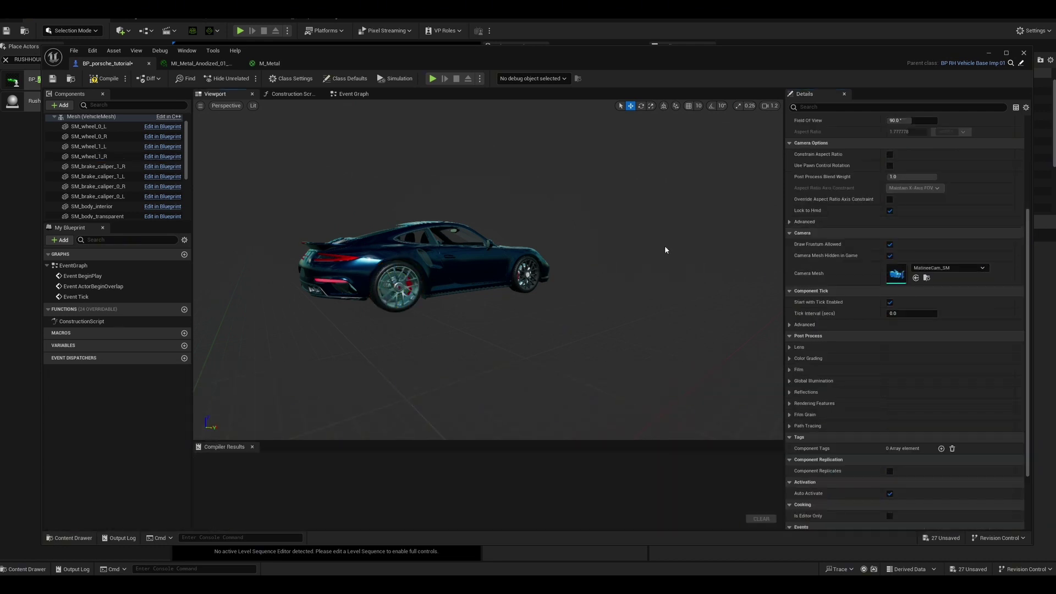
pyautogui.click(535, 280)
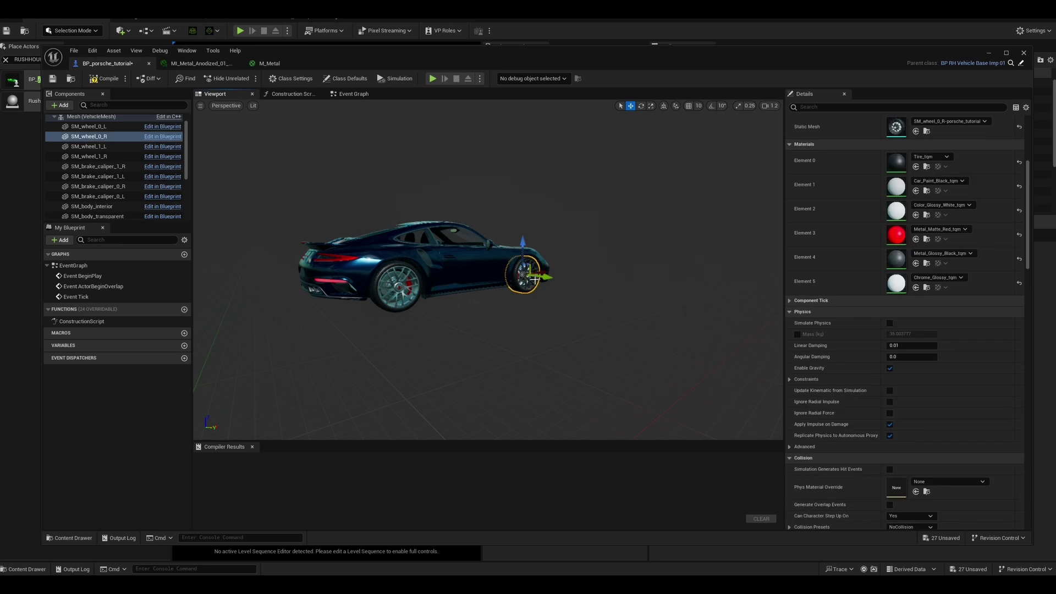
pyautogui.click(915, 239)
pyautogui.click(916, 216)
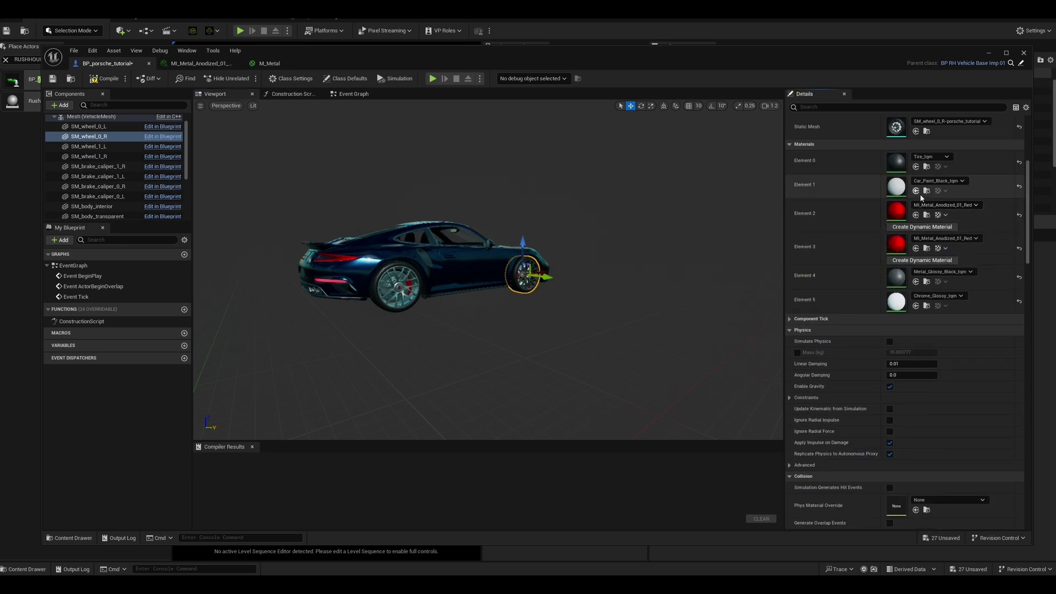
# - Assign MI_Metal_Anodized_01_Bright from the Metal material instances folder to material Elements 1, 4 and 5 of SM_wheel_0_R
pyautogui.click(927, 191)
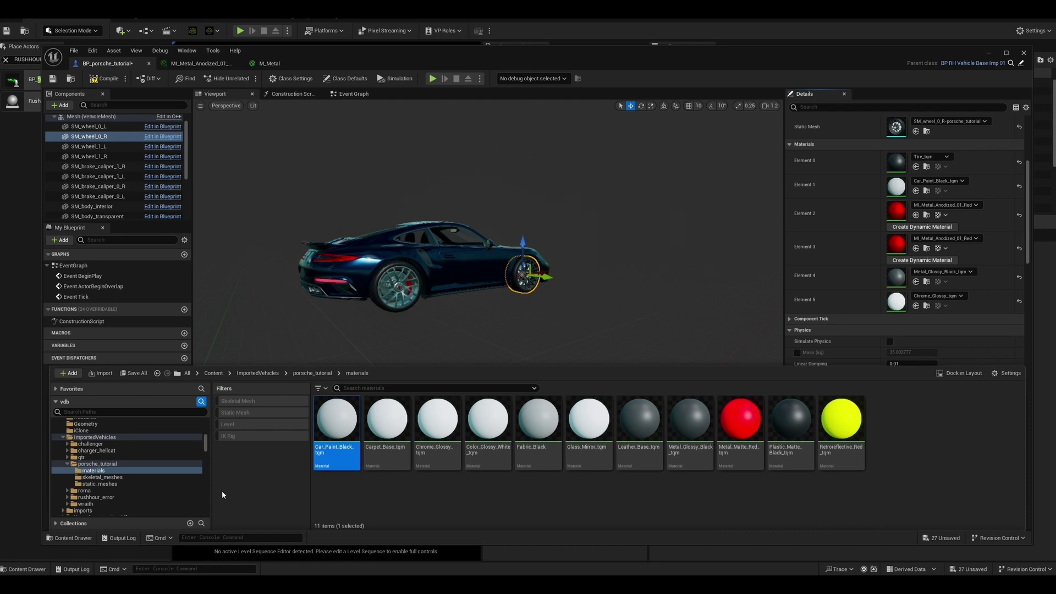
pyautogui.click(930, 248)
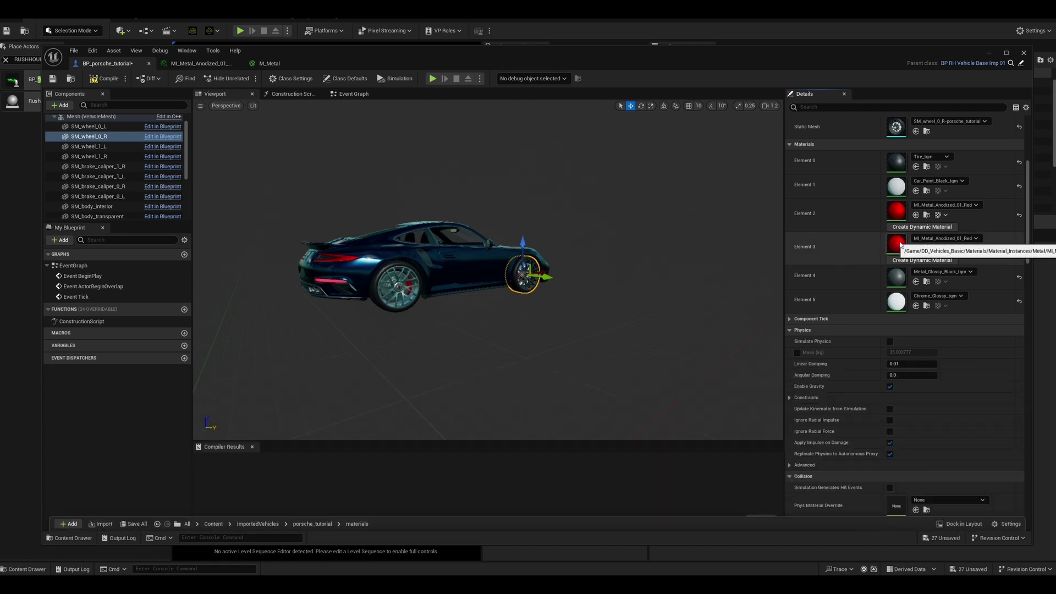
pyautogui.click(928, 249)
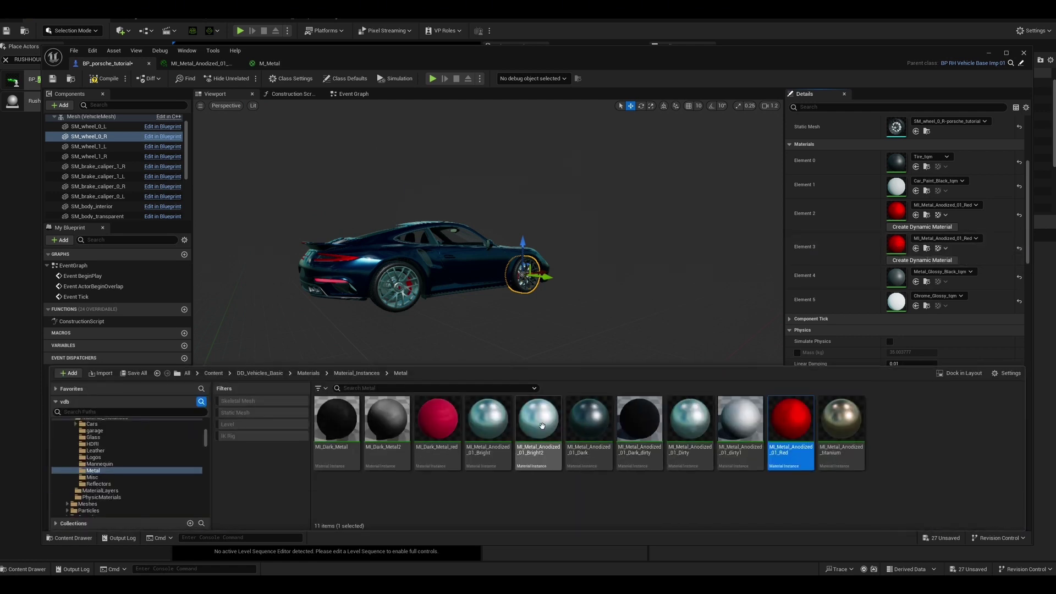
pyautogui.click(487, 419)
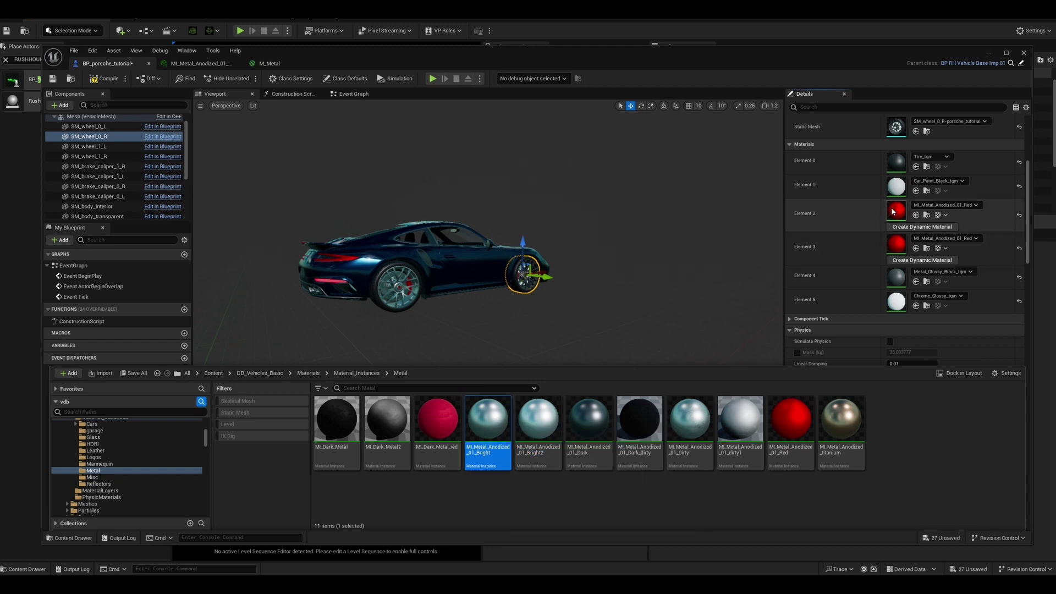
pyautogui.click(915, 191)
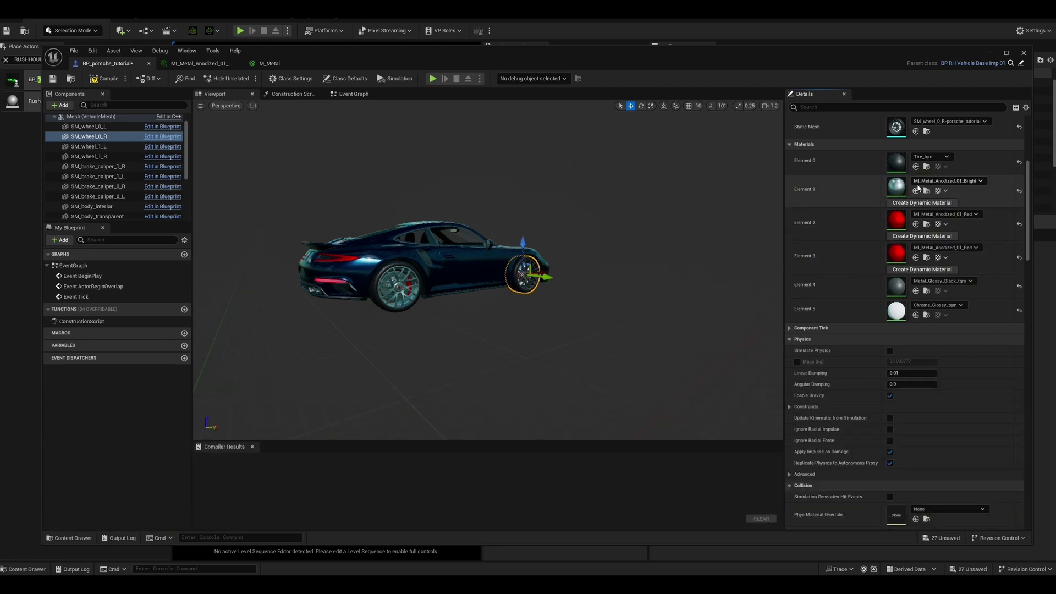
pyautogui.click(915, 290)
pyautogui.click(915, 323)
pyautogui.scroll(-2, 918, 283)
pyautogui.scroll(2, 917, 282)
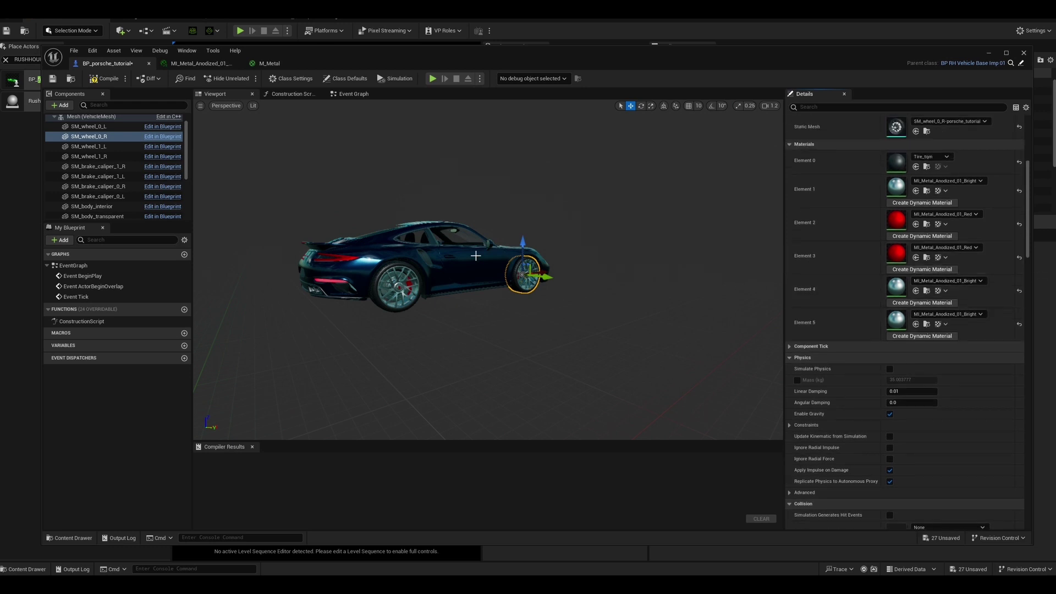
# - Examine the left front wheel SM_wheel_0_L up close, and select SM_body to review its assigned material elements
pyautogui.click(88, 127)
pyautogui.press('f')
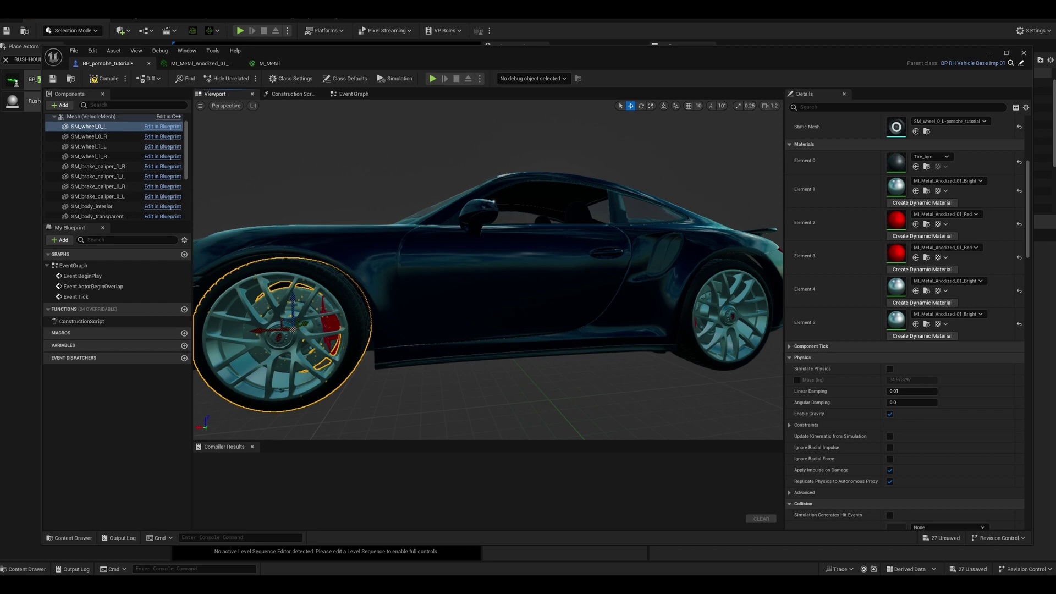
pyautogui.scroll(-6, 259, 324)
pyautogui.keyDown('alt'); pyautogui.moveTo(259, 324); pyautogui.dragTo(474, 278); pyautogui.keyUp('alt')
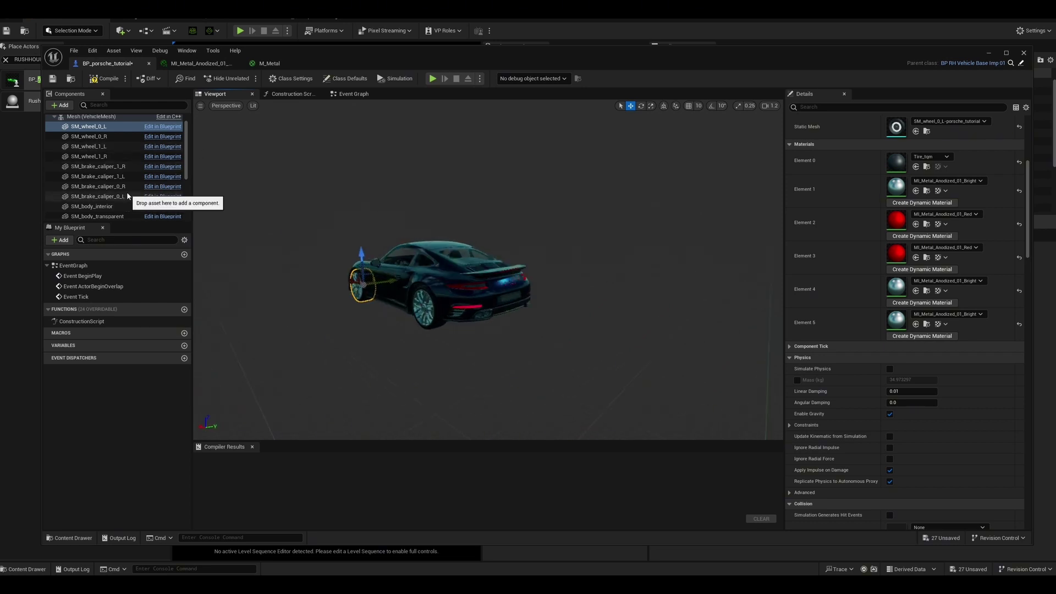
pyautogui.scroll(-2, 127, 193)
pyautogui.click(98, 176)
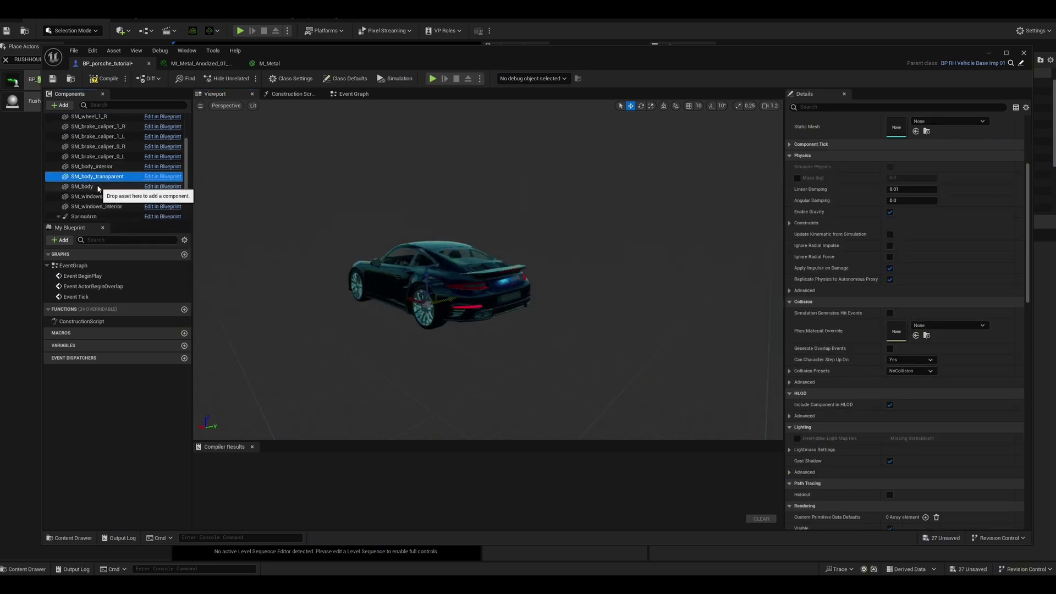
pyautogui.click(82, 186)
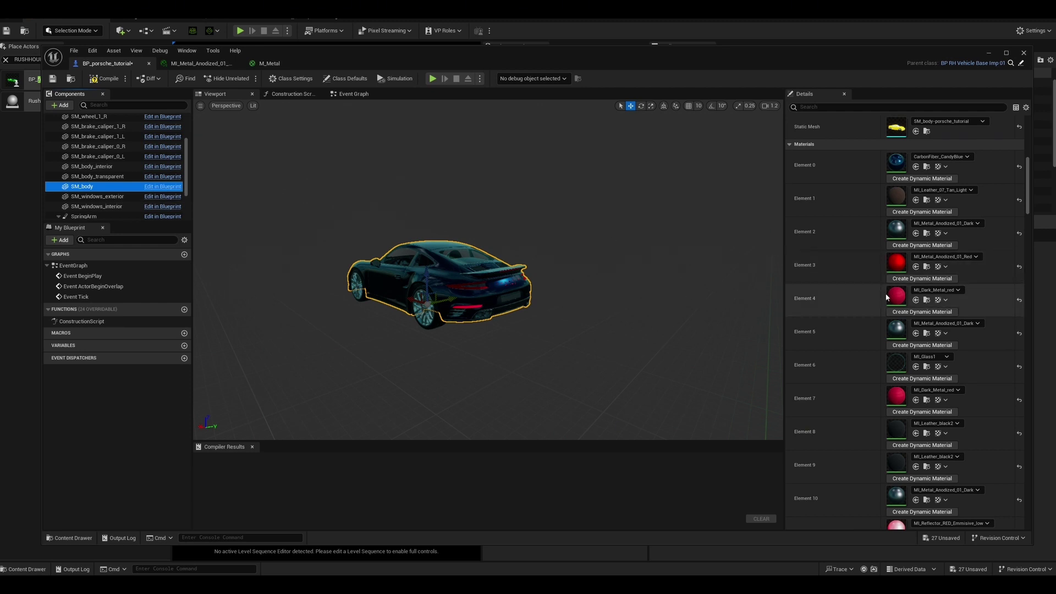
pyautogui.scroll(-2, 926, 302)
pyautogui.scroll(10, 898, 344)
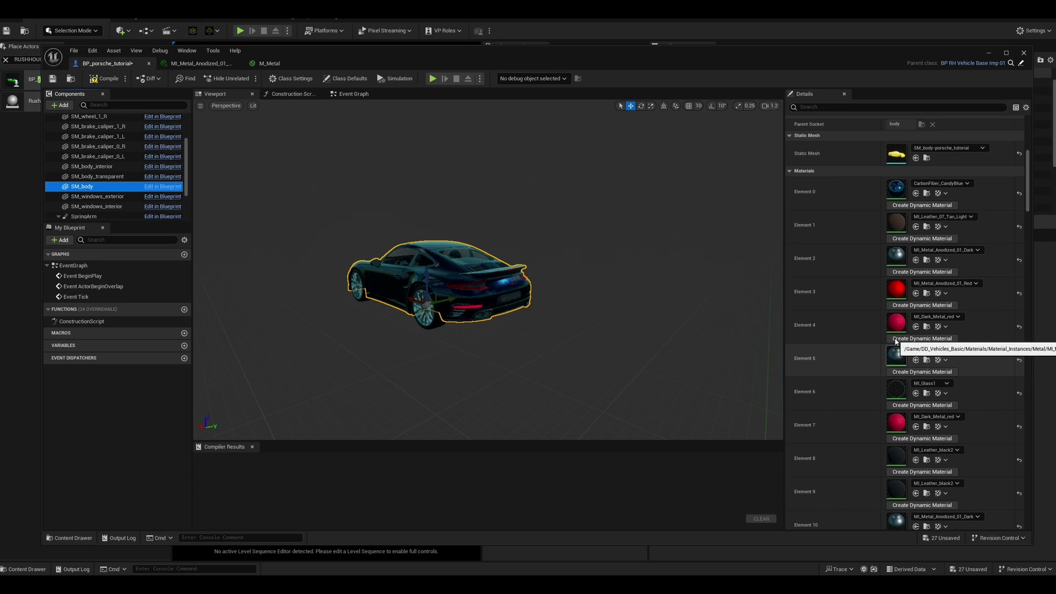
# - Add a Point Light component under SM_body and place it near the right headlight at about X 203, Y 62, Z 55
pyautogui.keyDown('alt'); pyautogui.moveTo(632, 287); pyautogui.dragTo(517, 283); pyautogui.keyUp('alt')
pyautogui.keyDown('alt'); pyautogui.moveTo(701, 254); pyautogui.dragTo(622, 253); pyautogui.keyUp('alt')
pyautogui.keyDown('alt'); pyautogui.moveTo(753, 233); pyautogui.dragTo(682, 236); pyautogui.keyUp('alt')
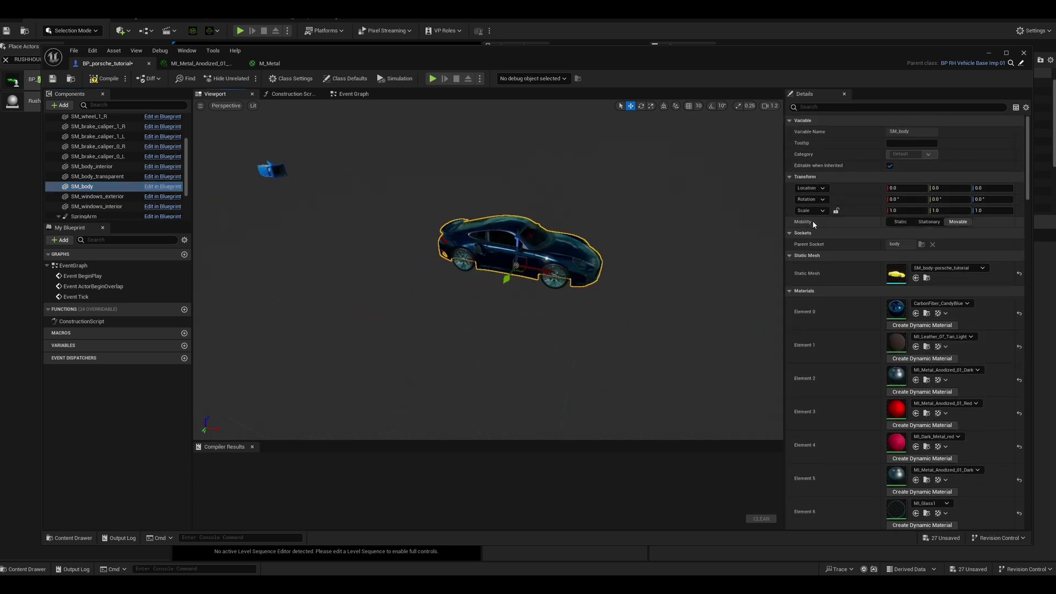
pyautogui.keyDown('alt'); pyautogui.moveTo(756, 216); pyautogui.dragTo(780, 212); pyautogui.keyUp('alt')
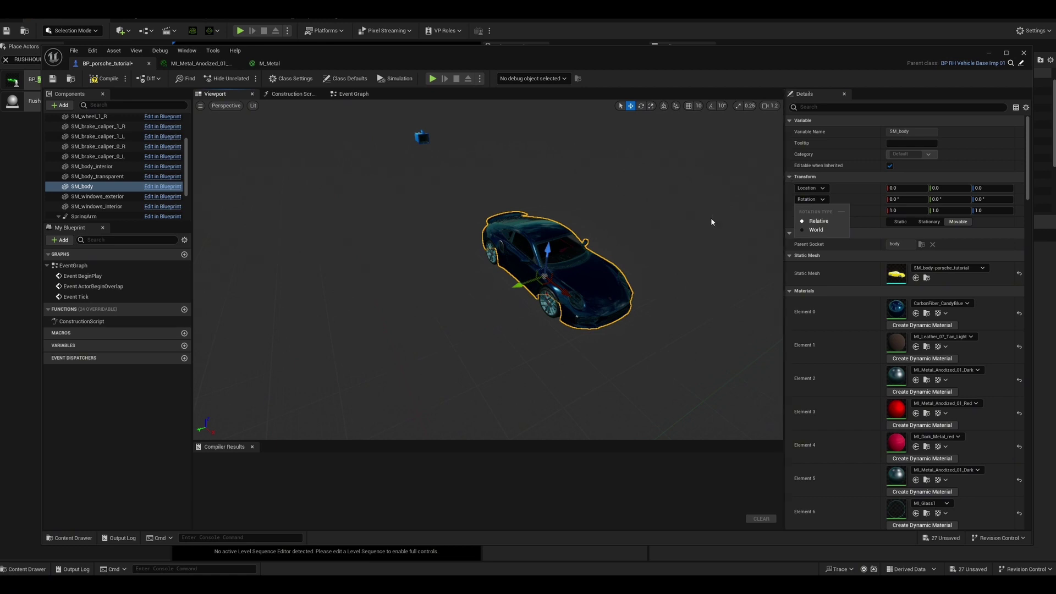
pyautogui.moveTo(709, 219); pyautogui.dragTo(784, 220)
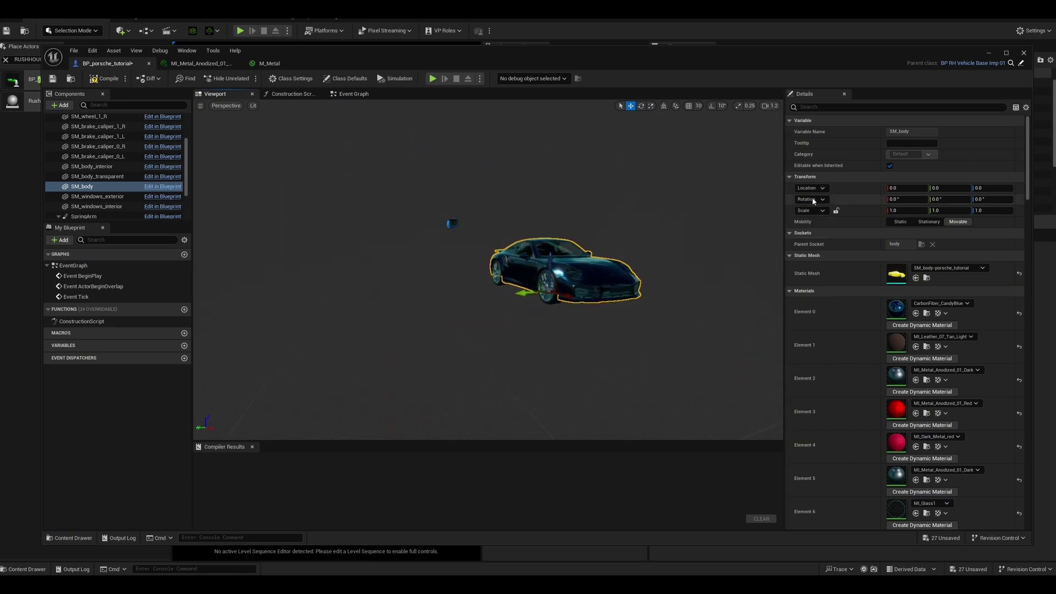
pyautogui.scroll(3, 66, 181)
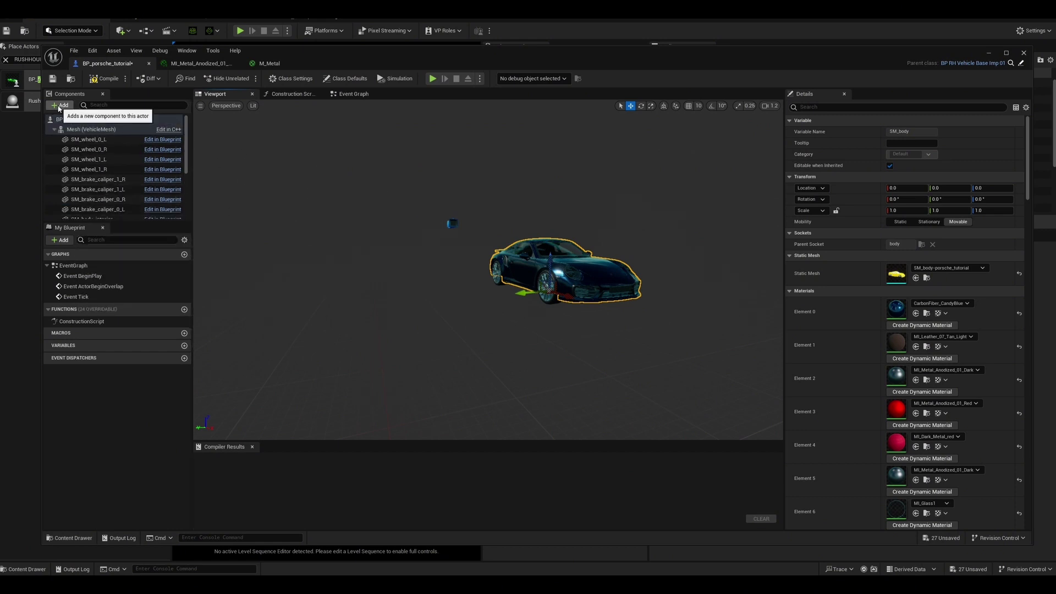
pyautogui.click(60, 105)
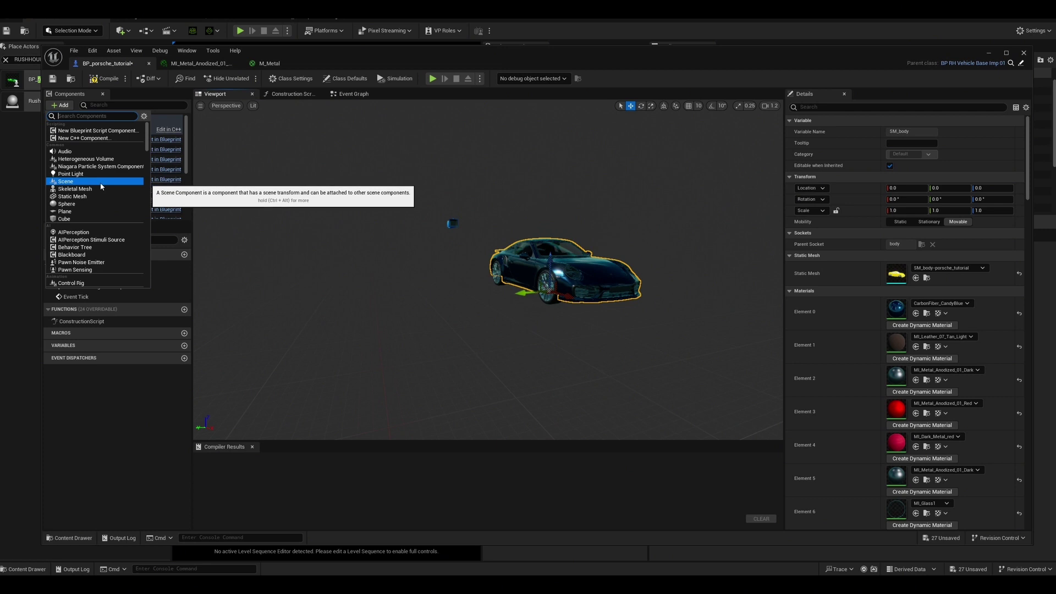
pyautogui.scroll(-5, 109, 192)
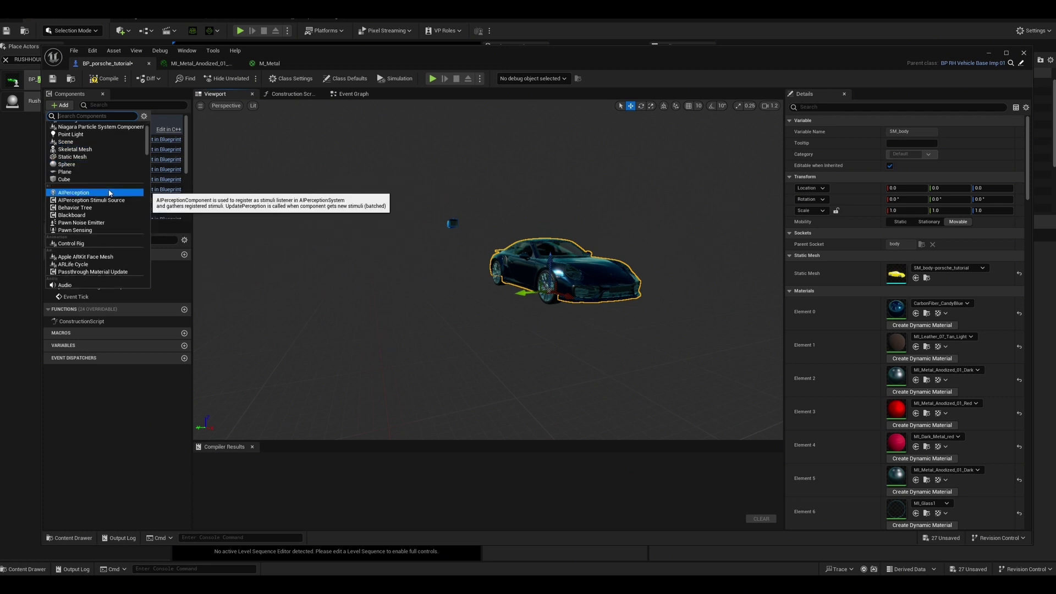
pyautogui.scroll(-6, 109, 192)
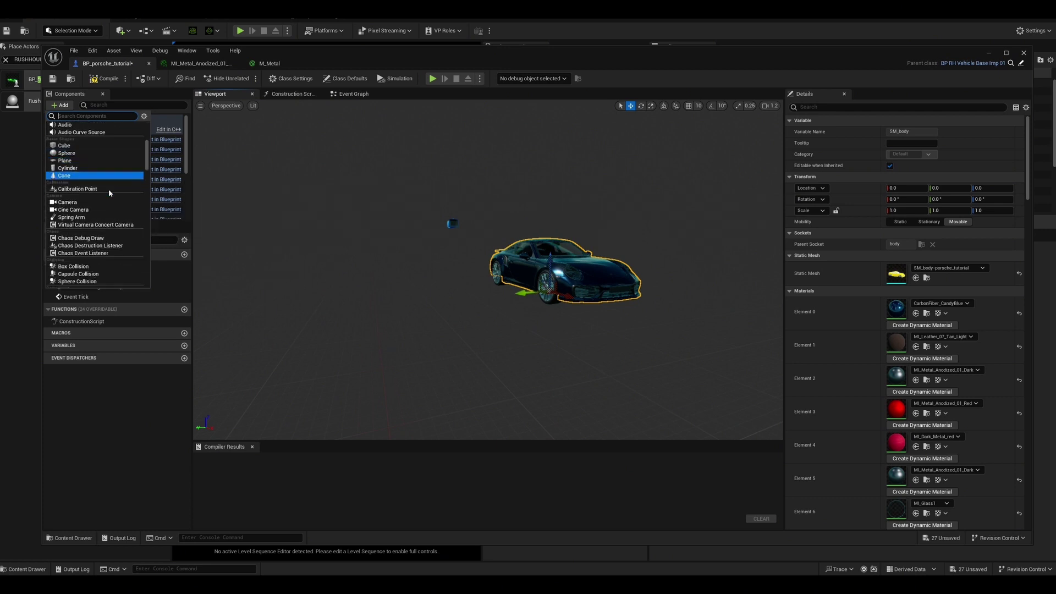
pyautogui.scroll(-7, 109, 192)
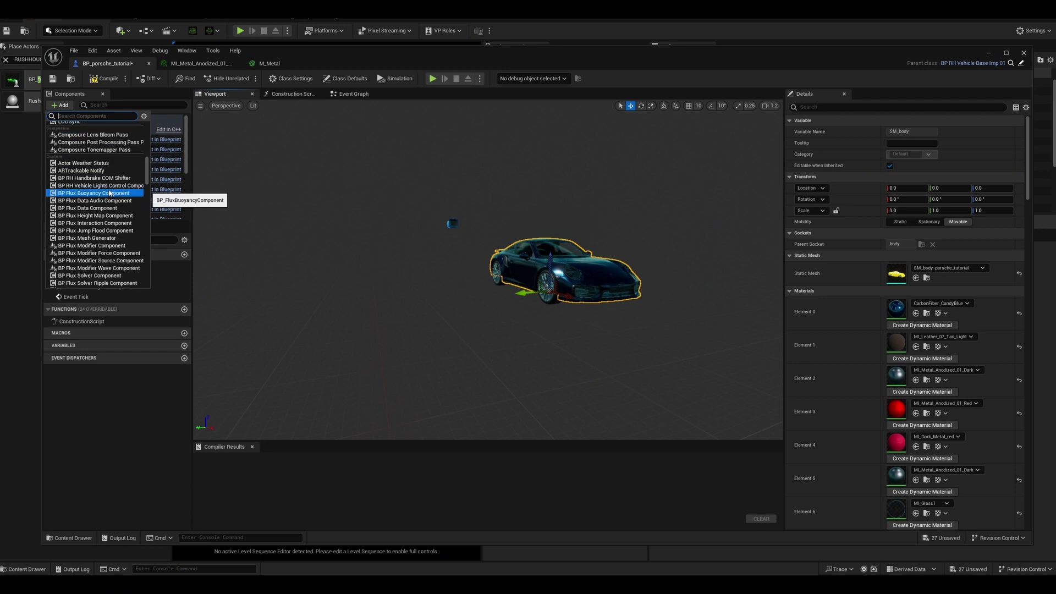
pyautogui.scroll(6, 108, 192)
pyautogui.scroll(8, 110, 193)
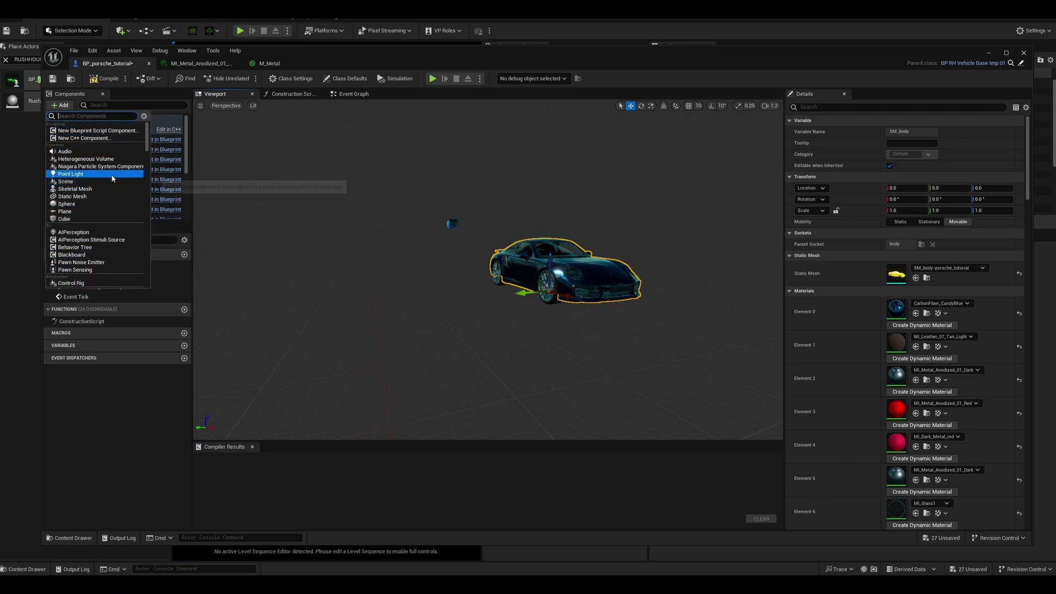
pyautogui.click(111, 174)
pyautogui.moveTo(562, 291)
pyautogui.mouseDown()
pyautogui.moveTo(589, 308)
pyautogui.moveTo(596, 280)
pyautogui.moveTo(585, 247)
pyautogui.moveTo(591, 275)
pyautogui.moveTo(575, 279)
pyautogui.moveTo(621, 291)
pyautogui.moveTo(562, 281)
pyautogui.mouseUp()
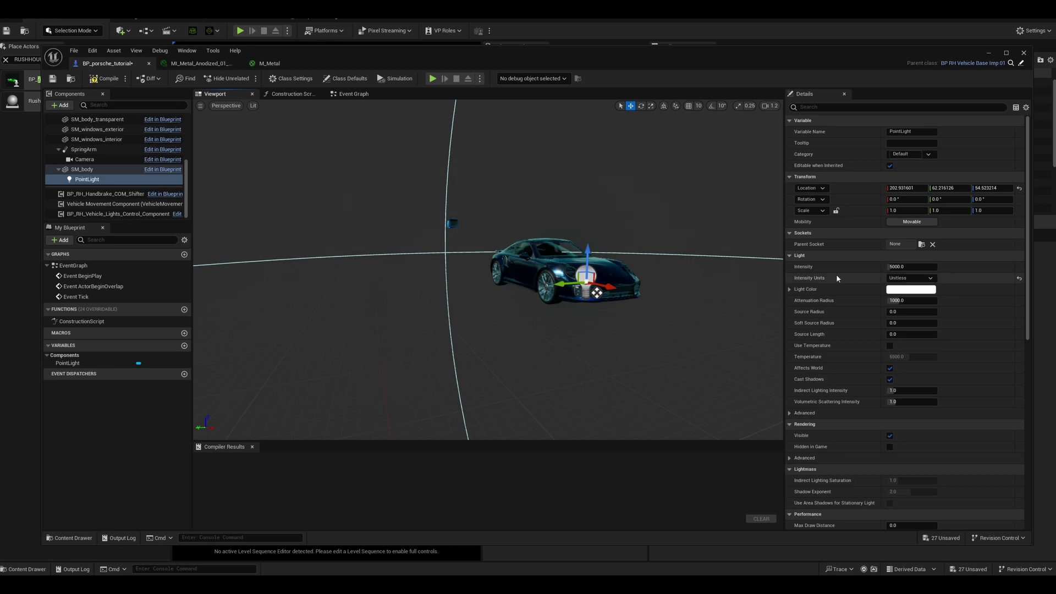
# - Try an Attenuation Radius of 8 on the point light
pyautogui.click(911, 300)
pyautogui.write('8')
pyautogui.press('Return')
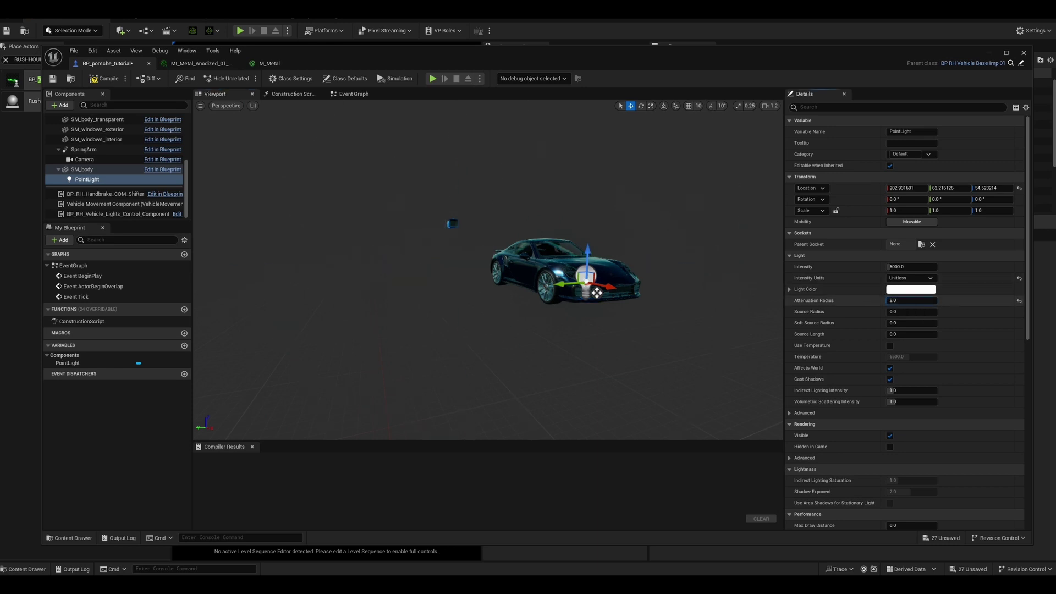
# - Set the point light's Attenuation Radius to about 223, its Source Radius to 40 and its Intensity to about 21101
pyautogui.moveTo(907, 300); pyautogui.dragTo(909, 301)
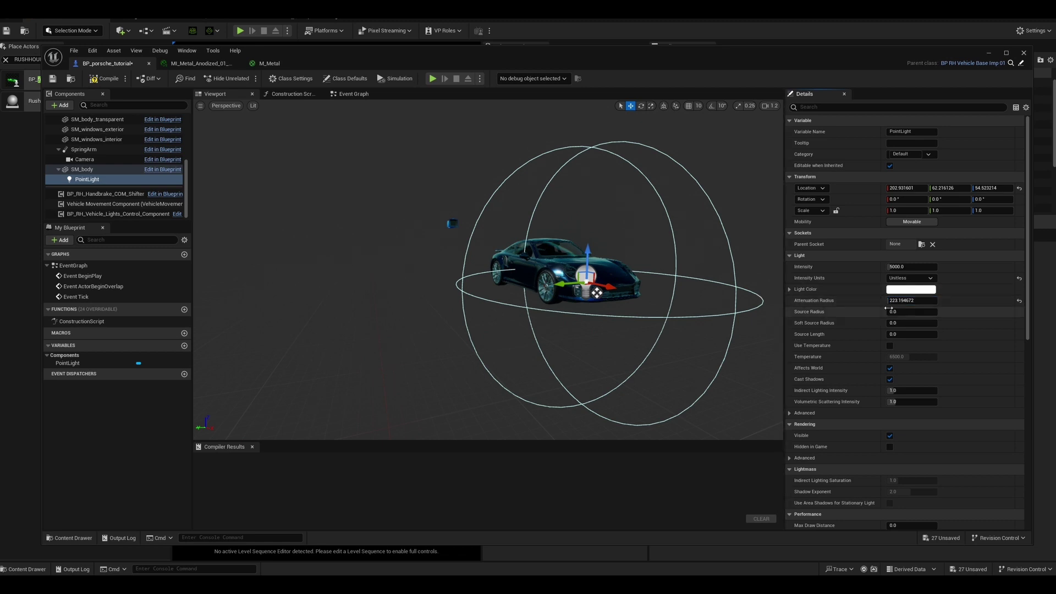
pyautogui.moveTo(891, 311)
pyautogui.mouseDown()
pyautogui.moveTo(923, 311)
pyautogui.moveTo(894, 311)
pyautogui.mouseUp()
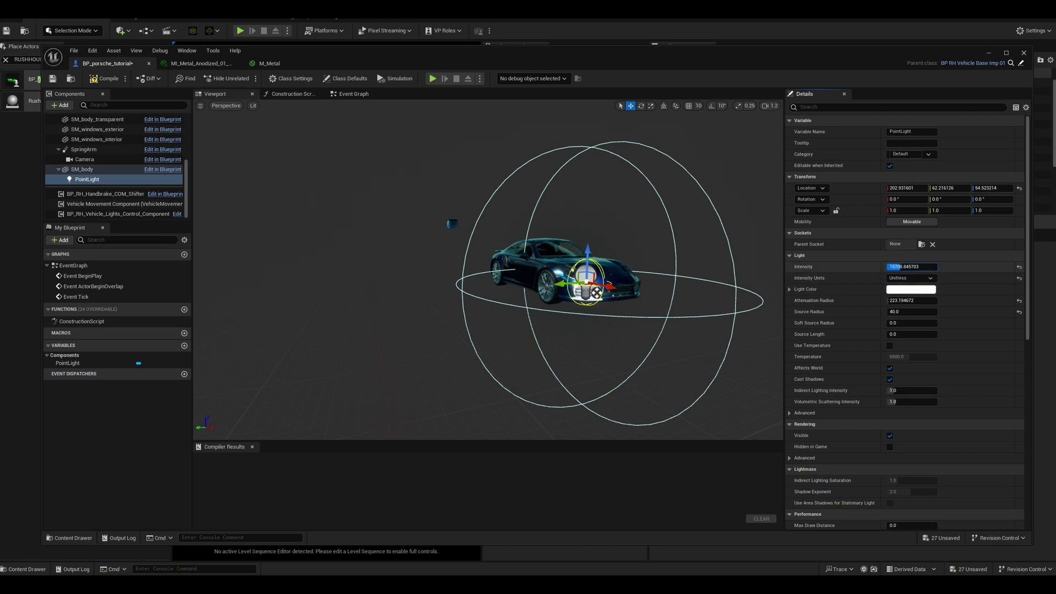
pyautogui.moveTo(903, 267); pyautogui.dragTo(904, 266)
# - Reposition the point light at the car's right headlight, at about X 218, Y 79, Z 94
pyautogui.moveTo(614, 289); pyautogui.dragTo(631, 290)
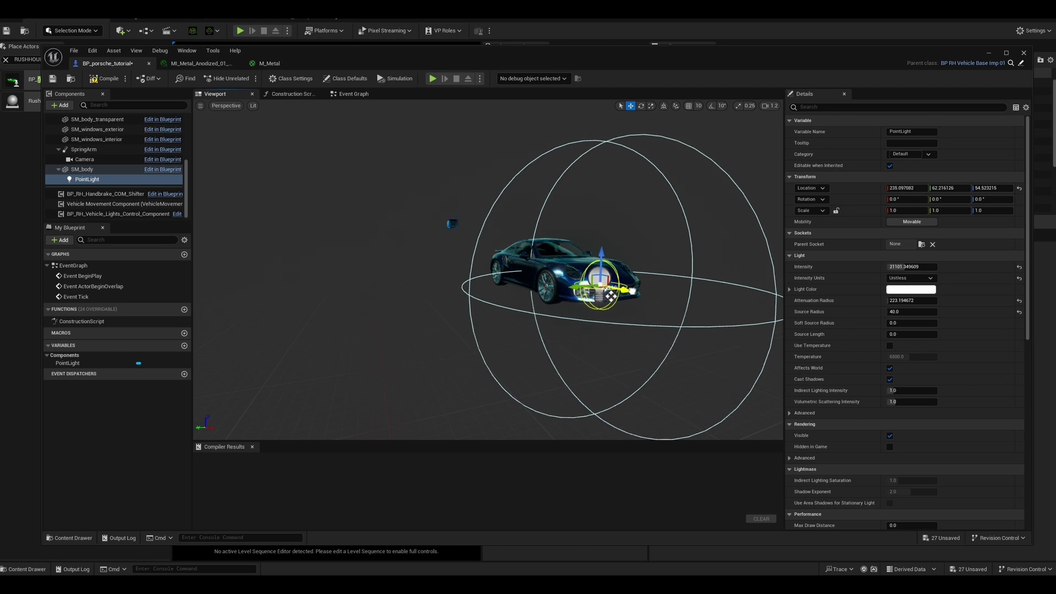
pyautogui.moveTo(601, 253); pyautogui.dragTo(597, 229)
pyautogui.moveTo(559, 322); pyautogui.dragTo(502, 284, button='right')
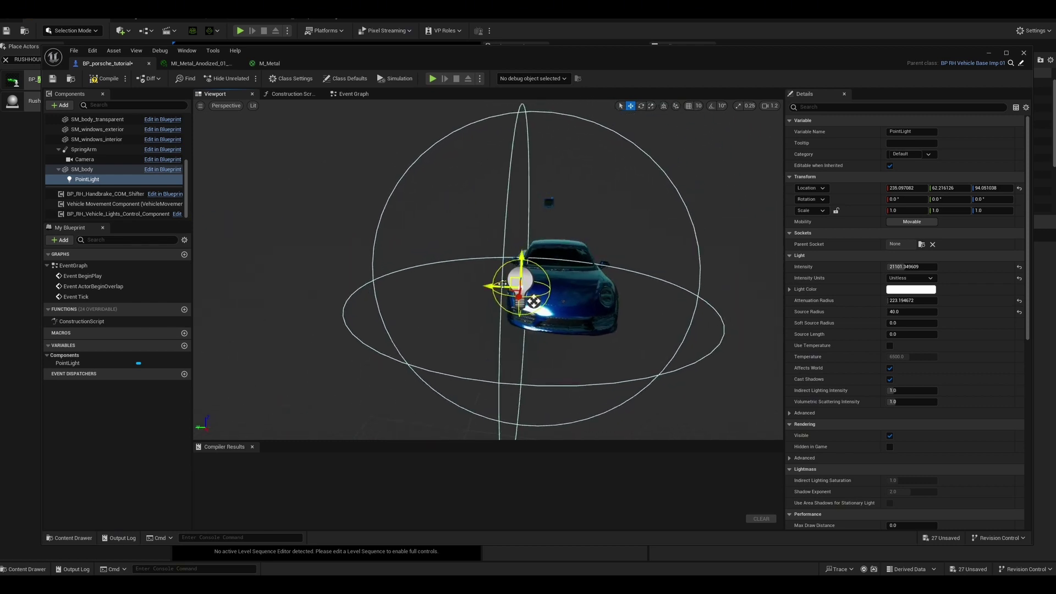
pyautogui.moveTo(496, 285)
pyautogui.mouseDown()
pyautogui.moveTo(477, 290)
pyautogui.moveTo(512, 297)
pyautogui.mouseUp()
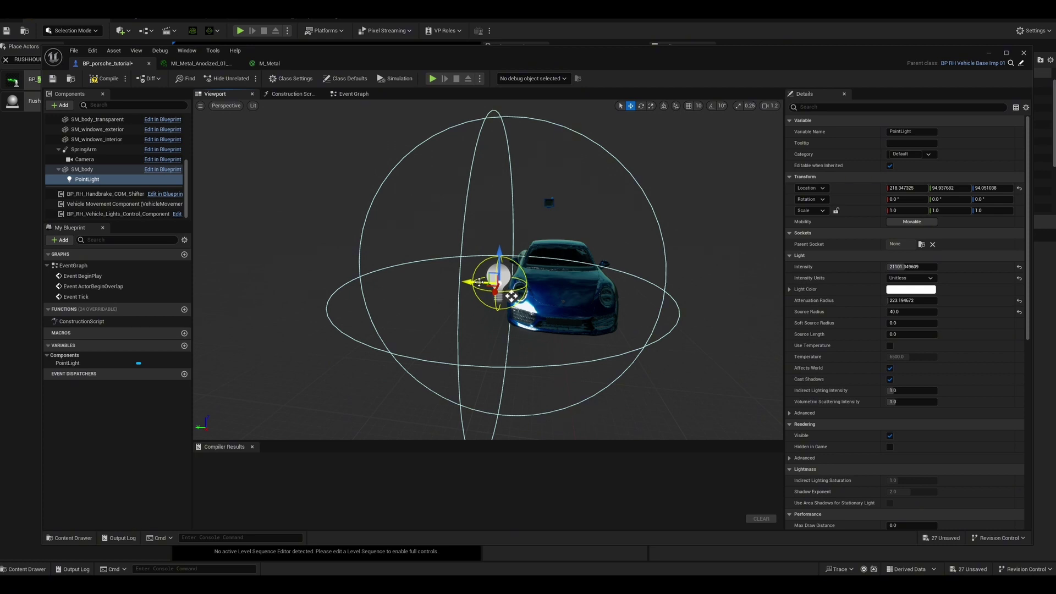
pyautogui.moveTo(511, 296)
pyautogui.mouseDown()
pyautogui.moveTo(560, 296)
pyautogui.moveTo(522, 297)
pyautogui.mouseUp()
# - Duplicate the right headlight's point light and move the copy to the left headlight, at about X 219, Y -73, Z 94
pyautogui.click(110, 178)
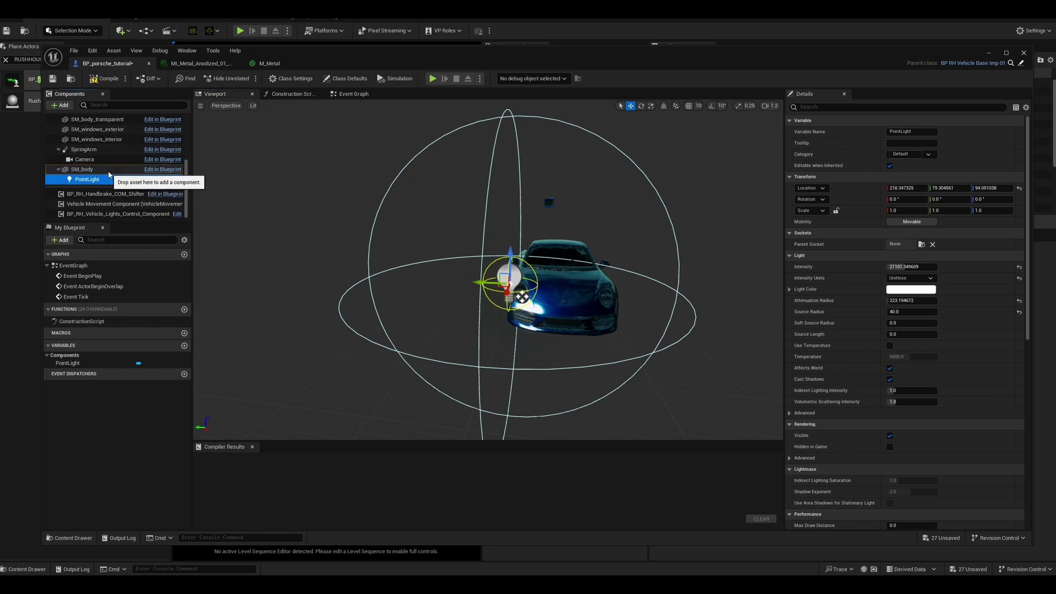
pyautogui.rightClick(100, 181)
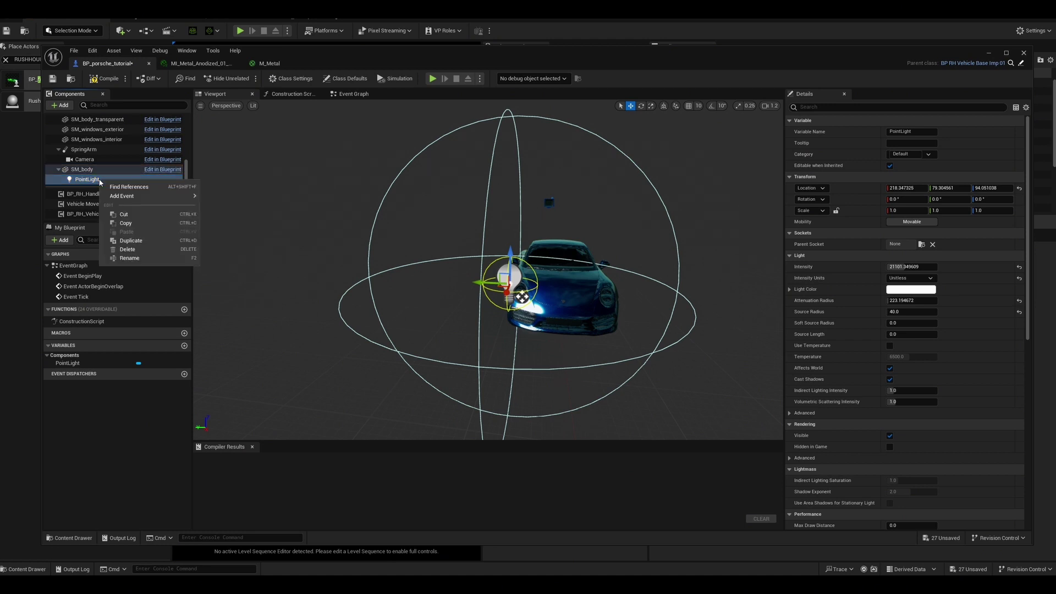
pyautogui.click(130, 240)
pyautogui.click(498, 283)
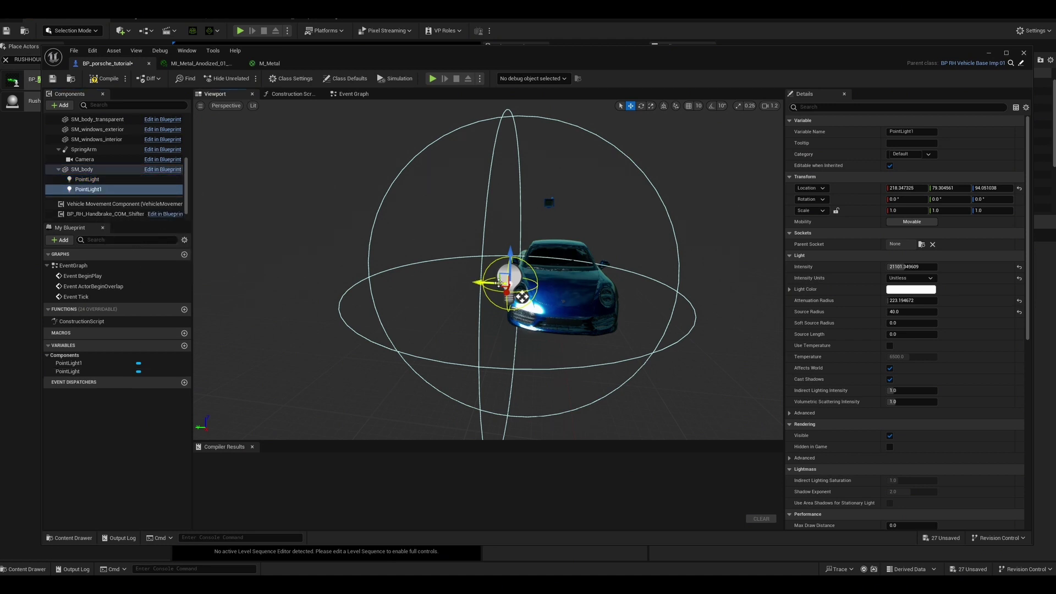
pyautogui.moveTo(481, 283); pyautogui.dragTo(606, 285)
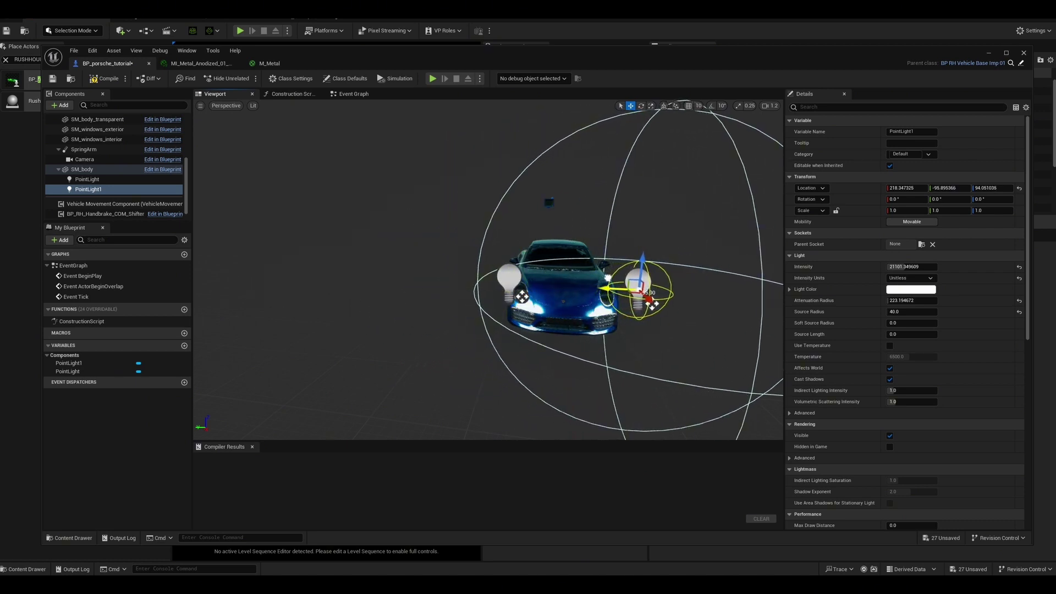
pyautogui.moveTo(658, 334)
pyautogui.keyDown('alt'); pyautogui.mouseDown()
pyautogui.moveTo(616, 335)
pyautogui.moveTo(659, 334)
pyautogui.mouseUp(); pyautogui.keyUp('alt')
pyautogui.moveTo(592, 292)
pyautogui.mouseDown()
pyautogui.moveTo(570, 285)
pyautogui.moveTo(596, 300)
pyautogui.moveTo(598, 291)
pyautogui.mouseUp()
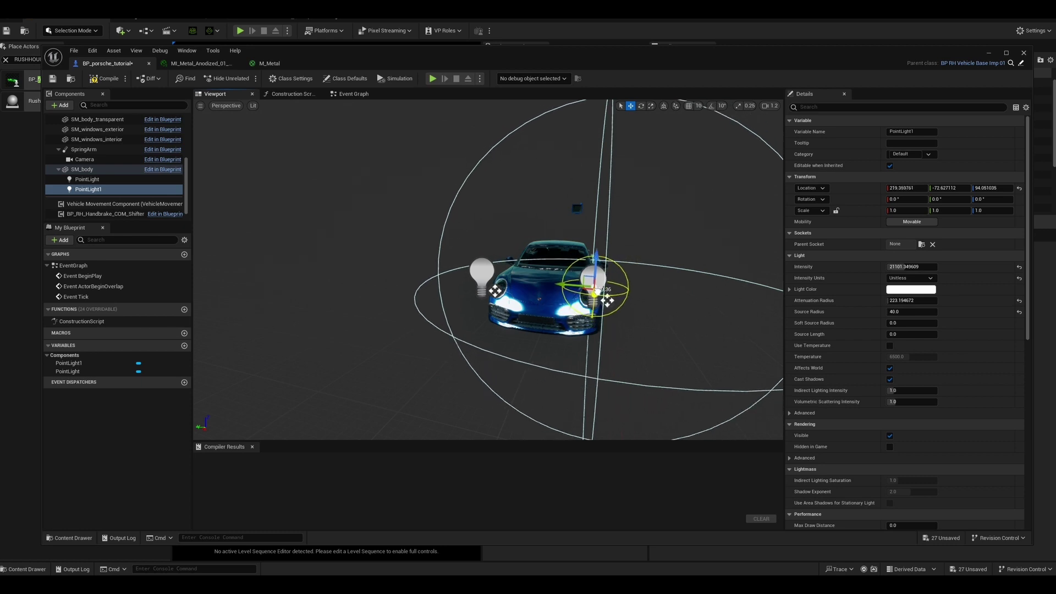
# - Set the Light Color of both headlight point lights to light blue, about R 0.49, G 0.84, B 1.0
pyautogui.moveTo(664, 298)
pyautogui.keyDown('alt'); pyautogui.mouseDown()
pyautogui.moveTo(583, 300)
pyautogui.moveTo(572, 316)
pyautogui.moveTo(664, 298)
pyautogui.mouseUp(); pyautogui.keyUp('alt')
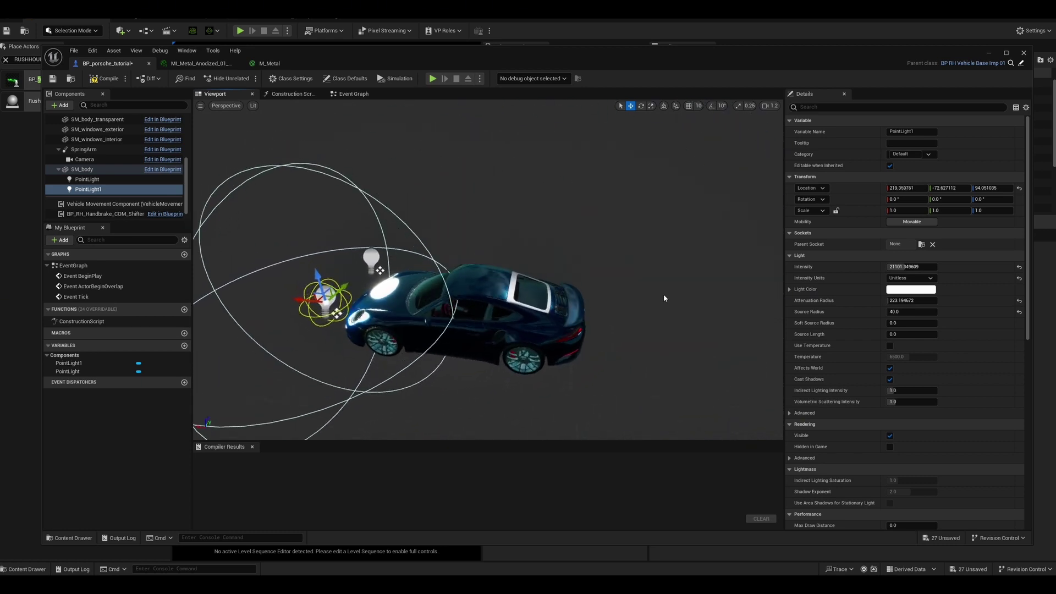
pyautogui.click(910, 290)
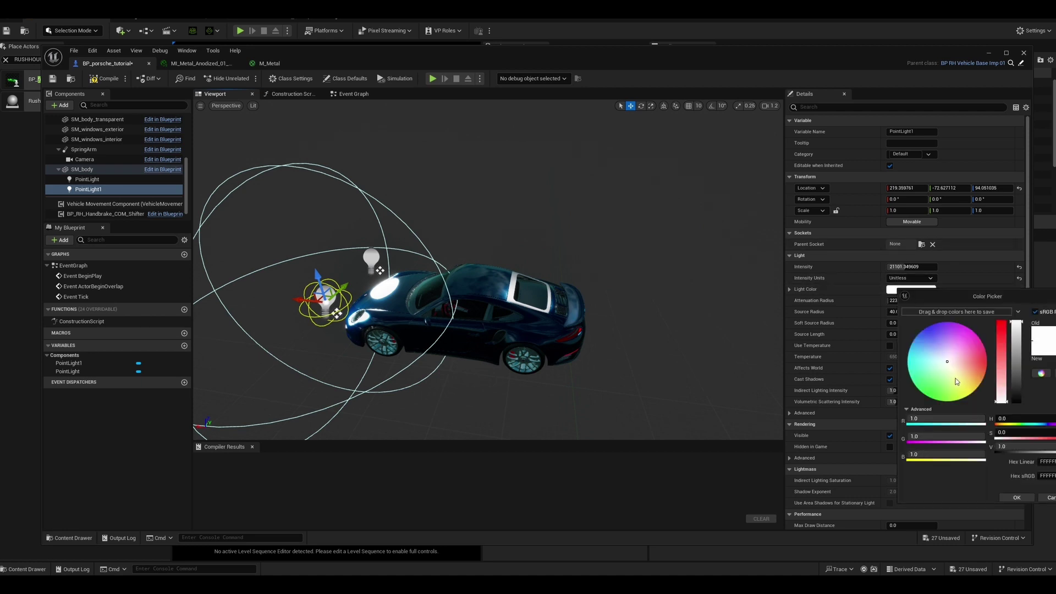
pyautogui.click(929, 357)
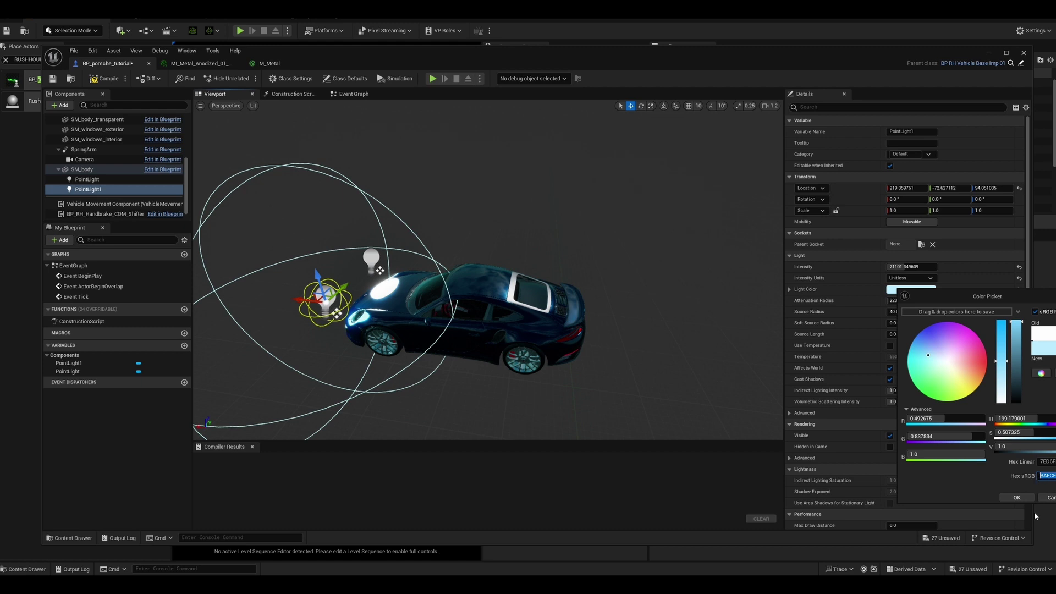
pyautogui.click(1016, 497)
pyautogui.click(373, 259)
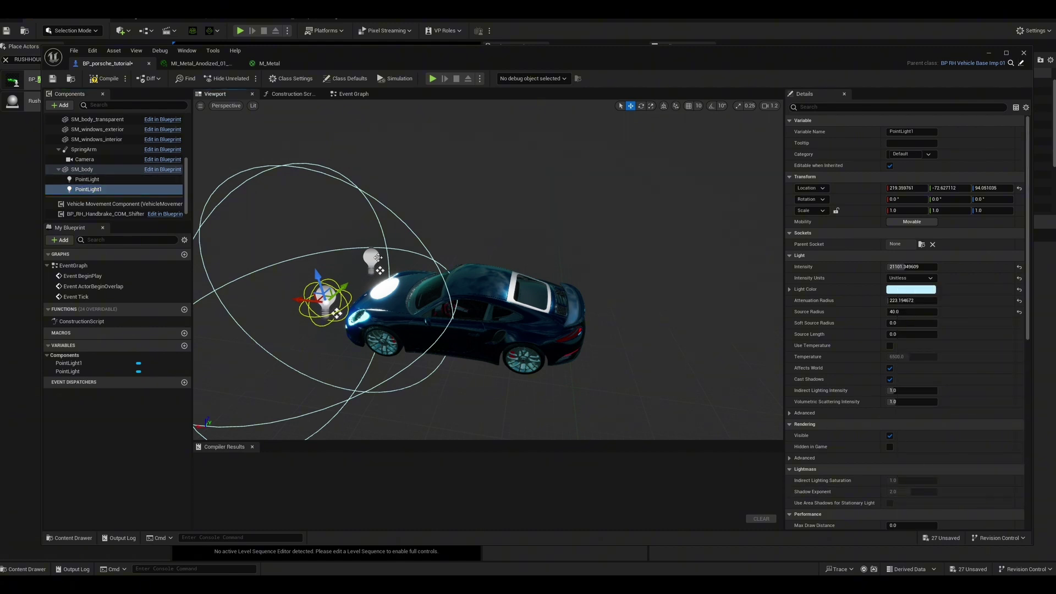
pyautogui.click(903, 291)
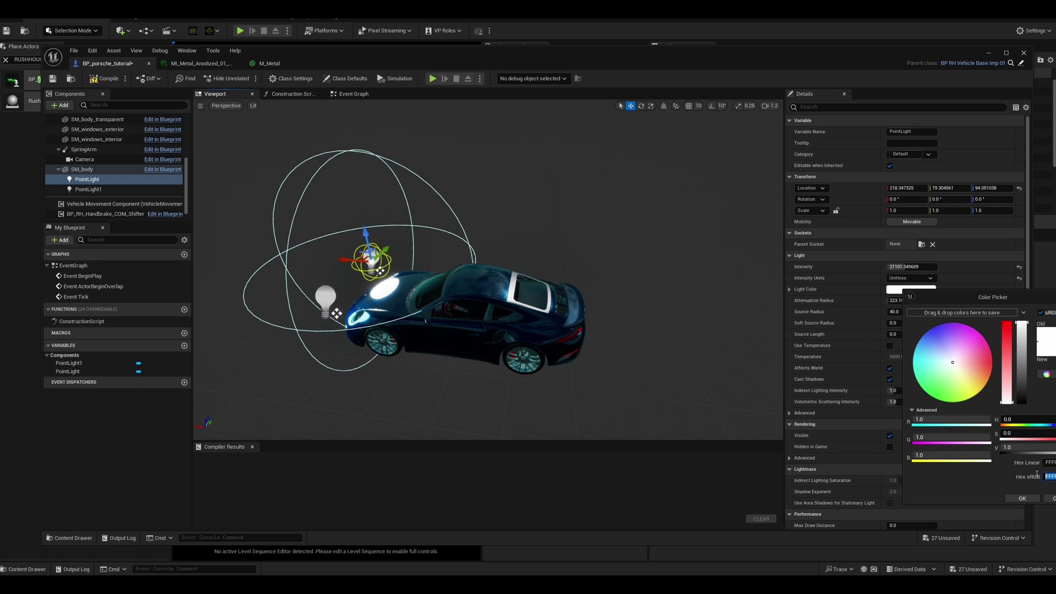
pyautogui.click(1022, 497)
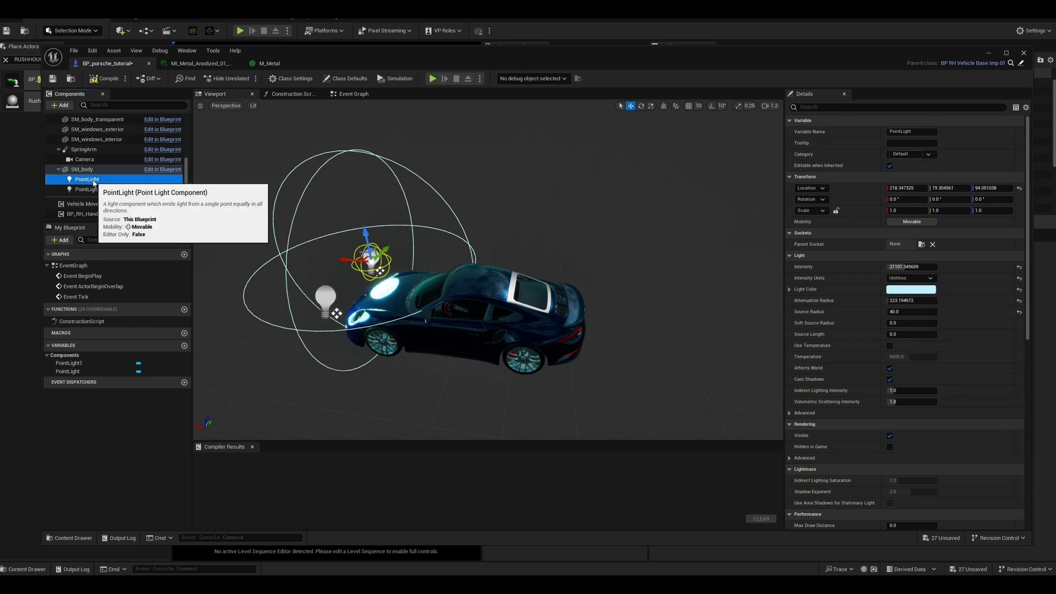
# - Duplicate the left headlight's point light and move the copy behind the car's left taillight, at about X -237, Y -73, Z 94
pyautogui.click(121, 190)
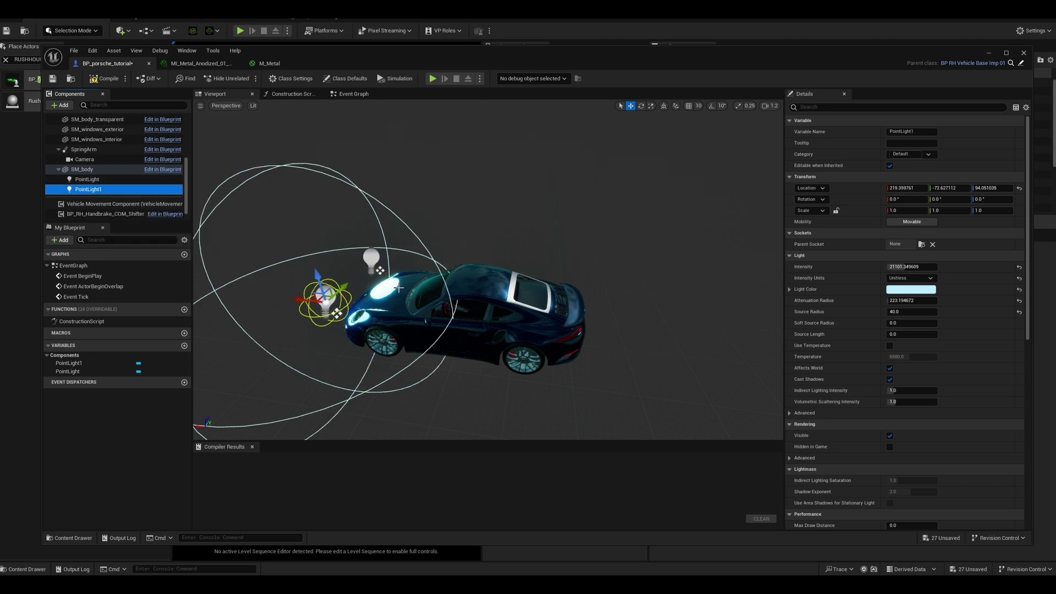
pyautogui.rightClick(168, 196)
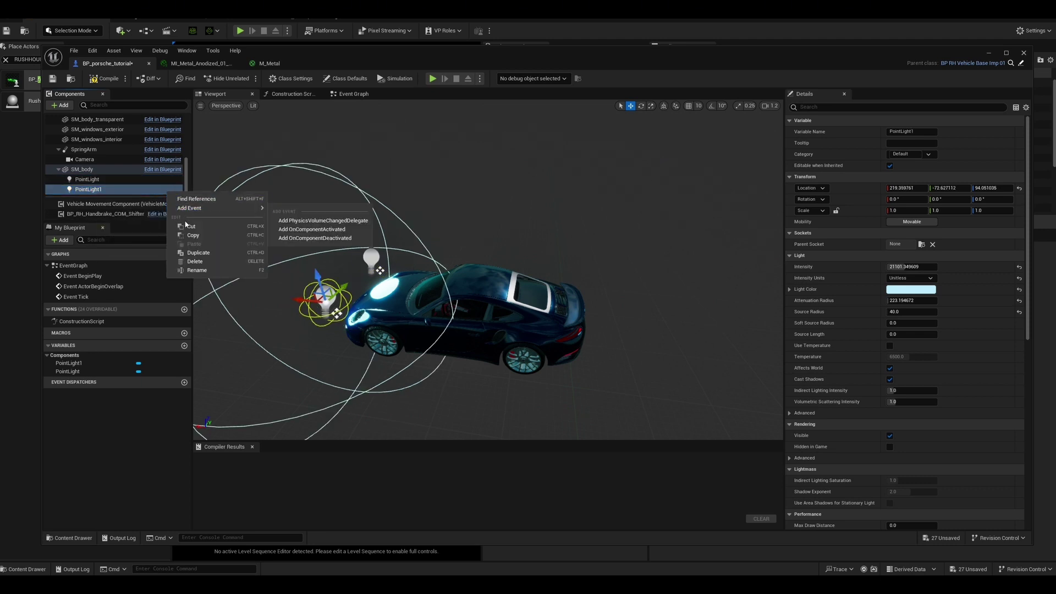
pyautogui.click(200, 249)
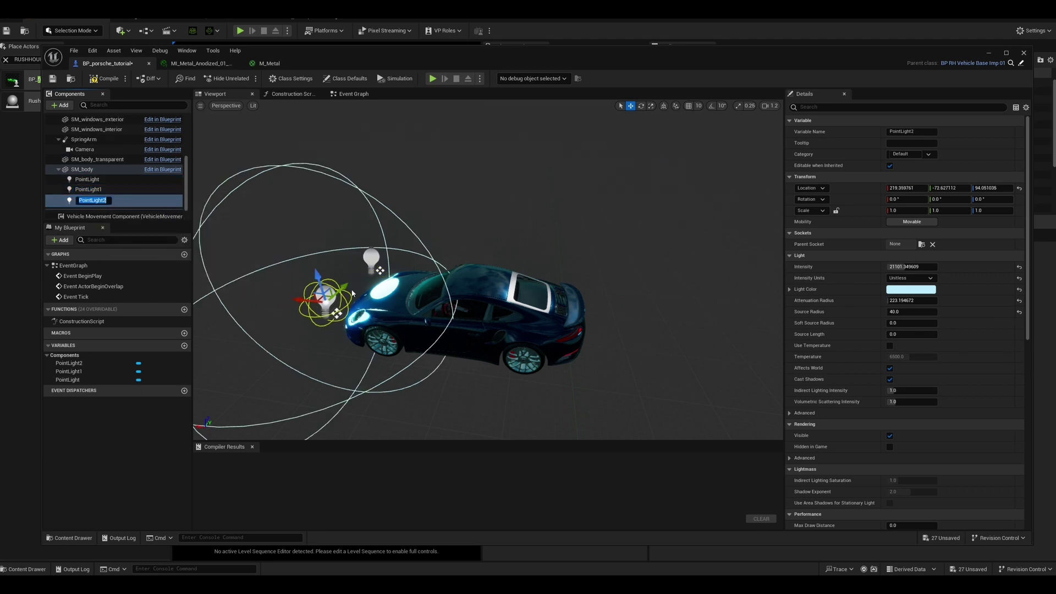
pyautogui.click(310, 299)
pyautogui.moveTo(292, 300); pyautogui.dragTo(572, 330)
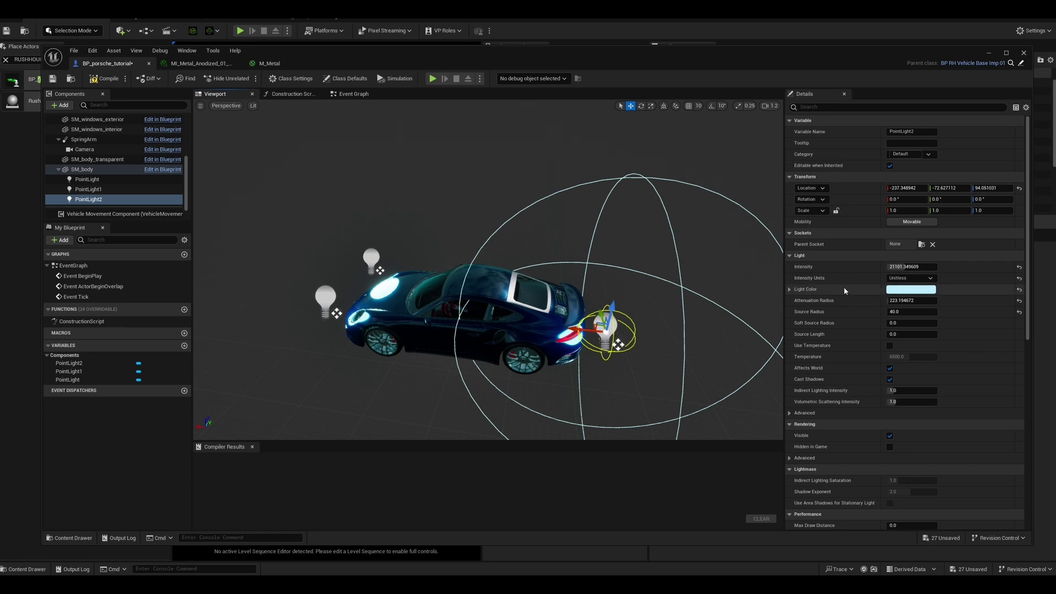
# - Set the rear point light's Intensity to about 1689 and its Light Color to dark red
pyautogui.moveTo(911, 266); pyautogui.dragTo(878, 267)
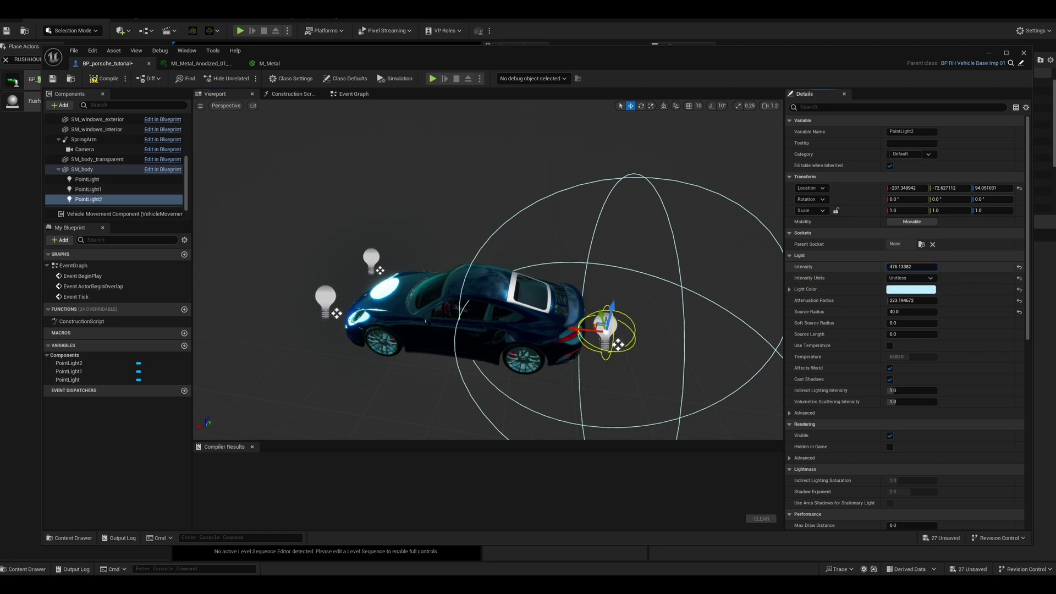
pyautogui.click(910, 289)
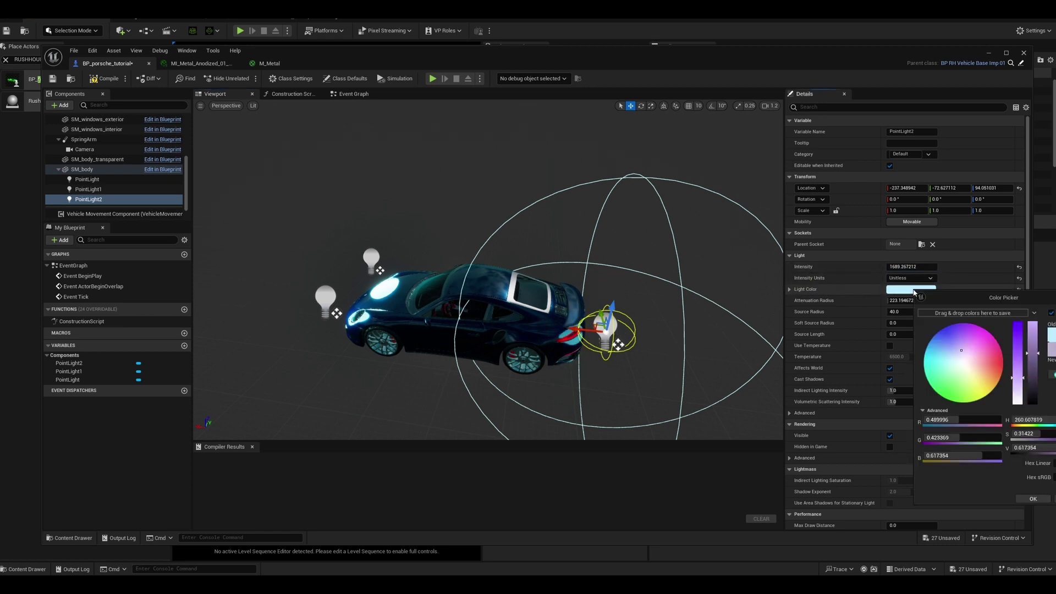
pyautogui.click(1055, 375)
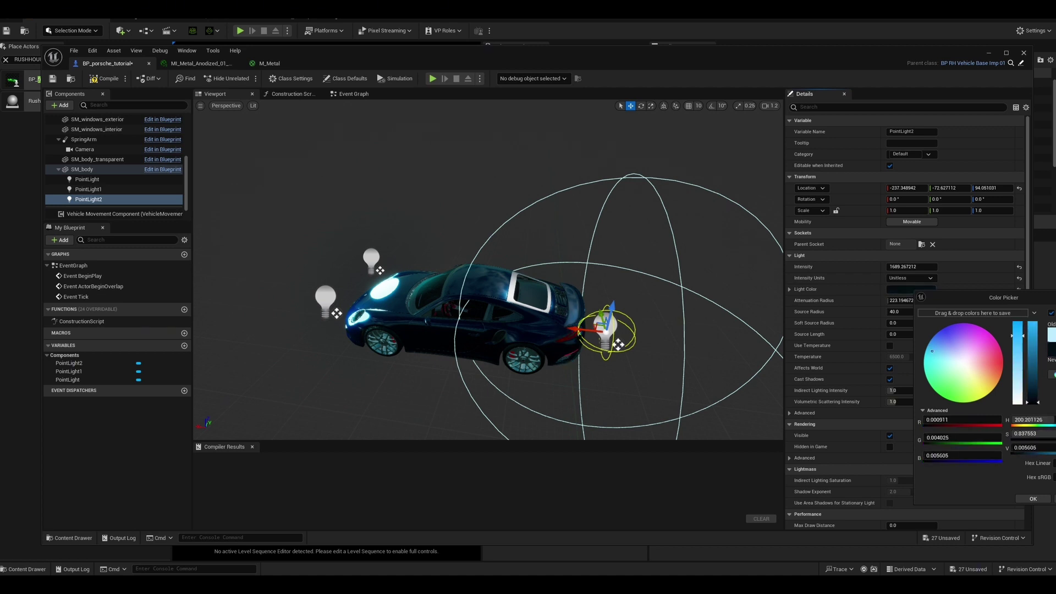
pyautogui.click(566, 319)
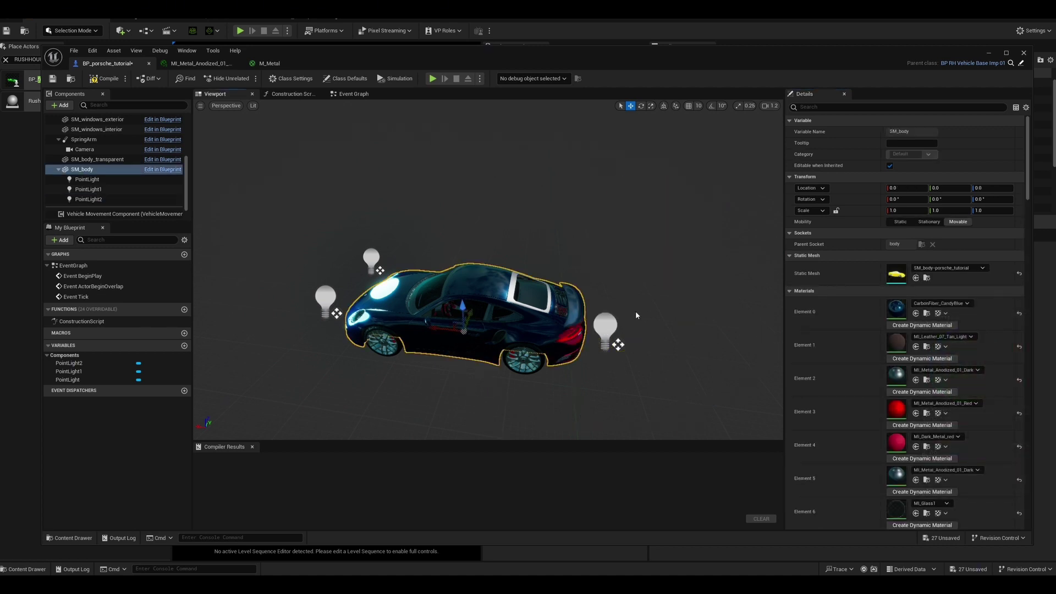
# - Duplicate the red rear point light and move the copy to the right taillight, at about X -237, Y 74, Z 75
pyautogui.click(610, 320)
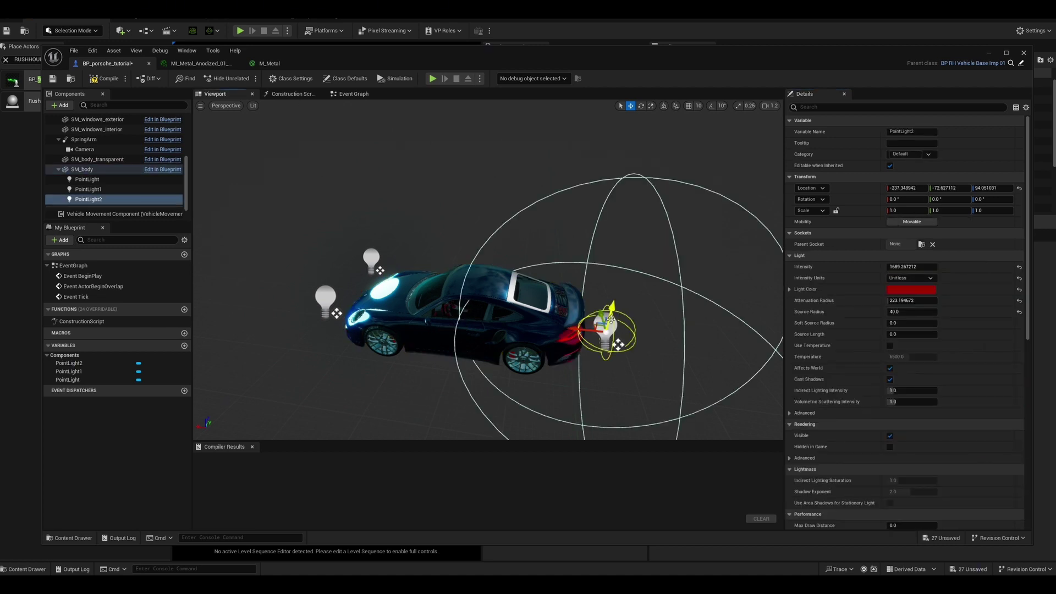
pyautogui.rightClick(156, 204)
pyautogui.click(176, 259)
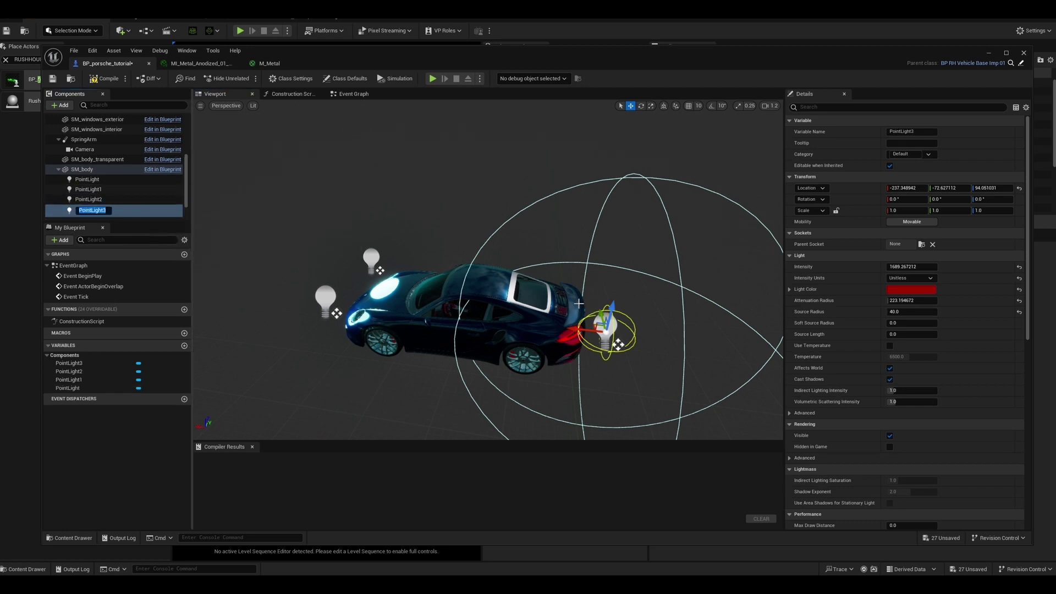
pyautogui.click(599, 309)
pyautogui.moveTo(600, 314); pyautogui.dragTo(596, 278)
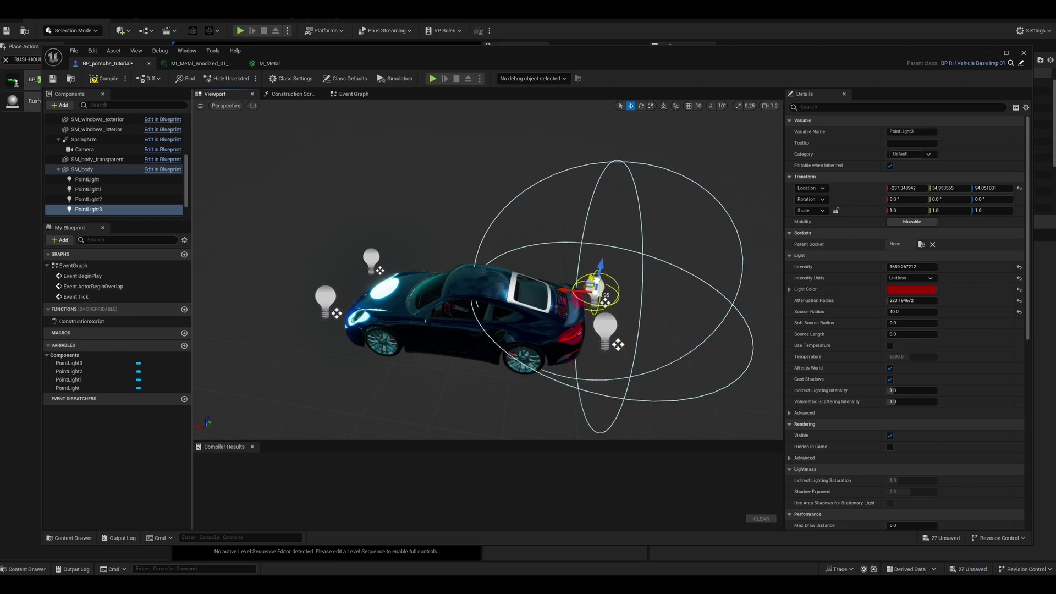
pyautogui.moveTo(626, 281); pyautogui.dragTo(511, 280, button='right')
pyautogui.moveTo(427, 254); pyautogui.dragTo(427, 262)
pyautogui.moveTo(459, 293); pyautogui.dragTo(461, 271)
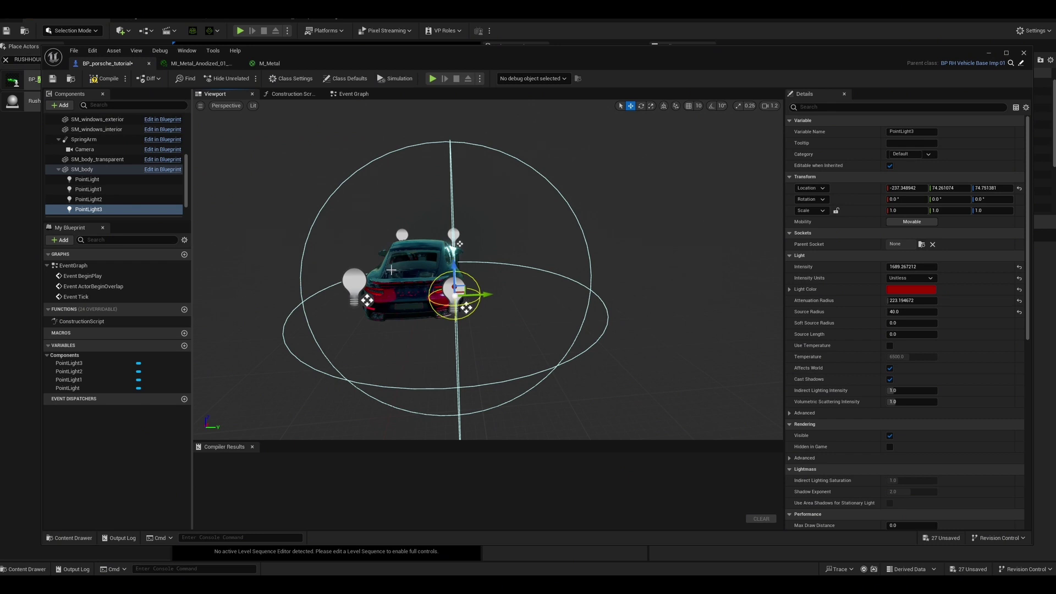
# - Lower the left taillight's point light to a height of about Z 77
pyautogui.click(354, 280)
pyautogui.moveTo(351, 257); pyautogui.dragTo(352, 269)
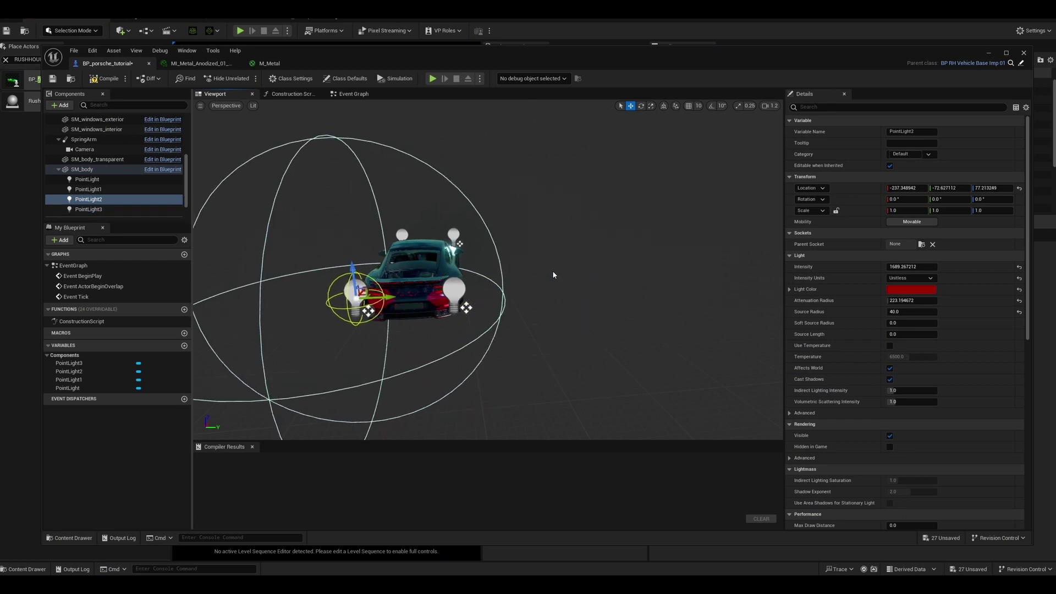
pyautogui.moveTo(572, 278); pyautogui.dragTo(451, 278)
pyautogui.moveTo(695, 285); pyautogui.dragTo(649, 283)
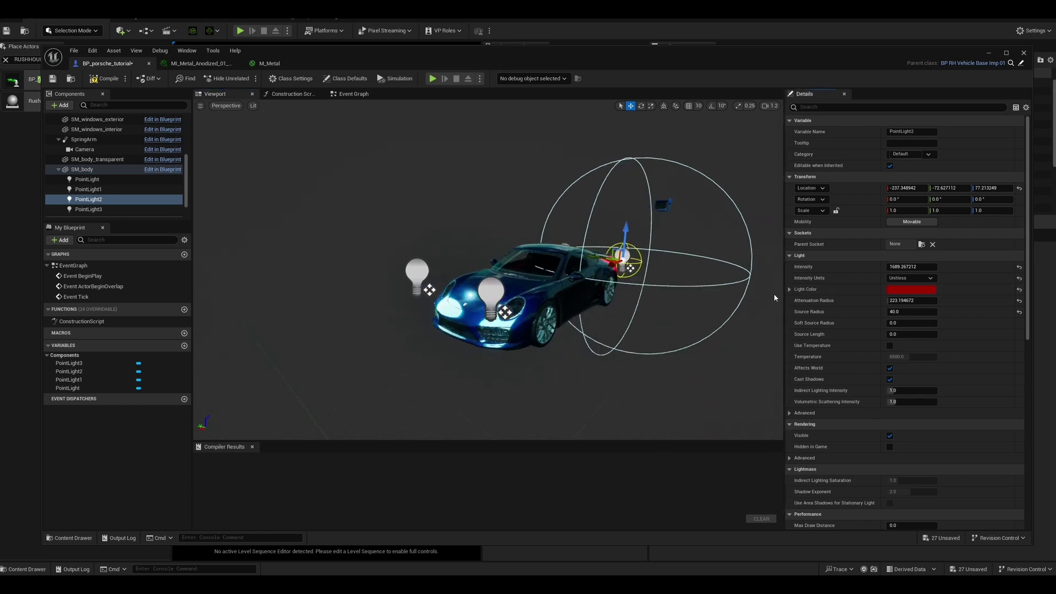
pyautogui.keyDown('alt'); pyautogui.moveTo(780, 295); pyautogui.dragTo(769, 297); pyautogui.keyUp('alt')
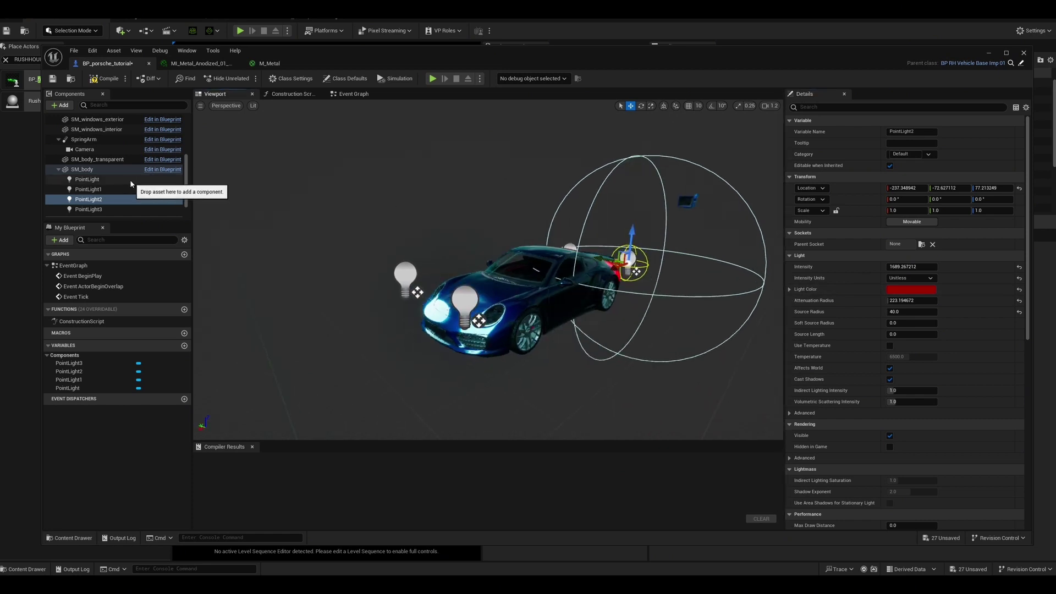
# - Add a Skeletal Mesh component under SM_body and name it DRIVER
pyautogui.click(110, 169)
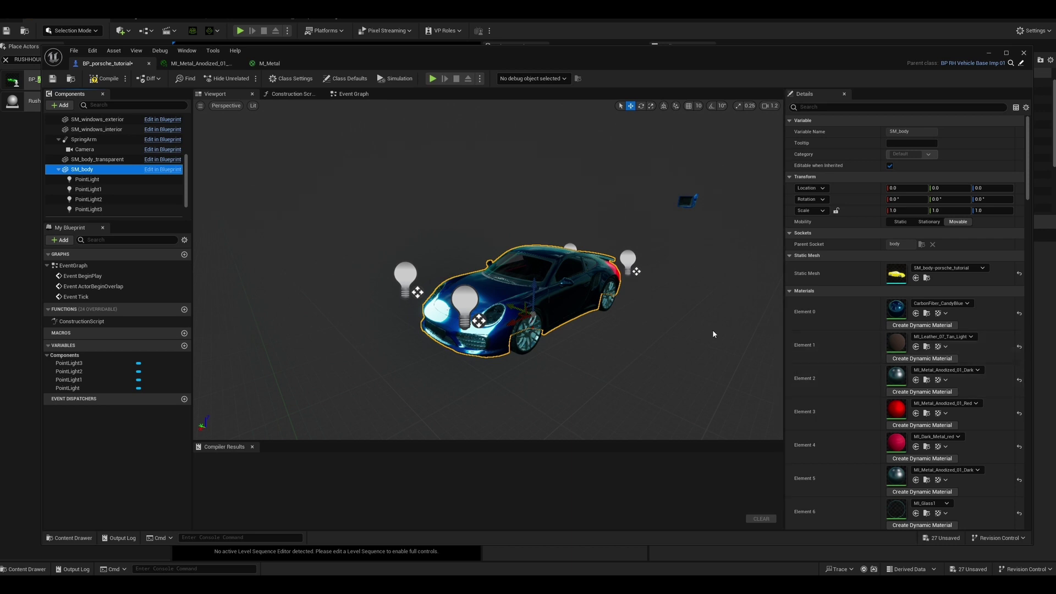
pyautogui.keyDown('alt'); pyautogui.moveTo(492, 315); pyautogui.dragTo(492, 316); pyautogui.keyUp('alt')
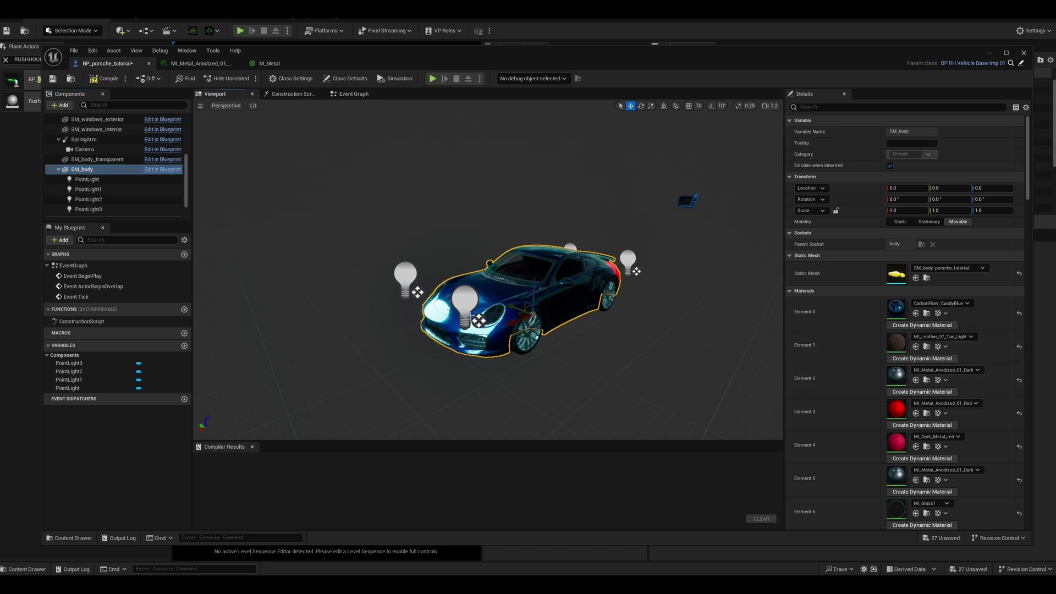
pyautogui.scroll(5, 465, 309)
pyautogui.scroll(-3, 488, 319)
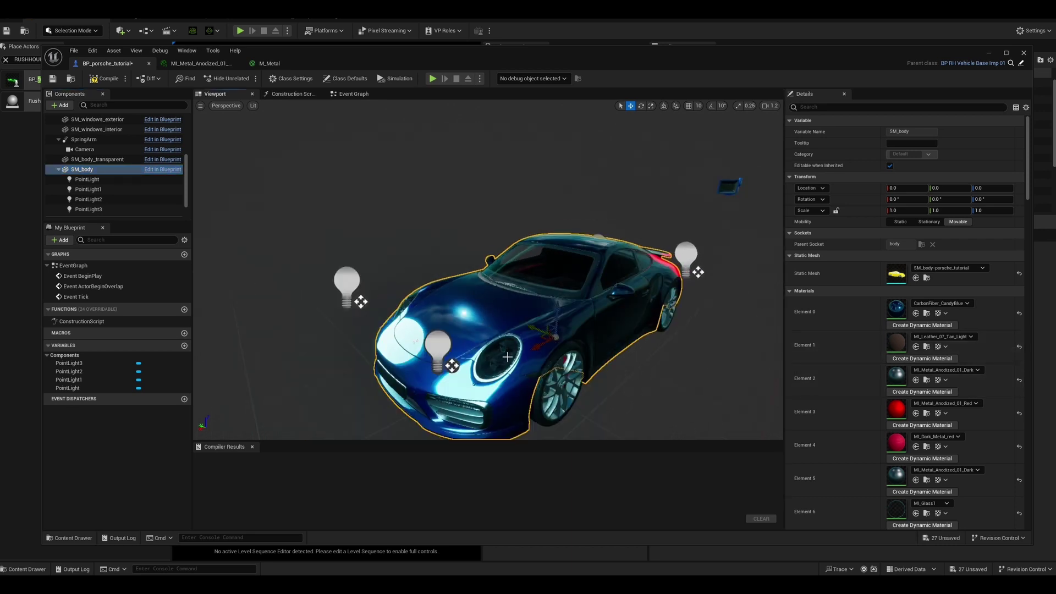
pyautogui.keyDown('alt'); pyautogui.moveTo(578, 395); pyautogui.dragTo(797, 384); pyautogui.keyUp('alt')
pyautogui.moveTo(487, 269); pyautogui.dragTo(572, 291, button='right')
pyautogui.scroll(2, 104, 143)
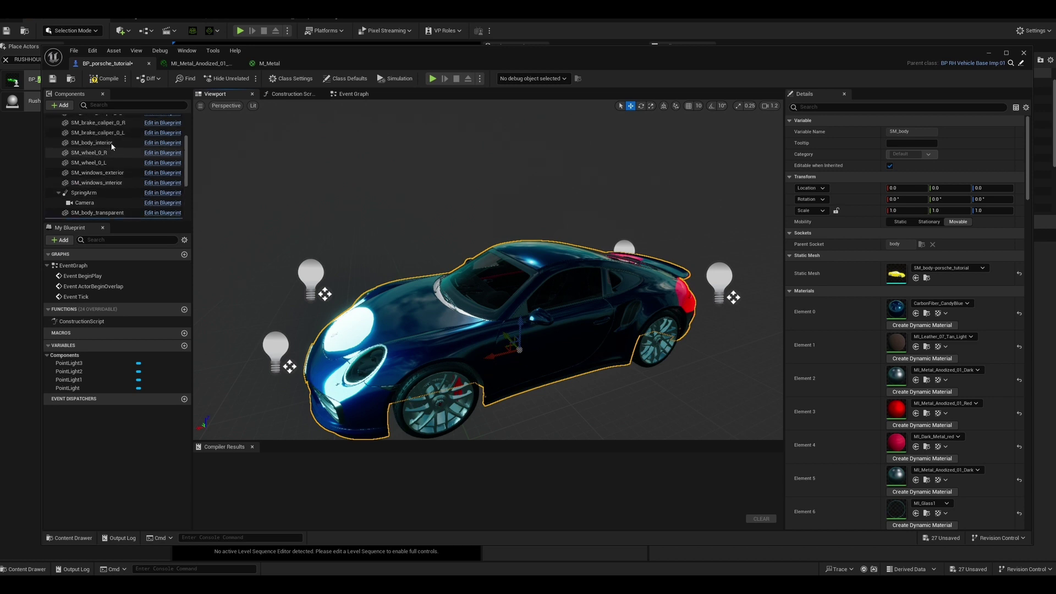
pyautogui.click(60, 105)
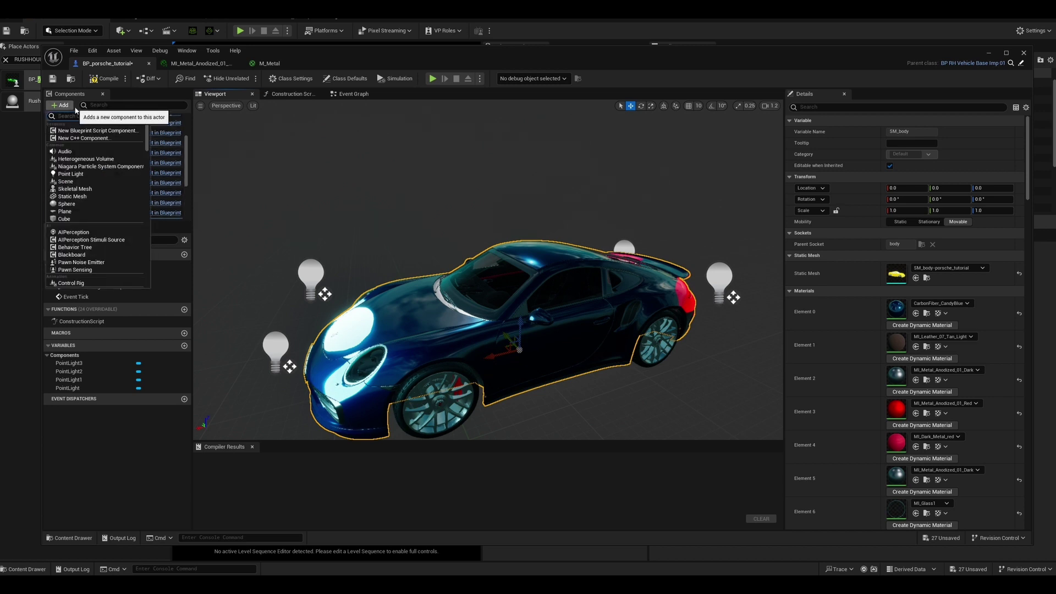
pyautogui.click(96, 188)
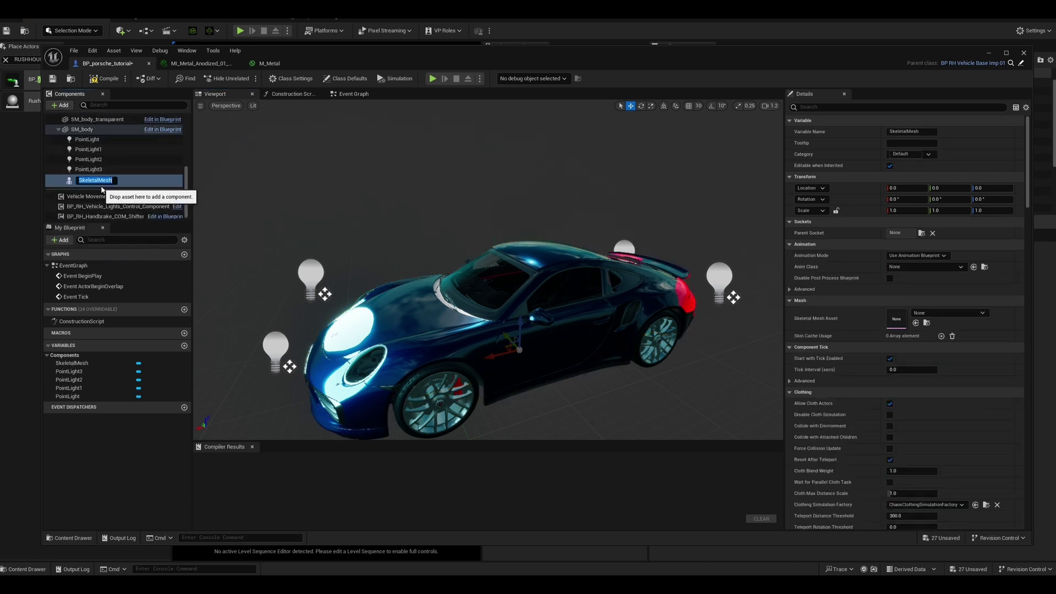
pyautogui.write('D')
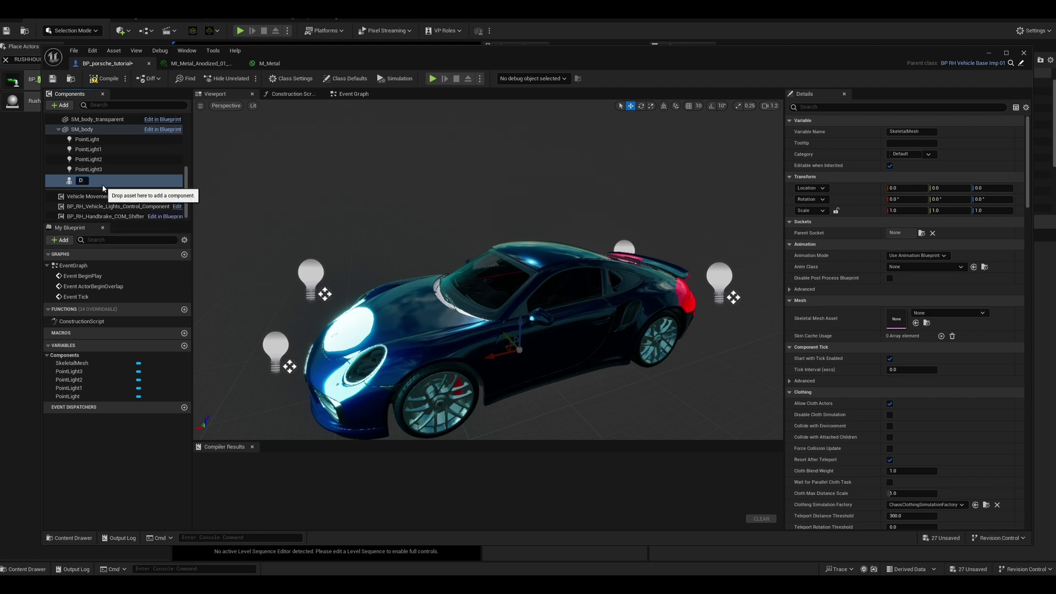
pyautogui.write('RIVER')
pyautogui.press('Return')
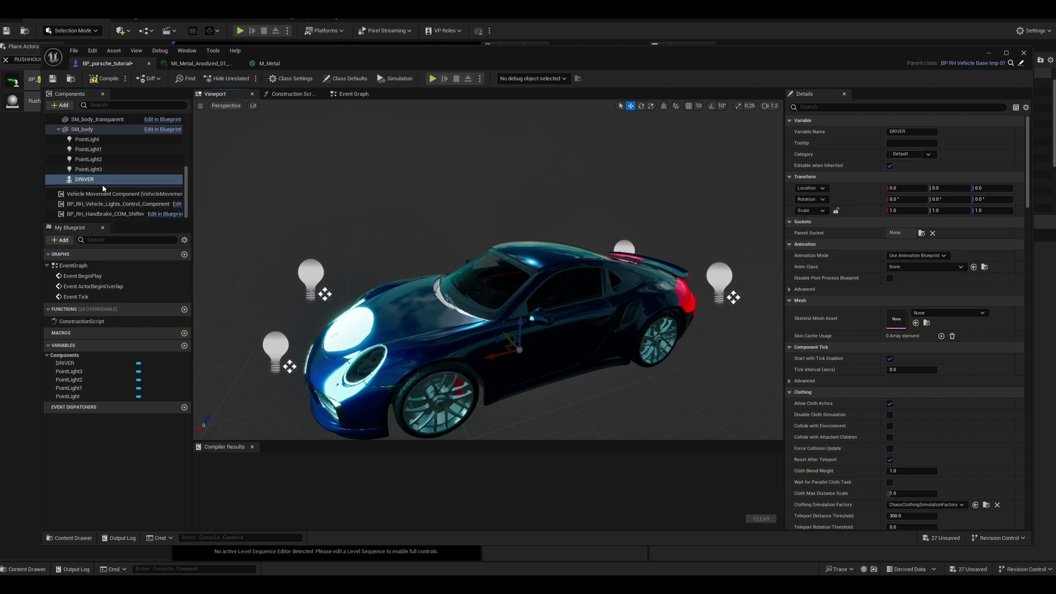
pyautogui.click(92, 181)
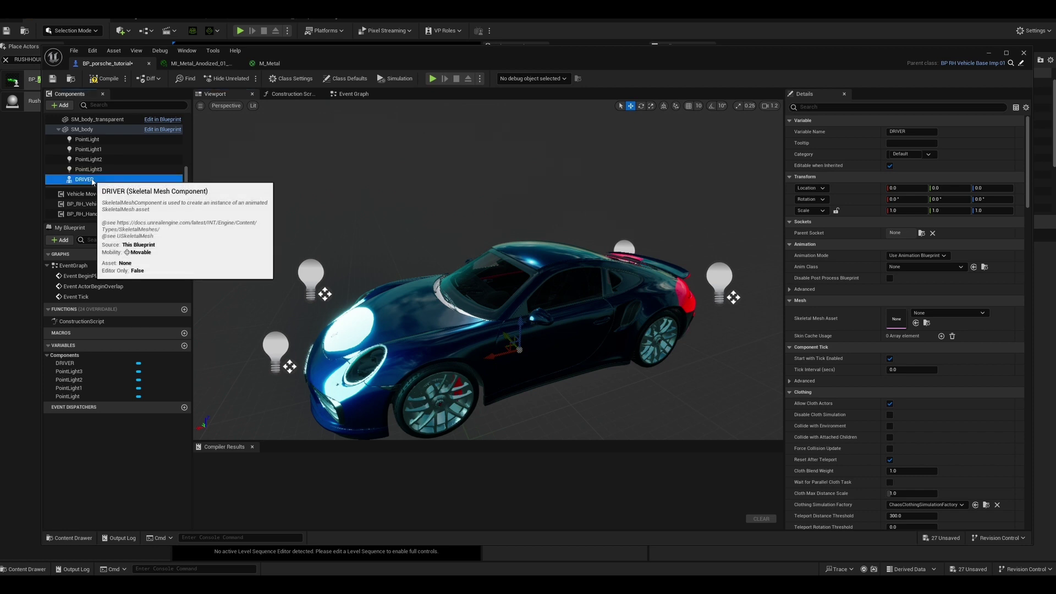
# - Assign the TYREE skeletal mesh asset to the DRIVER component
pyautogui.click(942, 313)
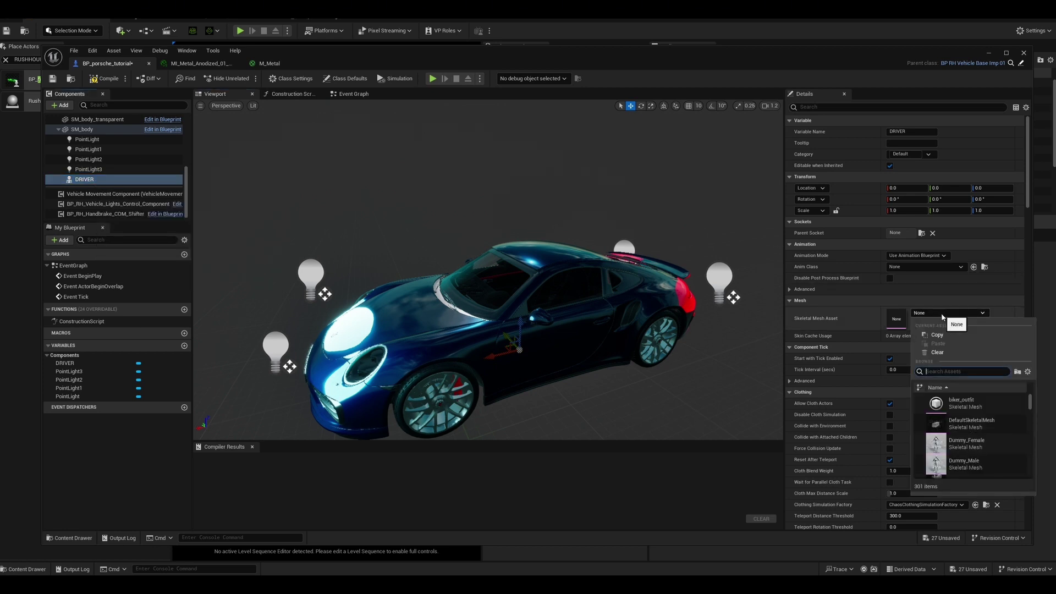
pyautogui.scroll(-6, 971, 423)
pyautogui.scroll(-8, 978, 436)
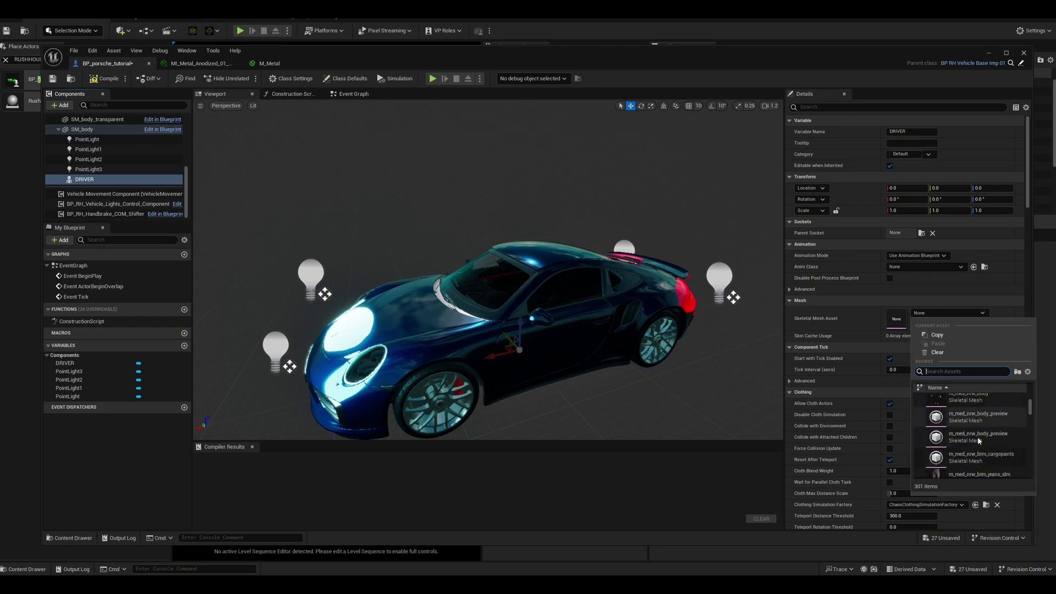
pyautogui.scroll(-3, 978, 437)
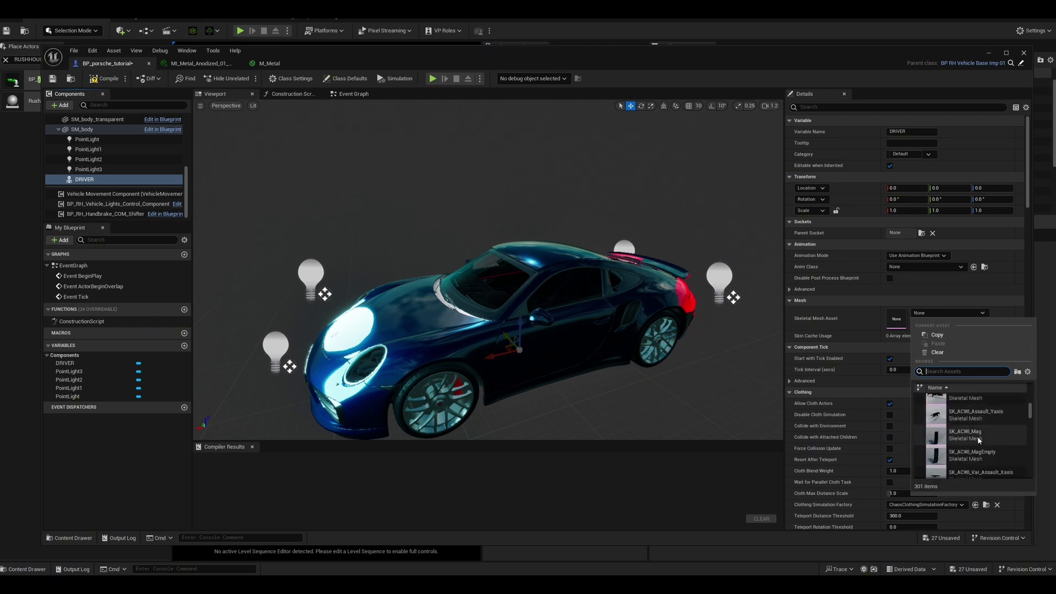
pyautogui.click(974, 371)
pyautogui.write('TYREE')
pyautogui.scroll(-3, 996, 441)
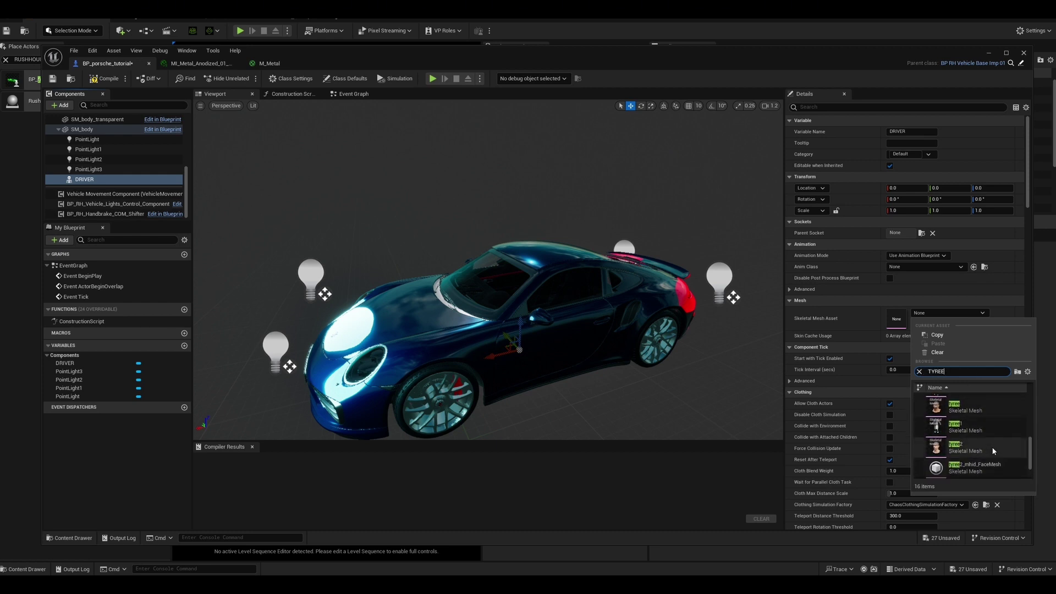
pyautogui.scroll(2, 993, 451)
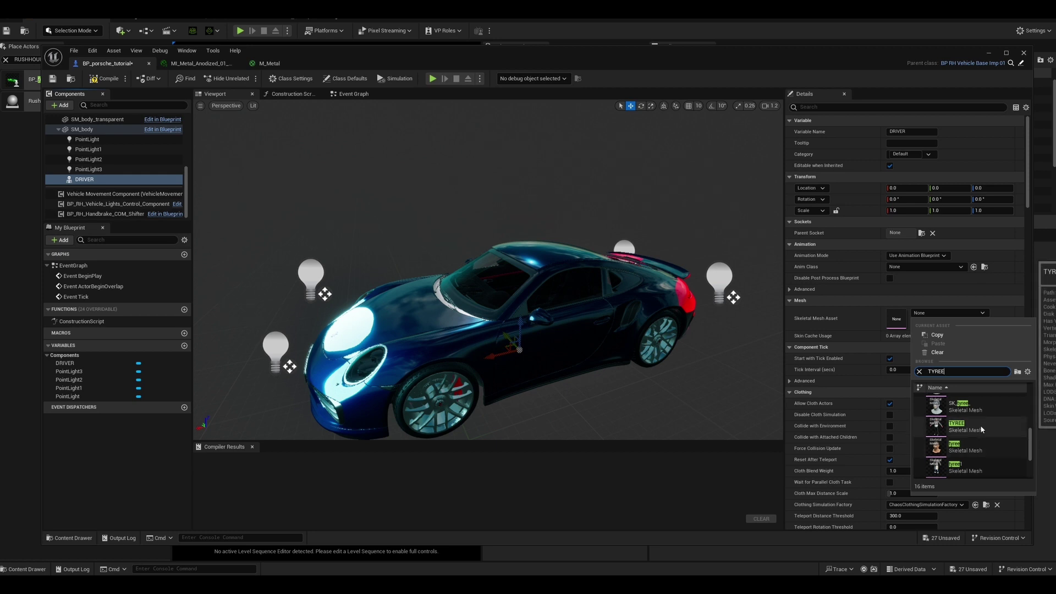
pyautogui.click(982, 428)
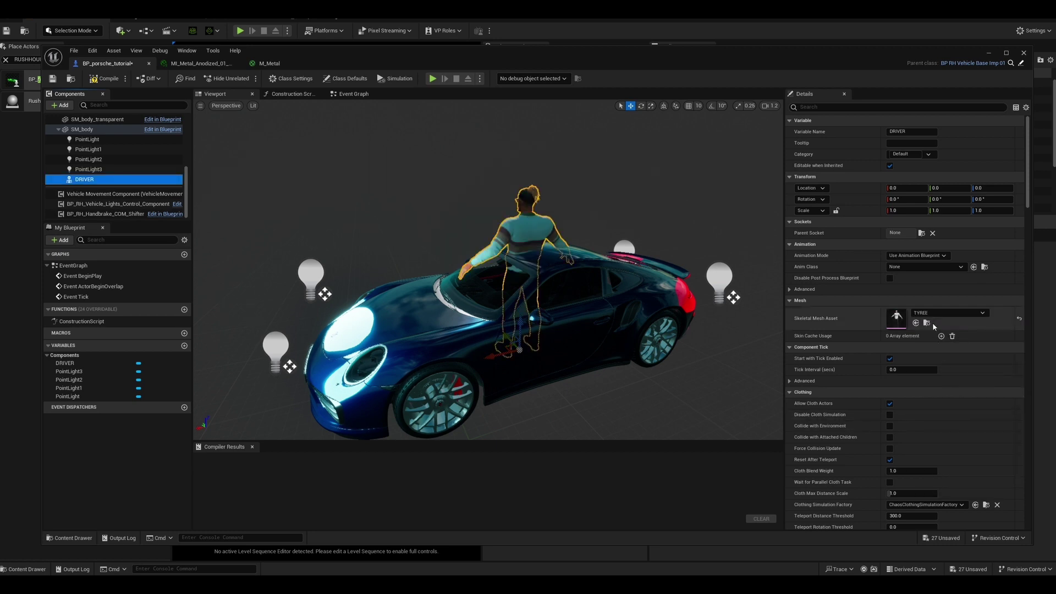
# - Set DRIVER's animation mode to Use Animation Asset and its Anim to Play to CC3_Base_Plus_2024_01_30_00_56_22
pyautogui.click(935, 255)
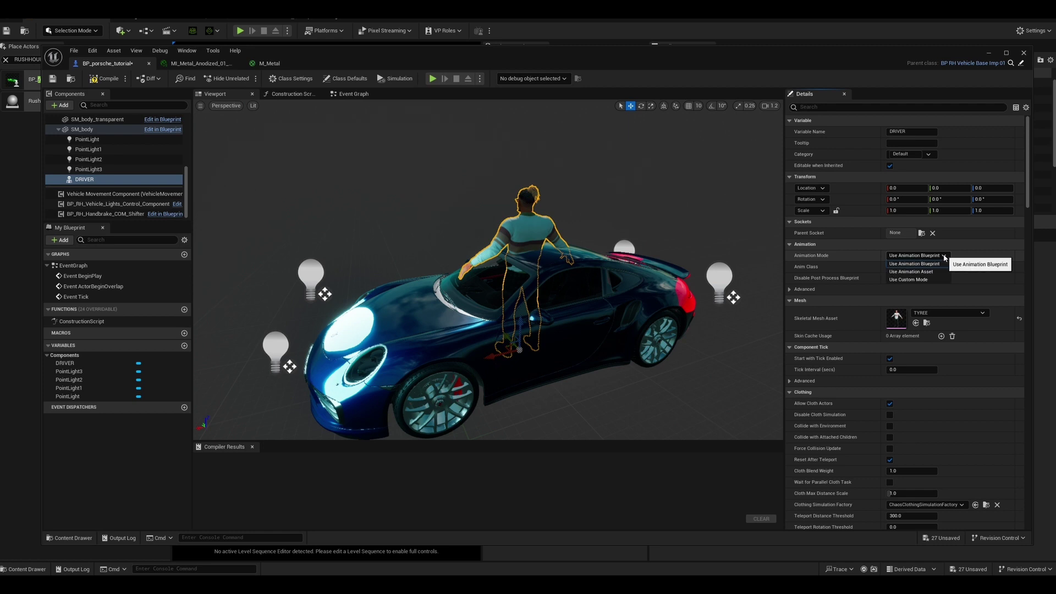
pyautogui.click(940, 273)
pyautogui.click(956, 269)
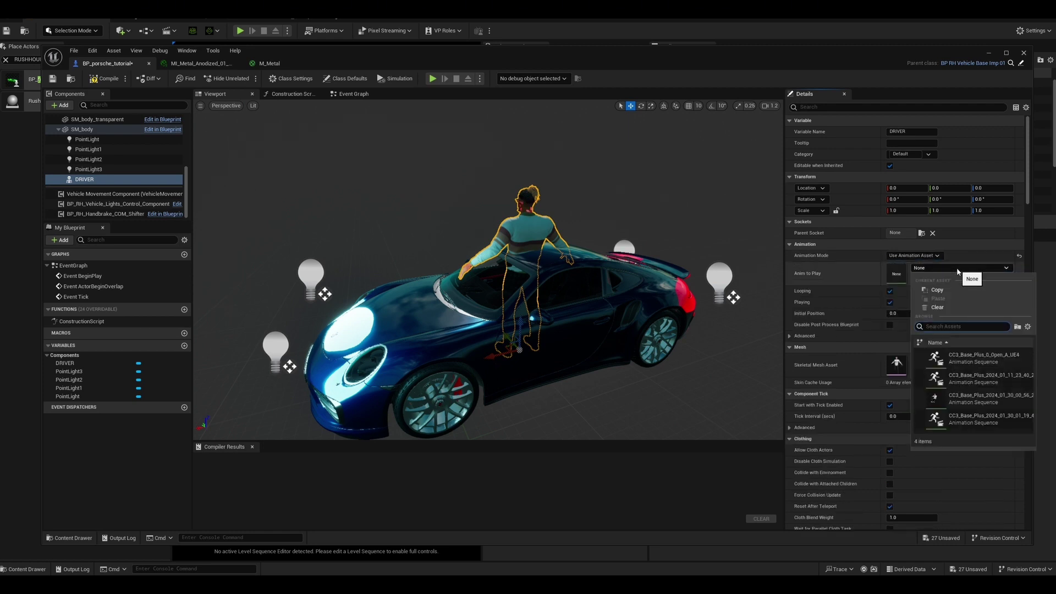
pyautogui.write('DR')
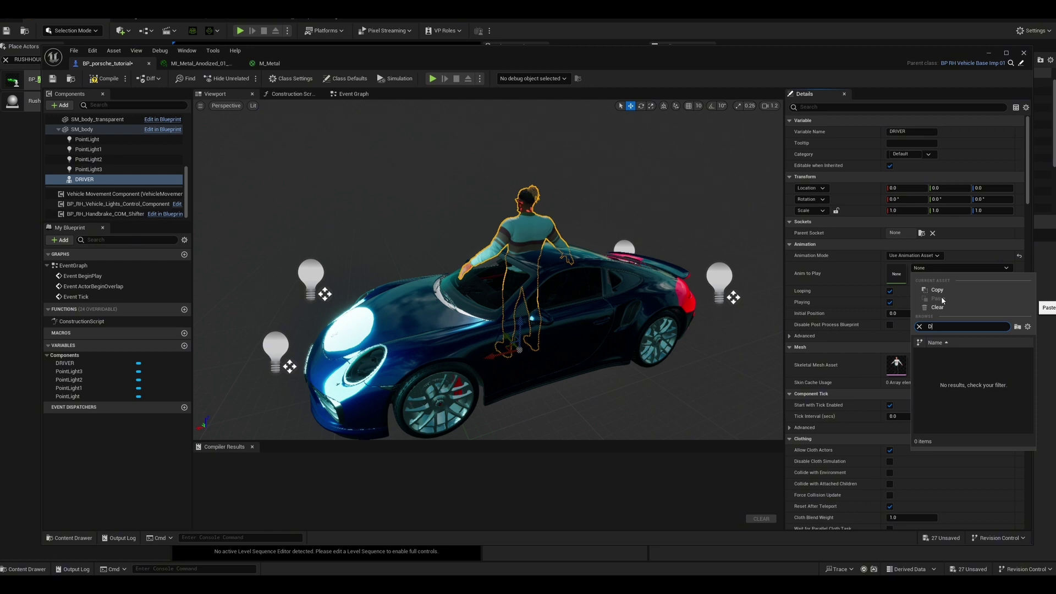
pyautogui.press('BackSpace')
pyautogui.press('BackSpace')
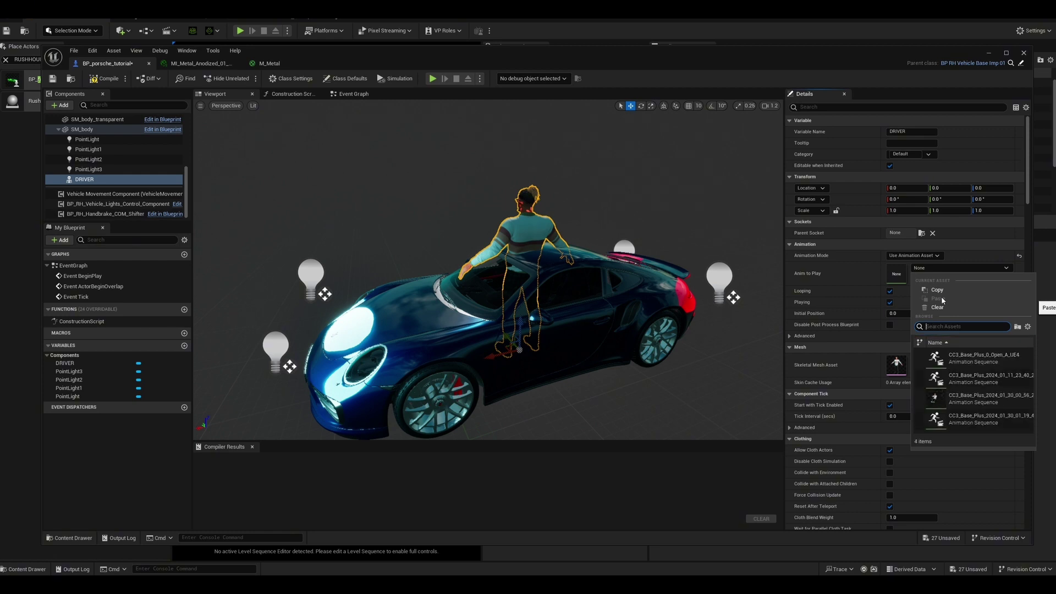
pyautogui.write('dr')
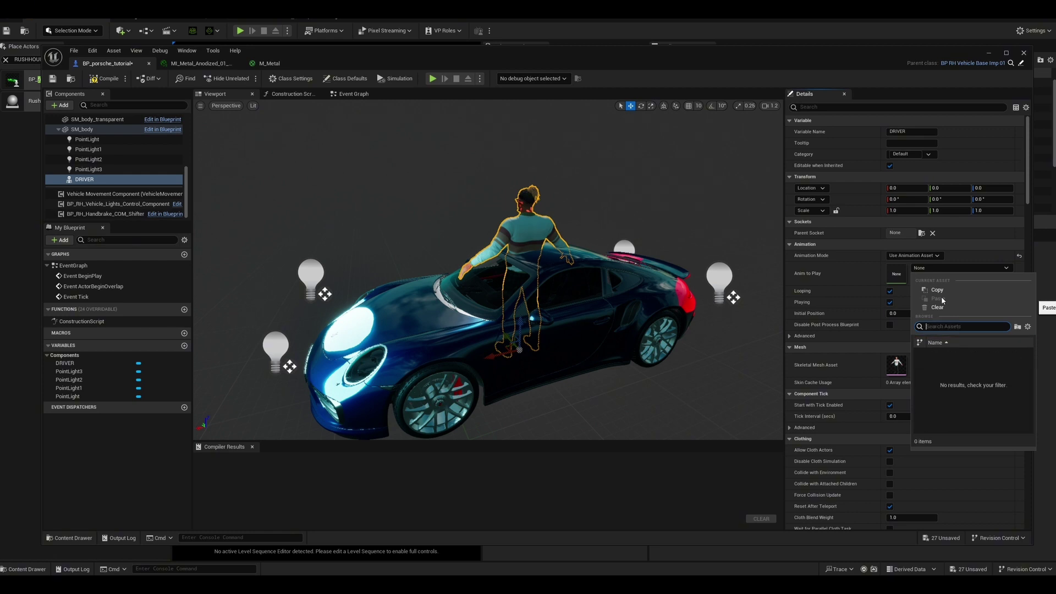
pyautogui.press('BackSpace')
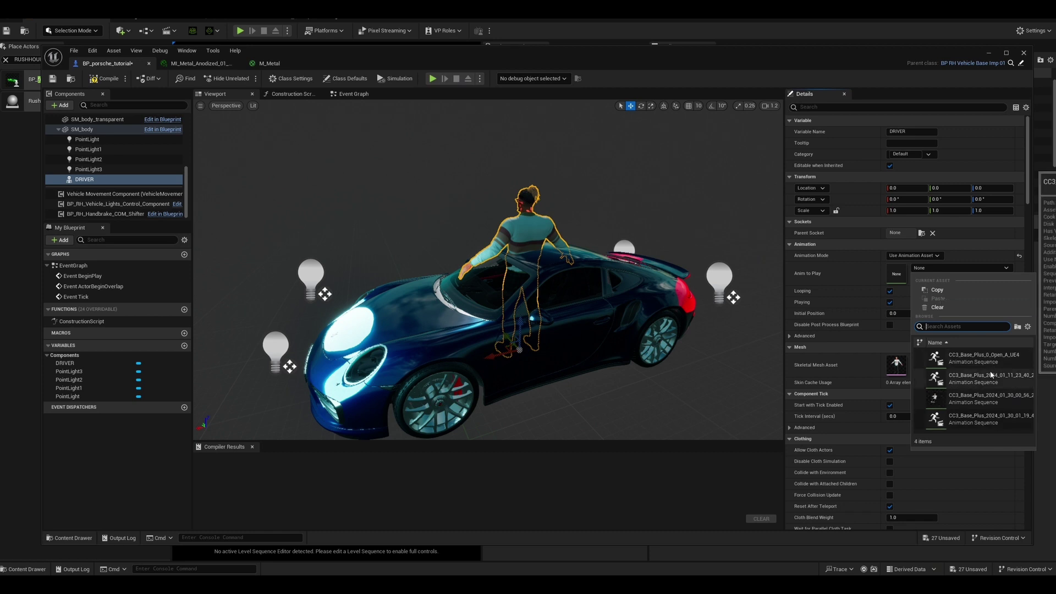
pyautogui.click(971, 398)
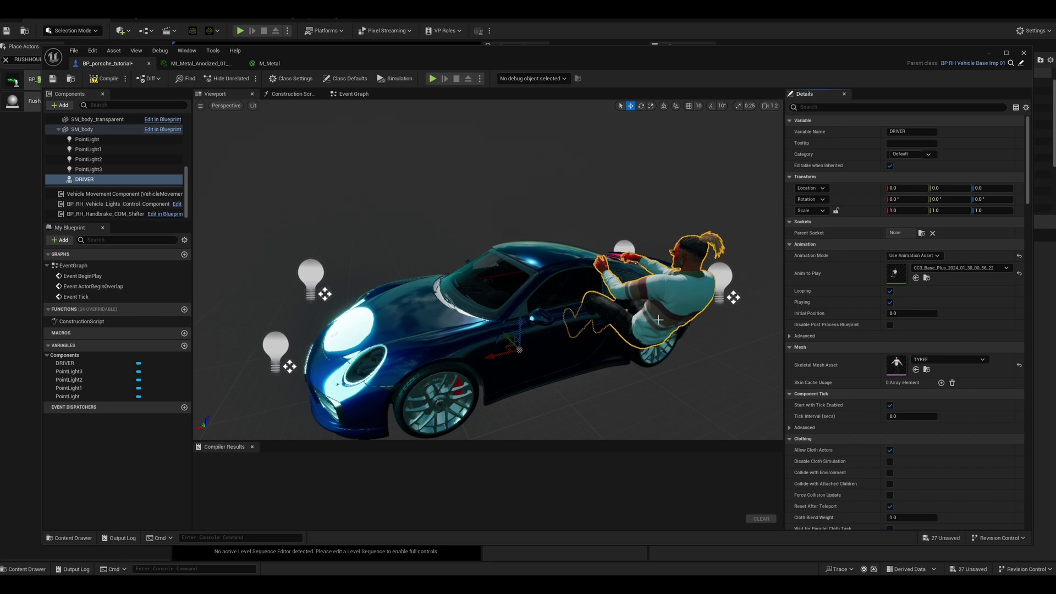
# - Rotate the driver to about -93° around Z and move it to about X 98, Y -107, Z -24
pyautogui.press('e')
pyautogui.moveTo(560, 372)
pyautogui.mouseDown()
pyautogui.moveTo(542, 383)
pyautogui.moveTo(498, 379)
pyautogui.moveTo(530, 369)
pyautogui.moveTo(566, 385)
pyautogui.mouseUp()
pyautogui.press('w')
pyautogui.moveTo(503, 373); pyautogui.dragTo(438, 367)
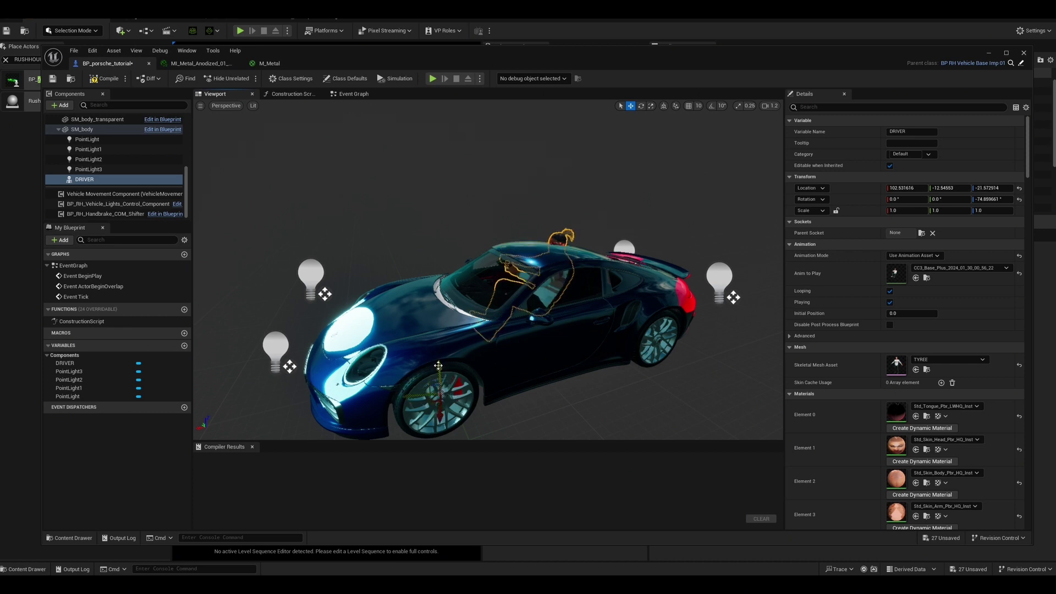
pyautogui.press('e')
pyautogui.moveTo(480, 426)
pyautogui.mouseDown()
pyautogui.moveTo(424, 429)
pyautogui.moveTo(451, 413)
pyautogui.moveTo(489, 430)
pyautogui.moveTo(475, 438)
pyautogui.mouseUp()
pyautogui.press('w')
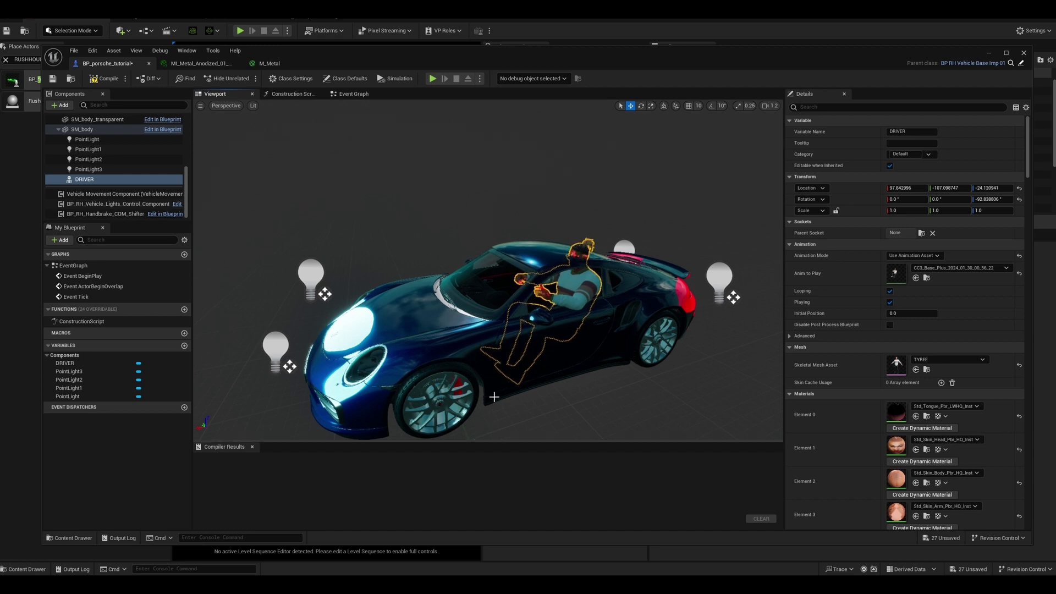
# - Fit the driver into the car's seat by lowering it to about Z -44 and shifting it to about X 99, Y -89
pyautogui.scroll(-5, 493, 397)
pyautogui.moveTo(483, 337); pyautogui.dragTo(482, 345)
pyautogui.scroll(8, 534, 297)
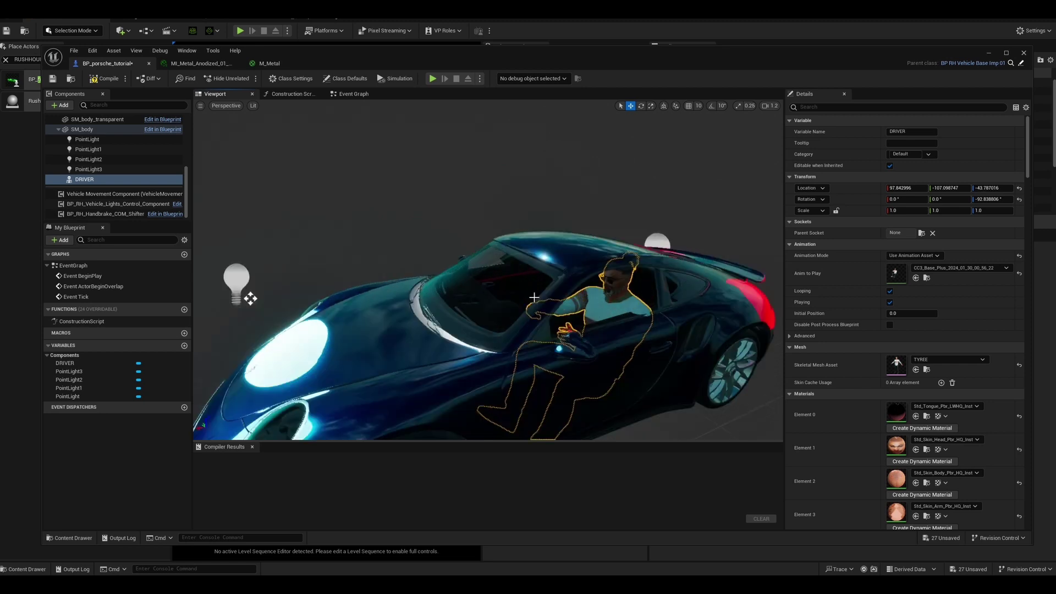
pyautogui.keyDown('alt'); pyautogui.moveTo(680, 356); pyautogui.dragTo(523, 395); pyautogui.keyUp('alt')
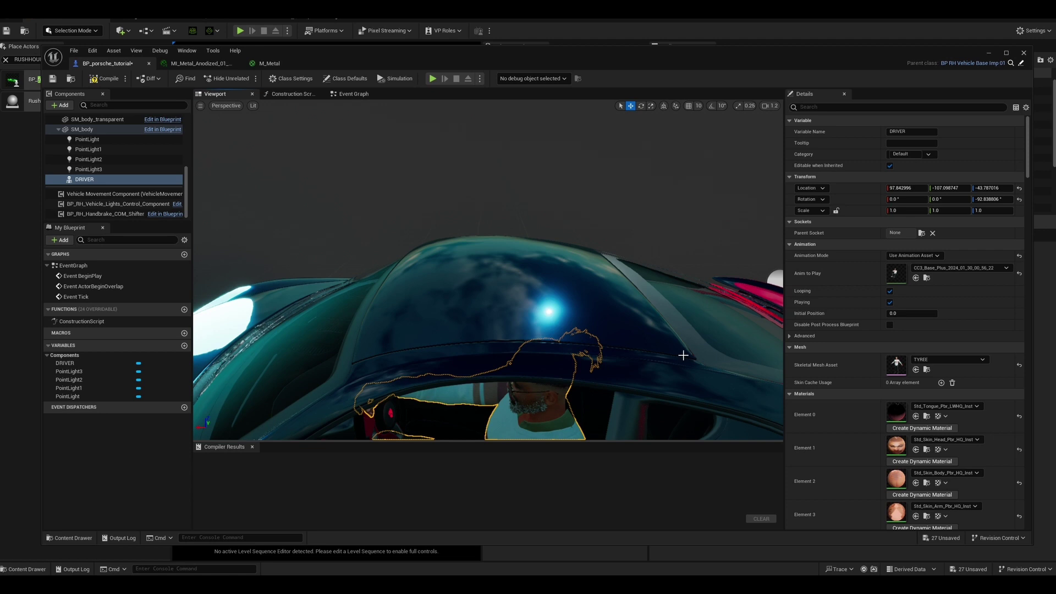
pyautogui.scroll(-8, 611, 368)
pyautogui.moveTo(409, 406); pyautogui.dragTo(413, 396)
pyautogui.scroll(6, 493, 340)
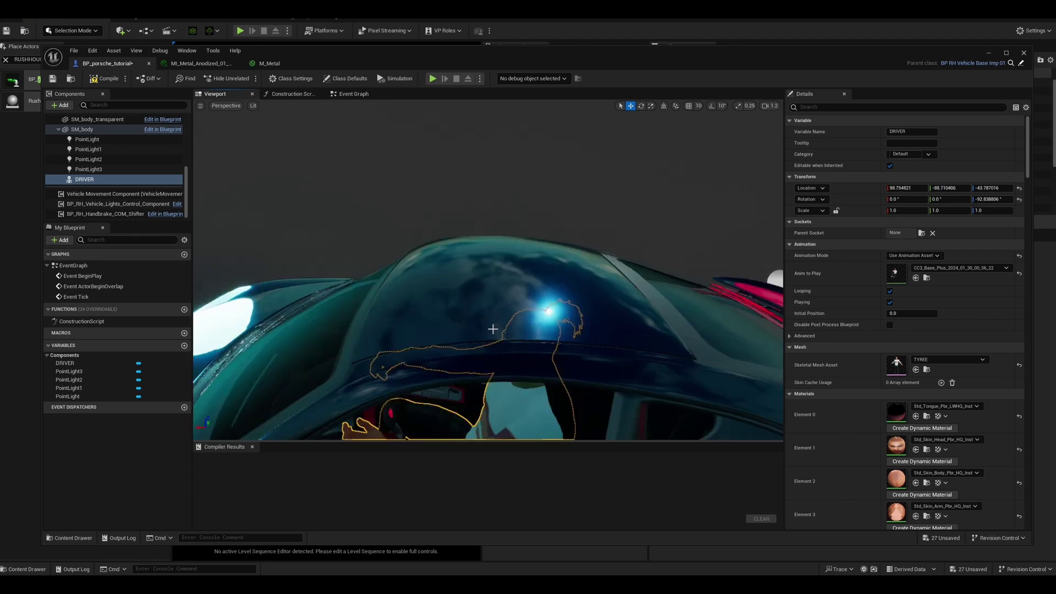
pyautogui.keyDown('alt'); pyautogui.moveTo(473, 368); pyautogui.dragTo(479, 308); pyautogui.keyUp('alt')
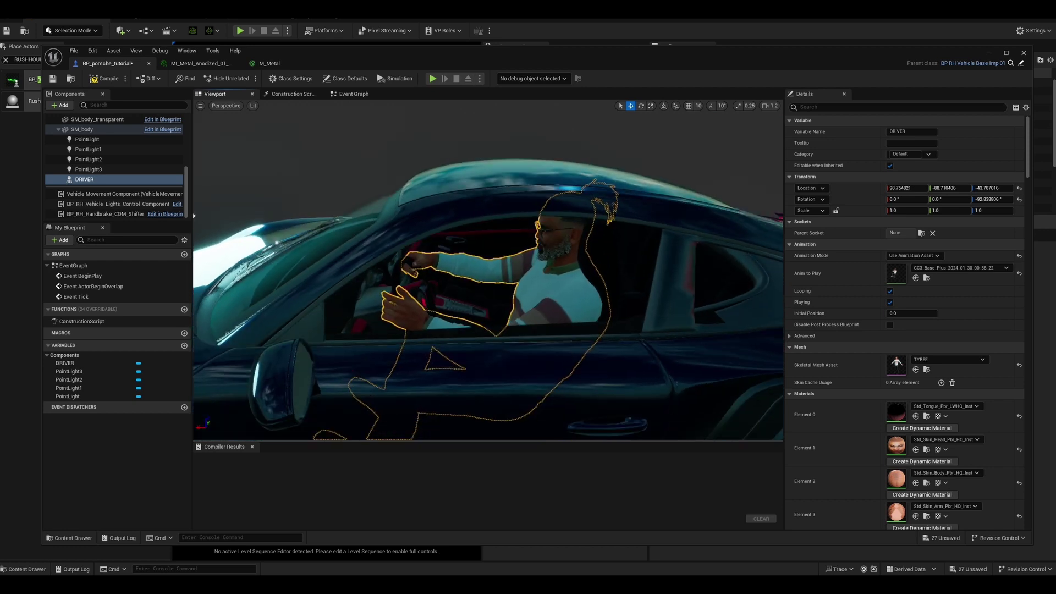
# - Compile and save the Porsche Blueprint and close its editor
pyautogui.scroll(-6, 480, 375)
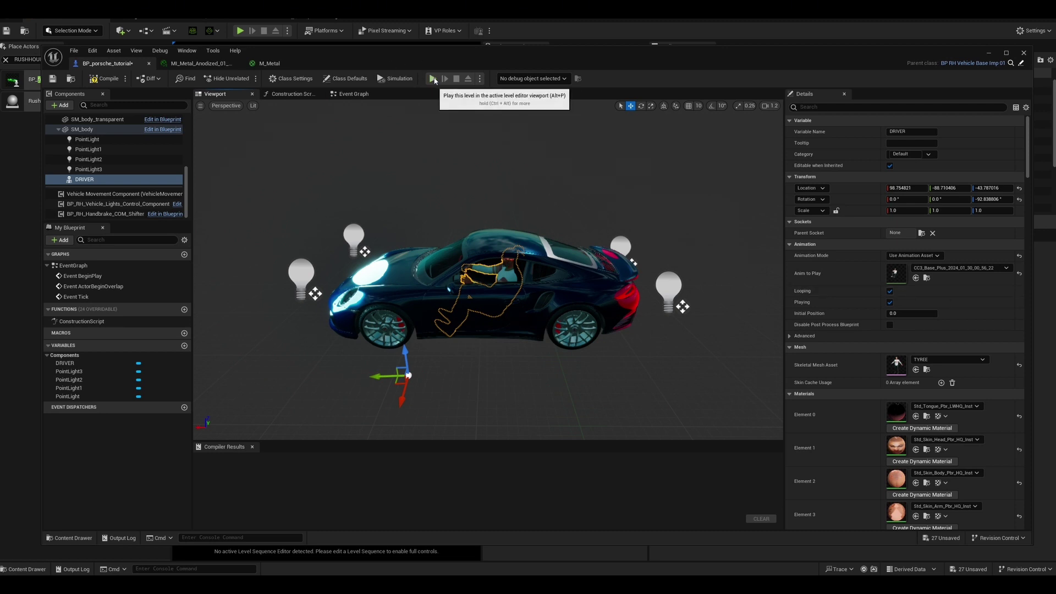
pyautogui.click(108, 78)
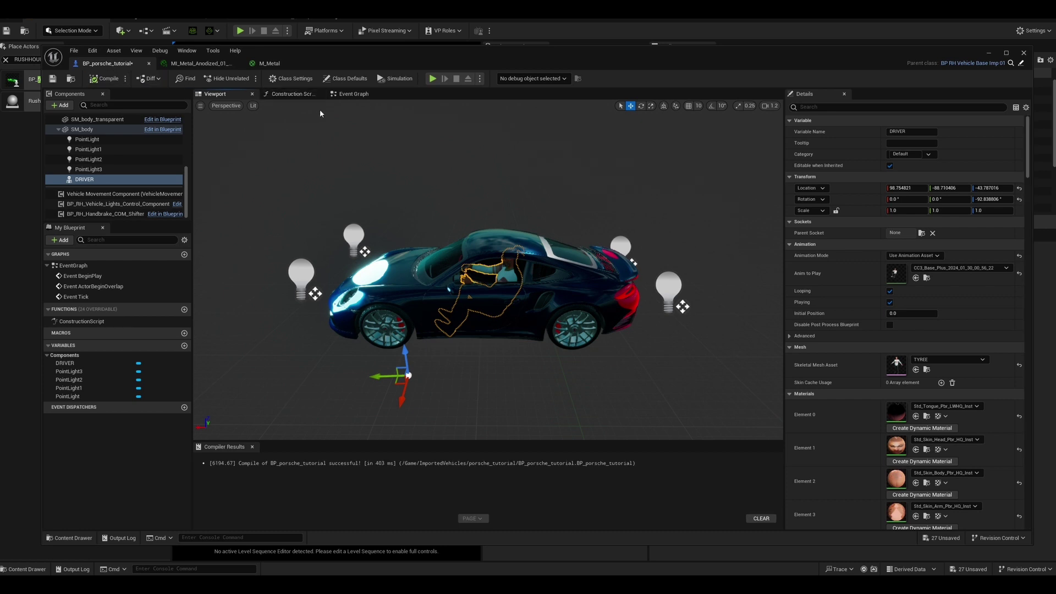
pyautogui.click(53, 79)
pyautogui.click(1024, 53)
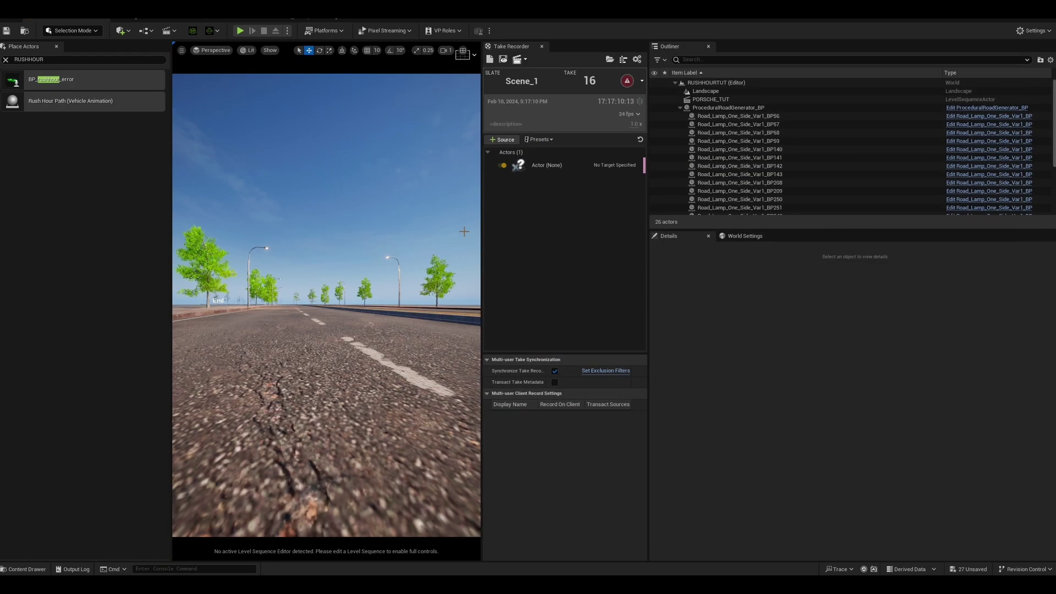
# - Close the Place Actors panel and widen the level viewport by narrowing the Take Recorder
pyautogui.scroll(-3, 309, 294)
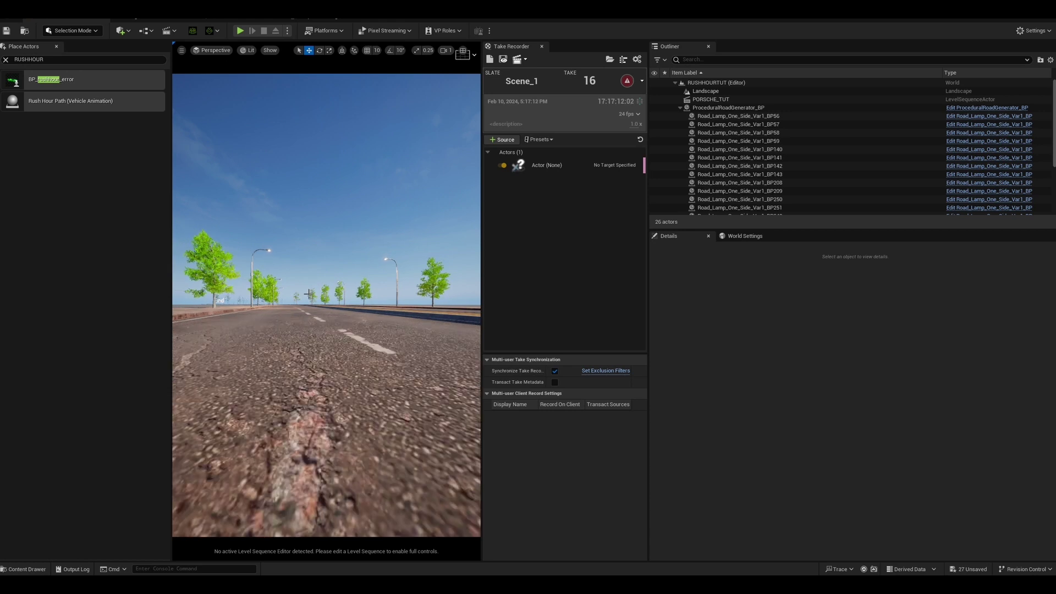
pyautogui.scroll(1, 308, 295)
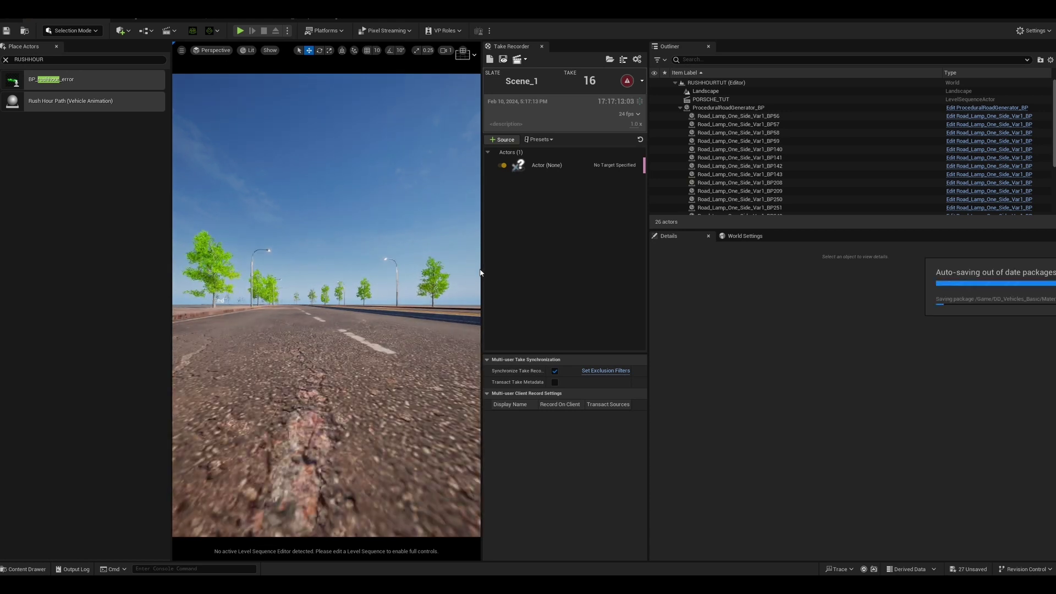
pyautogui.click(58, 47)
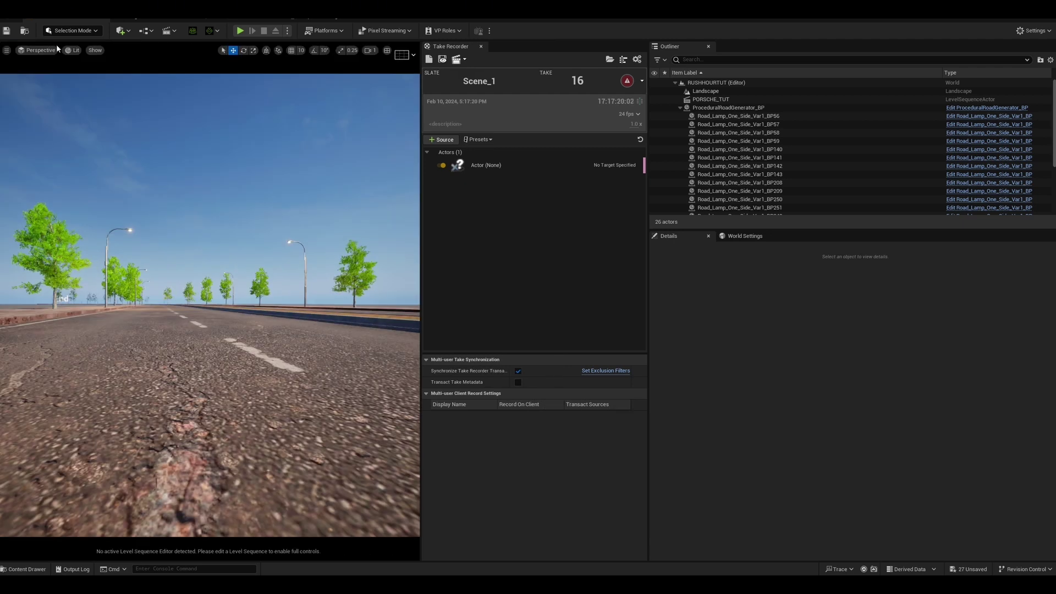
pyautogui.scroll(-1, 191, 175)
pyautogui.scroll(2, 191, 176)
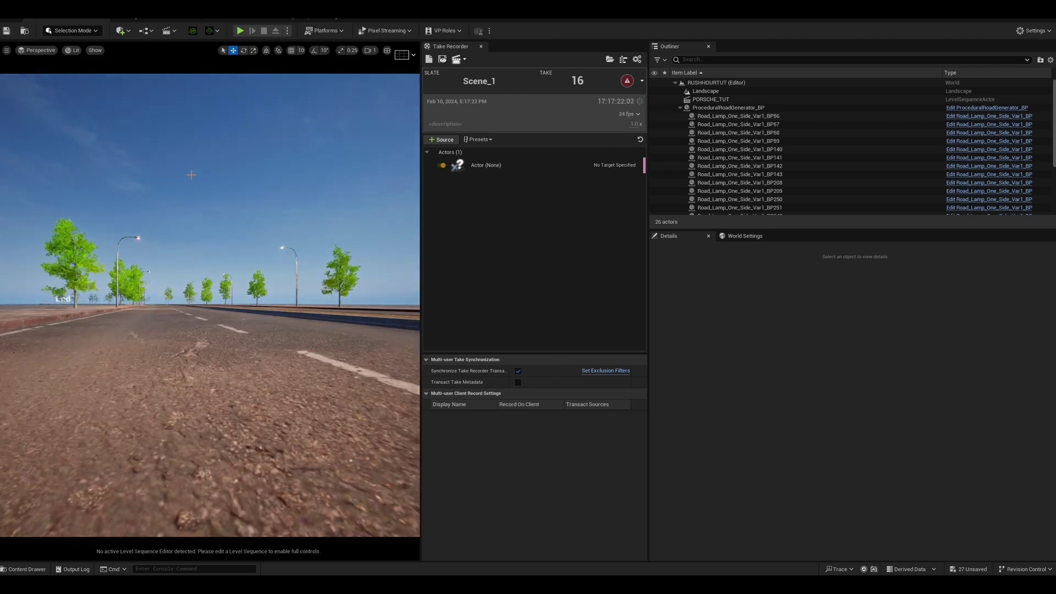
pyautogui.moveTo(422, 177); pyautogui.dragTo(580, 177)
# - Place BP_porsche_tutorial from ImportedVehicles/porsche_tutorial on the road, at about X -11694, Y -474, Z 100
pyautogui.hotkey('ctrl', 'space')
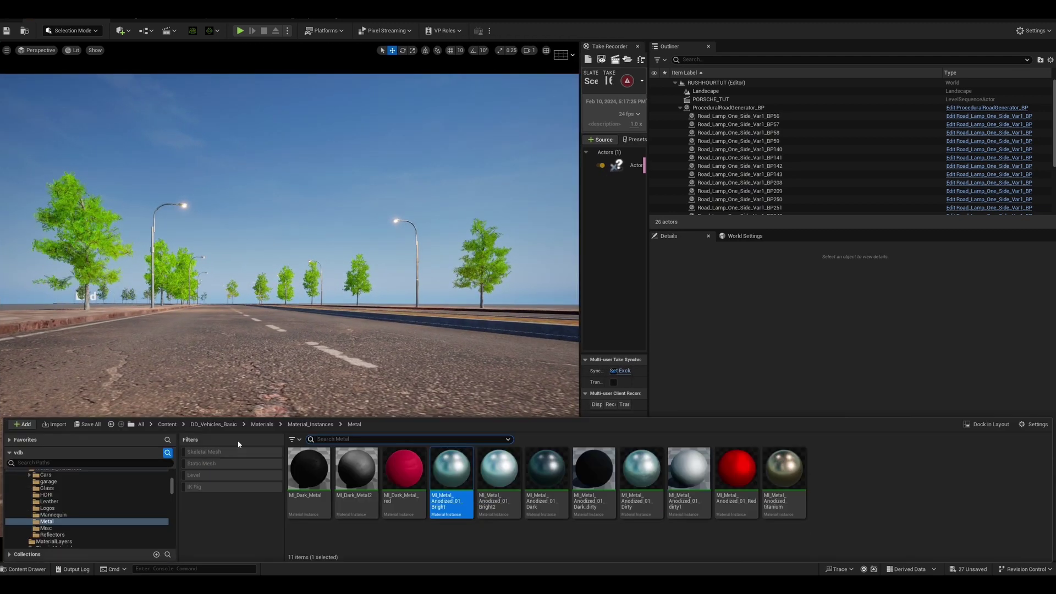
pyautogui.scroll(5, 172, 489)
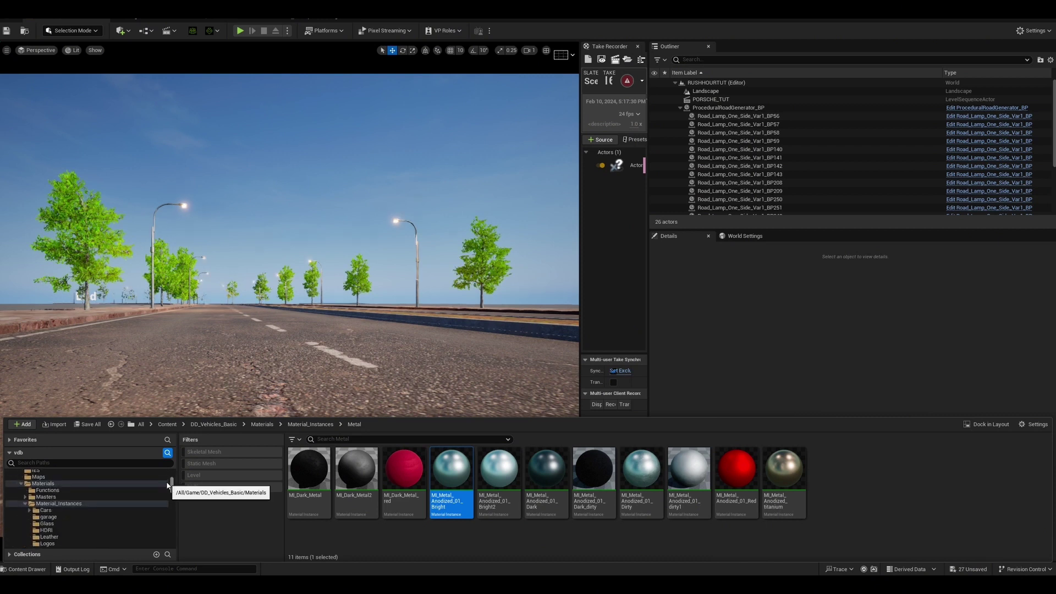
pyautogui.scroll(-10, 167, 484)
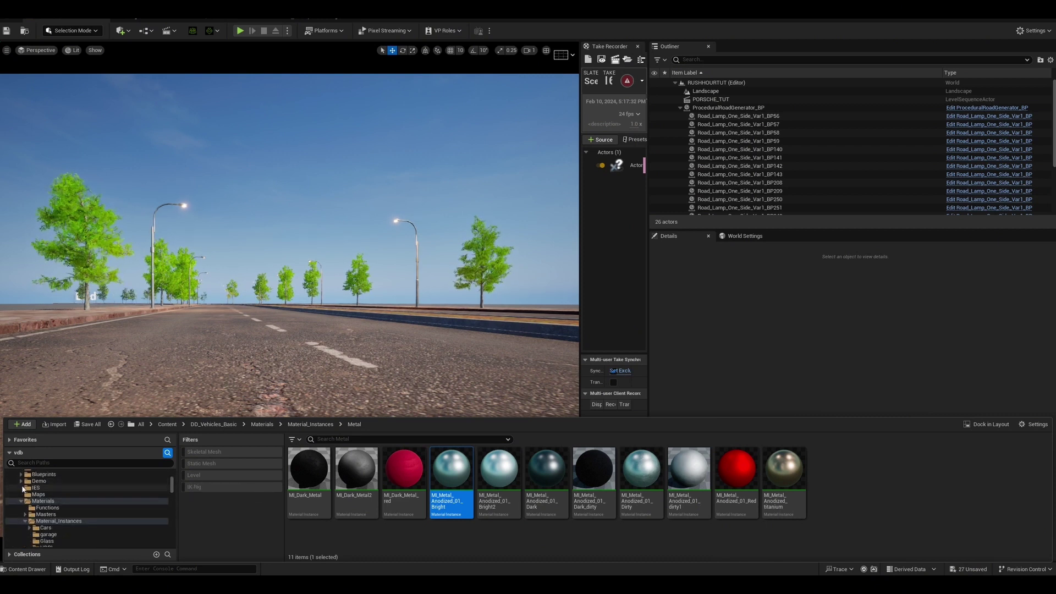
pyautogui.scroll(2, 25, 489)
pyautogui.click(16, 488)
pyautogui.scroll(-2, 55, 494)
pyautogui.click(57, 500)
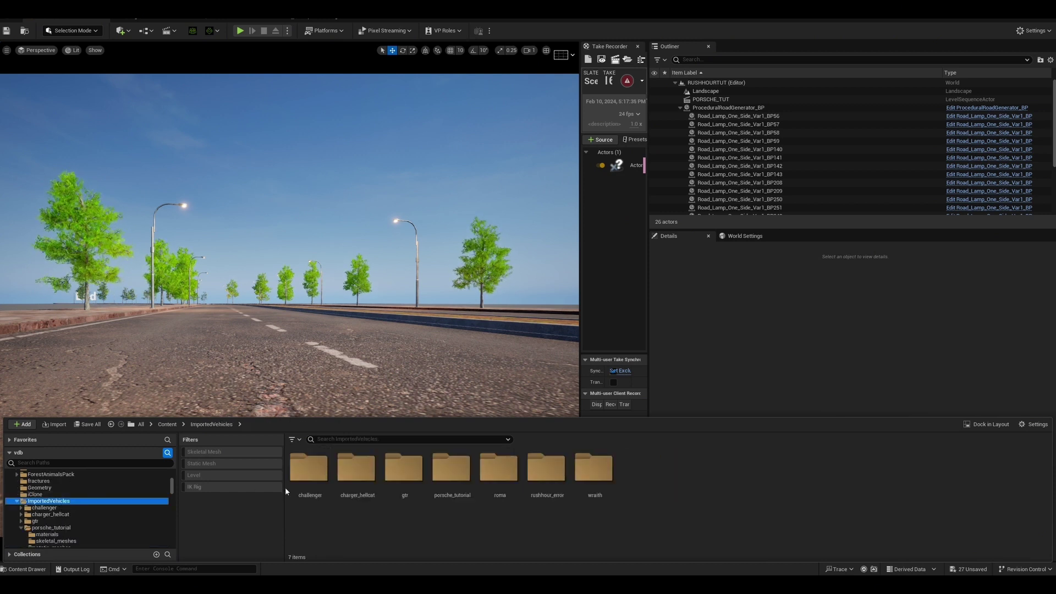
pyautogui.doubleClick(451, 470)
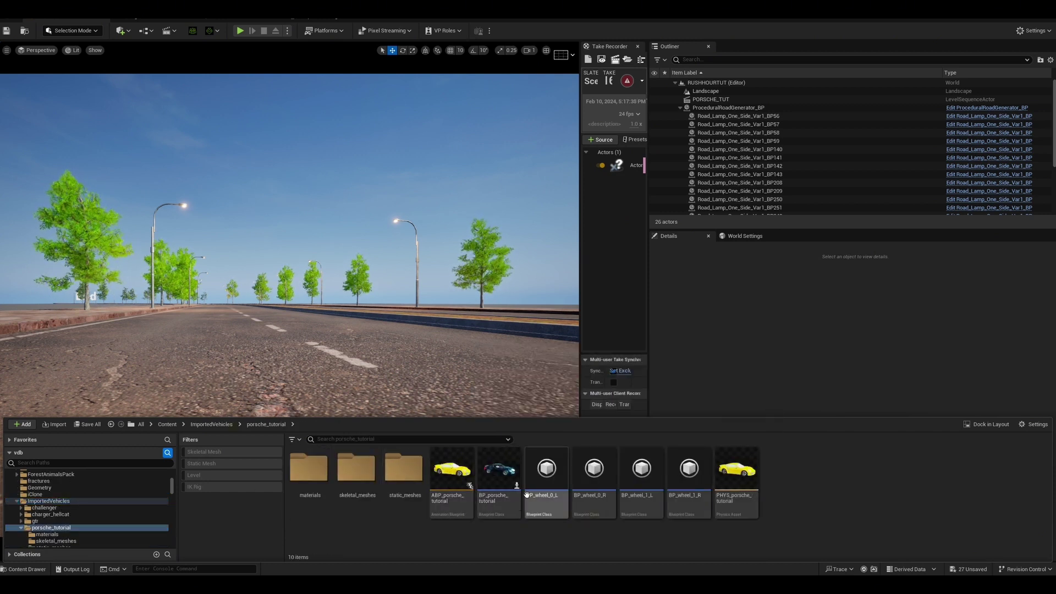
pyautogui.moveTo(493, 472); pyautogui.dragTo(319, 344)
pyautogui.press('f')
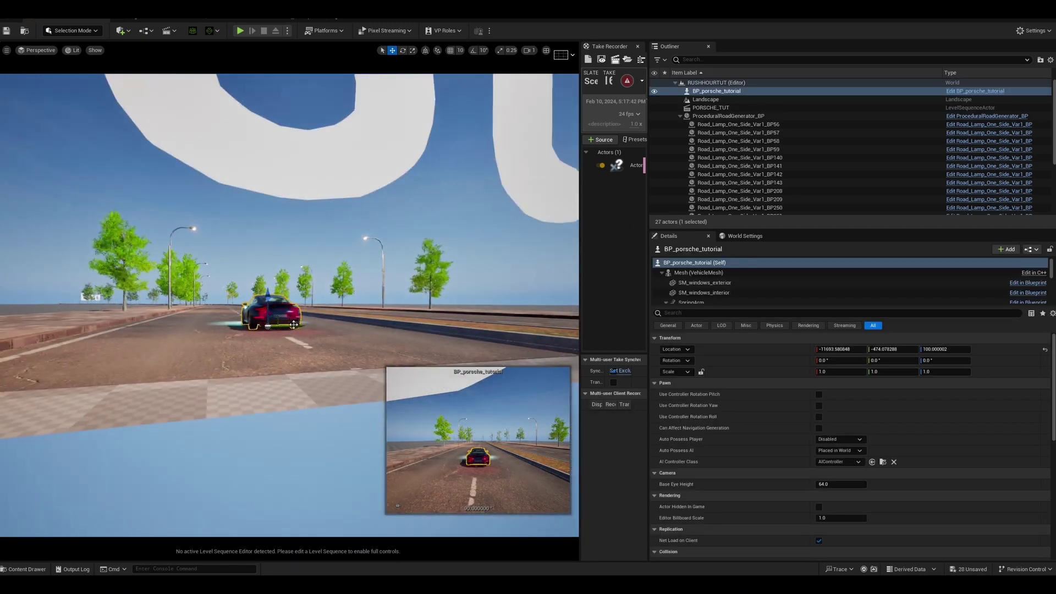
# - Examine the placed Porsche's lights, body and seated driver from the front and the side
pyautogui.keyDown('alt'); pyautogui.moveTo(243, 328); pyautogui.dragTo(418, 330); pyautogui.keyUp('alt')
pyautogui.moveTo(289, 306)
pyautogui.mouseDown(button='right')
pyautogui.moveTo(352, 306)
pyautogui.moveTo(308, 306)
pyautogui.mouseUp(button='right')
pyautogui.press('w')
pyautogui.press('a')
pyautogui.press('d')
pyautogui.press('s')
pyautogui.moveTo(206, 353); pyautogui.dragTo(255, 368, button='right')
pyautogui.press('a')
pyautogui.press('a')
pyautogui.press('e')
pyautogui.press('s')
pyautogui.press('w')
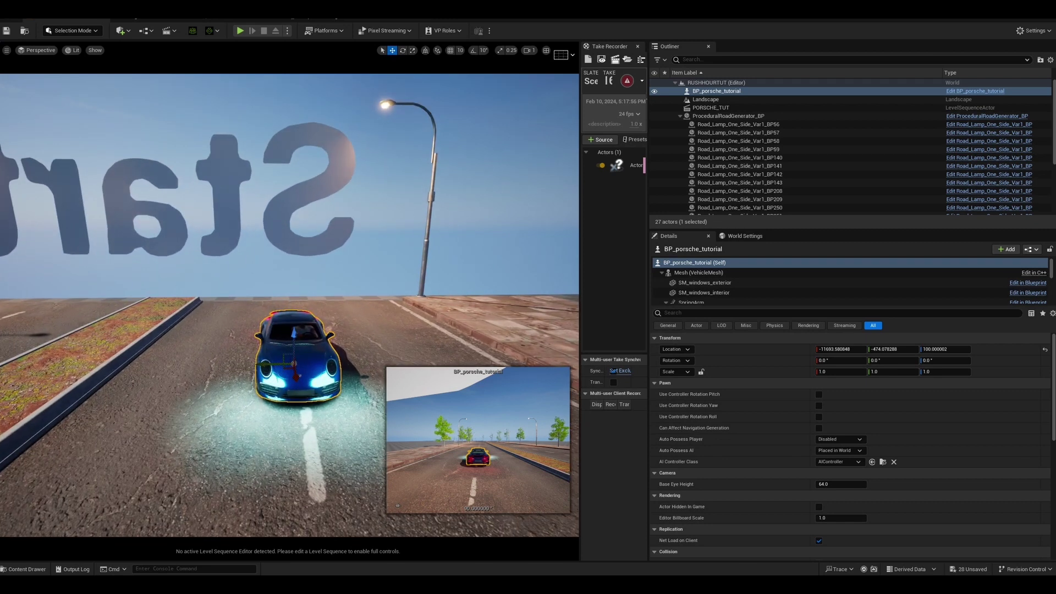
pyautogui.moveTo(572, 128); pyautogui.dragTo(571, 128, button='right')
pyautogui.press('w')
pyautogui.moveTo(152, 331); pyautogui.dragTo(148, 337, button='right')
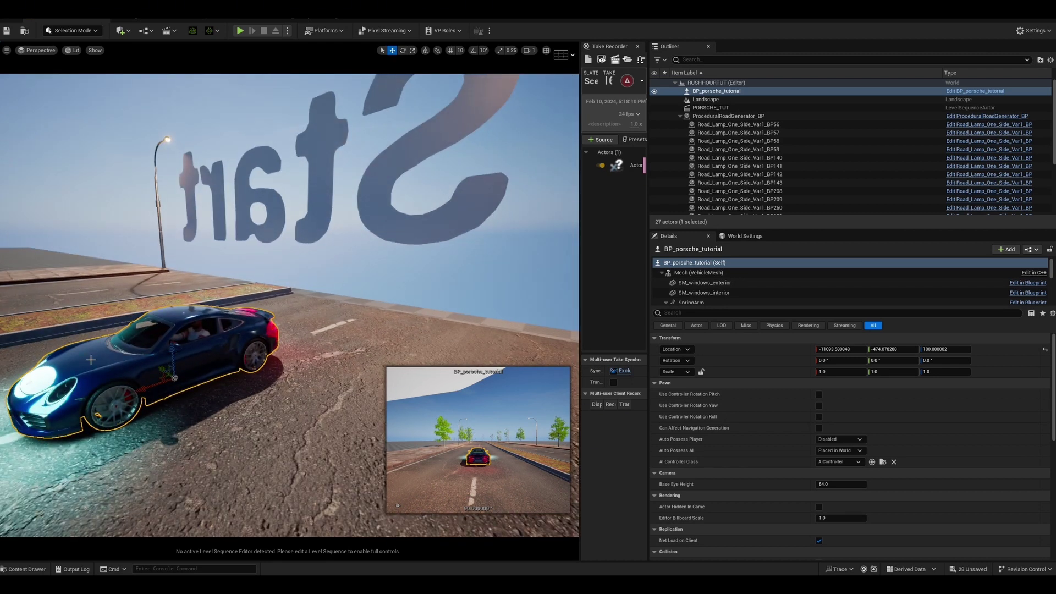
# - Open the BP_porsche_tutorial Blueprint and move both front point lights farther ahead of the car, to about X 288 and X 306
pyautogui.click(982, 91)
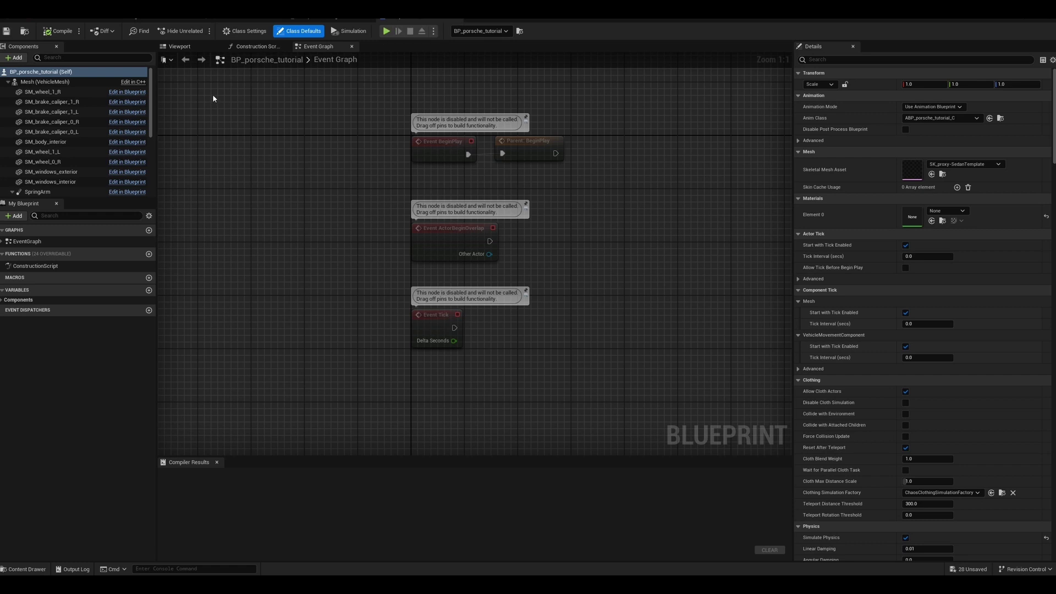
pyautogui.click(179, 46)
pyautogui.scroll(-5, 438, 220)
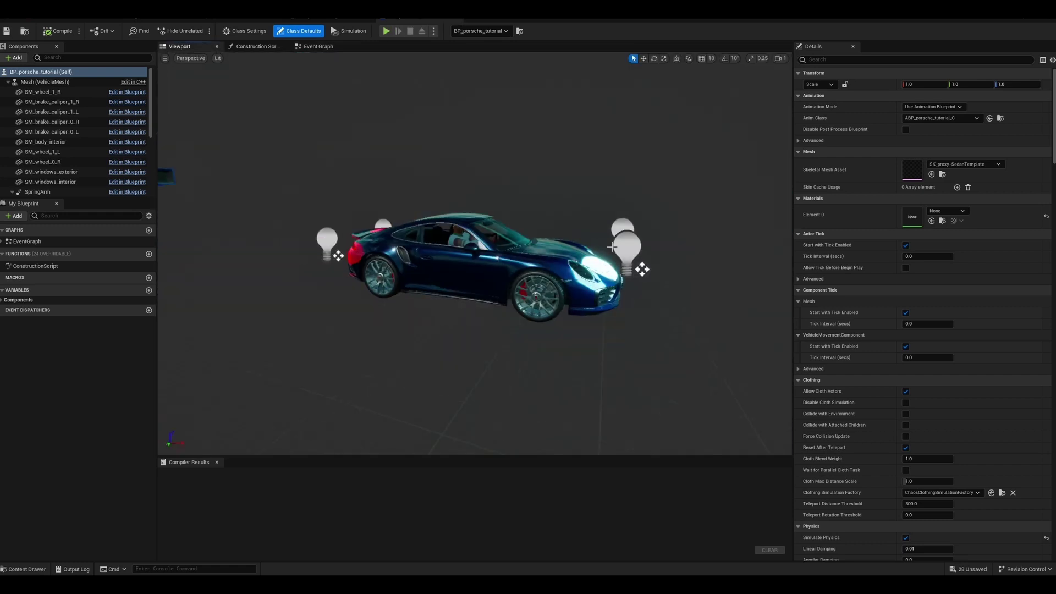
pyautogui.click(627, 249)
pyautogui.press('w')
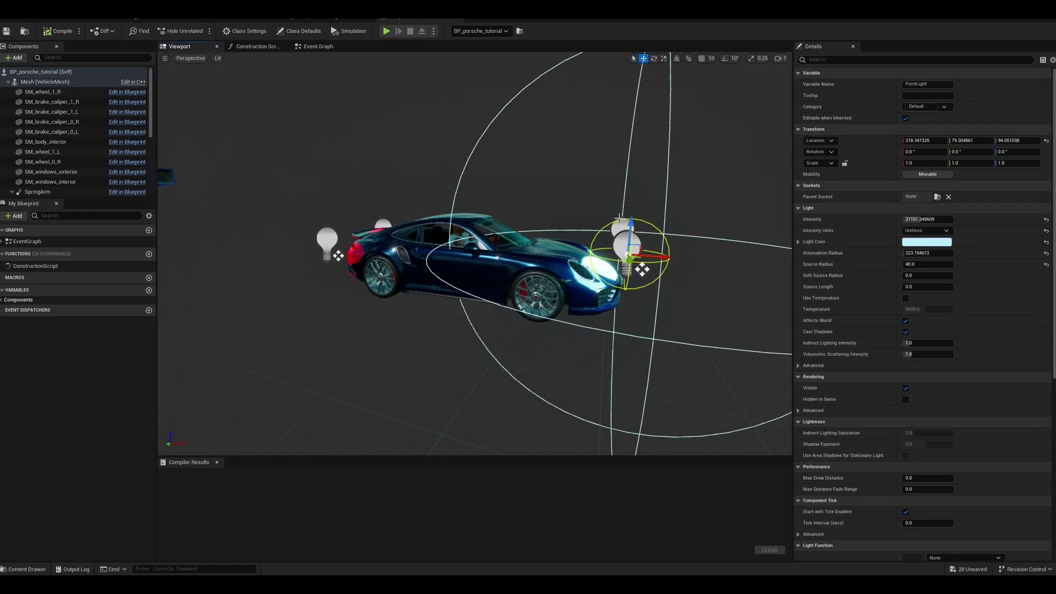
pyautogui.keyDown('alt'); pyautogui.moveTo(619, 217); pyautogui.dragTo(487, 230); pyautogui.keyUp('alt')
pyautogui.click(627, 250)
pyautogui.moveTo(664, 257); pyautogui.dragTo(741, 258)
pyautogui.click(622, 230)
pyautogui.click(675, 254)
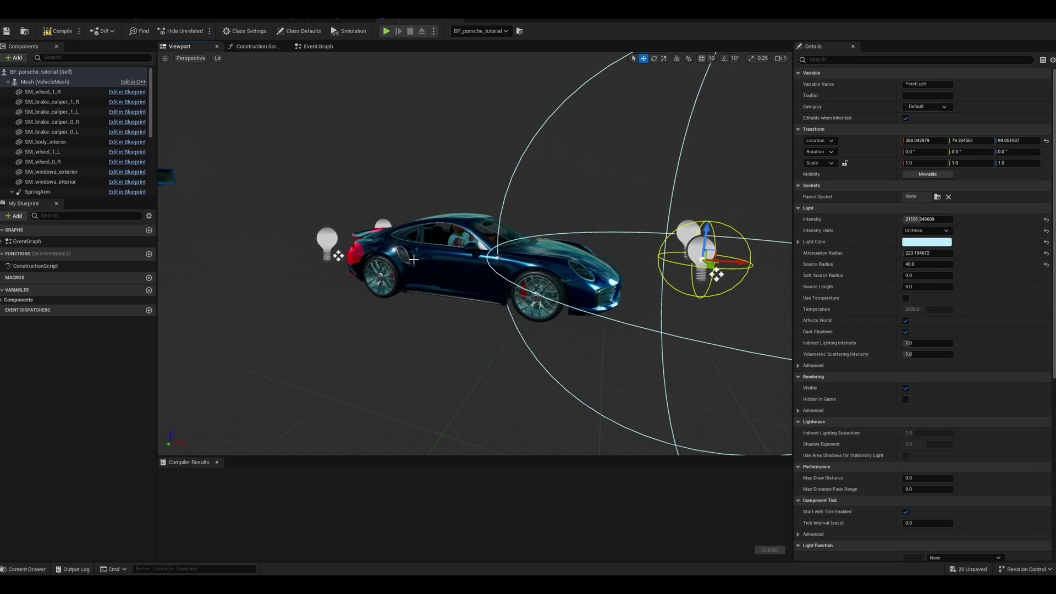
# - Move the rear point light PointLight3 back to about X -245 and set its intensity to 5
pyautogui.click(335, 241)
pyautogui.moveTo(350, 247)
pyautogui.mouseDown()
pyautogui.moveTo(286, 243)
pyautogui.moveTo(347, 243)
pyautogui.mouseUp()
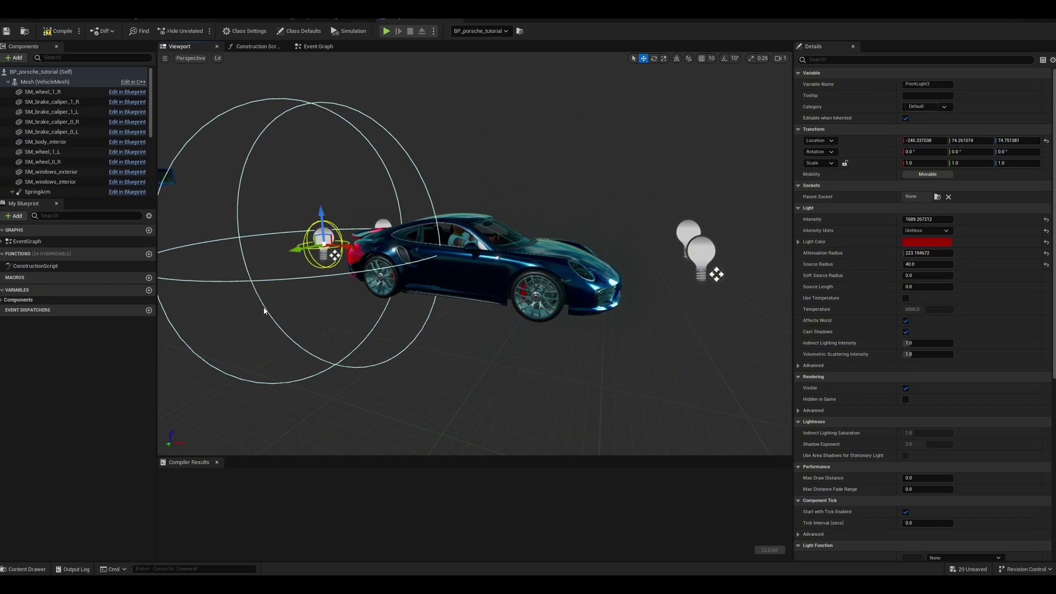
pyautogui.keyDown('alt'); pyautogui.moveTo(246, 311); pyautogui.dragTo(354, 303); pyautogui.keyUp('alt')
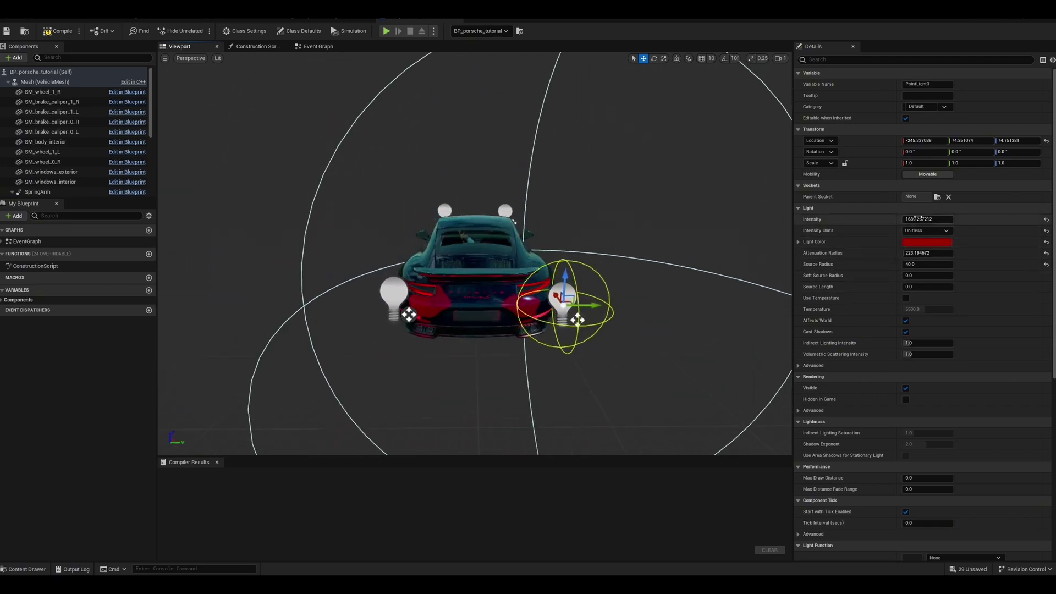
pyautogui.moveTo(917, 218); pyautogui.dragTo(946, 219)
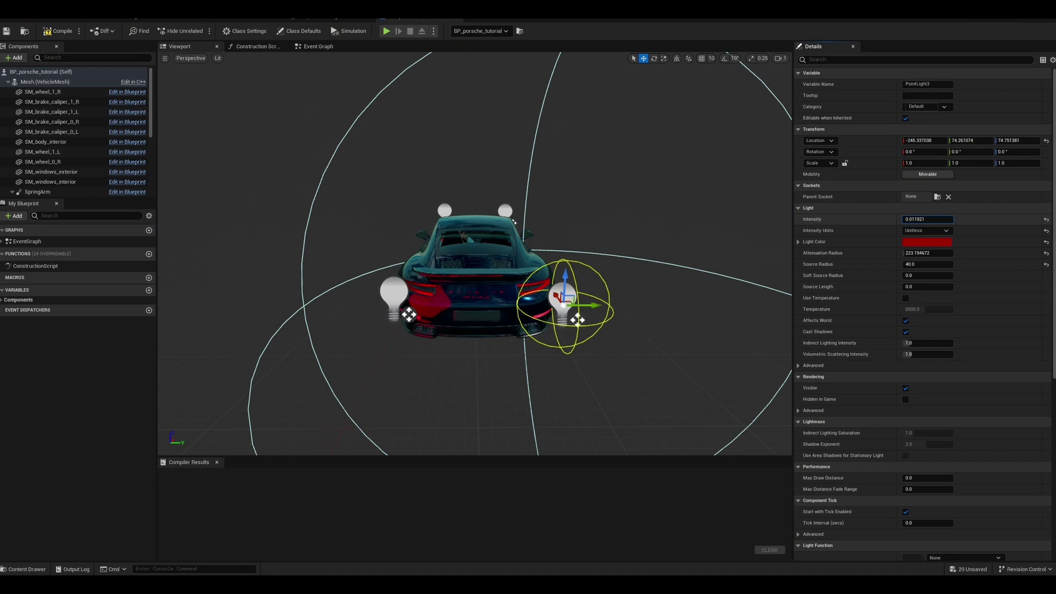
pyautogui.click(917, 219)
pyautogui.press('Return')
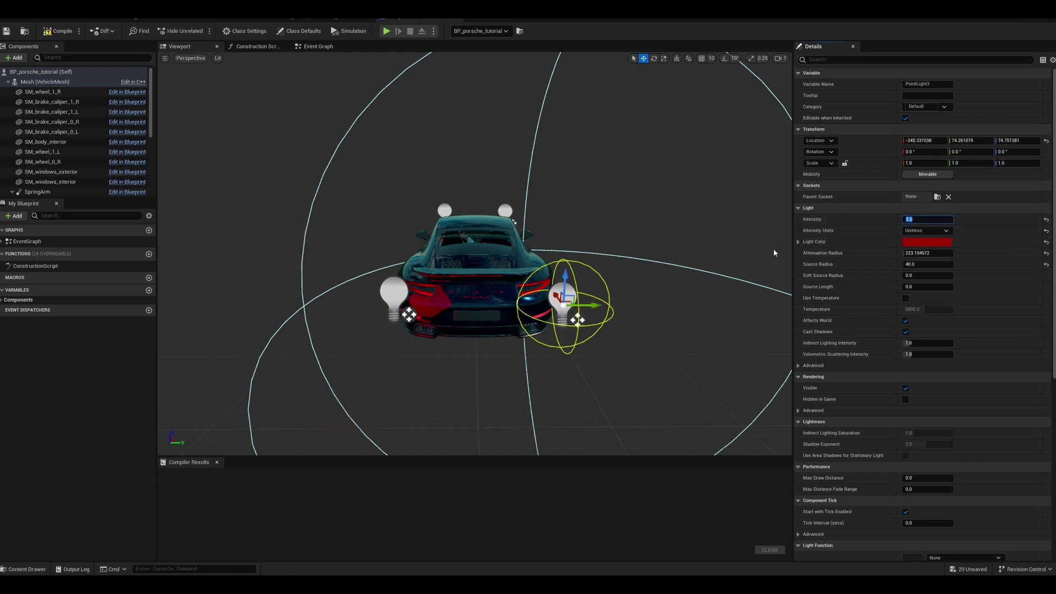
# - Set the intensity of the other rear point light, PointLight2, to 5 and compile the Blueprint
pyautogui.click(393, 294)
pyautogui.click(915, 219)
pyautogui.write('5')
pyautogui.press('Return')
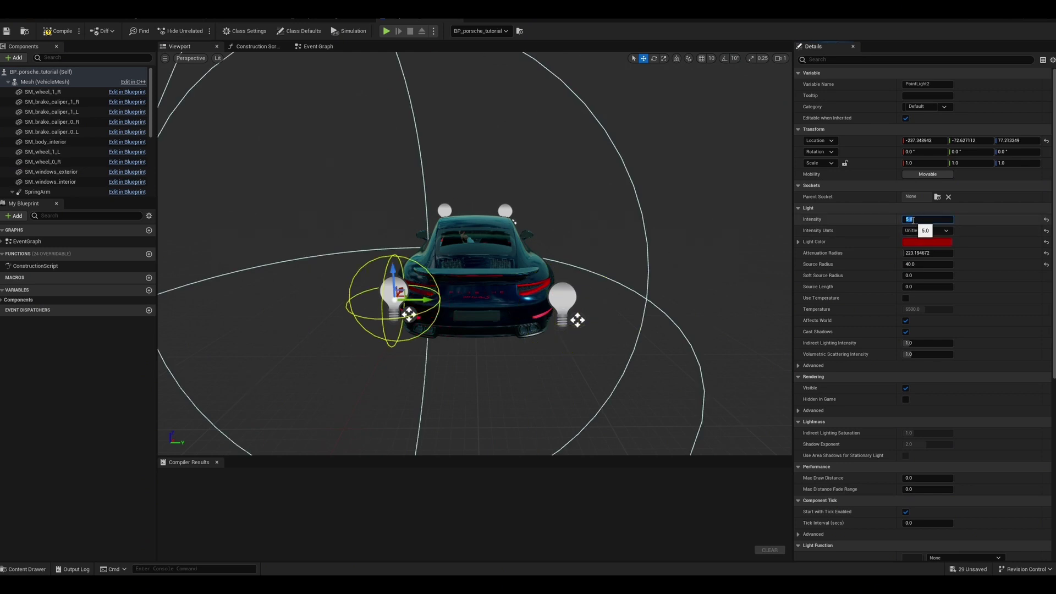
pyautogui.click(77, 30)
# - In the RUSHHOURTUT level, lower the Time Of Day of Ultra_Dynamic_Sky until the road scene is at night
pyautogui.click(72, 18)
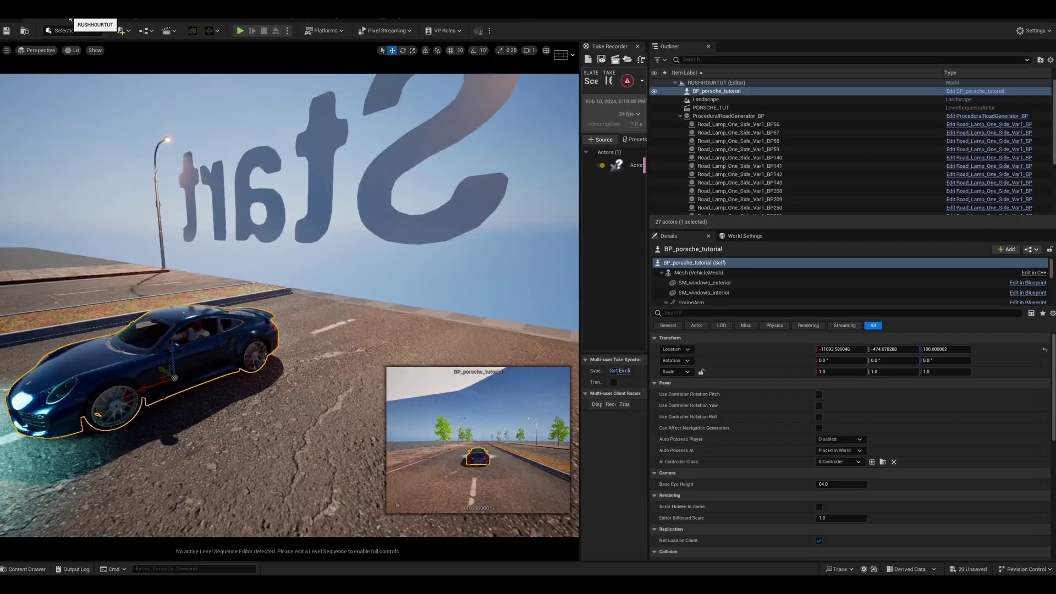
pyautogui.moveTo(312, 346); pyautogui.dragTo(231, 349, button='right')
pyautogui.scroll(-4, 754, 118)
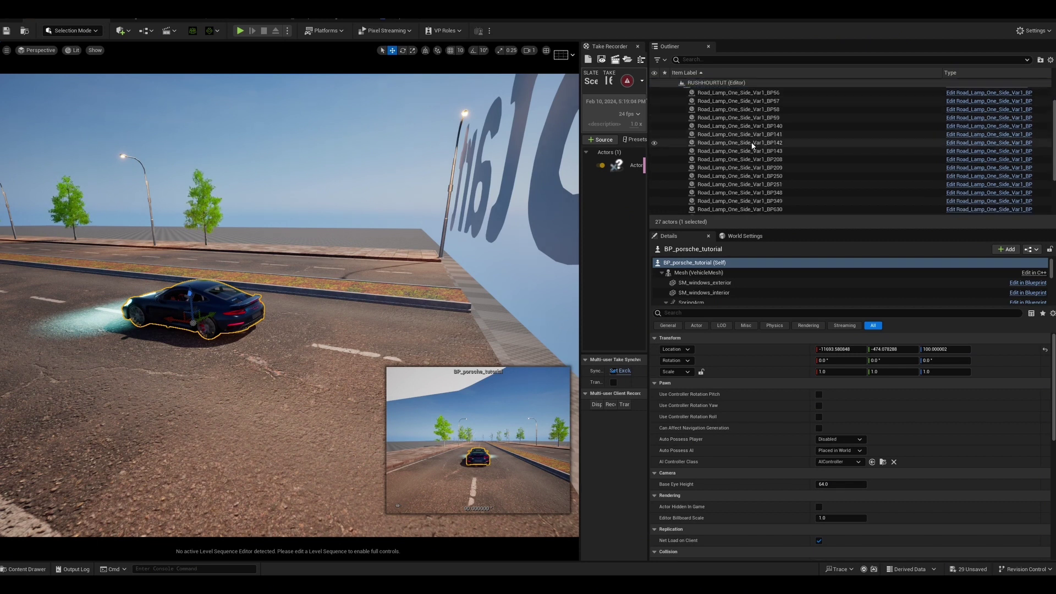
pyautogui.click(716, 202)
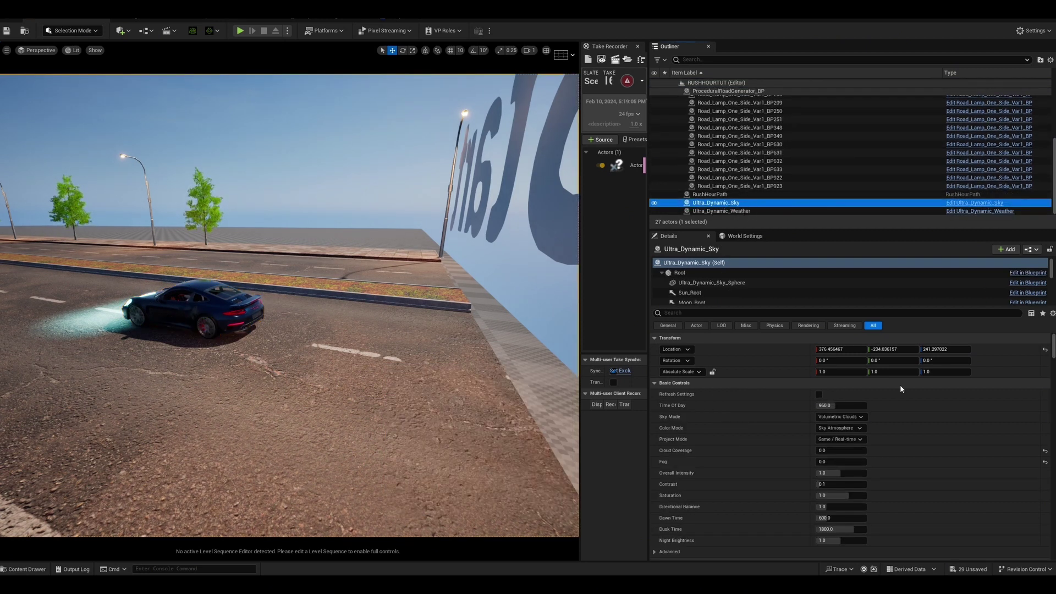
pyautogui.moveTo(827, 405); pyautogui.dragTo(788, 405)
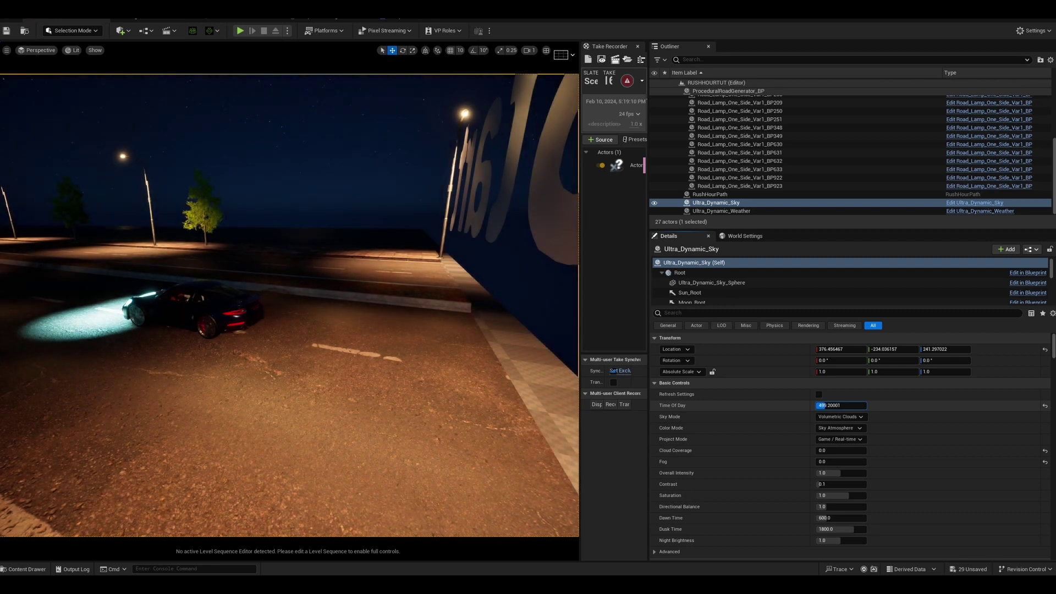
# - Set the intensity of PointLight2 in the Porsche Blueprint to 10, recompile, and check the car's tail lights in the level
pyautogui.click(393, 20)
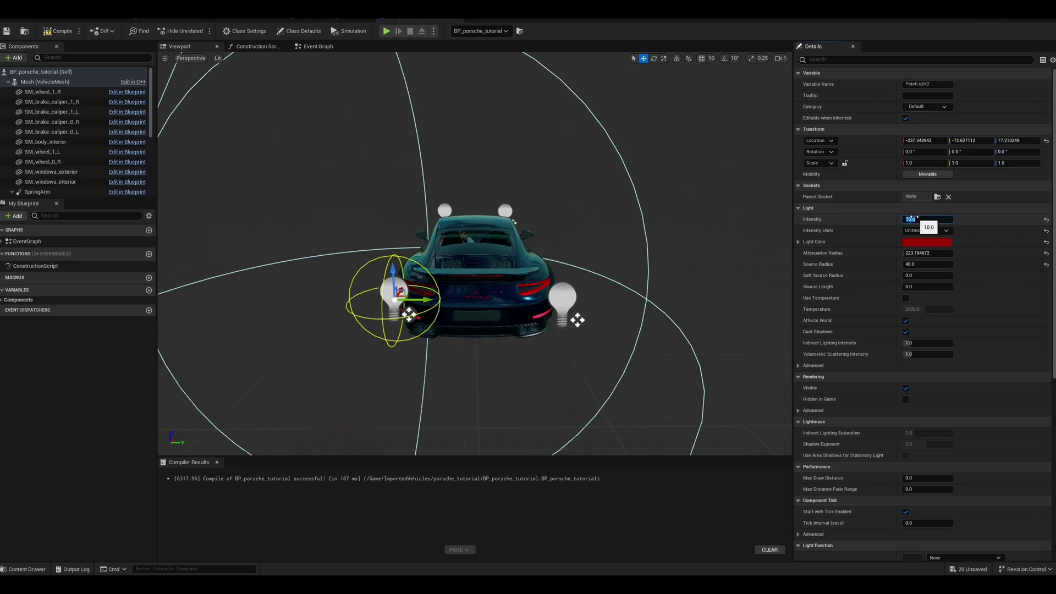
pyautogui.click(65, 20)
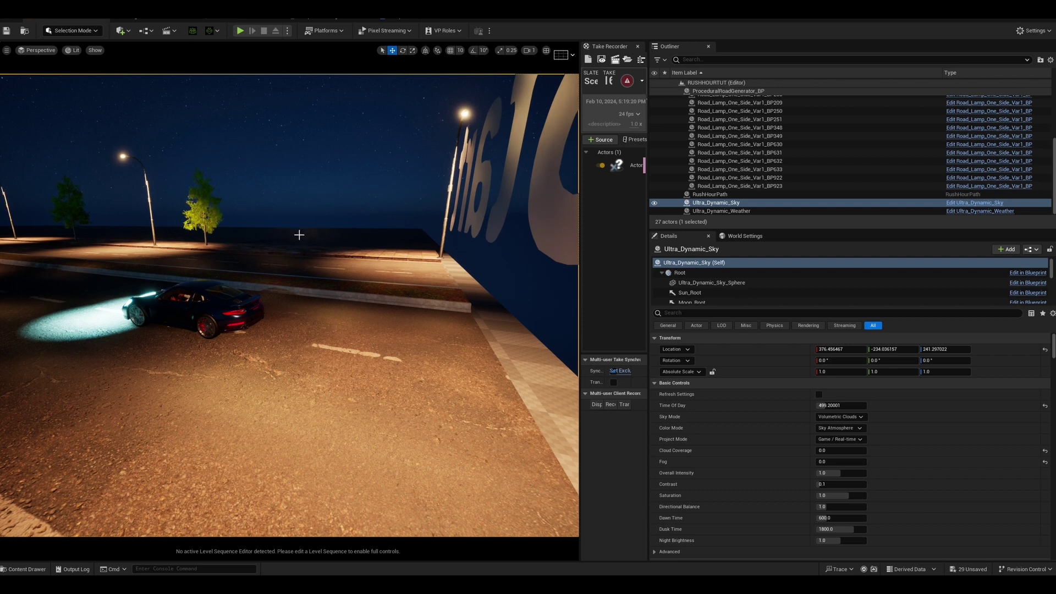
pyautogui.scroll(5, 280, 300)
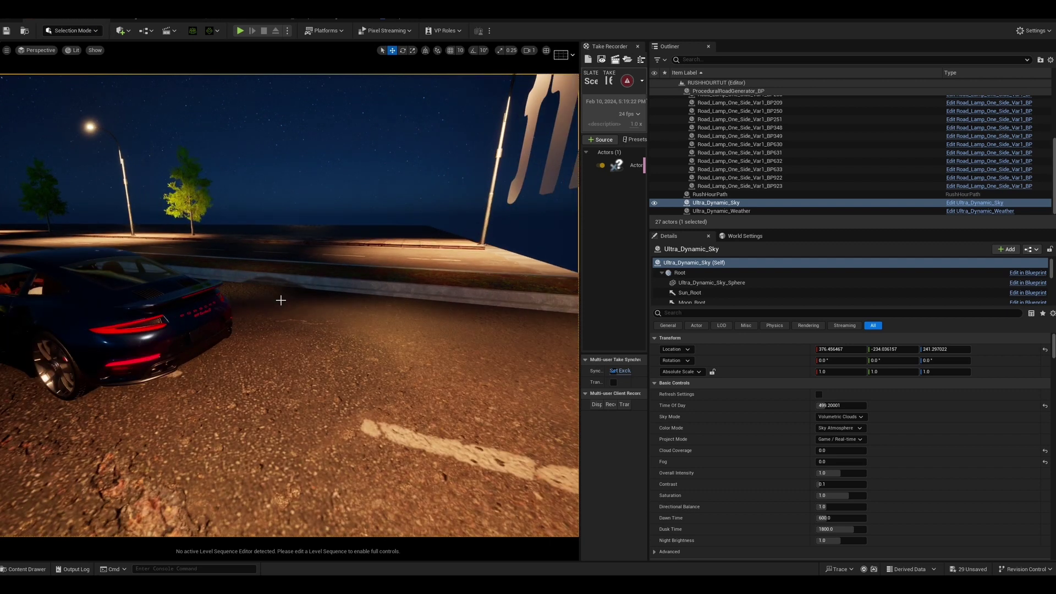
pyautogui.scroll(-4, 280, 300)
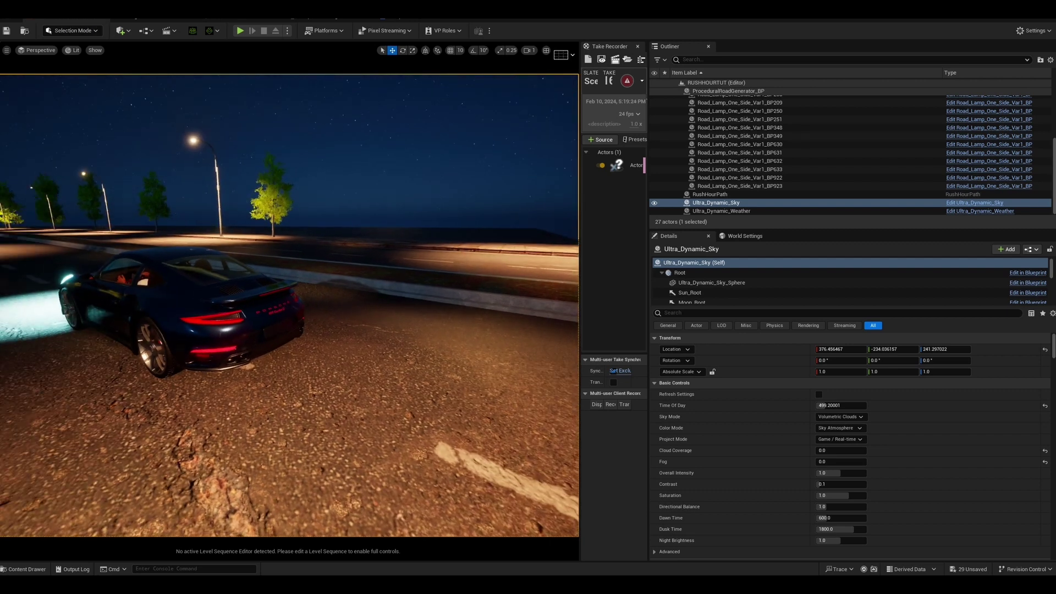
pyautogui.moveTo(280, 300); pyautogui.dragTo(161, 302, button='right')
pyautogui.press('s')
pyautogui.press('d')
pyautogui.press('d')
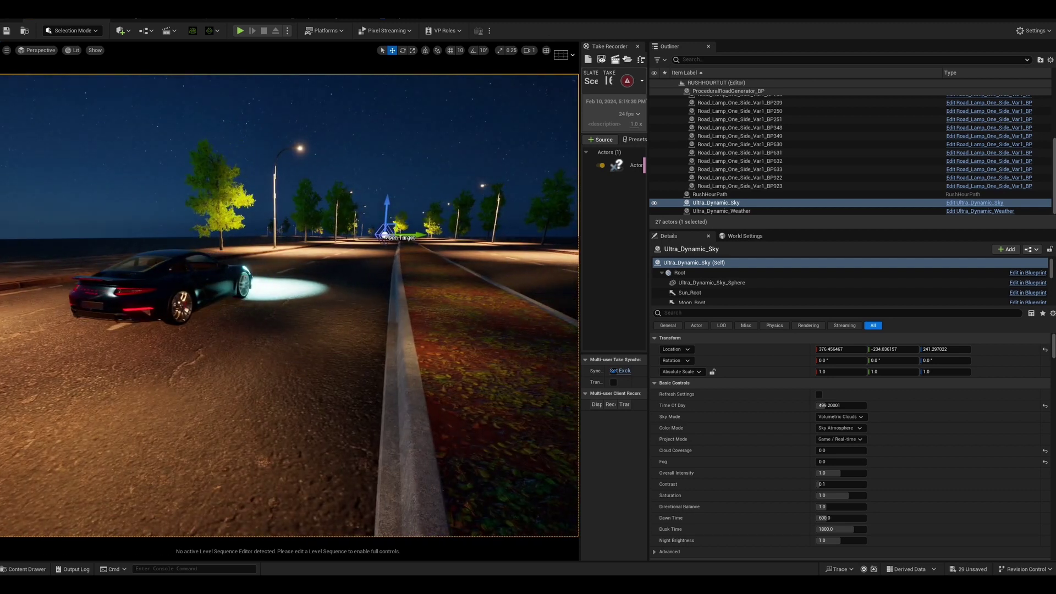
# - Change the weather preset of Ultra_Dynamic_Weather to Rain
pyautogui.click(721, 211)
pyautogui.click(878, 395)
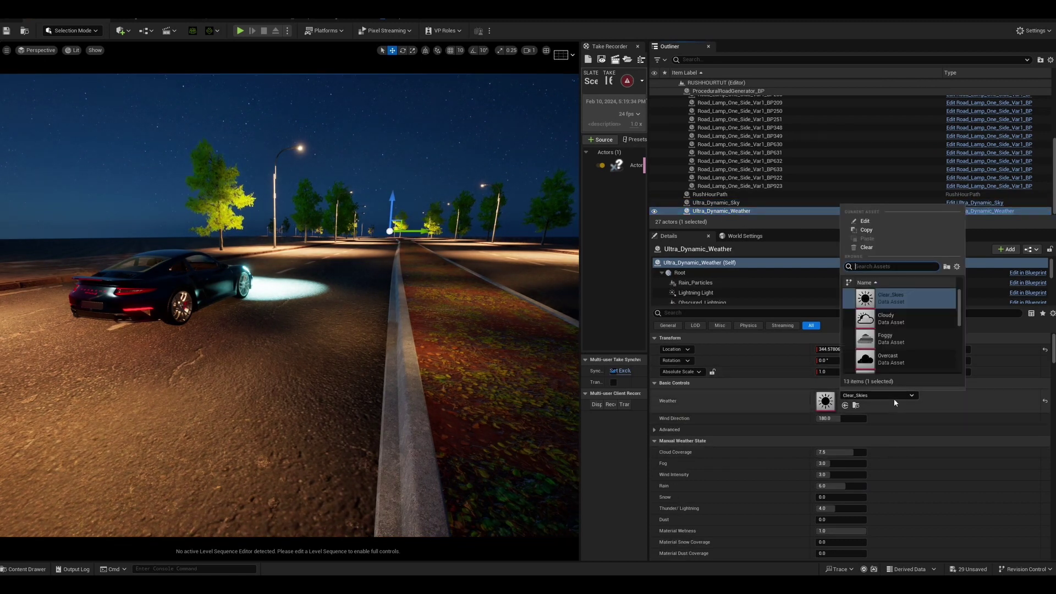
pyautogui.scroll(-3, 899, 324)
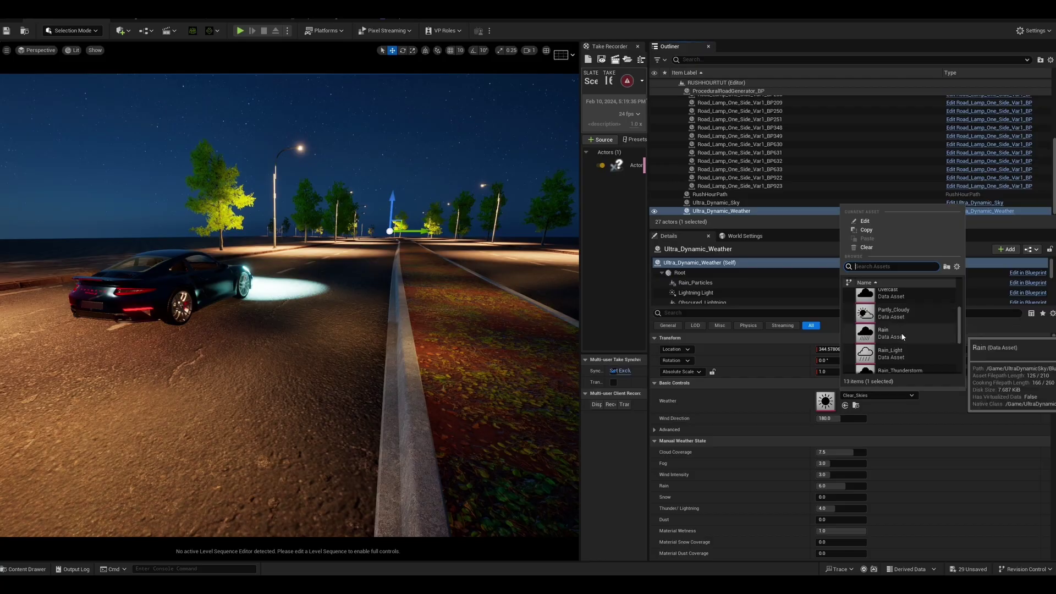
pyautogui.click(899, 329)
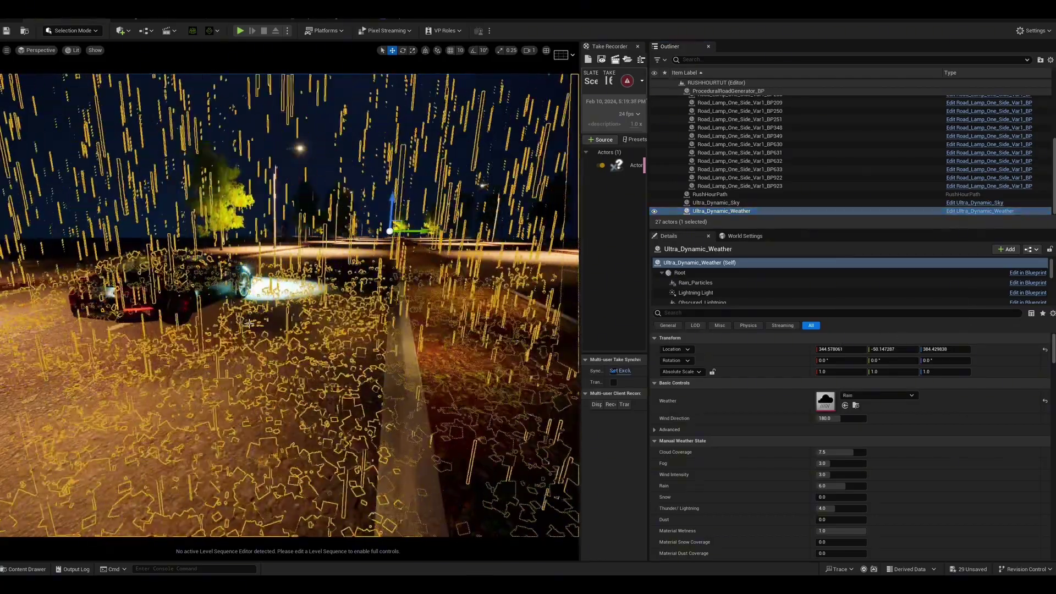
# - Examine the Porsche in the rain from behind and from a low angle near the road surface
pyautogui.click(244, 315)
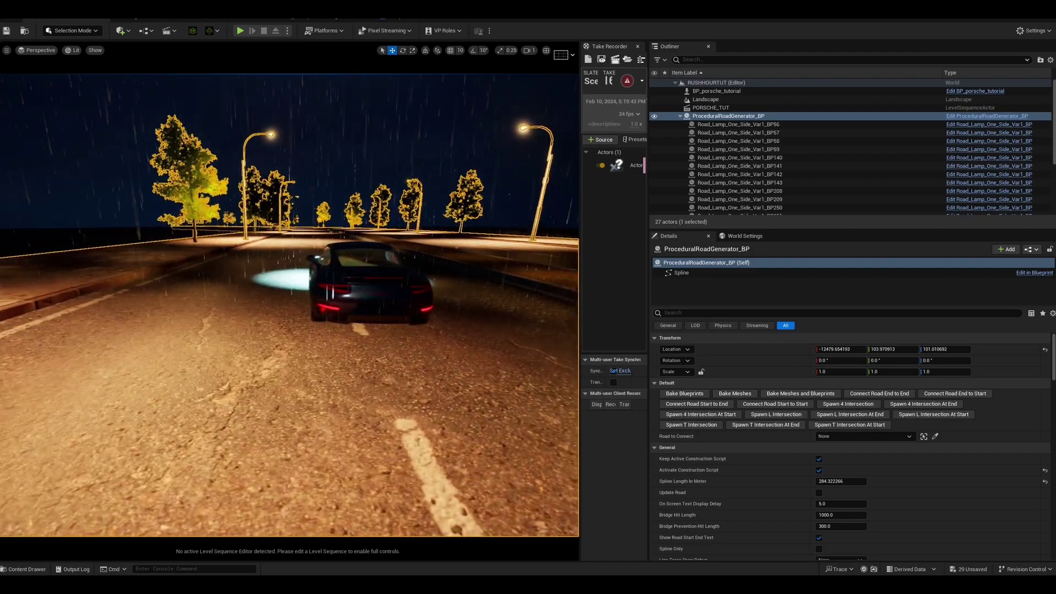
pyautogui.moveTo(290, 305)
pyautogui.mouseDown(button='right')
pyautogui.moveTo(293, 277)
pyautogui.moveTo(289, 309)
pyautogui.moveTo(286, 299)
pyautogui.mouseUp(button='right')
pyautogui.scroll(-1, 289, 306)
pyautogui.press('q')
pyautogui.press('w')
pyautogui.moveTo(271, 97); pyautogui.dragTo(265, 93, button='right')
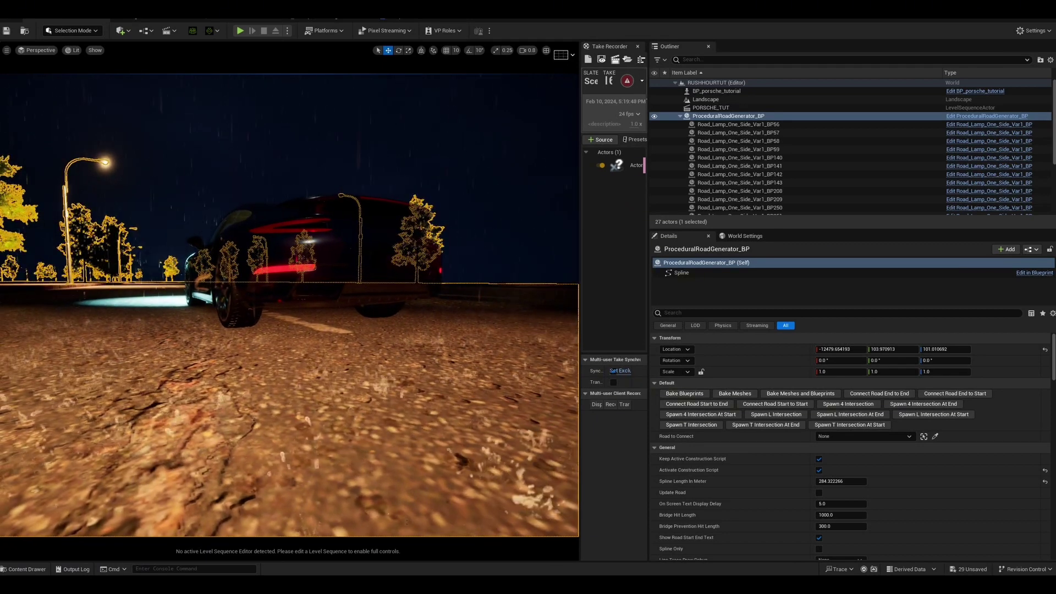
pyautogui.press('e')
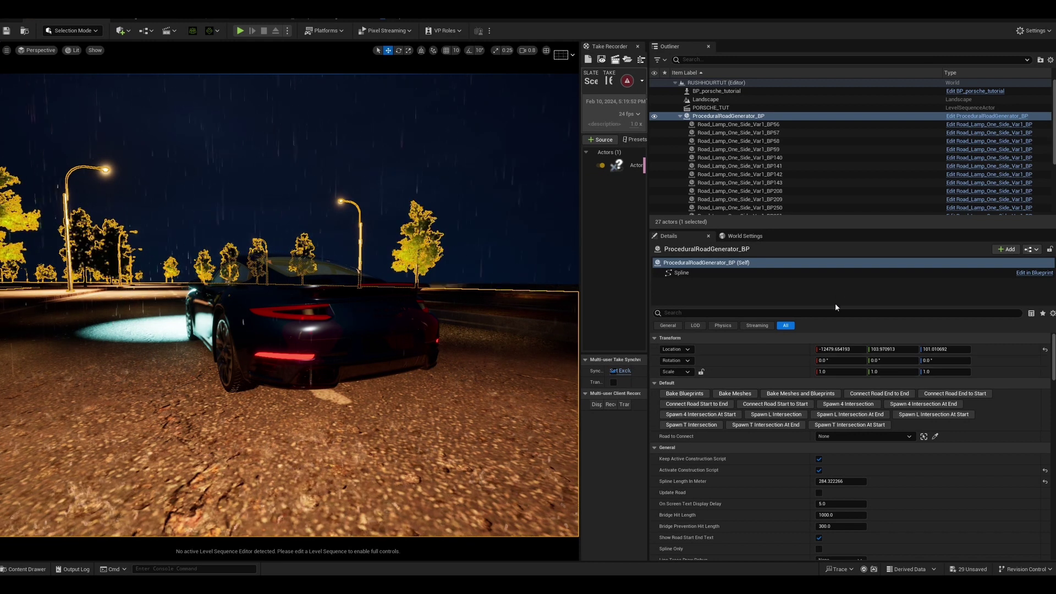
# - Select front light PointLight1 in the Porsche Blueprint and float the Blueprint editor as a separate window over the level editor
pyautogui.click(408, 16)
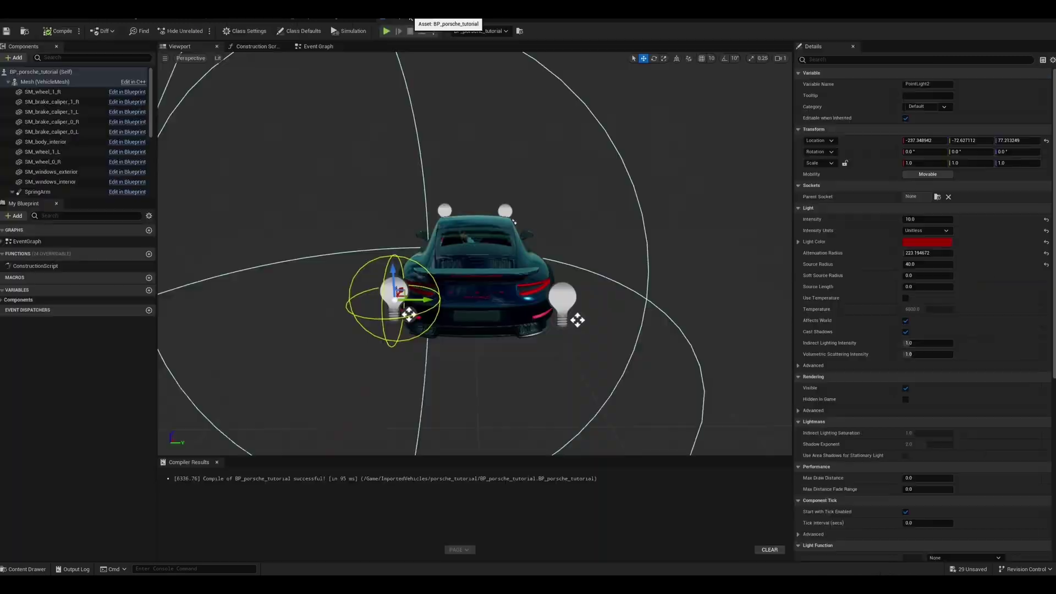
pyautogui.click(446, 209)
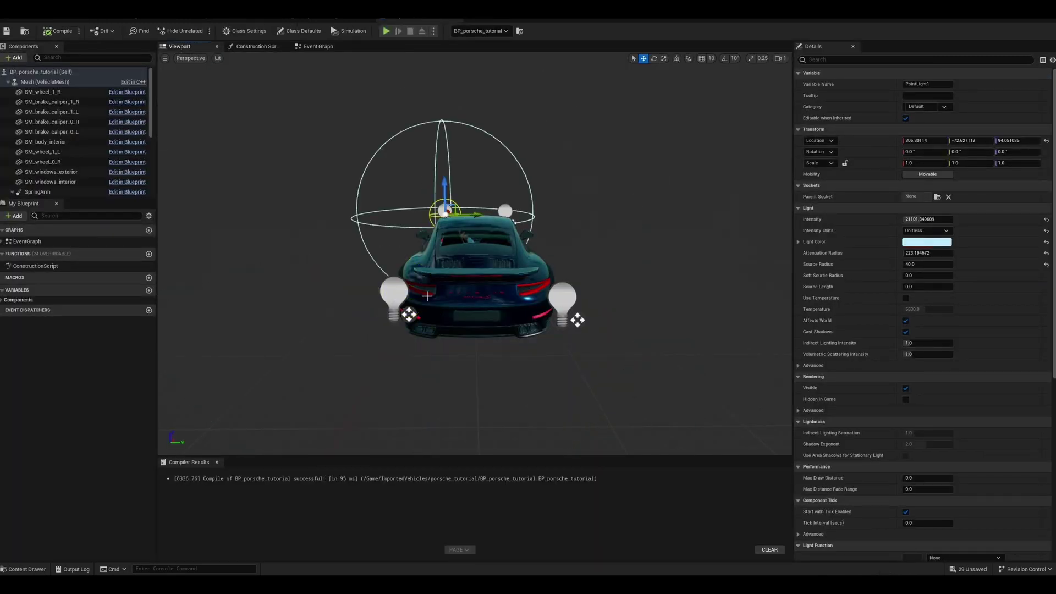
pyautogui.keyDown('alt'); pyautogui.moveTo(366, 379); pyautogui.dragTo(541, 364); pyautogui.keyUp('alt')
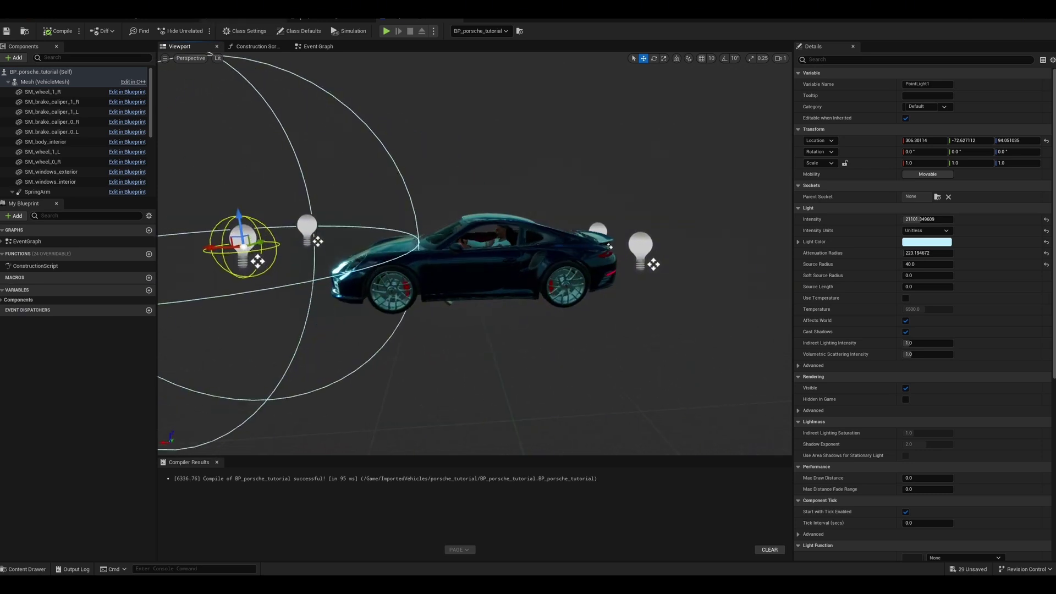
pyautogui.moveTo(410, 24); pyautogui.dragTo(572, 205)
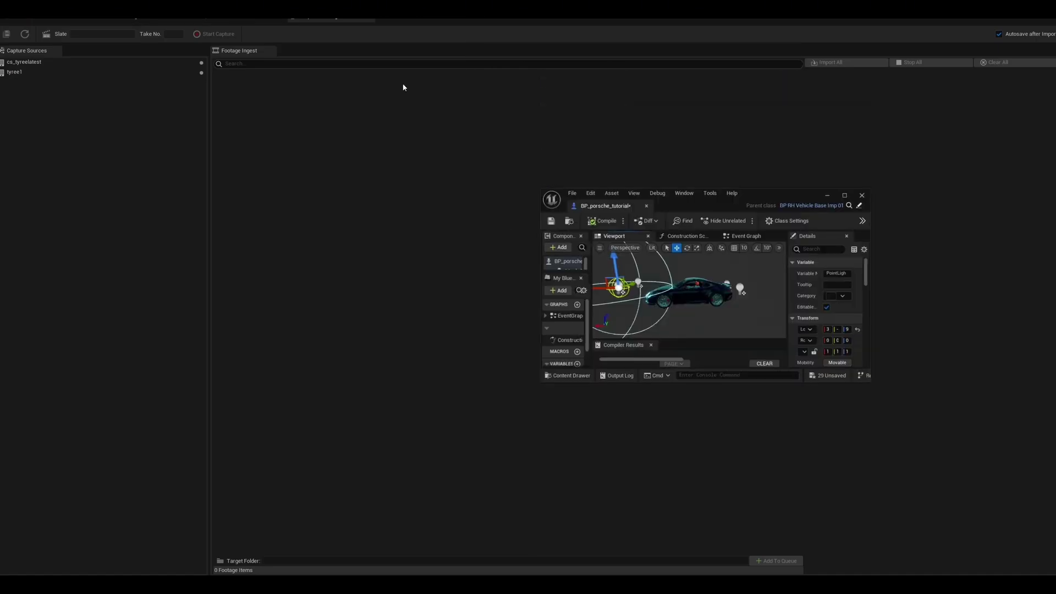
pyautogui.click(50, 21)
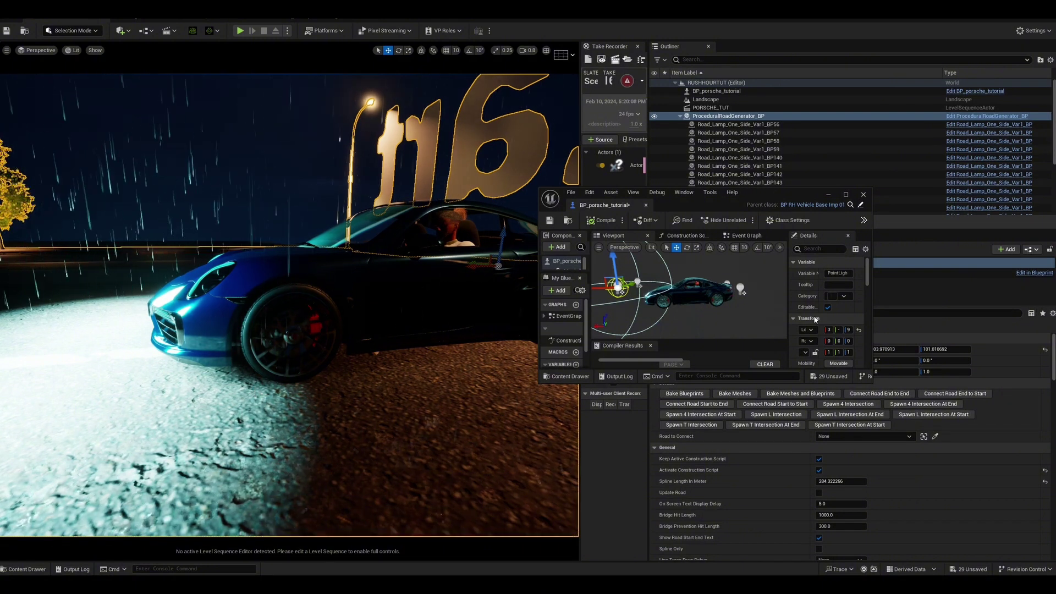
# - Lower the intensity of front light PointLight1 to about 501
pyautogui.scroll(-3, 807, 311)
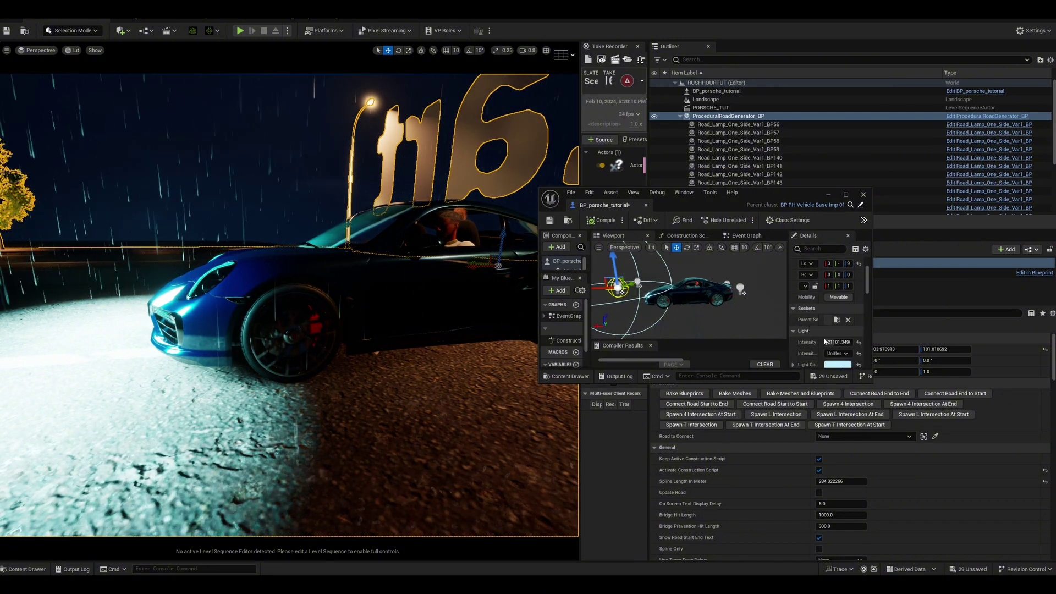
pyautogui.moveTo(830, 342); pyautogui.dragTo(828, 342)
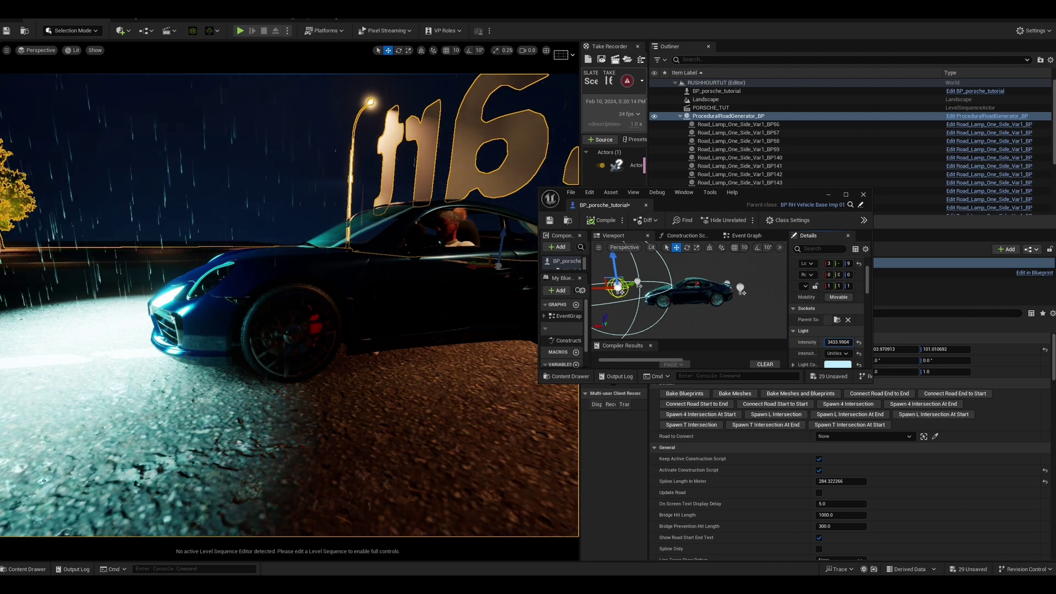
pyautogui.moveTo(827, 342); pyautogui.dragTo(827, 342)
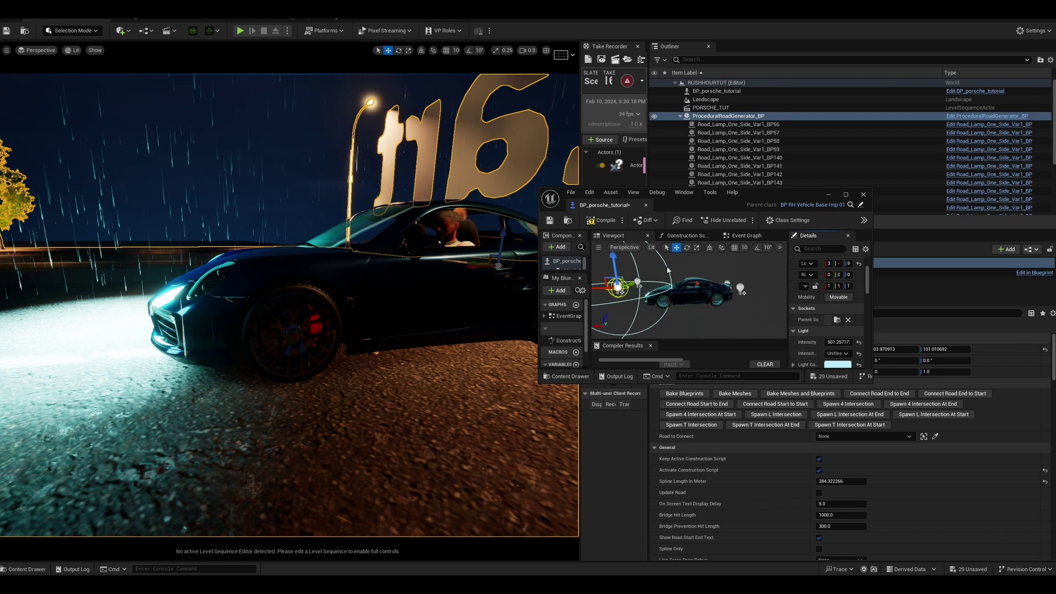
# - Set the intensity of the other front point light to 501 and check the car's headlights in the level
pyautogui.hotkey('ctrl', 'z')
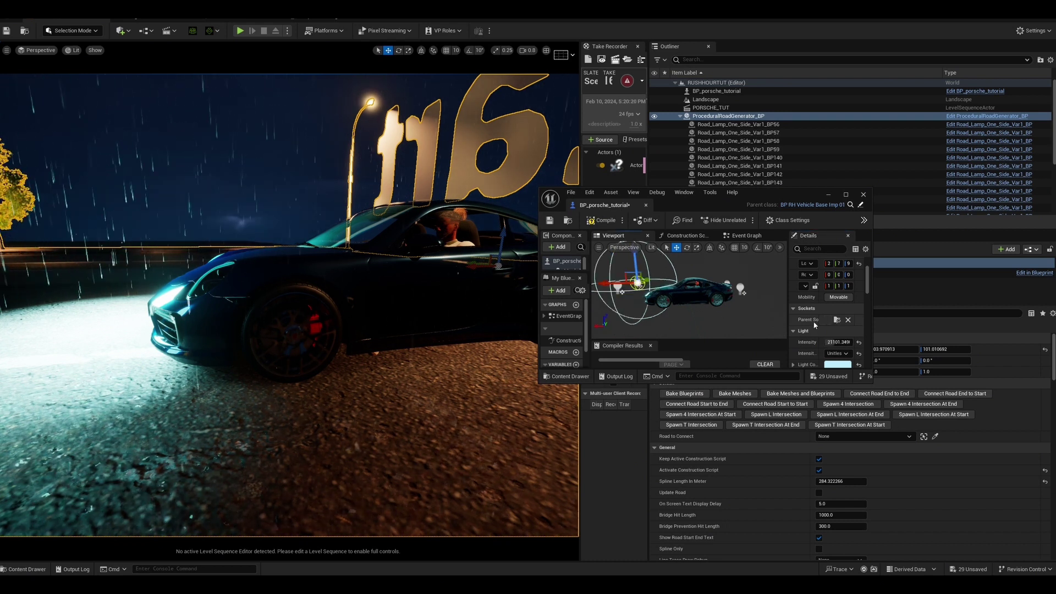
pyautogui.click(834, 341)
pyautogui.write('501')
pyautogui.press('Return')
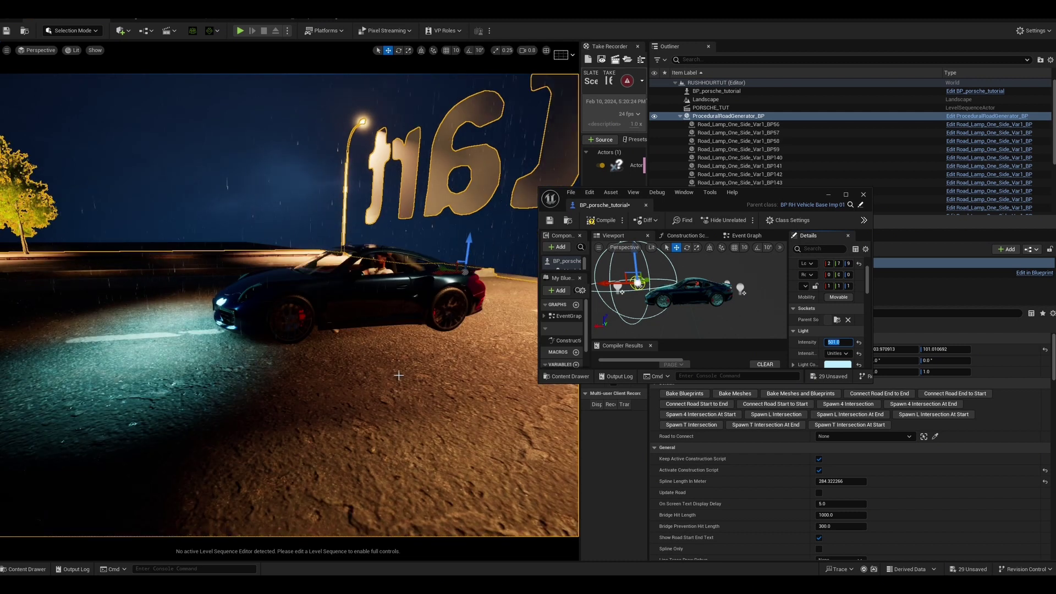
pyautogui.scroll(3, 375, 370)
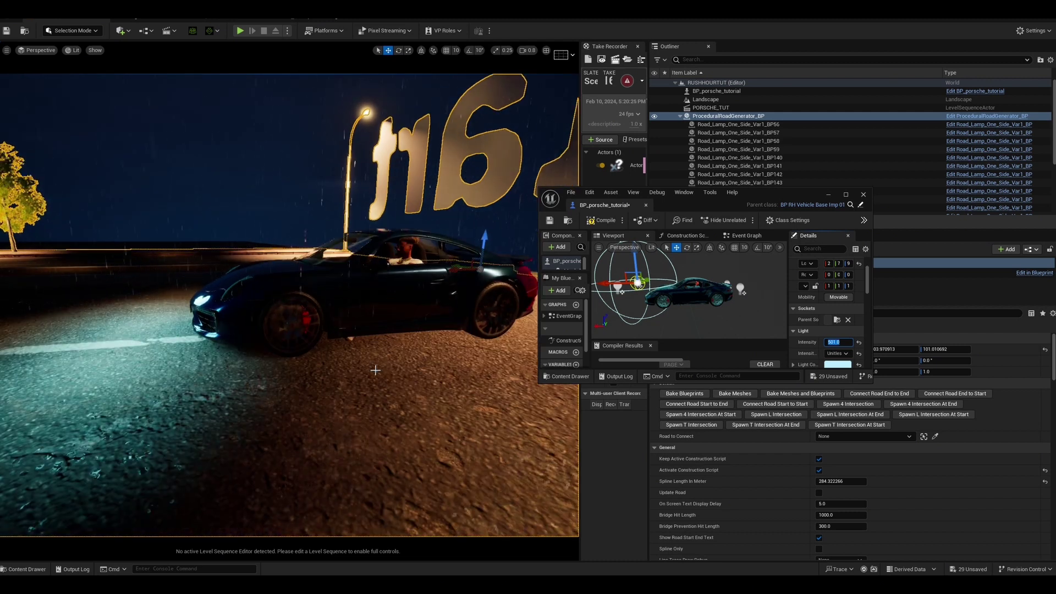
# - Set a rear point light's intensity to 50 and move it back and down behind the car's rear bumper
pyautogui.click(738, 289)
pyautogui.click(832, 342)
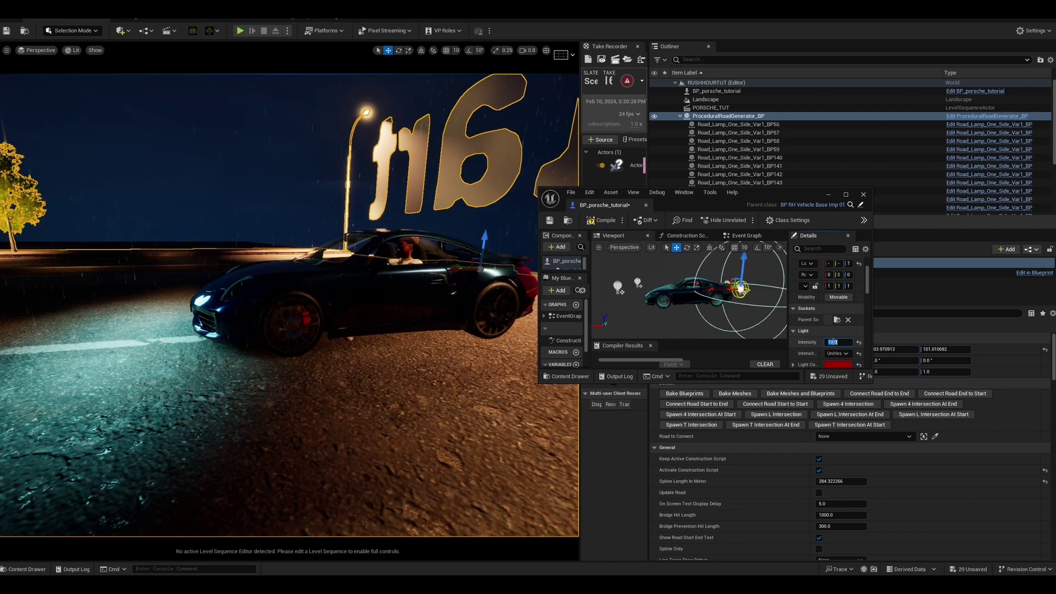
pyautogui.write('50')
pyautogui.press('Return')
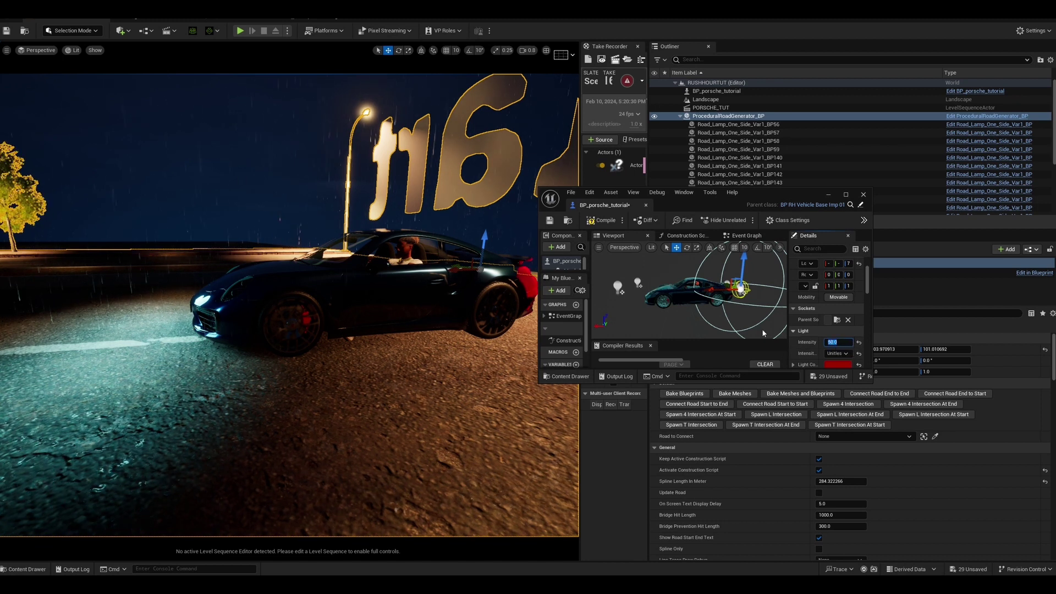
pyautogui.moveTo(714, 289); pyautogui.dragTo(744, 283)
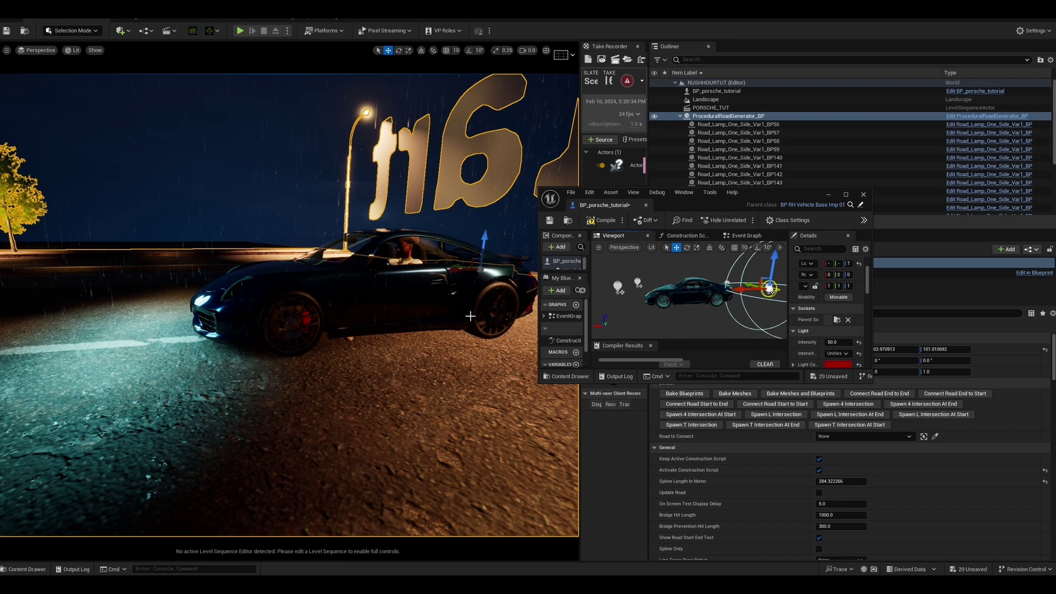
pyautogui.press('d')
pyautogui.moveTo(289, 305); pyautogui.dragTo(226, 306, button='right')
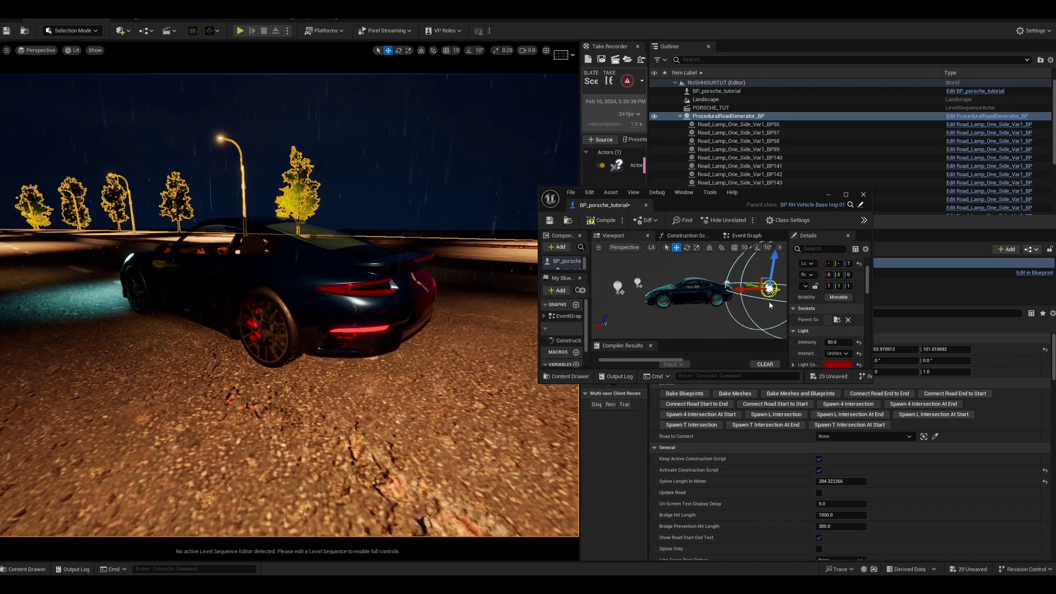
pyautogui.moveTo(743, 289)
pyautogui.mouseDown()
pyautogui.moveTo(720, 288)
pyautogui.moveTo(747, 274)
pyautogui.moveTo(751, 256)
pyautogui.moveTo(751, 286)
pyautogui.mouseUp()
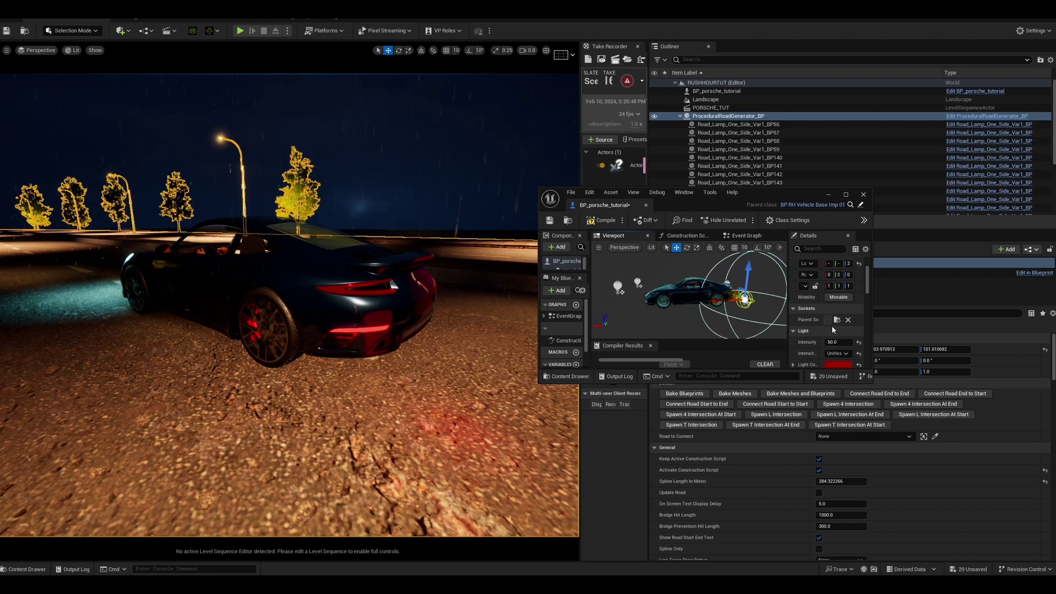
# - Set the same rear light's source radius to 0 and greatly enlarge its attenuation radius
pyautogui.scroll(-3, 841, 316)
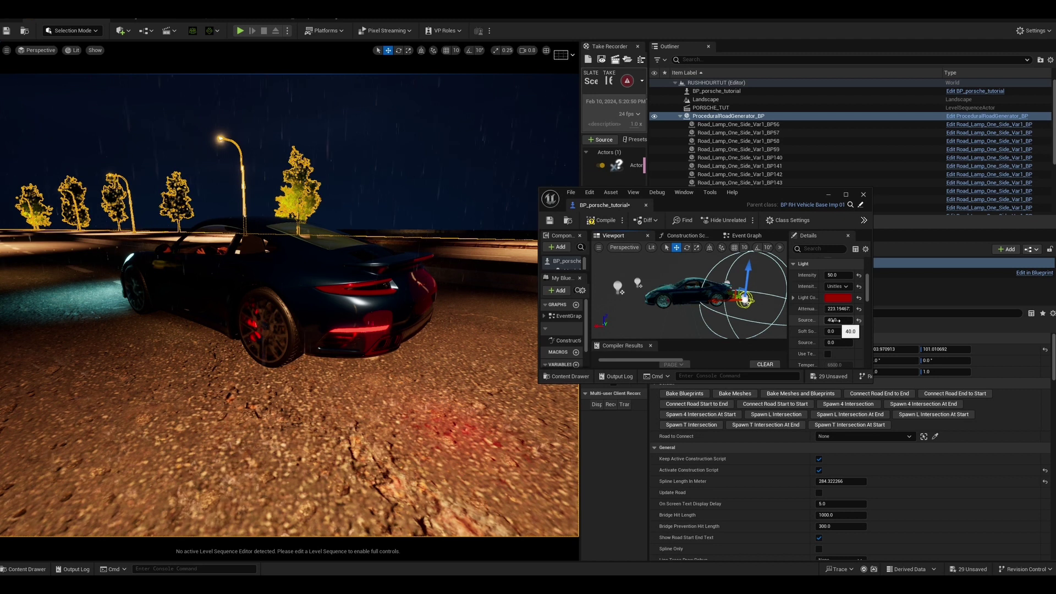
pyautogui.moveTo(834, 320); pyautogui.dragTo(819, 320)
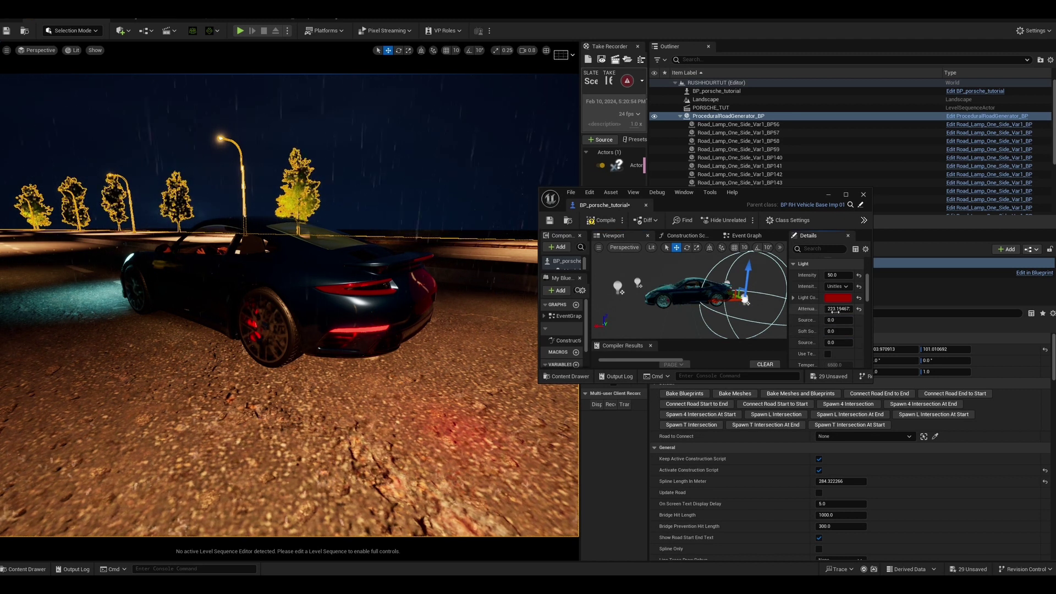
pyautogui.moveTo(833, 308); pyautogui.dragTo(875, 308)
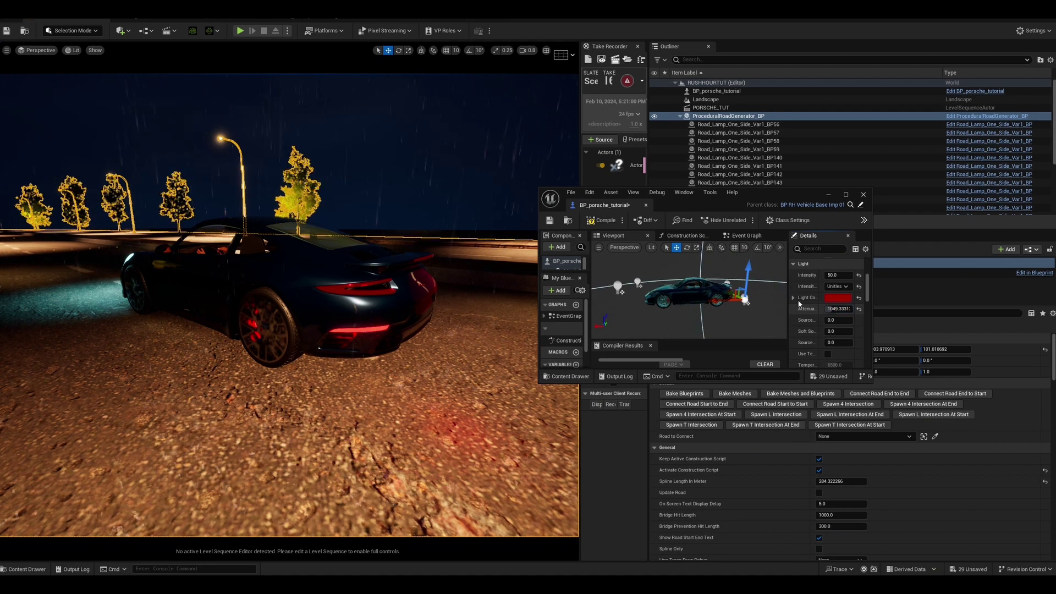
# - Set the other rear light's source radius to 0 and its attenuation radius to about 258
pyautogui.click(730, 282)
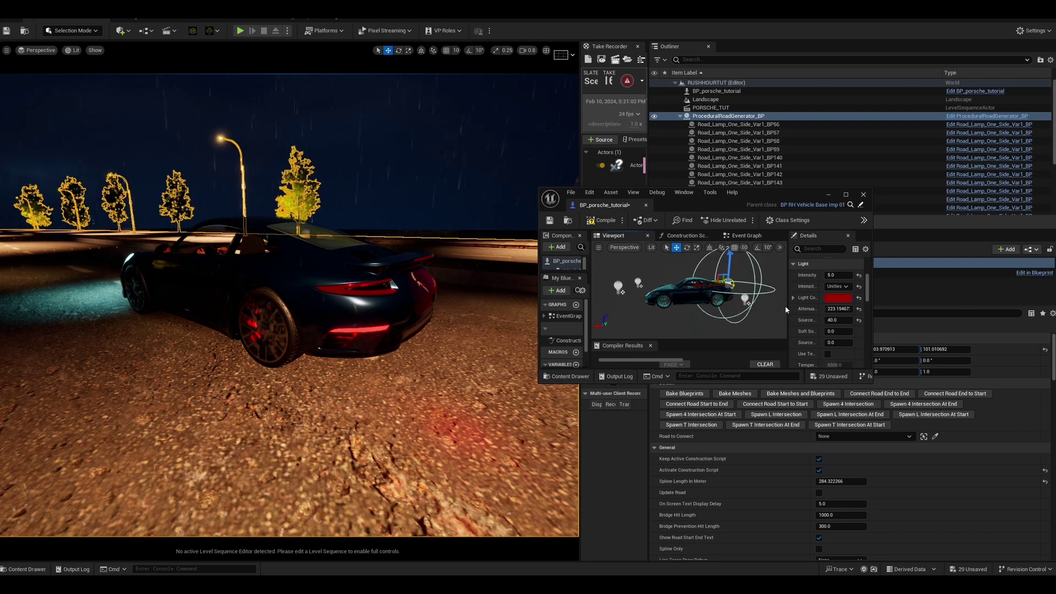
pyautogui.click(827, 320)
pyautogui.write('0')
pyautogui.press('Return')
pyautogui.moveTo(839, 309)
pyautogui.mouseDown()
pyautogui.moveTo(858, 308)
pyautogui.moveTo(840, 308)
pyautogui.mouseUp()
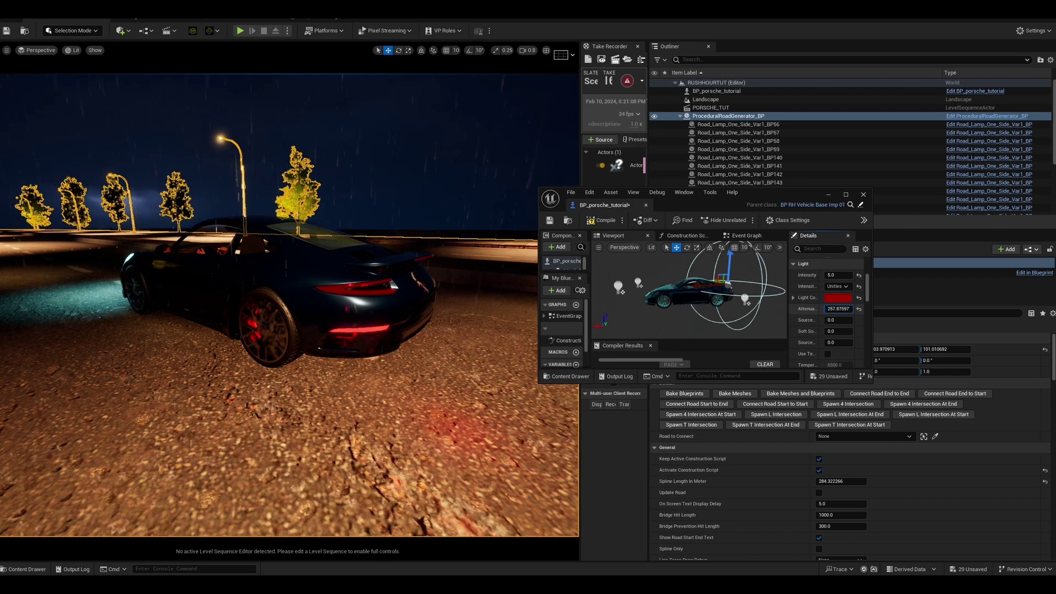
# - Move this second rear light slightly back from the car and set its intensity to 50
pyautogui.moveTo(704, 285); pyautogui.dragTo(713, 287)
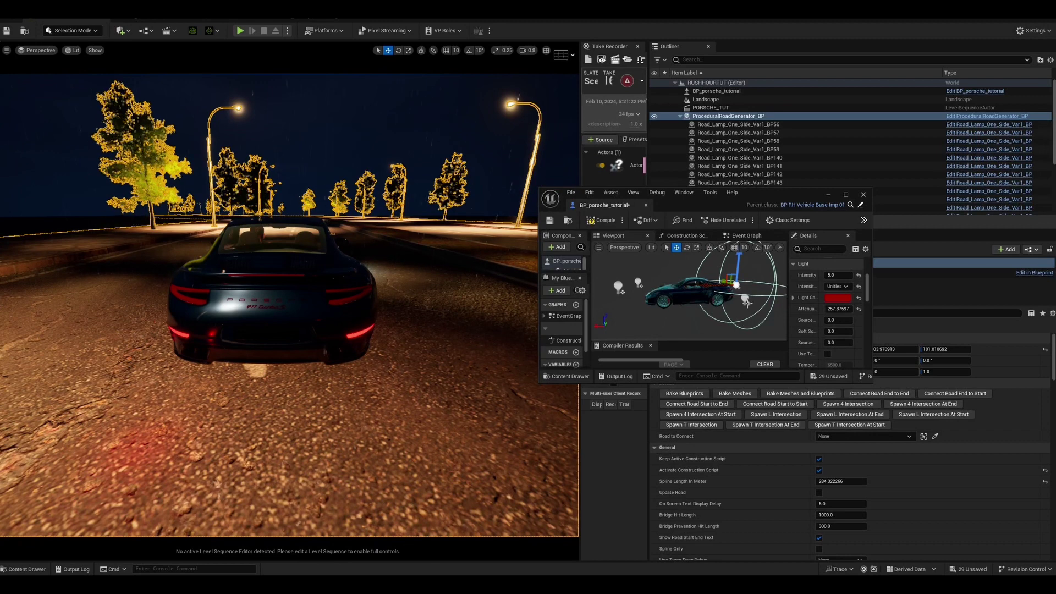
pyautogui.click(745, 300)
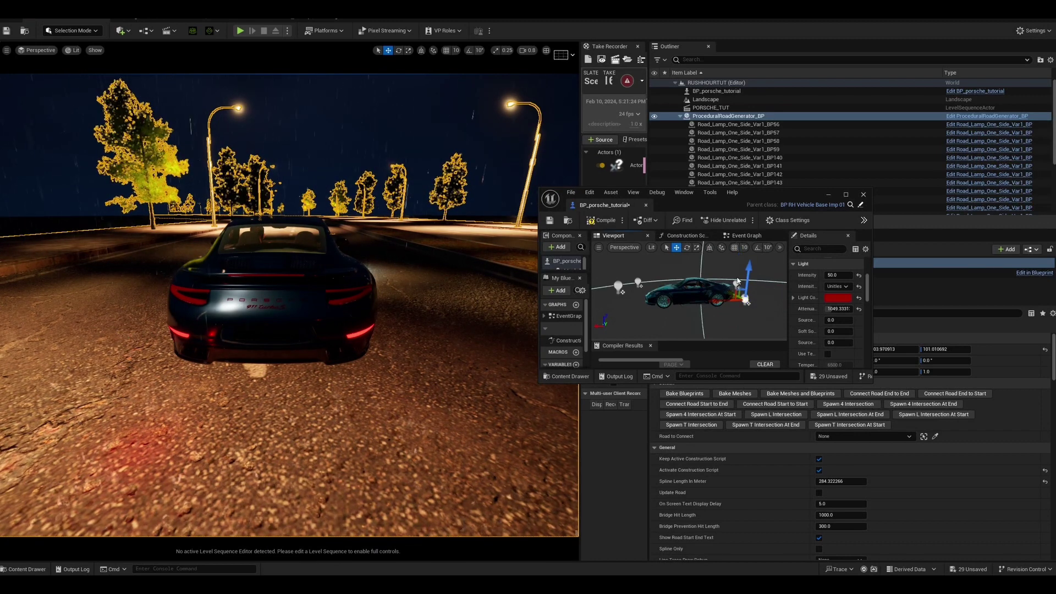
pyautogui.click(735, 283)
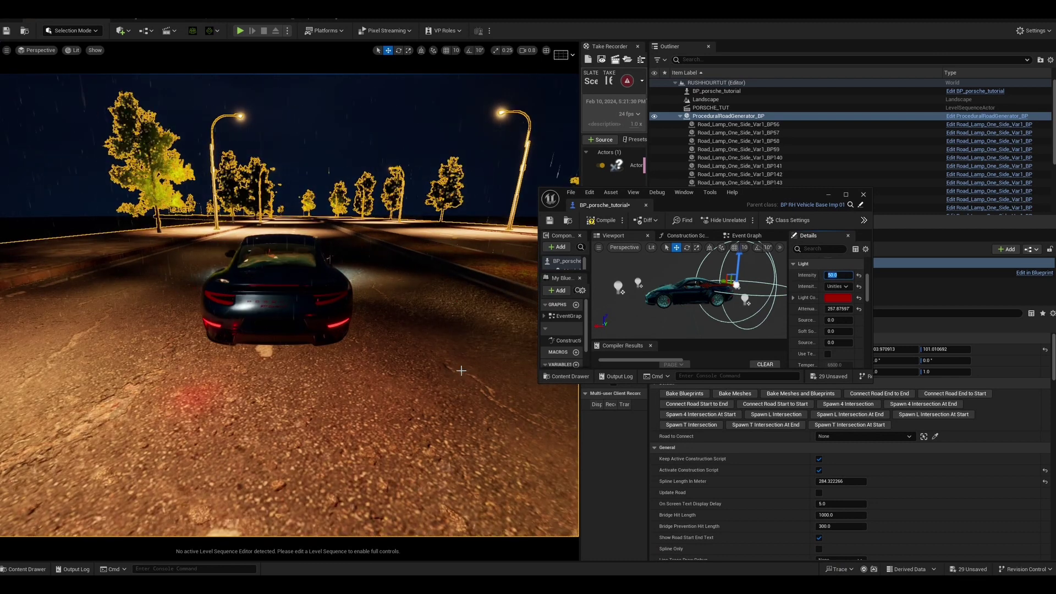
# - Reposition both rear point lights low behind the bumper so their red glow falls on the road on each side
pyautogui.moveTo(738, 264); pyautogui.dragTo(783, 288)
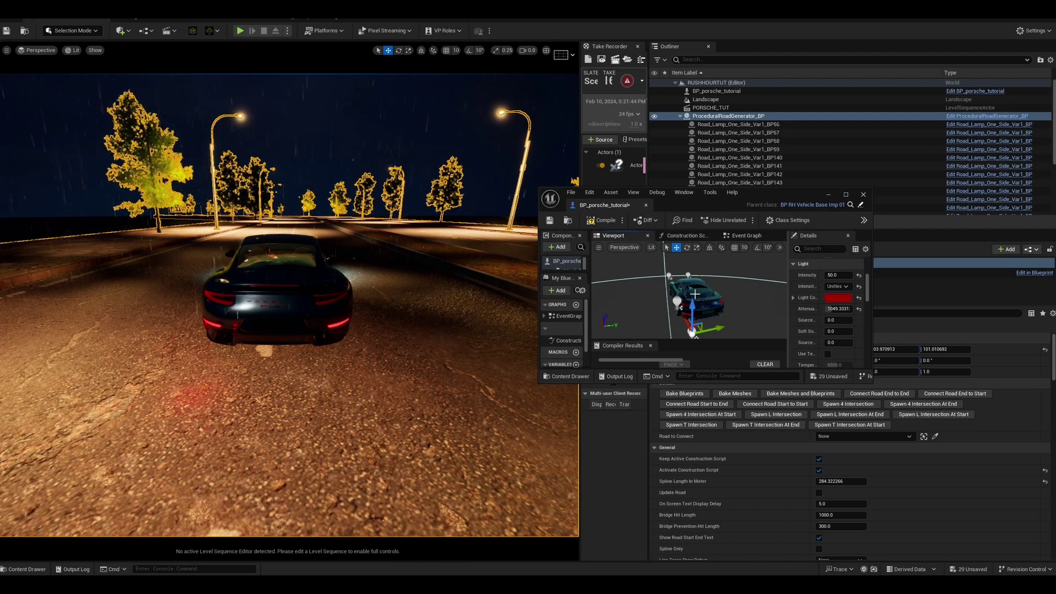
pyautogui.hotkey('ctrl', 'z')
pyautogui.keyDown('alt'); pyautogui.moveTo(703, 298); pyautogui.dragTo(744, 309); pyautogui.keyUp('alt')
pyautogui.click(692, 330)
pyautogui.moveTo(692, 329); pyautogui.dragTo(689, 324)
pyautogui.click(744, 310)
pyautogui.moveTo(746, 314); pyautogui.dragTo(722, 309)
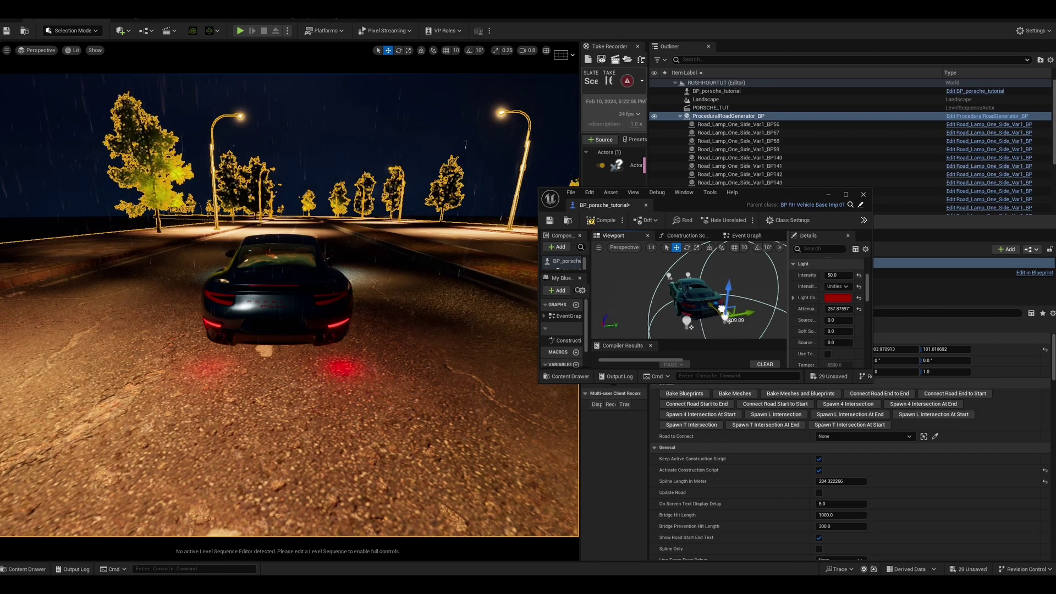
# - Set the source radius of both front point lights to 0 and check the headlight glow on the road
pyautogui.keyDown('alt'); pyautogui.moveTo(301, 352); pyautogui.dragTo(572, 357); pyautogui.keyUp('alt')
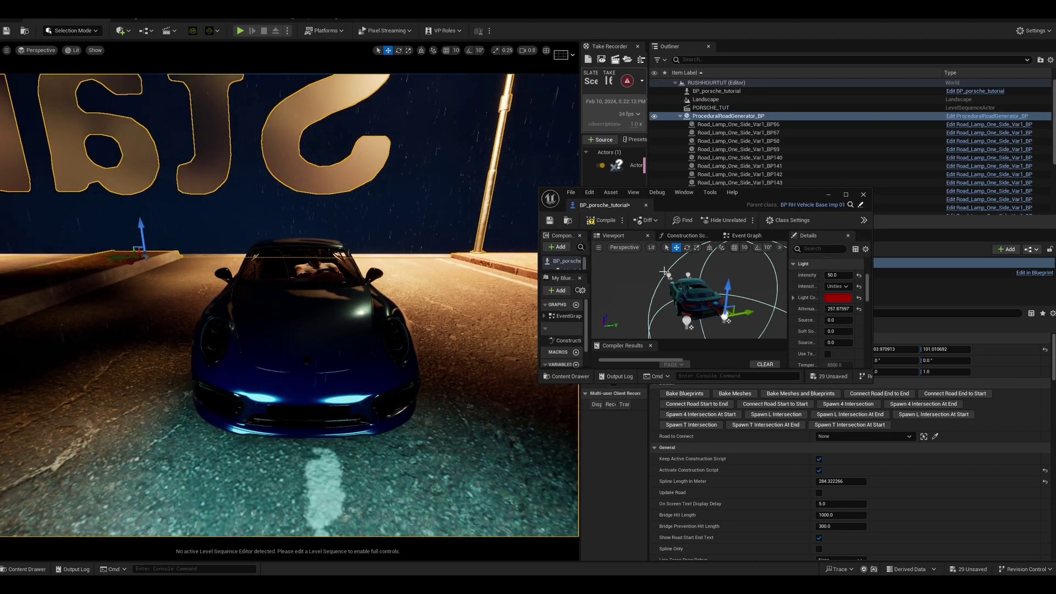
pyautogui.click(683, 279)
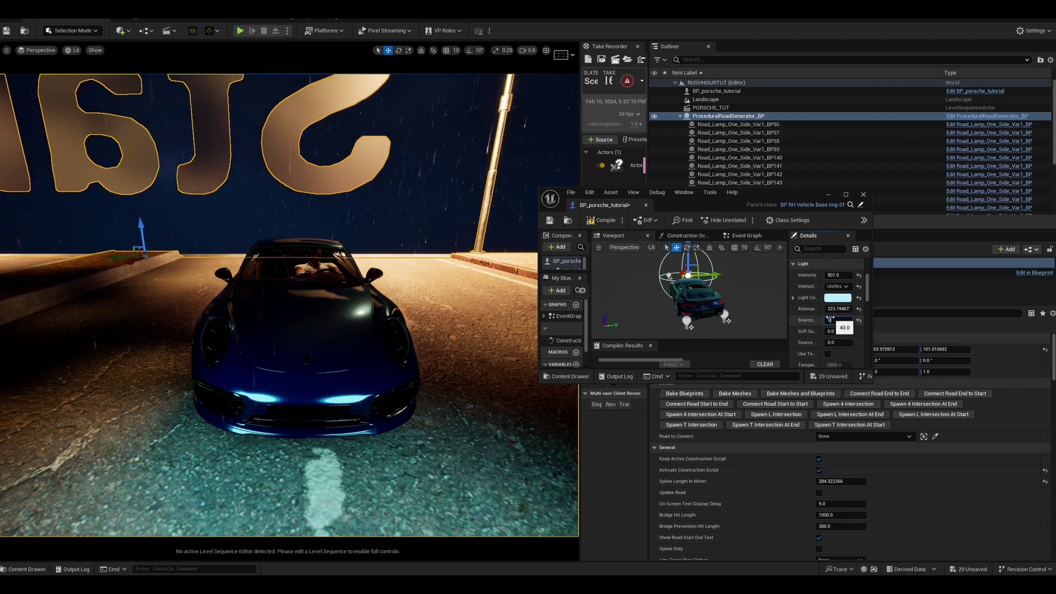
pyautogui.click(668, 277)
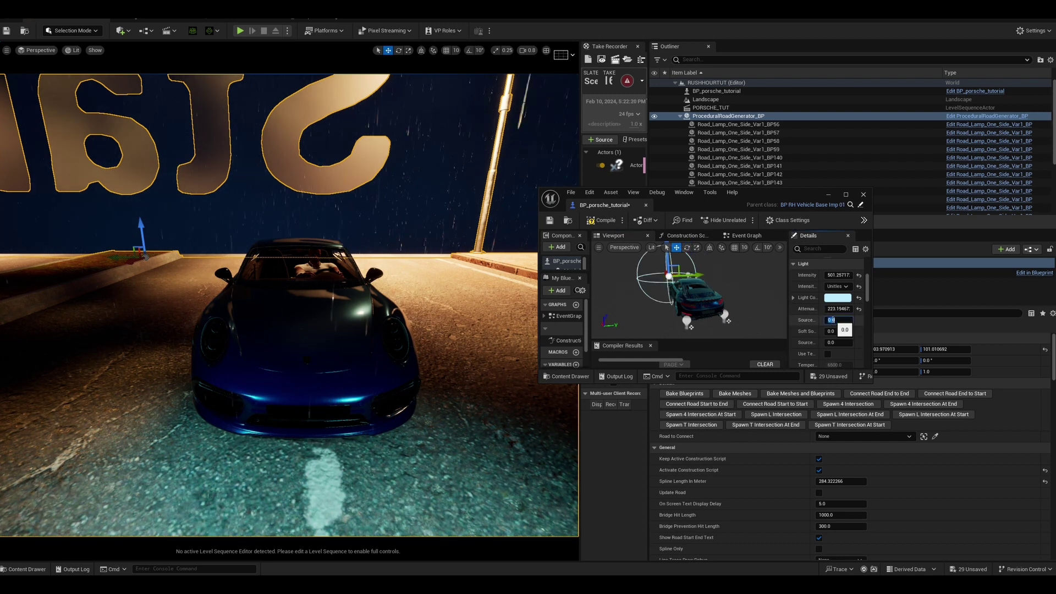
pyautogui.scroll(-8, 440, 379)
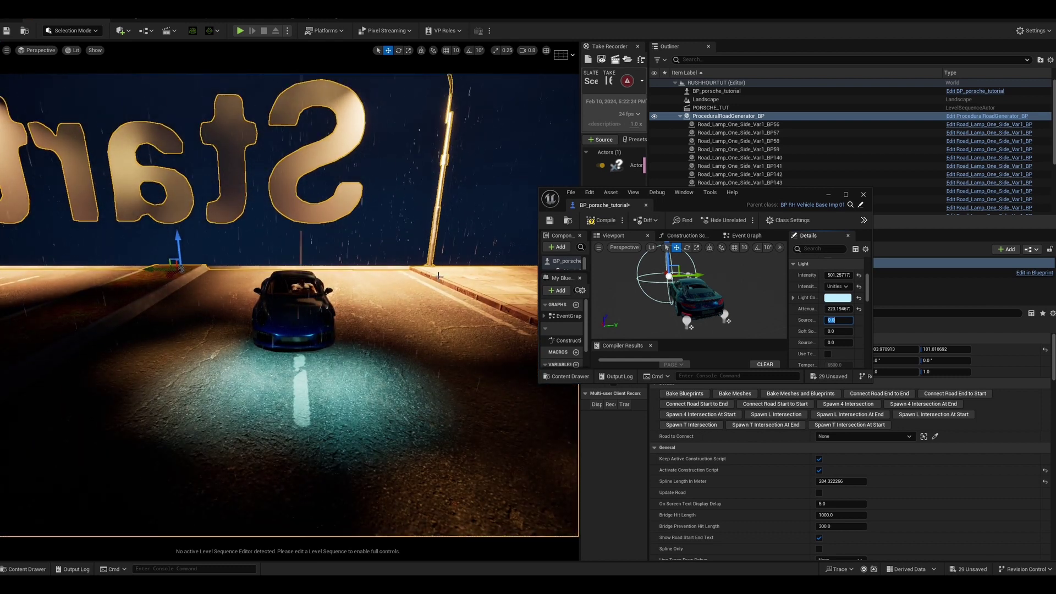
pyautogui.moveTo(415, 306); pyautogui.dragTo(388, 306, button='right')
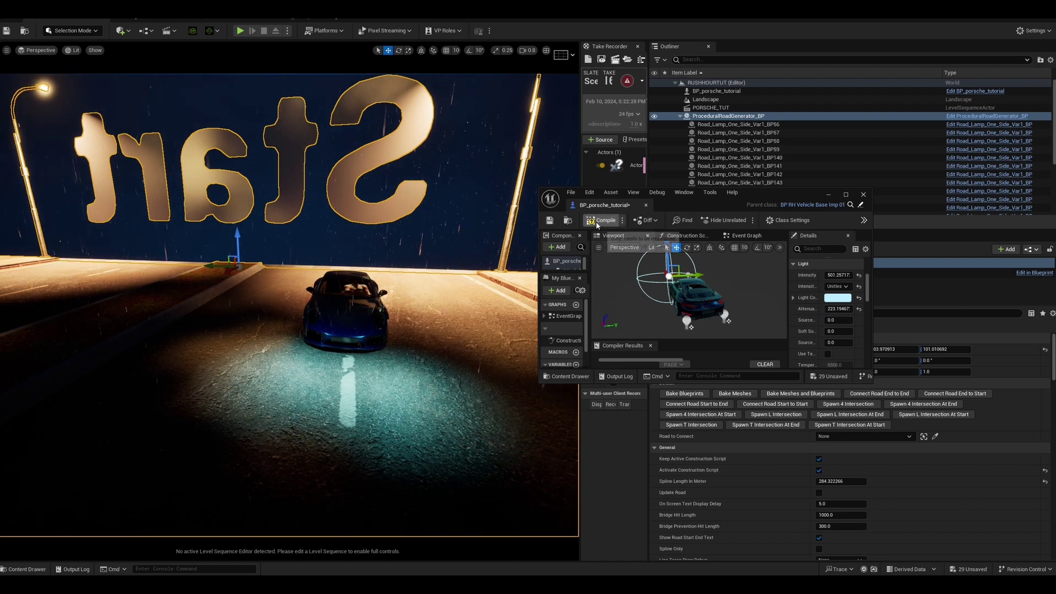
# - Compile and save the Porsche Blueprint, and minimize its editor window
pyautogui.click(550, 220)
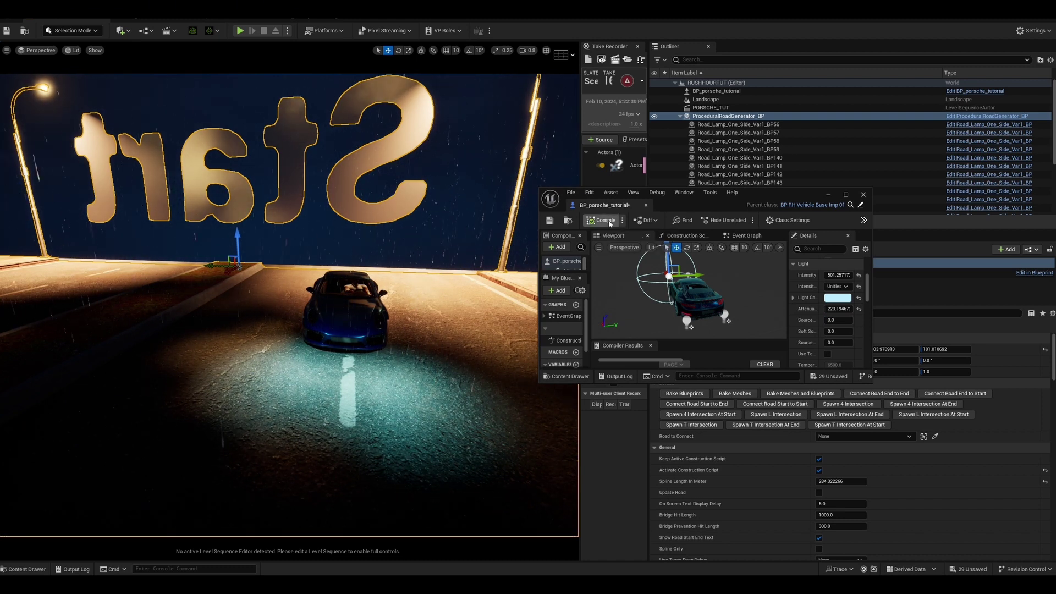
pyautogui.scroll(5, 446, 285)
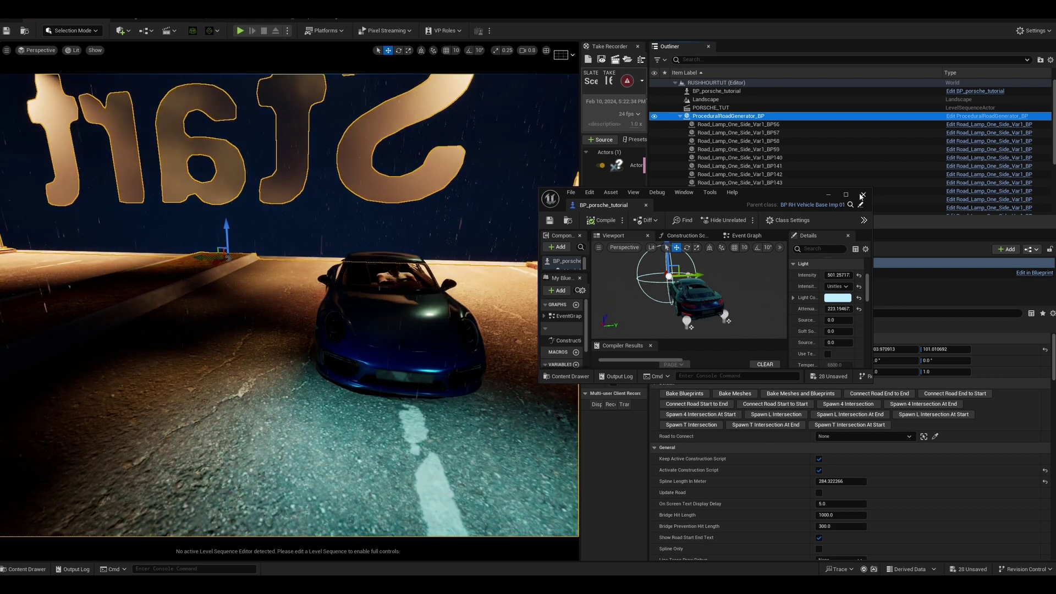
pyautogui.click(828, 195)
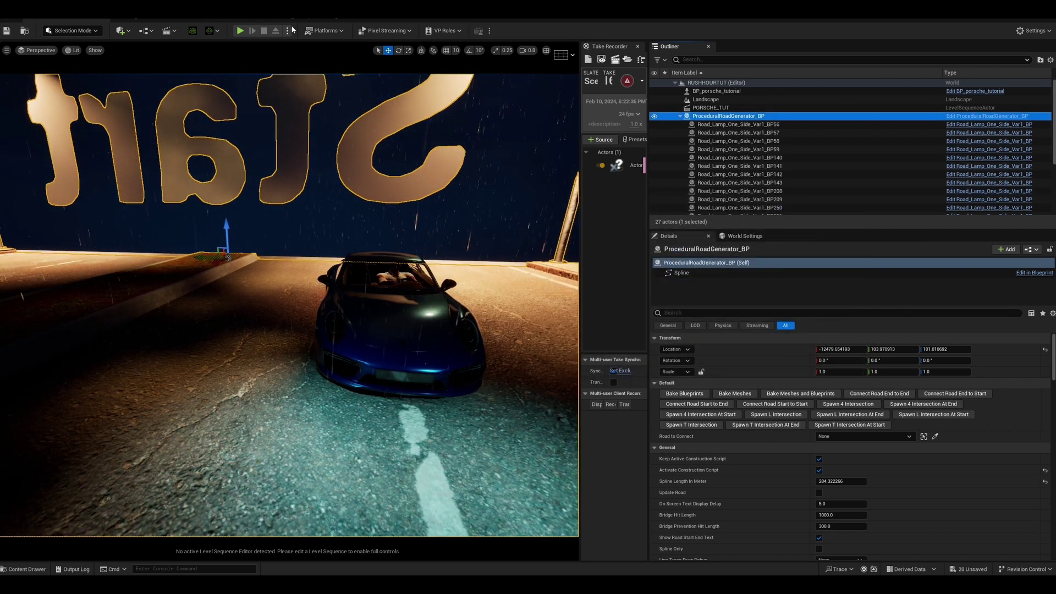
# - Open the PORSCHE_TUT level sequence and view the level through its Camera Cuts track
pyautogui.click(169, 30)
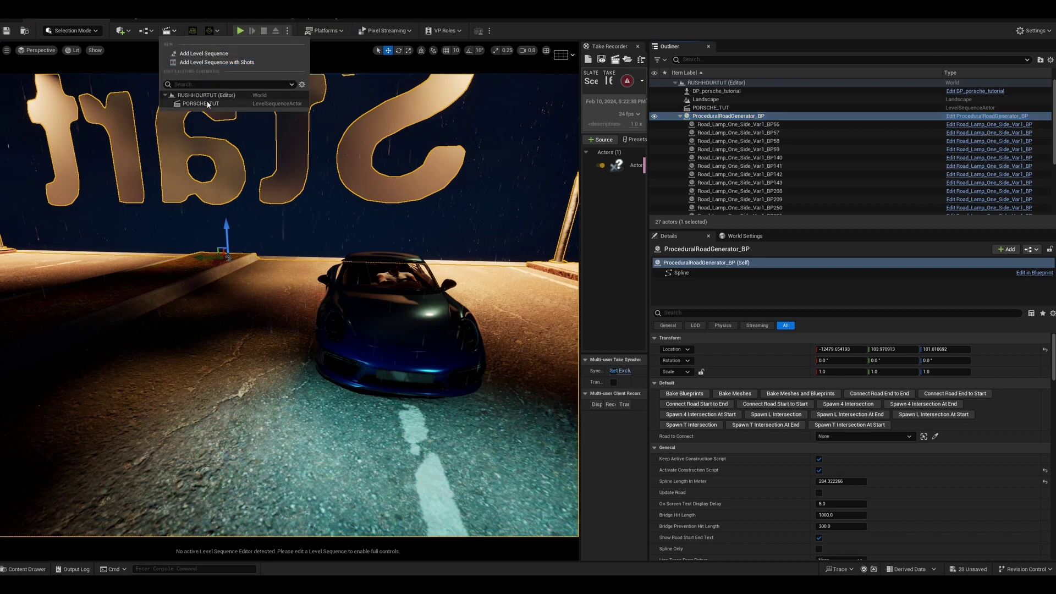
pyautogui.click(201, 104)
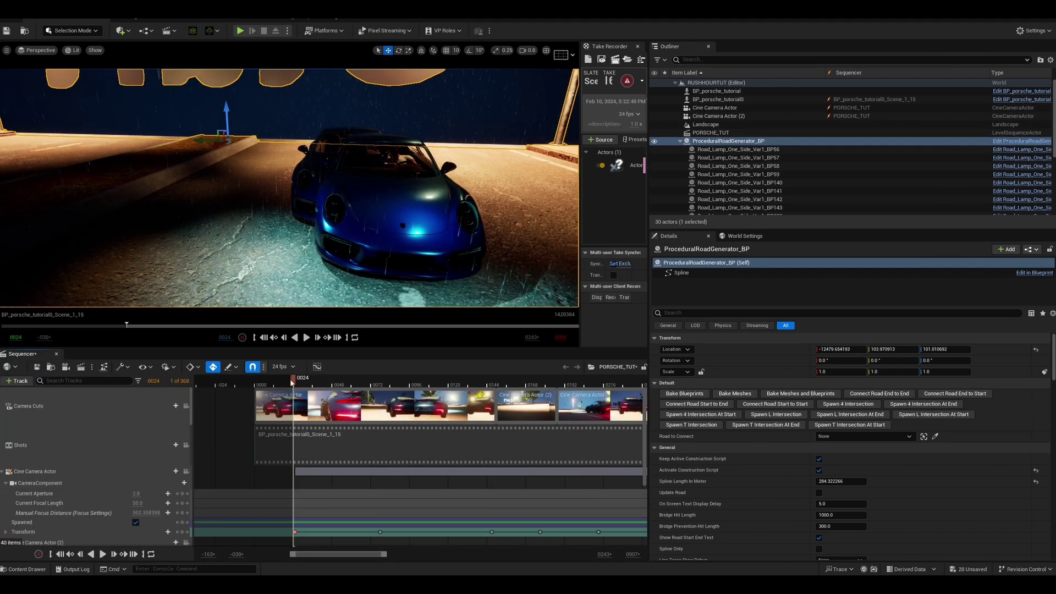
pyautogui.click(186, 406)
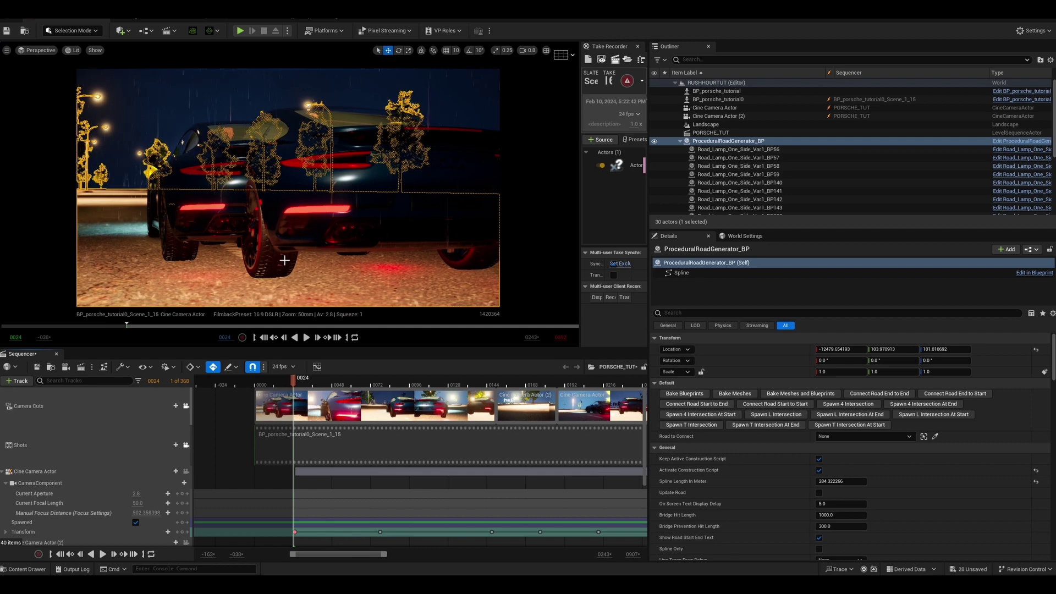
# - Play the sequence from frame 100 and scrub through it to examine the car's lights in the camera shots
pyautogui.moveTo(294, 380); pyautogui.dragTo(416, 361)
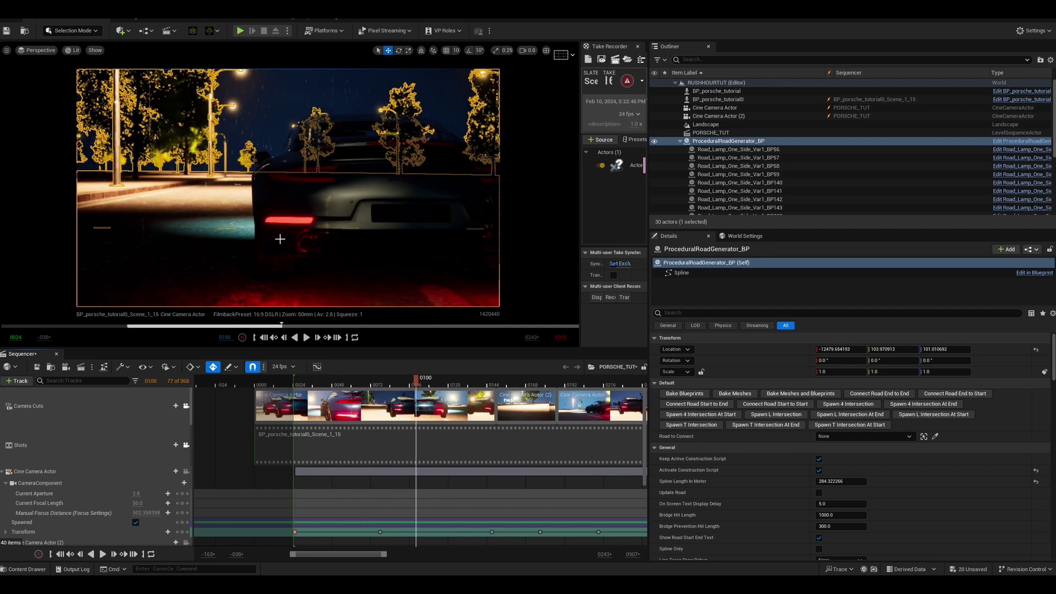
pyautogui.click(293, 188)
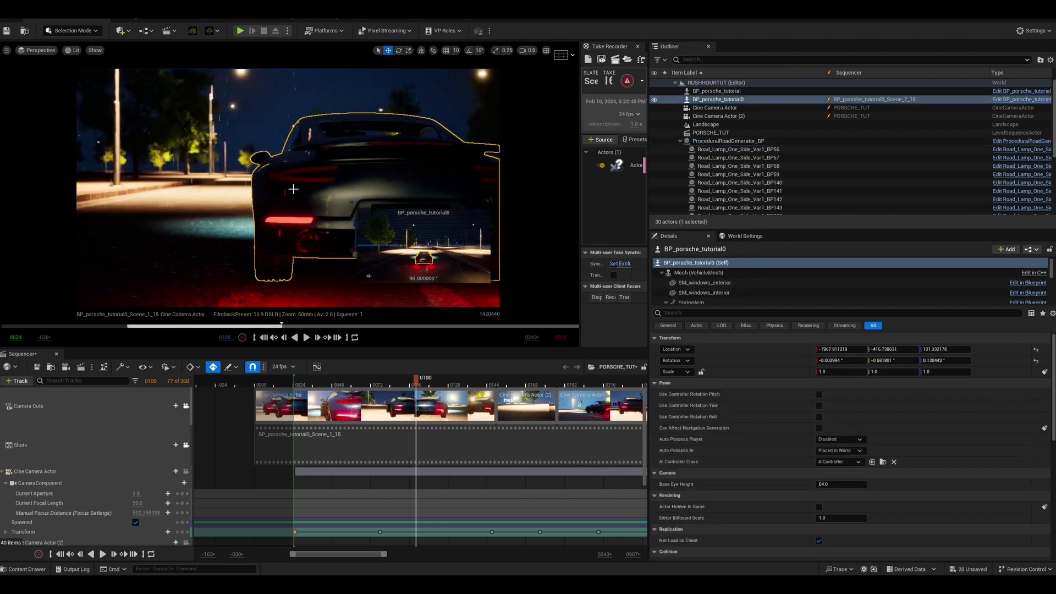
pyautogui.click(309, 92)
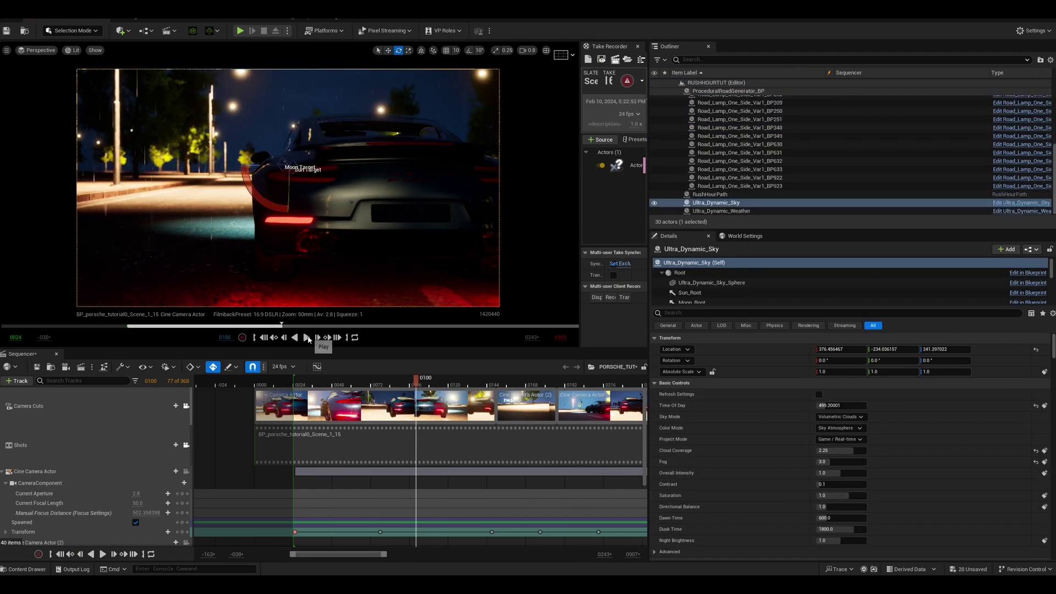
pyautogui.click(307, 337)
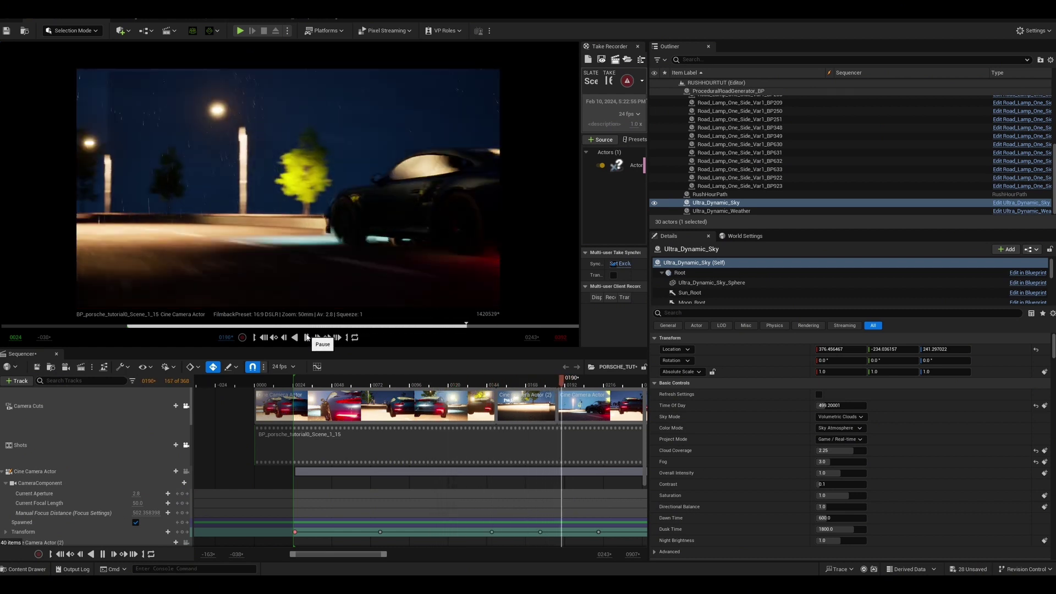
pyautogui.click(307, 337)
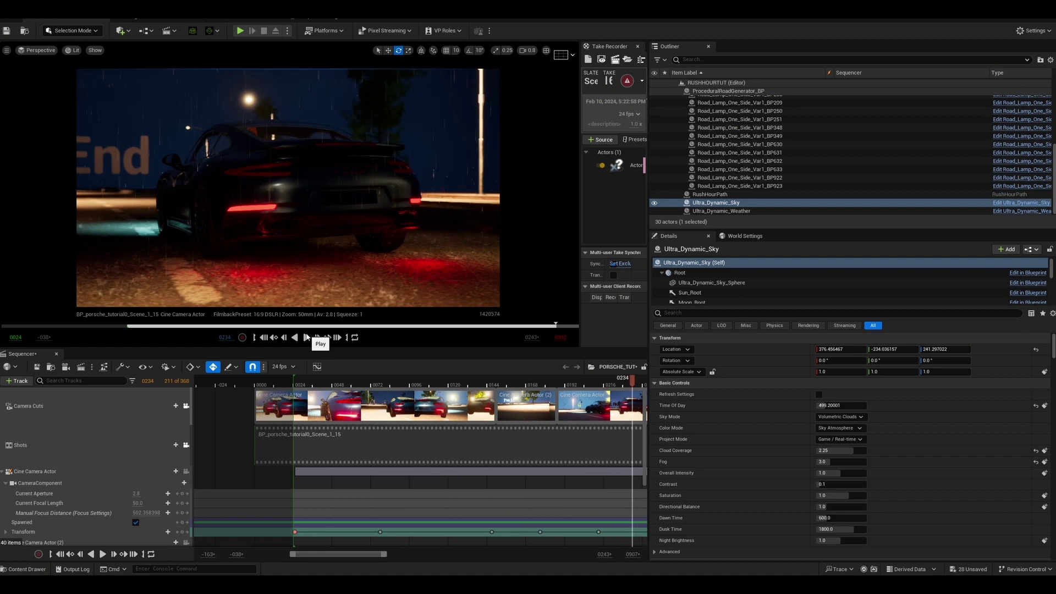
pyautogui.moveTo(633, 381); pyautogui.dragTo(572, 378)
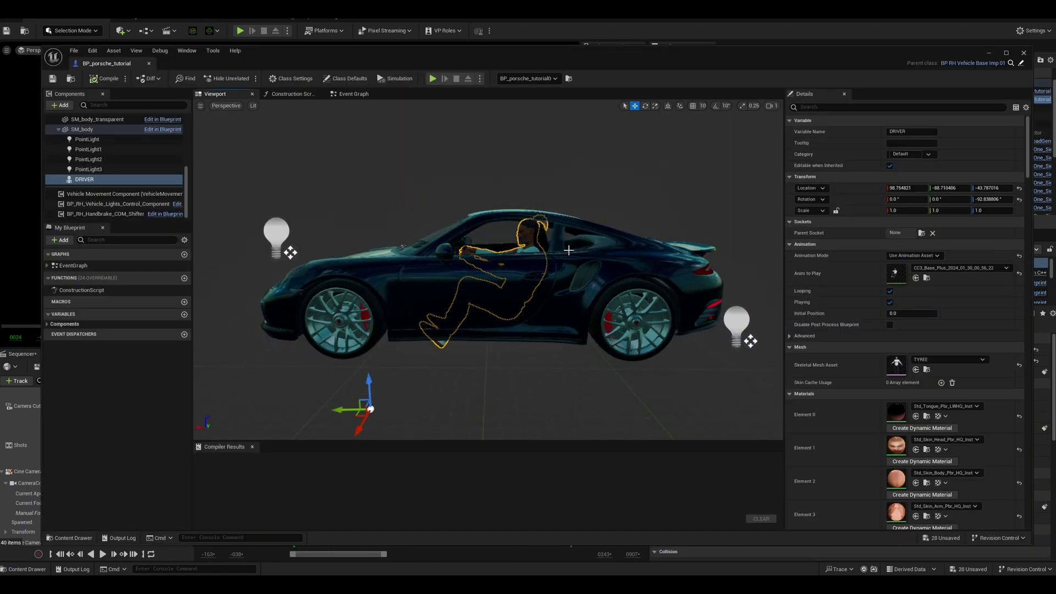
# - Rotate the DRIVER component to about -10° on X and reposition it to about X 122, Y -90, Z -20
pyautogui.press('e')
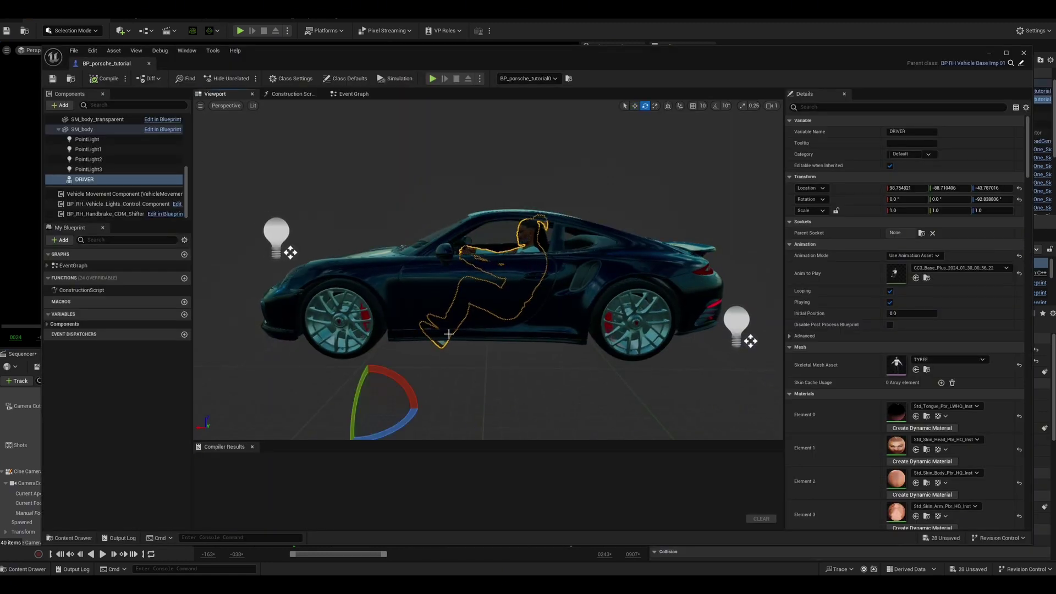
pyautogui.moveTo(399, 373); pyautogui.dragTo(340, 356)
pyautogui.press('w')
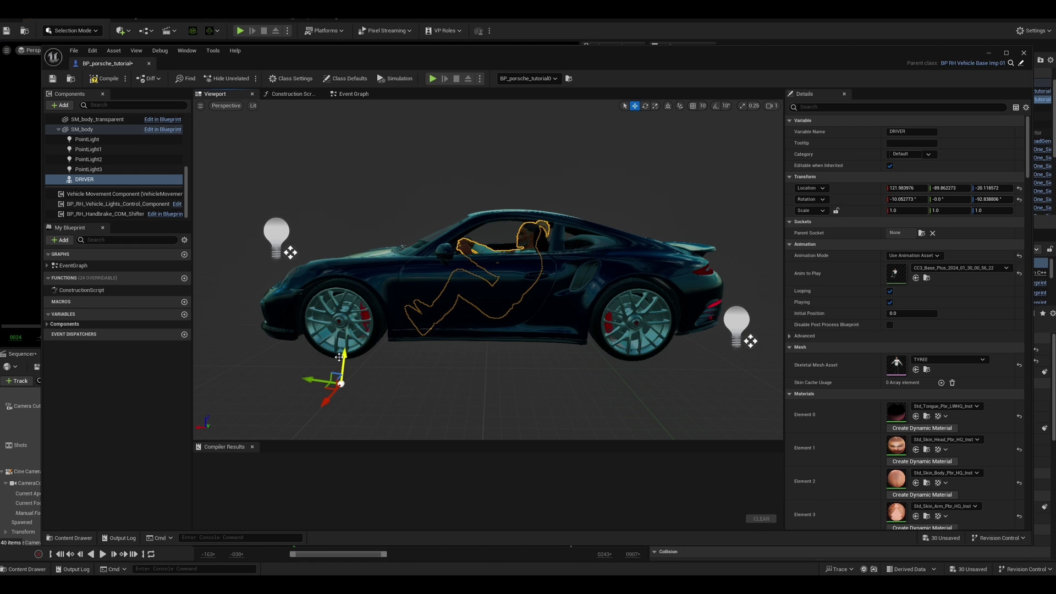
pyautogui.press('f')
pyautogui.scroll(-4, 511, 302)
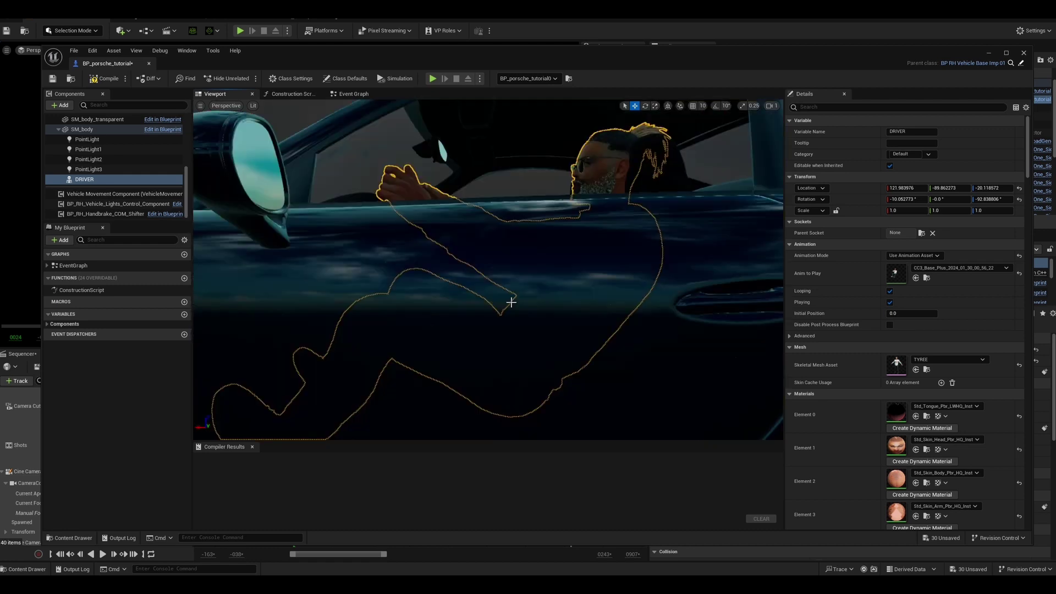
# - Reduce the driver's Z scale to about 0.93 and raise the figure to about Z -8.4
pyautogui.scroll(-3, 515, 305)
pyautogui.keyDown('alt'); pyautogui.moveTo(515, 305); pyautogui.dragTo(509, 258); pyautogui.keyUp('alt')
pyautogui.scroll(-8, 583, 295)
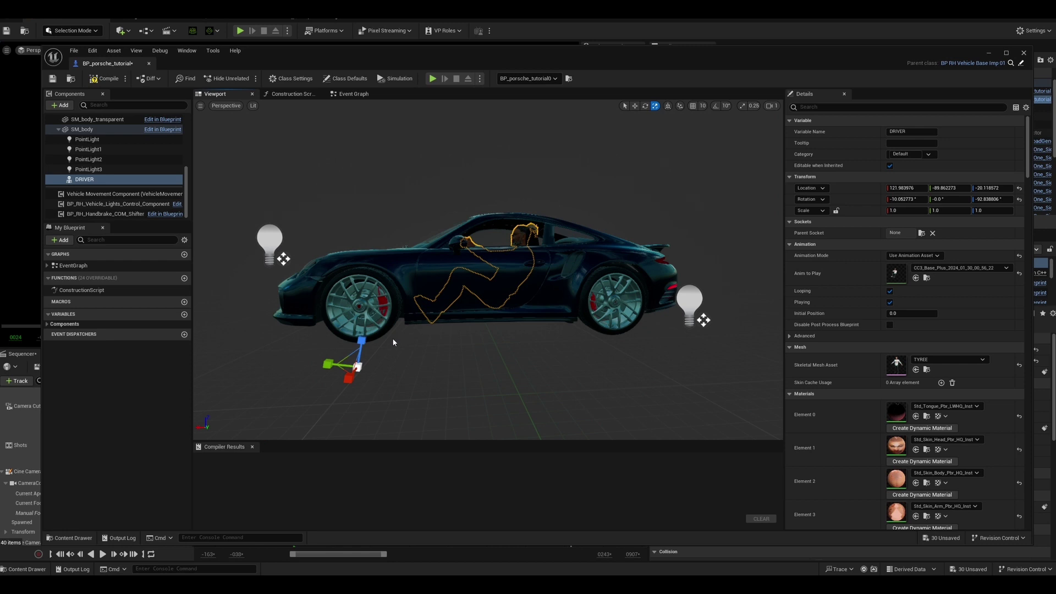
pyautogui.moveTo(362, 339)
pyautogui.mouseDown()
pyautogui.moveTo(361, 353)
pyautogui.moveTo(368, 325)
pyautogui.mouseUp()
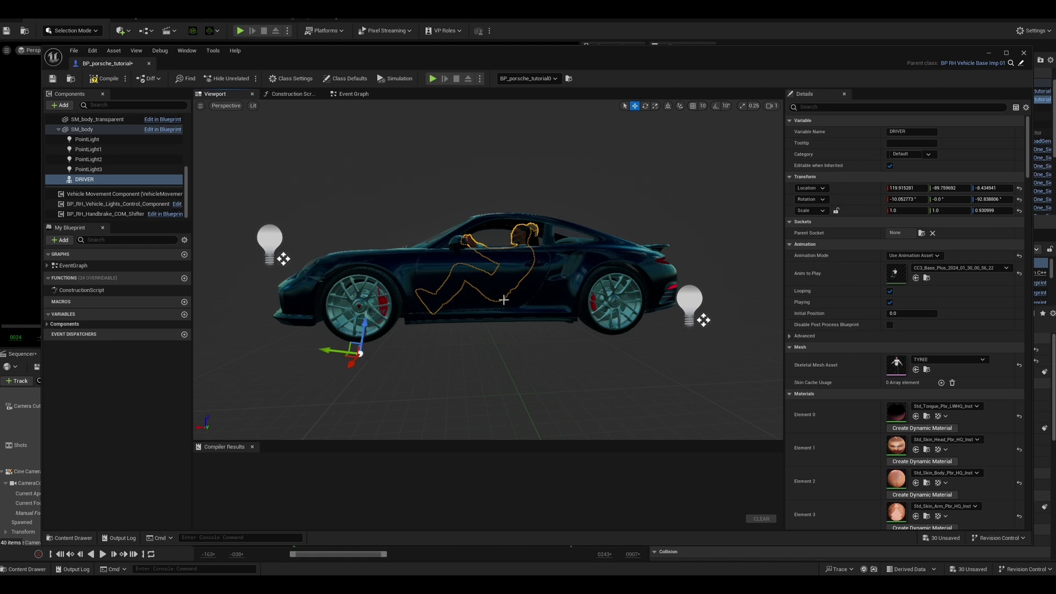
# - Turn the driver to about -89° on Z to face the steering wheel and shift it sideways to about Y -85
pyautogui.scroll(4, 502, 299)
pyautogui.keyDown('alt'); pyautogui.moveTo(514, 298); pyautogui.dragTo(591, 305); pyautogui.keyUp('alt')
pyautogui.keyDown('alt'); pyautogui.moveTo(780, 312); pyautogui.dragTo(660, 297); pyautogui.keyUp('alt')
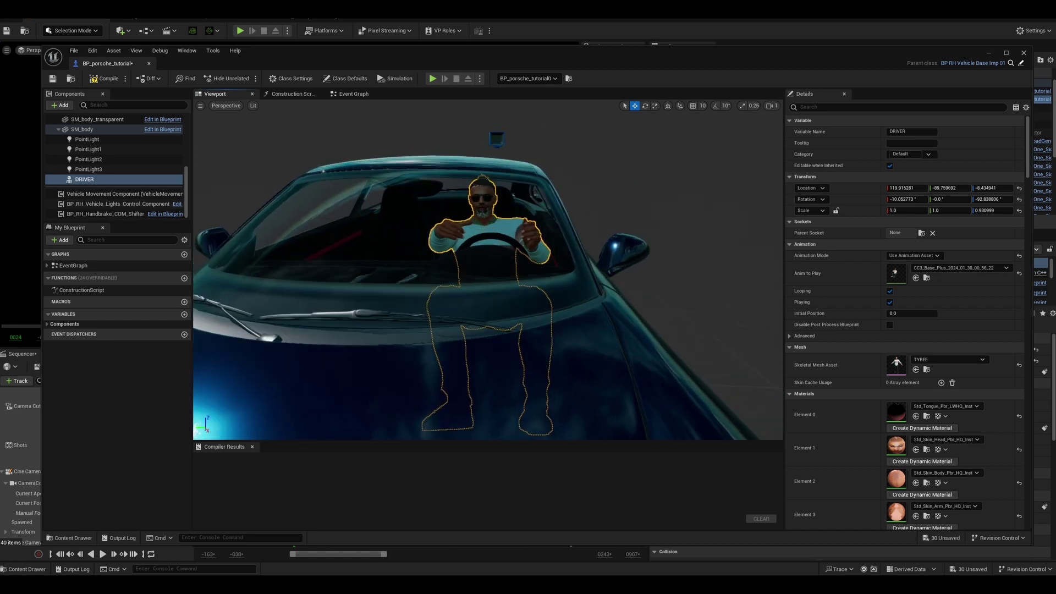
pyautogui.scroll(-4, 514, 298)
pyautogui.moveTo(572, 397); pyautogui.dragTo(548, 423)
pyautogui.press('e')
pyautogui.press('w')
pyautogui.moveTo(582, 400); pyautogui.dragTo(571, 402)
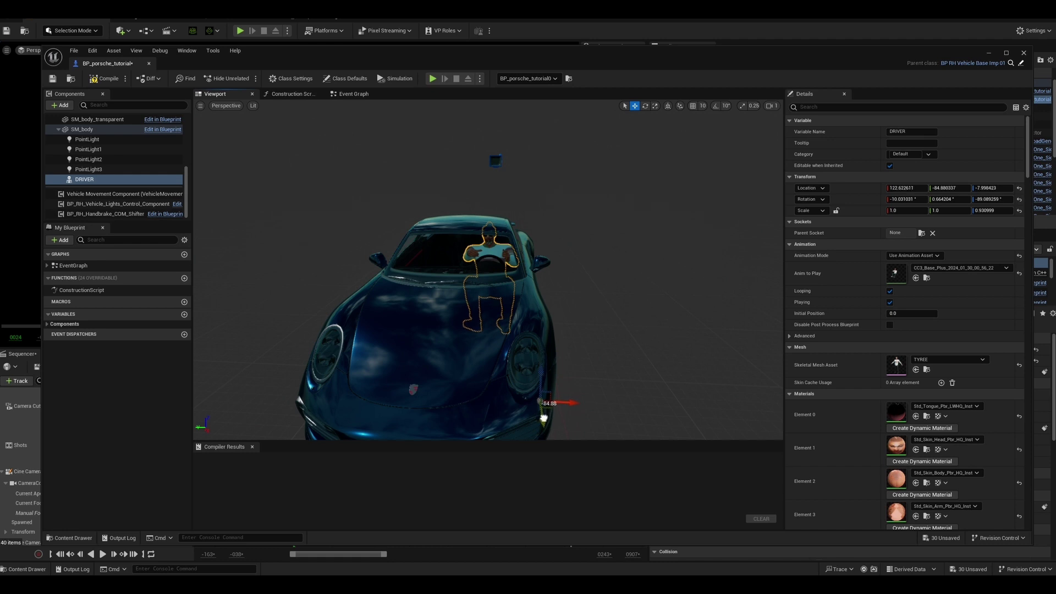
# - Reduce the driver's Z scale to about 0.85 and reposition it in the seat at about X 121, Y -85, Z -6.3
pyautogui.moveTo(543, 387); pyautogui.dragTo(544, 395)
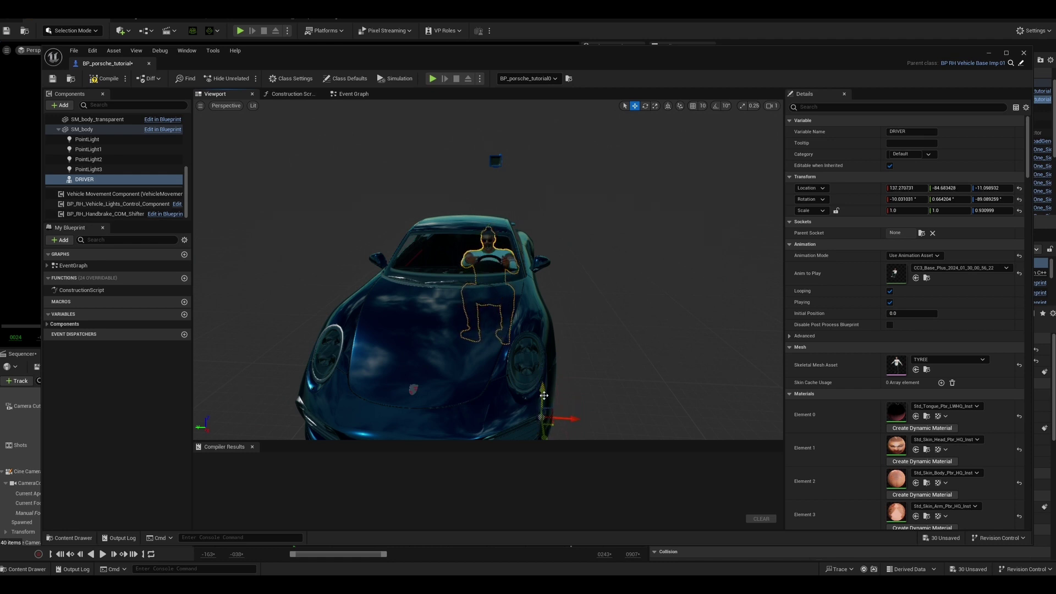
pyautogui.keyDown('alt'); pyautogui.moveTo(614, 362); pyautogui.dragTo(376, 366); pyautogui.keyUp('alt')
pyautogui.moveTo(364, 300); pyautogui.dragTo(511, 308)
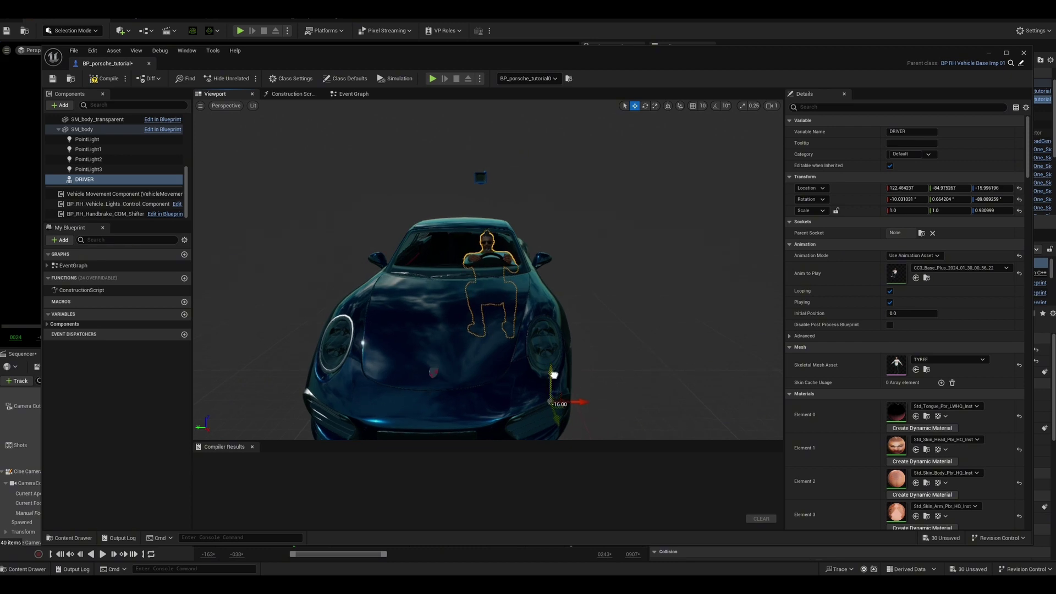
pyautogui.keyDown('alt'); pyautogui.moveTo(554, 375); pyautogui.dragTo(621, 398); pyautogui.keyUp('alt')
pyautogui.moveTo(369, 324); pyautogui.dragTo(372, 312)
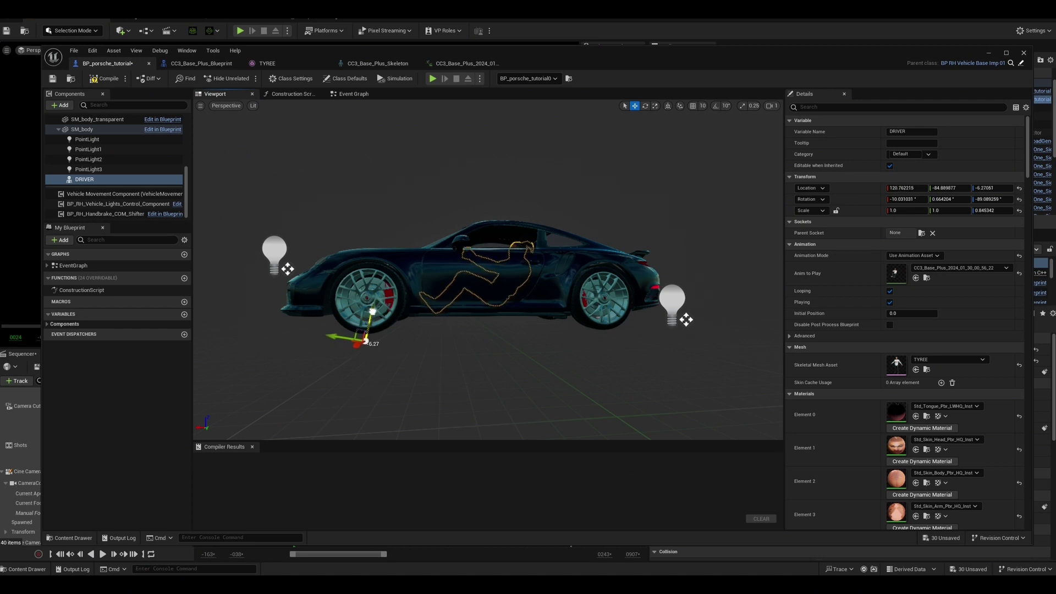
# - Set the driver's X scale to about 0.91 and shift the figure sideways to about Y -78.4 inside the cabin
pyautogui.scroll(5, 399, 311)
pyautogui.keyDown('alt'); pyautogui.moveTo(436, 304); pyautogui.dragTo(465, 341); pyautogui.keyUp('alt')
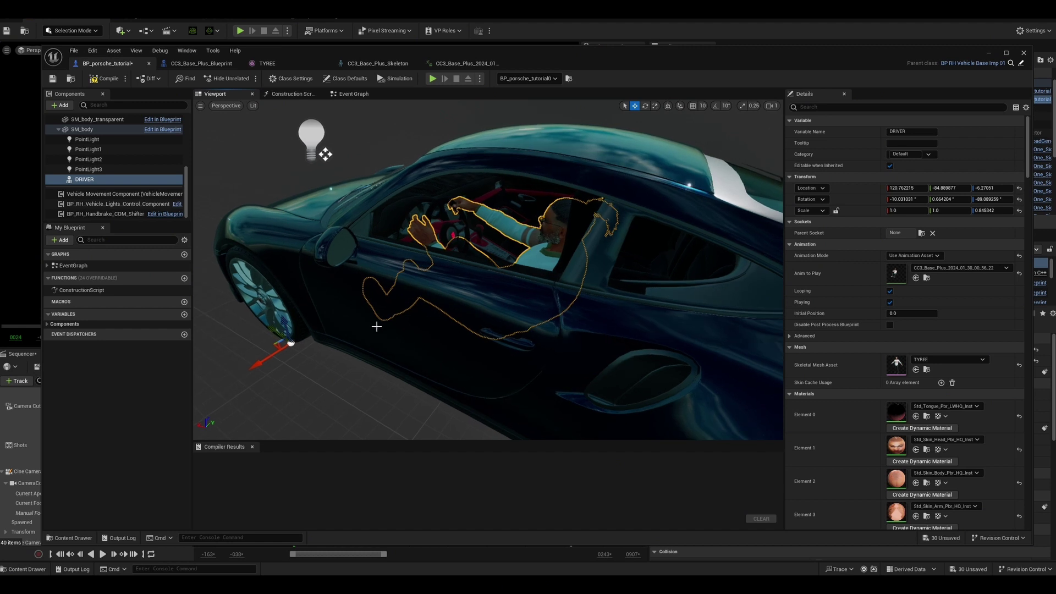
pyautogui.moveTo(263, 360); pyautogui.dragTo(261, 361)
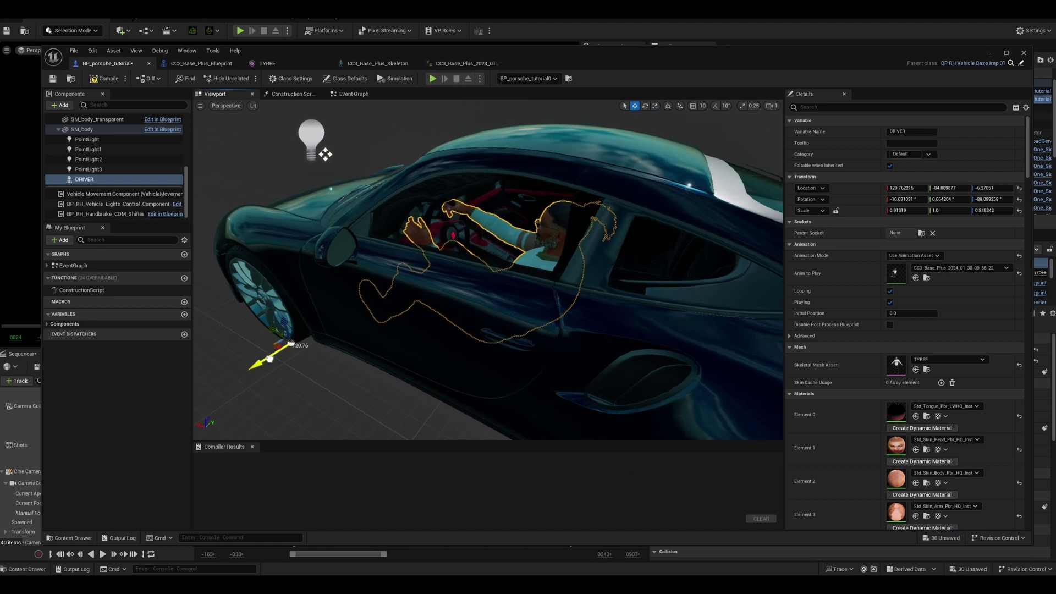
pyautogui.moveTo(268, 359); pyautogui.dragTo(352, 335)
pyautogui.keyDown('alt'); pyautogui.moveTo(699, 381); pyautogui.dragTo(385, 247); pyautogui.keyUp('alt')
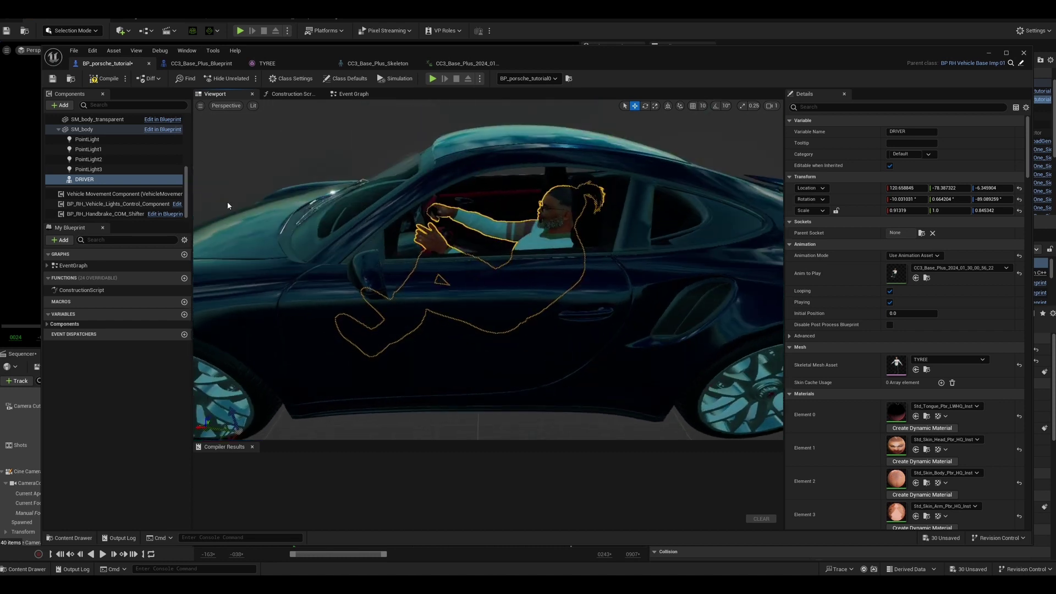
# - Compile the Porsche Blueprint and close its editor window
pyautogui.click(107, 78)
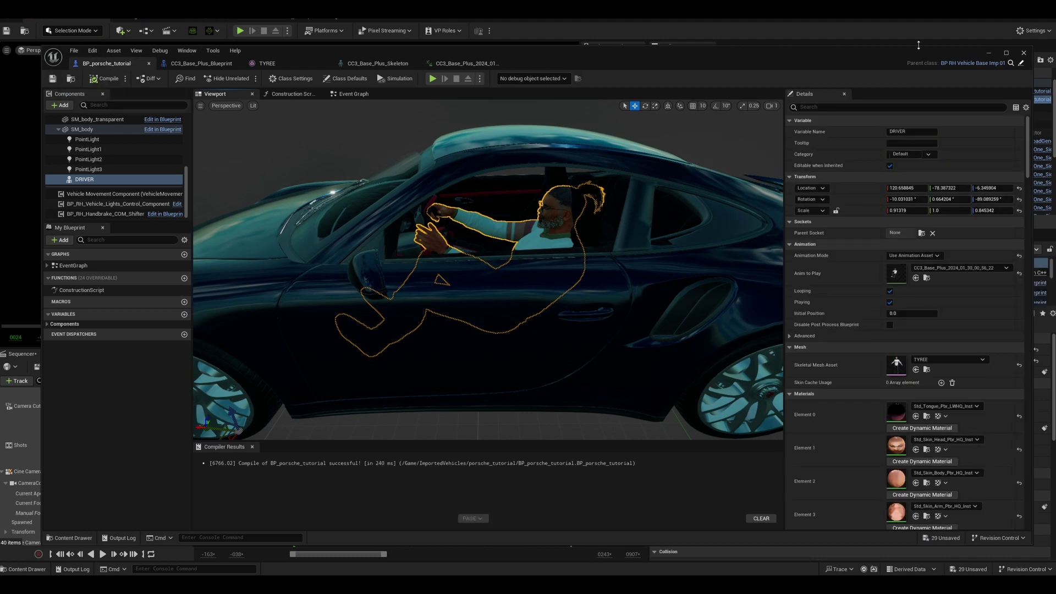
pyautogui.click(1022, 53)
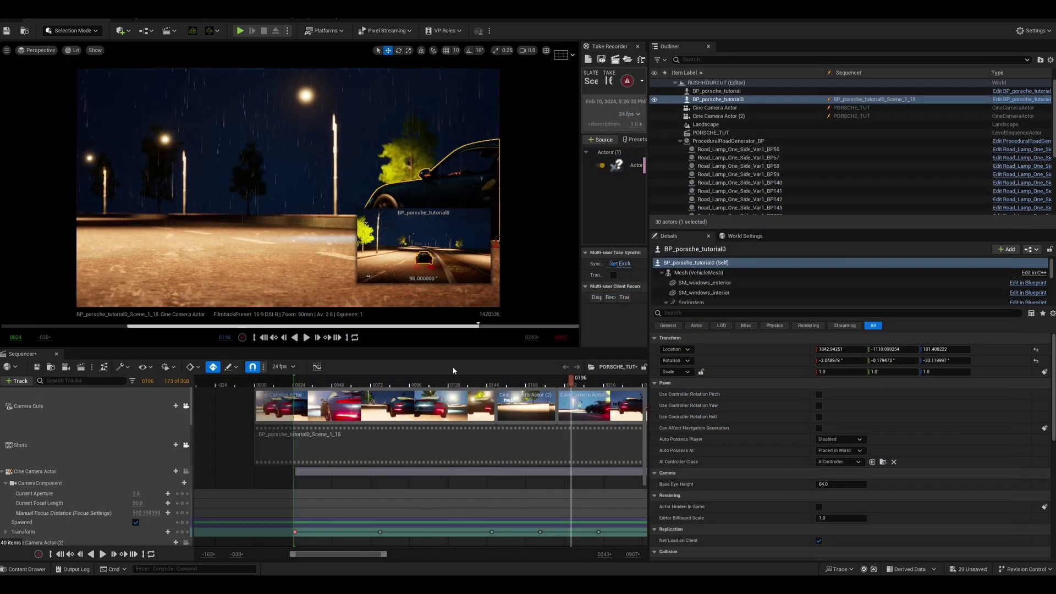
# - Play the PORSCHE_TUT sequence from frame 196 to examine the car in the camera shots
pyautogui.click(306, 337)
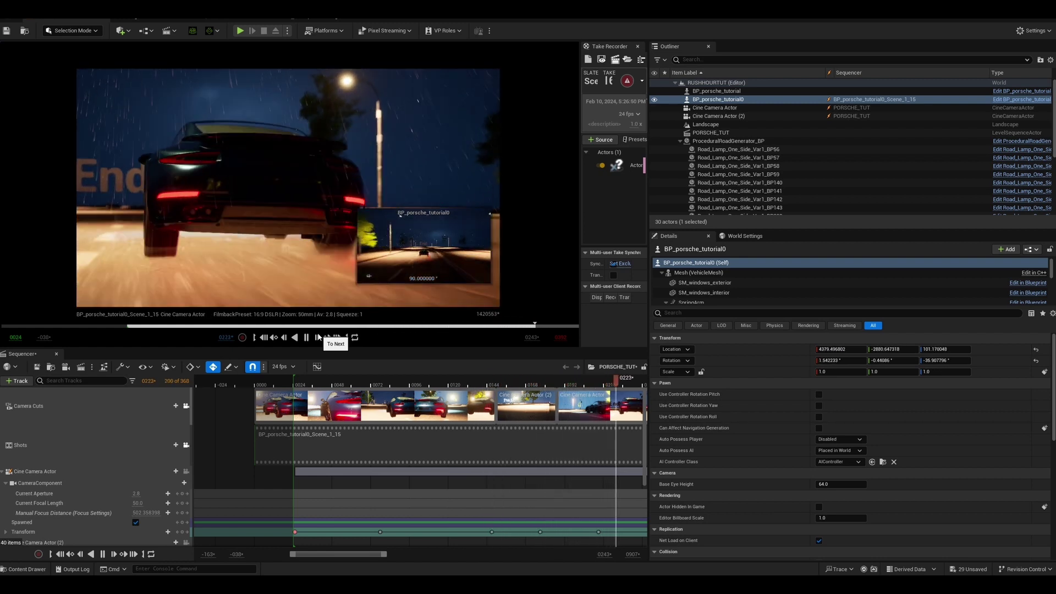
pyautogui.click(319, 337)
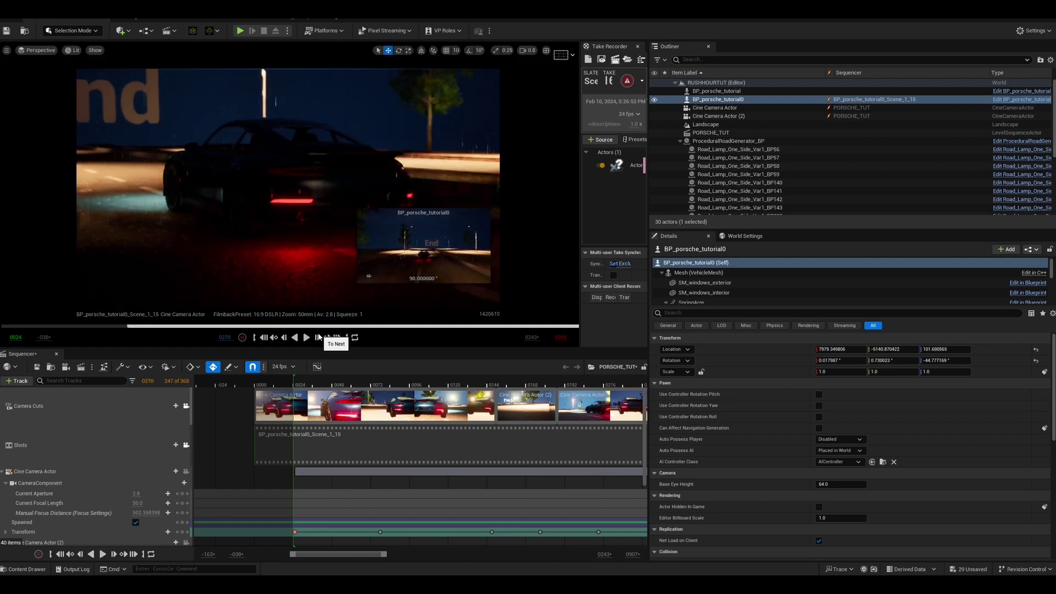